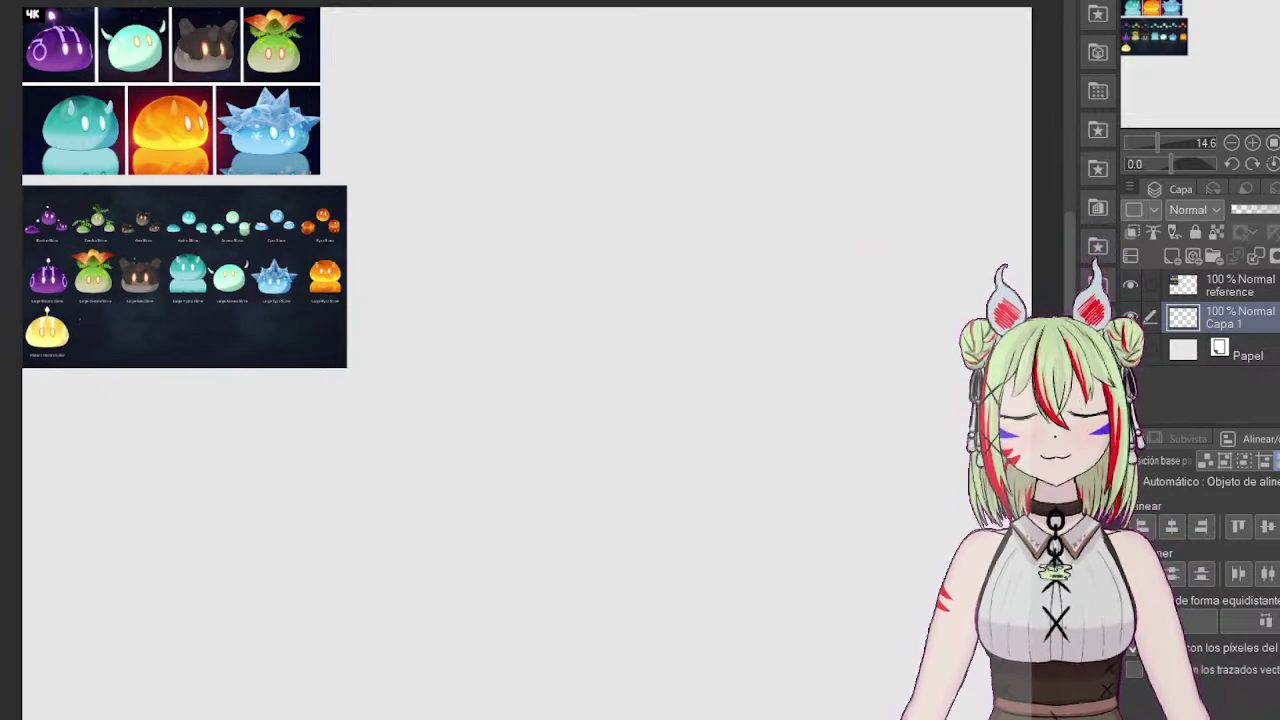
Step: Copy the large teal hydro slime from the reference layer onto a new layer using a freehand selection
drag(1157, 143, 1171, 143)
drag(1236, 62, 1163, 21)
click(1238, 284)
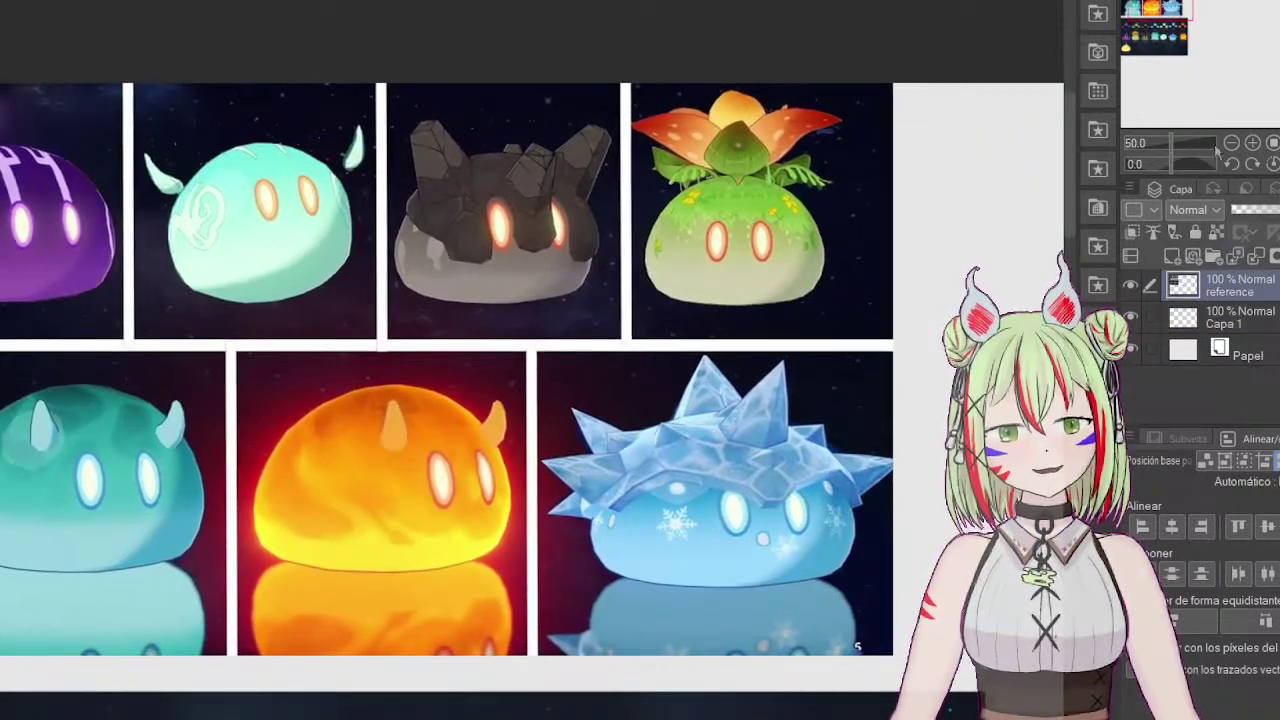
click(1168, 37)
drag(1168, 37, 1115, 13)
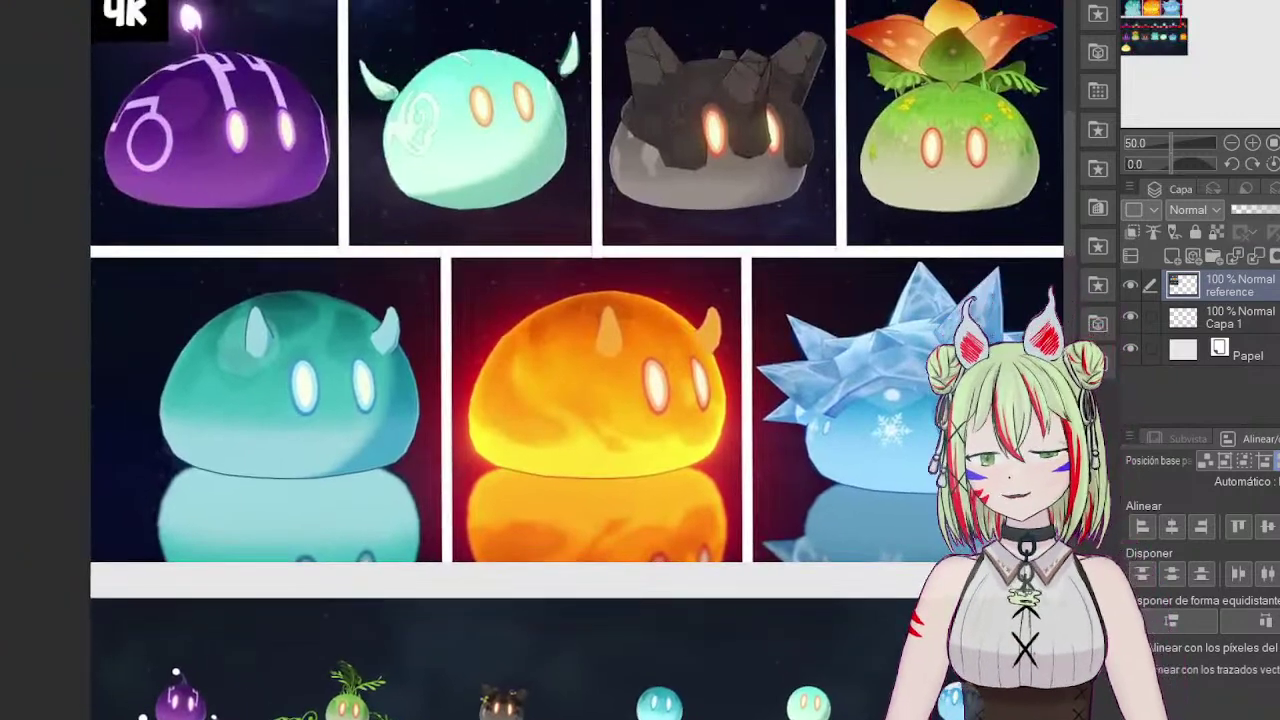
mouse_move(265, 268)
mouse_down()
mouse_move(403, 283)
mouse_move(438, 435)
mouse_move(262, 552)
mouse_move(191, 294)
mouse_move(290, 263)
mouse_up()
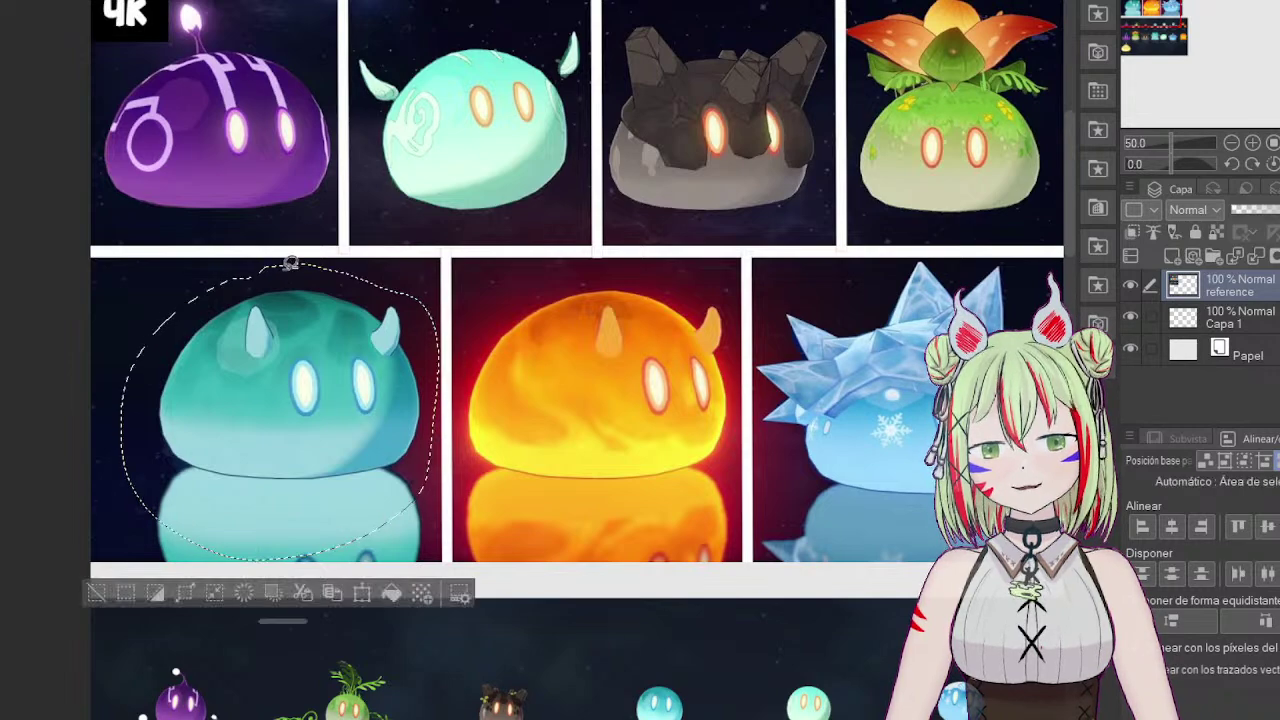
click(333, 594)
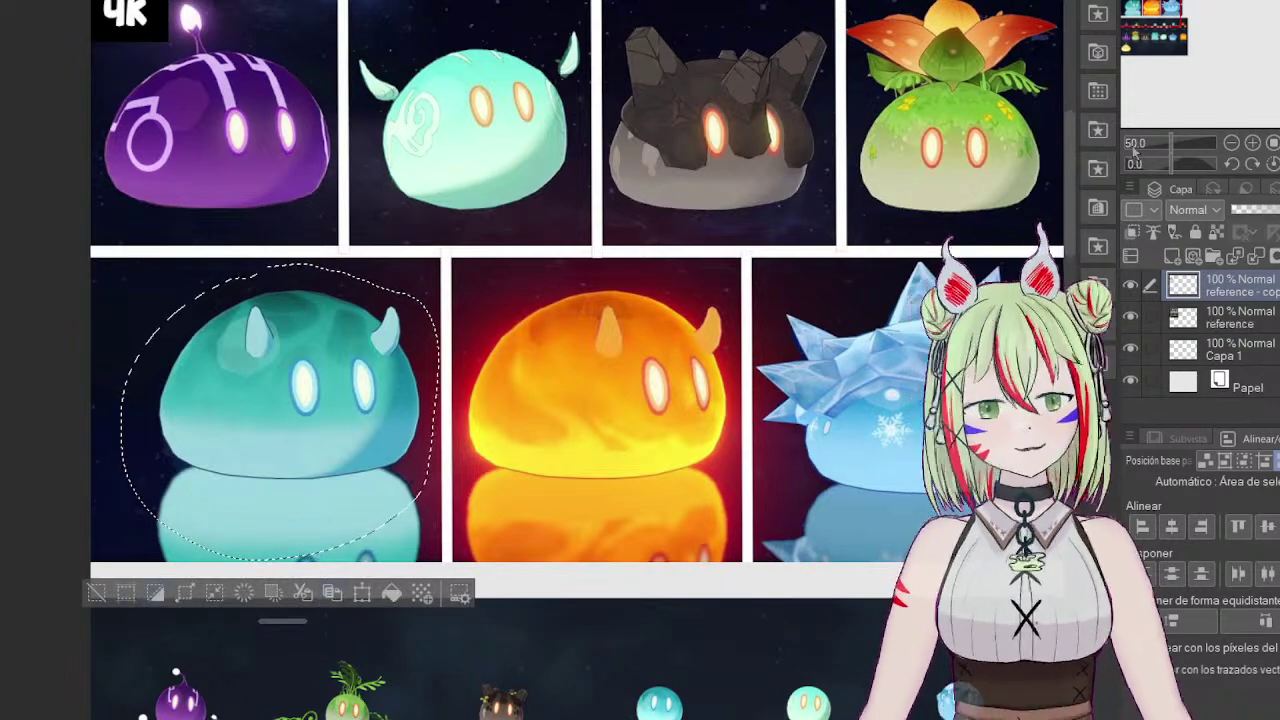
Step: Enlarge the copied teal slime, move it onto the blank canvas beside the reference sheets, and clear the selection
click(1162, 143)
drag(1162, 143, 1155, 143)
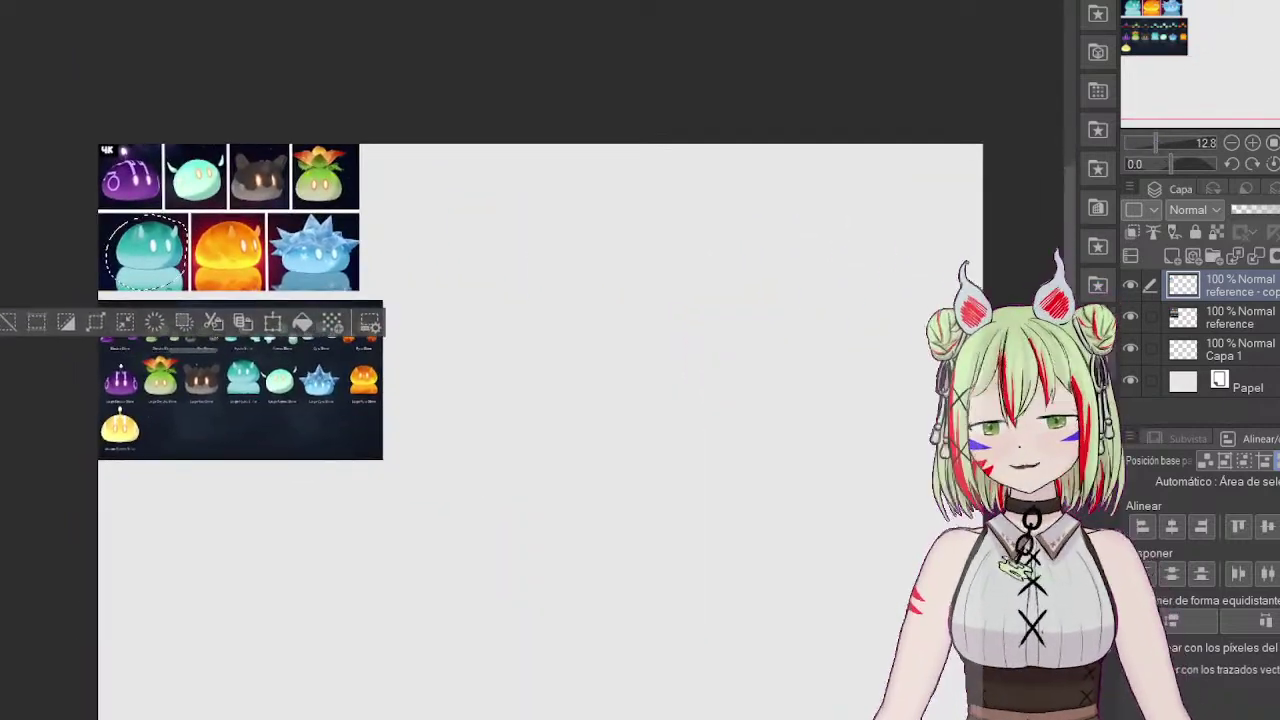
key(ctrl+t)
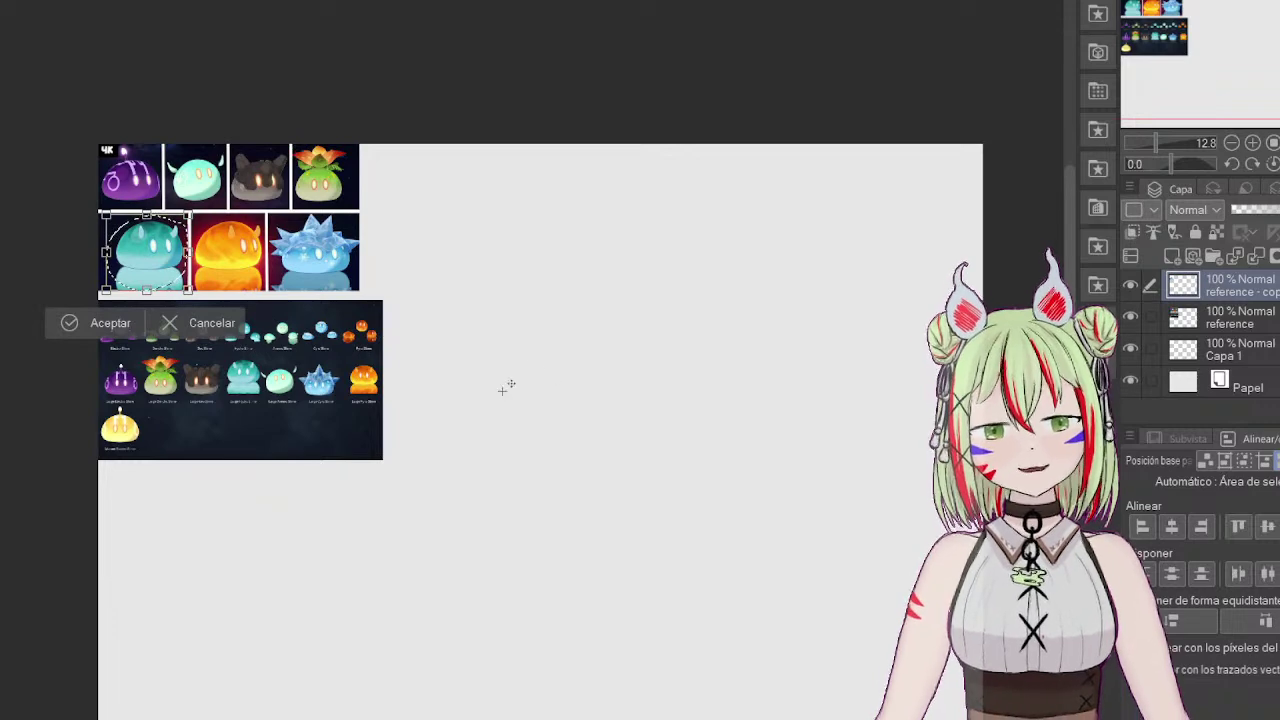
drag(190, 256, 600, 286)
drag(550, 366, 522, 364)
click(451, 455)
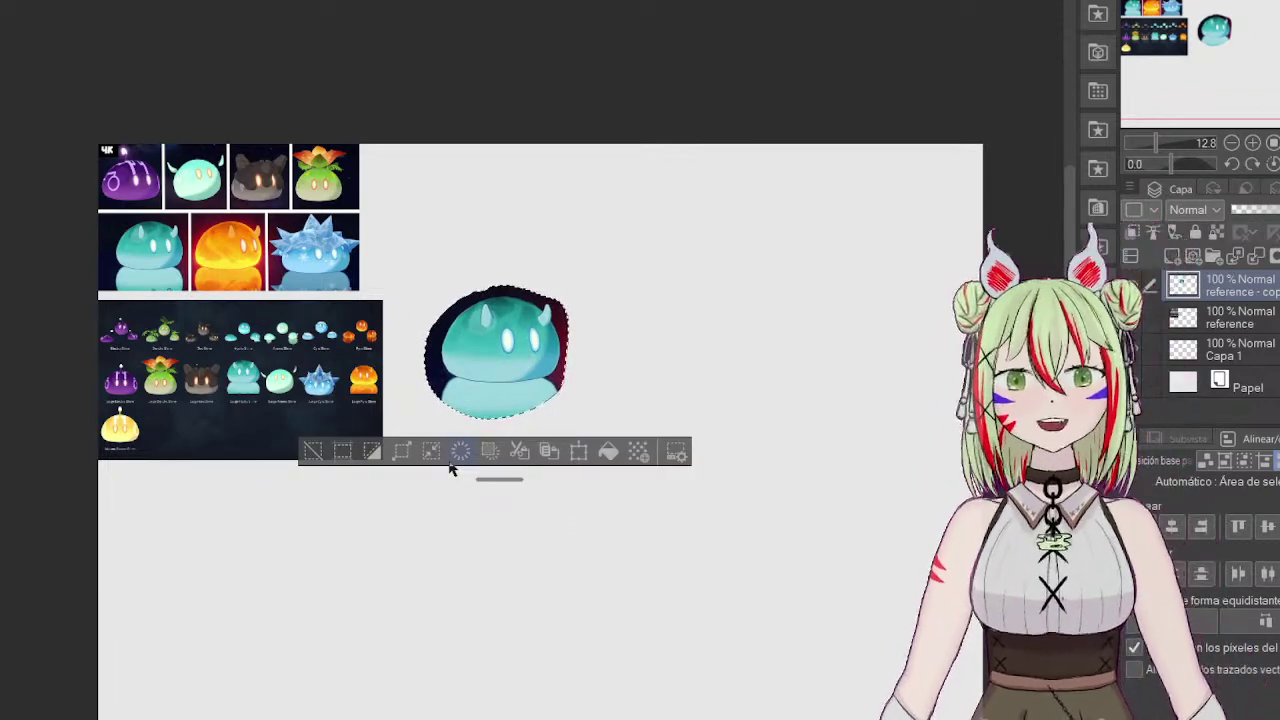
drag(1157, 147, 1166, 147)
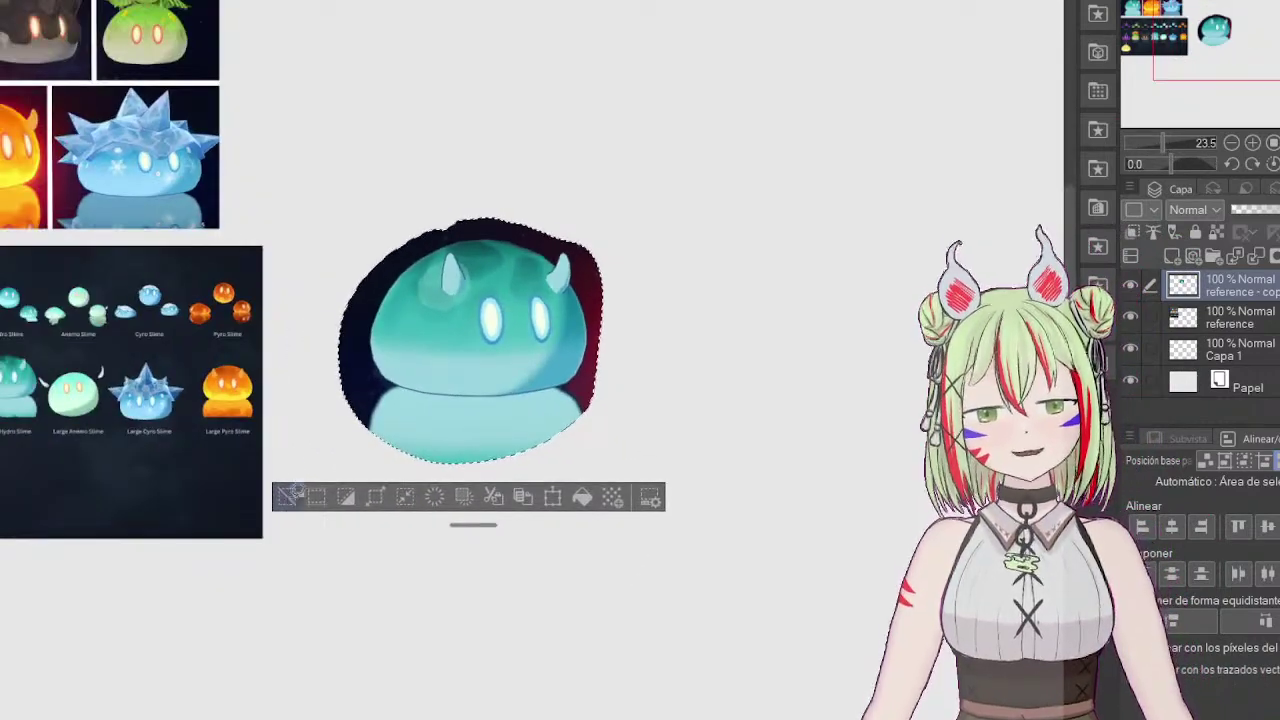
click(289, 497)
drag(1234, 50, 1247, 55)
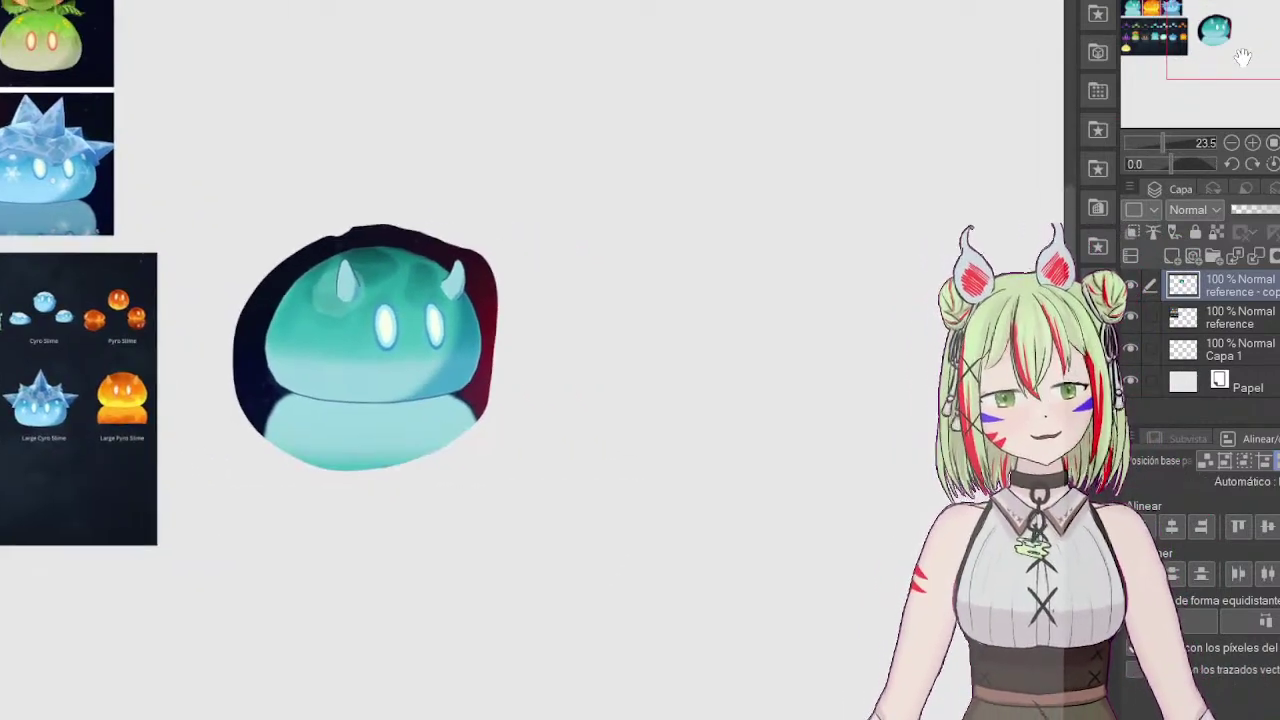
click(1246, 350)
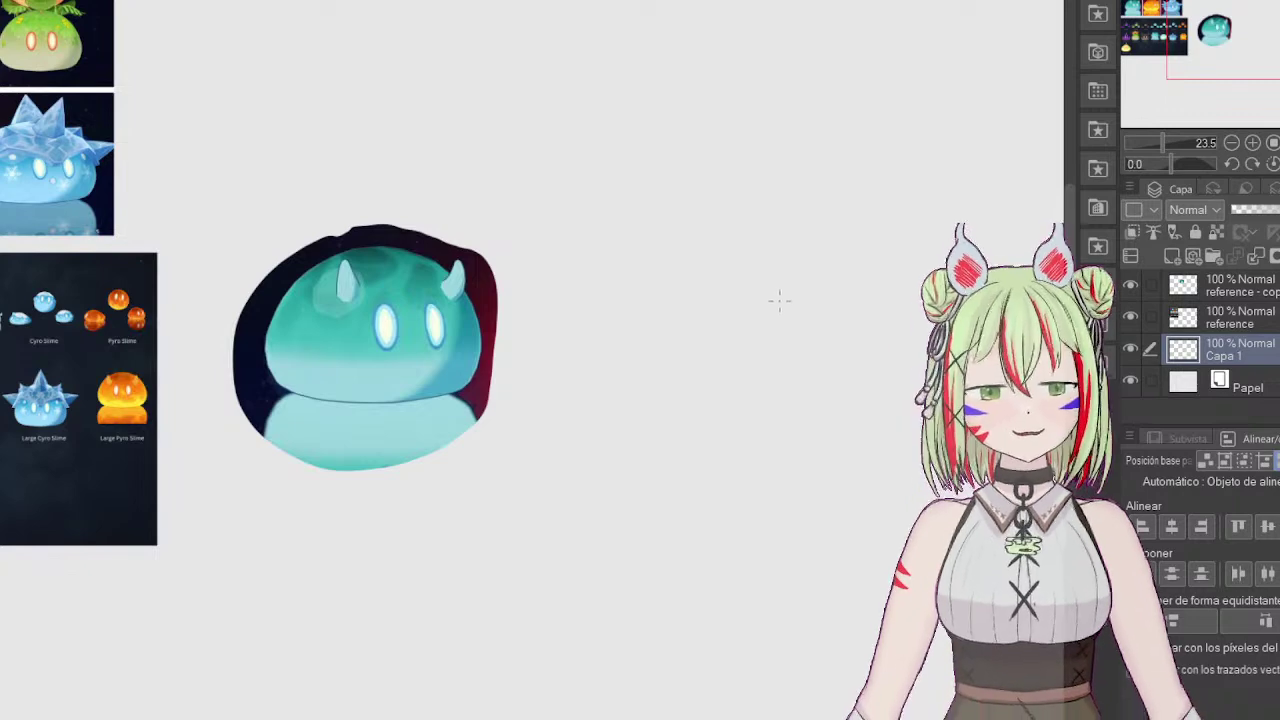
mouse_move(826, 244)
mouse_down()
mouse_move(752, 258)
mouse_move(689, 314)
mouse_move(686, 350)
mouse_move(765, 398)
mouse_up()
drag(870, 376, 893, 398)
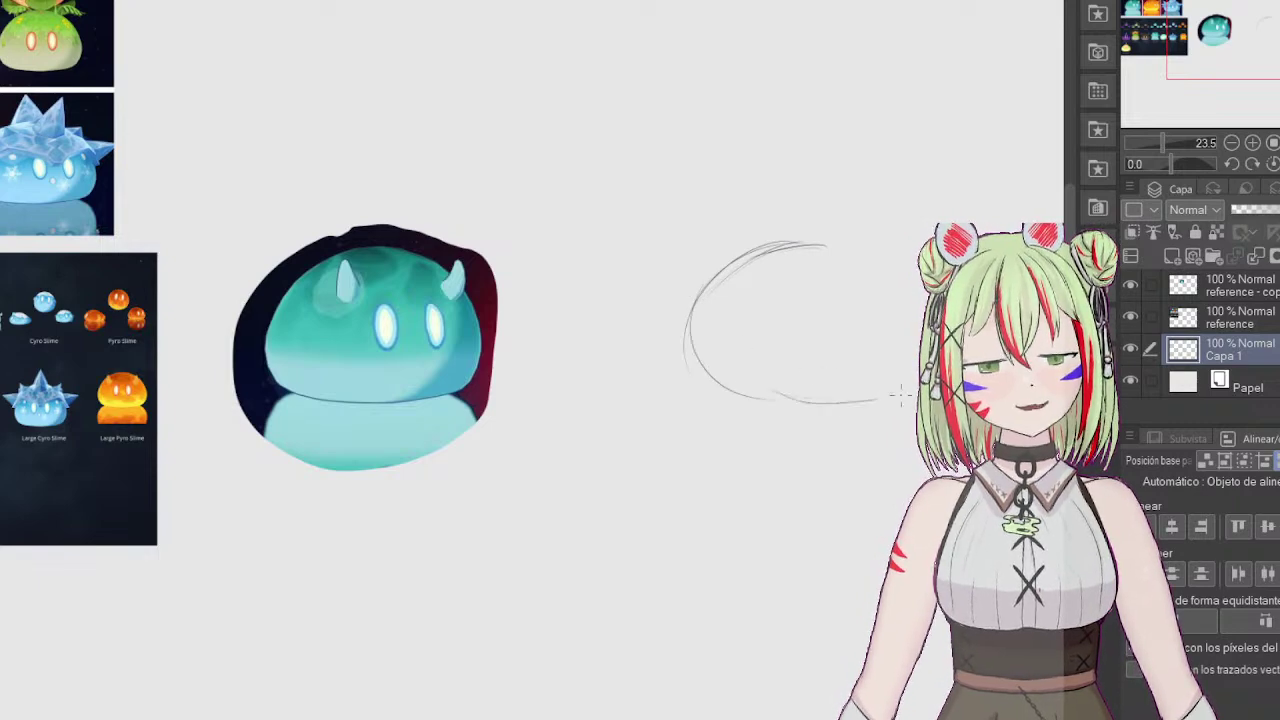
mouse_move(832, 243)
mouse_down()
mouse_move(906, 332)
mouse_move(875, 381)
mouse_move(830, 395)
mouse_move(899, 390)
mouse_move(747, 262)
mouse_move(874, 258)
mouse_move(707, 286)
mouse_up()
mouse_move(804, 241)
mouse_down()
mouse_move(717, 281)
mouse_move(698, 377)
mouse_up()
drag(697, 308, 806, 399)
mouse_move(912, 385)
mouse_down()
mouse_move(694, 350)
mouse_move(695, 293)
mouse_up()
drag(686, 341, 796, 234)
mouse_move(726, 284)
mouse_down()
mouse_move(862, 235)
mouse_move(910, 252)
mouse_up()
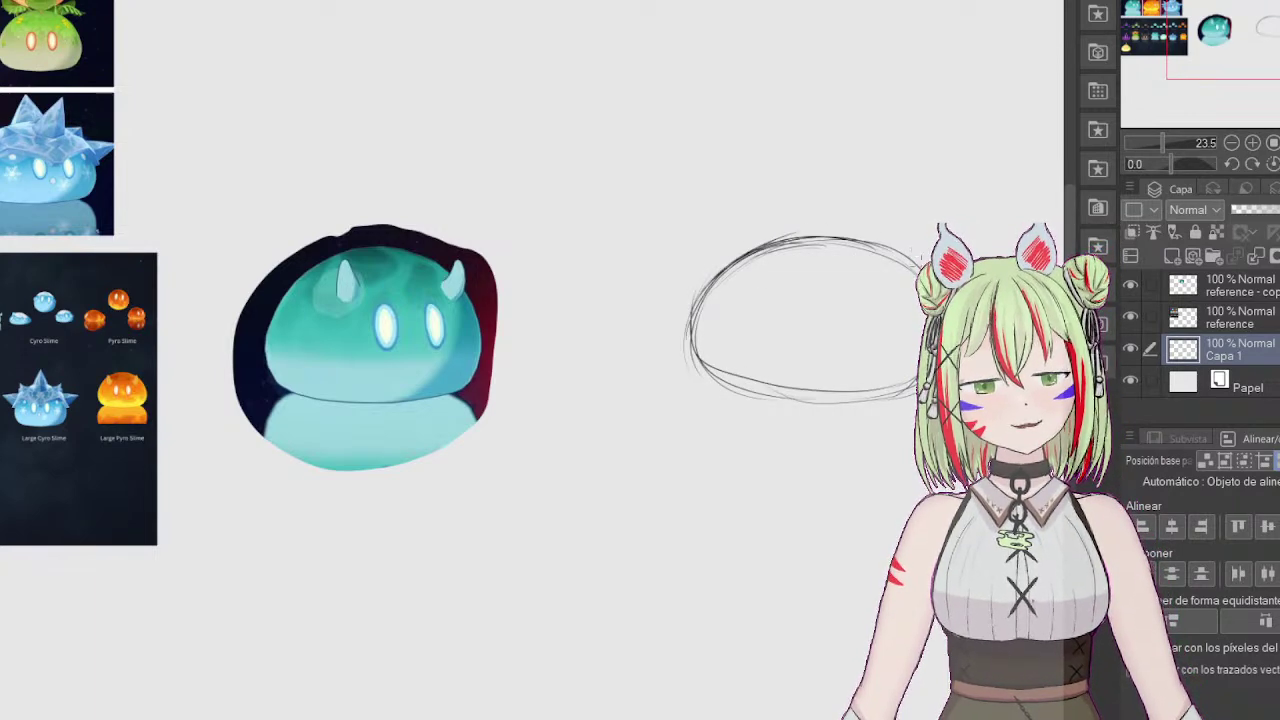
drag(900, 379, 709, 390)
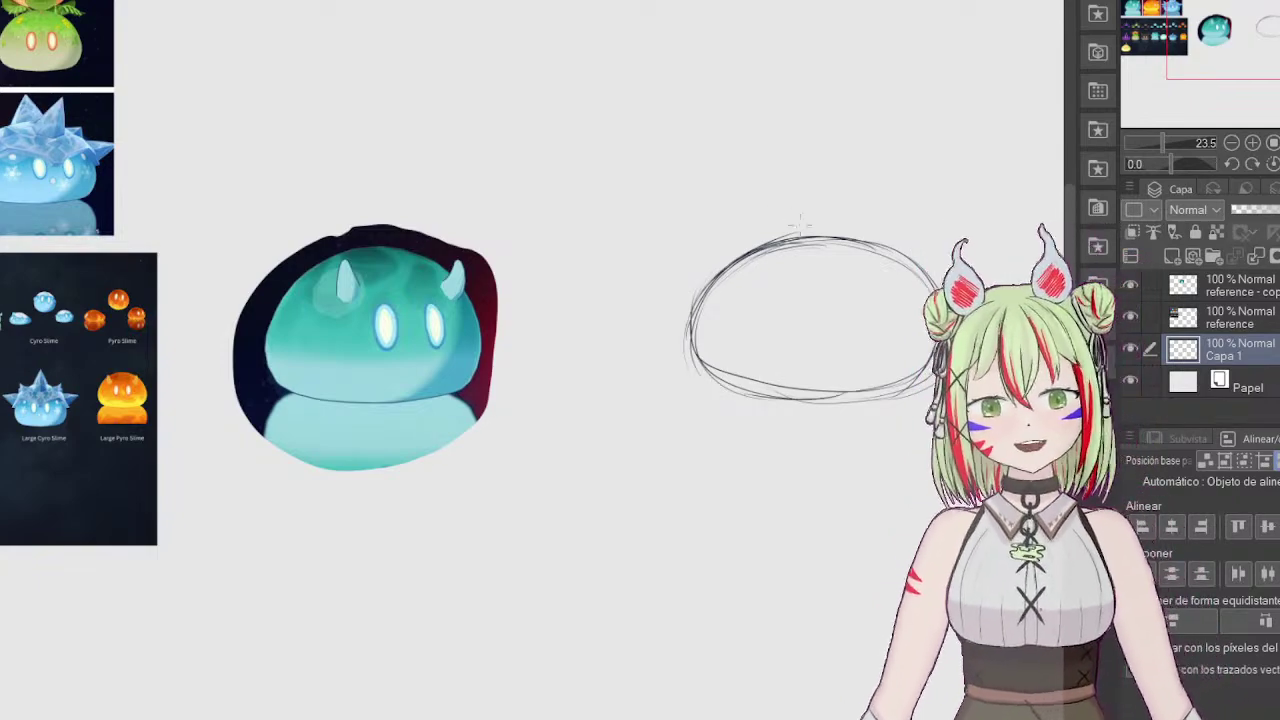
mouse_move(800, 274)
mouse_down()
mouse_move(785, 238)
mouse_move(798, 275)
mouse_move(773, 258)
mouse_move(790, 228)
mouse_move(871, 276)
mouse_move(863, 266)
mouse_move(873, 275)
mouse_move(888, 240)
mouse_move(880, 222)
mouse_move(859, 275)
mouse_up()
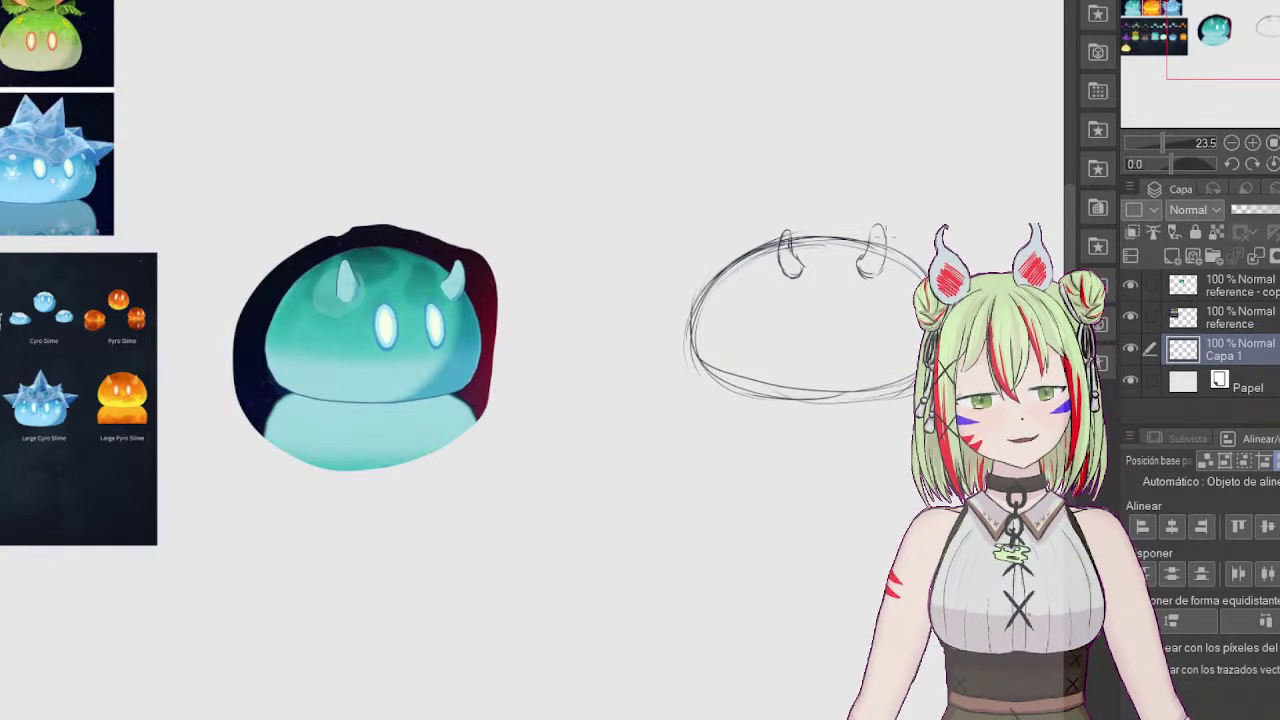
mouse_move(1247, 48)
mouse_down()
mouse_move(1208, 48)
mouse_move(1240, 30)
mouse_up()
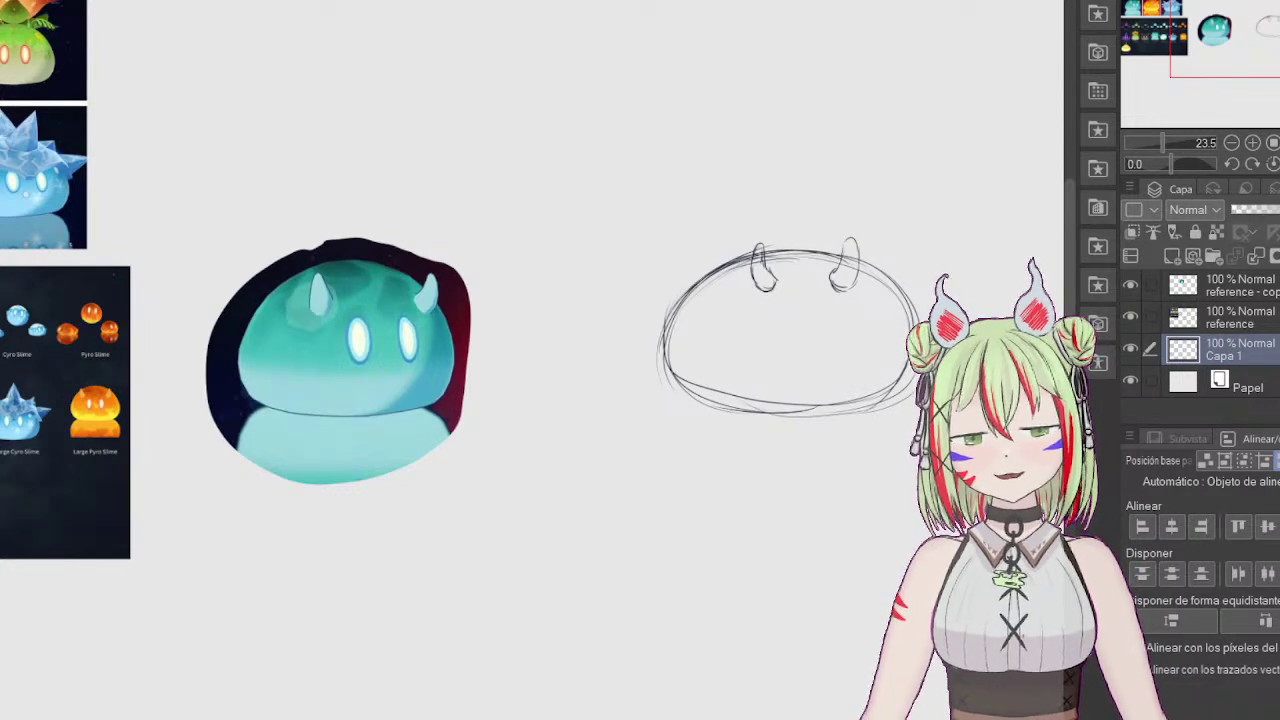
Step: Place a vertical symmetry ruler through the middle of the rough sketch on Capa 1 and clear the sketch from the layer
click(807, 293)
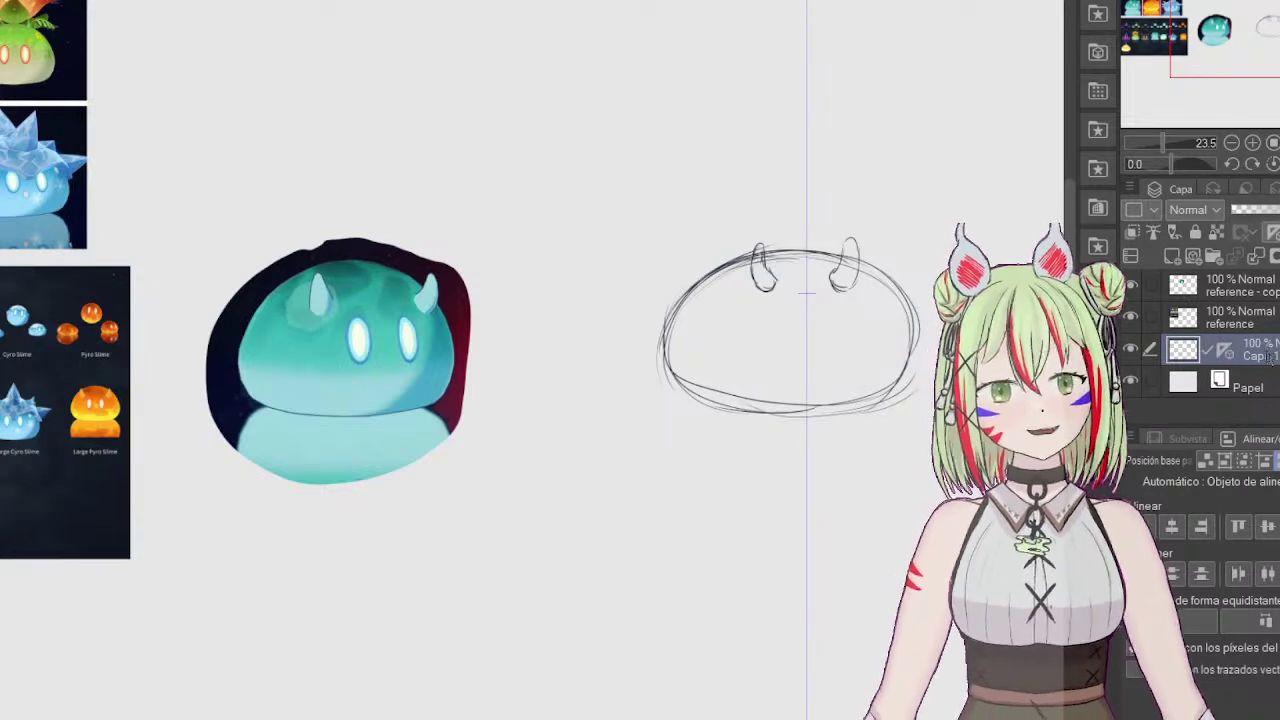
key(Delete)
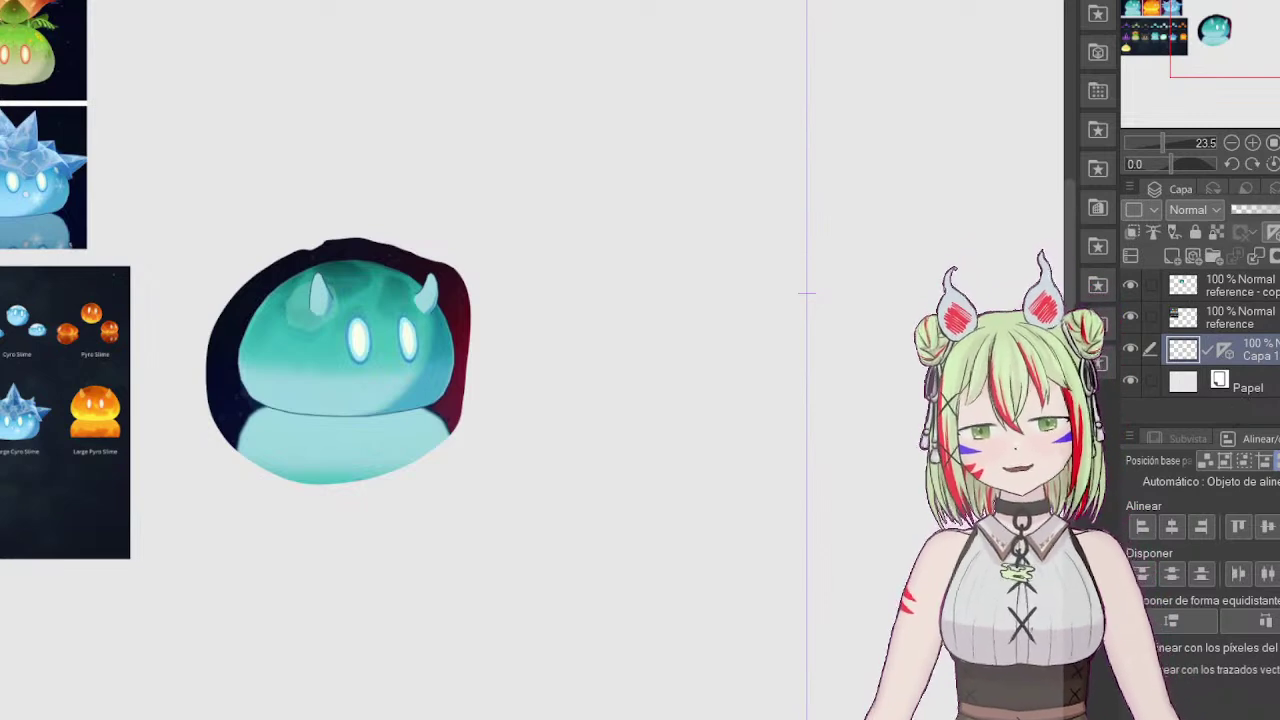
Step: Sketch the slime's wide, rounded body outline centred on the vertical symmetry ruler with overlapping strokes
mouse_move(812, 268)
mouse_down()
mouse_move(761, 257)
mouse_move(813, 239)
mouse_move(758, 255)
mouse_move(818, 240)
mouse_move(763, 242)
mouse_move(825, 232)
mouse_move(748, 248)
mouse_move(803, 236)
mouse_move(681, 304)
mouse_move(670, 364)
mouse_move(680, 314)
mouse_move(737, 420)
mouse_up()
mouse_move(862, 422)
mouse_down()
mouse_move(745, 428)
mouse_move(670, 340)
mouse_move(690, 278)
mouse_move(792, 246)
mouse_move(860, 248)
mouse_move(750, 242)
mouse_move(700, 280)
mouse_move(675, 347)
mouse_move(684, 386)
mouse_move(736, 428)
mouse_up()
drag(862, 424, 730, 430)
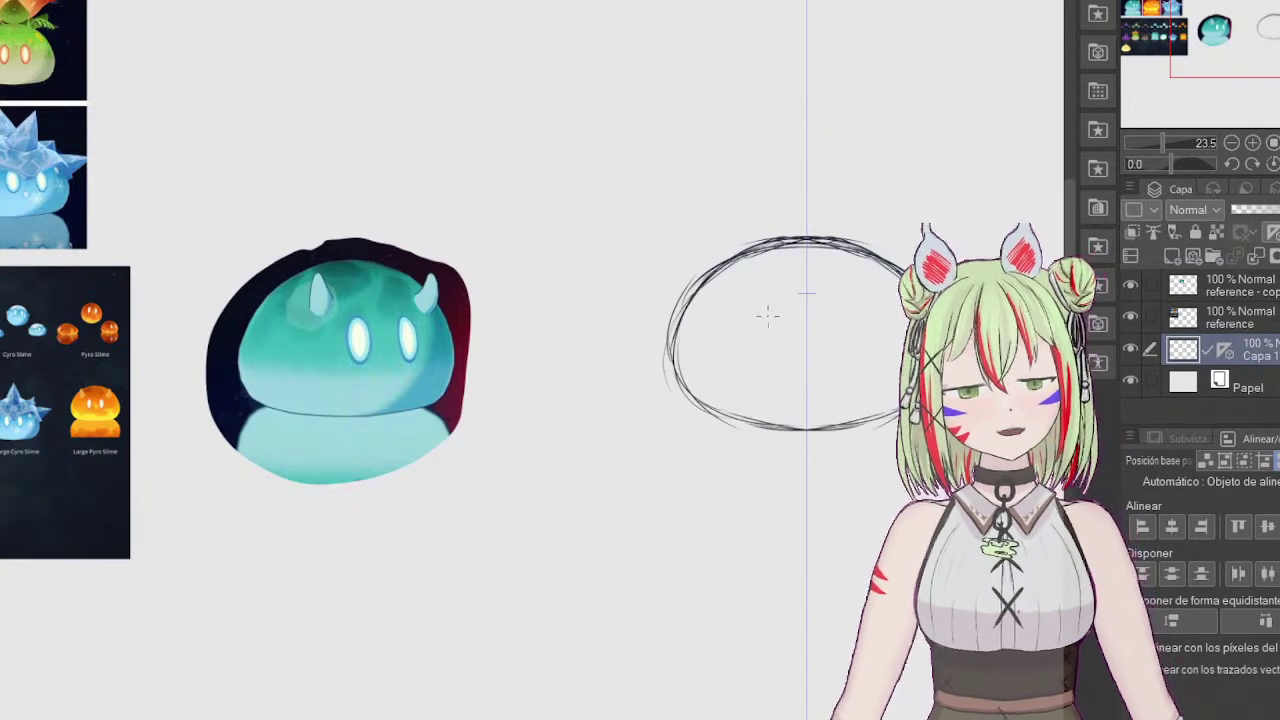
Step: Sketch two narrow upright oval eyes inside the slime's body, mirrored across the symmetry ruler, and darken their outlines
mouse_move(764, 322)
mouse_down()
mouse_move(762, 340)
mouse_move(780, 340)
mouse_up()
mouse_move(832, 308)
mouse_down()
mouse_move(830, 340)
mouse_move(778, 298)
mouse_up()
drag(832, 322, 848, 298)
drag(766, 298, 760, 350)
drag(848, 298, 852, 346)
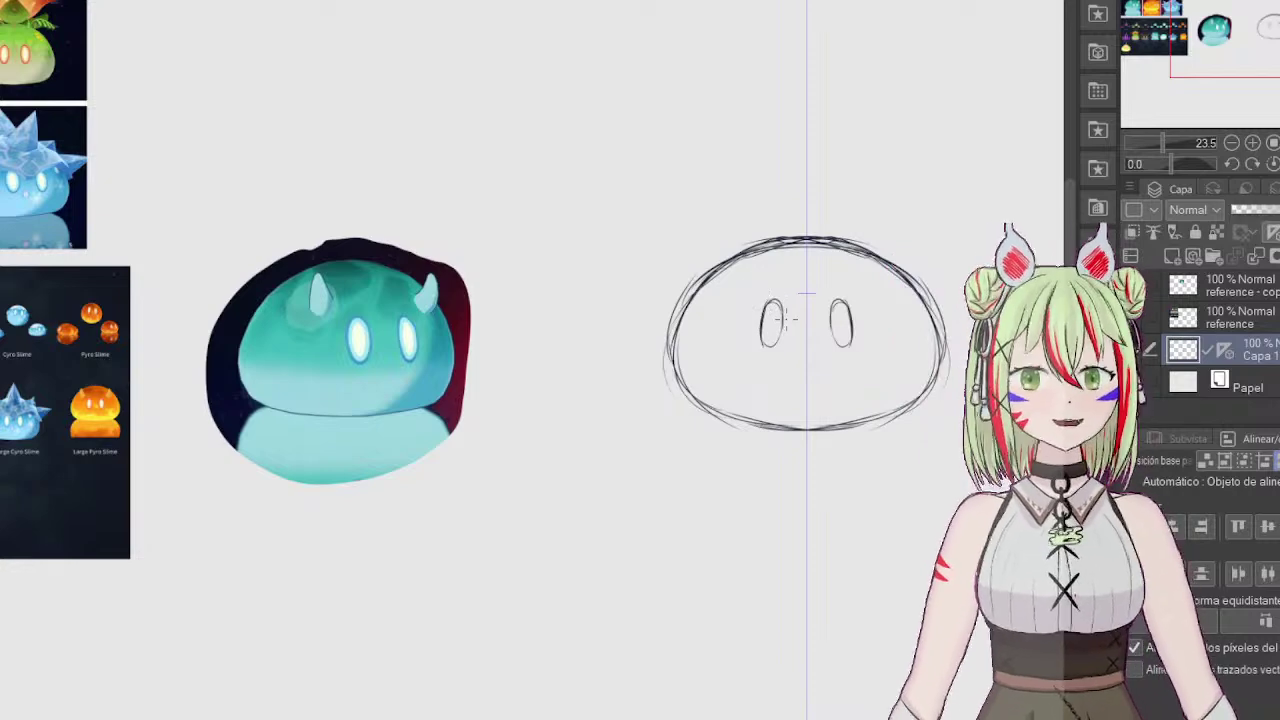
mouse_move(767, 301)
mouse_down()
mouse_move(768, 347)
mouse_move(783, 306)
mouse_move(761, 321)
mouse_move(766, 347)
mouse_up()
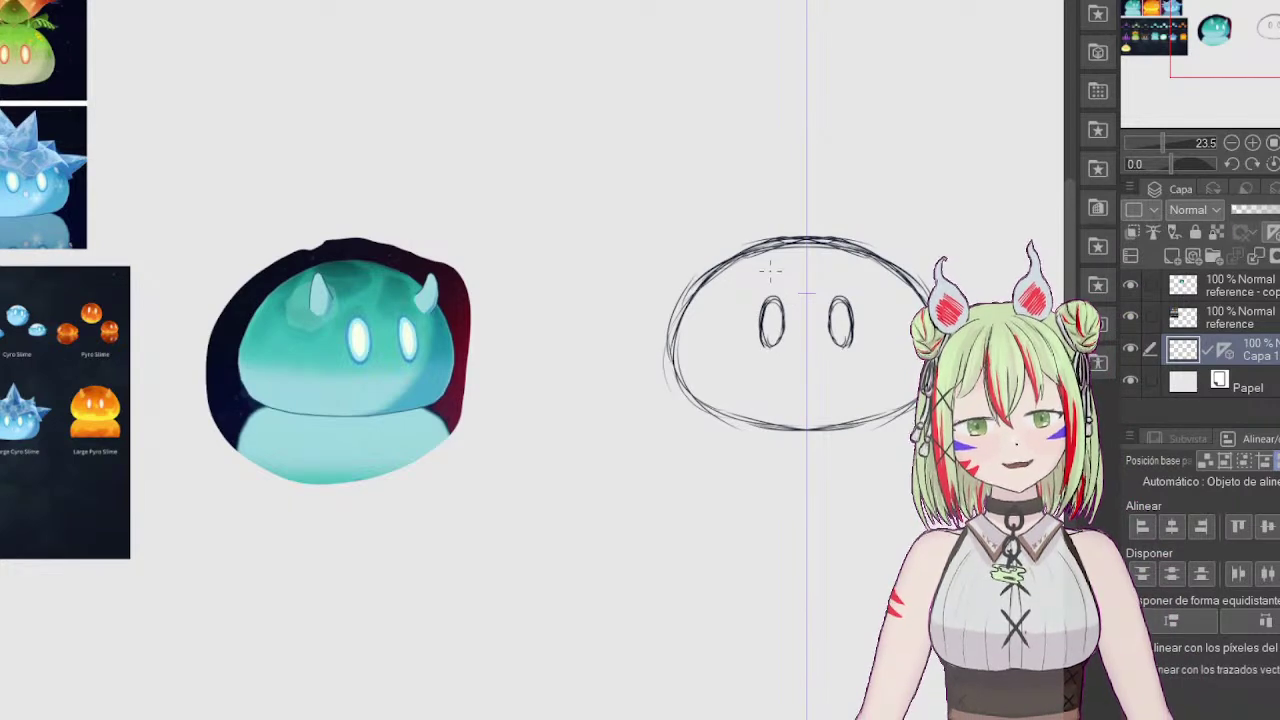
Step: Sketch a mirrored pair of small curved horns rising from the upper edge of the slime's head
mouse_move(1230, 31)
mouse_down()
mouse_move(1186, 33)
mouse_move(1234, 32)
mouse_up()
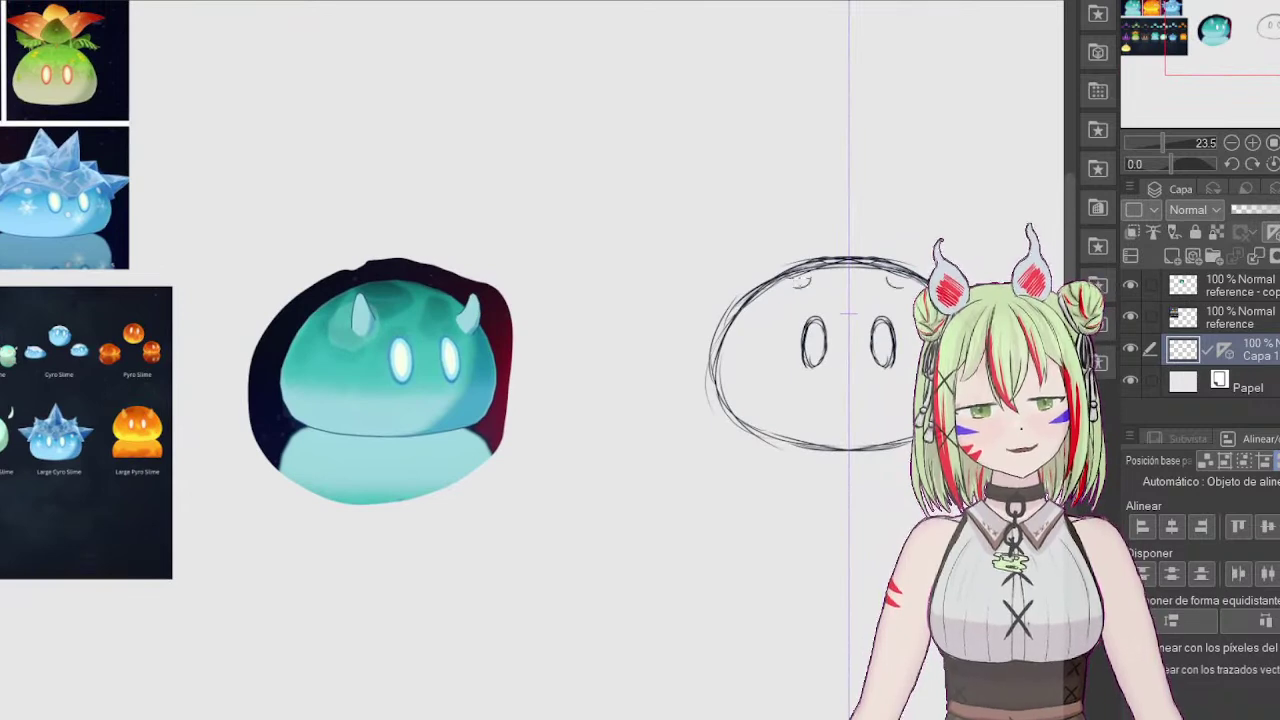
mouse_move(787, 275)
mouse_down()
mouse_move(793, 245)
mouse_move(813, 276)
mouse_move(791, 285)
mouse_move(790, 242)
mouse_move(811, 280)
mouse_move(797, 291)
mouse_move(815, 283)
mouse_up()
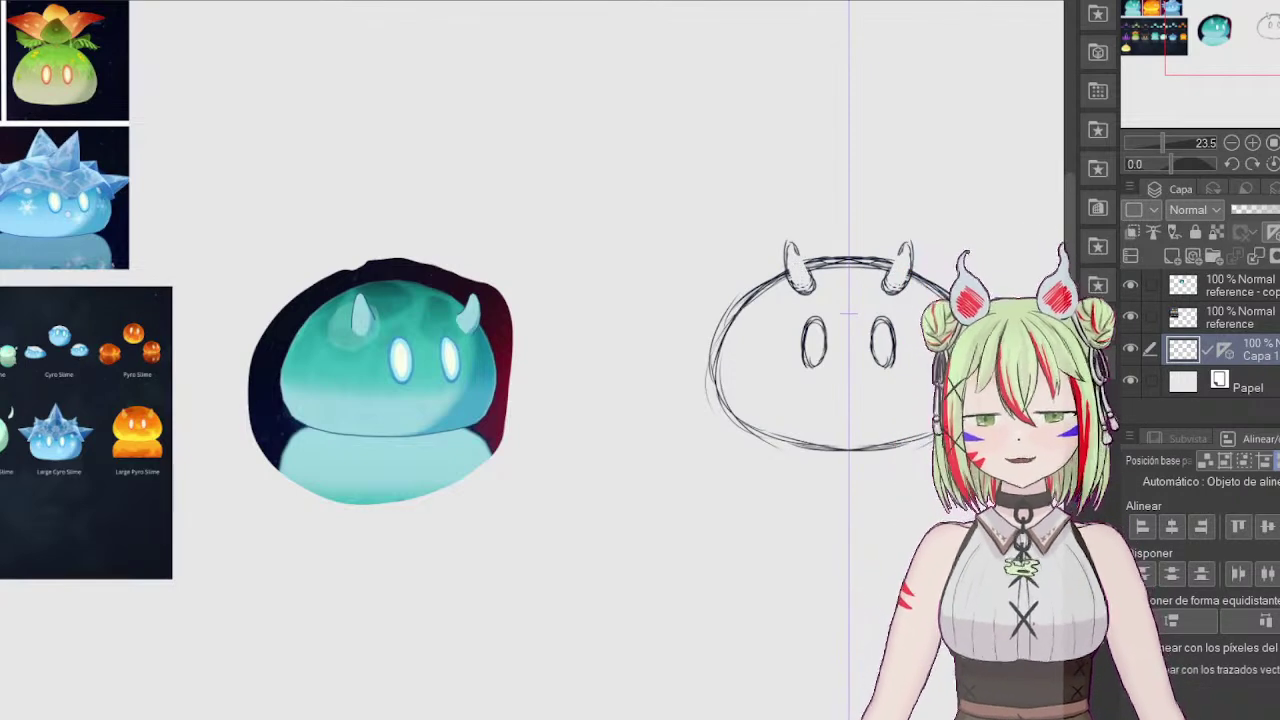
drag(802, 258, 785, 250)
Step: Thicken and refine the outlines of both horns into wider, pointed shapes with rounded bases
click(1279, 164)
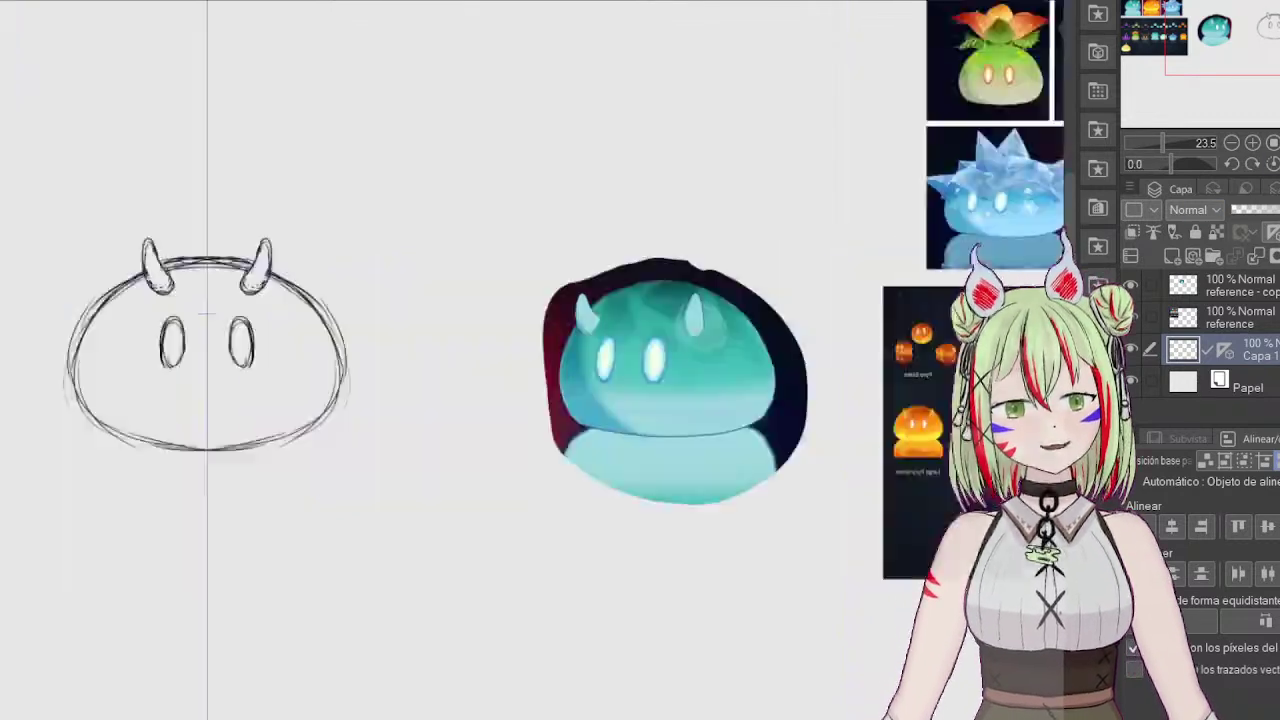
key(h)
drag(1252, 36, 1207, 39)
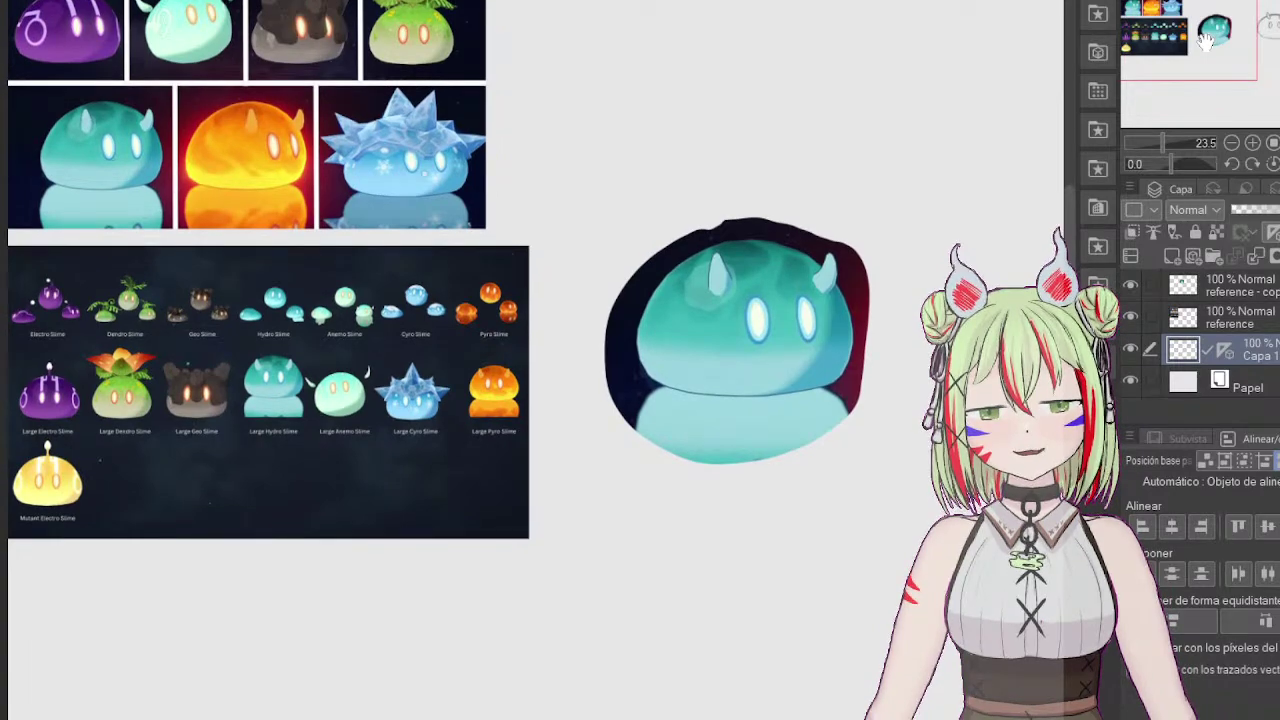
drag(1207, 40, 1262, 36)
drag(1162, 144, 1168, 146)
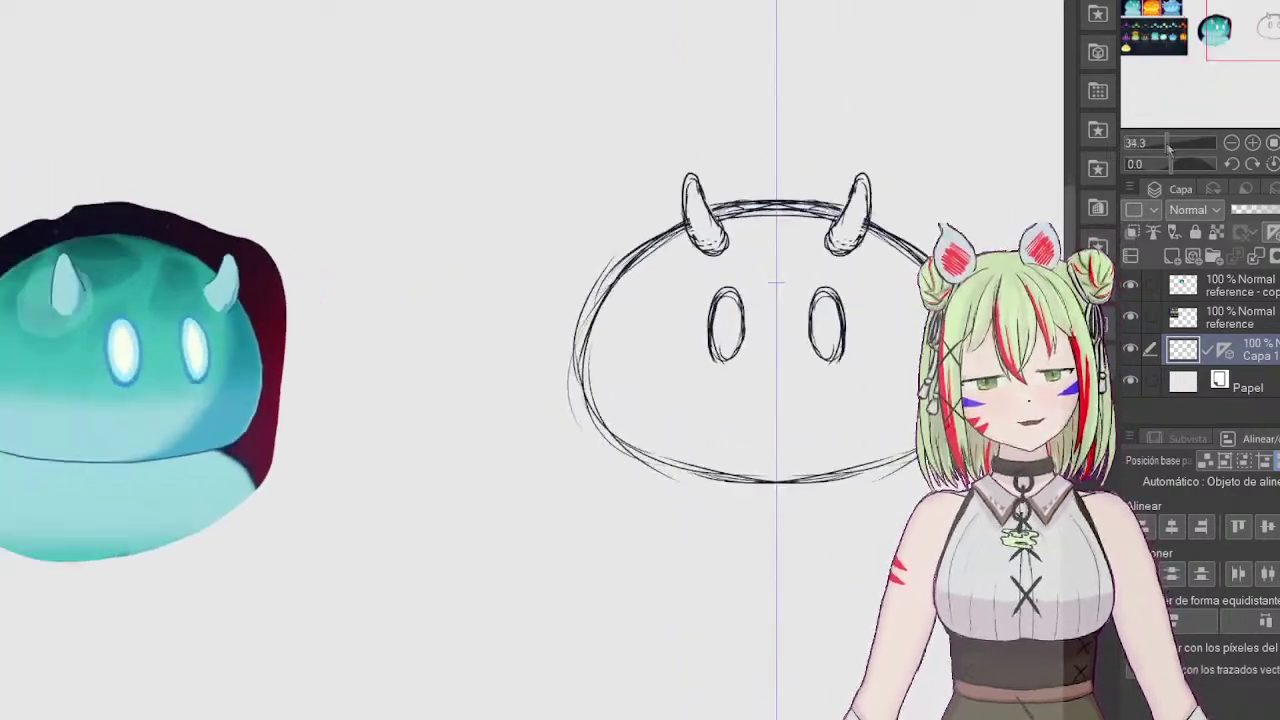
drag(1254, 27, 1257, 26)
mouse_move(779, 249)
mouse_down()
mouse_move(816, 268)
mouse_move(802, 277)
mouse_move(836, 236)
mouse_move(834, 201)
mouse_move(813, 178)
mouse_move(830, 190)
mouse_move(820, 250)
mouse_up()
drag(812, 179, 812, 187)
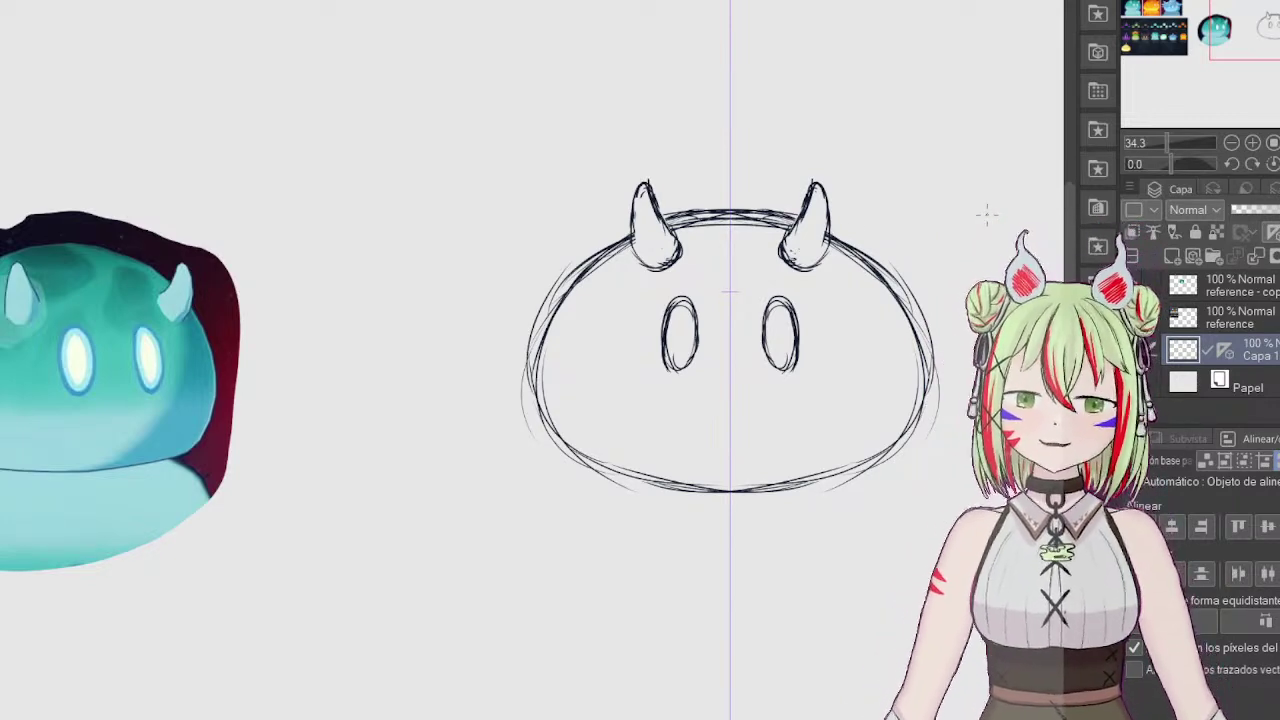
mouse_move(820, 249)
mouse_down()
mouse_move(831, 207)
mouse_move(816, 182)
mouse_move(781, 243)
mouse_move(798, 263)
mouse_up()
mouse_move(812, 186)
mouse_down()
mouse_move(824, 180)
mouse_move(832, 234)
mouse_up()
Step: Redraw the slime's body sides slightly narrower and enlarge both oval eyes with darker outlines
mouse_move(606, 265)
mouse_down()
mouse_move(576, 316)
mouse_move(571, 298)
mouse_move(561, 402)
mouse_move(577, 387)
mouse_move(561, 373)
mouse_move(596, 407)
mouse_move(609, 477)
mouse_move(656, 465)
mouse_move(759, 486)
mouse_up()
mouse_move(662, 298)
mouse_down()
mouse_move(655, 352)
mouse_move(680, 318)
mouse_move(674, 384)
mouse_move(700, 310)
mouse_move(686, 338)
mouse_move(692, 388)
mouse_move(706, 316)
mouse_move(646, 344)
mouse_move(684, 292)
mouse_move(692, 337)
mouse_up()
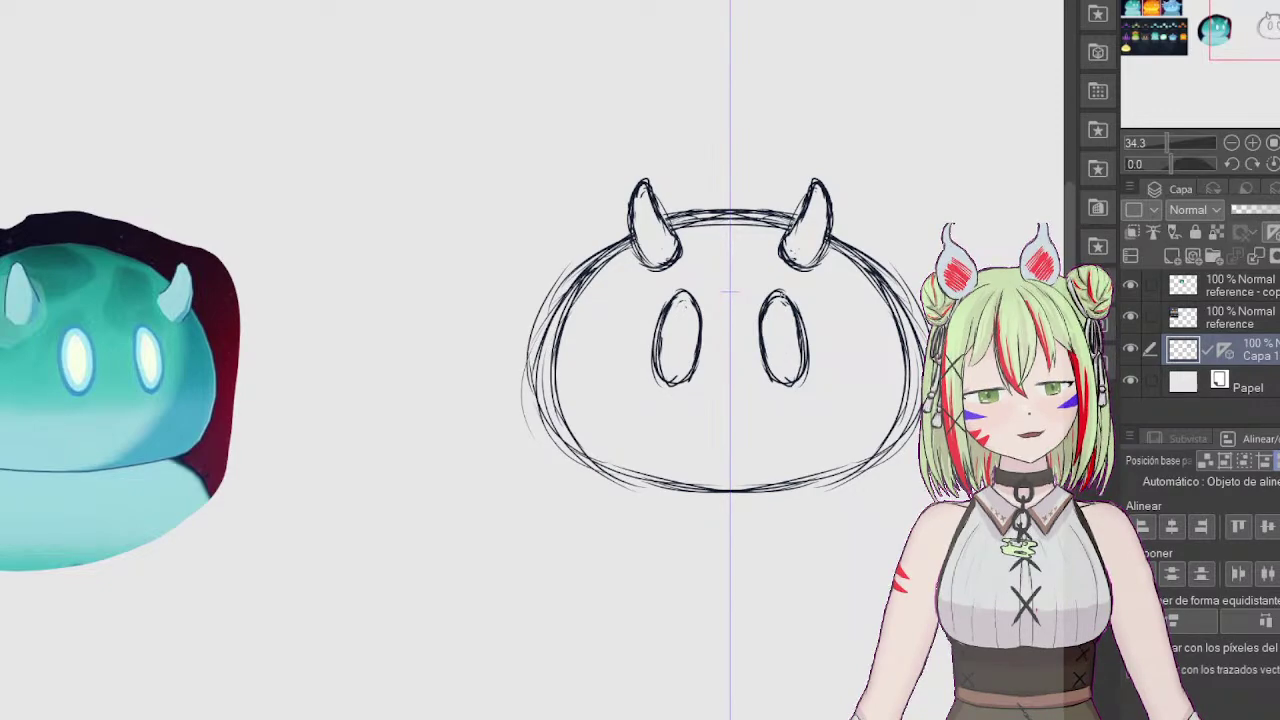
Step: Add a new layer above the slime sketch and rough out a tilted crown with a curved brim behind one horn
mouse_move(1170, 142)
mouse_down()
mouse_move(1152, 136)
mouse_move(1172, 138)
mouse_up()
drag(1262, 31, 1261, 21)
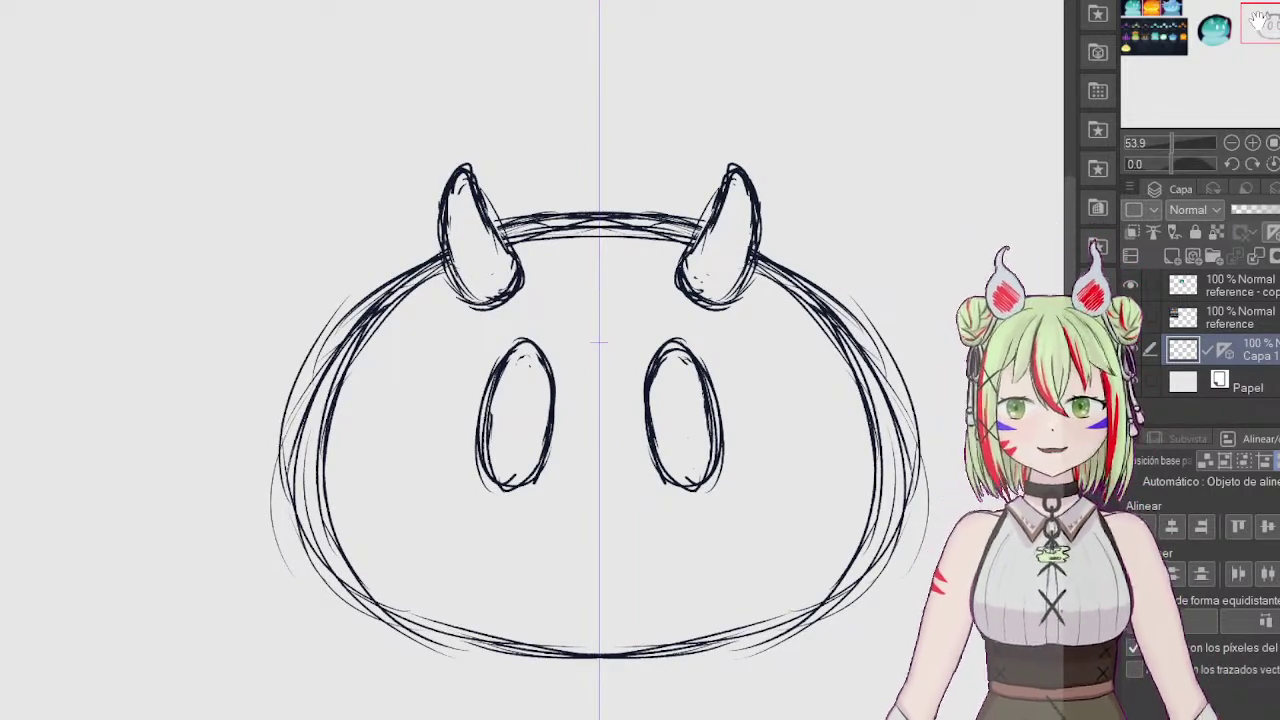
click(1212, 256)
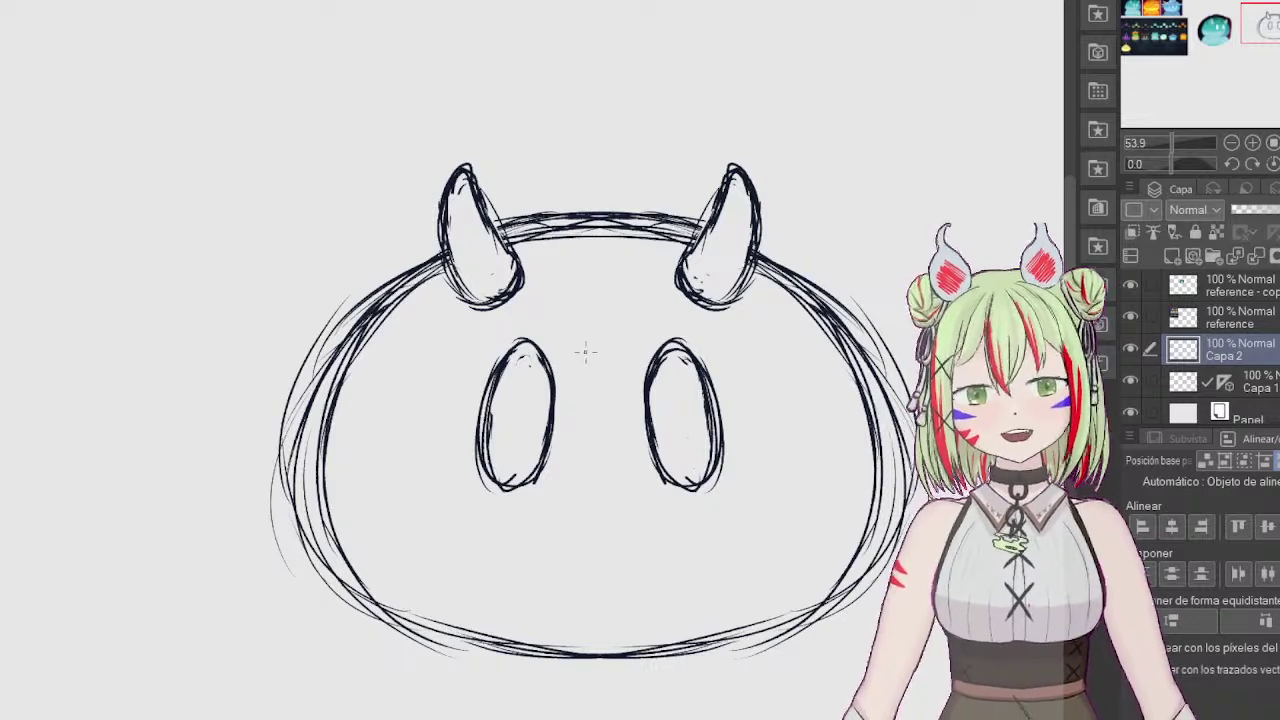
mouse_move(572, 212)
mouse_down()
mouse_move(590, 177)
mouse_move(630, 168)
mouse_move(702, 188)
mouse_move(866, 308)
mouse_move(759, 206)
mouse_move(562, 212)
mouse_move(602, 174)
mouse_move(716, 186)
mouse_up()
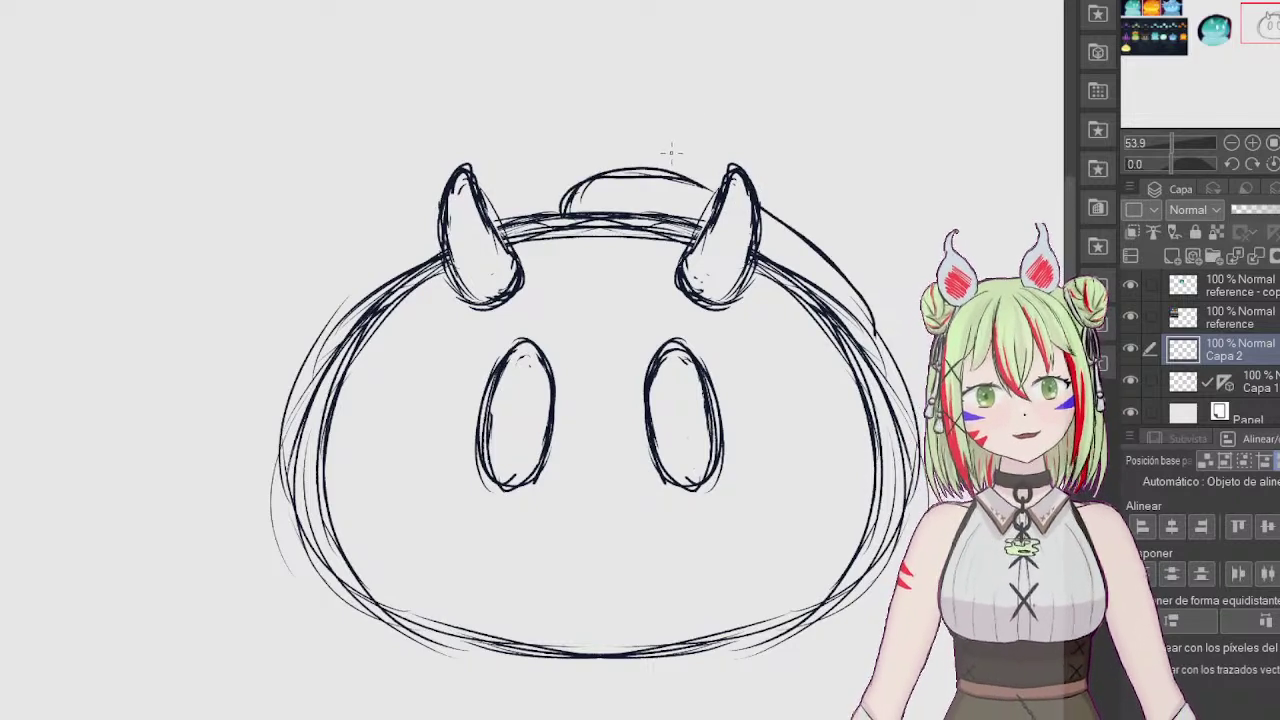
mouse_move(610, 162)
mouse_down()
mouse_move(661, 152)
mouse_move(700, 86)
mouse_move(802, 76)
mouse_move(790, 72)
mouse_move(908, 149)
mouse_move(900, 182)
mouse_up()
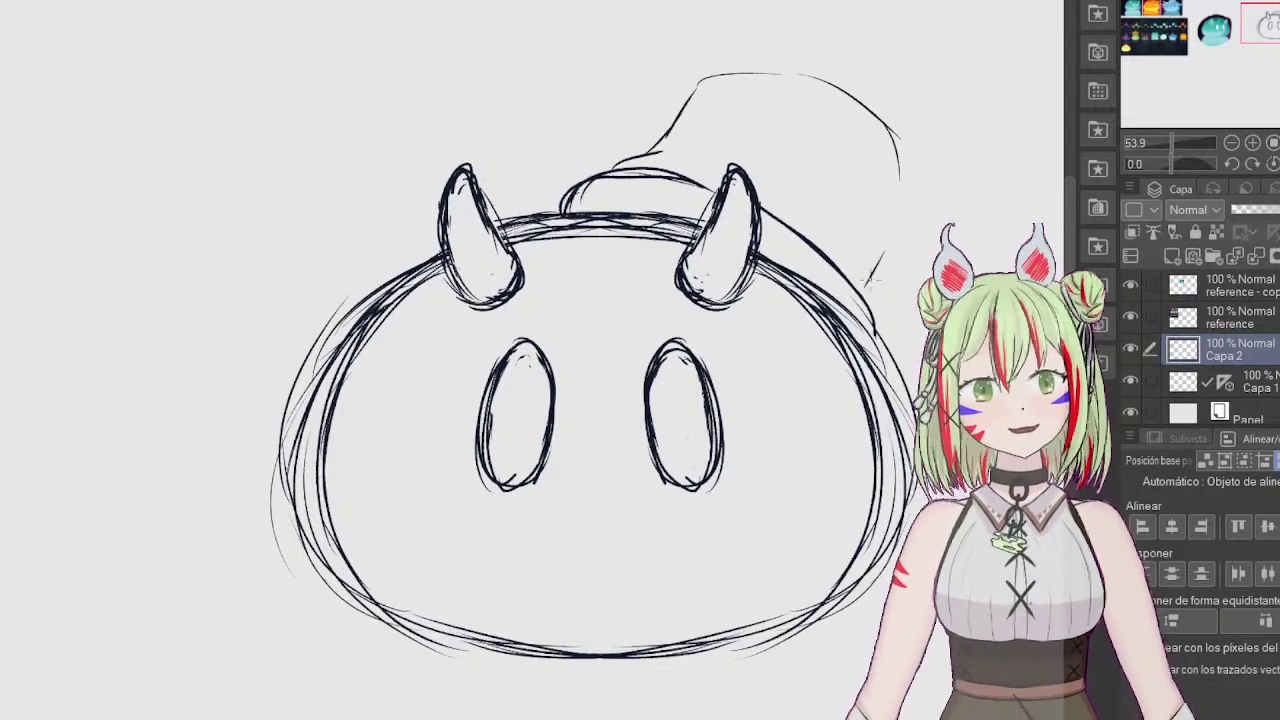
mouse_move(866, 288)
mouse_down()
mouse_move(903, 152)
mouse_move(878, 258)
mouse_up()
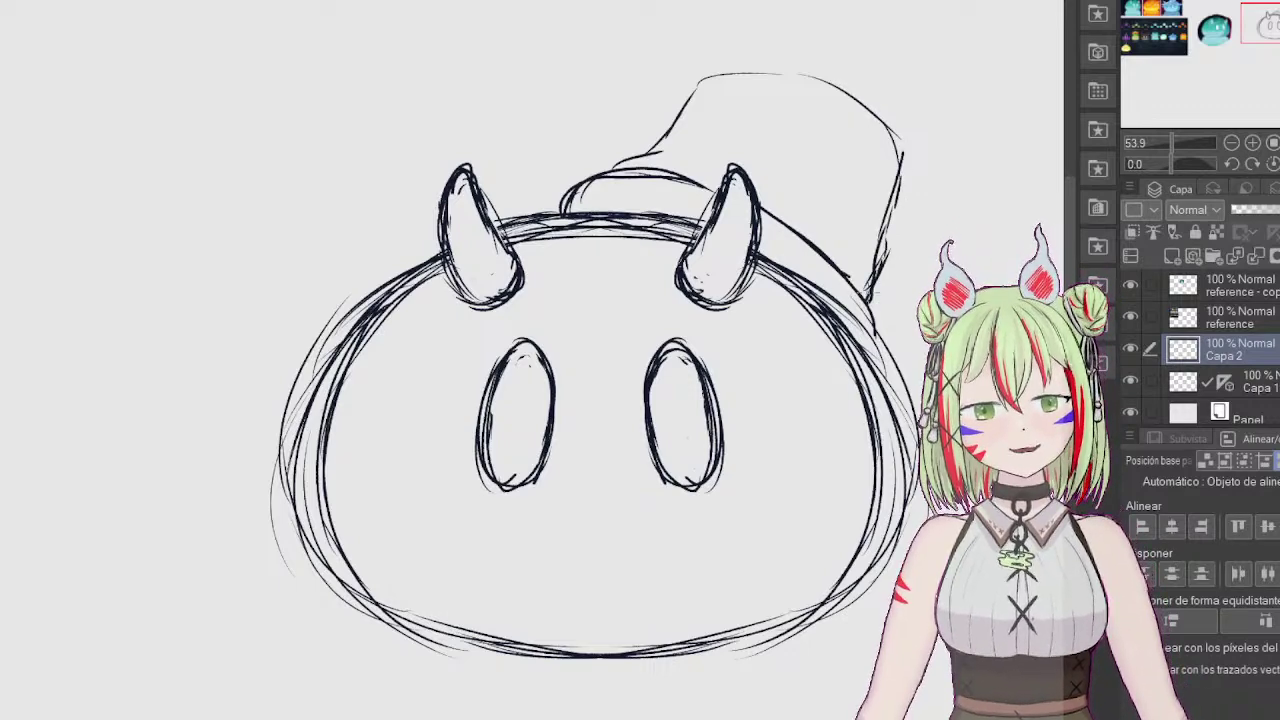
mouse_move(876, 333)
mouse_down()
mouse_move(770, 211)
mouse_move(612, 172)
mouse_move(572, 210)
mouse_up()
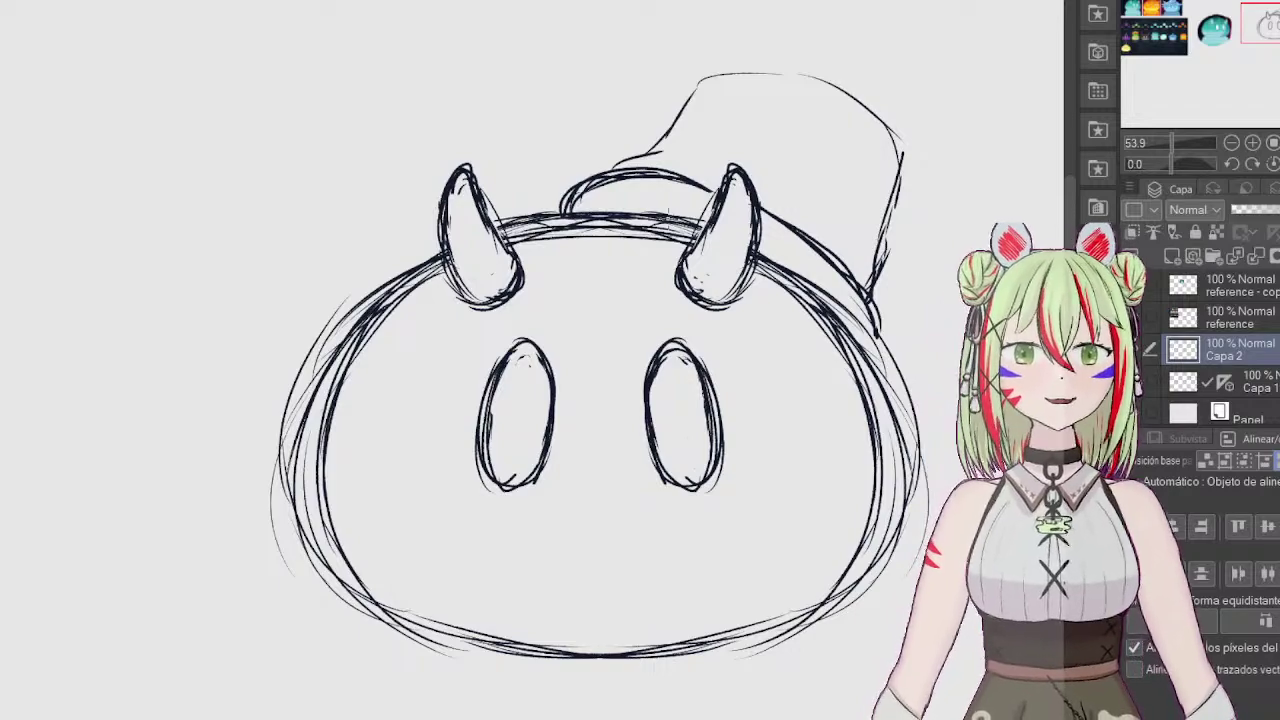
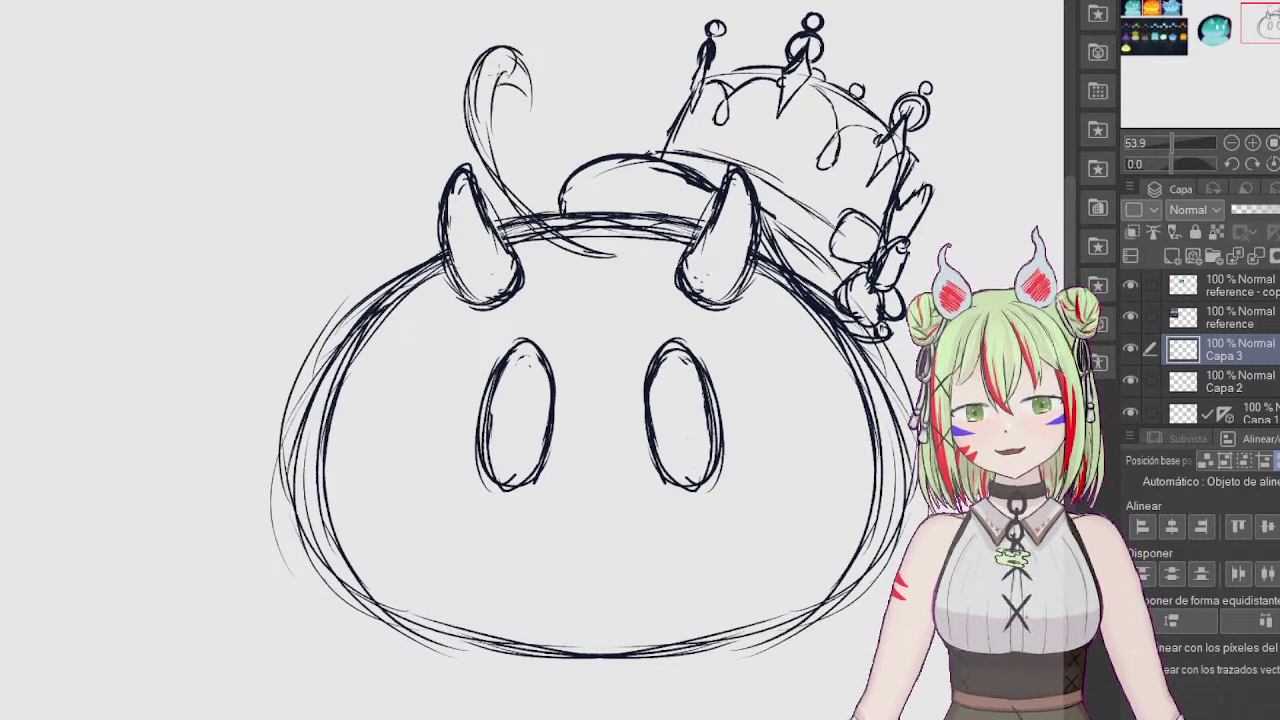
Step: Sketch a curled, pointed strand rising from the slime's head between the horn and the crown, building up its outline
drag(500, 80, 514, 165)
mouse_move(492, 118)
mouse_down()
mouse_move(538, 214)
mouse_move(582, 254)
mouse_move(632, 264)
mouse_up()
mouse_move(472, 150)
mouse_down()
mouse_move(538, 62)
mouse_move(548, 125)
mouse_up()
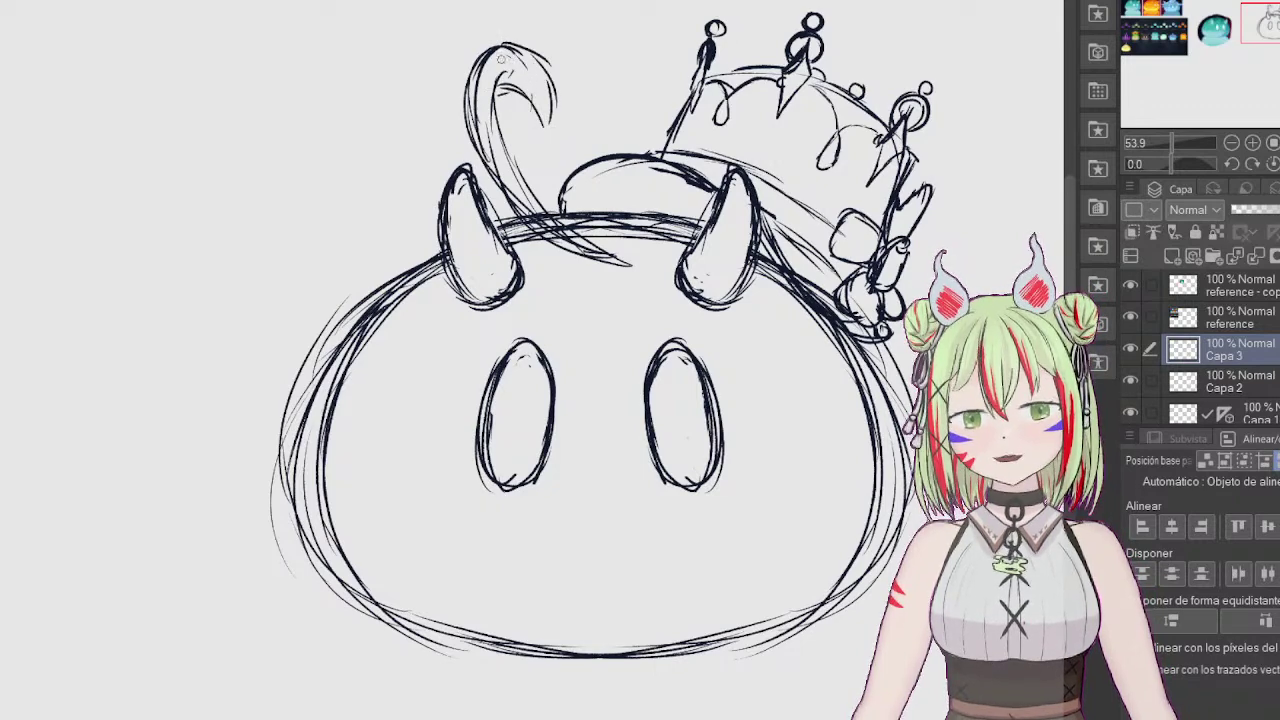
Step: Try sketching a curved fringe strand down the forehead between the eyes, comparing the face with and without the hair layer
mouse_move(535, 82)
mouse_down()
mouse_move(497, 86)
mouse_move(526, 188)
mouse_up()
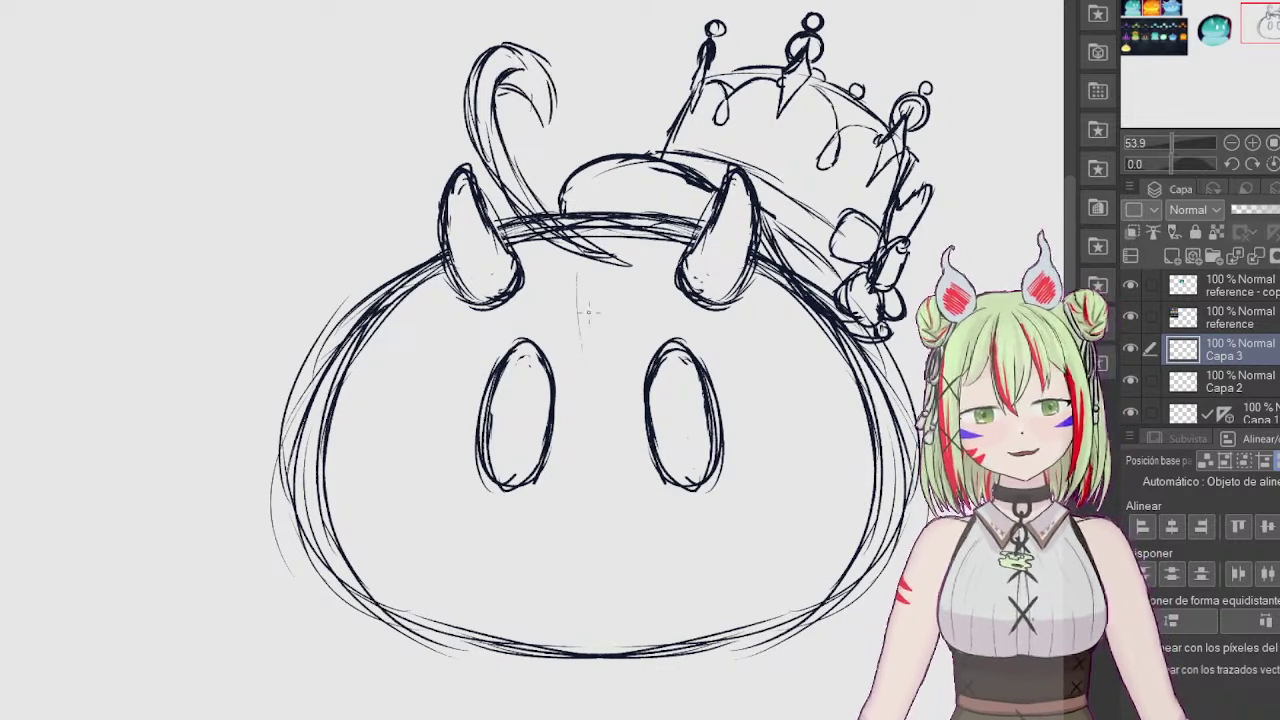
drag(588, 330, 615, 390)
drag(575, 279, 615, 408)
drag(601, 338, 618, 395)
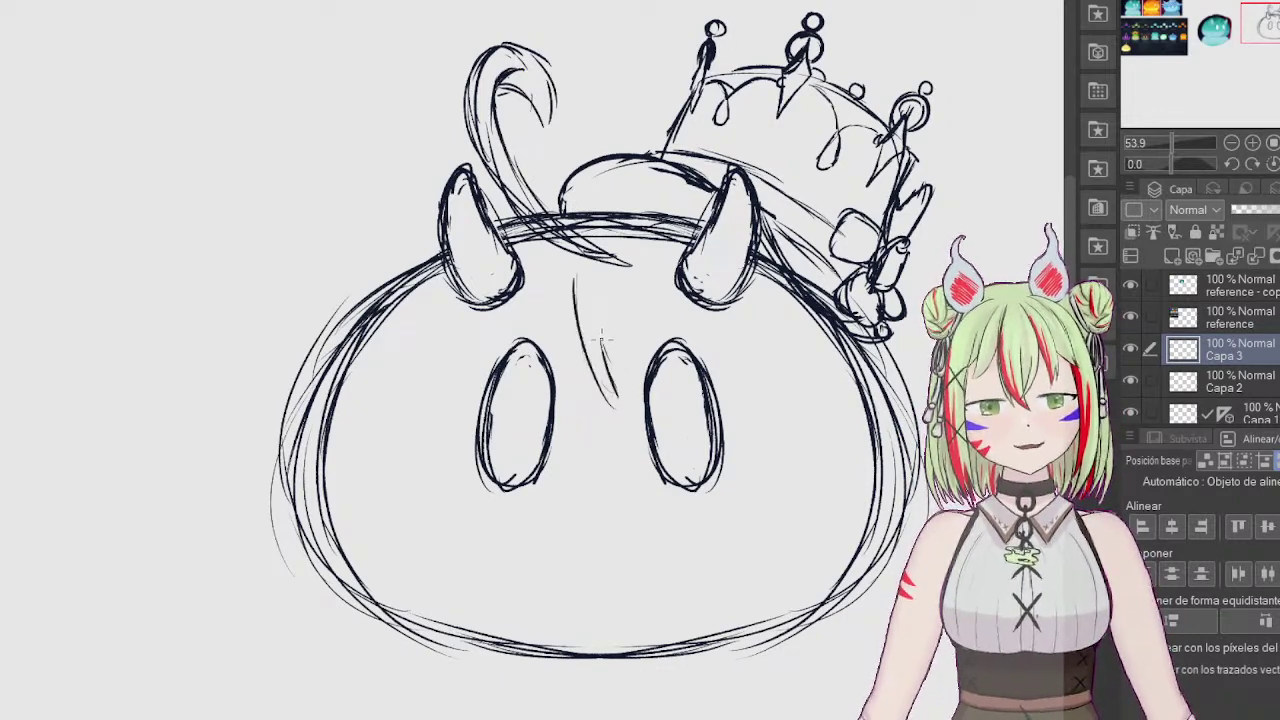
mouse_move(575, 296)
mouse_down()
mouse_move(660, 445)
mouse_move(608, 334)
mouse_up()
click(1131, 349)
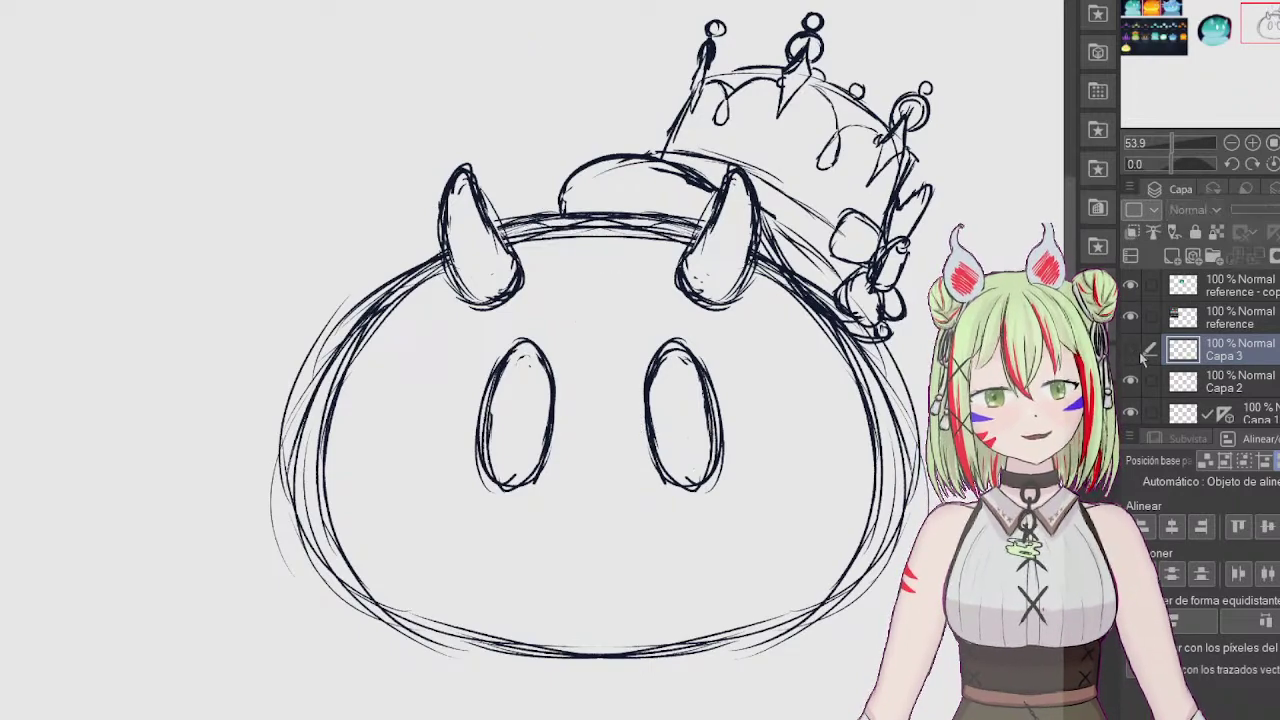
click(1131, 349)
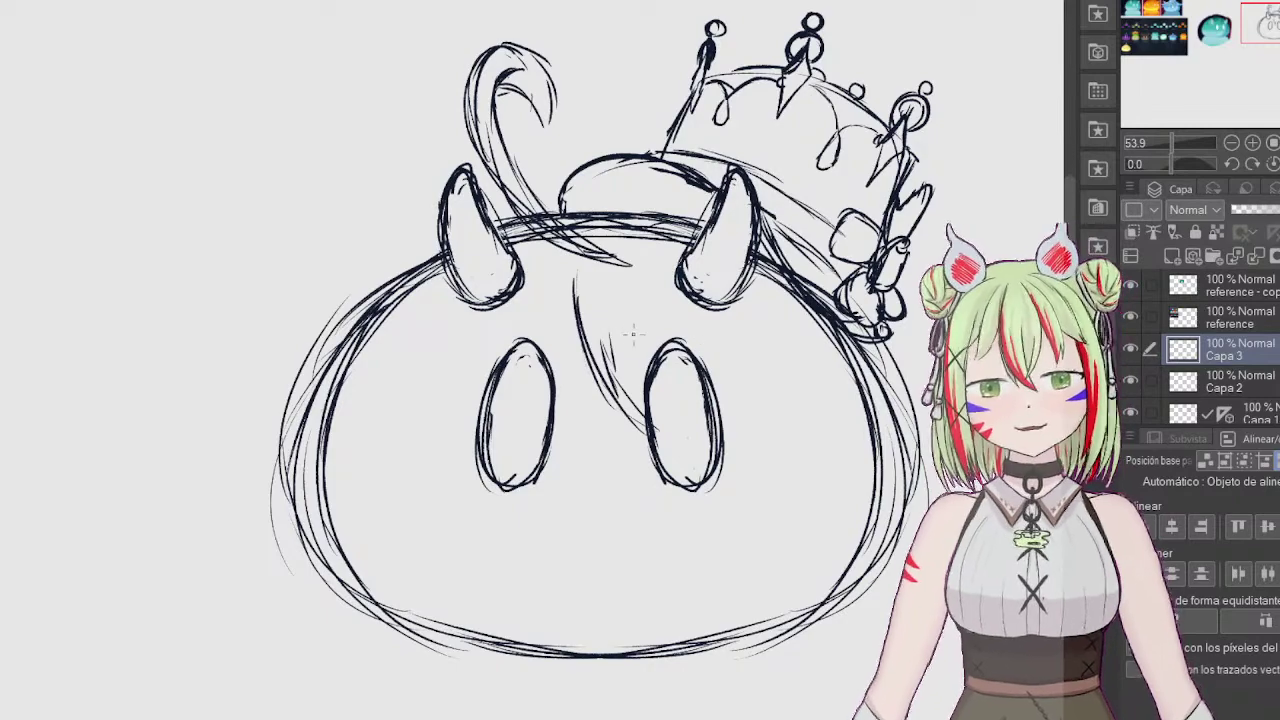
Step: Try sketching side-swept fringe strands across one eye and a wavy lock down the cheek, and clear the hair sketch from Capa 3
drag(632, 336, 698, 383)
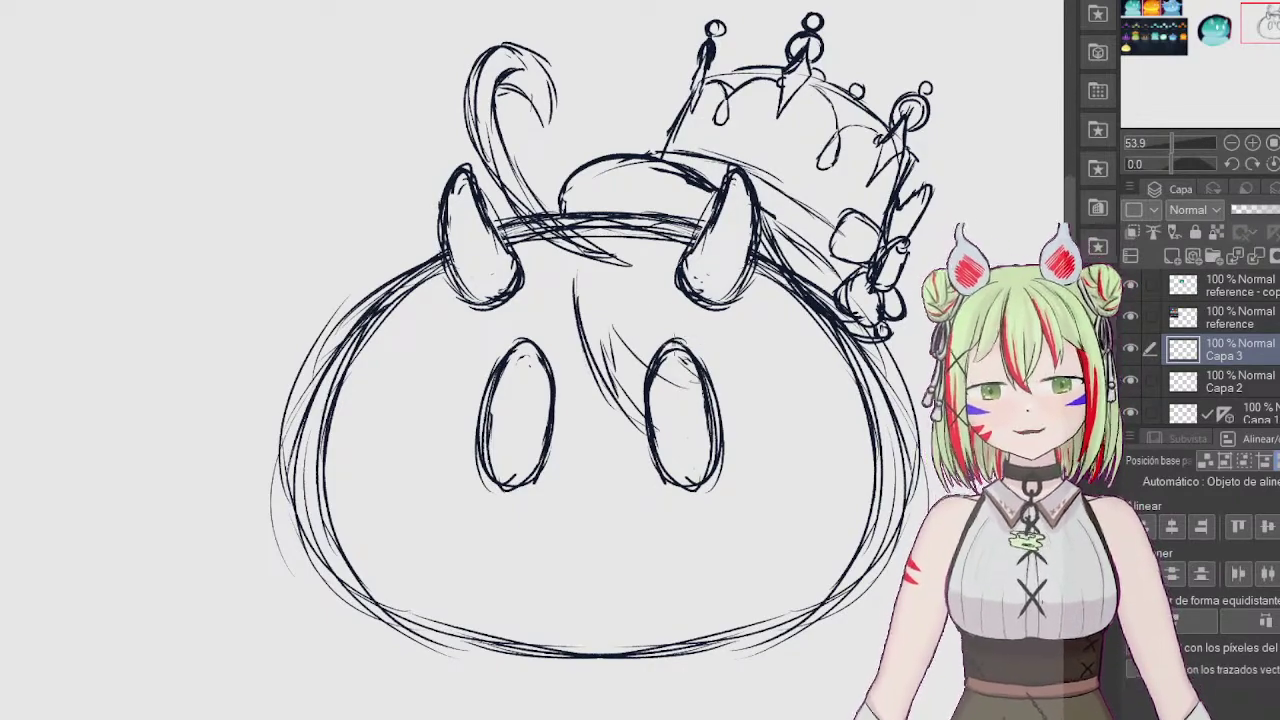
drag(652, 328, 740, 402)
drag(660, 366, 736, 401)
drag(613, 328, 734, 396)
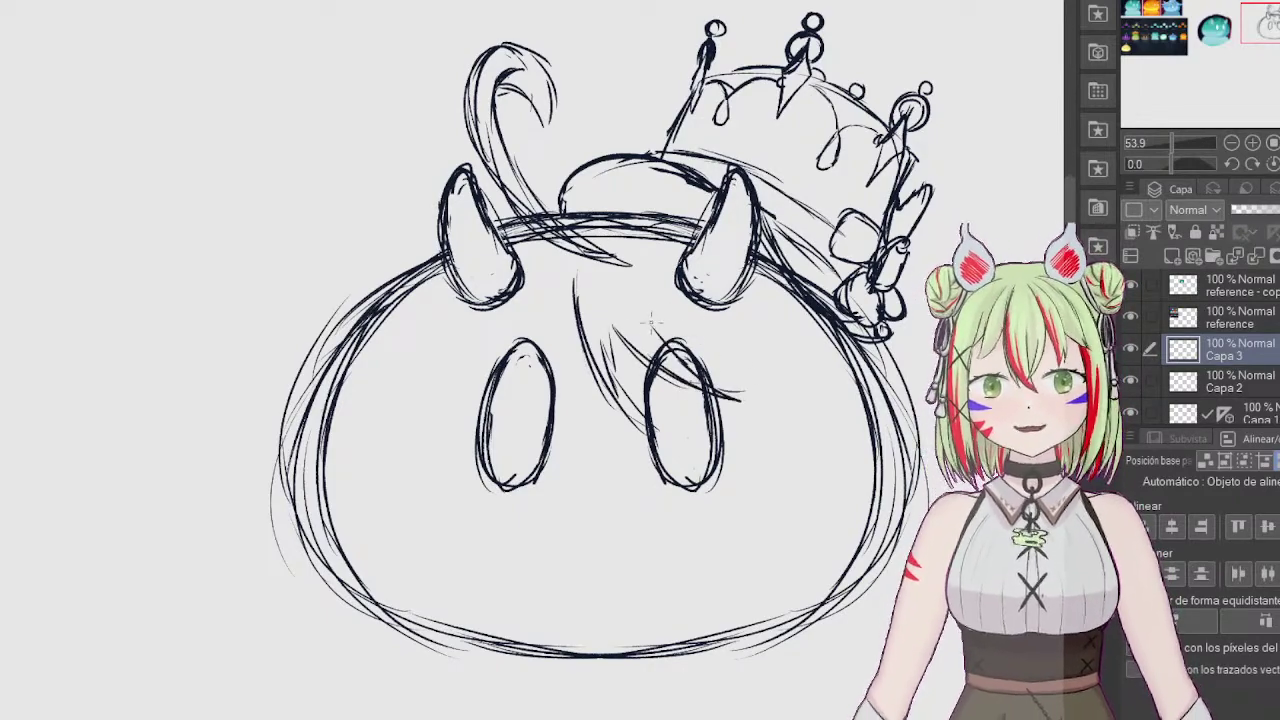
mouse_move(651, 322)
mouse_down()
mouse_move(746, 372)
mouse_move(768, 360)
mouse_move(800, 368)
mouse_up()
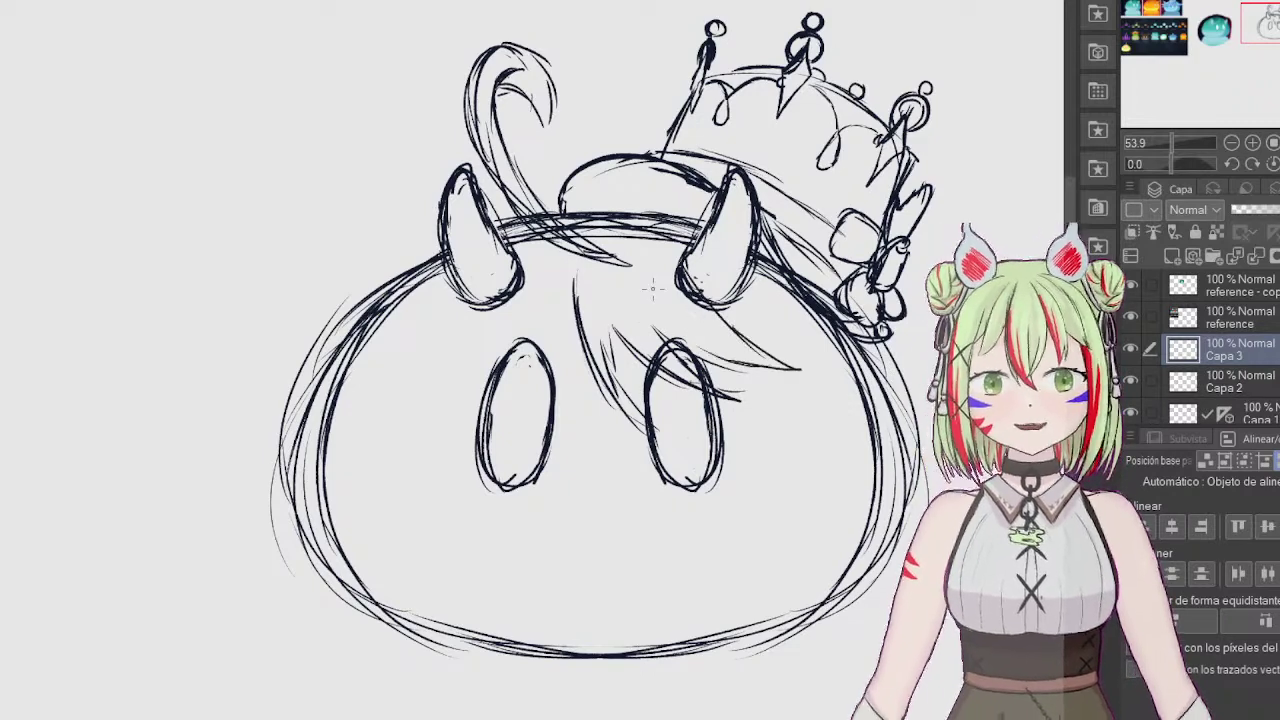
drag(818, 315, 838, 413)
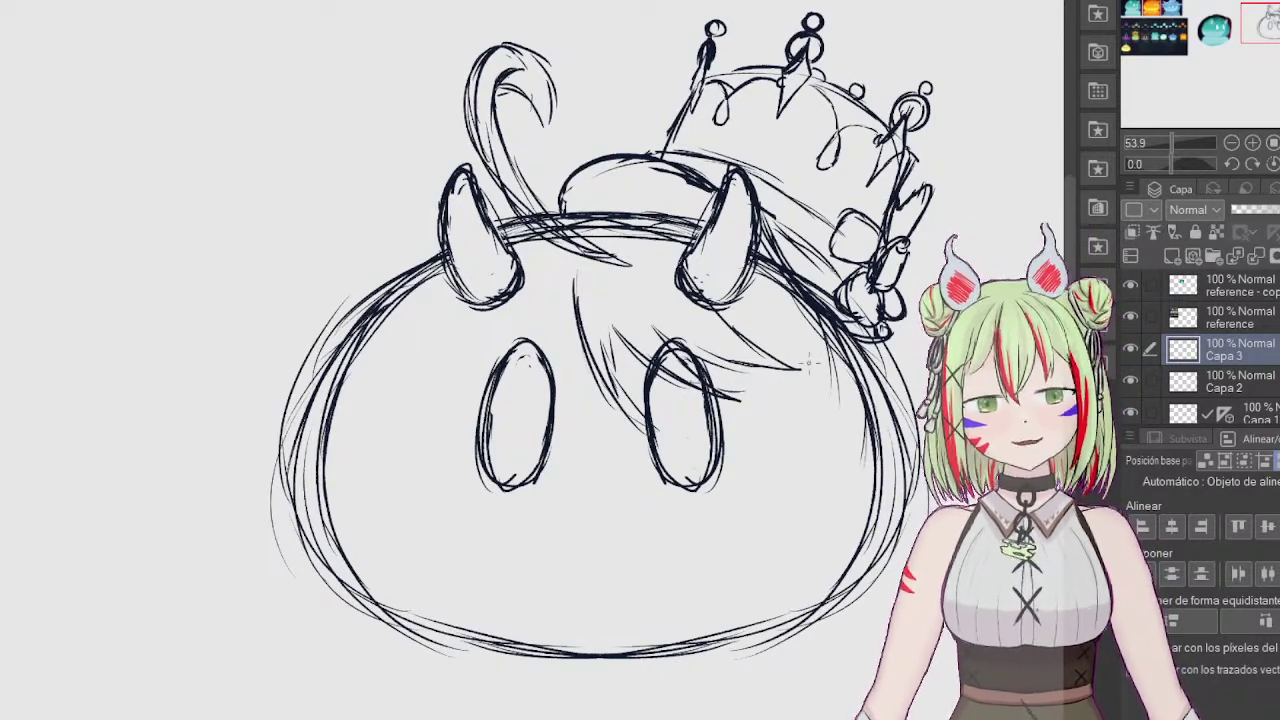
mouse_move(806, 368)
mouse_down()
mouse_move(786, 393)
mouse_move(839, 502)
mouse_move(816, 538)
mouse_move(866, 456)
mouse_move(824, 548)
mouse_up()
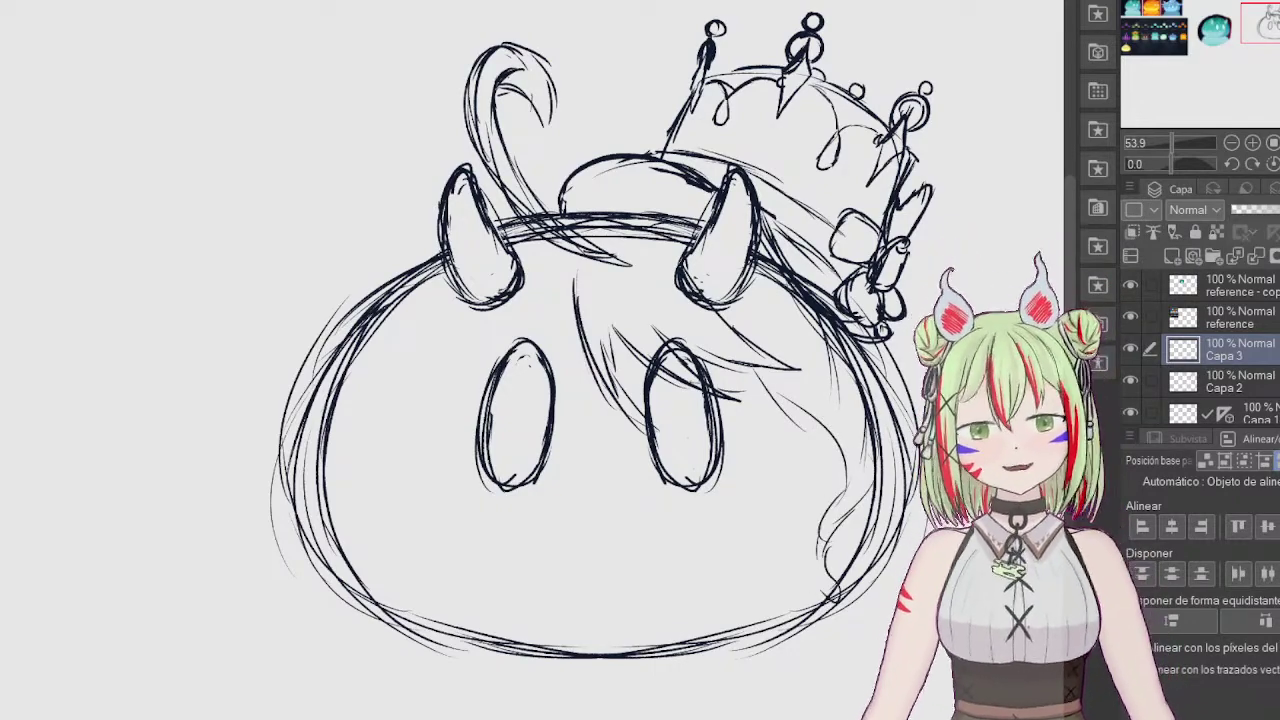
key(Delete)
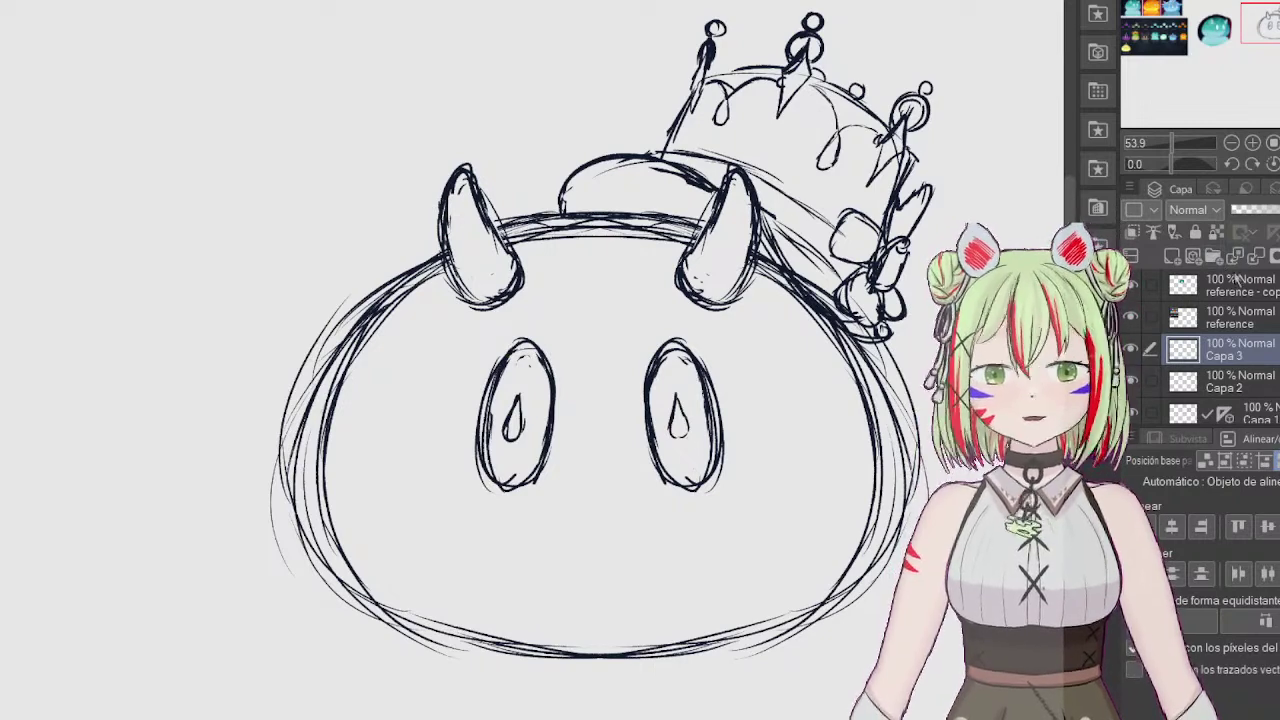
Step: Switch to the symmetry-ruled layer Capa 1 and draw a small open mouth with a flat top centred below the eyes
scroll(1163, 384, down, 2)
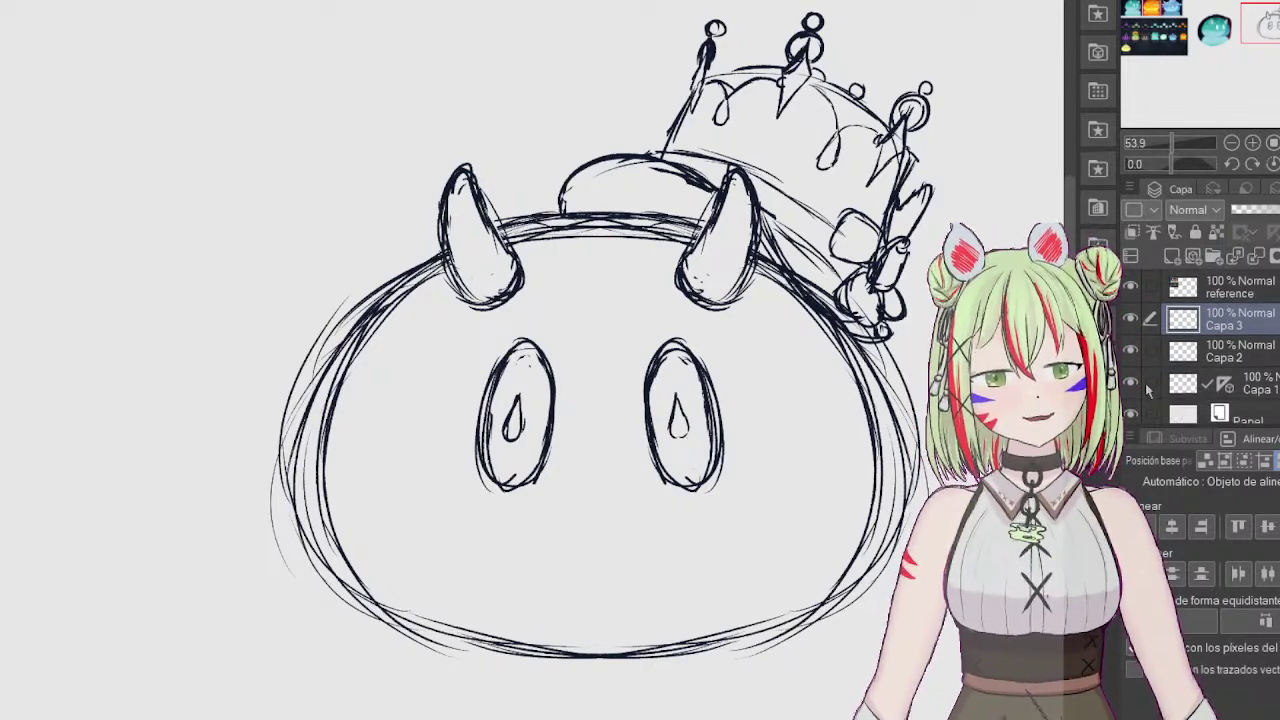
click(1131, 383)
click(1130, 383)
click(1190, 383)
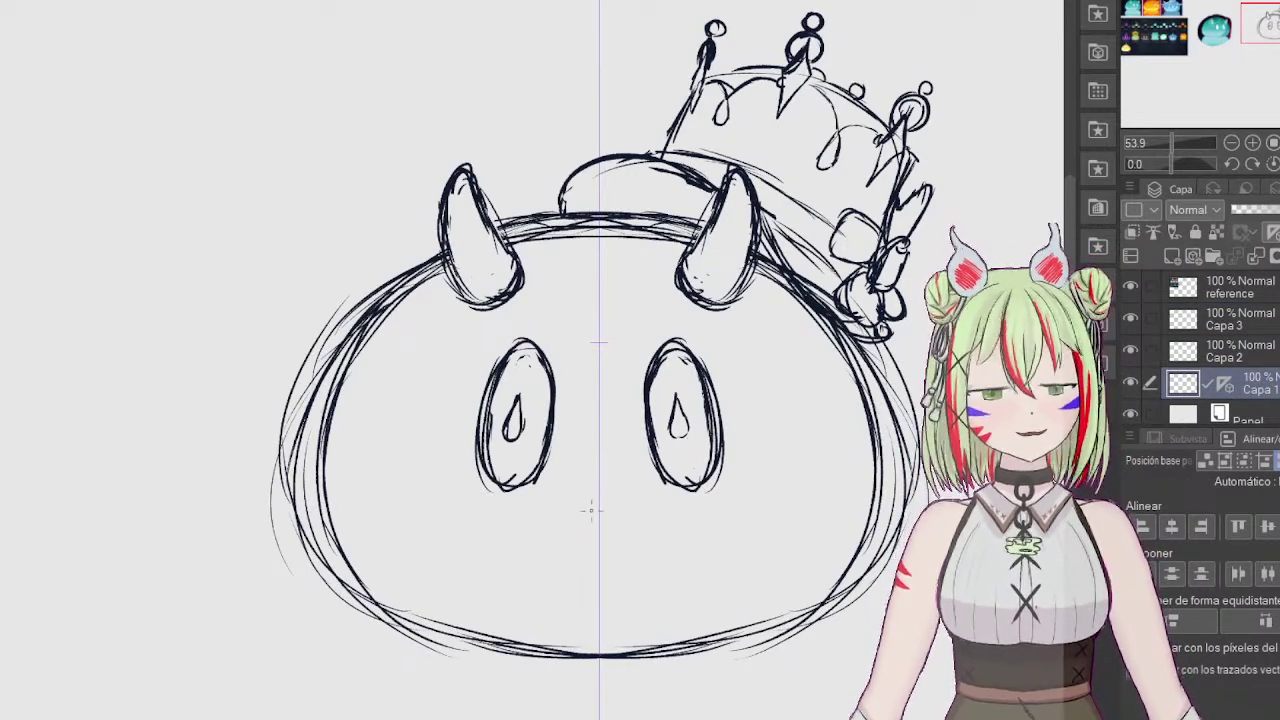
mouse_move(569, 516)
mouse_down()
mouse_move(602, 566)
mouse_move(570, 528)
mouse_move(607, 504)
mouse_move(575, 513)
mouse_move(598, 562)
mouse_up()
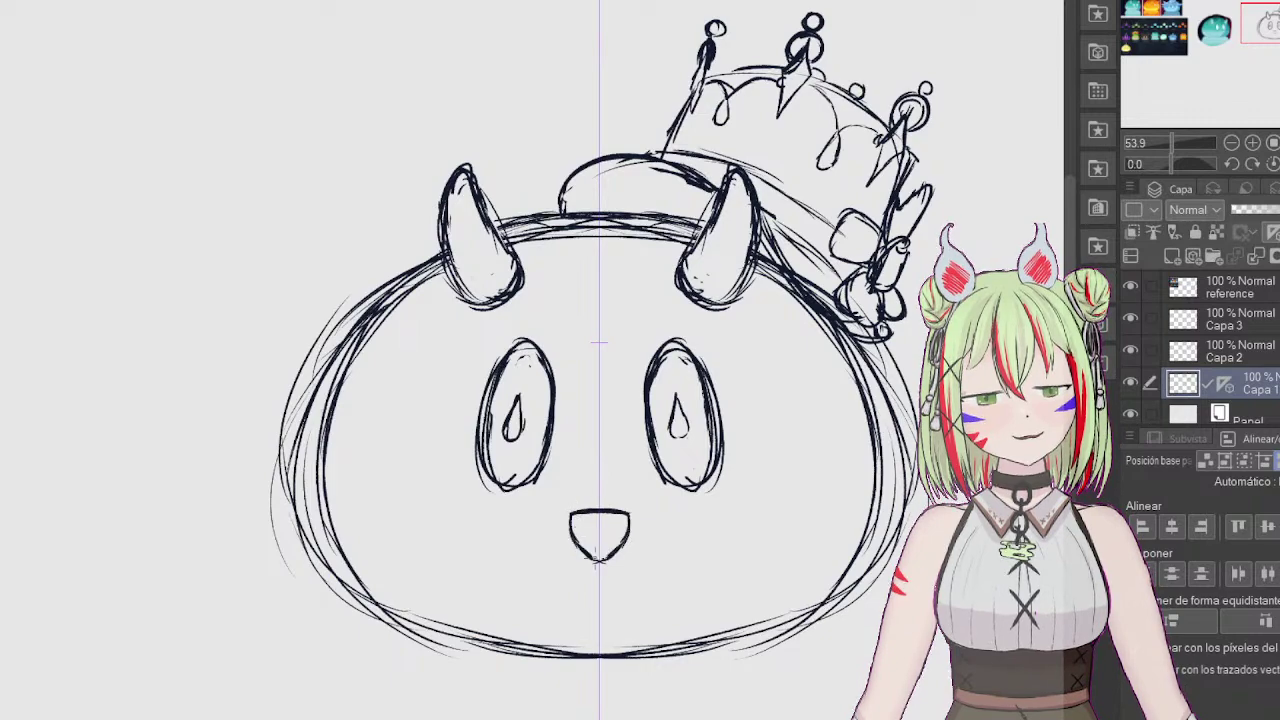
mouse_move(1188, 145)
mouse_down()
mouse_move(1150, 145)
mouse_move(1165, 145)
mouse_up()
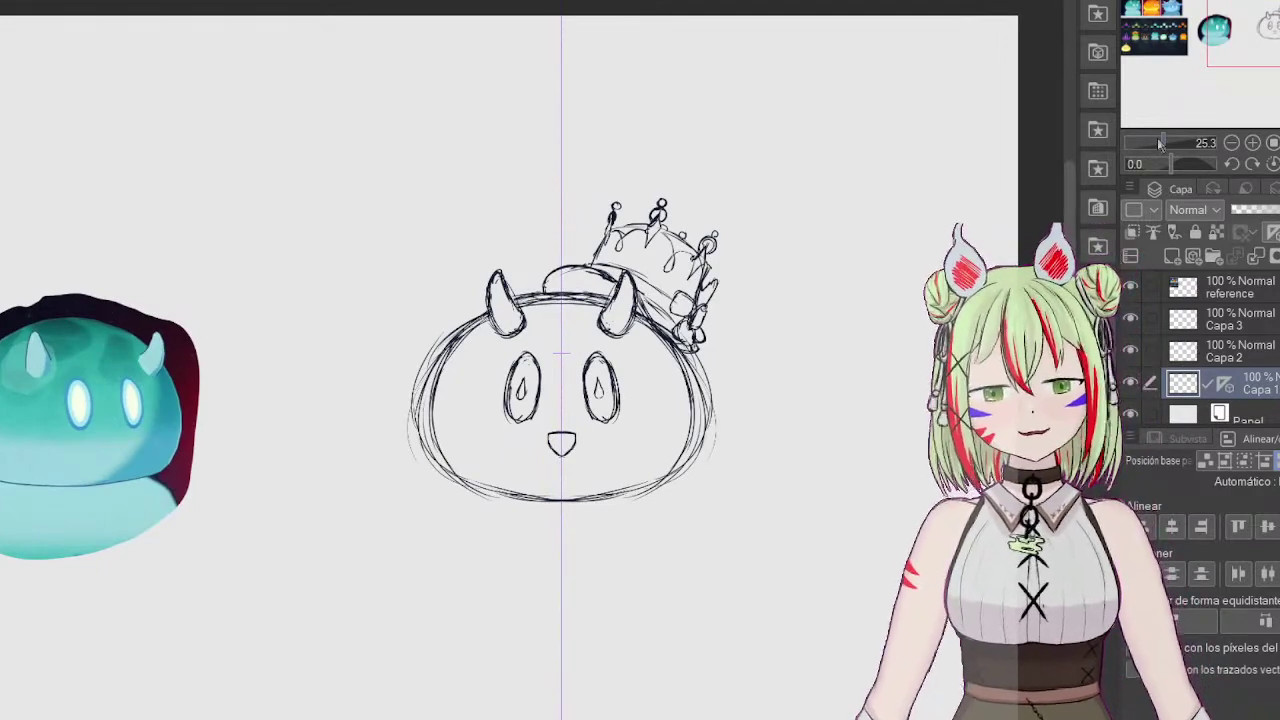
Step: Redraw the mouth as a wider, shallower smile with a curved upper lip and rounded corners
drag(1163, 143, 1180, 144)
drag(1270, 27, 1272, 35)
mouse_move(572, 322)
mouse_down()
mouse_move(516, 336)
mouse_move(512, 385)
mouse_move(608, 433)
mouse_up()
mouse_move(570, 425)
mouse_down()
mouse_move(516, 378)
mouse_move(615, 428)
mouse_move(662, 378)
mouse_move(670, 345)
mouse_move(594, 336)
mouse_move(626, 403)
mouse_up()
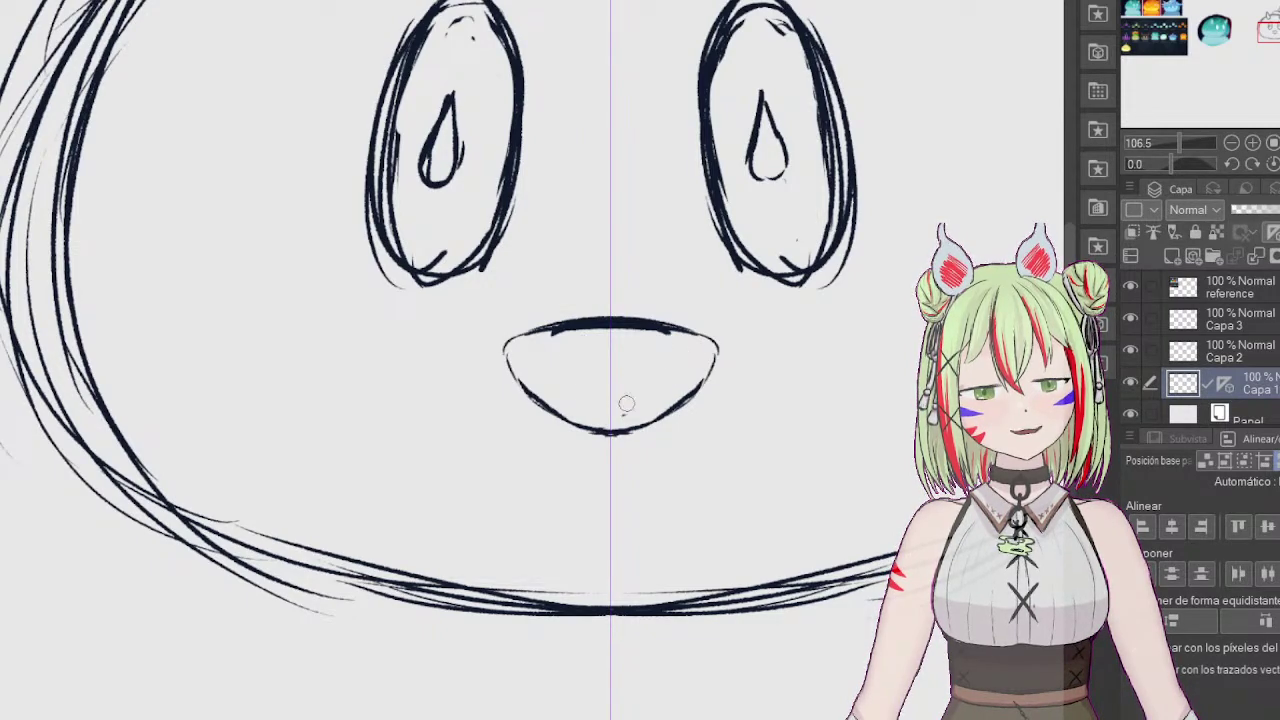
drag(1182, 145, 1164, 139)
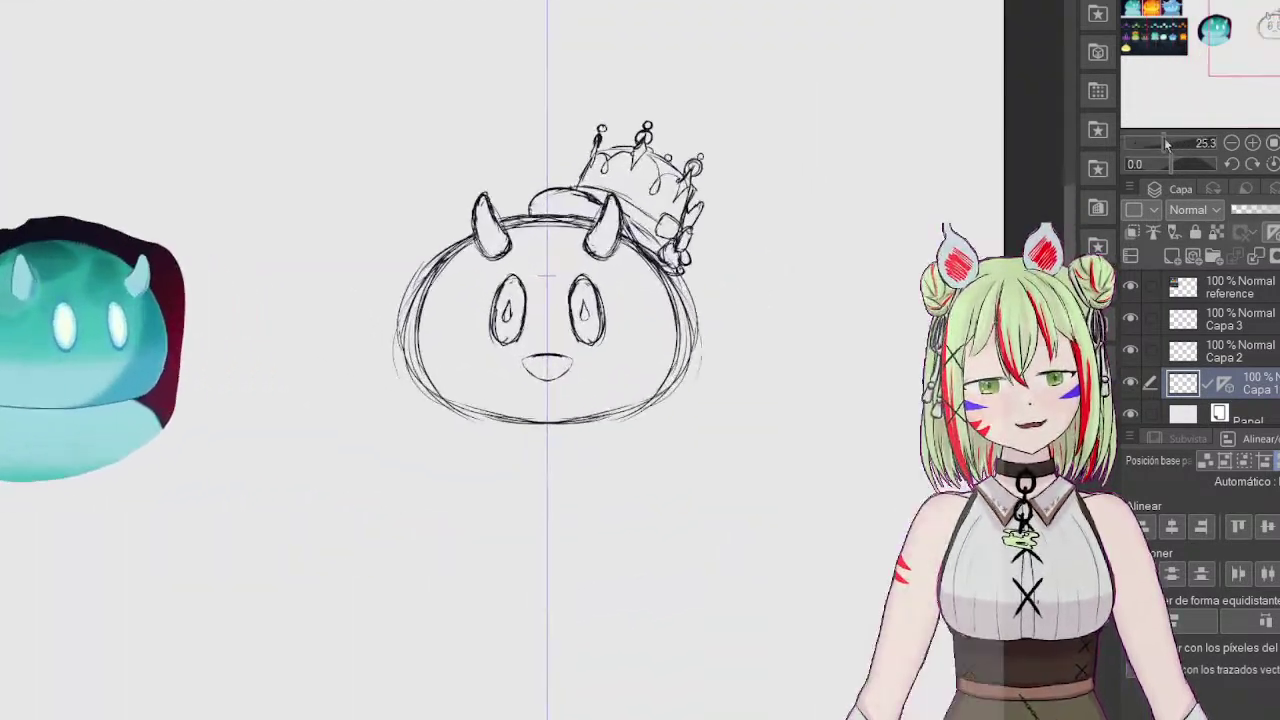
Step: Add a new layer directly above the paper and block in the slime's body, pale cyan below a wavy edge and teal above
scroll(1272, 404, down, 1)
click(1272, 405)
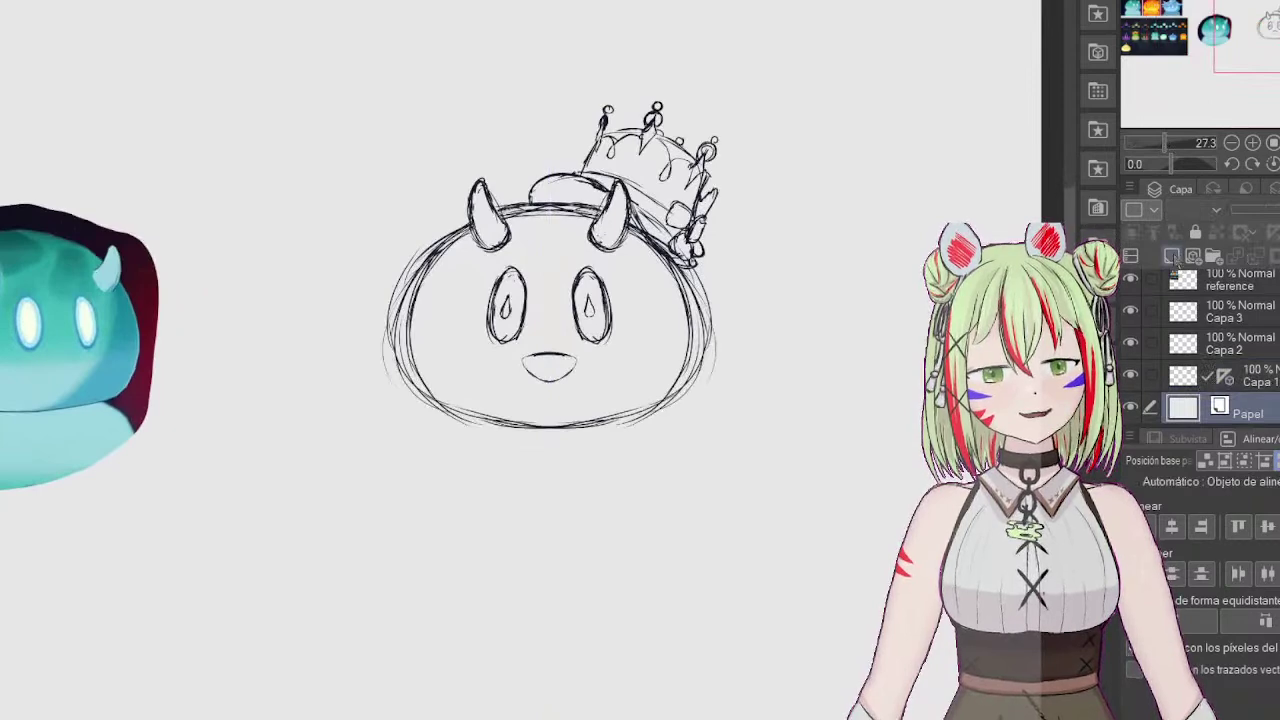
click(1172, 257)
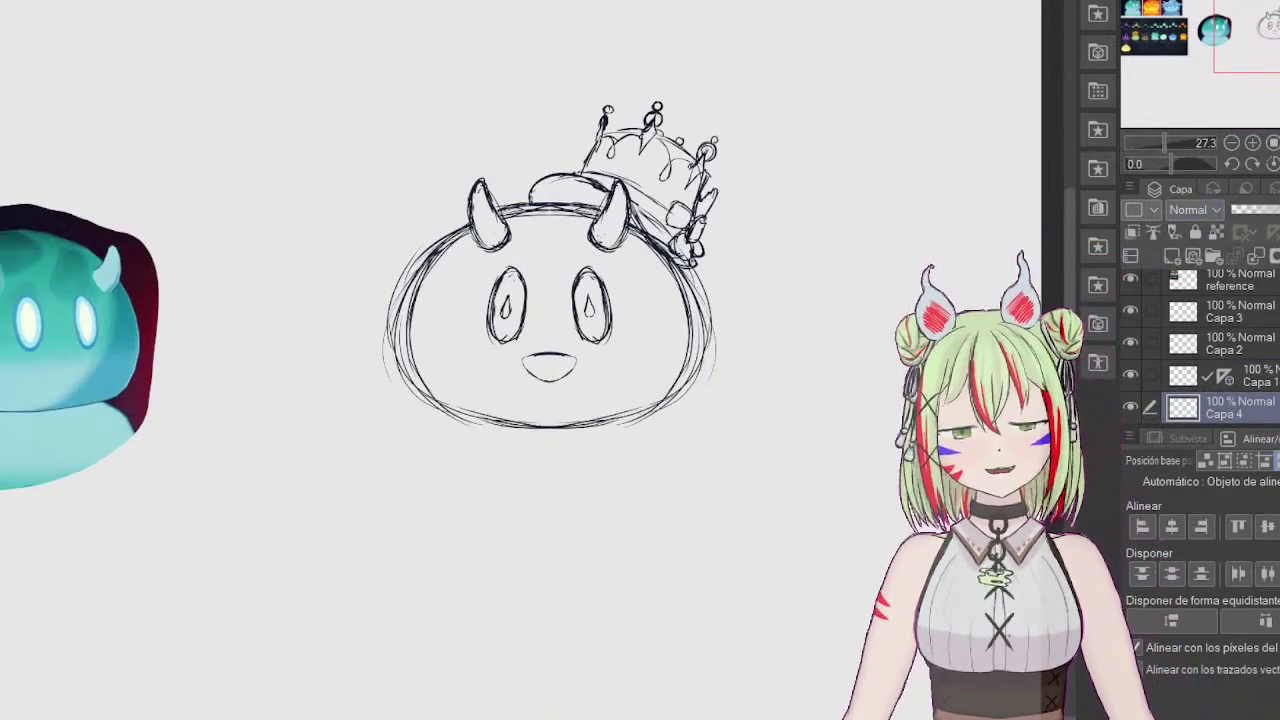
drag(458, 348, 543, 396)
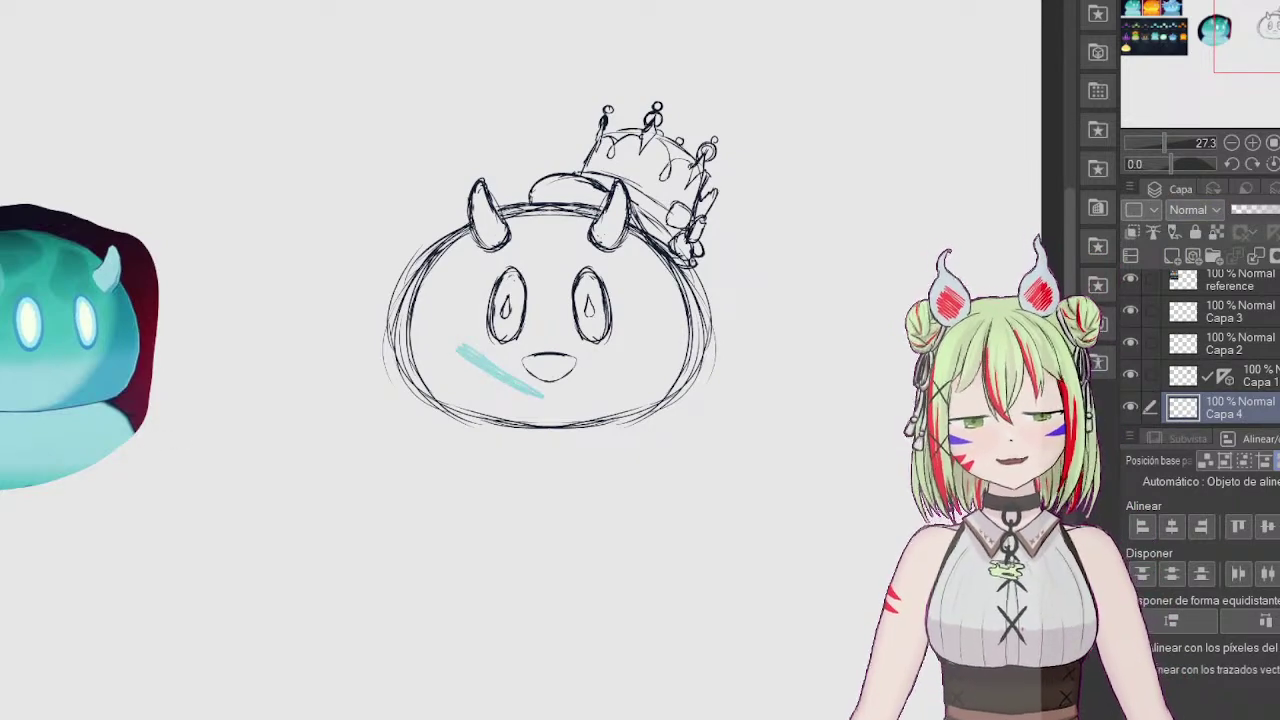
mouse_move(410, 308)
mouse_down()
mouse_move(458, 359)
mouse_move(526, 386)
mouse_move(429, 350)
mouse_move(451, 388)
mouse_move(560, 414)
mouse_move(589, 405)
mouse_move(516, 399)
mouse_move(589, 393)
mouse_move(506, 366)
mouse_move(516, 377)
mouse_move(667, 370)
mouse_move(614, 403)
mouse_move(595, 396)
mouse_move(620, 384)
mouse_move(518, 377)
mouse_move(426, 343)
mouse_move(425, 376)
mouse_move(568, 391)
mouse_move(550, 389)
mouse_move(680, 349)
mouse_up()
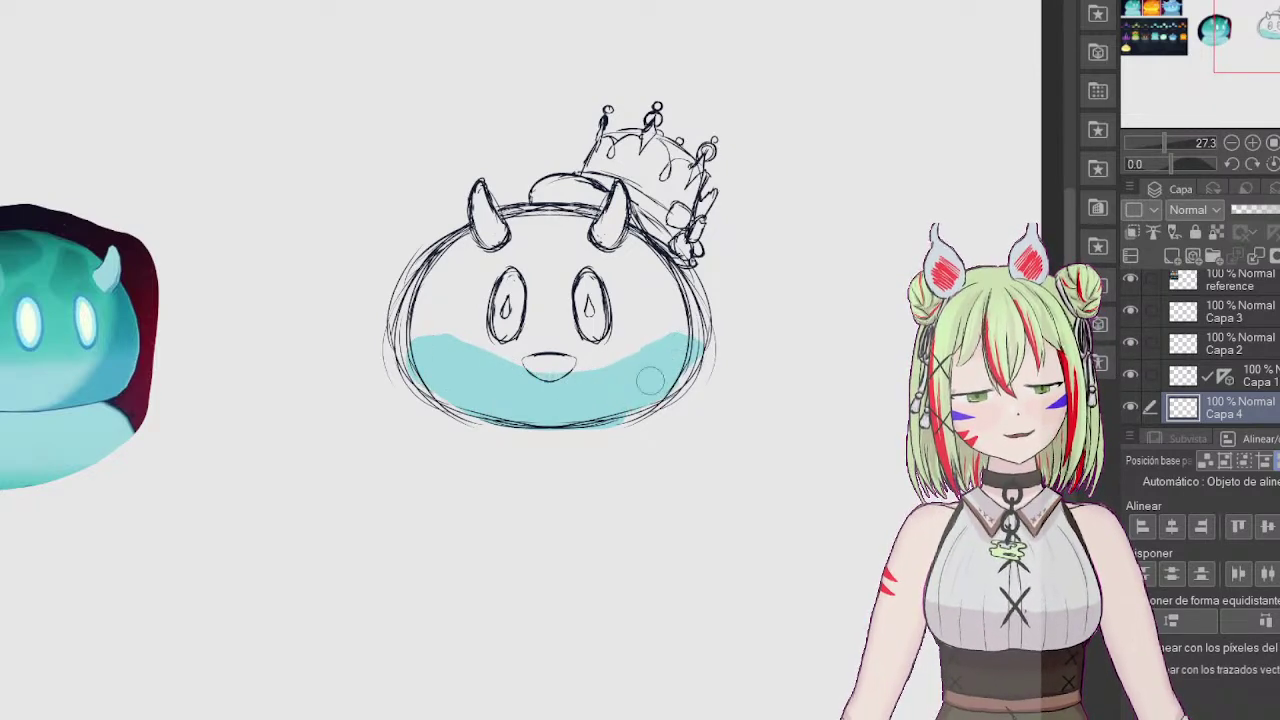
mouse_move(570, 240)
mouse_down()
mouse_move(455, 265)
mouse_move(420, 300)
mouse_move(415, 333)
mouse_move(605, 358)
mouse_move(690, 325)
mouse_move(560, 230)
mouse_move(490, 215)
mouse_move(640, 260)
mouse_move(500, 310)
mouse_move(622, 337)
mouse_move(470, 320)
mouse_move(628, 282)
mouse_move(600, 225)
mouse_move(495, 245)
mouse_up()
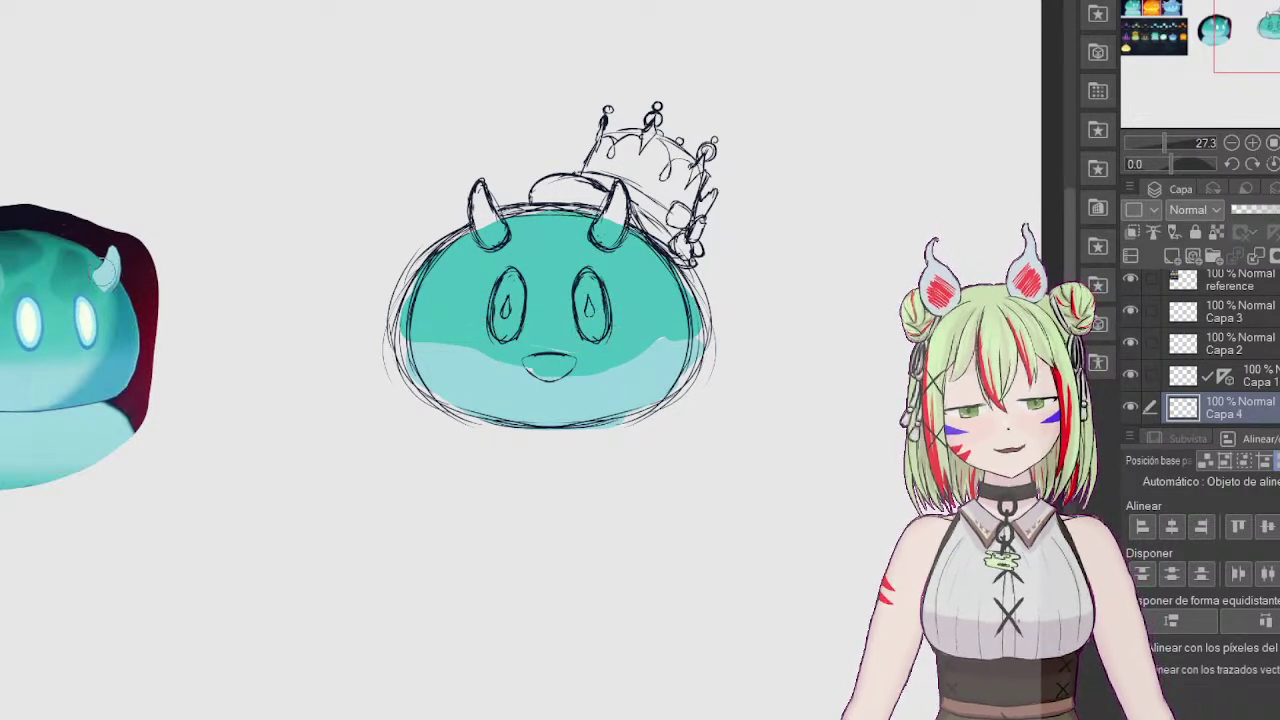
Step: Paint both horns pale blue and add darker teal blotches on the slime's forehead and sides, following the slime reference
mouse_move(481, 192)
mouse_down()
mouse_move(492, 232)
mouse_move(481, 190)
mouse_up()
mouse_move(613, 214)
mouse_down()
mouse_move(599, 230)
mouse_move(616, 200)
mouse_move(610, 235)
mouse_up()
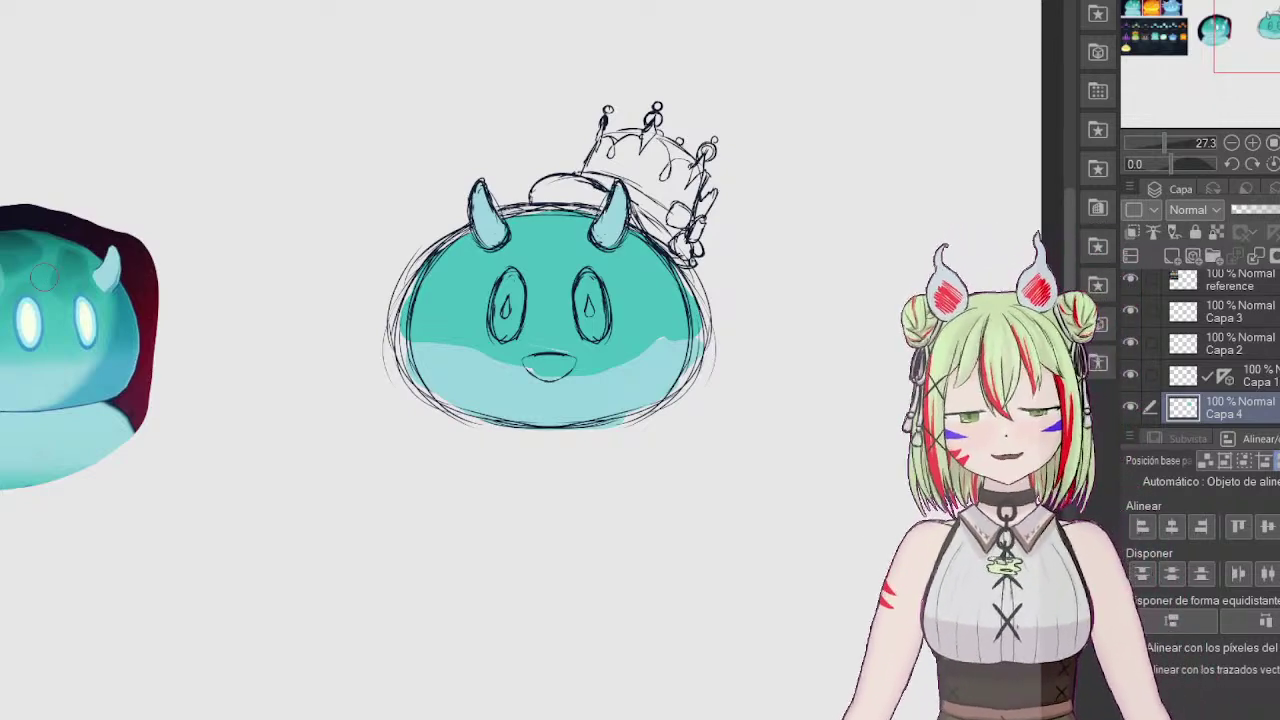
drag(558, 220, 538, 274)
mouse_move(560, 222)
mouse_down()
mouse_move(546, 268)
mouse_move(570, 236)
mouse_move(558, 250)
mouse_up()
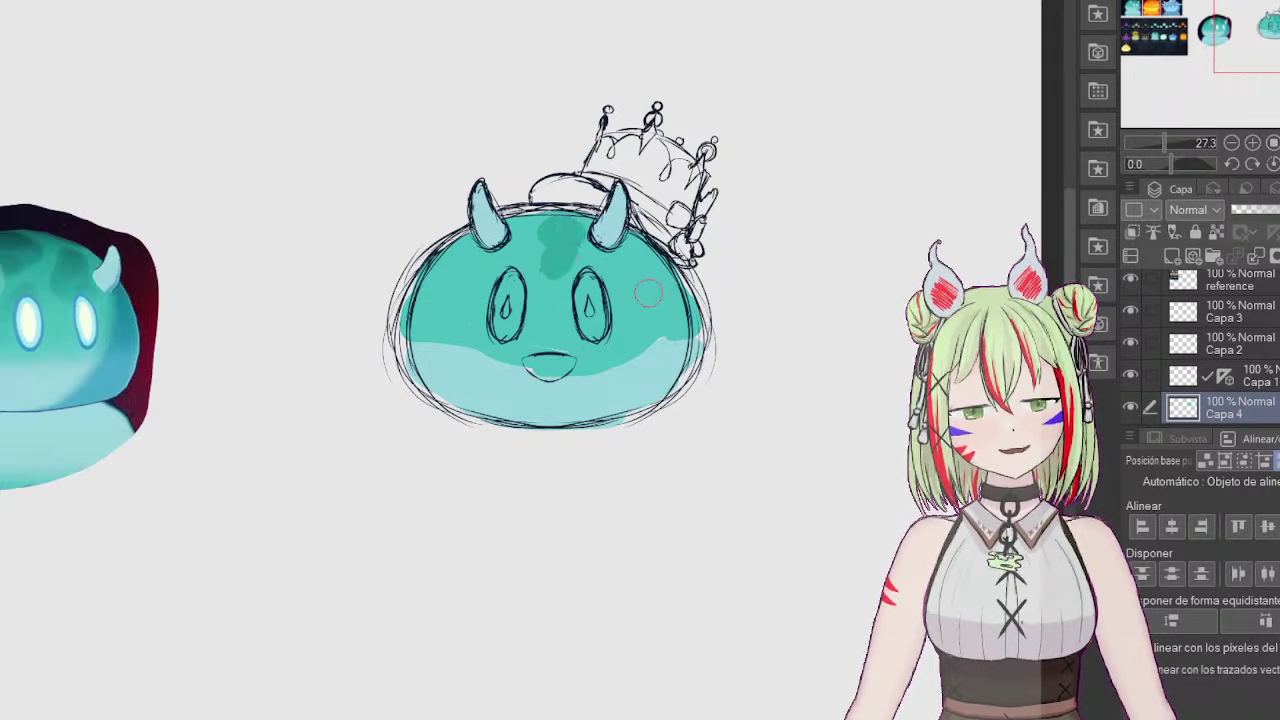
mouse_move(648, 296)
mouse_down()
mouse_move(622, 320)
mouse_move(661, 310)
mouse_move(648, 279)
mouse_move(611, 318)
mouse_move(612, 258)
mouse_up()
mouse_move(470, 264)
mouse_down()
mouse_move(483, 306)
mouse_move(491, 285)
mouse_move(460, 263)
mouse_up()
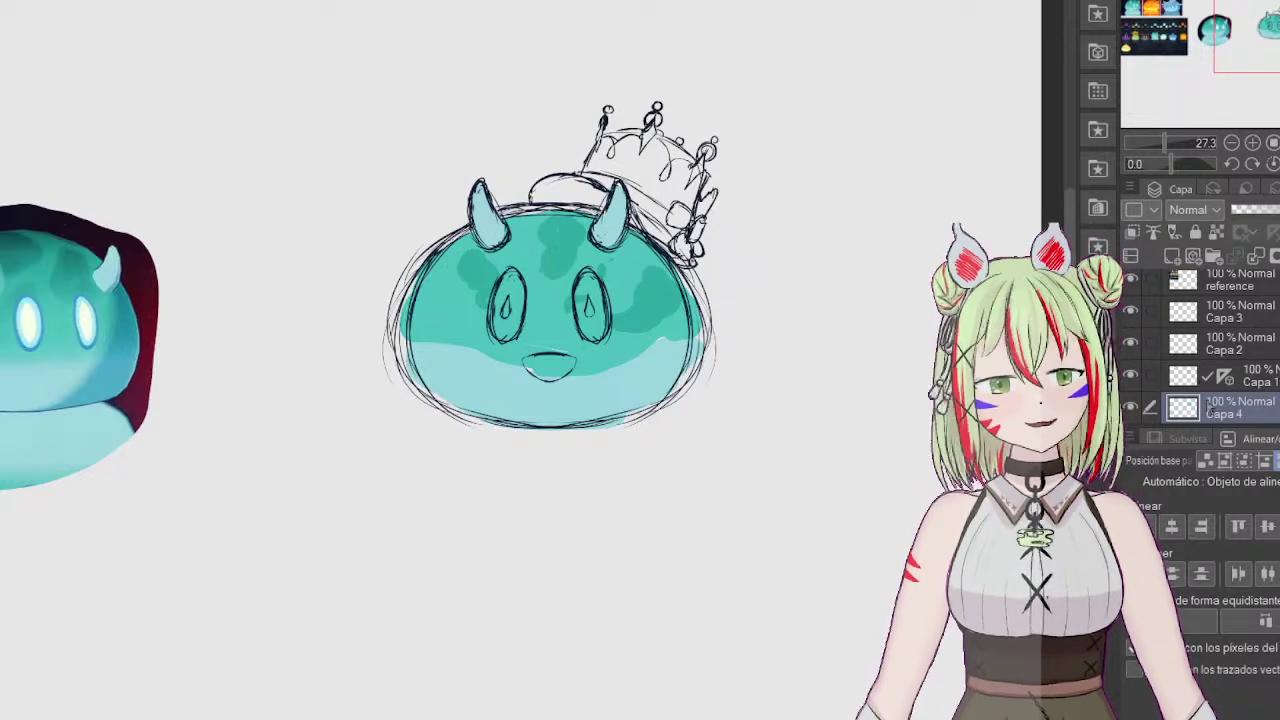
Step: Place the blue-hatted character reference image on its own layer, between the slime reference and the sketch
key(ctrl+shift+n)
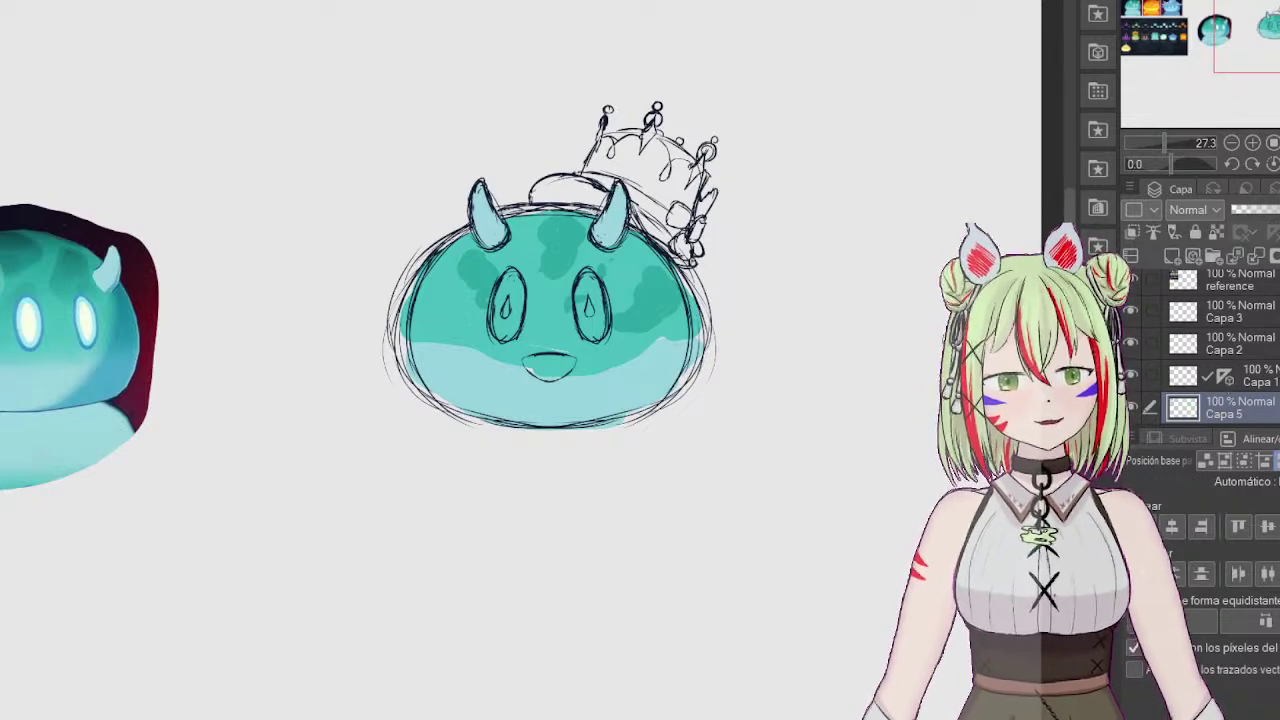
key(ctrl+t)
scroll(309, 231, down, 5)
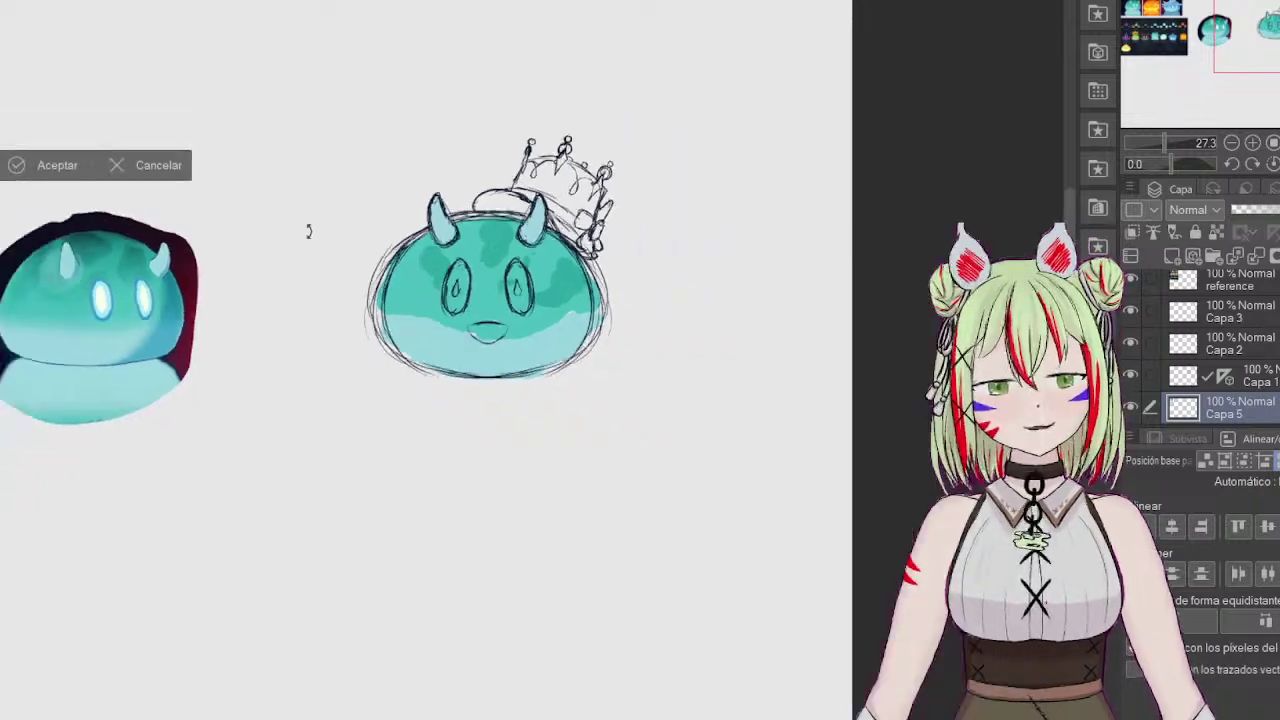
scroll(14, 168, down, 4)
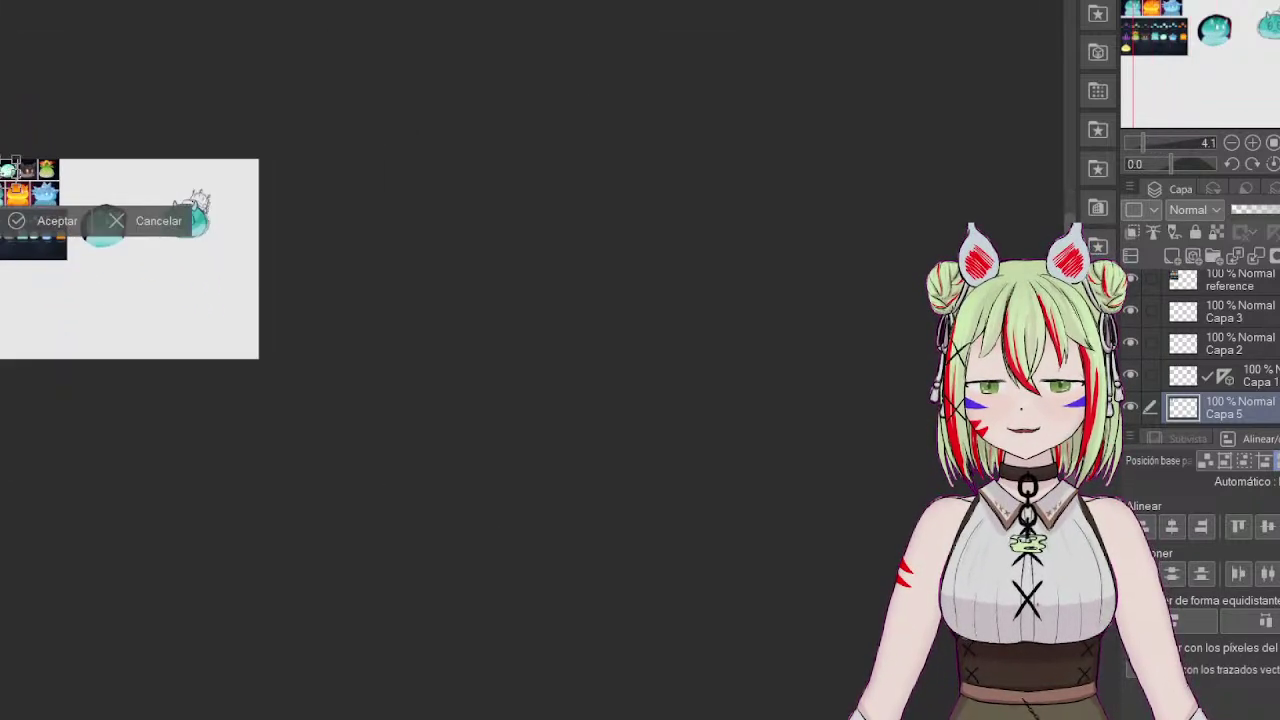
mouse_move(14, 168)
mouse_down()
mouse_move(114, 196)
mouse_move(150, 180)
mouse_up()
click(90, 230)
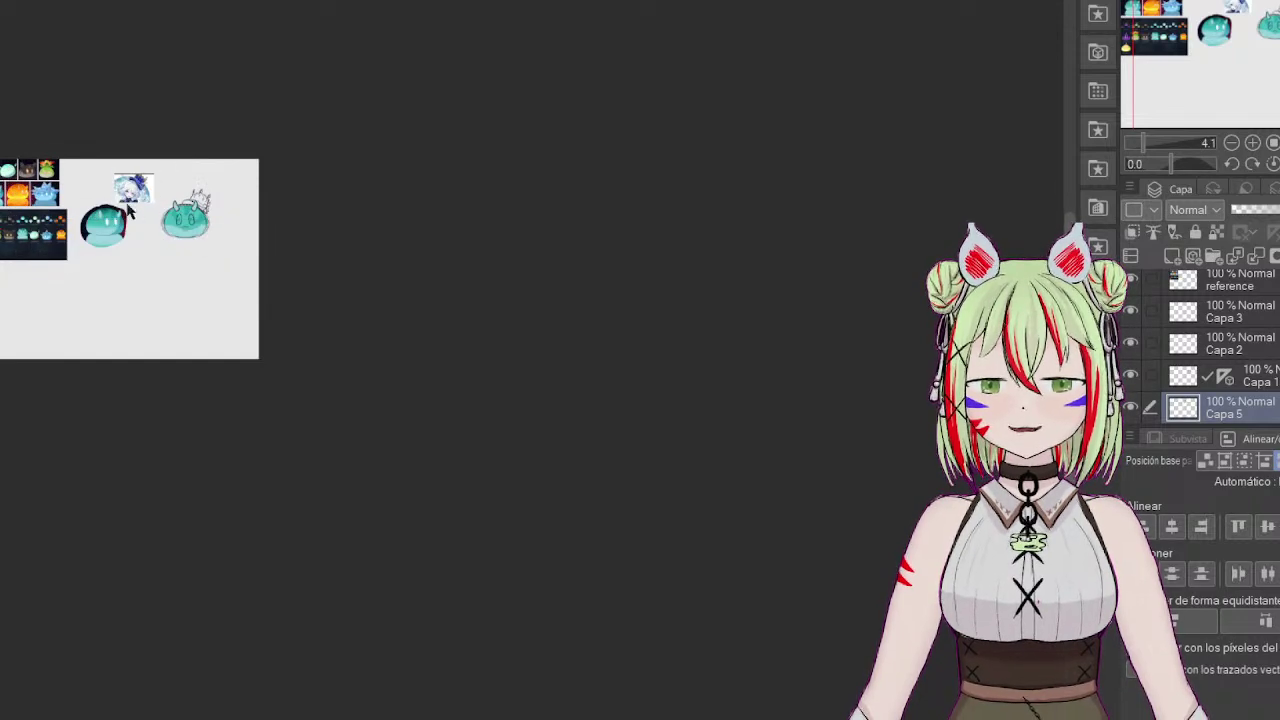
Step: On layer Capa 4, paint one eye pale blue with an indigo drop pupil and the other indigo with a pale blue drop pupil
scroll(110, 197, up, 3)
scroll(246, 129, up, 8)
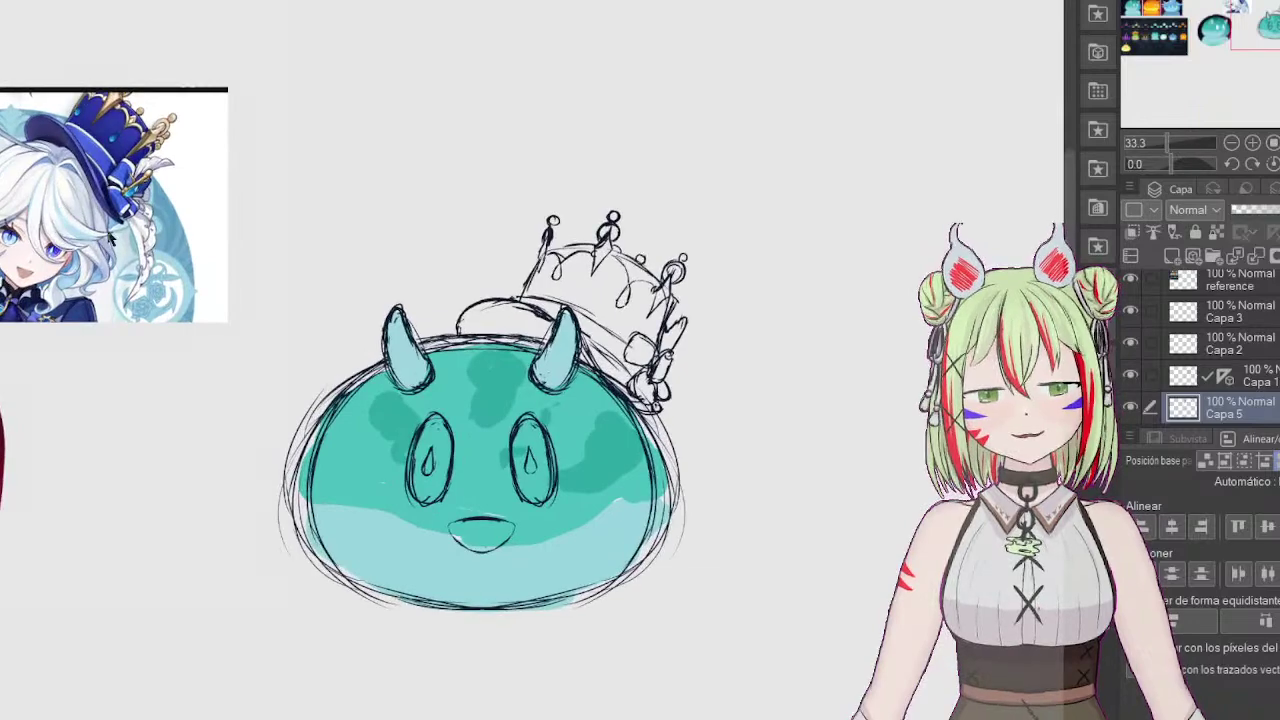
scroll(1238, 382, down, 2)
click(1238, 381)
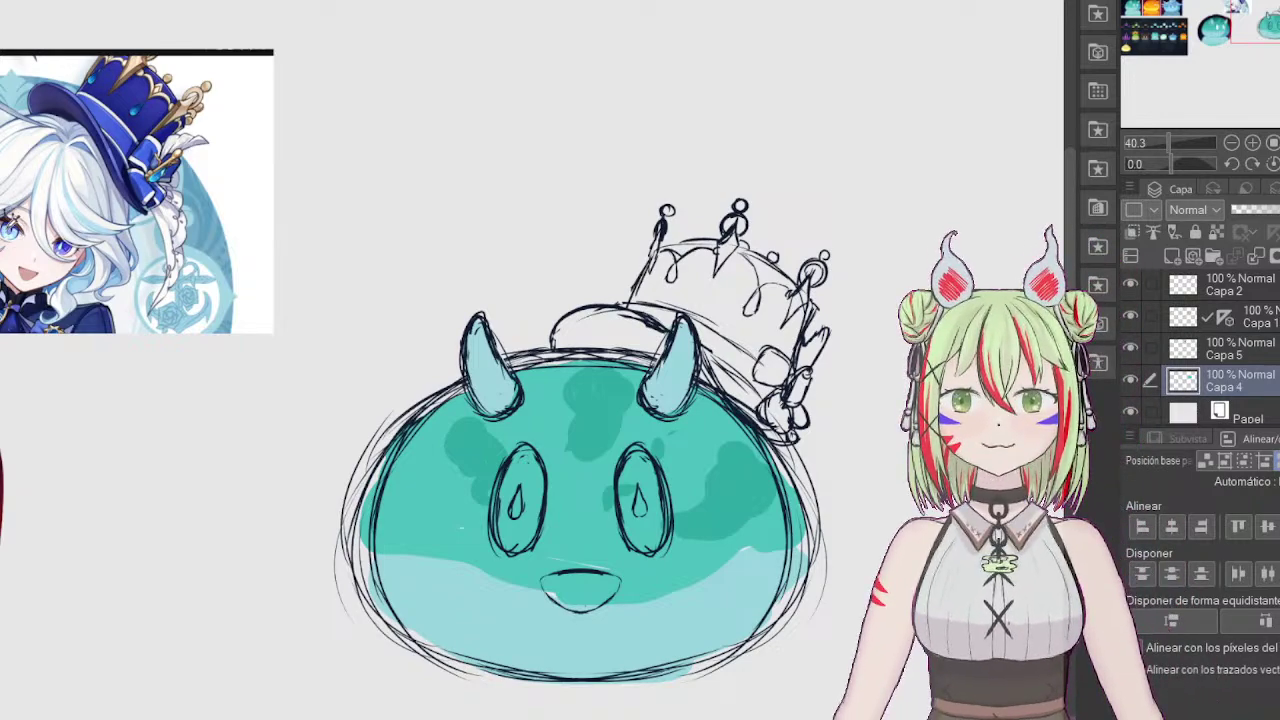
mouse_move(508, 480)
mouse_down()
mouse_move(514, 516)
mouse_move(526, 518)
mouse_move(523, 466)
mouse_move(534, 495)
mouse_up()
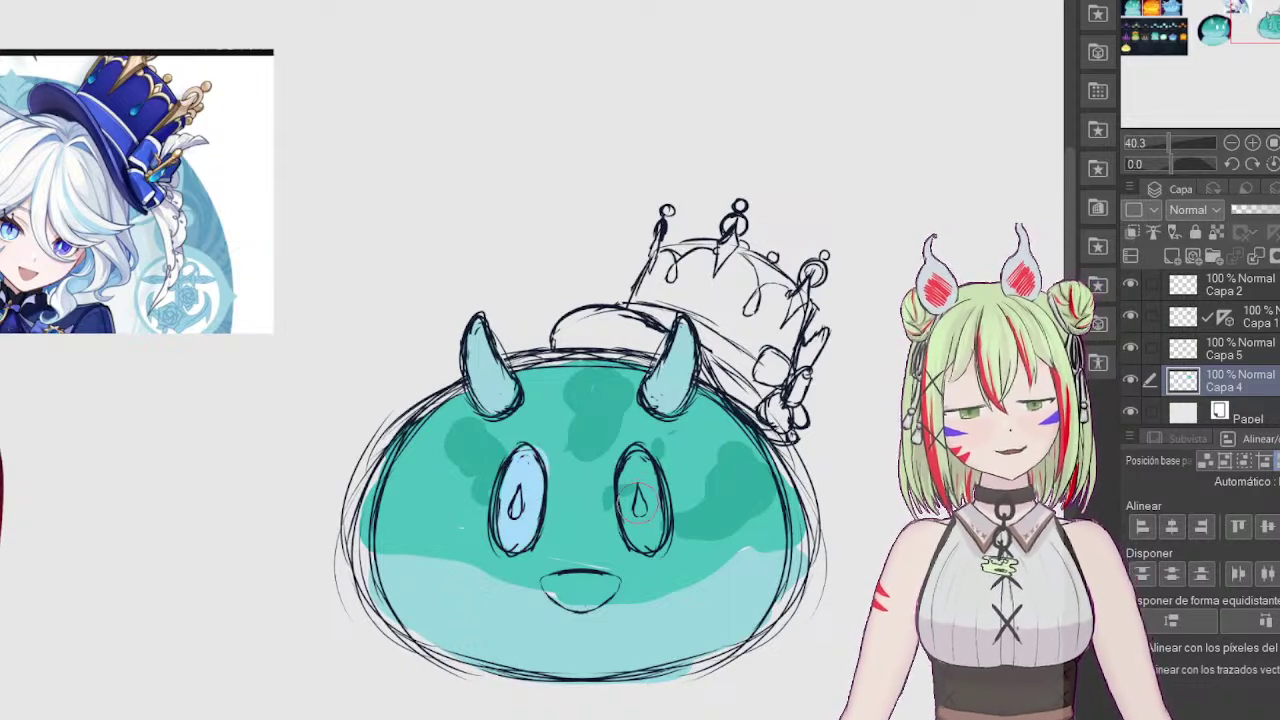
drag(638, 506, 640, 494)
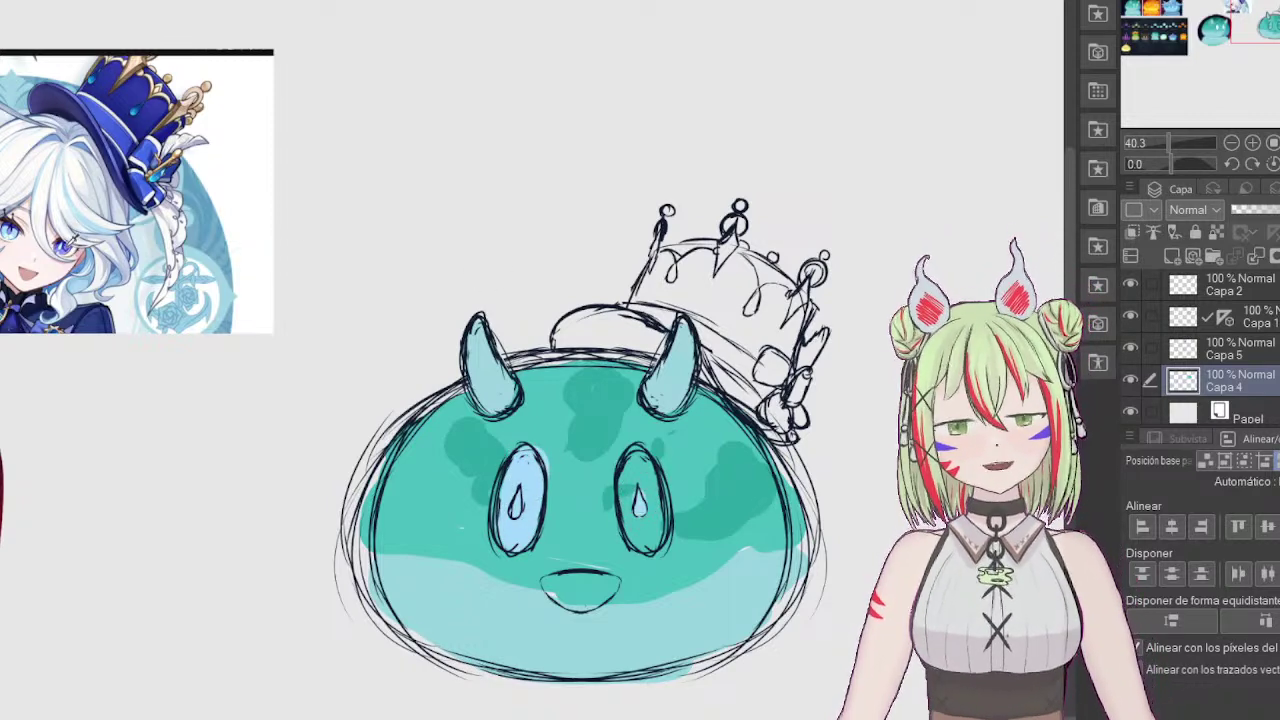
alt+click(61, 246)
mouse_move(522, 493)
mouse_down()
mouse_move(515, 513)
mouse_move(519, 487)
mouse_up()
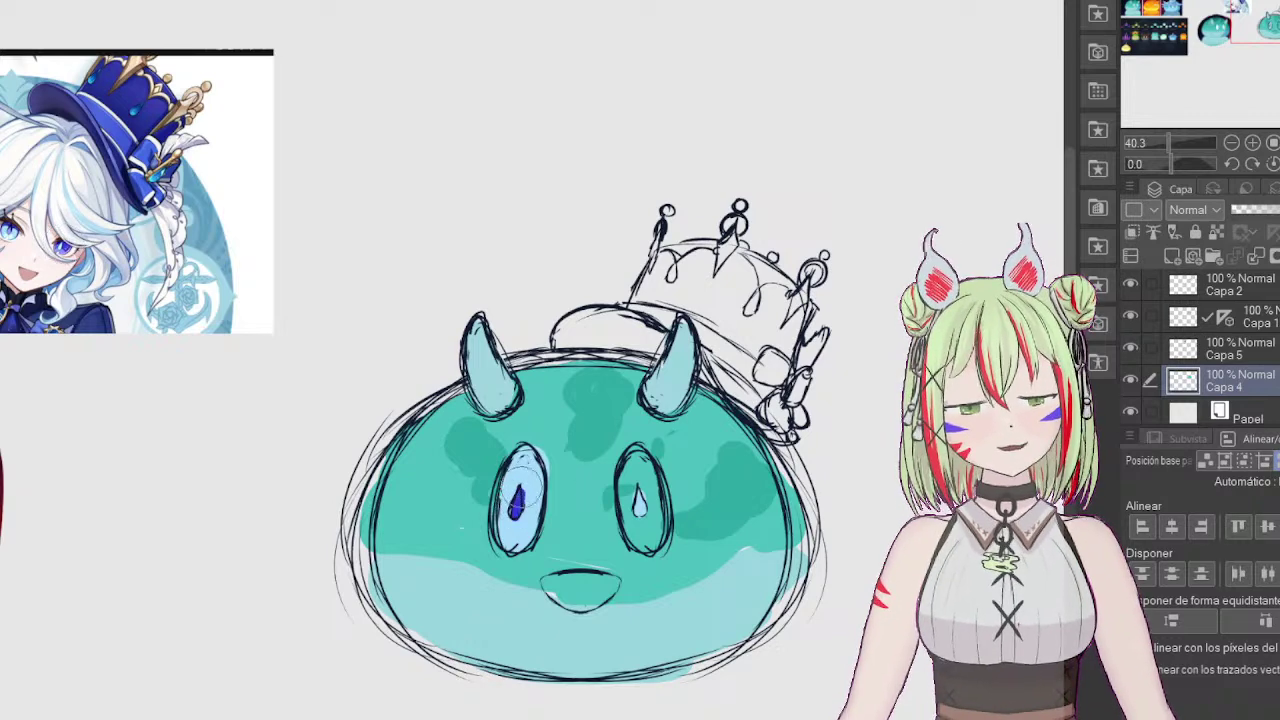
mouse_move(640, 452)
mouse_down()
mouse_move(628, 500)
mouse_move(640, 550)
mouse_move(641, 526)
mouse_move(656, 537)
mouse_move(637, 534)
mouse_up()
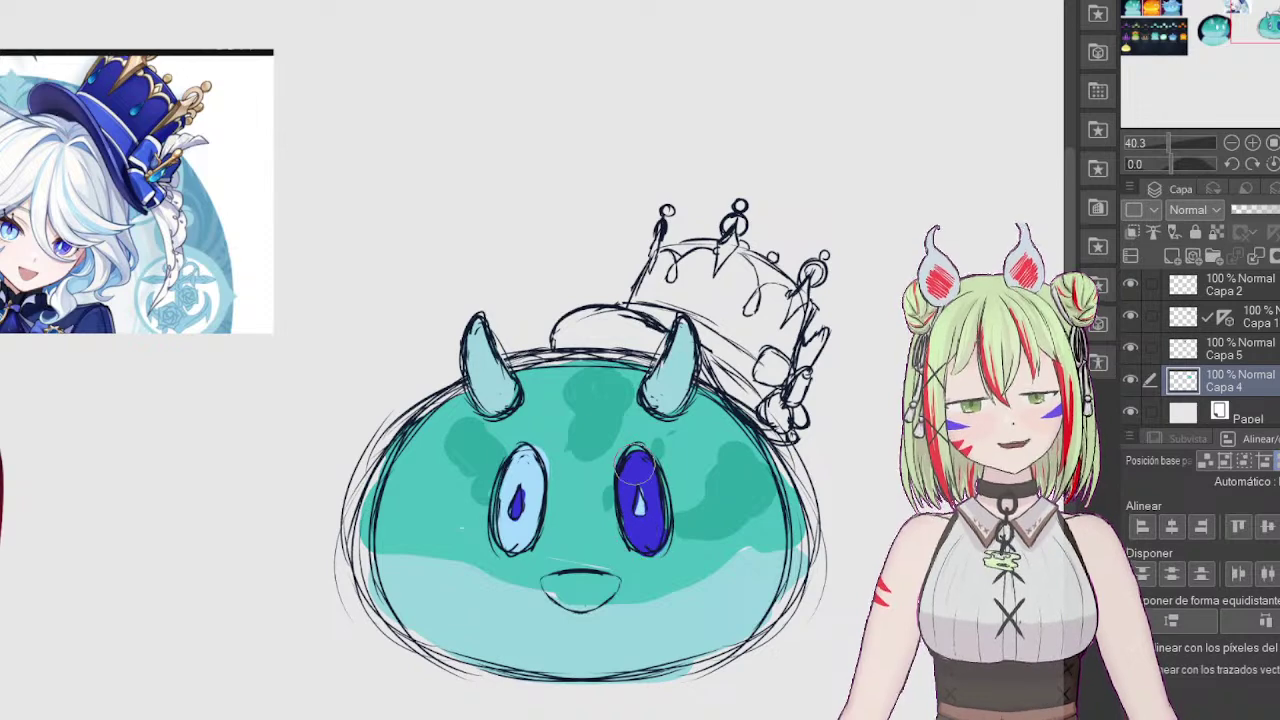
Step: Fill the tilted crown's body with dark blue sampled from the reference character's hat
alt+click(128, 87)
mouse_move(688, 288)
mouse_down()
mouse_move(686, 263)
mouse_move(656, 293)
mouse_move(735, 258)
mouse_move(798, 300)
mouse_move(660, 320)
mouse_move(760, 325)
mouse_move(795, 295)
mouse_move(785, 370)
mouse_up()
mouse_move(795, 270)
mouse_down()
mouse_move(770, 340)
mouse_move(770, 302)
mouse_up()
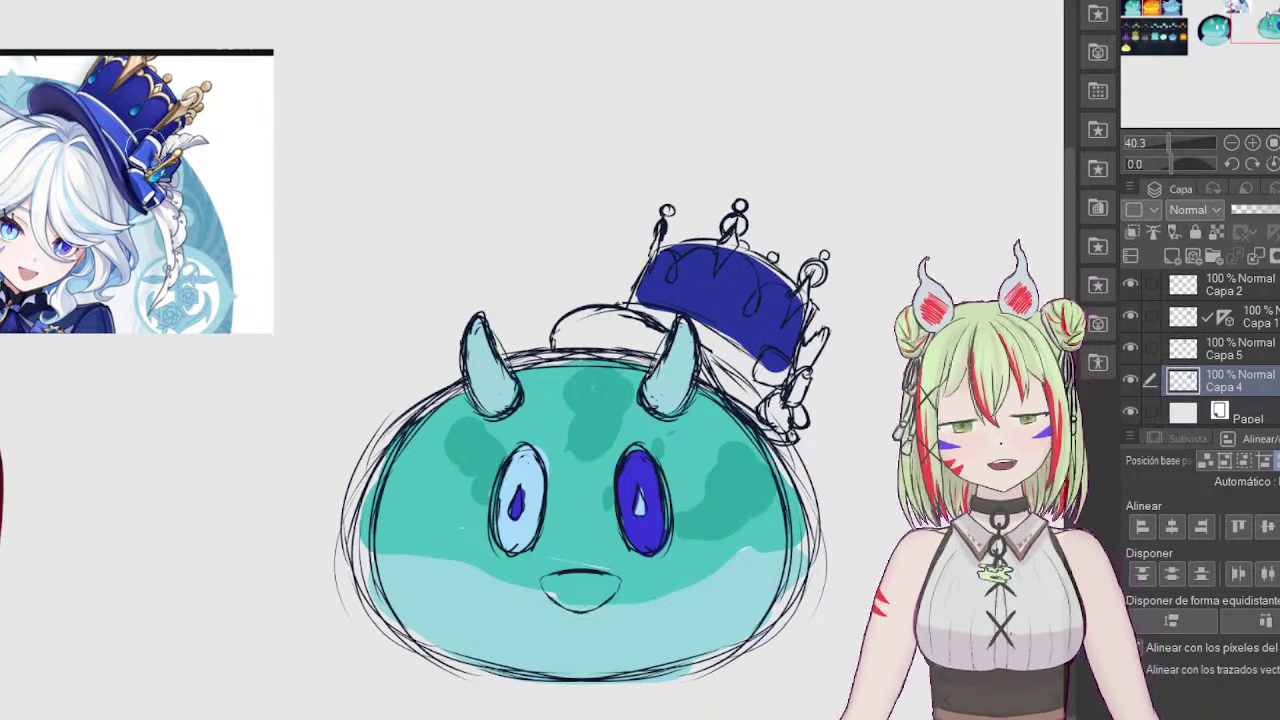
Step: Paint the crown's bow and the band around its base brighter blue, sampled from the bow on the reference character's hat
alt+click(146, 149)
mouse_move(771, 353)
mouse_down()
mouse_move(770, 370)
mouse_move(800, 390)
mouse_move(785, 430)
mouse_move(798, 413)
mouse_up()
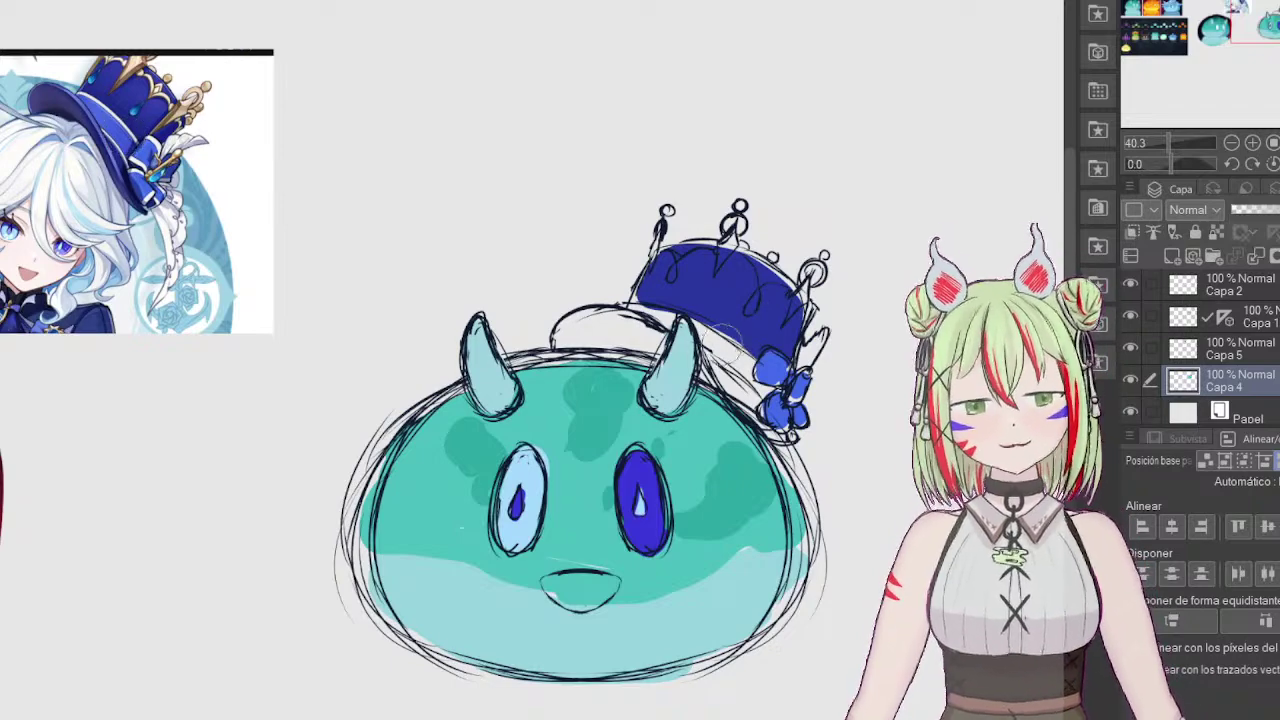
mouse_move(718, 348)
mouse_down()
mouse_move(769, 389)
mouse_move(717, 341)
mouse_up()
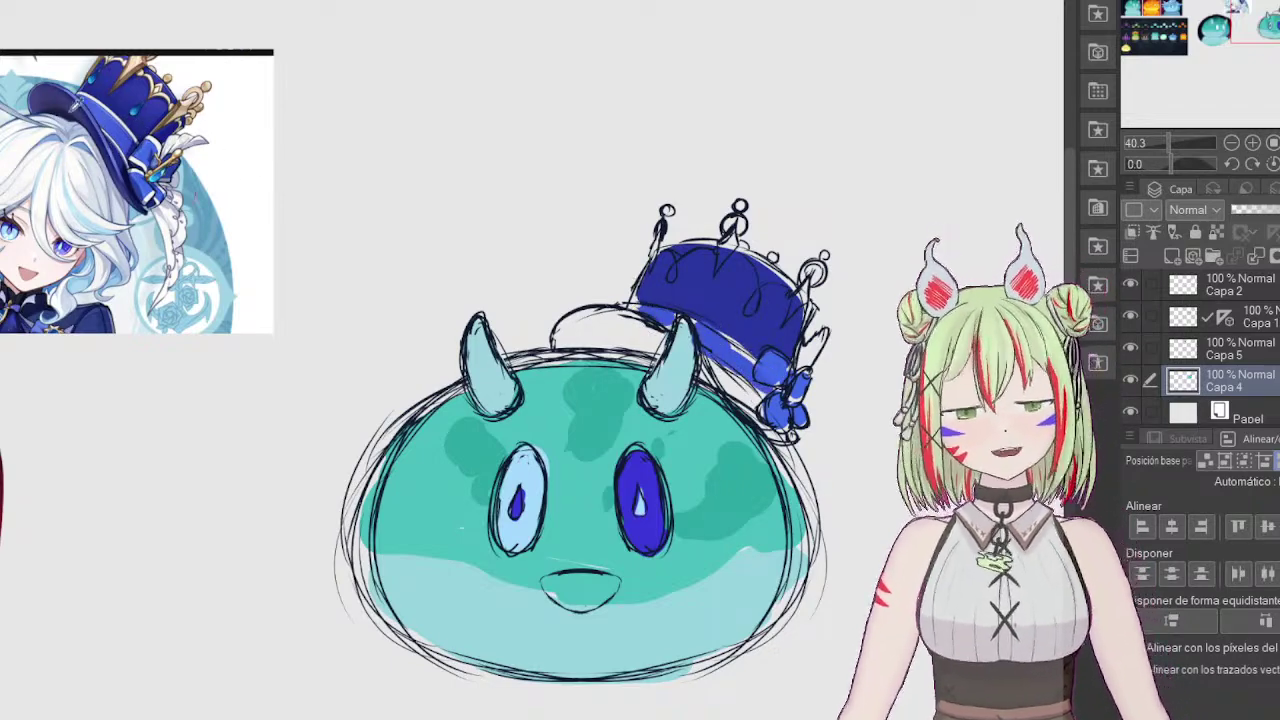
Step: Fill the hat brim behind the horn and under the band with dark muted indigo
mouse_move(615, 325)
mouse_down()
mouse_move(585, 322)
mouse_move(643, 338)
mouse_up()
drag(699, 372, 708, 376)
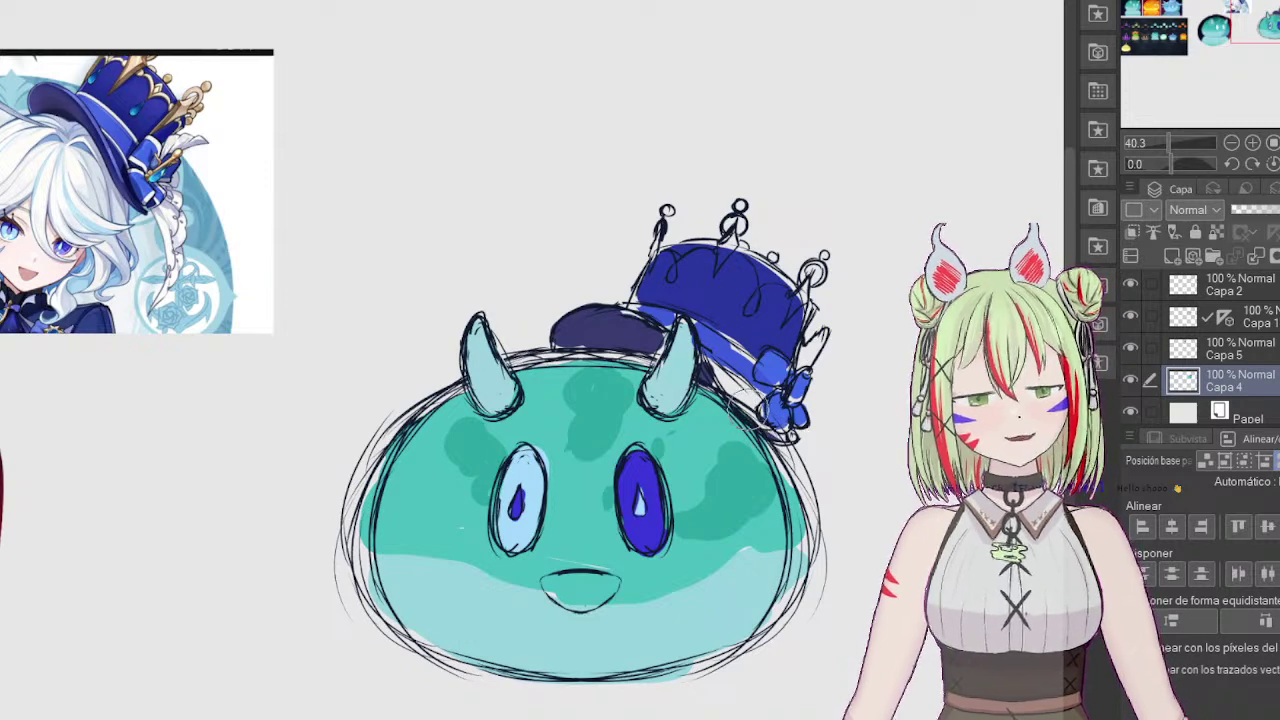
drag(712, 368, 731, 391)
mouse_move(722, 373)
mouse_down()
mouse_move(754, 412)
mouse_move(781, 432)
mouse_up()
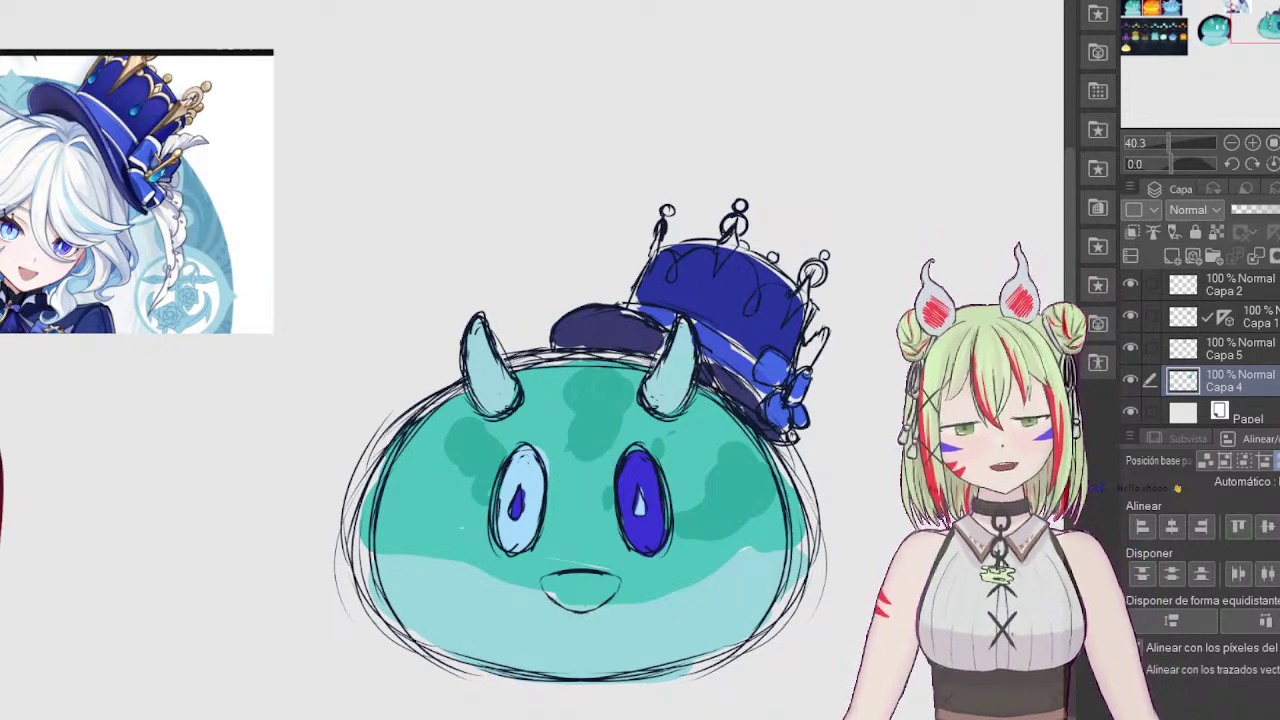
Step: Paint the crown's upper trim, spikes and bow detail in gold sampled from the reference hat's ornaments
alt+click(182, 110)
mouse_move(725, 238)
mouse_down()
mouse_move(739, 205)
mouse_move(698, 245)
mouse_move(709, 250)
mouse_move(649, 258)
mouse_move(659, 222)
mouse_move(783, 292)
mouse_move(759, 282)
mouse_move(789, 256)
mouse_move(786, 312)
mouse_move(811, 258)
mouse_move(807, 324)
mouse_up()
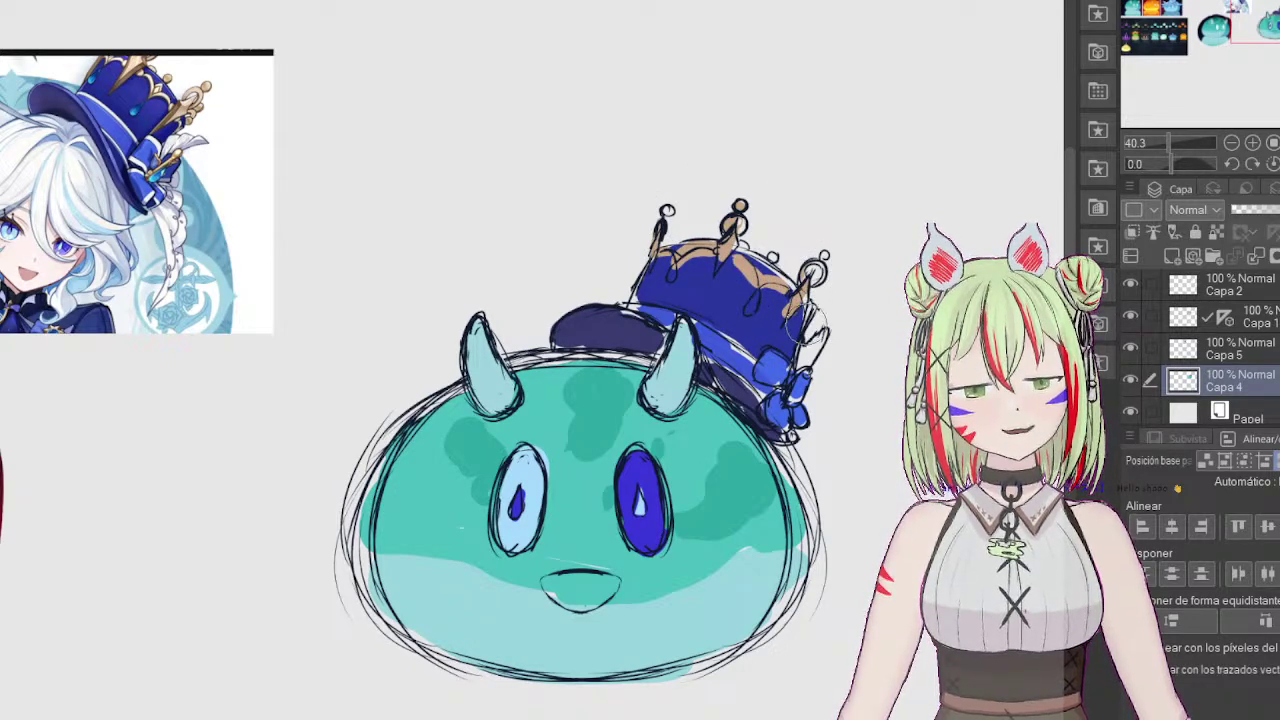
key(ctrl+z)
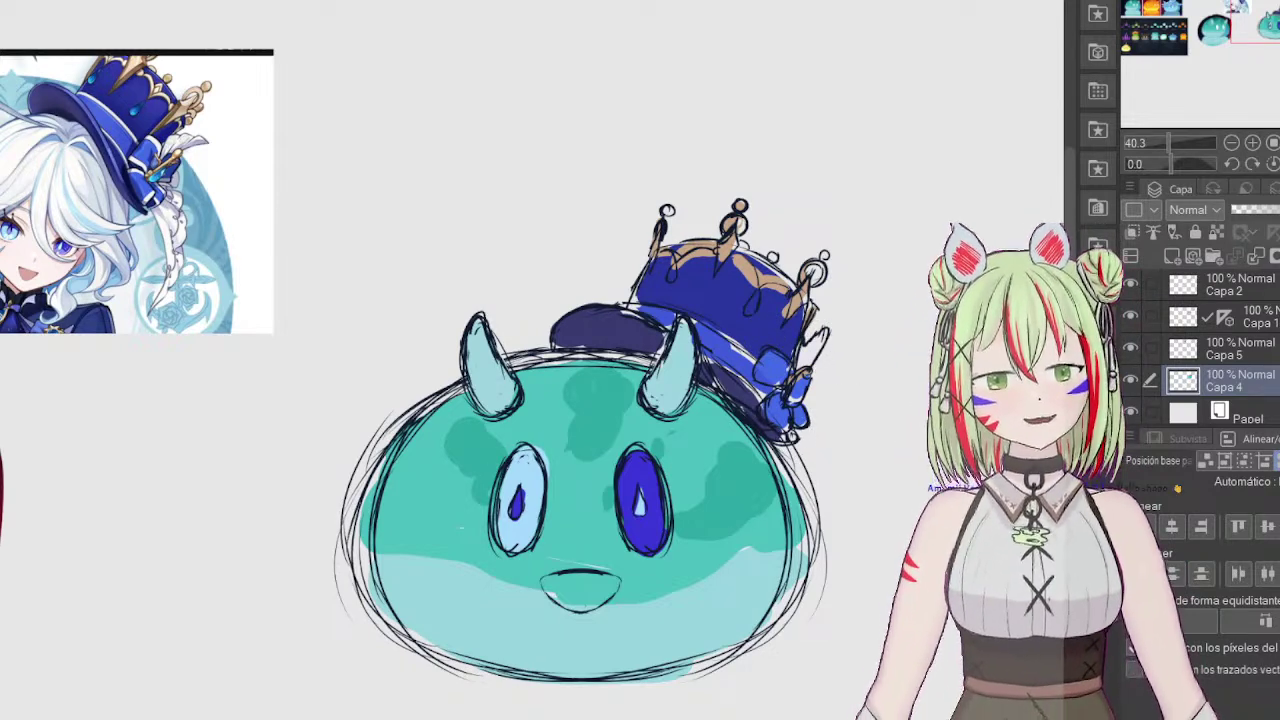
Step: On layer Capa 2, sketch a curly feather hanging from the bow down the slime's side
scroll(1238, 332, up, 2)
click(1236, 328)
click(1132, 327)
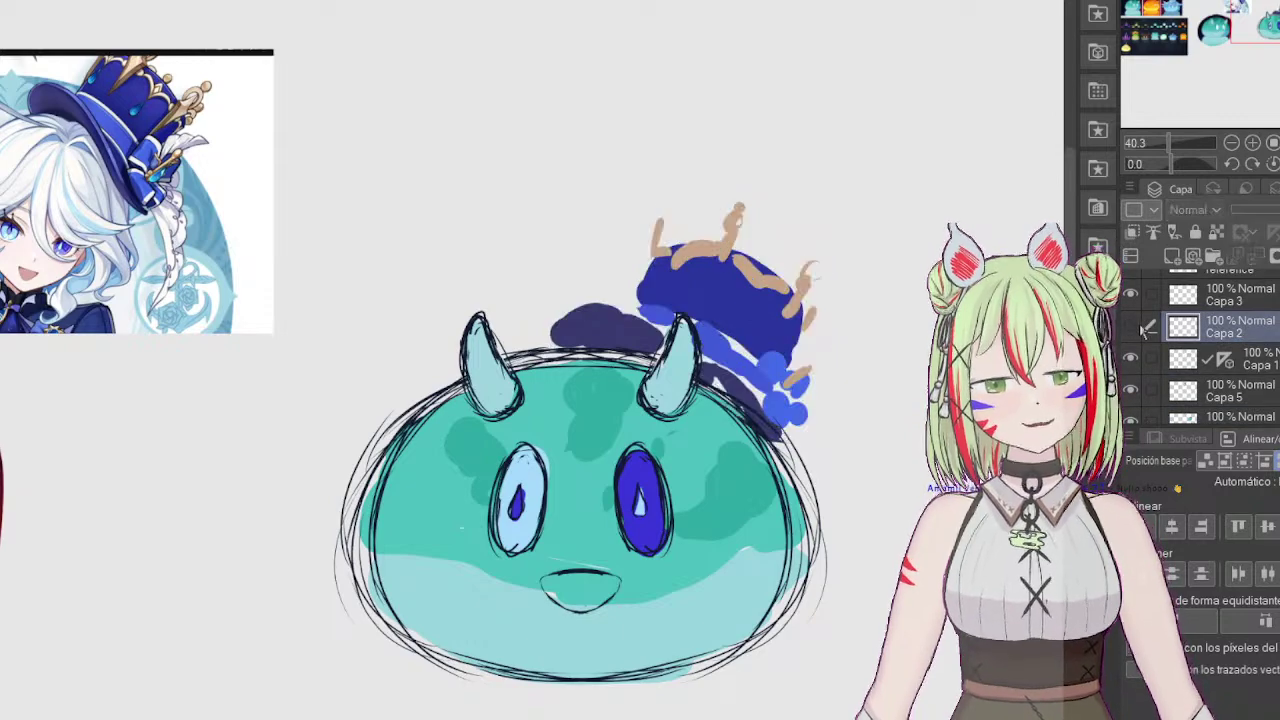
click(1132, 326)
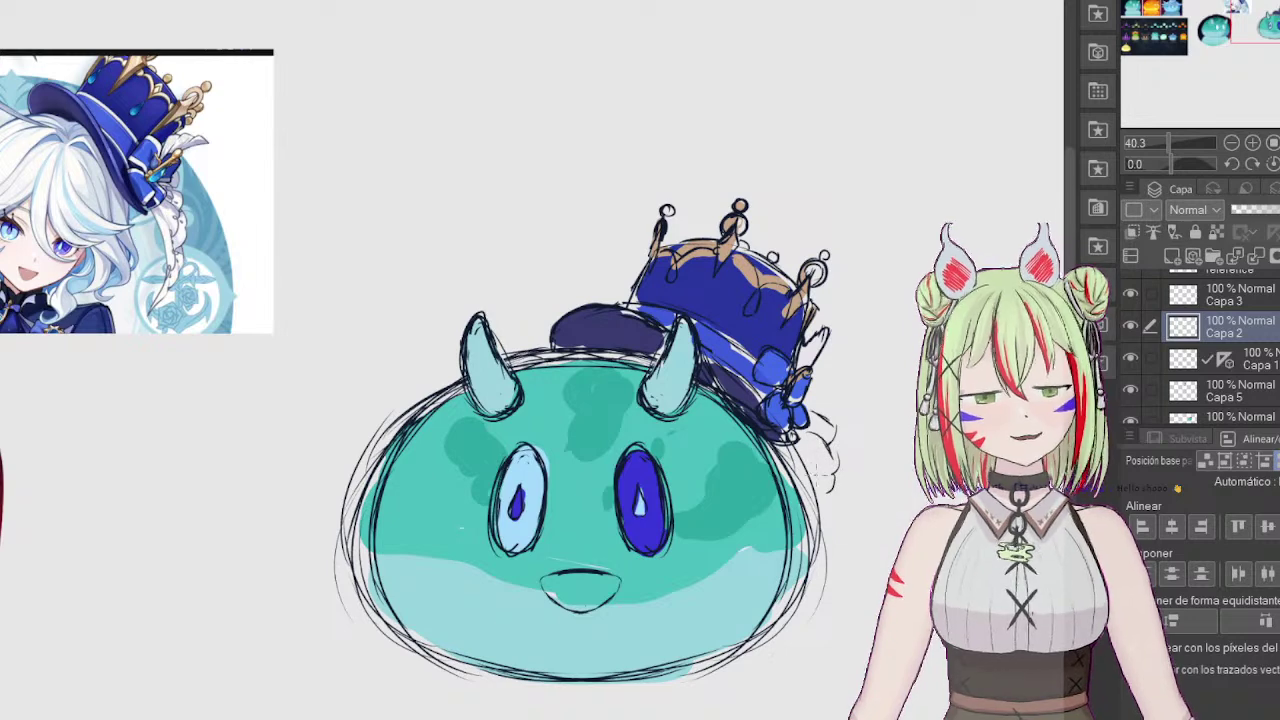
drag(792, 448, 826, 548)
mouse_move(807, 474)
mouse_down()
mouse_move(825, 564)
mouse_move(824, 540)
mouse_up()
mouse_move(790, 437)
mouse_down()
mouse_move(823, 560)
mouse_move(837, 491)
mouse_move(828, 518)
mouse_up()
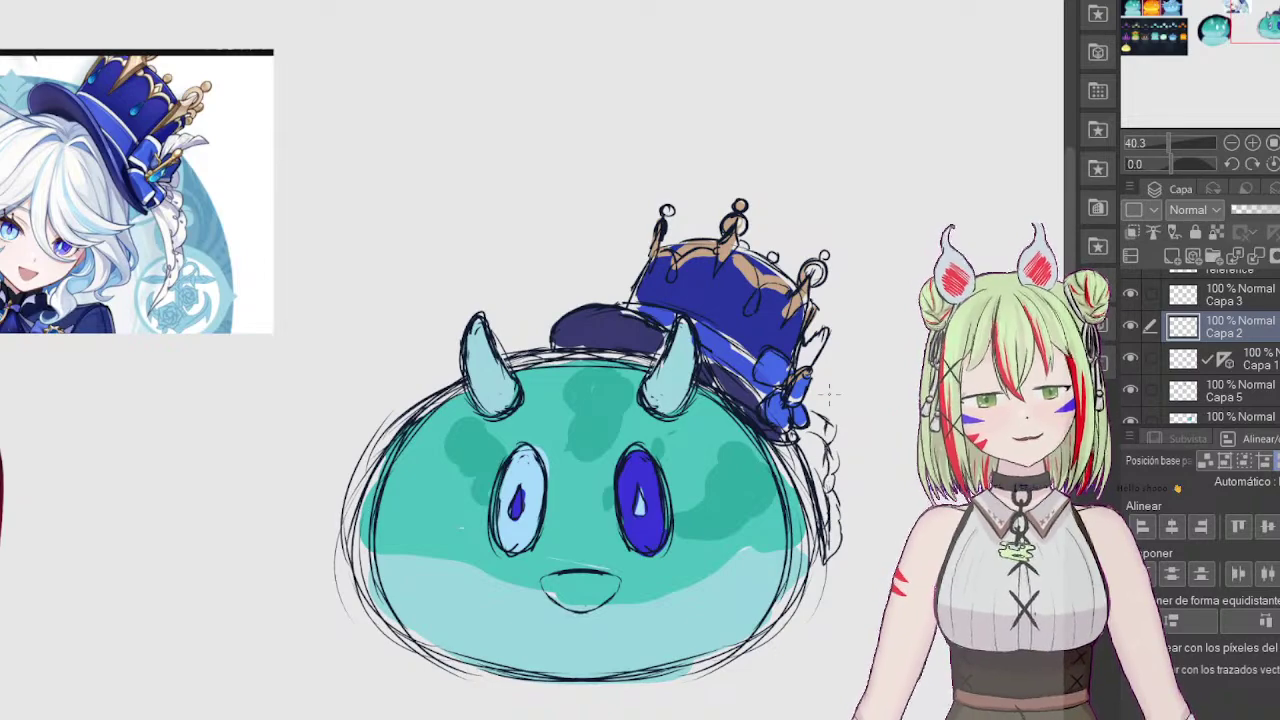
Step: On layer Capa 4, fill the slime's open mouth with salmon pink
scroll(1200, 350, down, 2)
click(1274, 374)
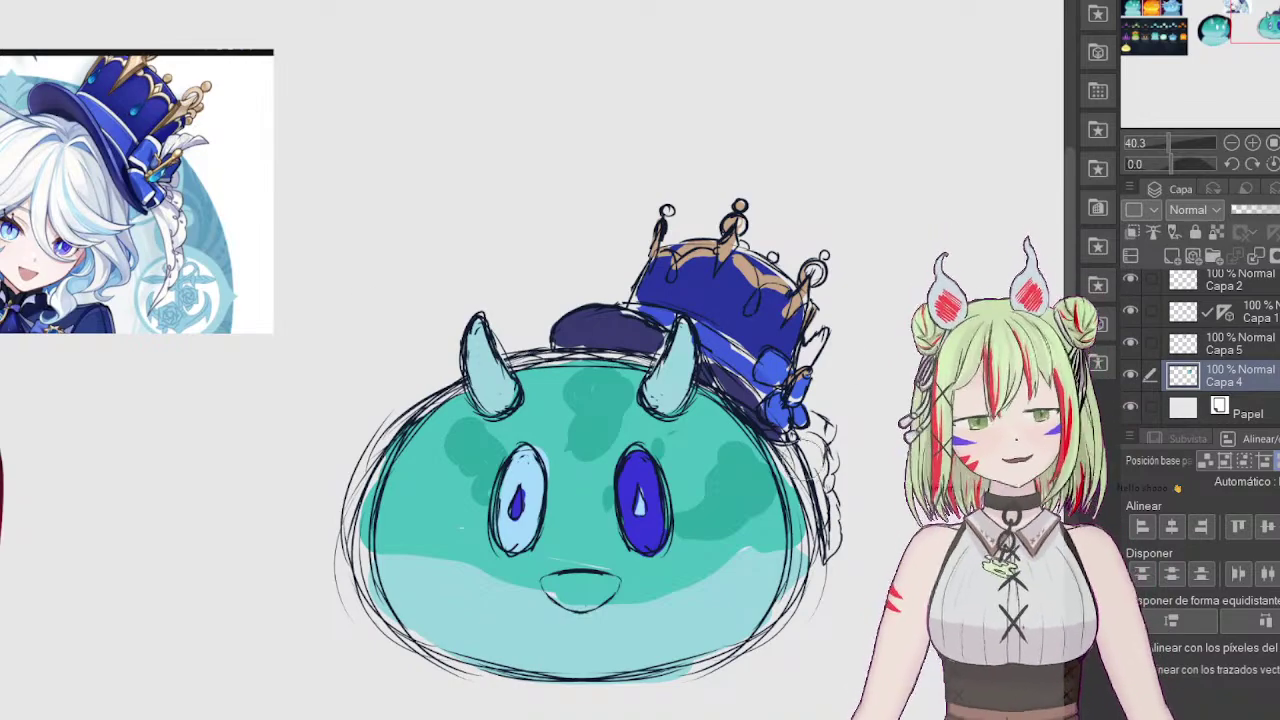
drag(1169, 148, 1172, 147)
mouse_move(1249, 16)
mouse_down()
mouse_move(1231, 10)
mouse_move(1236, 33)
mouse_up()
mouse_move(740, 470)
mouse_down()
mouse_move(720, 495)
mouse_move(755, 480)
mouse_move(708, 480)
mouse_up()
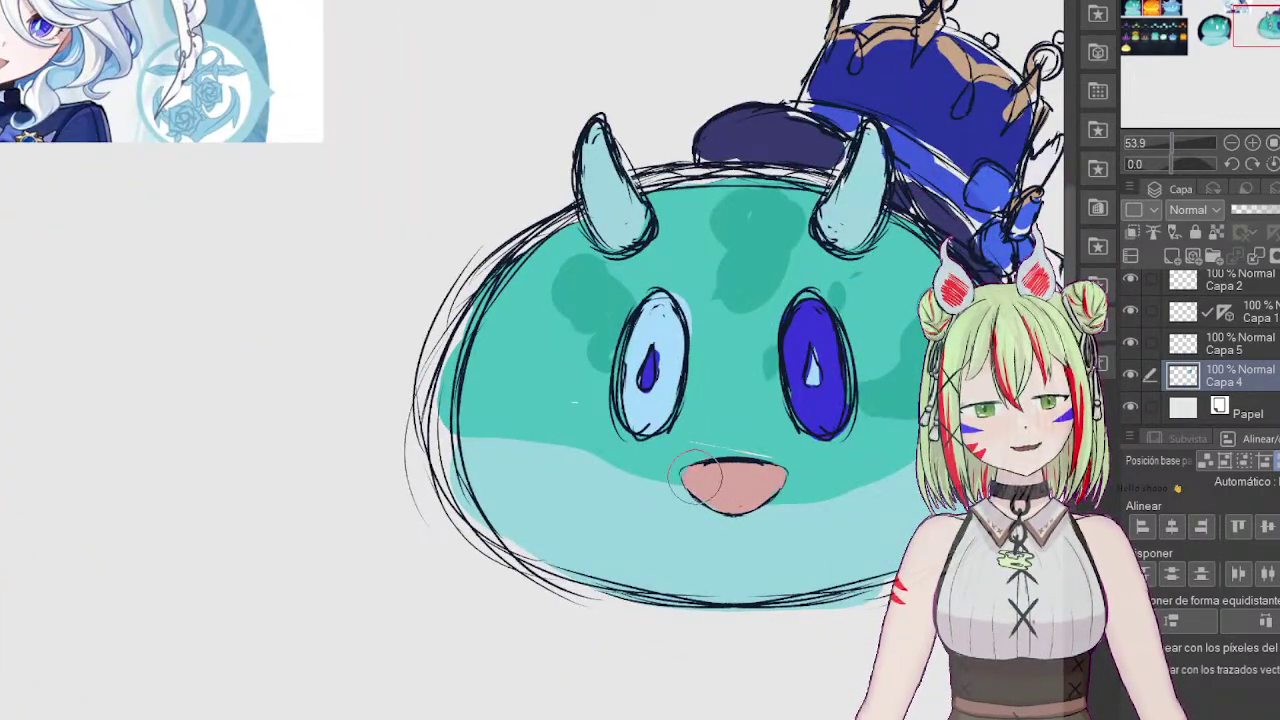
drag(1177, 144, 1163, 147)
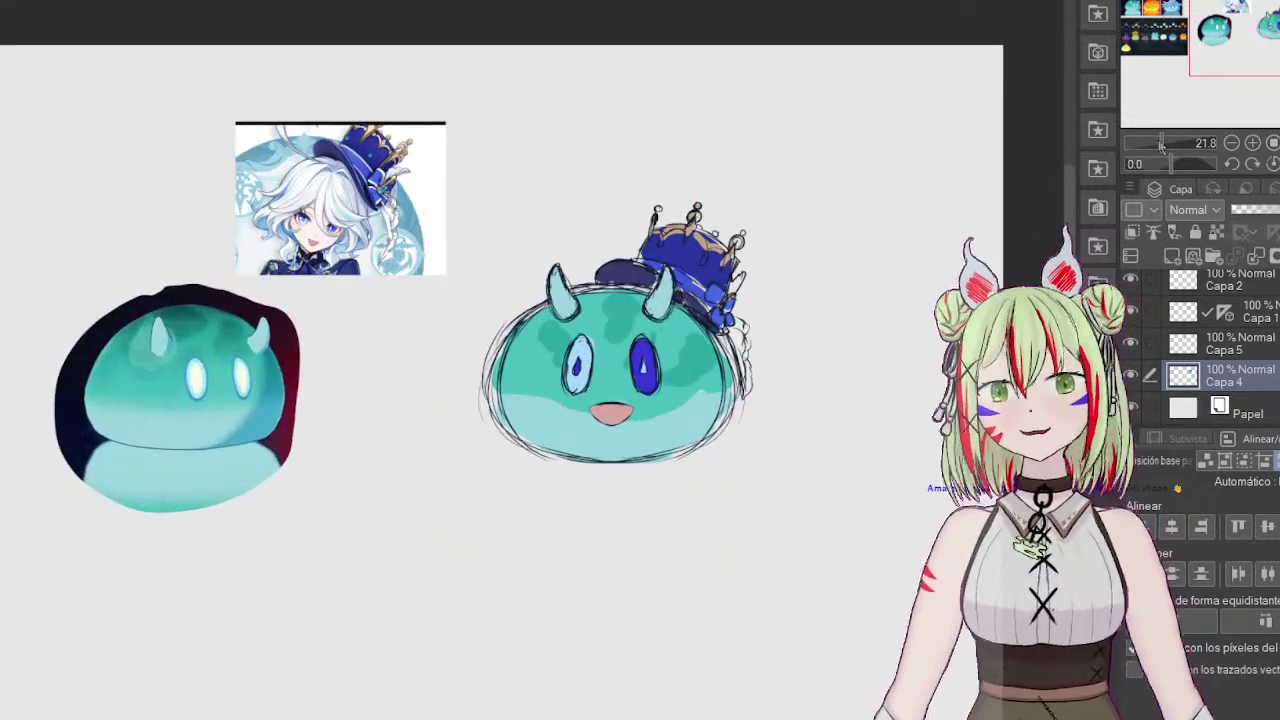
drag(1160, 146, 1172, 148)
drag(1262, 28, 1250, 30)
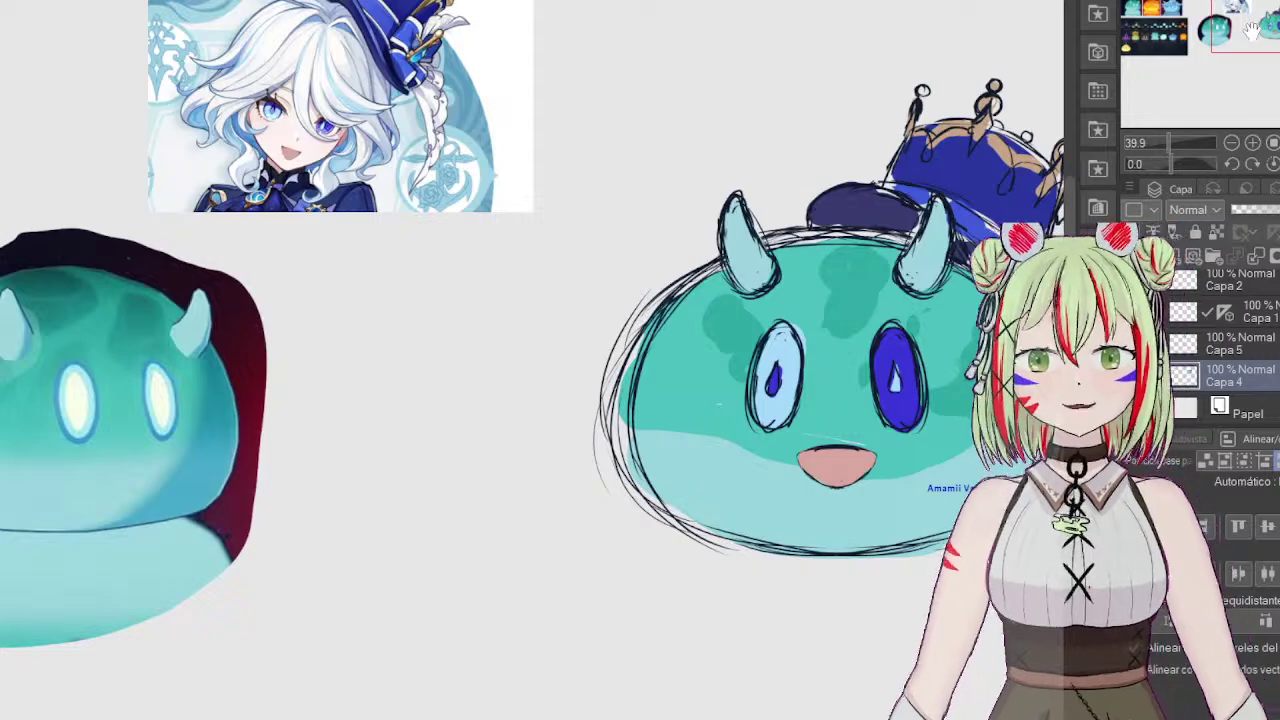
mouse_move(1250, 30)
mouse_down()
mouse_move(1240, 24)
mouse_move(1250, 38)
mouse_move(1259, 12)
mouse_up()
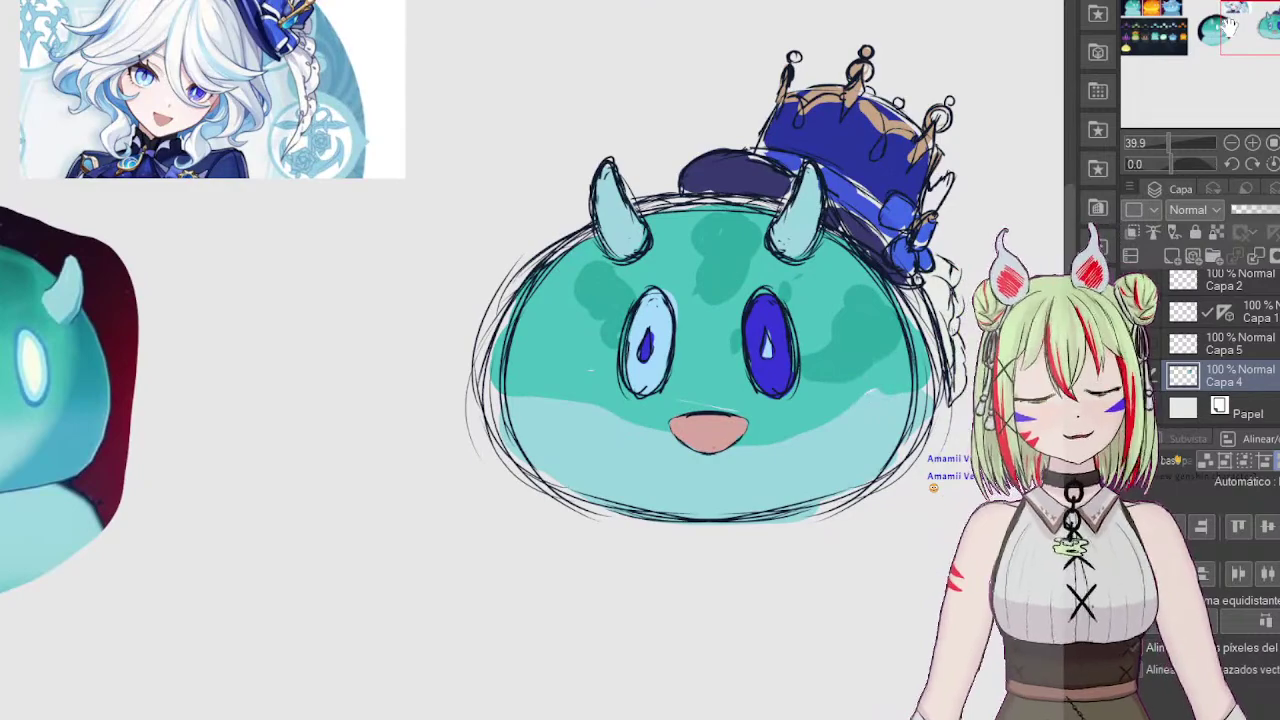
click(1165, 143)
drag(1163, 145, 1165, 145)
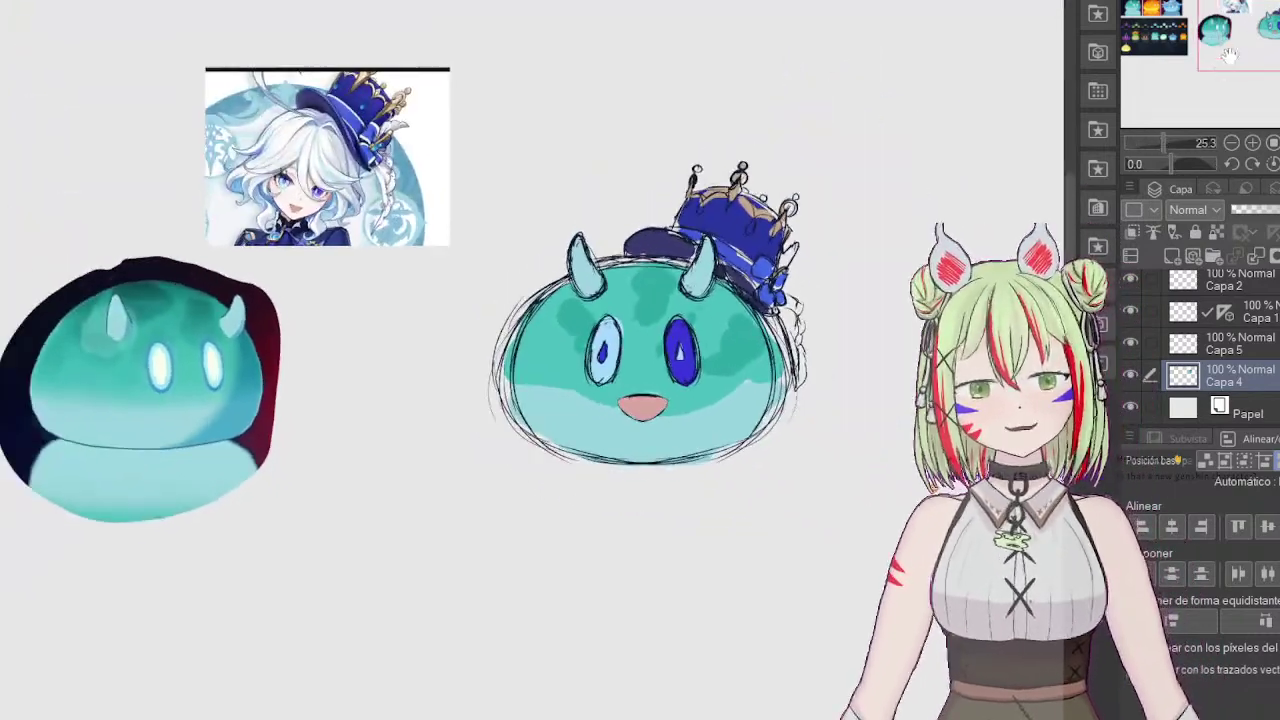
mouse_move(1246, 37)
mouse_down()
mouse_move(1194, 35)
mouse_move(1232, 38)
mouse_up()
Step: Group layers Capa 1 to Capa 5 into one collapsed folder and add a second, empty folder above it
click(1151, 343)
click(1151, 312)
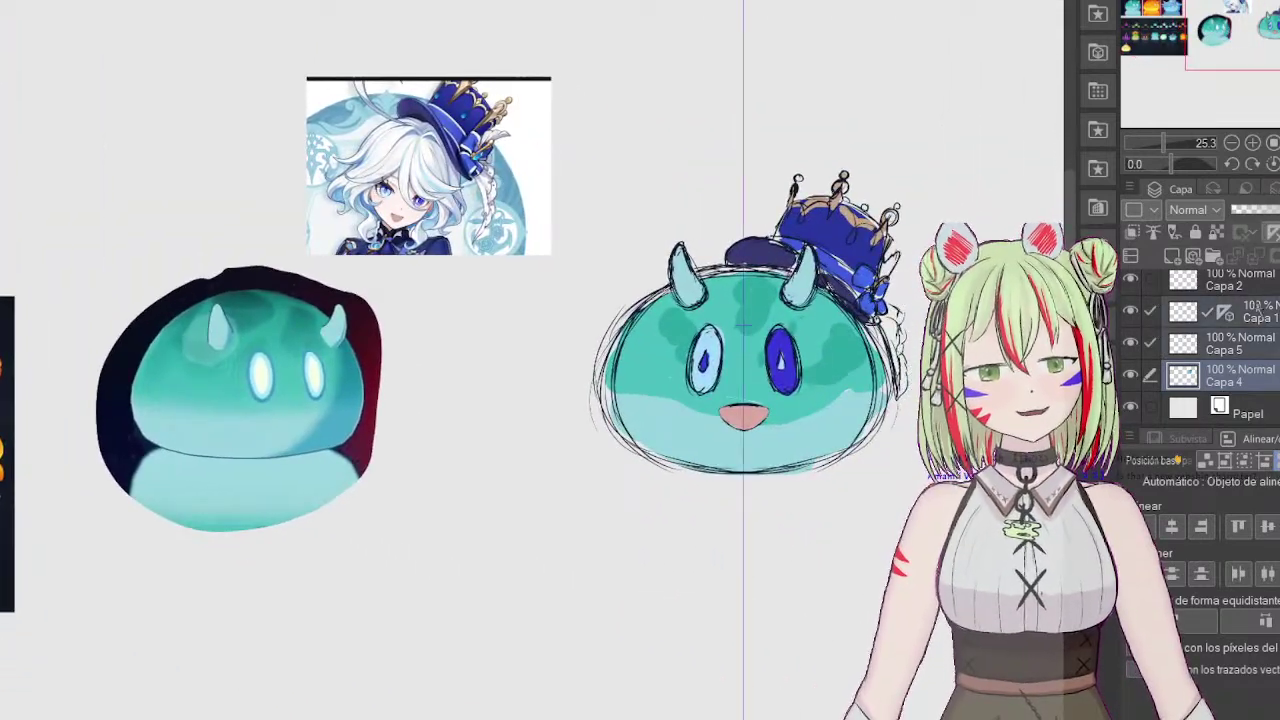
scroll(1151, 312, up, 3)
click(1151, 326)
scroll(1200, 345, up, 1)
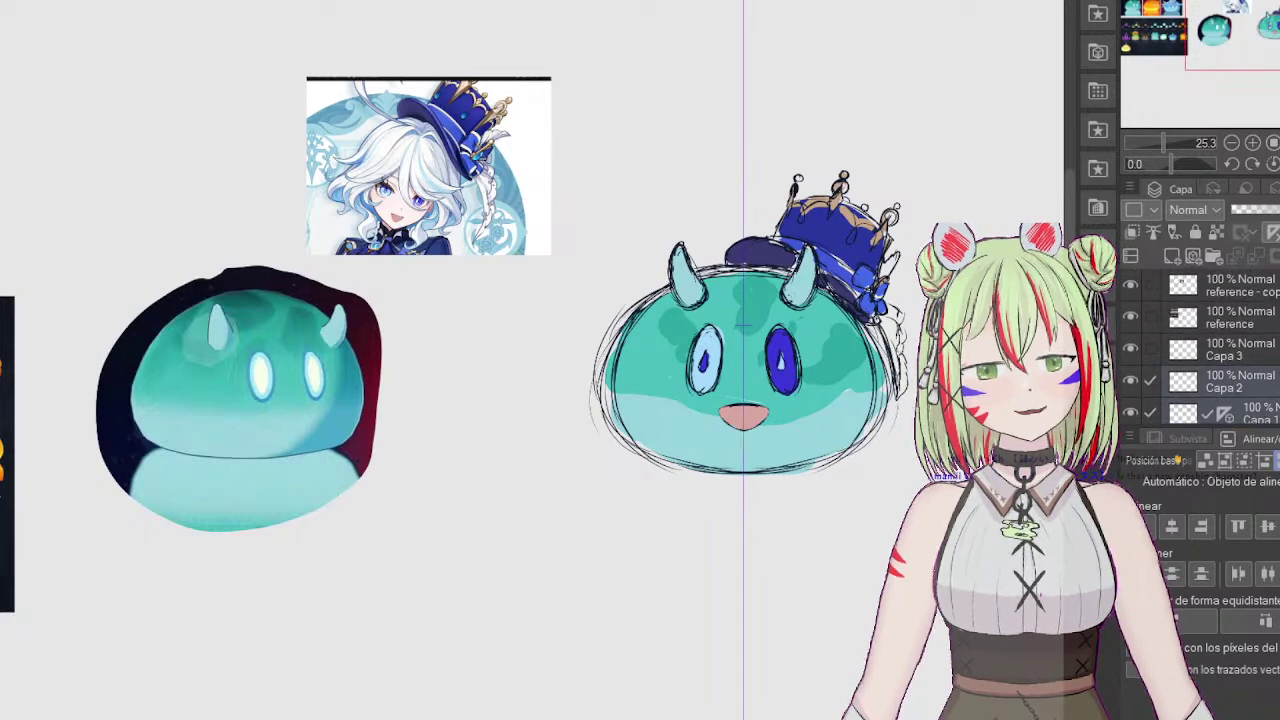
click(1151, 350)
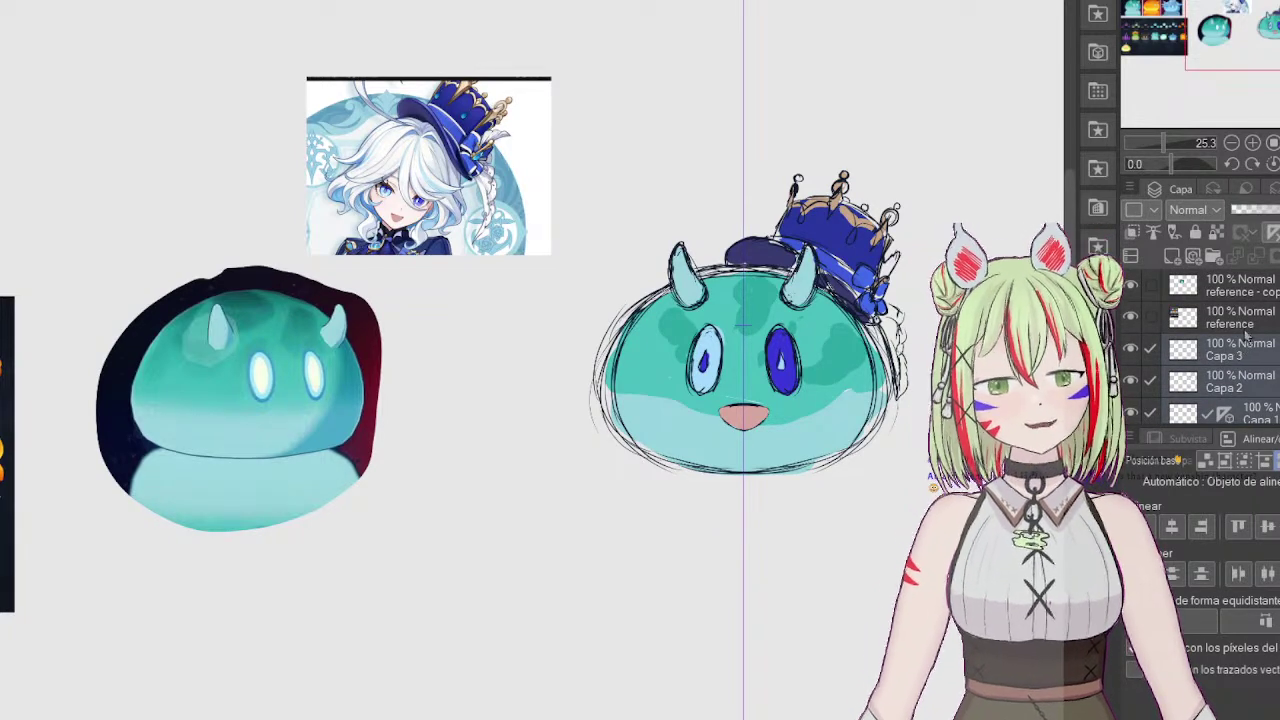
drag(1256, 357, 1216, 257)
click(1170, 350)
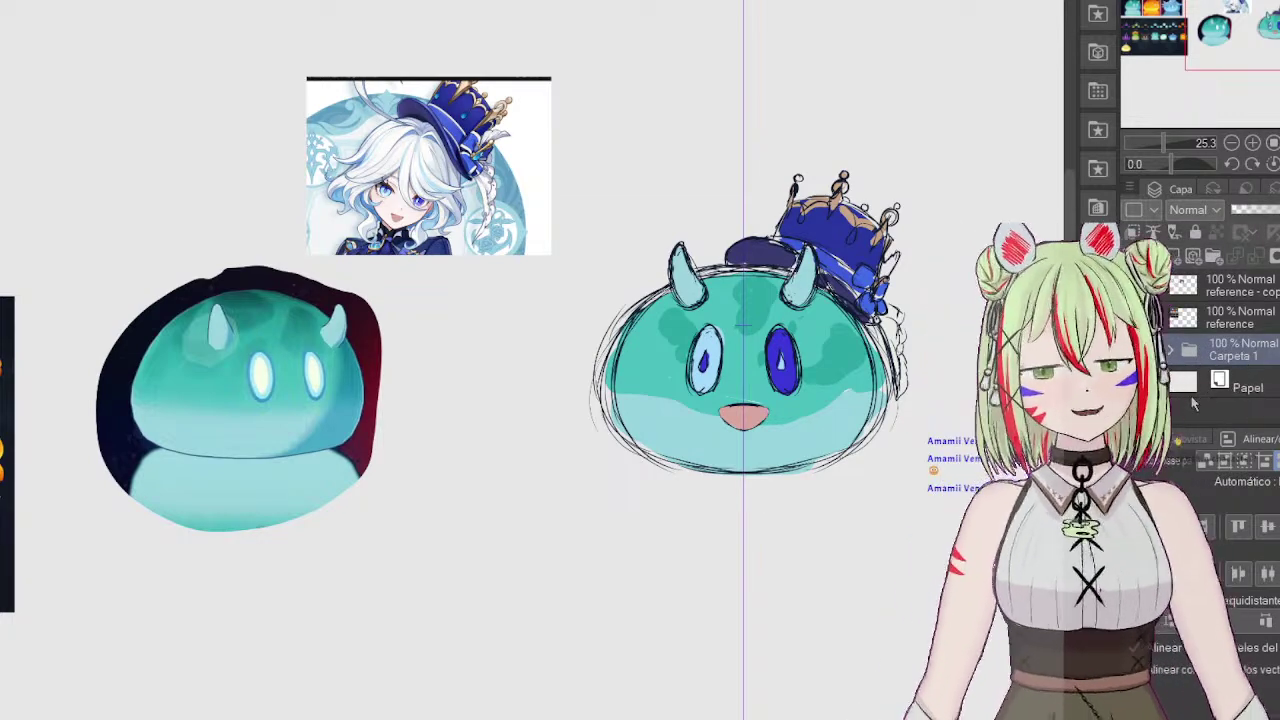
click(1213, 257)
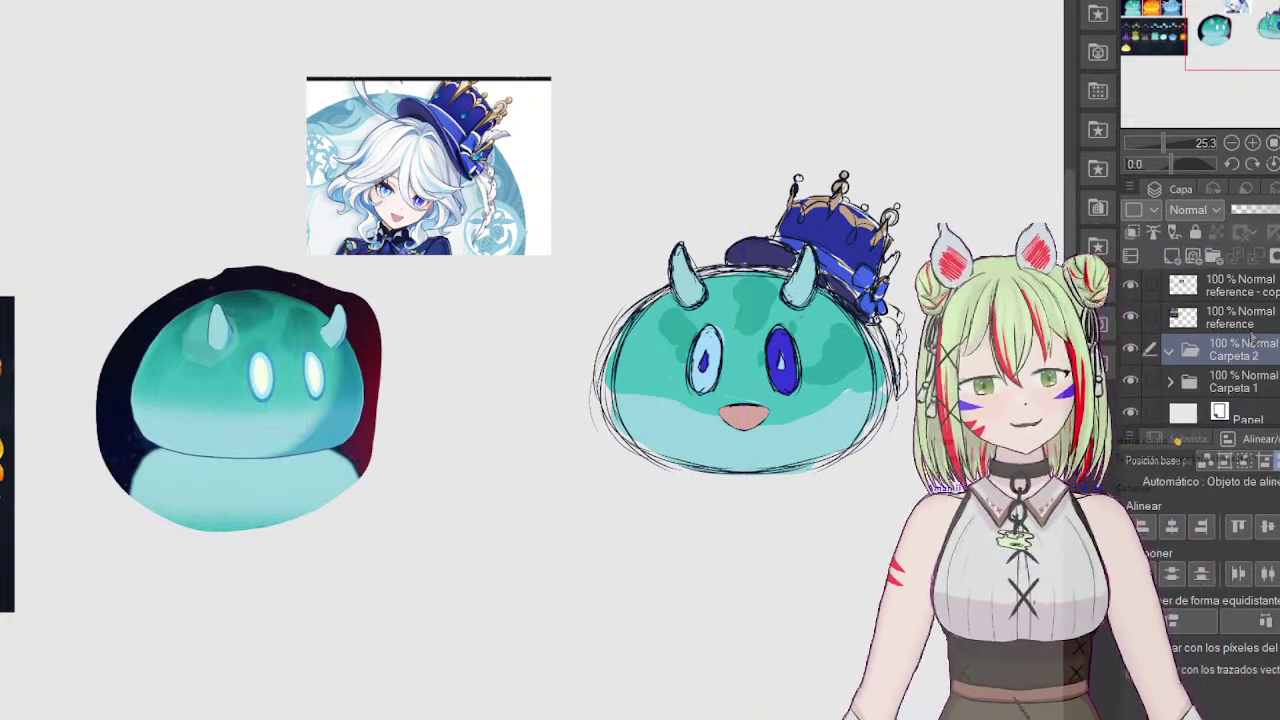
Step: Rename the grouped sketch folder "furina slime", hide it, and move the copied slime reference layer into it
click(1260, 390)
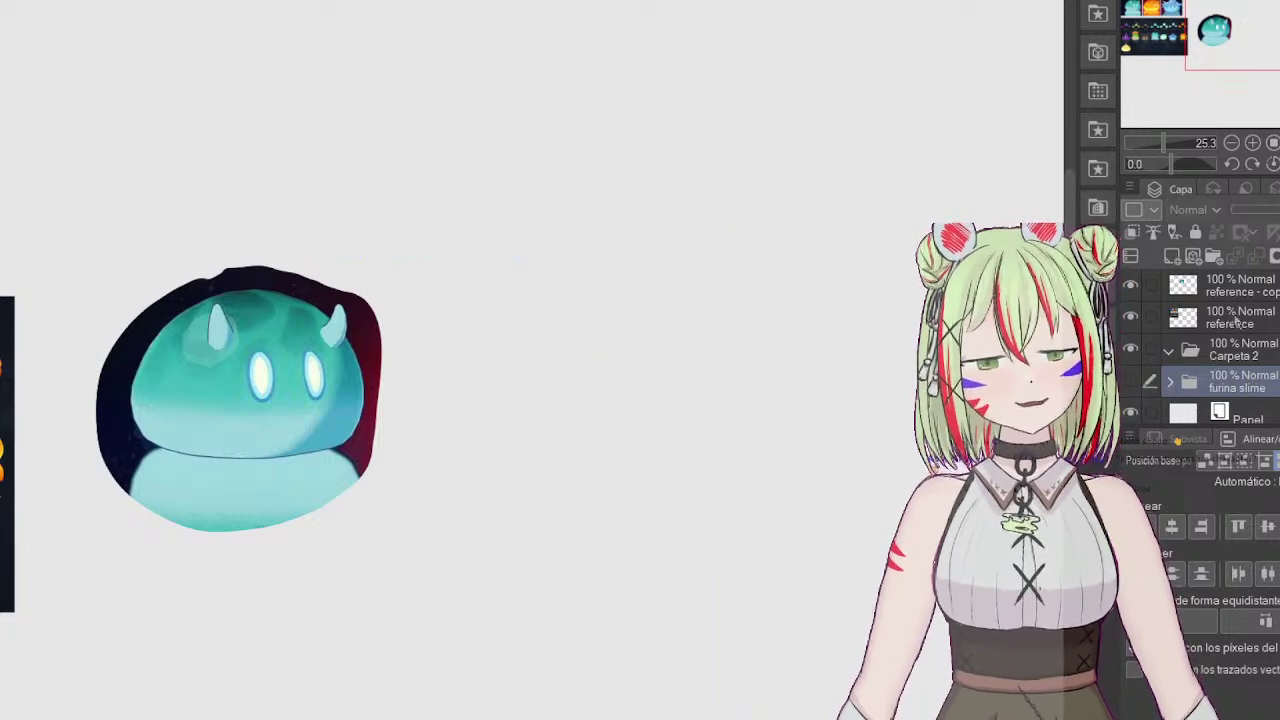
drag(1249, 292, 1250, 396)
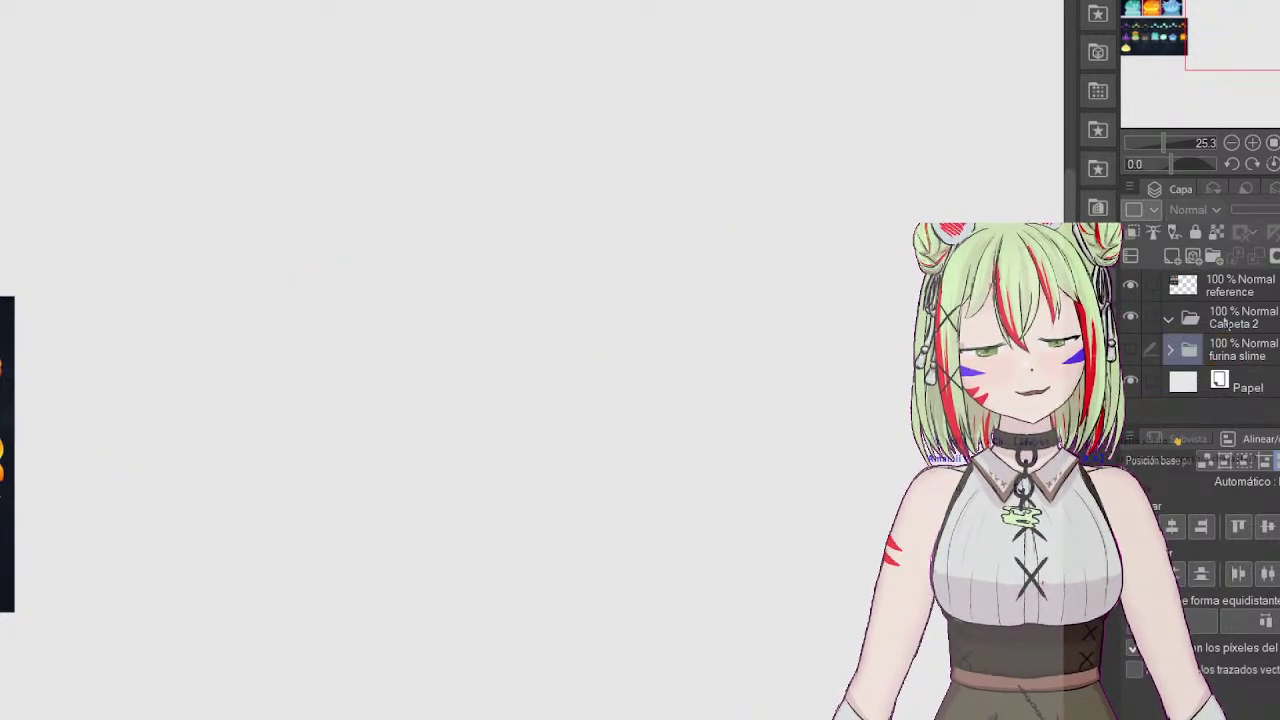
click(1227, 322)
Step: On the reference layer, lasso the mint slime with two side horns and copy it onto its own layer
drag(1180, 11, 1143, 11)
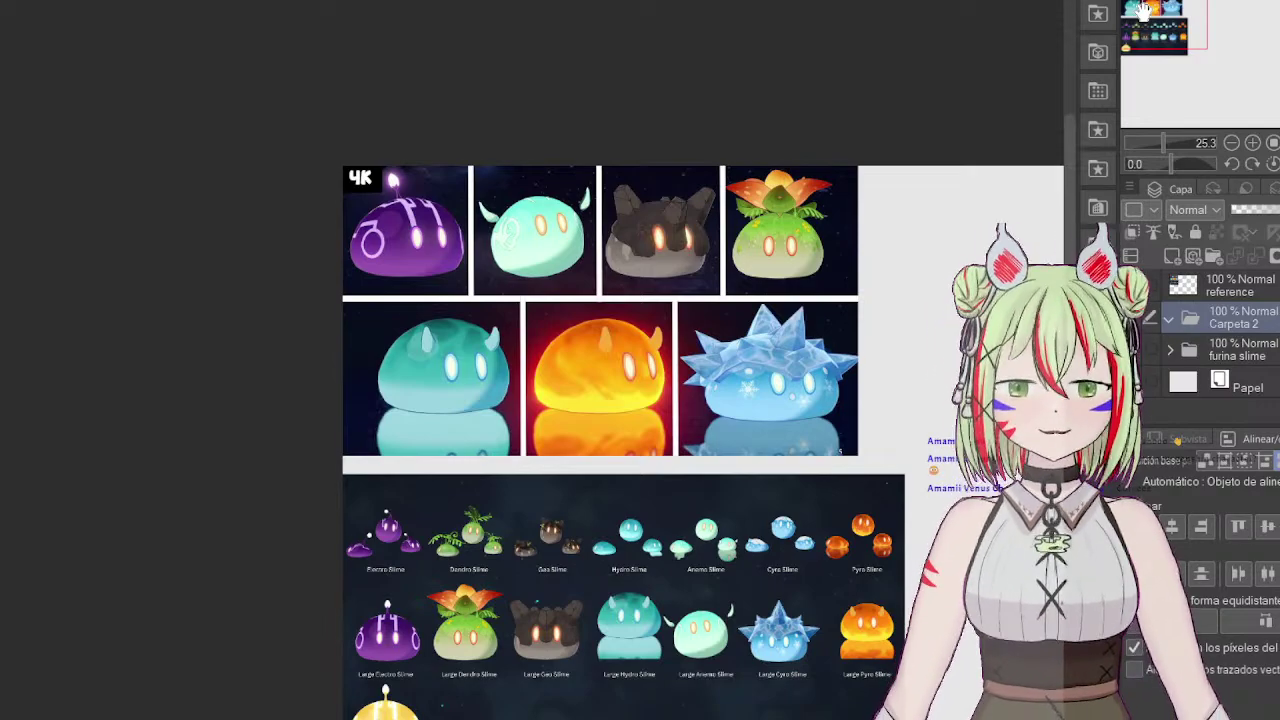
click(1250, 291)
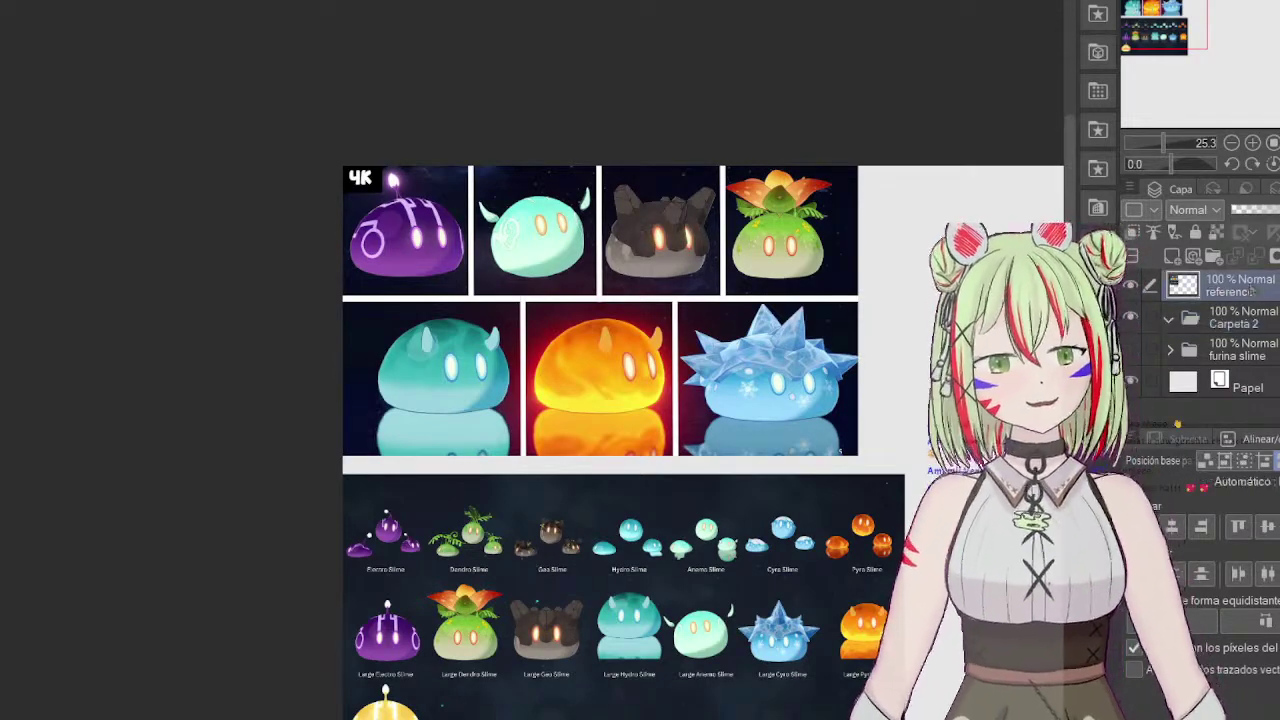
mouse_move(545, 176)
mouse_down()
mouse_move(598, 182)
mouse_move(560, 278)
mouse_move(478, 237)
mouse_move(477, 189)
mouse_move(525, 170)
mouse_up()
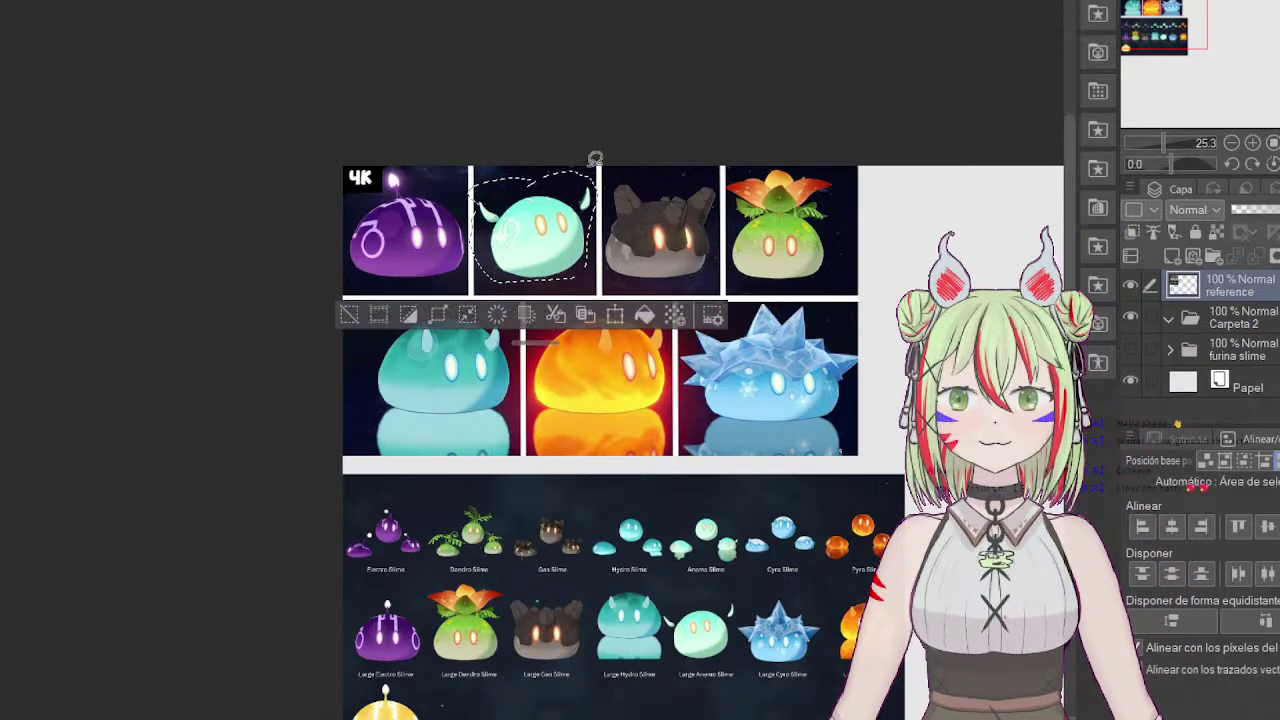
click(592, 326)
Step: Move the copied mint slime to the blank canvas beside the reference sheets, enlarge it to over twice its size, and deselect it
drag(1208, 42, 1160, 8)
key(ctrl+t)
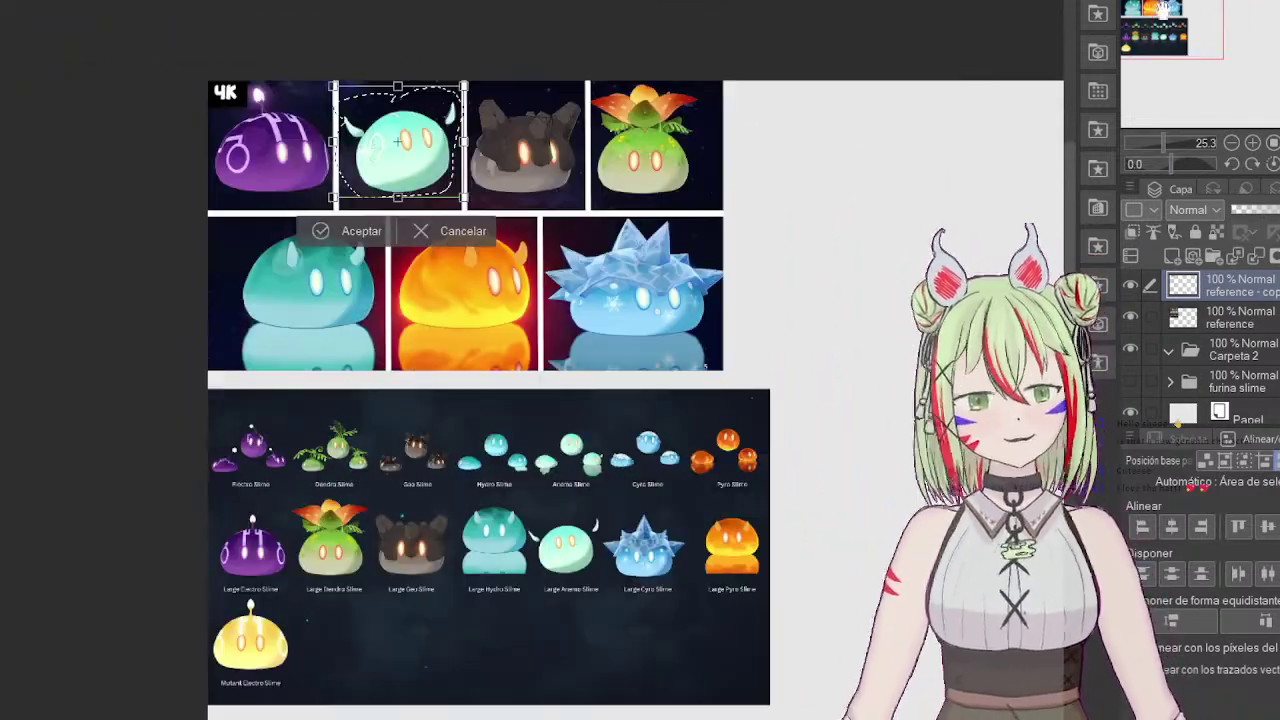
drag(418, 145, 970, 405)
drag(1146, 48, 1187, 68)
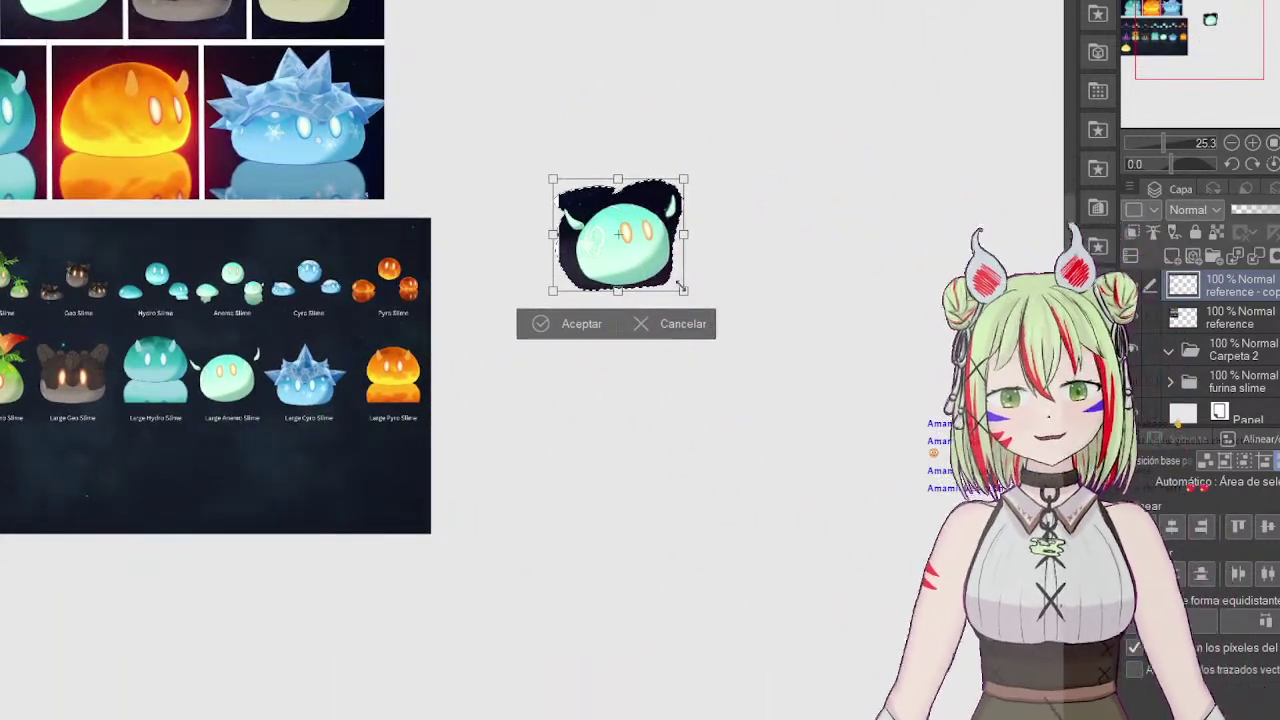
drag(683, 290, 847, 454)
drag(765, 366, 749, 307)
drag(829, 369, 845, 383)
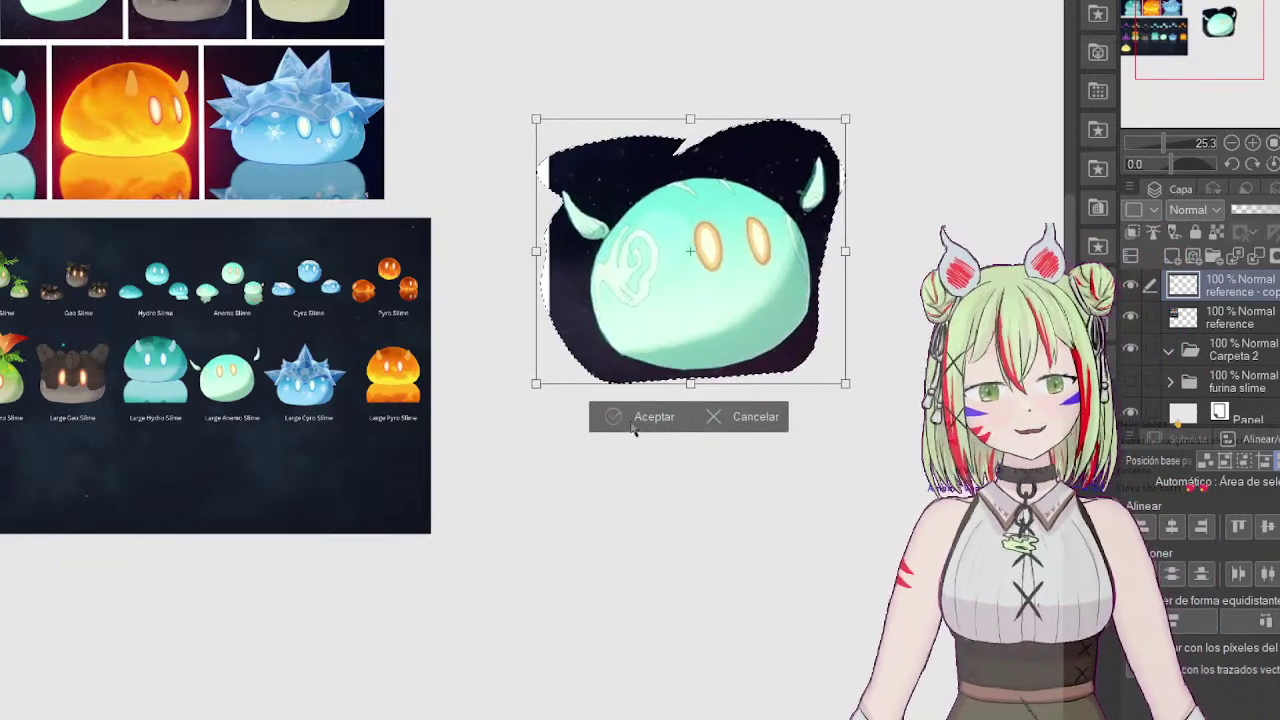
key(Return)
drag(1238, 50, 1242, 46)
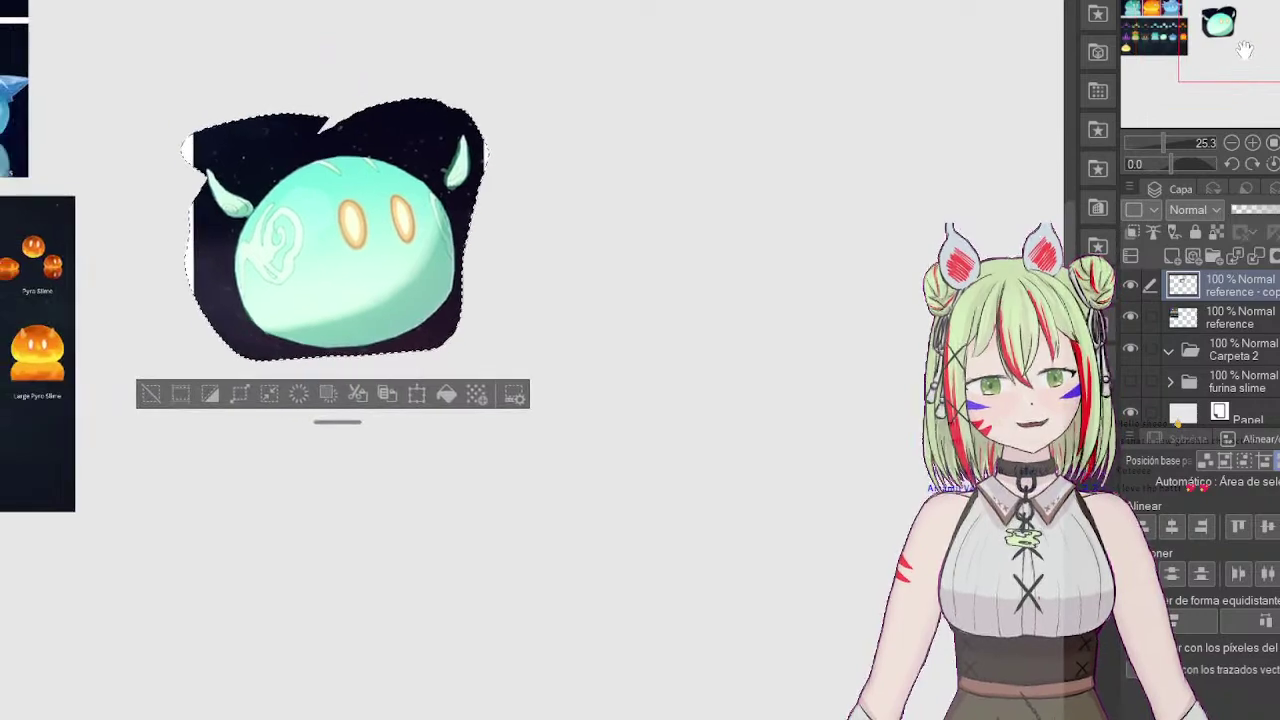
click(154, 392)
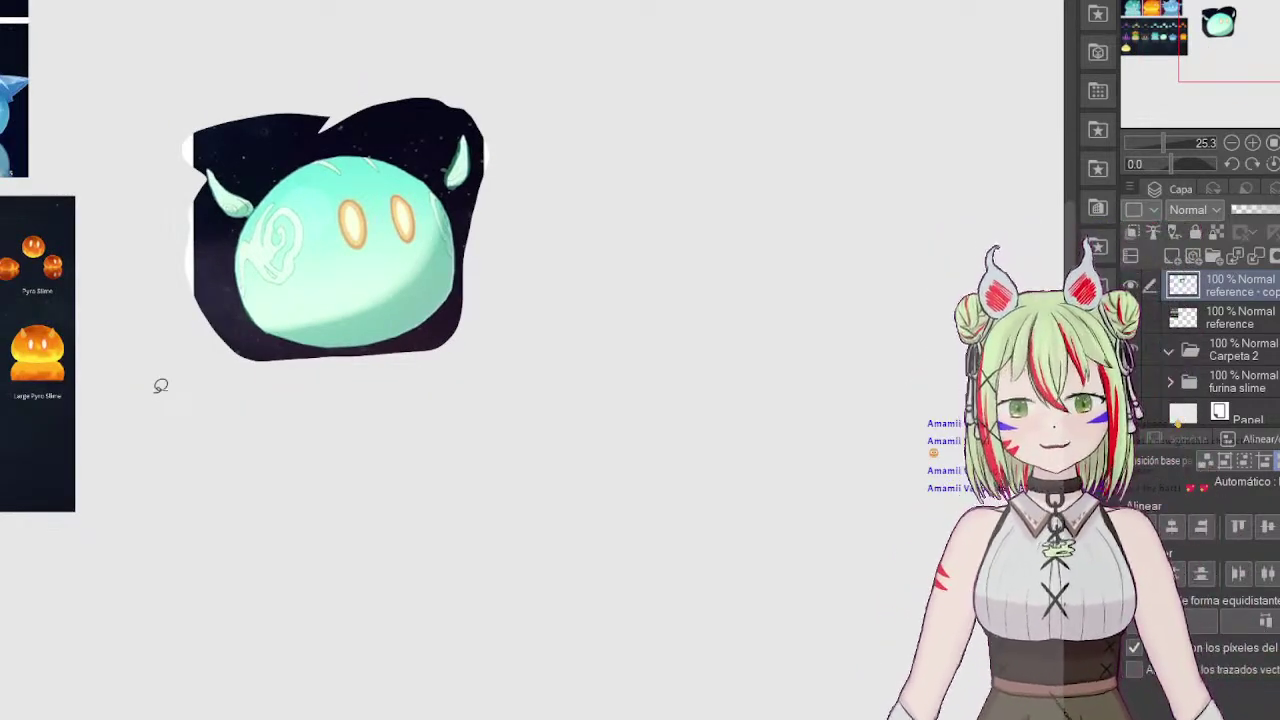
Step: Add two empty layers inside the folder Carpeta 2 for the next slime
click(1240, 350)
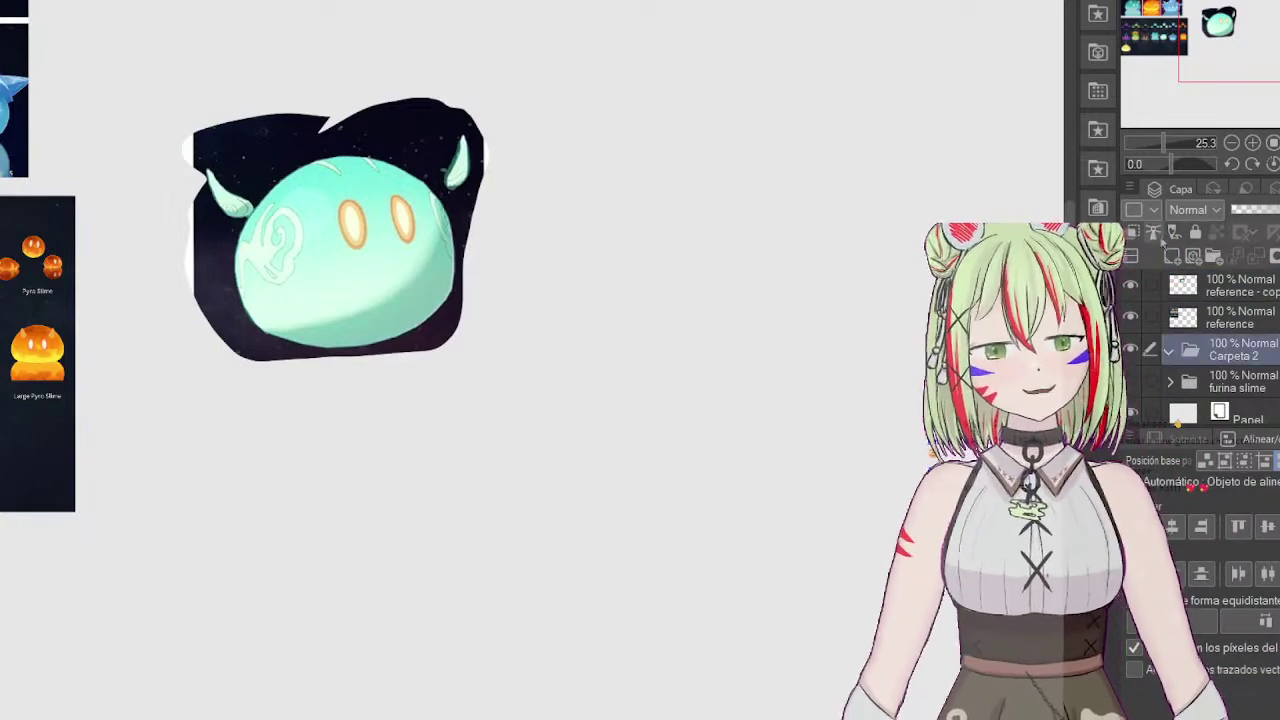
click(1180, 257)
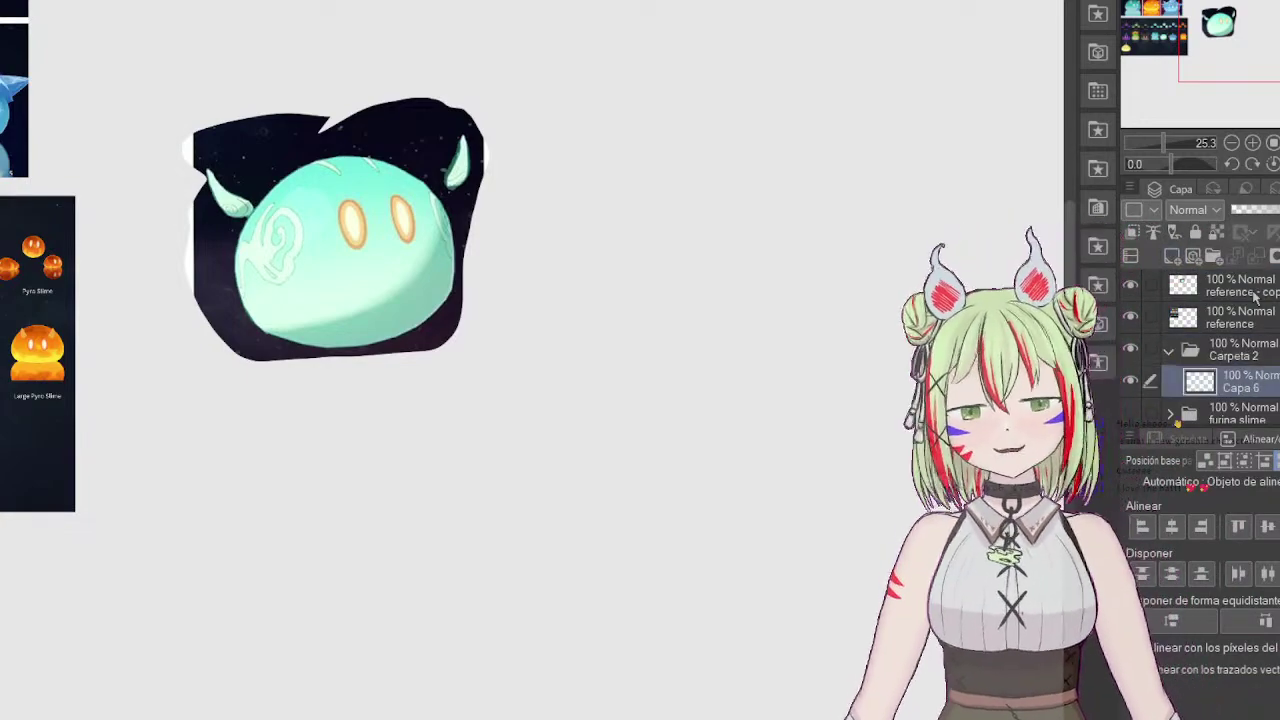
drag(1233, 54, 1263, 44)
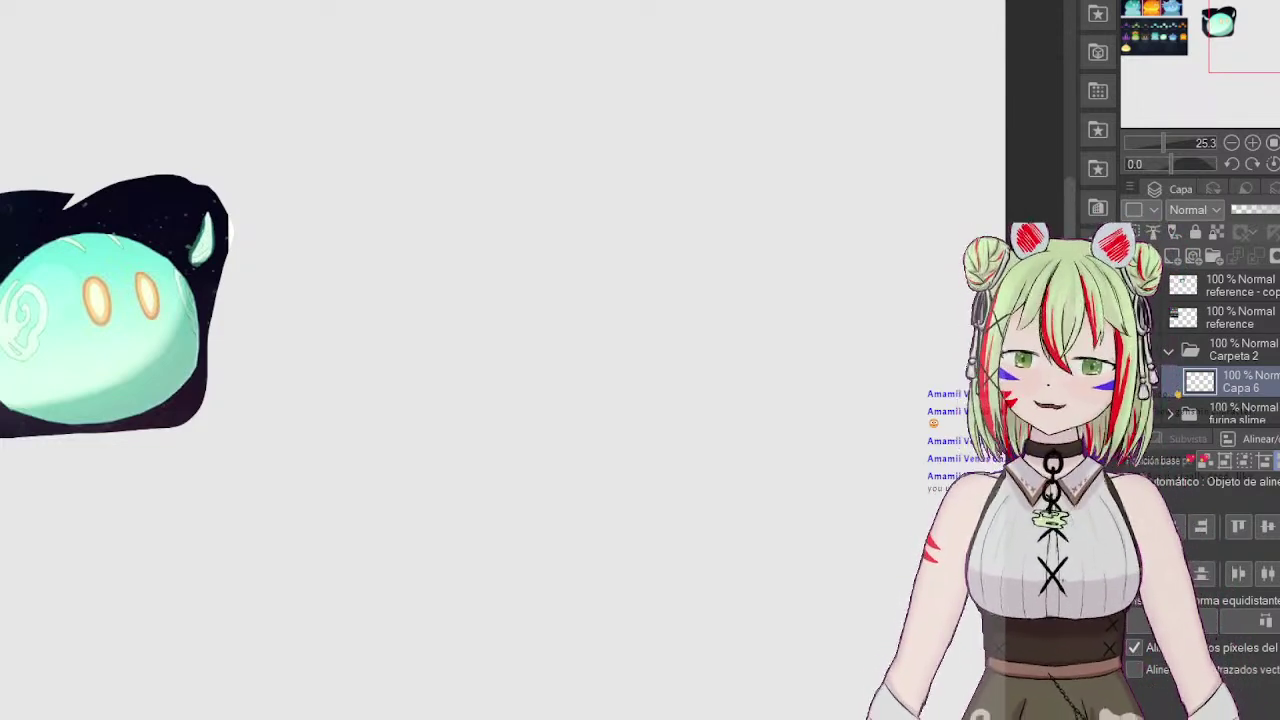
key(ctrl+shift+n)
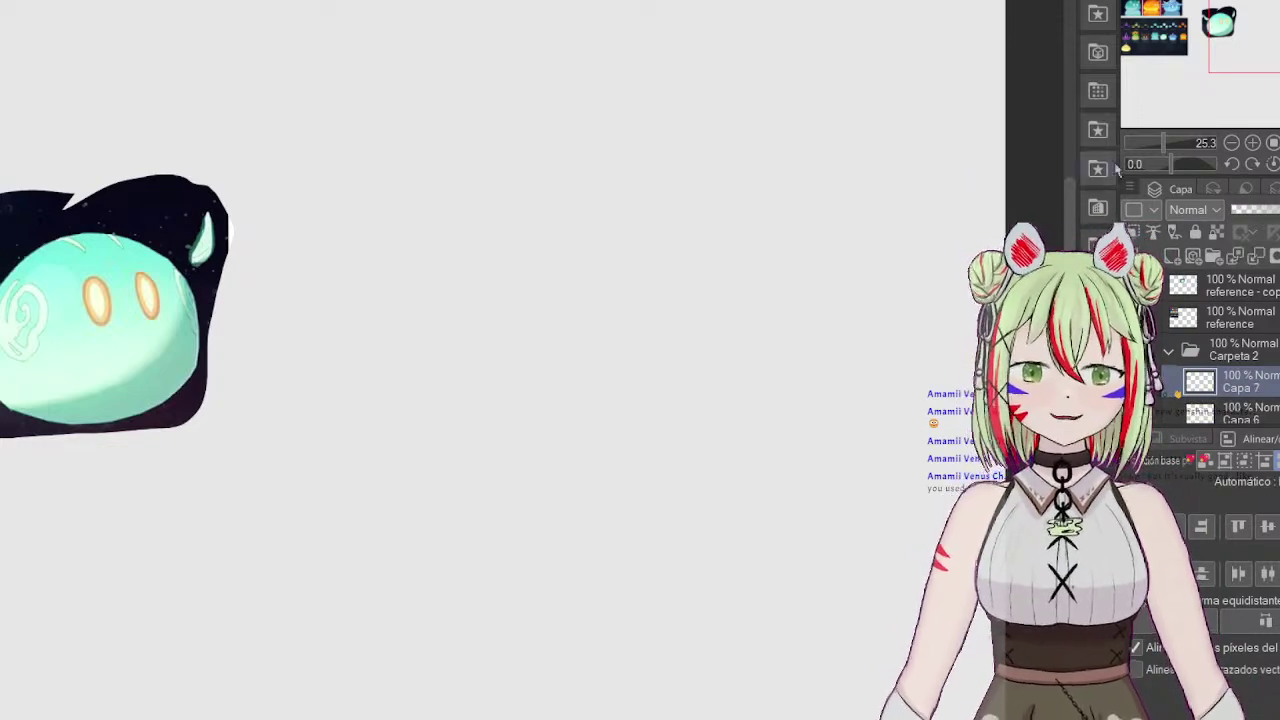
scroll(635, 312, down, 5)
scroll(390, 355, down, 3)
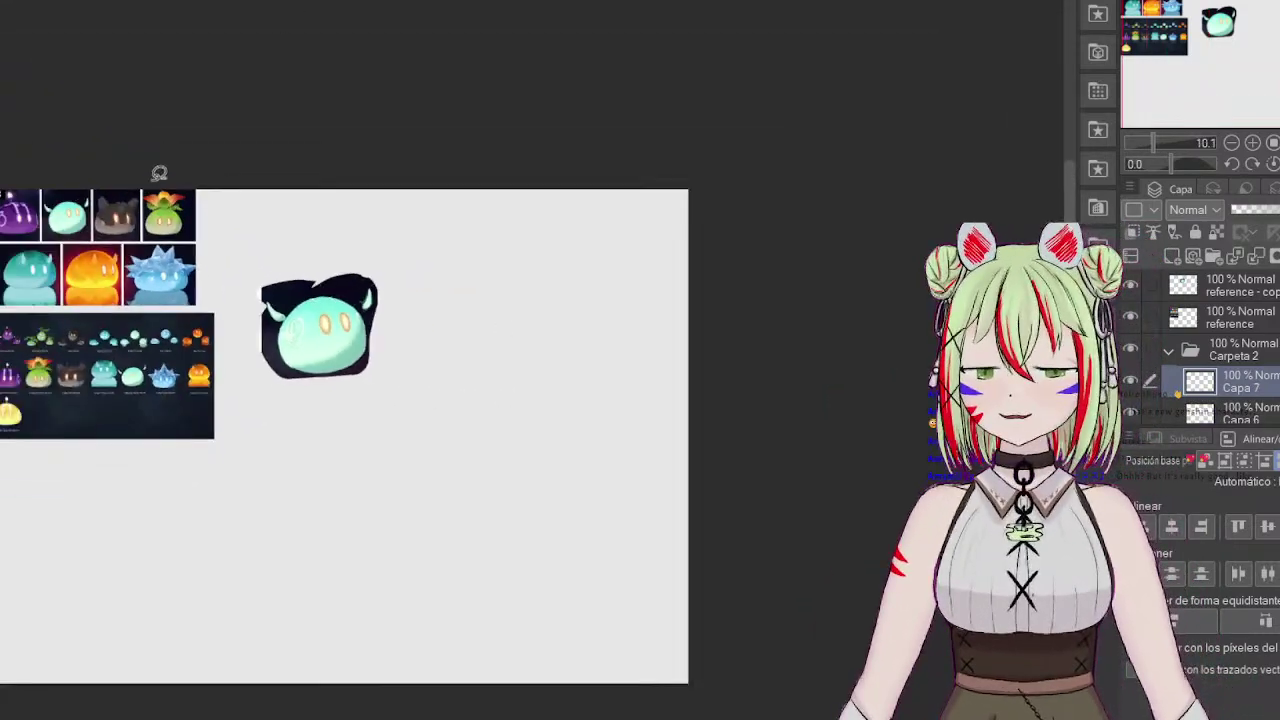
Step: Enlarge the pasted portrait of the character in the green beret and place it just above the mint slime
scroll(337, 257, down, 1)
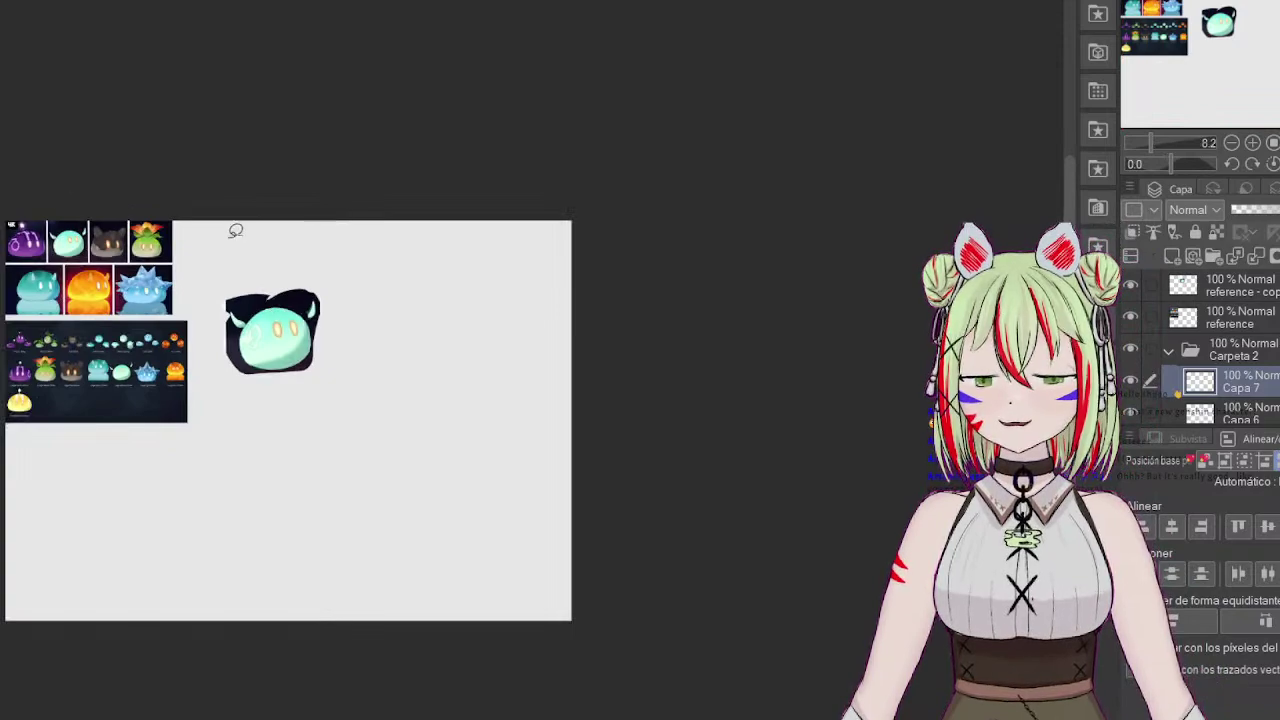
scroll(236, 232, up, 2)
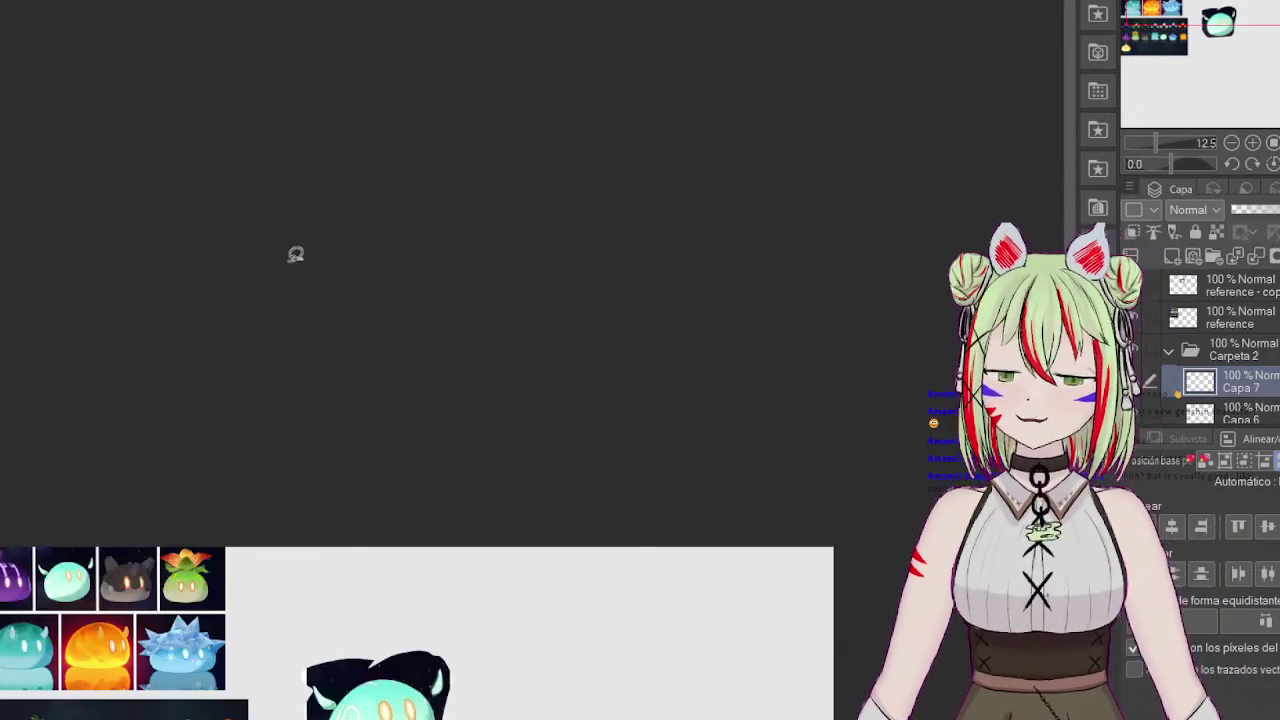
scroll(251, 334, down, 1)
scroll(125, 454, up, 4)
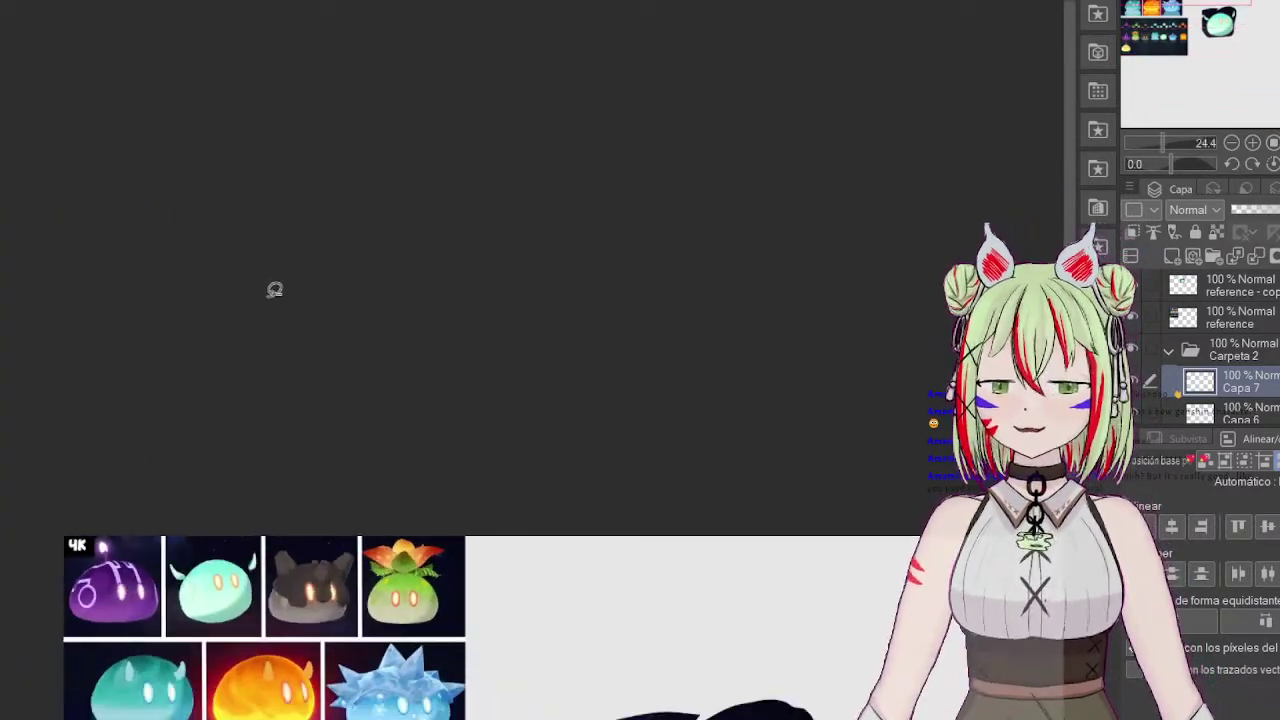
scroll(274, 289, down, 1)
key(ctrl+t)
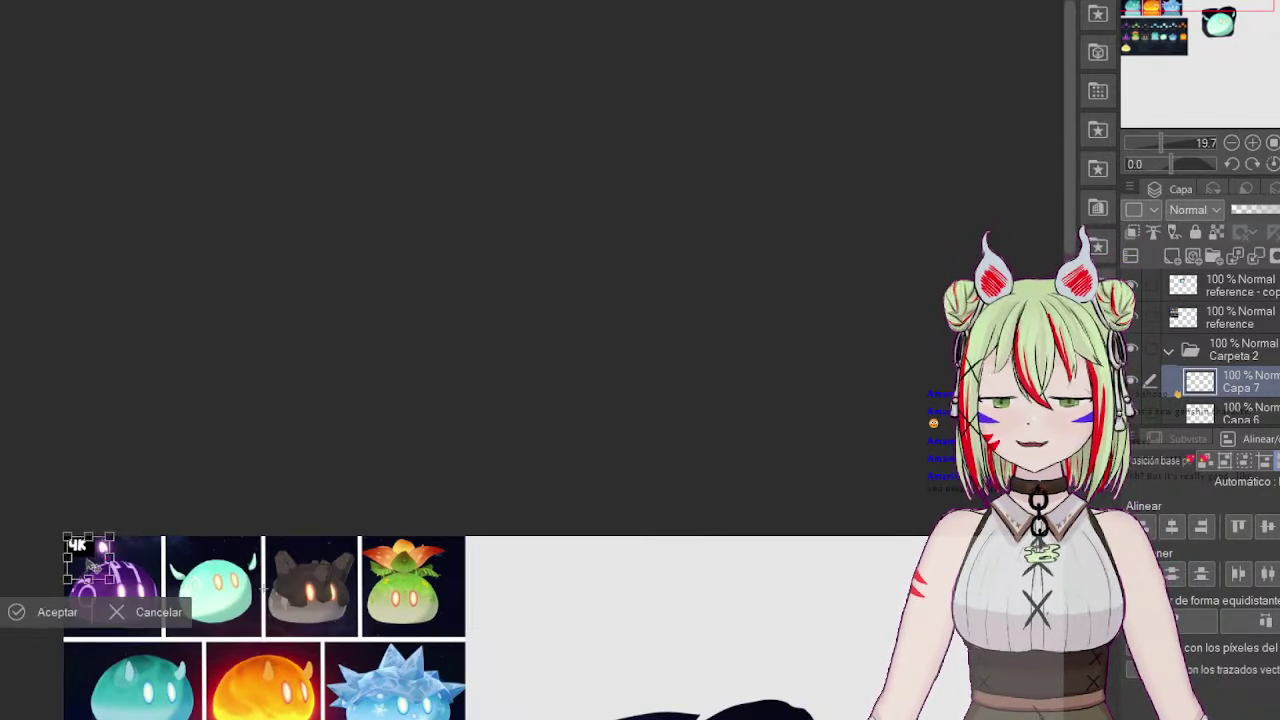
drag(88, 560, 847, 656)
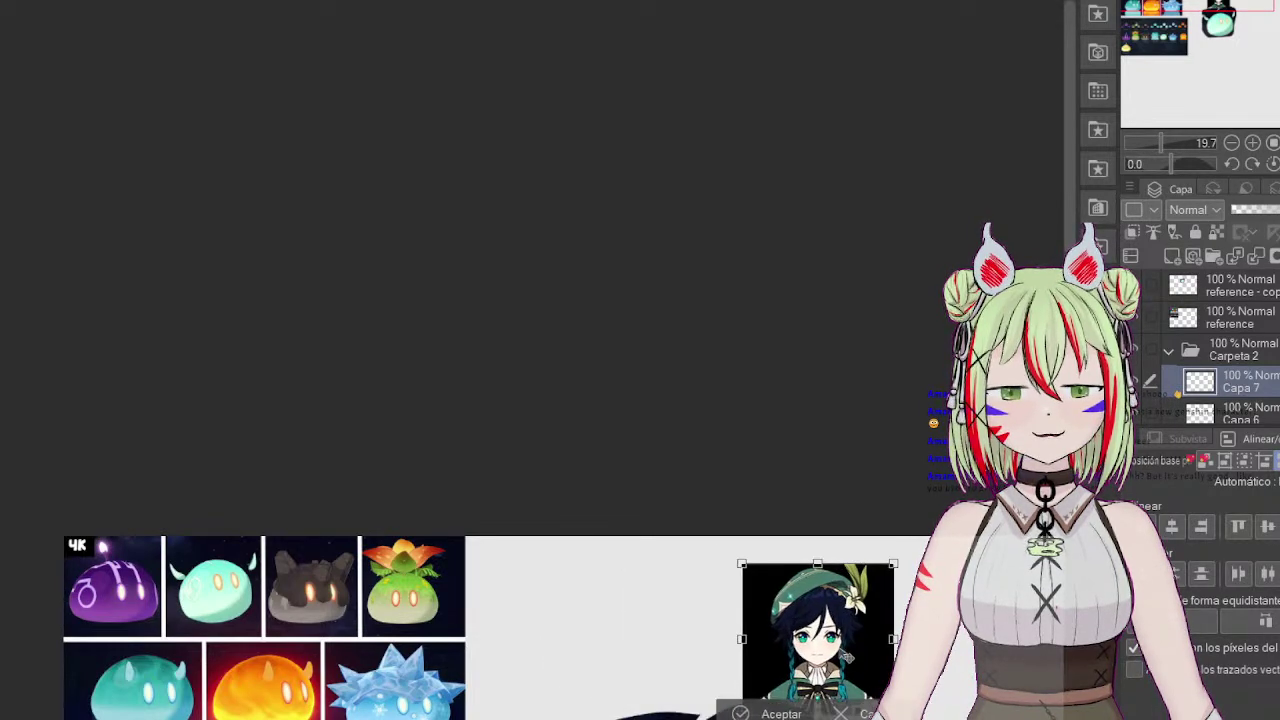
click(768, 709)
Step: Move the layer with the copied mint slime into the folder Carpeta 2, above Capa 7
scroll(861, 414, down, 2)
scroll(945, 678, up, 2)
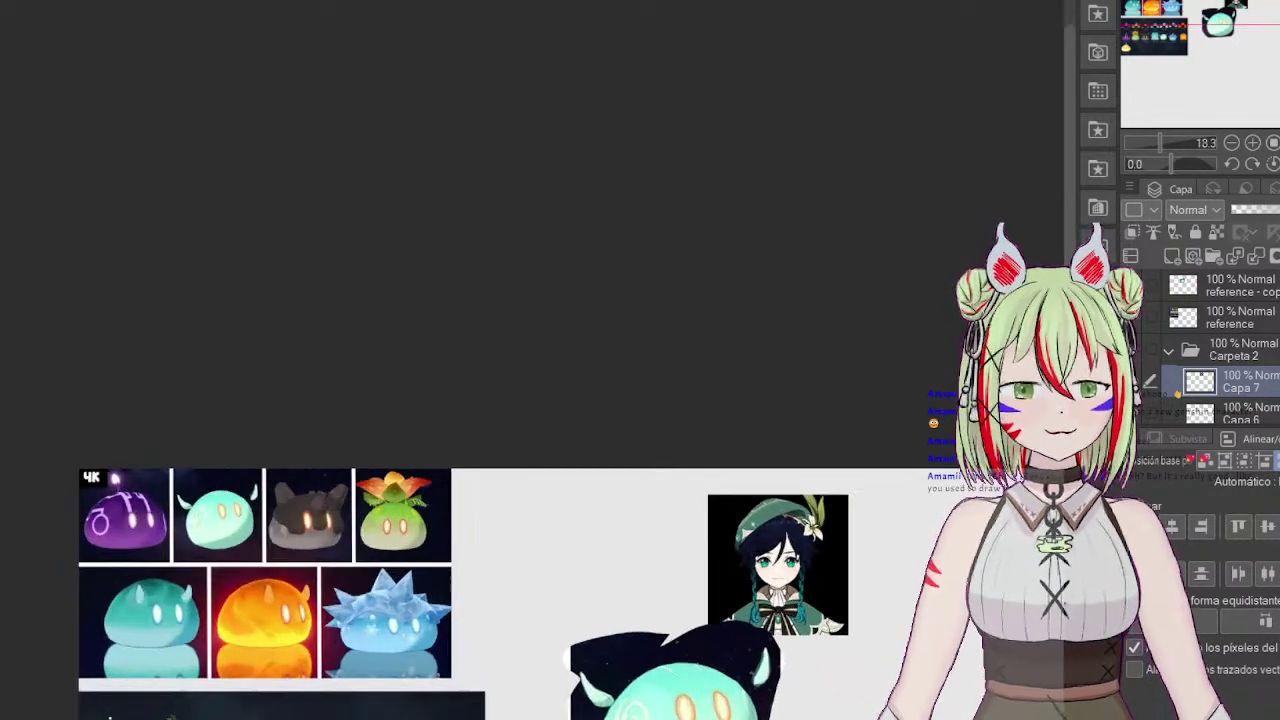
drag(945, 678, 619, 226)
scroll(832, 259, up, 1)
scroll(831, 258, up, 1)
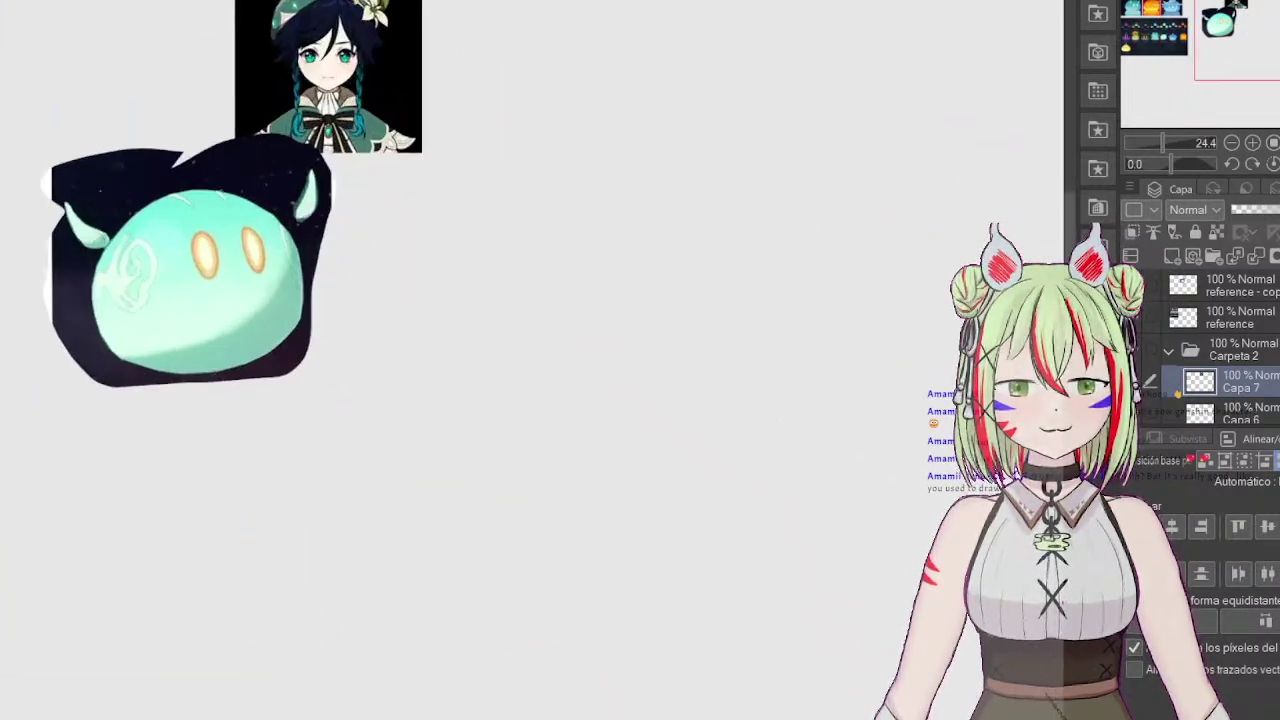
click(1242, 410)
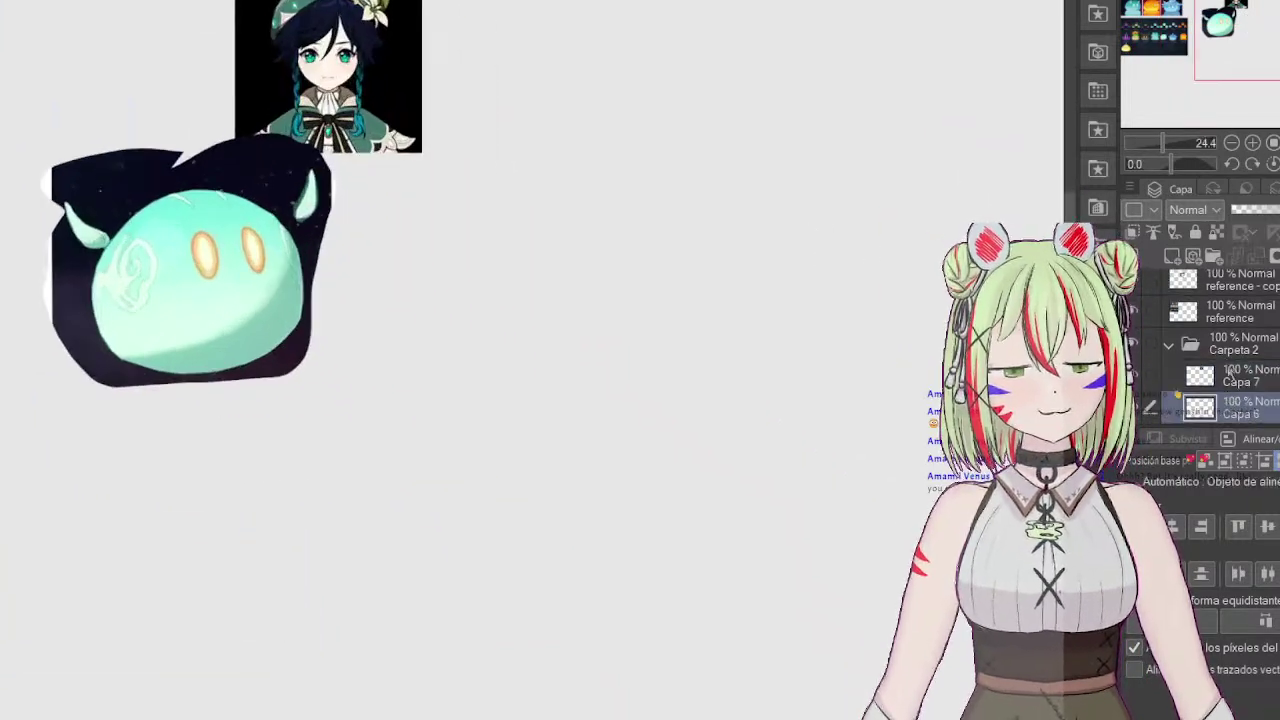
drag(1222, 285, 1248, 370)
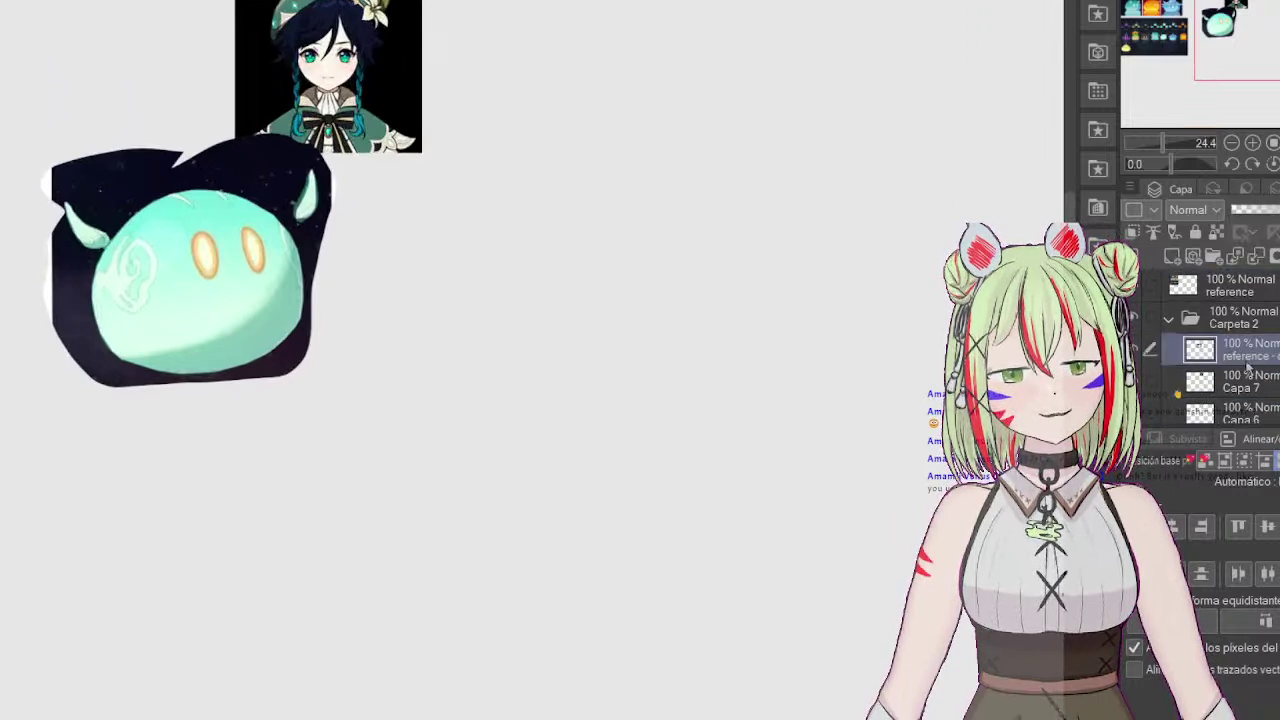
Step: Rename the folder Carpeta 2 "venti slime" and make its layer Capa 6 active
click(1247, 314)
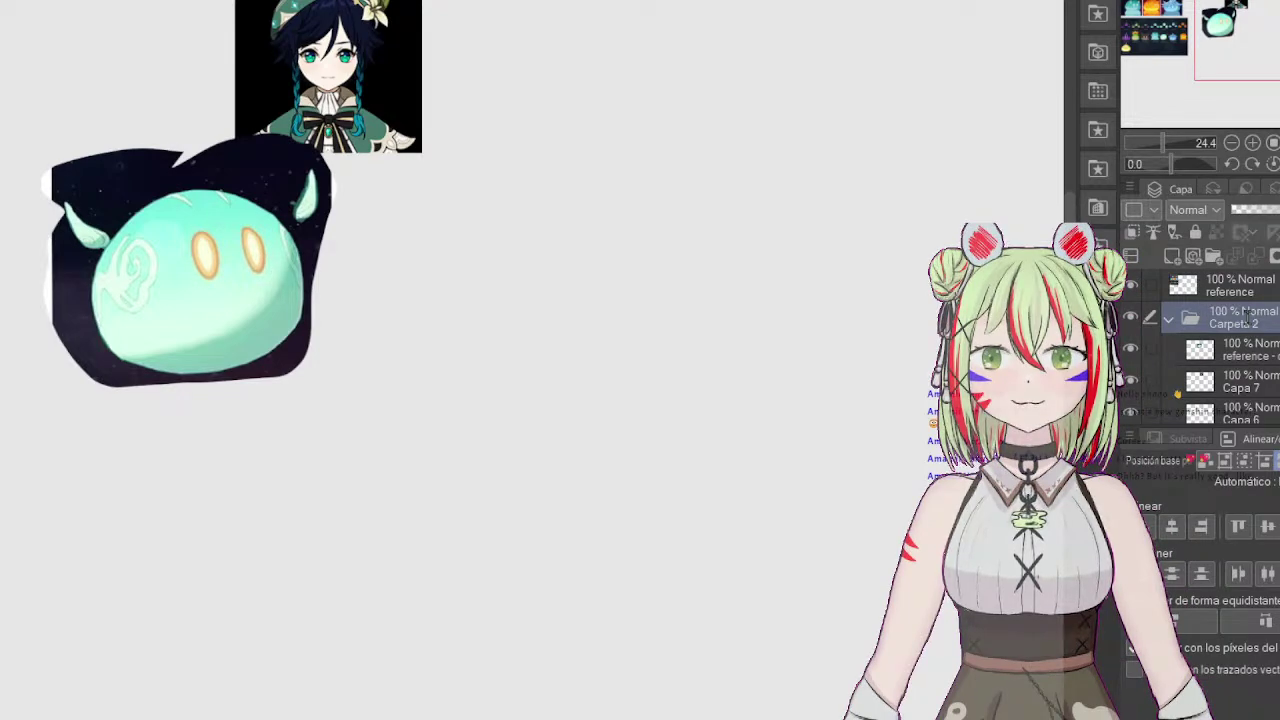
text(venti slime)
key(Return)
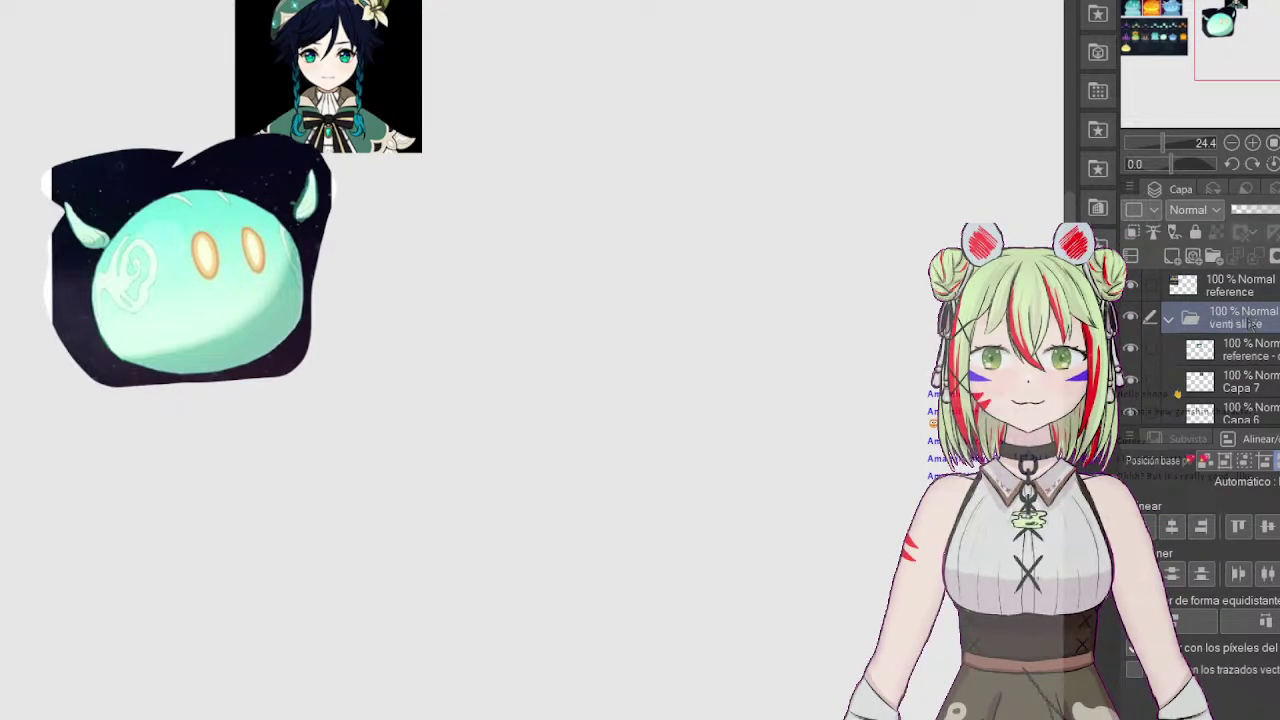
drag(1262, 36, 1273, 36)
click(1238, 414)
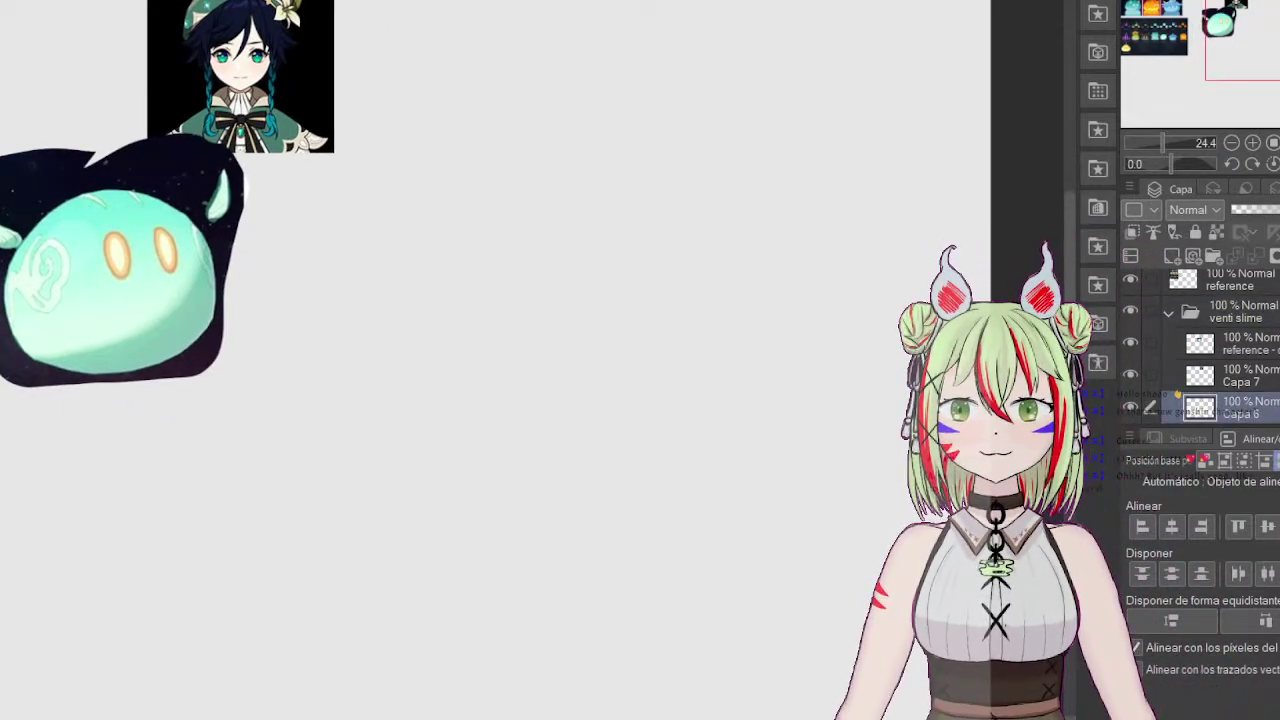
click(638, 270)
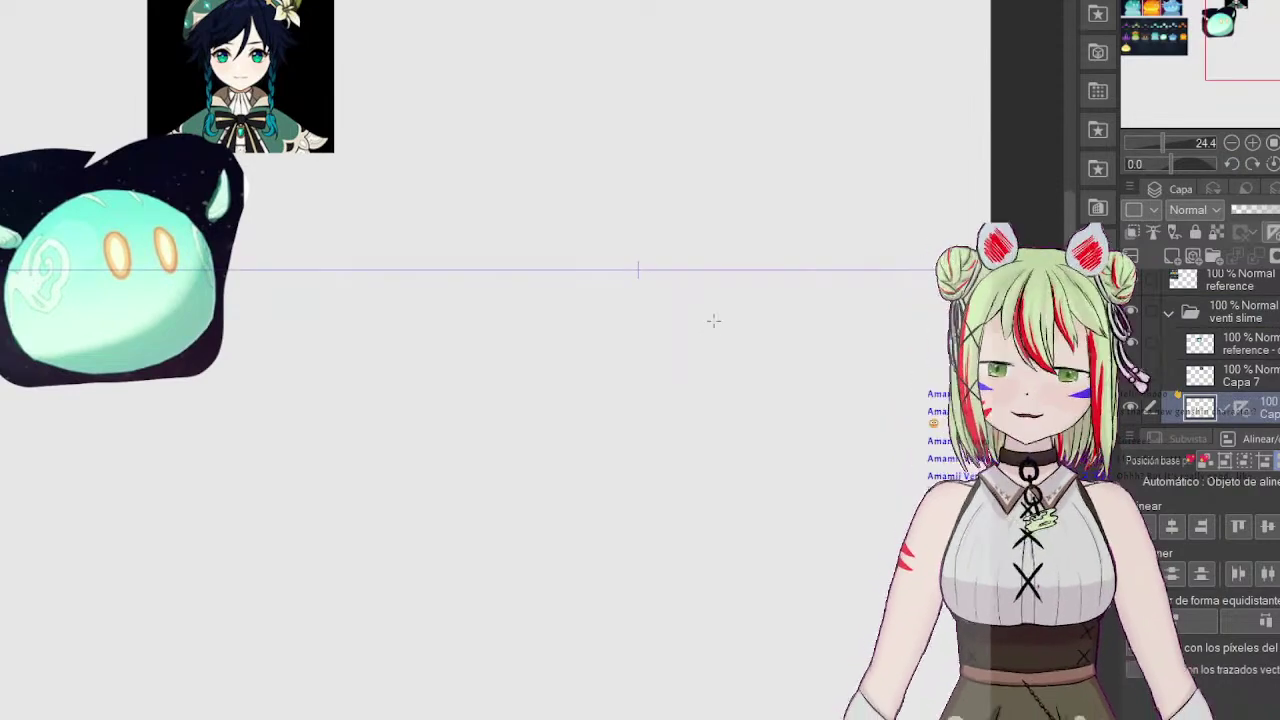
key(ctrl+z)
drag(629, 291, 651, 328)
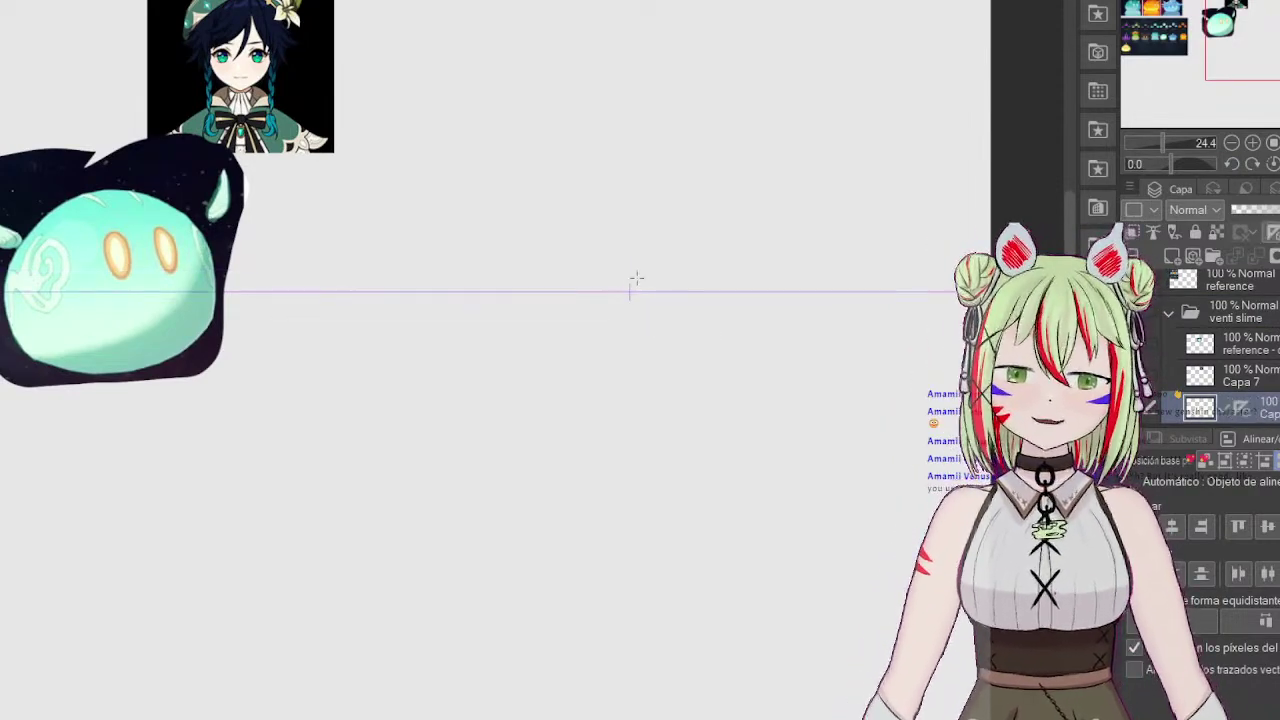
key(ctrl+z)
mouse_move(633, 232)
mouse_down()
mouse_move(634, 332)
mouse_move(622, 245)
mouse_move(637, 284)
mouse_move(686, 320)
mouse_up()
key(ctrl+z)
key(ctrl+z)
key(ctrl+z)
key(ctrl+z)
key(ctrl+z)
key(ctrl+z)
key(ctrl+z)
key(ctrl+z)
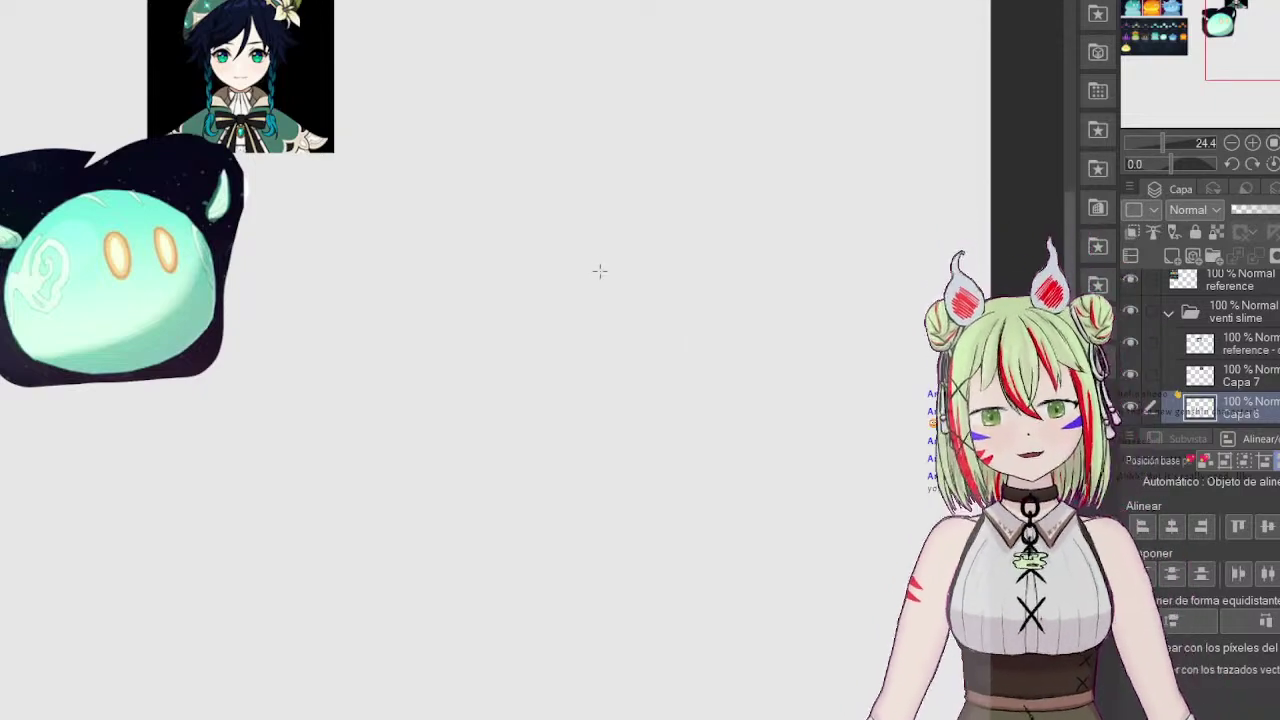
Step: Set a vertical symmetry ruler on Capa 6 in the blank canvas beside the mint slime
drag(600, 271, 602, 268)
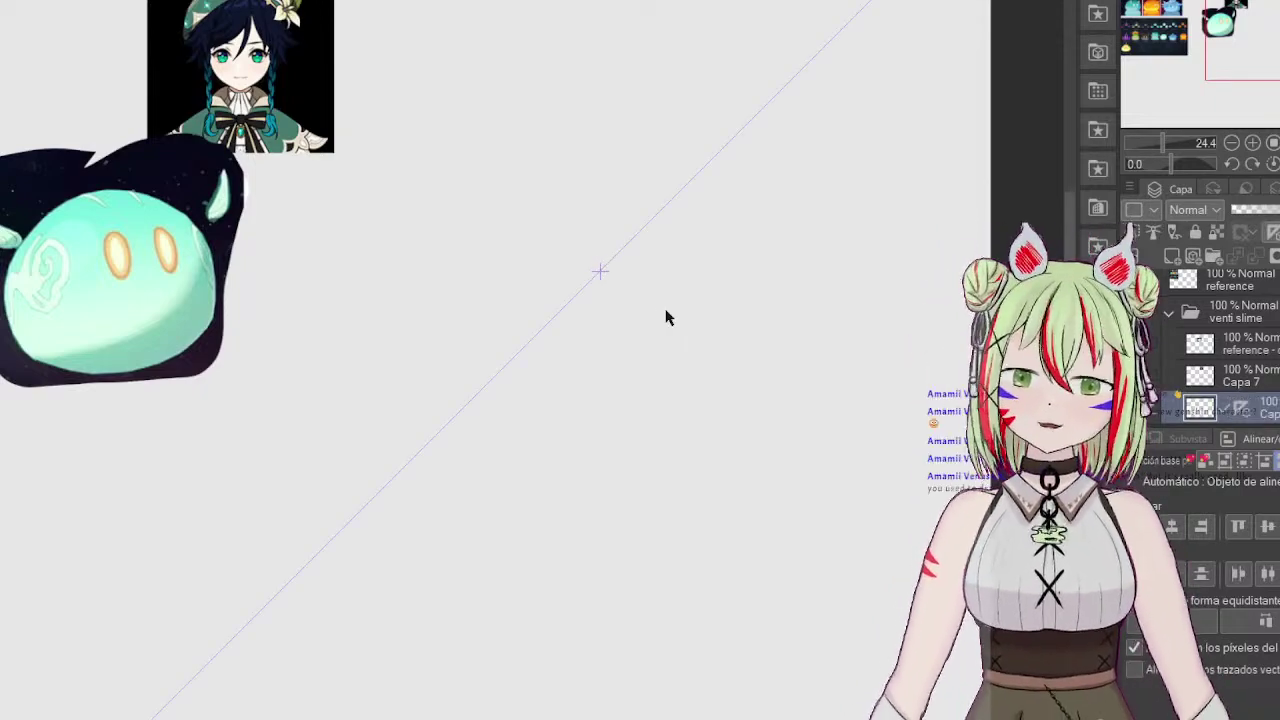
key(ctrl+z)
drag(606, 273, 614, 271)
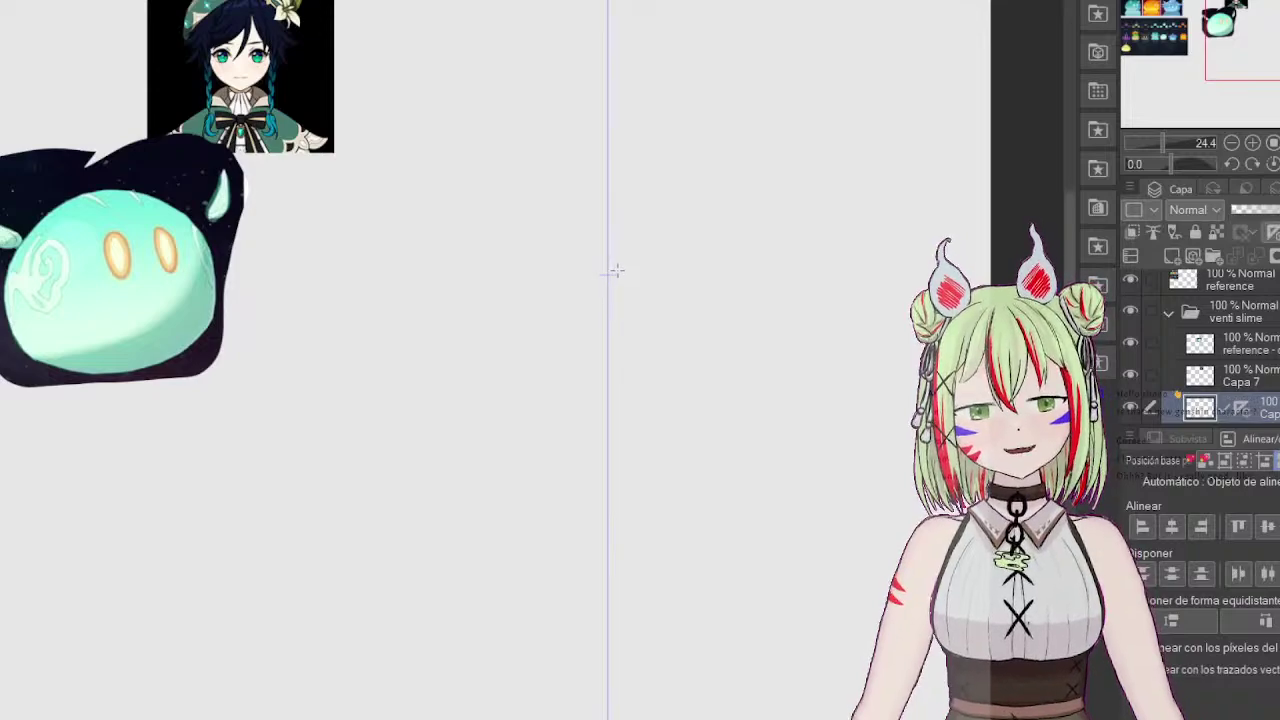
Step: Add an empty layer above the symmetry ruler layer, then make the ruler layer active again
scroll(1225, 350, down, 2)
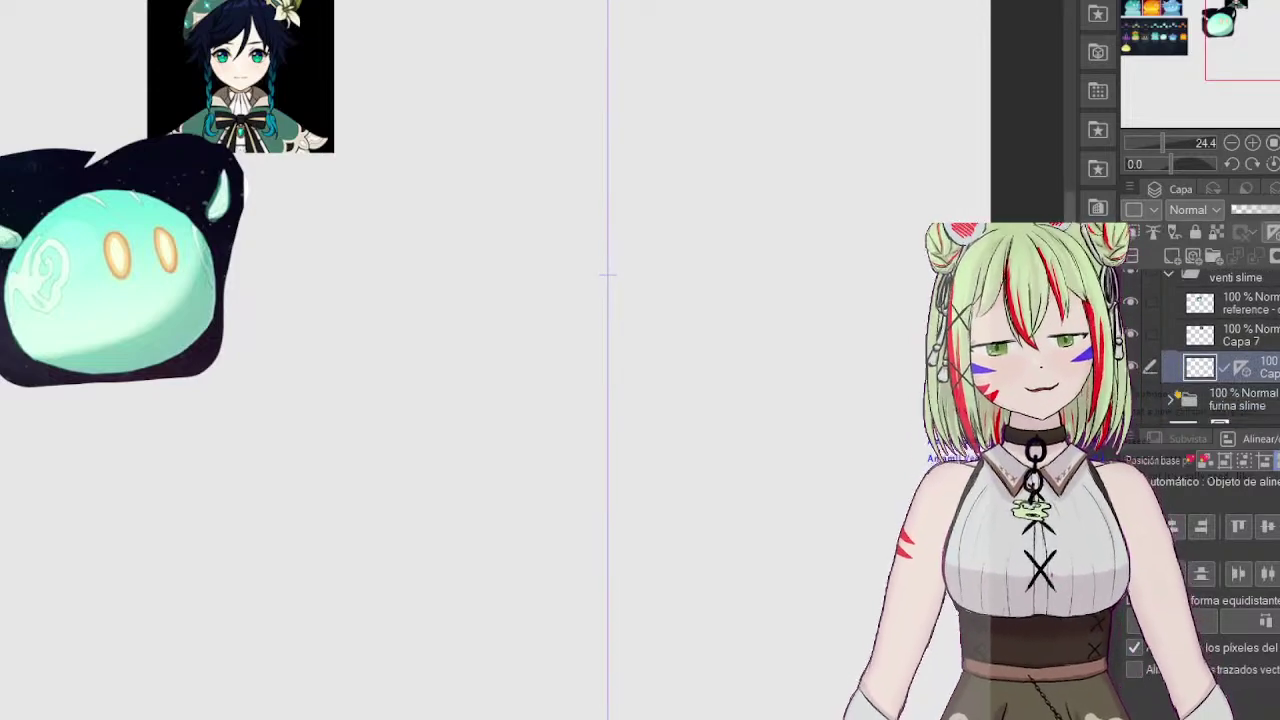
click(1176, 262)
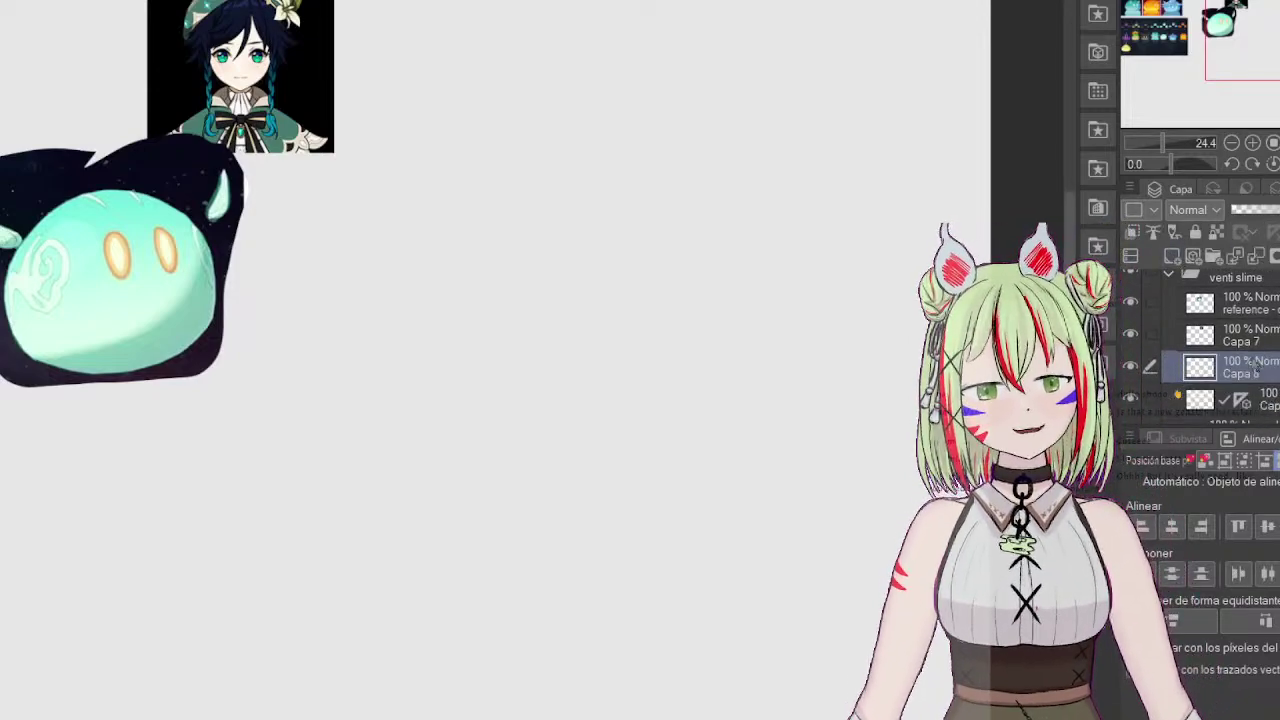
mouse_move(1252, 359)
mouse_down()
mouse_move(1271, 408)
mouse_move(1275, 398)
mouse_up()
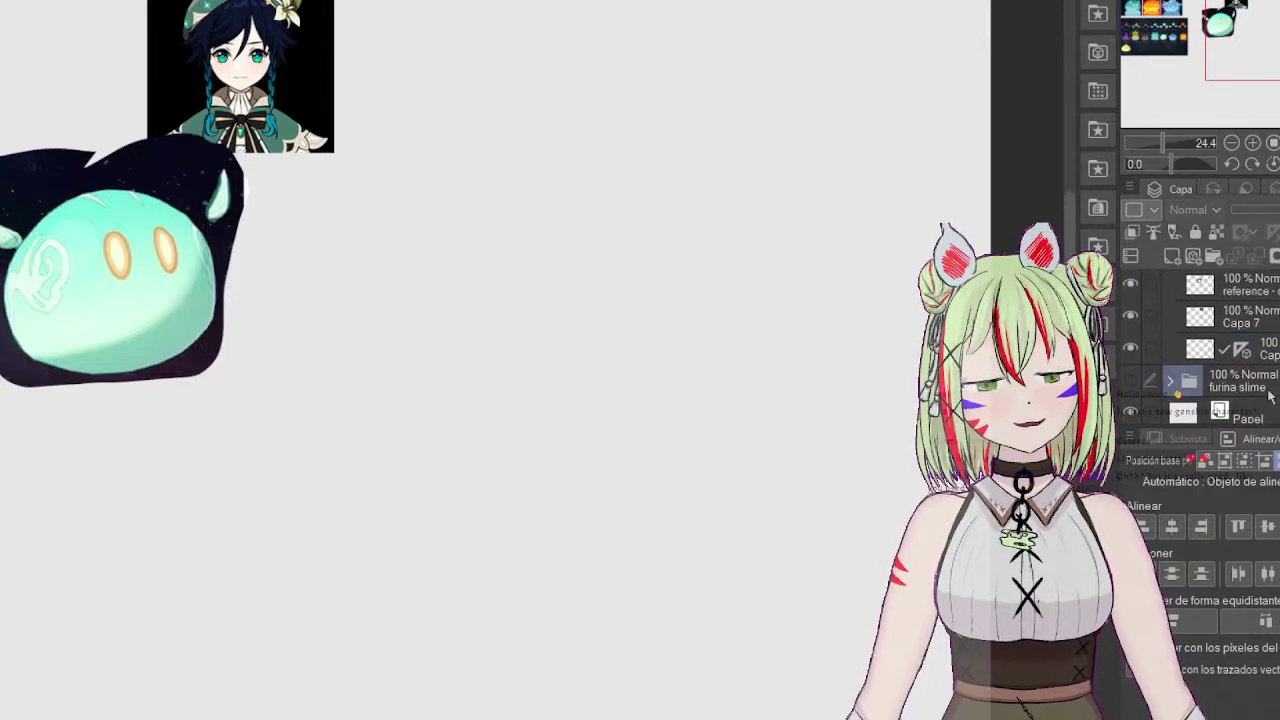
key(ctrl+z)
click(1274, 383)
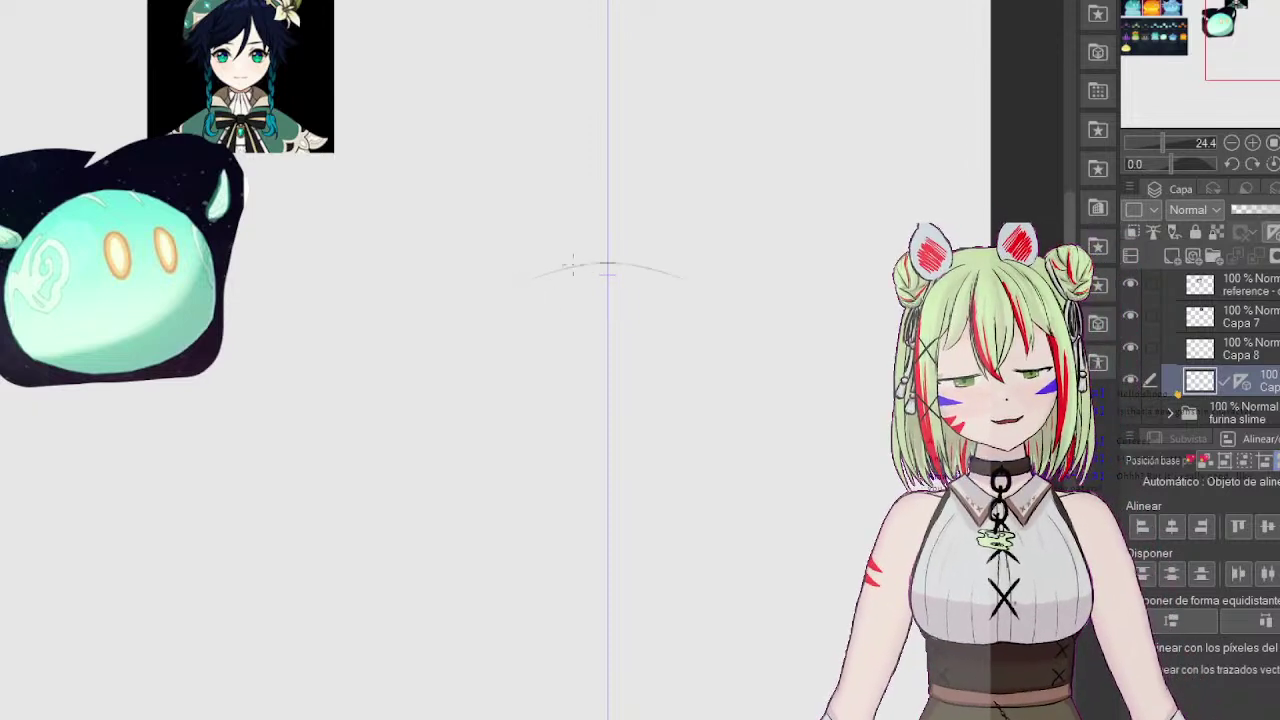
Step: Sketch the slime's wide rounded body symmetrically across the vertical ruler, reinforcing the outline with repeated strokes
drag(573, 265, 531, 279)
mouse_move(607, 264)
mouse_down()
mouse_move(551, 293)
mouse_move(524, 282)
mouse_move(577, 273)
mouse_move(491, 342)
mouse_move(479, 334)
mouse_move(535, 309)
mouse_move(451, 386)
mouse_move(521, 290)
mouse_move(481, 377)
mouse_move(494, 452)
mouse_up()
mouse_move(688, 460)
mouse_down()
mouse_move(551, 466)
mouse_move(460, 389)
mouse_move(448, 394)
mouse_move(515, 296)
mouse_move(478, 312)
mouse_move(539, 276)
mouse_move(606, 263)
mouse_move(490, 315)
mouse_up()
mouse_move(604, 262)
mouse_down()
mouse_move(548, 275)
mouse_move(466, 336)
mouse_move(458, 404)
mouse_up()
drag(472, 338, 466, 458)
mouse_move(462, 370)
mouse_down()
mouse_move(562, 469)
mouse_move(668, 470)
mouse_move(486, 444)
mouse_move(476, 310)
mouse_up()
drag(478, 312, 462, 406)
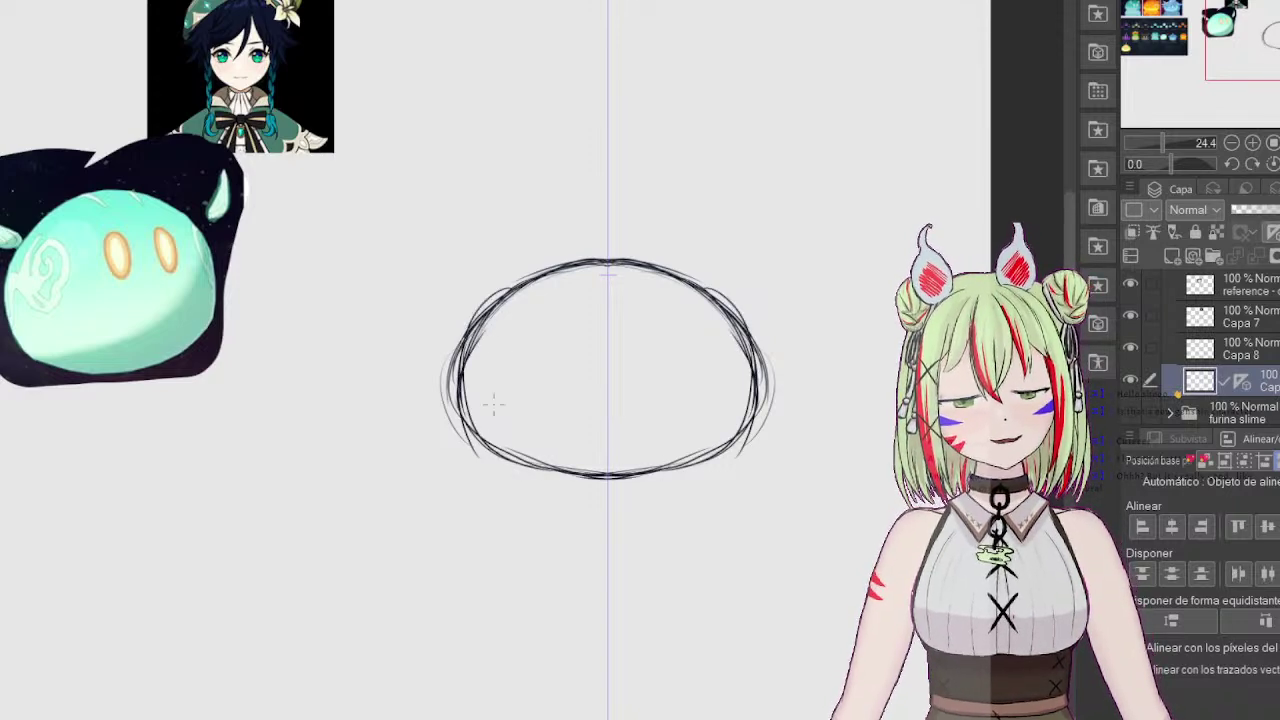
drag(580, 265, 556, 274)
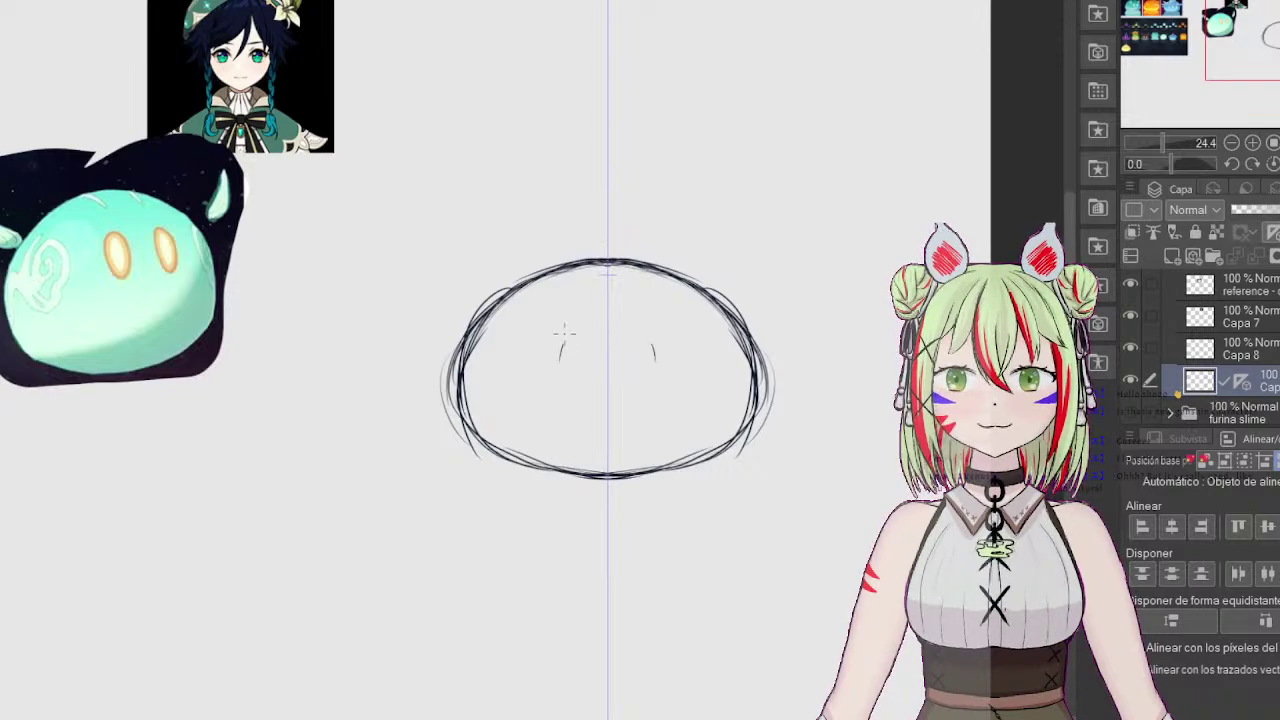
Step: Sketch two narrow oval eyes on the slime and a pair of curved, pointed horns floating beside its body
mouse_move(563, 332)
mouse_down()
mouse_move(557, 378)
mouse_move(578, 325)
mouse_up()
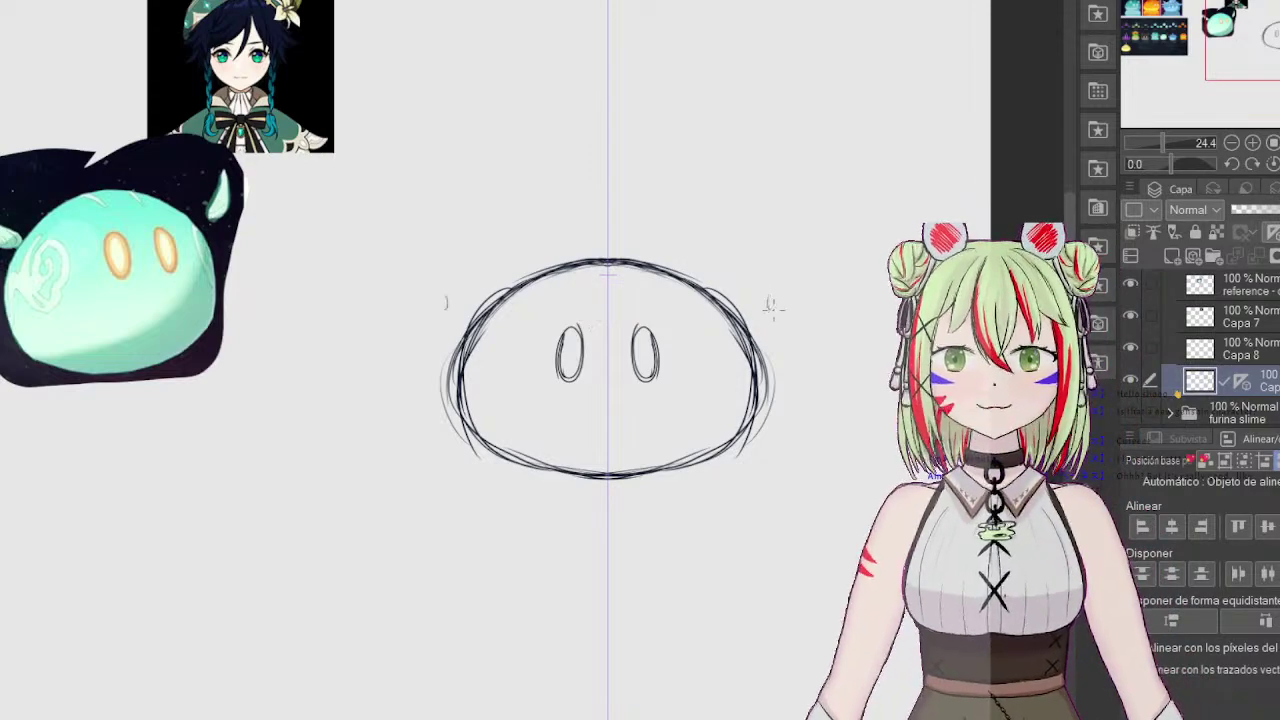
drag(1259, 38, 1245, 35)
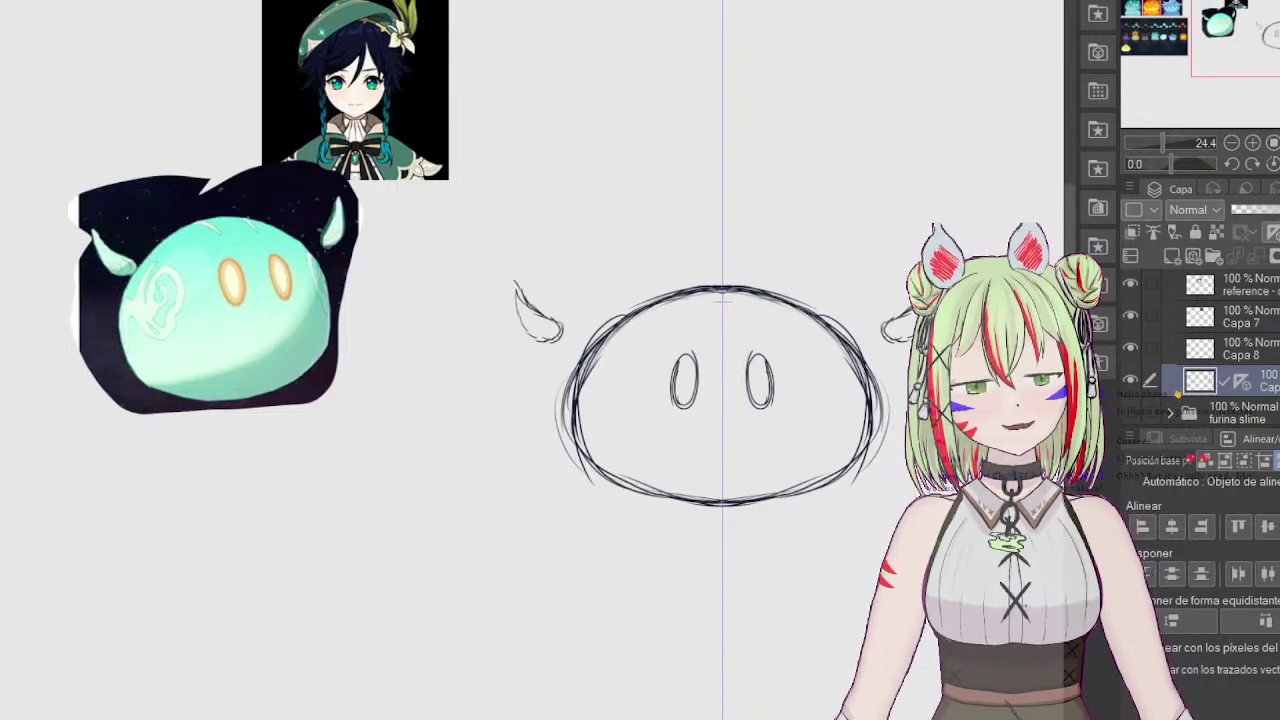
drag(1155, 48, 1266, 46)
drag(868, 316, 906, 265)
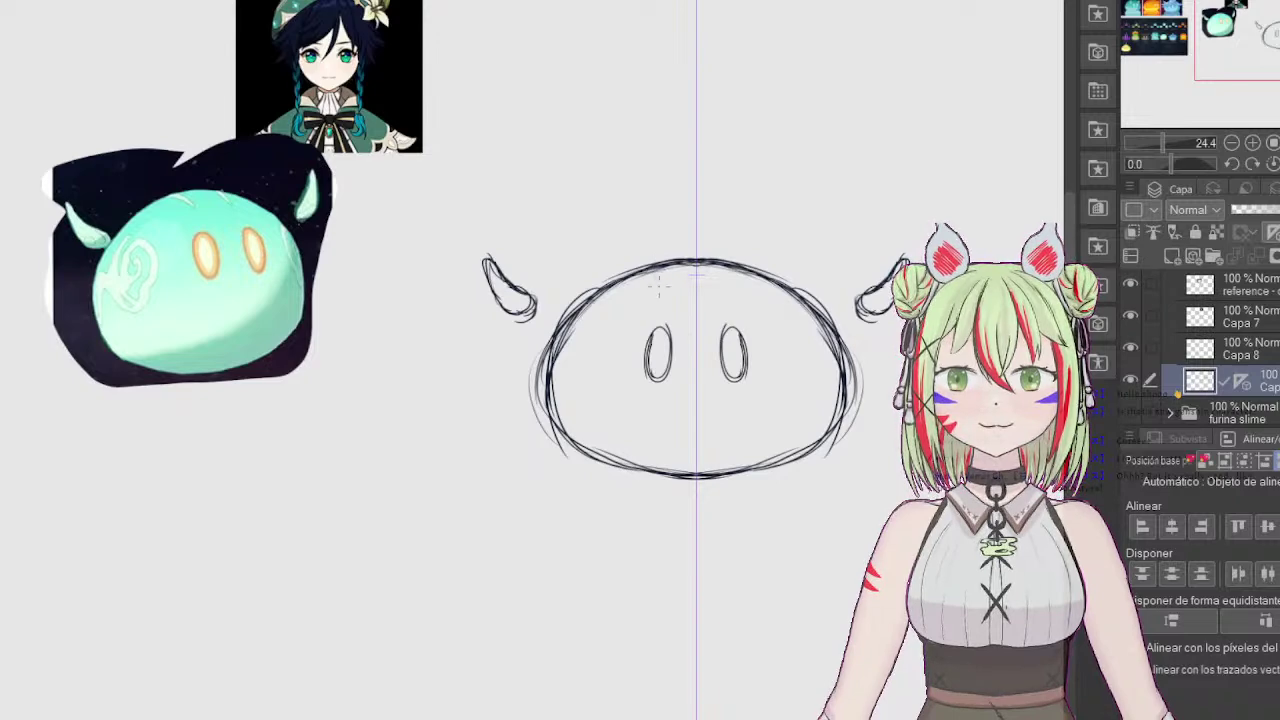
Step: Sketch two small pointed marks on the slime's forehead and mirrored swirl patterns on its cheeks, following the mint slime reference
drag(659, 277, 660, 297)
drag(734, 275, 729, 297)
mouse_move(658, 273)
mouse_down()
mouse_move(729, 283)
mouse_move(665, 297)
mouse_up()
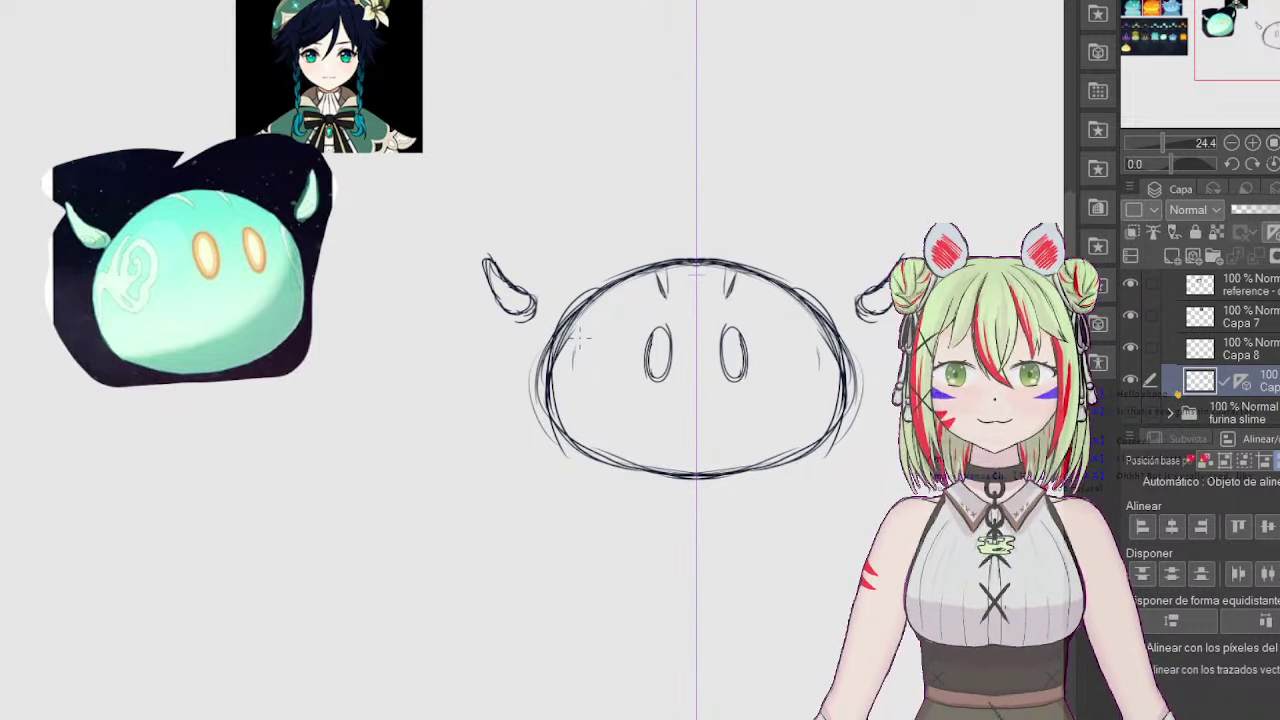
drag(583, 372, 593, 334)
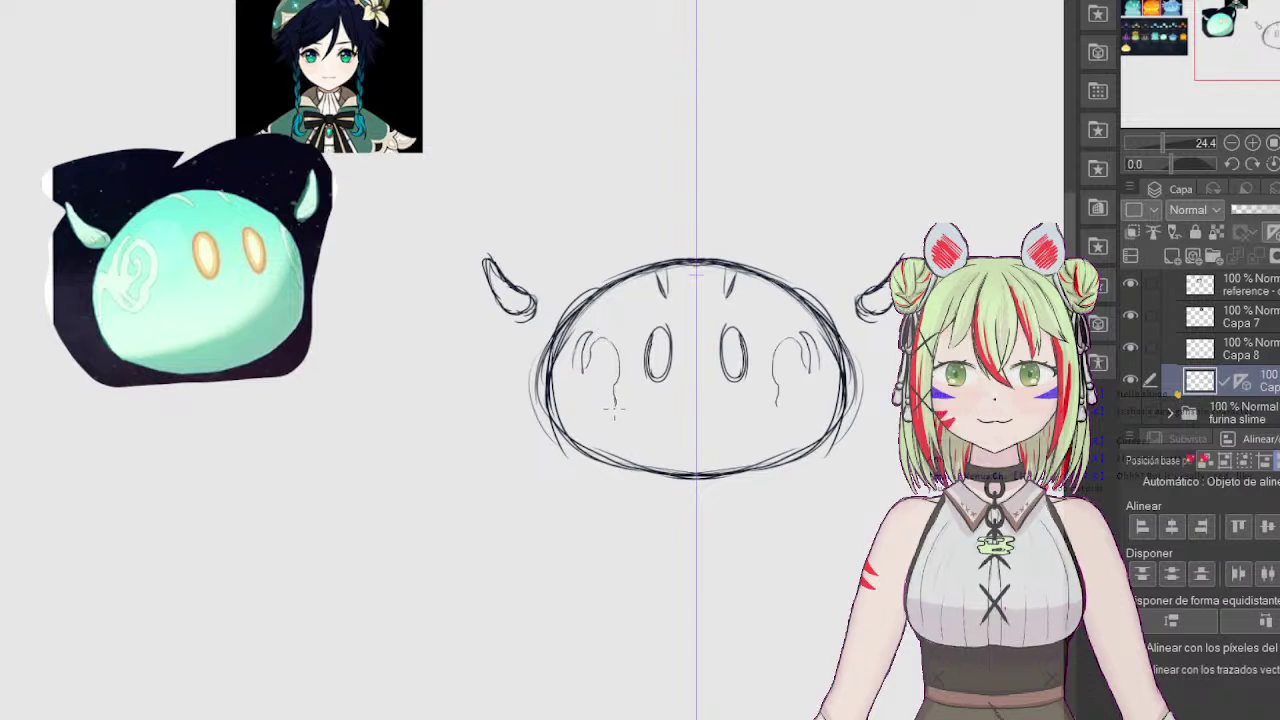
drag(562, 412, 584, 406)
drag(556, 362, 570, 370)
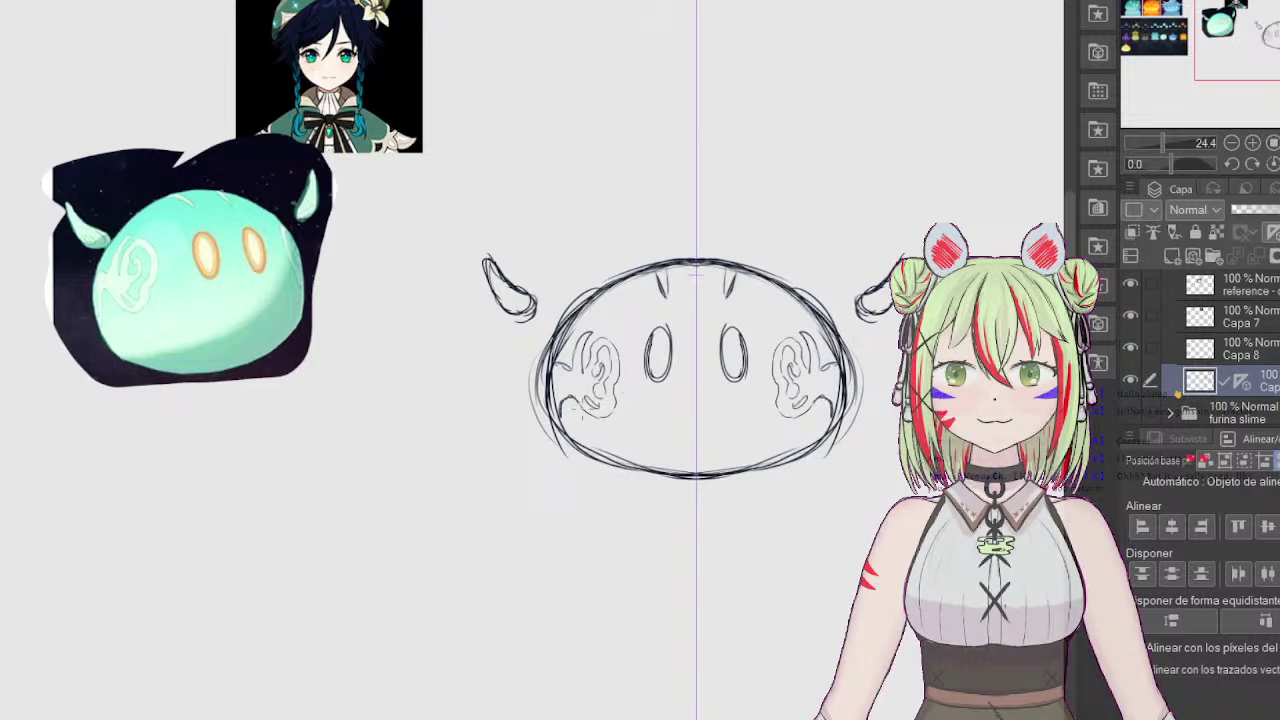
drag(576, 387, 558, 406)
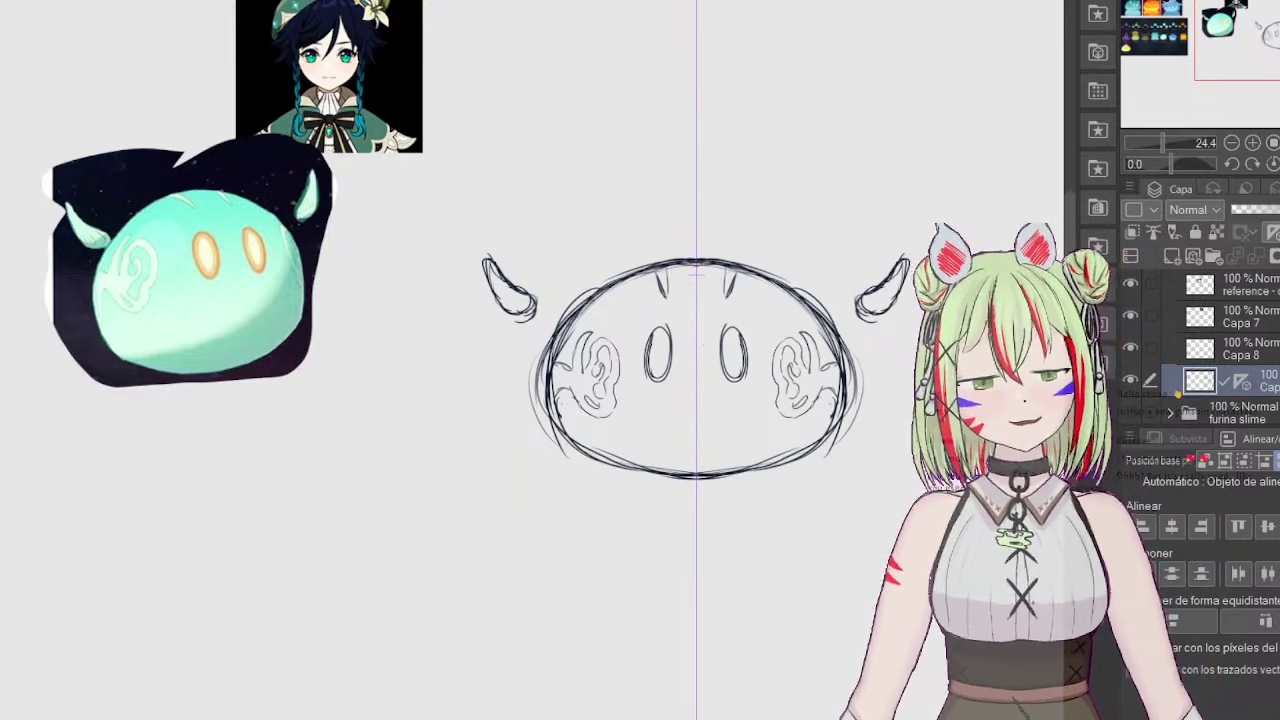
Step: Erase the slime's eyes and redraw them as larger ovals with darker outlines
mouse_move(725, 333)
mouse_down()
mouse_move(729, 388)
mouse_move(719, 351)
mouse_move(741, 385)
mouse_move(741, 330)
mouse_move(751, 378)
mouse_move(742, 335)
mouse_up()
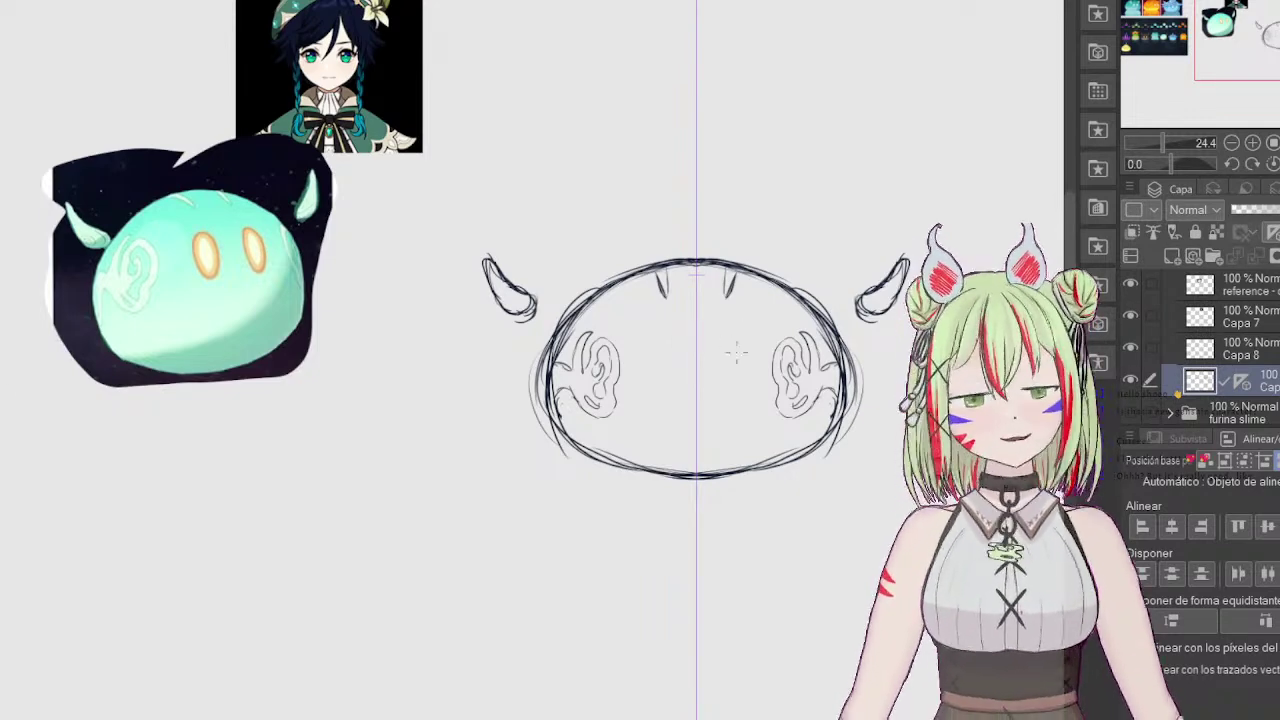
mouse_move(715, 345)
mouse_down()
mouse_move(723, 379)
mouse_move(716, 371)
mouse_move(715, 360)
mouse_move(731, 386)
mouse_move(747, 376)
mouse_move(743, 331)
mouse_move(728, 324)
mouse_move(743, 336)
mouse_move(736, 390)
mouse_move(712, 374)
mouse_move(718, 346)
mouse_move(715, 362)
mouse_move(738, 369)
mouse_move(751, 350)
mouse_move(738, 321)
mouse_up()
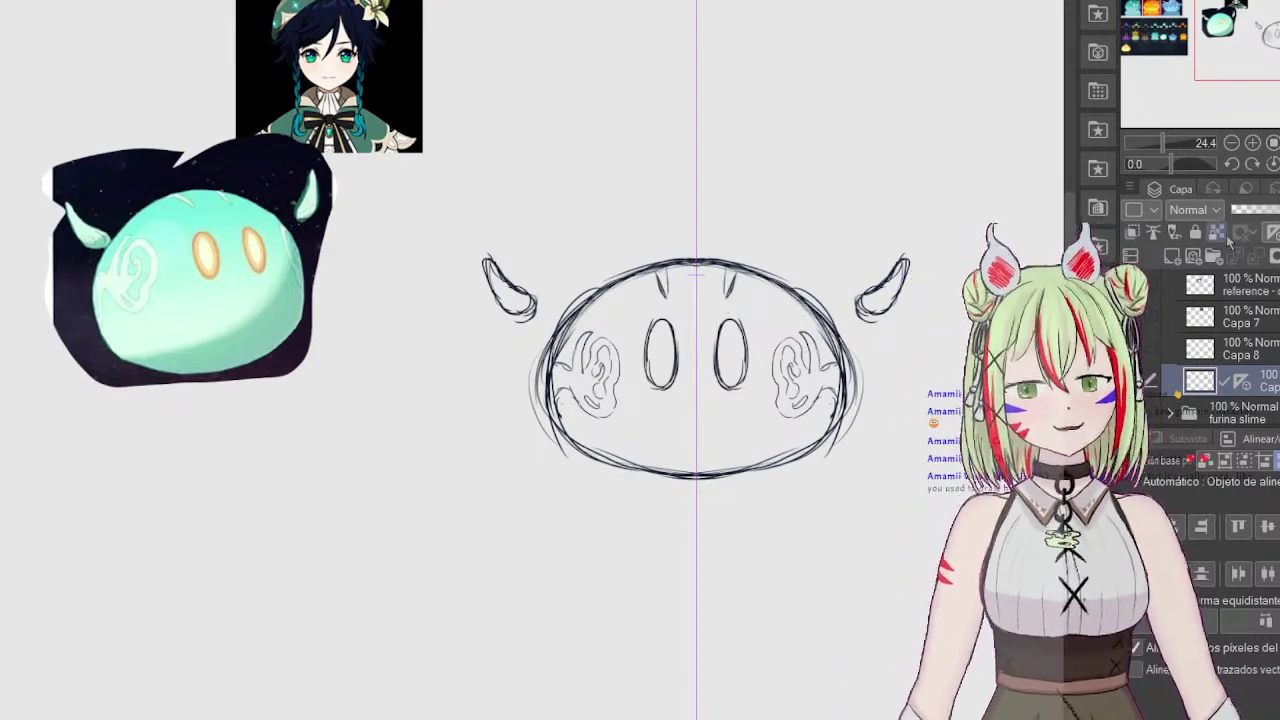
mouse_move(649, 329)
mouse_down()
mouse_move(641, 381)
mouse_move(672, 380)
mouse_up()
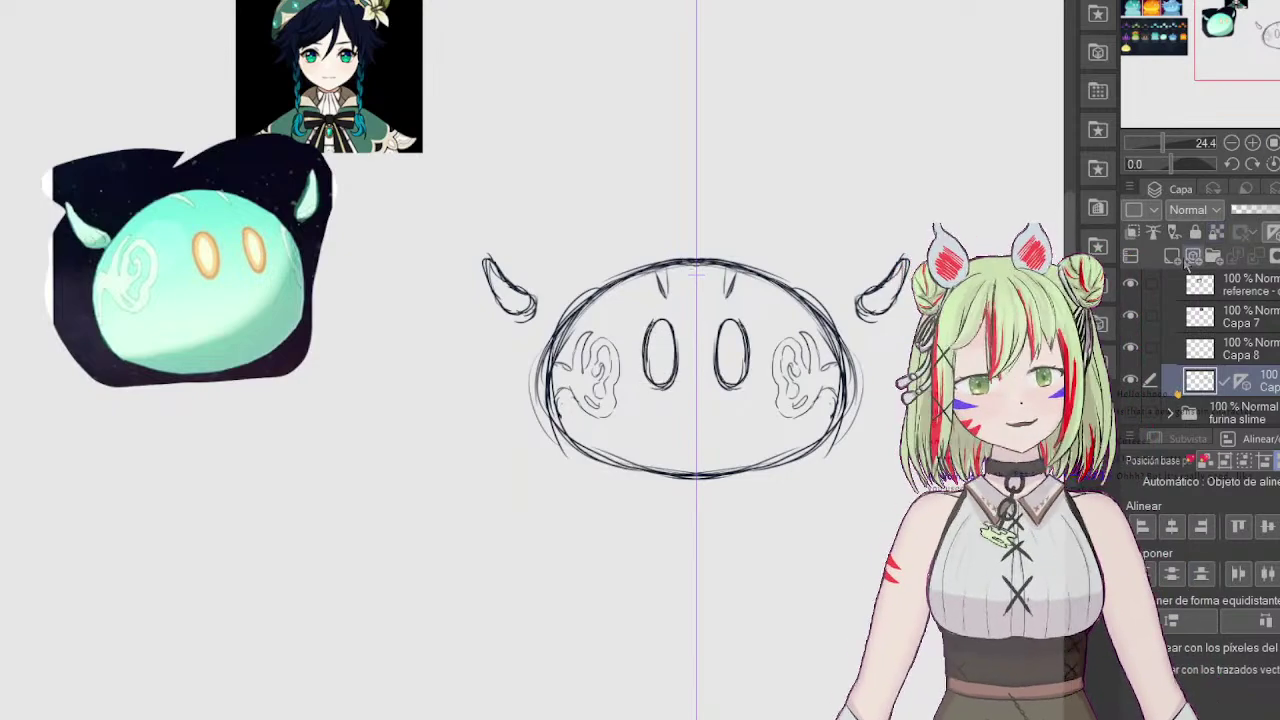
Step: On a new layer, sketch the rounded outline of a tilted beret over the slime's head, following the Venti reference
click(1172, 257)
drag(1262, 23, 1246, 8)
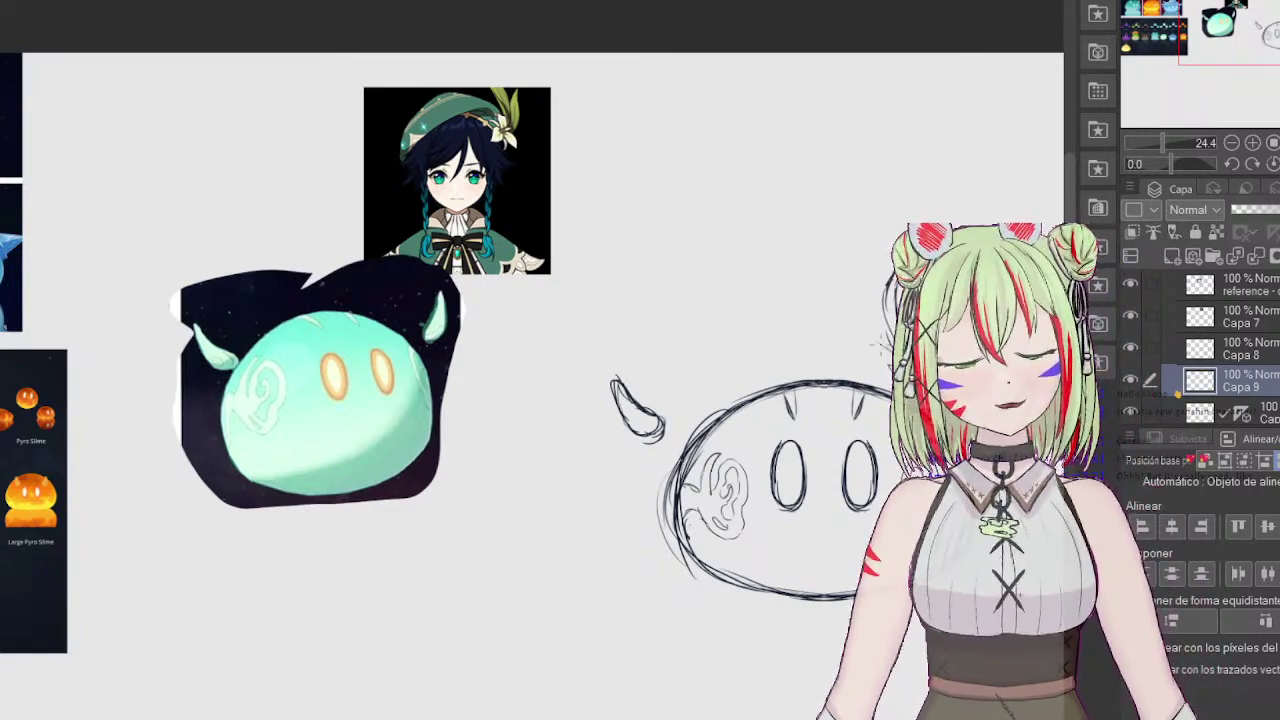
mouse_move(819, 313)
mouse_down()
mouse_move(777, 305)
mouse_move(697, 374)
mouse_up()
drag(764, 303, 706, 364)
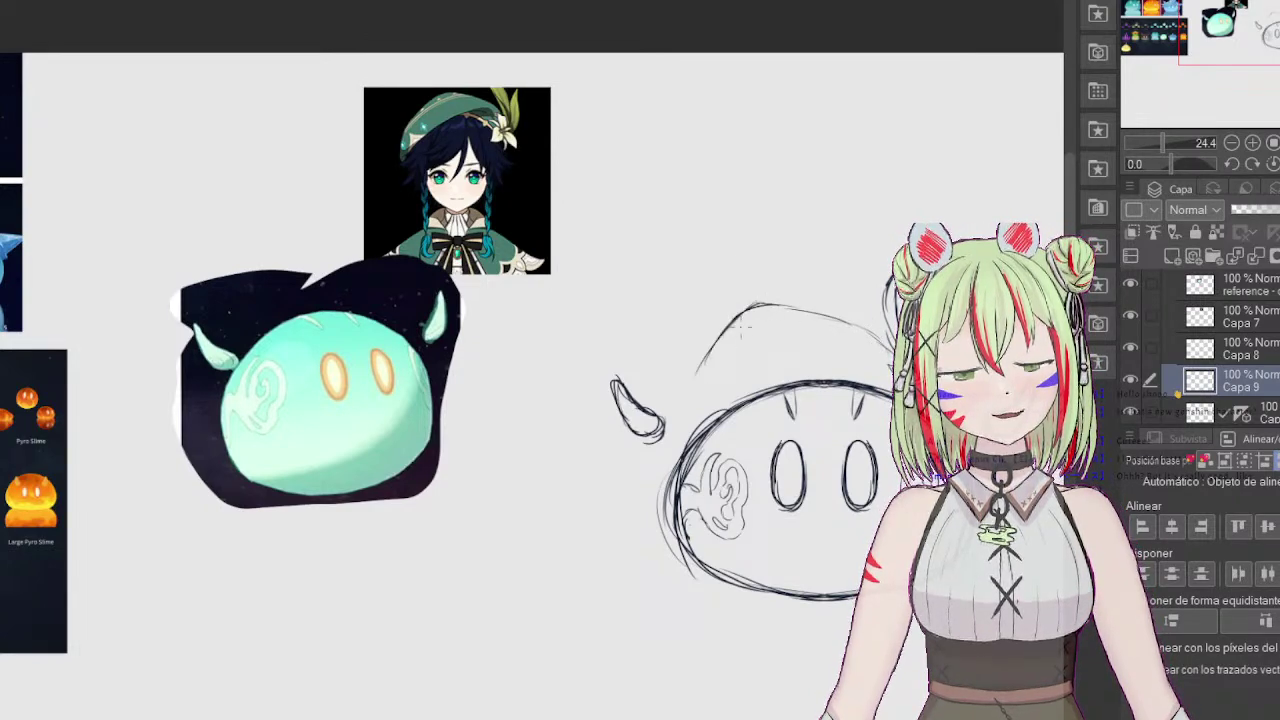
mouse_move(748, 312)
mouse_down()
mouse_move(682, 440)
mouse_move(712, 446)
mouse_move(832, 374)
mouse_move(748, 426)
mouse_move(686, 400)
mouse_move(704, 350)
mouse_move(800, 300)
mouse_move(824, 308)
mouse_up()
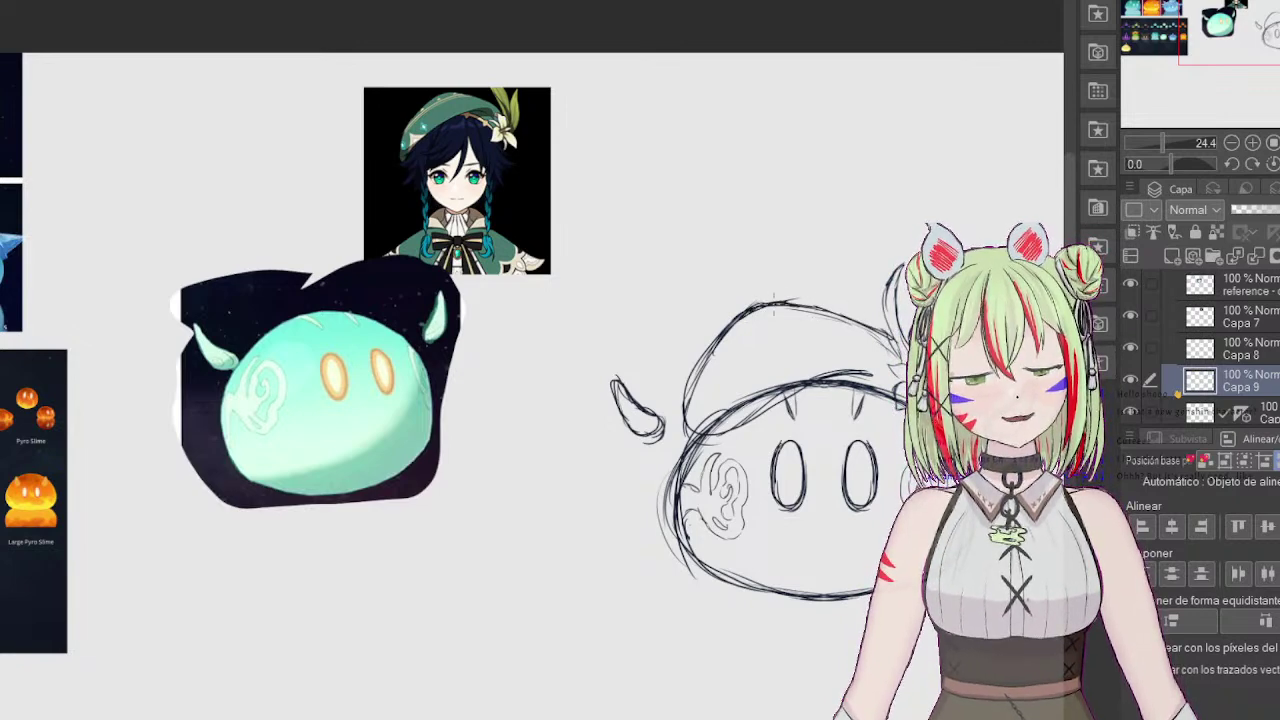
Step: Add the beret's sketched details: trim along the brim, a four-pointed star, and a curved band with dots near the crown
mouse_move(728, 340)
mouse_down()
mouse_move(692, 405)
mouse_move(712, 437)
mouse_move(730, 428)
mouse_move(738, 393)
mouse_move(780, 402)
mouse_move(724, 416)
mouse_move(719, 431)
mouse_up()
mouse_move(734, 395)
mouse_down()
mouse_move(775, 398)
mouse_move(768, 388)
mouse_up()
drag(768, 388, 771, 374)
drag(692, 390, 704, 420)
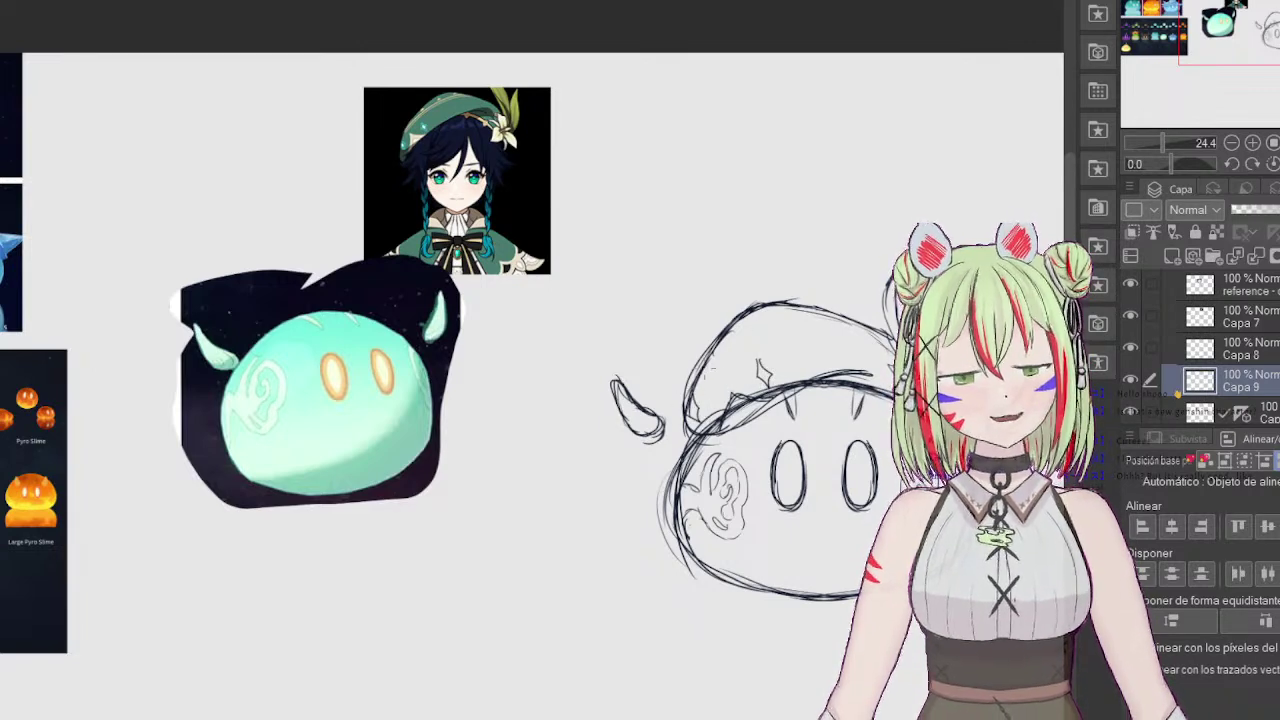
drag(733, 343, 830, 330)
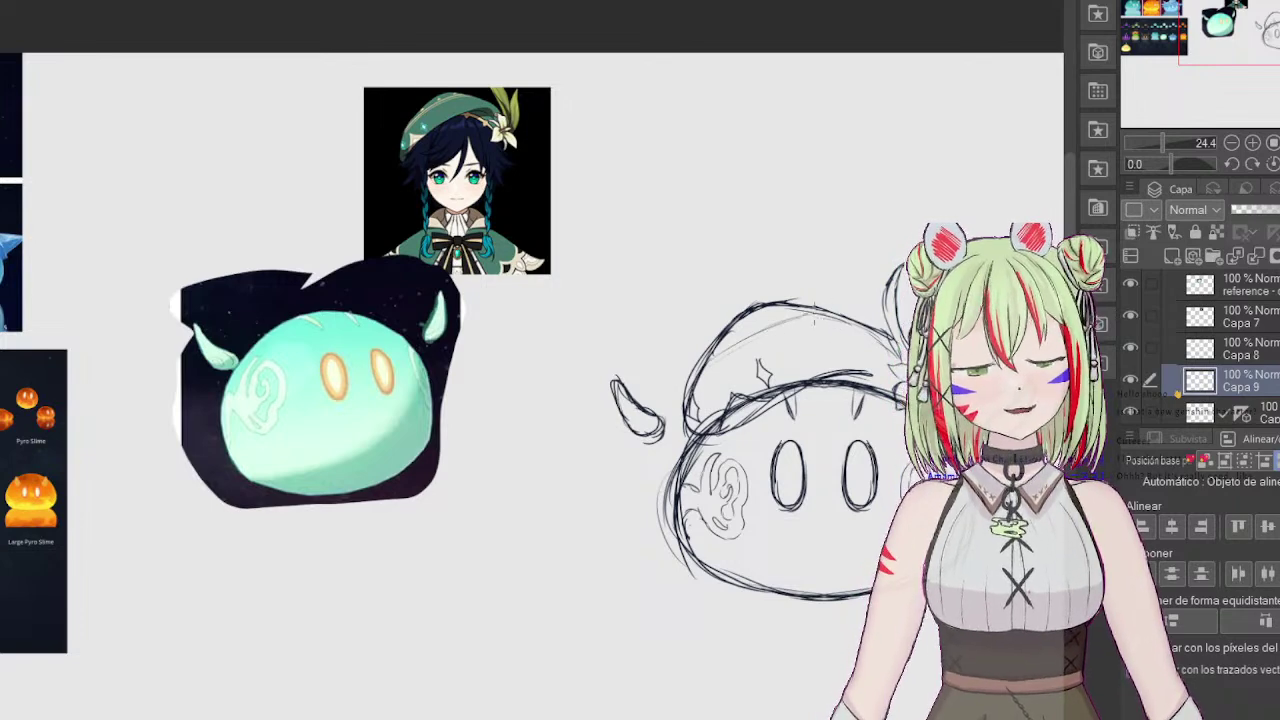
key(ctrl+z)
drag(714, 352, 814, 308)
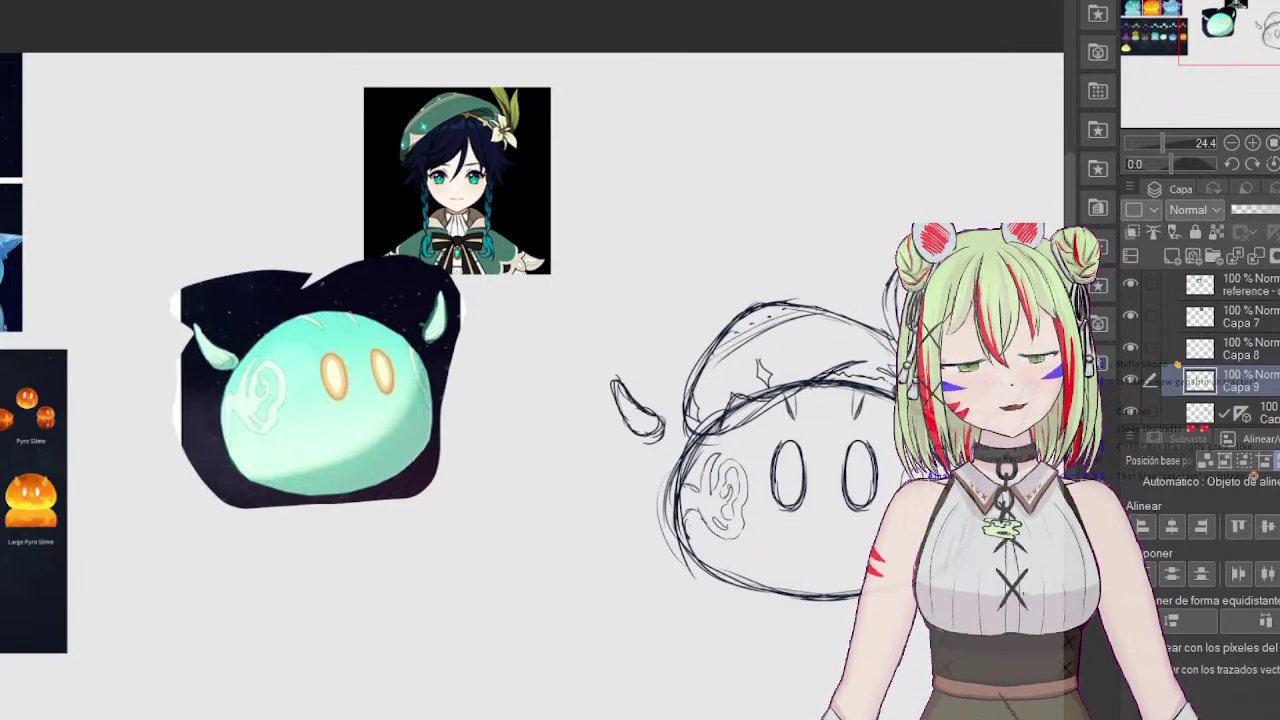
drag(1231, 38, 1240, 45)
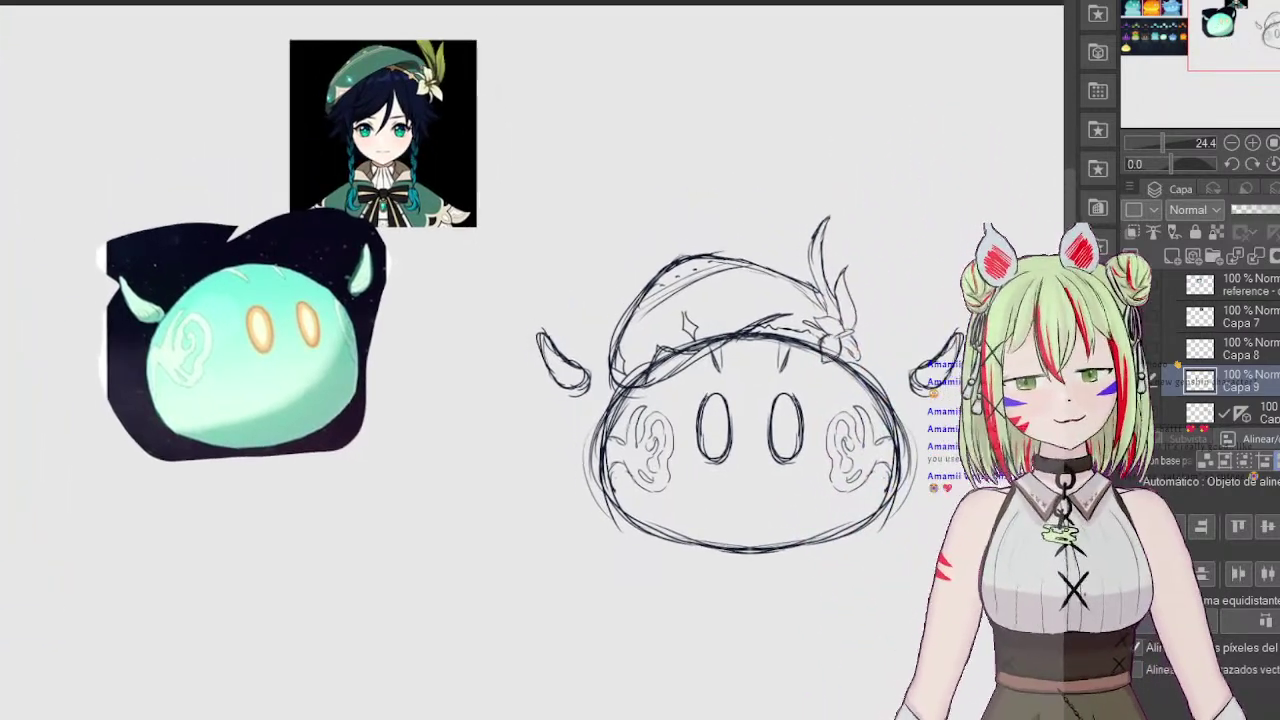
Step: On a new layer directly above the furina slime folder, paint the slime's upper body mint and its lower body pale mint
scroll(1230, 340, down, 1)
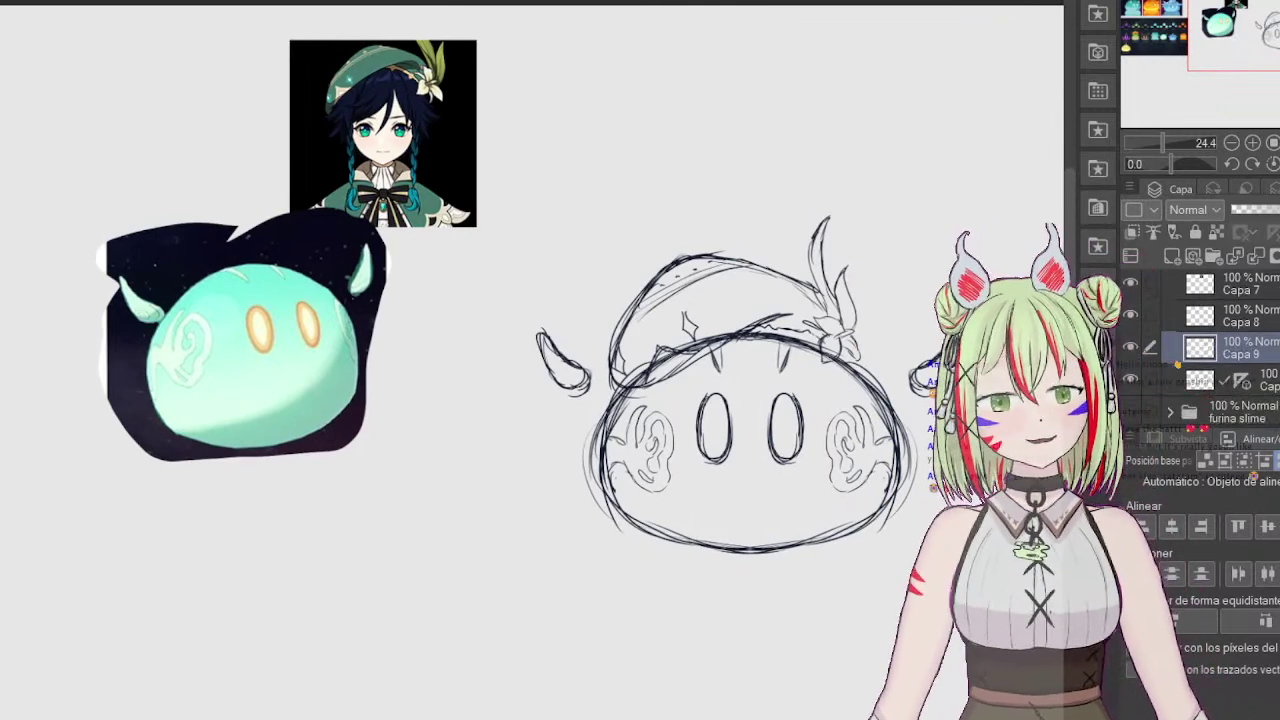
click(1262, 380)
click(1250, 411)
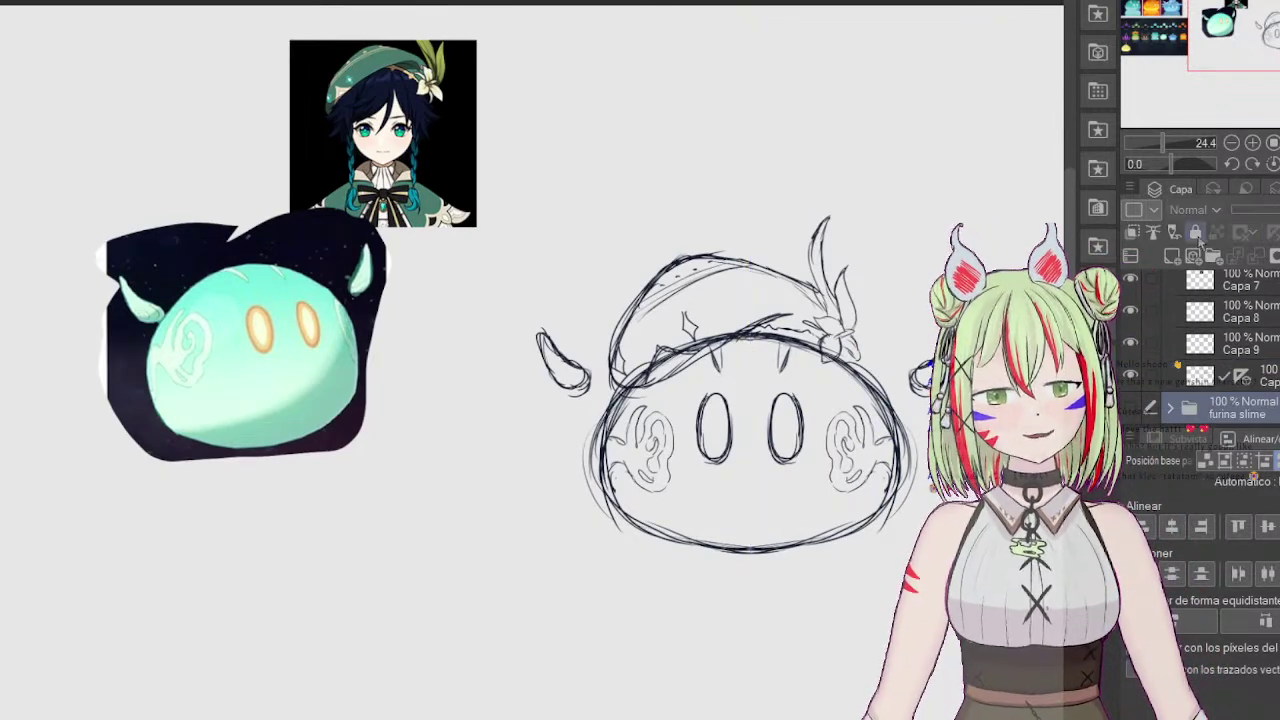
click(1173, 256)
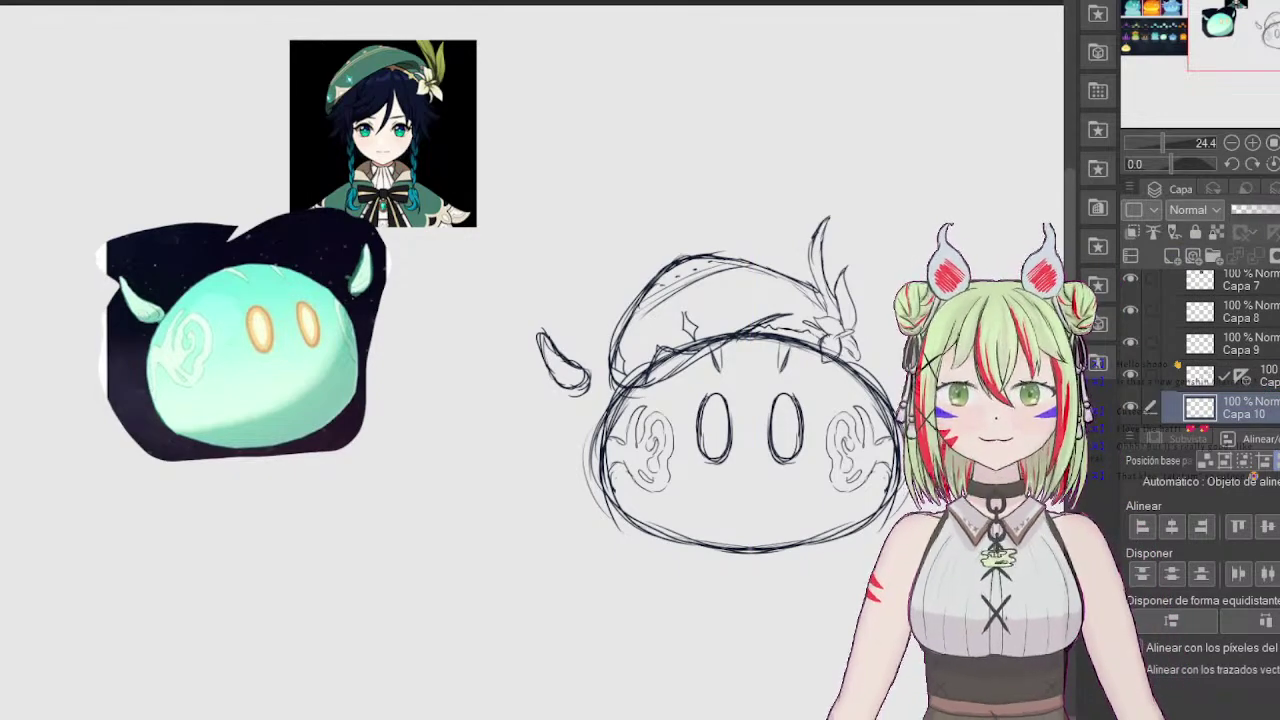
mouse_move(795, 365)
mouse_down()
mouse_move(685, 382)
mouse_move(758, 365)
mouse_move(640, 430)
mouse_move(650, 460)
mouse_move(780, 430)
mouse_move(820, 470)
mouse_move(823, 399)
mouse_move(797, 394)
mouse_move(760, 352)
mouse_up()
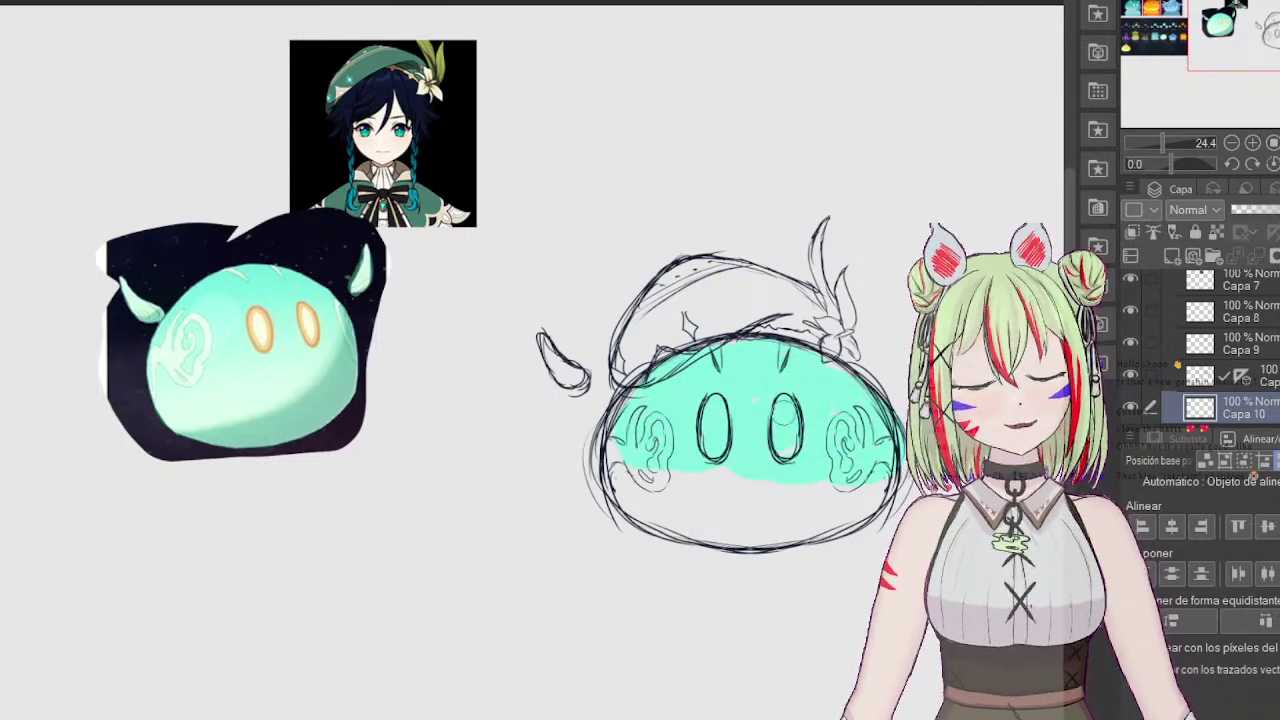
mouse_move(657, 440)
mouse_down()
mouse_move(630, 460)
mouse_move(720, 474)
mouse_move(858, 462)
mouse_up()
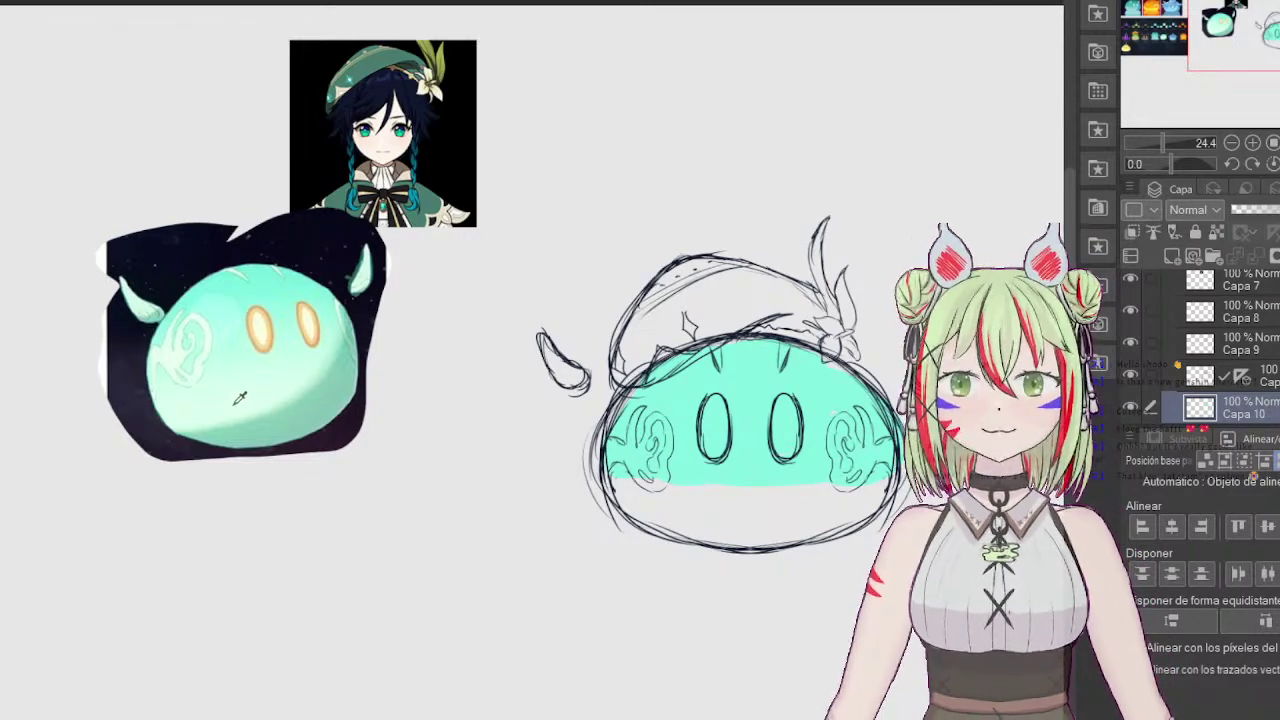
mouse_move(654, 494)
mouse_down()
mouse_move(688, 496)
mouse_move(688, 526)
mouse_move(728, 531)
mouse_move(763, 498)
mouse_move(786, 531)
mouse_move(855, 490)
mouse_up()
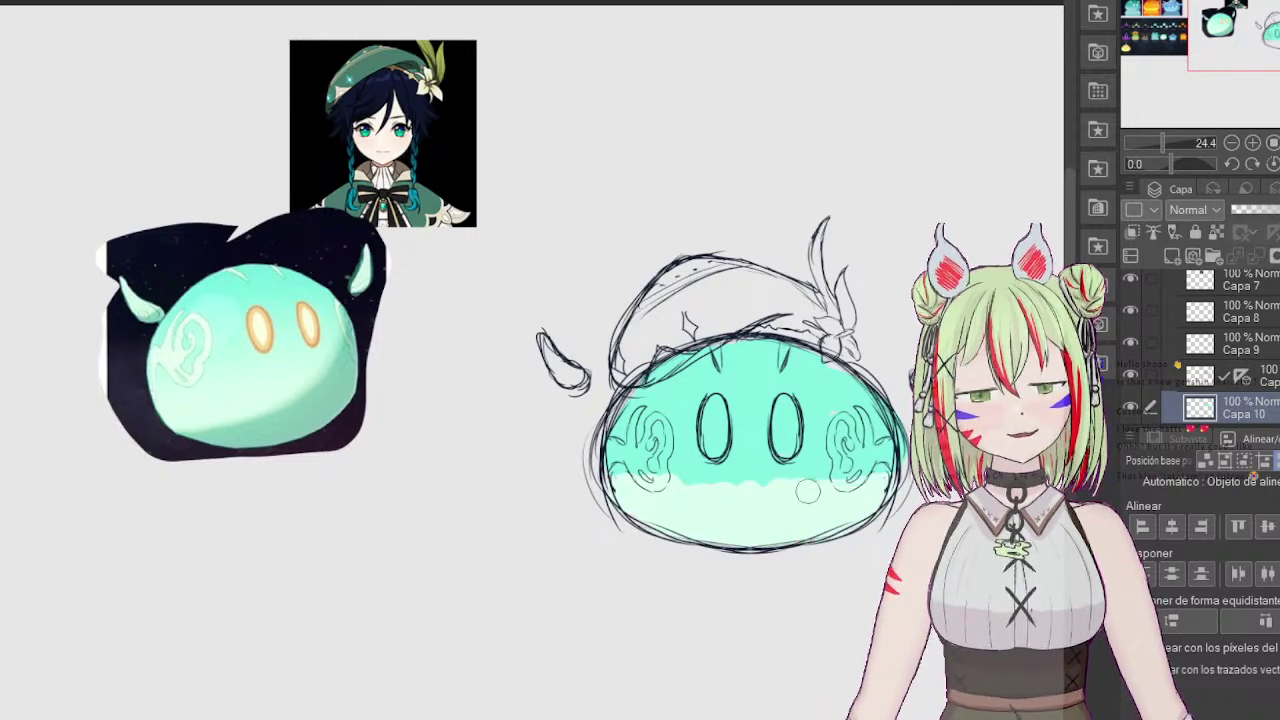
Step: Paint the cheek swirls pale mint and colour the floating horns in light mint tones
mouse_move(613, 447)
mouse_down()
mouse_move(644, 478)
mouse_move(641, 443)
mouse_move(659, 438)
mouse_move(658, 478)
mouse_up()
mouse_move(860, 410)
mouse_down()
mouse_move(862, 458)
mouse_move(840, 420)
mouse_move(842, 480)
mouse_move(861, 458)
mouse_up()
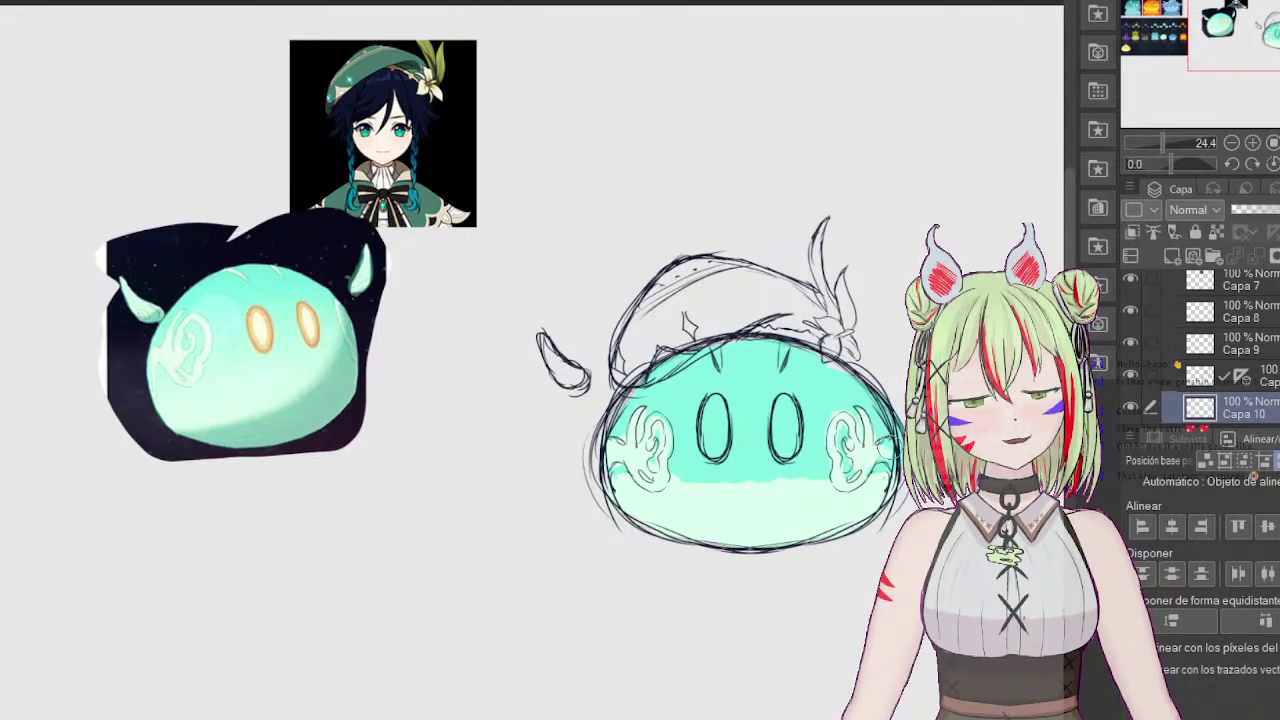
drag(551, 345, 574, 376)
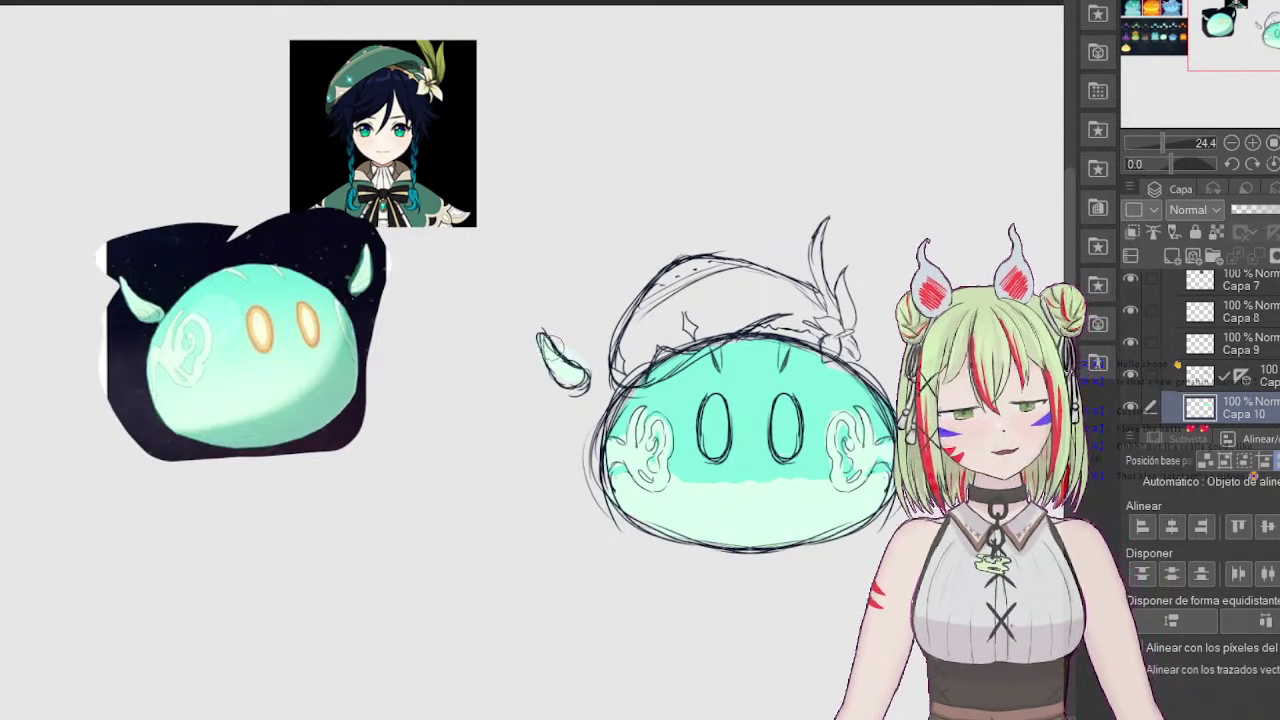
Step: Paint the beret dark green and its leaves olive green, using colours sampled from the Venti reference
alt+click(381, 64)
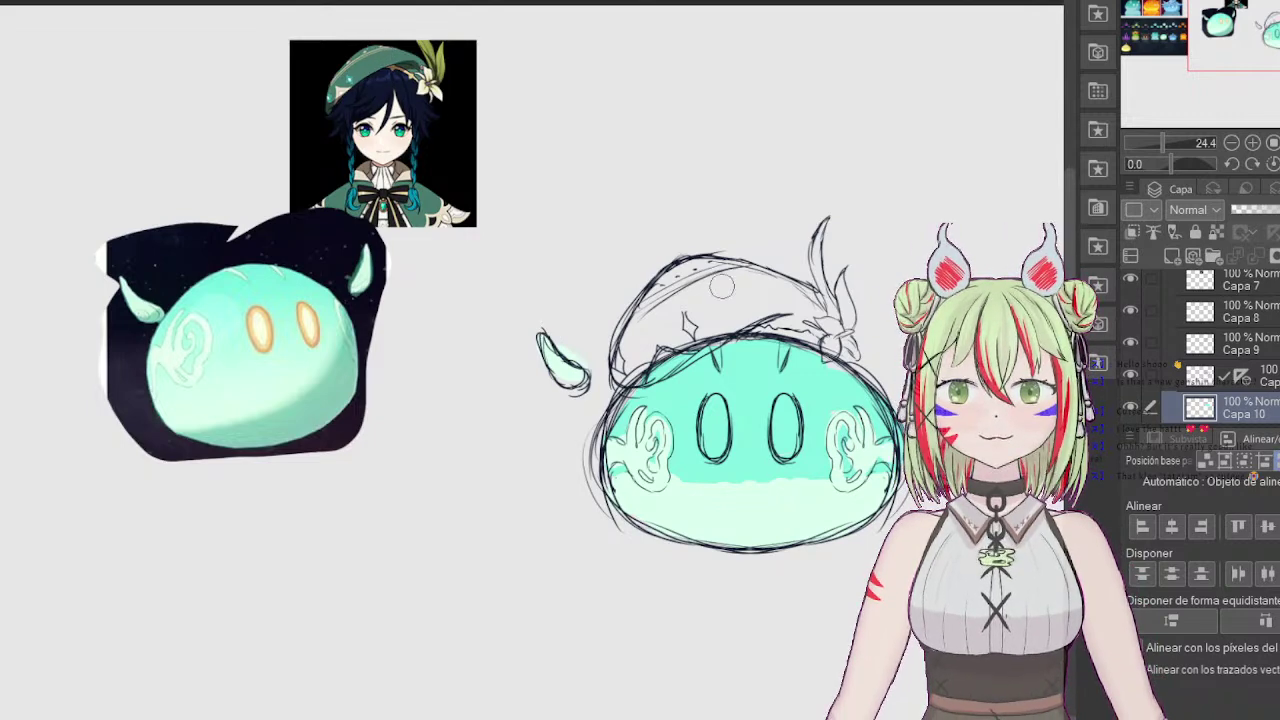
mouse_move(722, 285)
mouse_down()
mouse_move(665, 297)
mouse_move(630, 357)
mouse_move(700, 318)
mouse_move(640, 380)
mouse_move(665, 325)
mouse_move(815, 318)
mouse_move(765, 275)
mouse_move(690, 265)
mouse_up()
alt+click(443, 55)
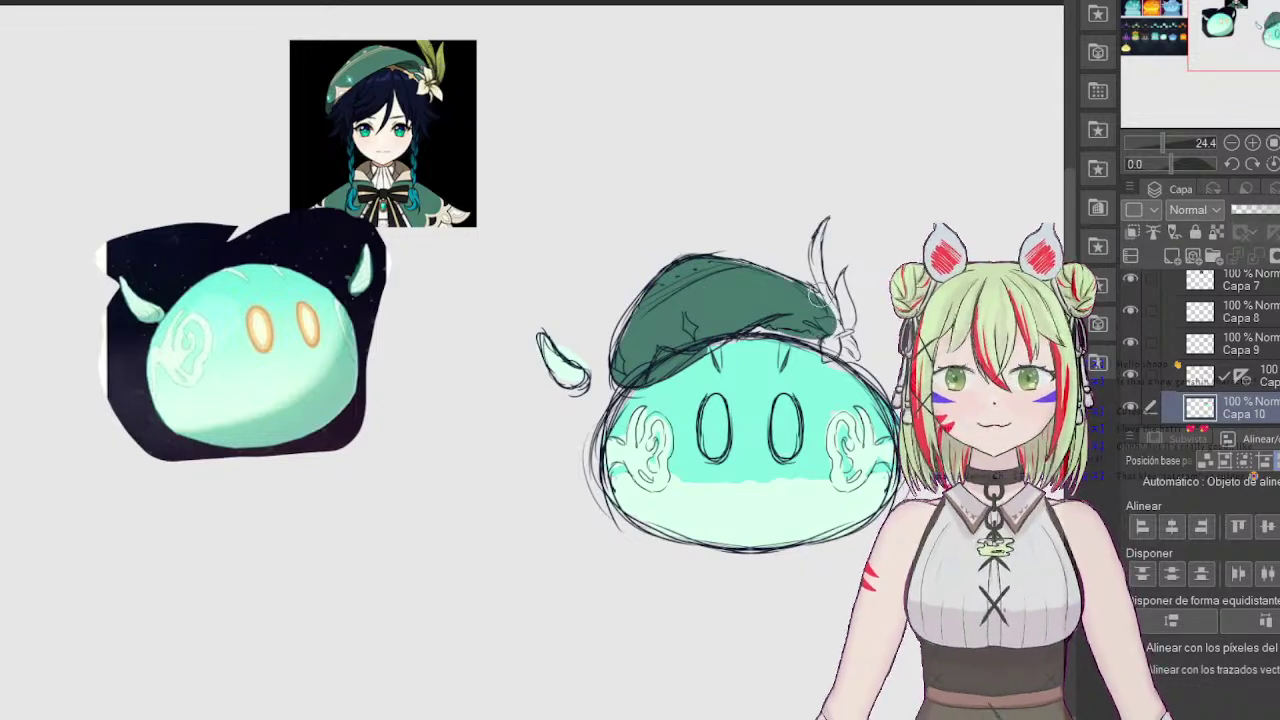
mouse_move(842, 292)
mouse_down()
mouse_move(848, 322)
mouse_move(820, 250)
mouse_move(826, 222)
mouse_up()
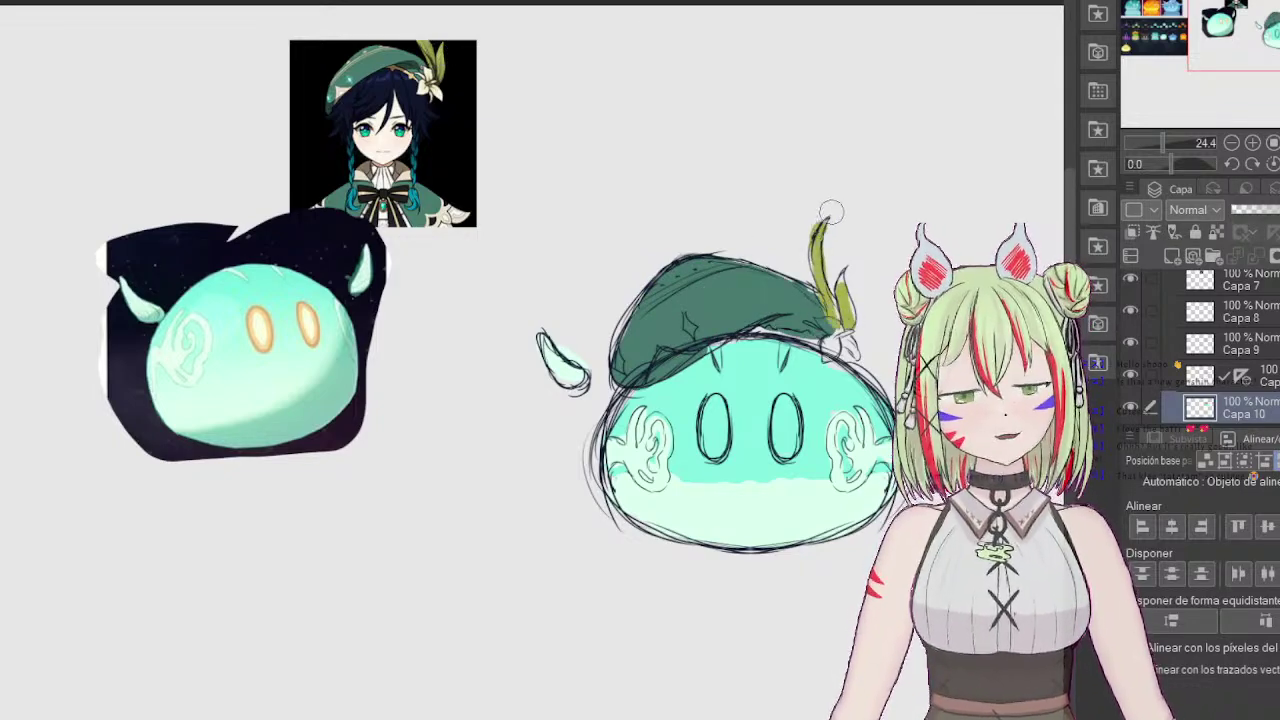
Step: Colour the beret's flower and trim cream from the reference, and fill both of the slime's eyes with deep green
alt+click(428, 84)
drag(838, 346, 820, 325)
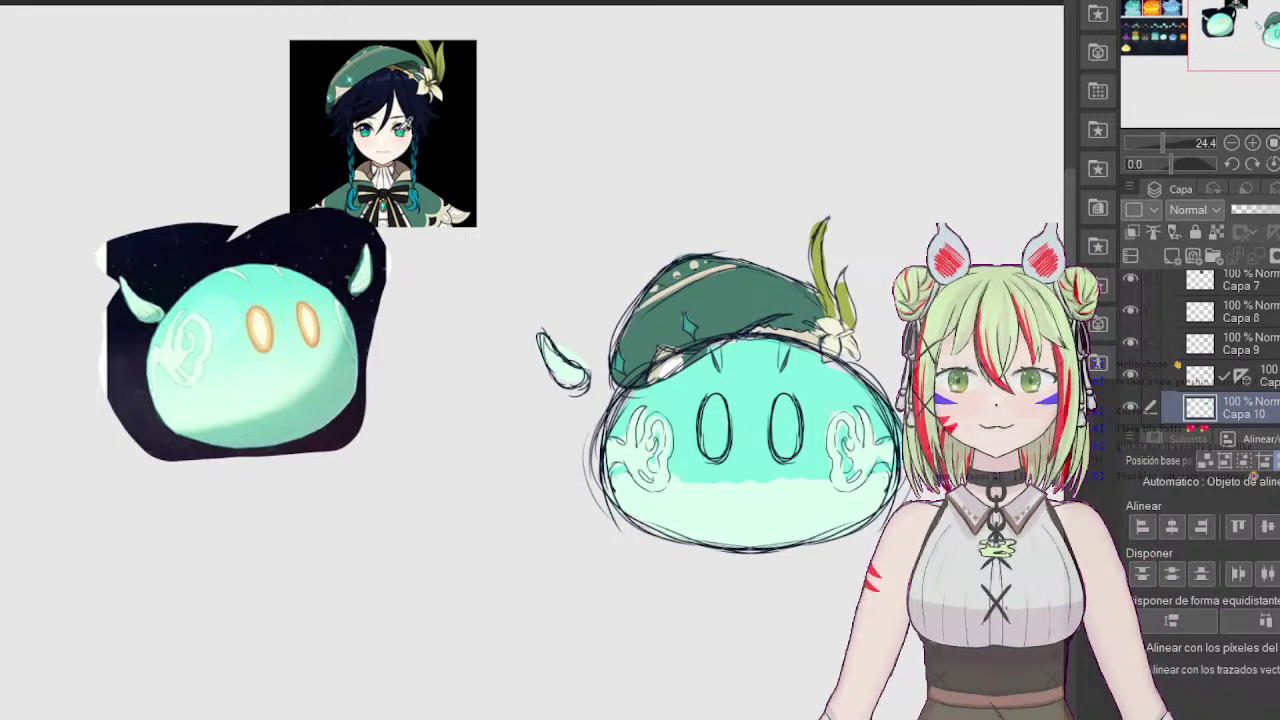
click(785, 418)
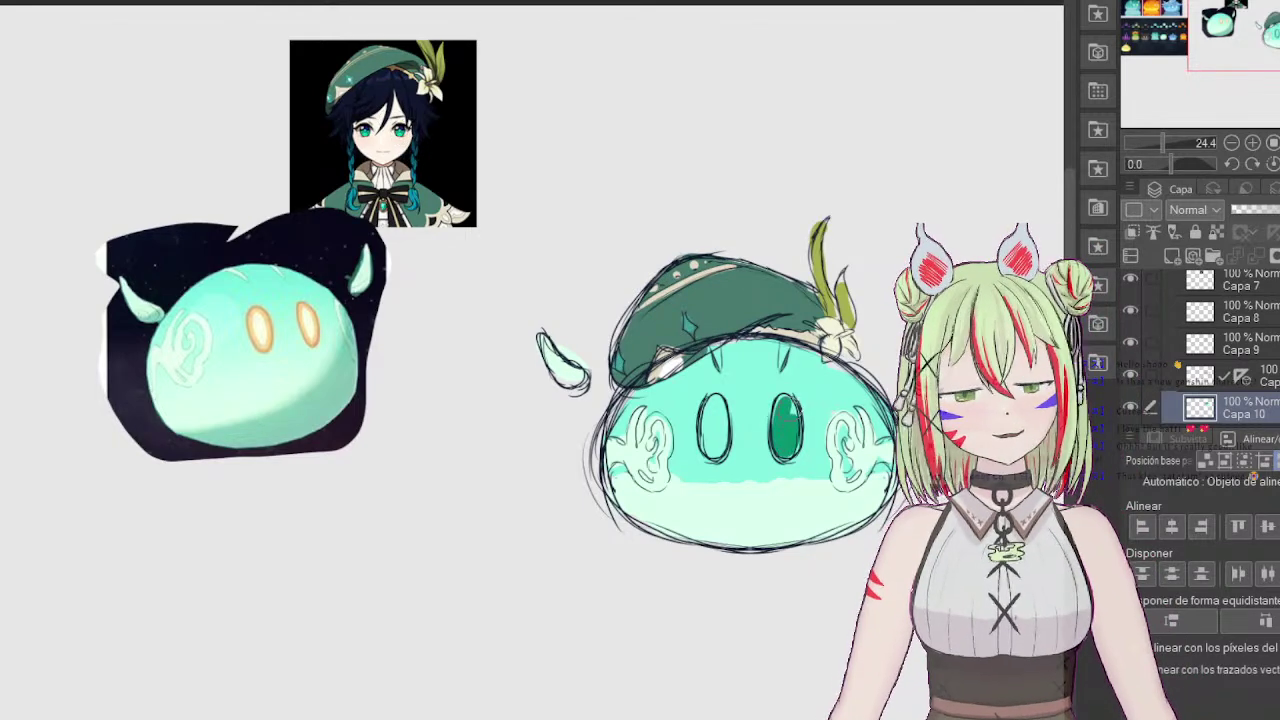
click(714, 404)
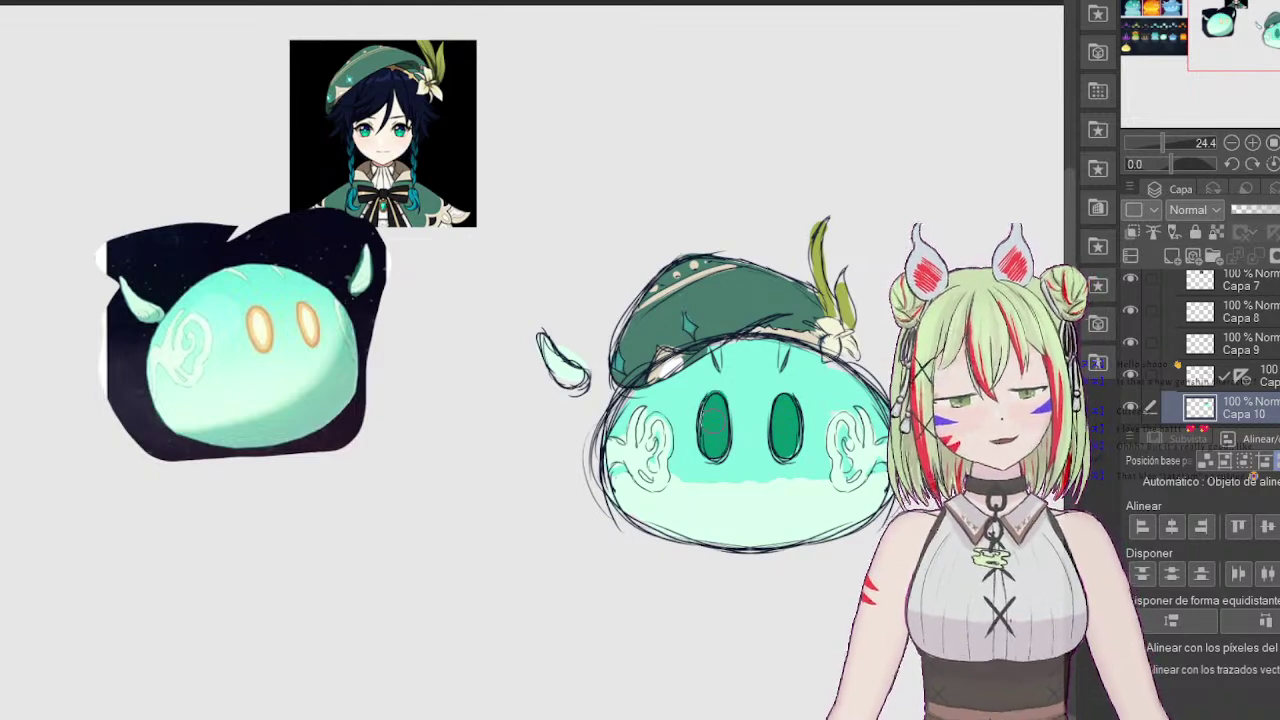
Step: Transform the beret sketch on Capa 9, enlarging it slightly and rotating it a little clockwise over the slime's head
drag(1163, 144, 1163, 144)
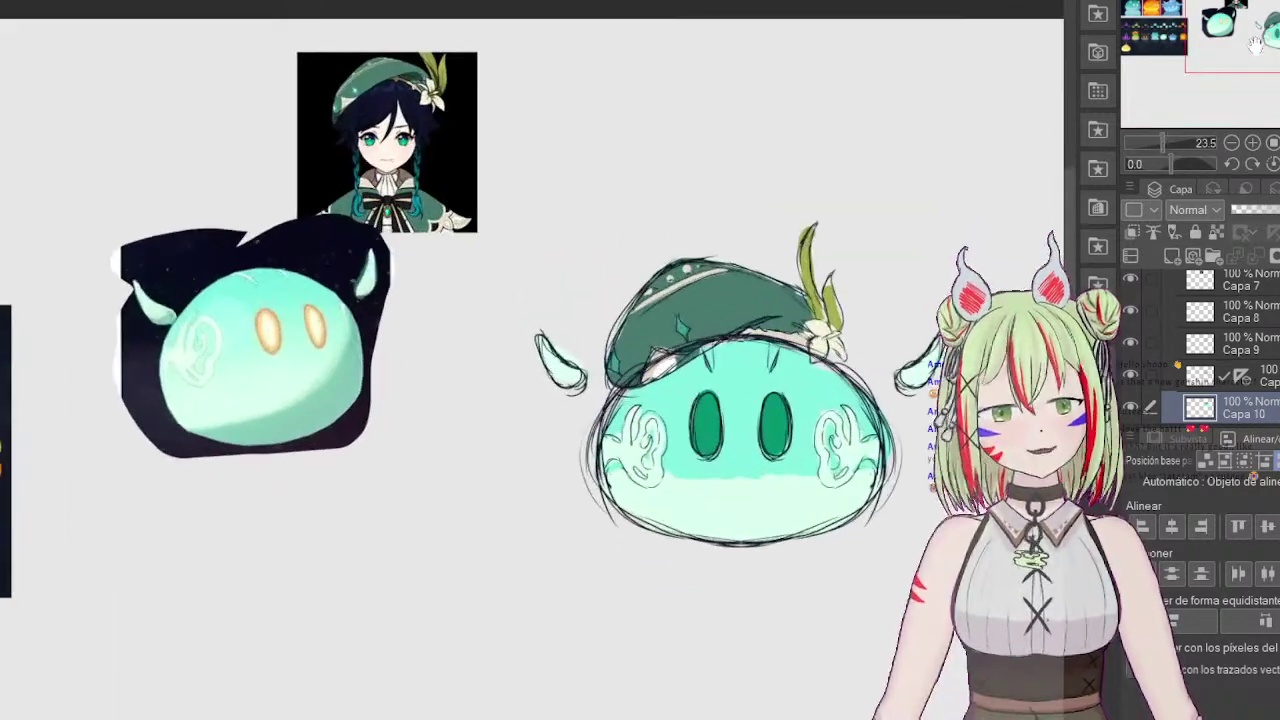
drag(1230, 2, 1238, 4)
click(1250, 344)
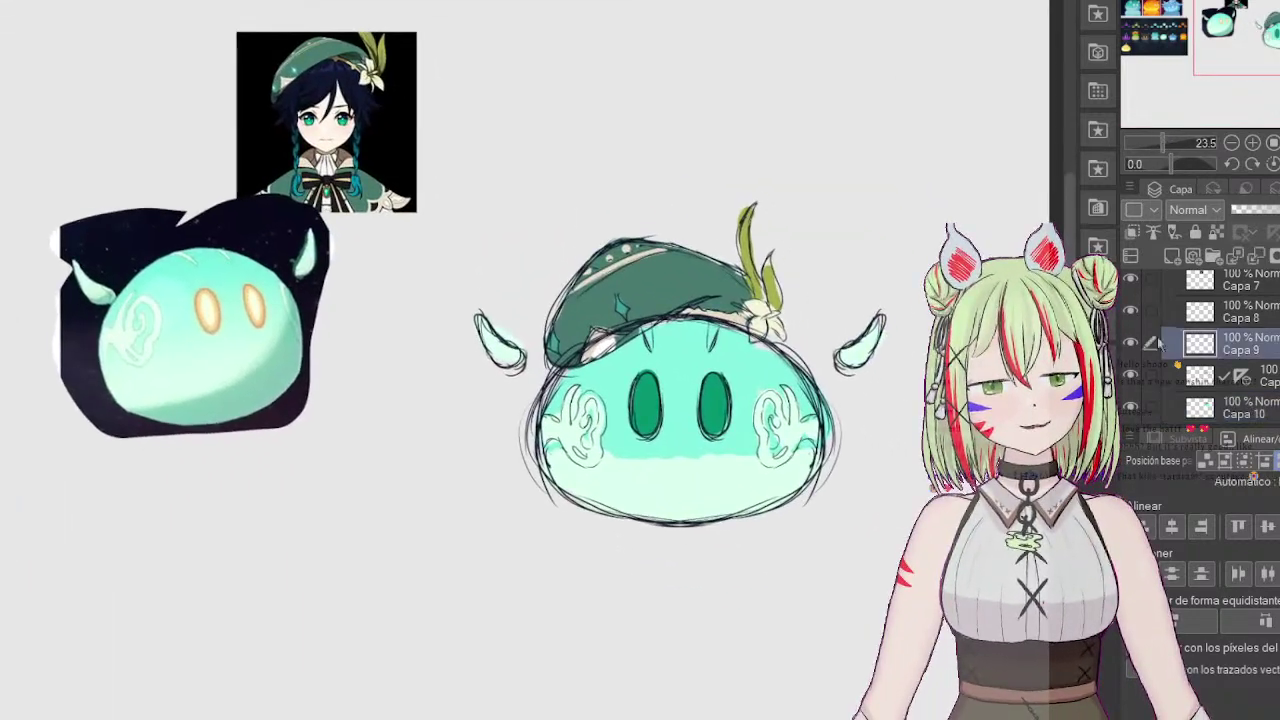
click(1131, 343)
click(1131, 343)
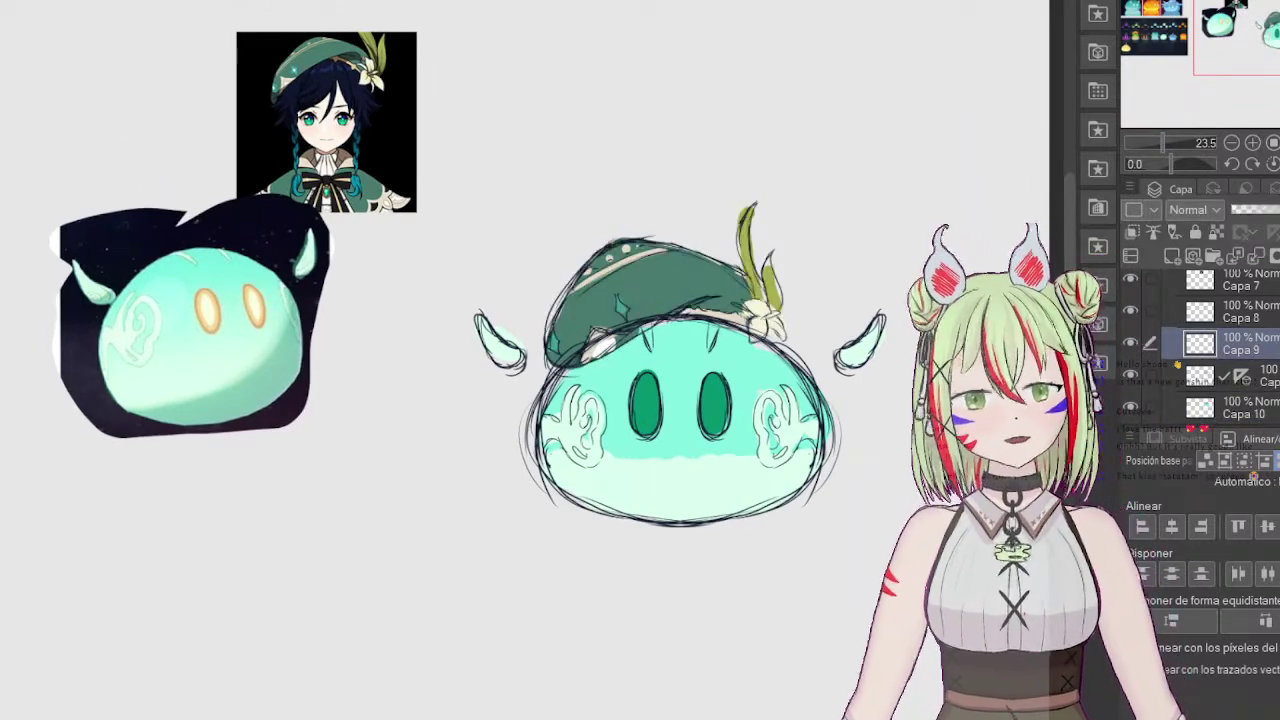
key(ctrl+t)
drag(787, 288, 804, 288)
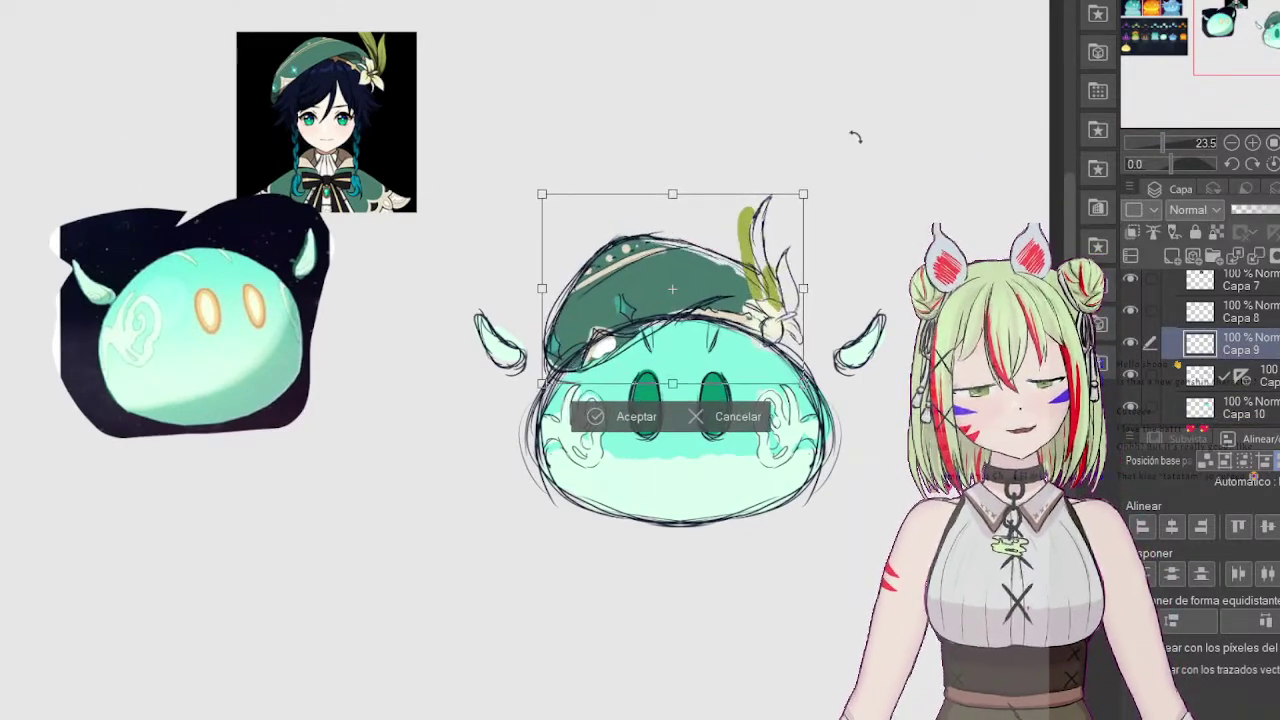
drag(848, 160, 834, 189)
mouse_move(788, 289)
mouse_down()
mouse_move(775, 288)
mouse_move(787, 287)
mouse_up()
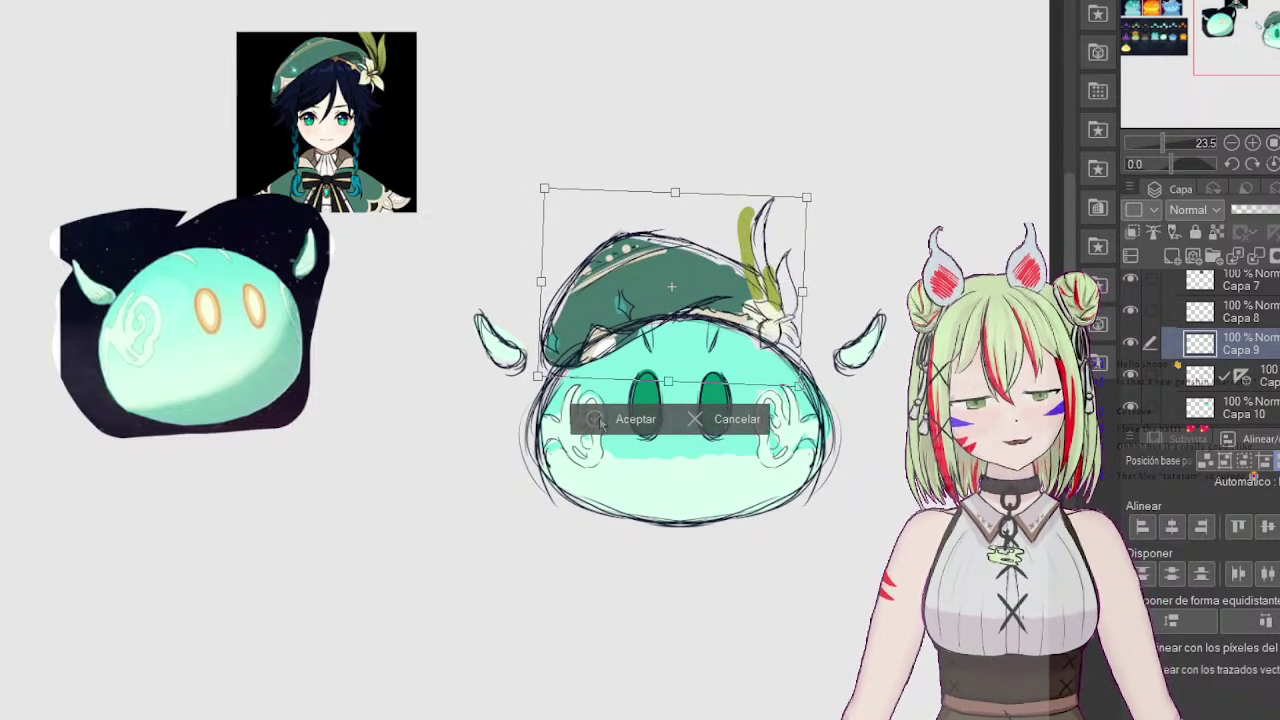
click(600, 422)
Step: On Capa 10, erase the misaligned leaf colour, adjust the beret and flower fills to the transformed sketch, and repaint the leaves yellow-green
click(1235, 408)
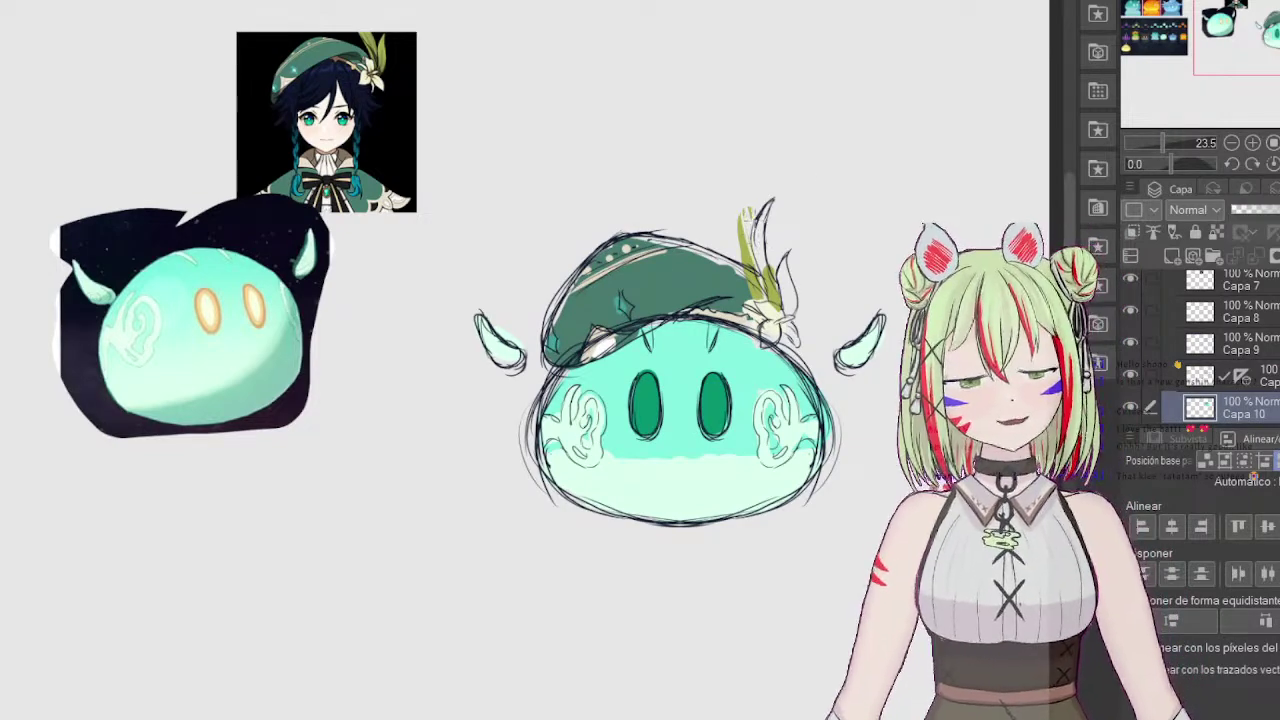
mouse_move(750, 264)
mouse_down()
mouse_move(740, 208)
mouse_move(765, 298)
mouse_move(754, 283)
mouse_move(774, 298)
mouse_up()
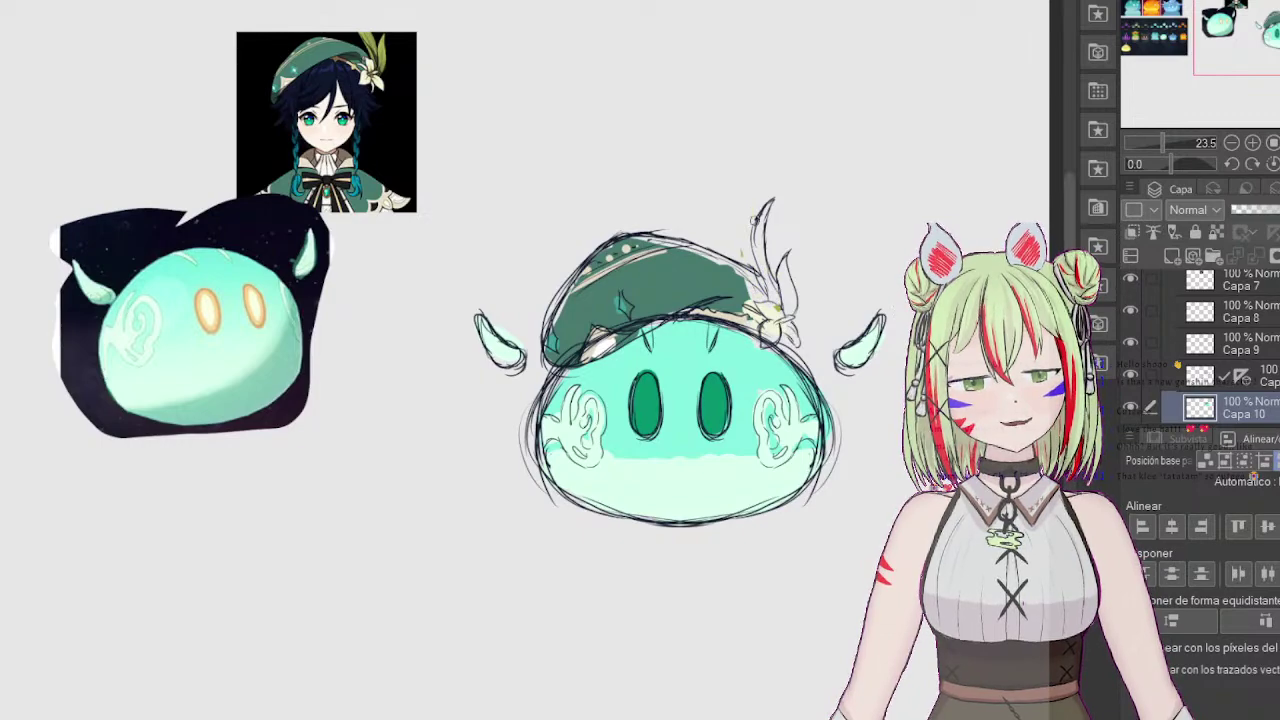
scroll(1242, 385, down, 2)
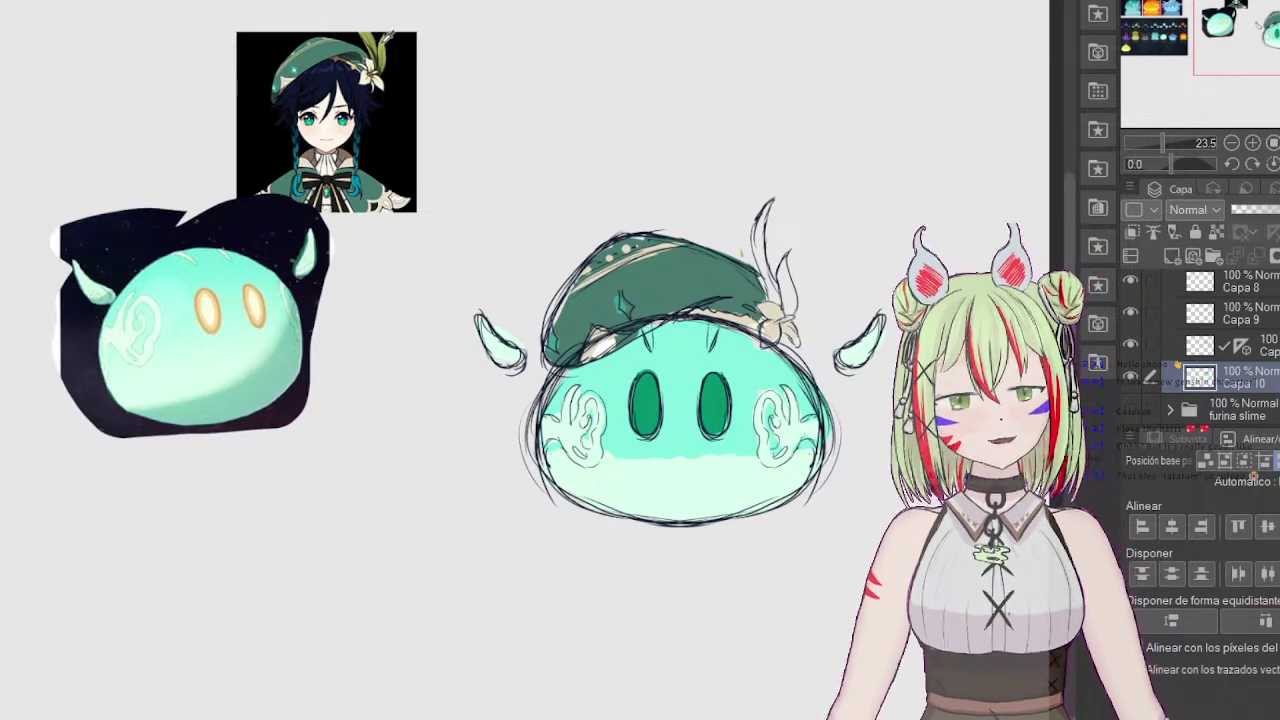
alt+click(379, 39)
mouse_move(758, 230)
mouse_down()
mouse_move(760, 264)
mouse_move(786, 303)
mouse_move(789, 218)
mouse_up()
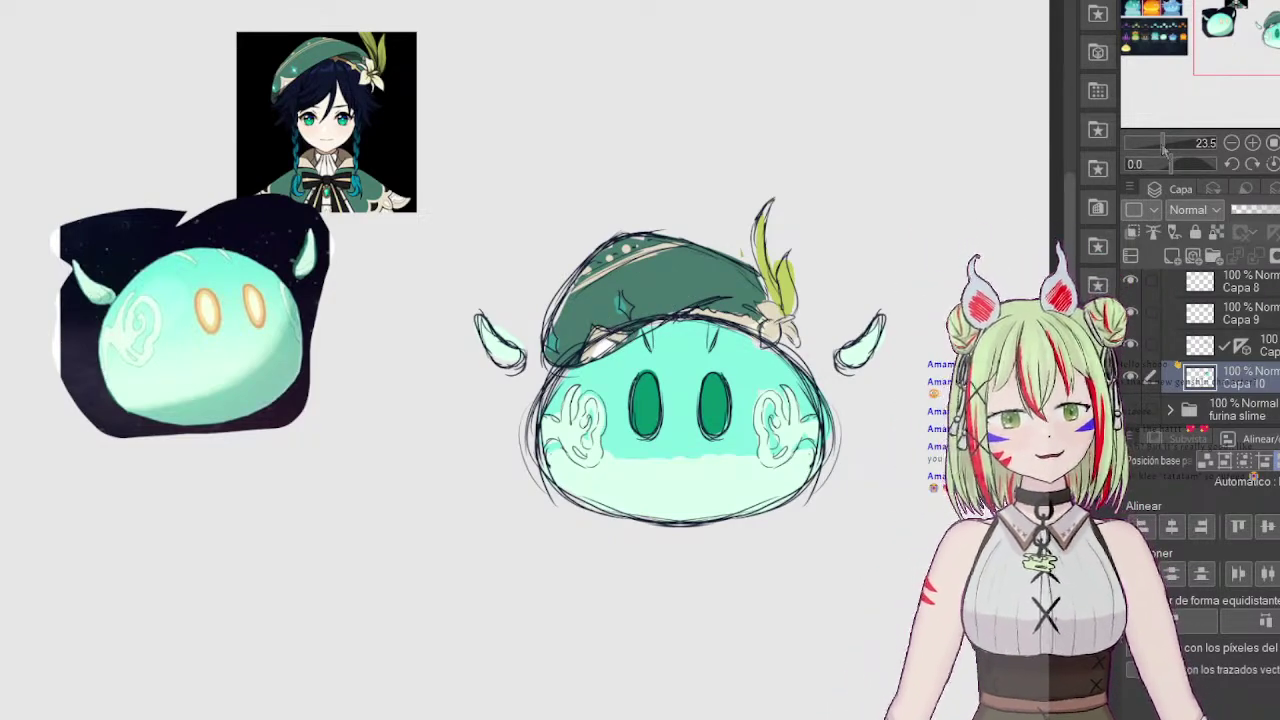
Step: Collapse the venti slime folder and create a new layer folder above it
drag(1162, 148, 1166, 145)
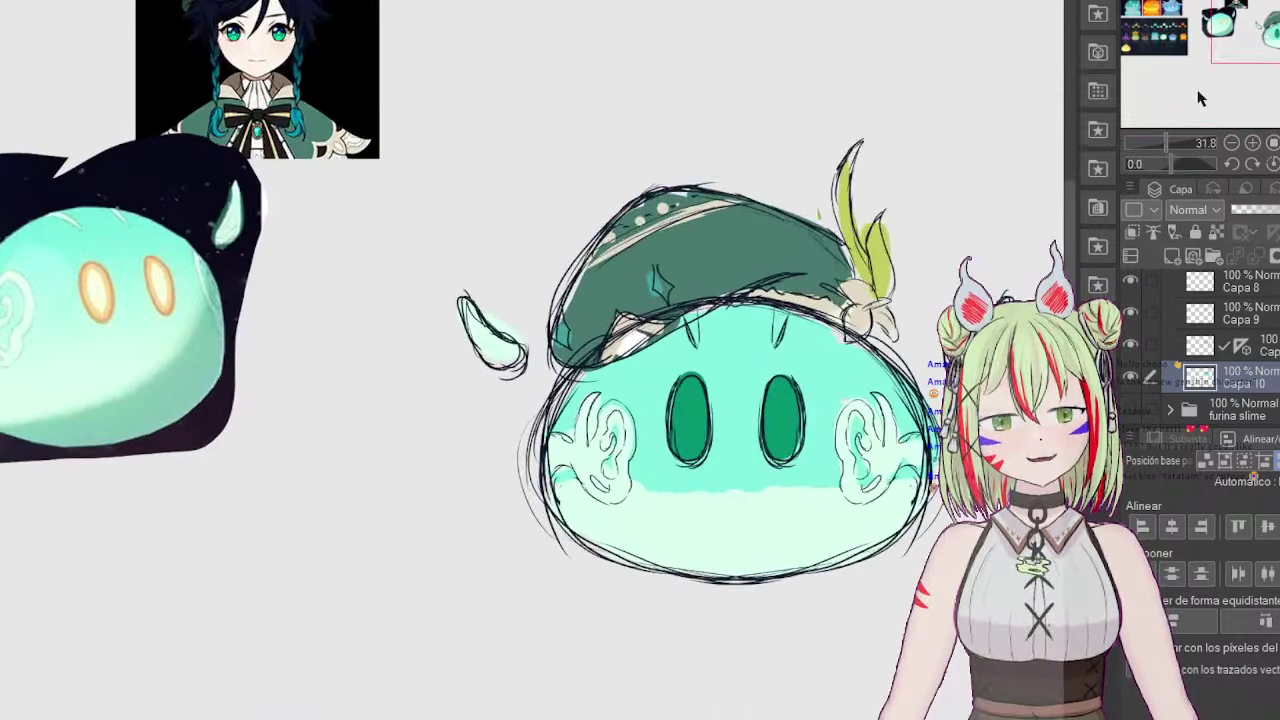
drag(1218, 26, 1266, 39)
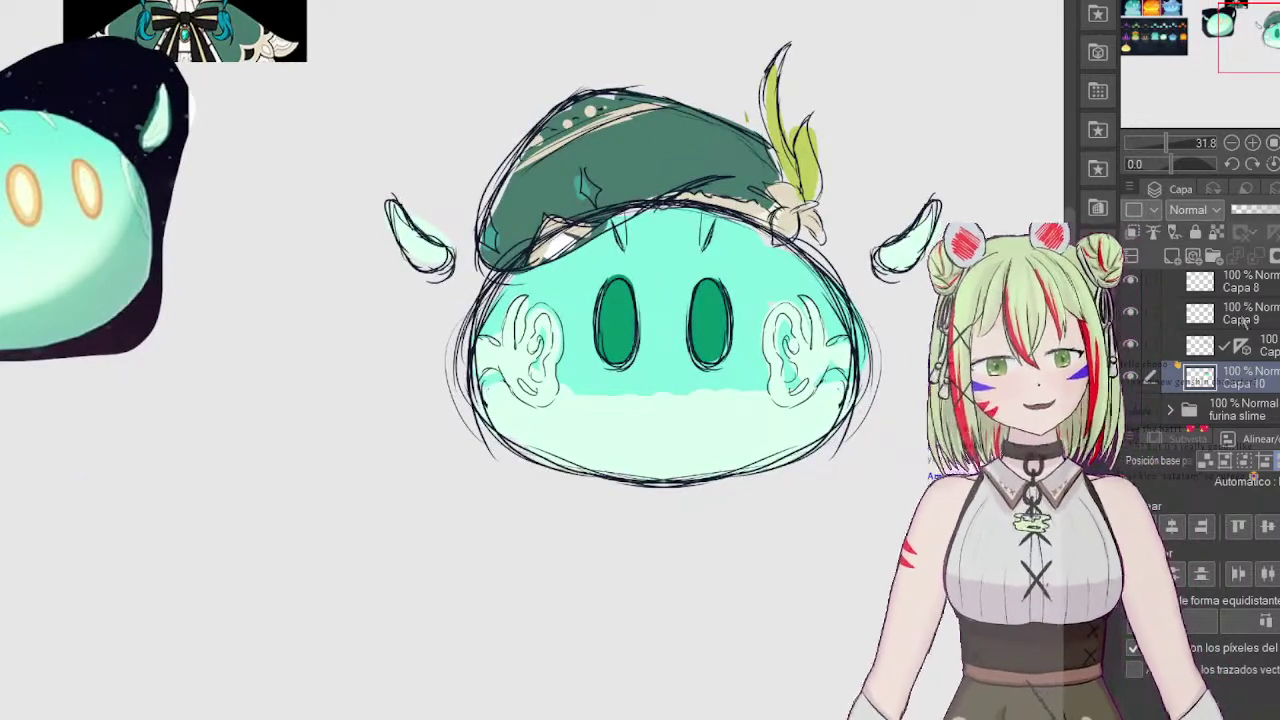
scroll(1230, 318, up, 4)
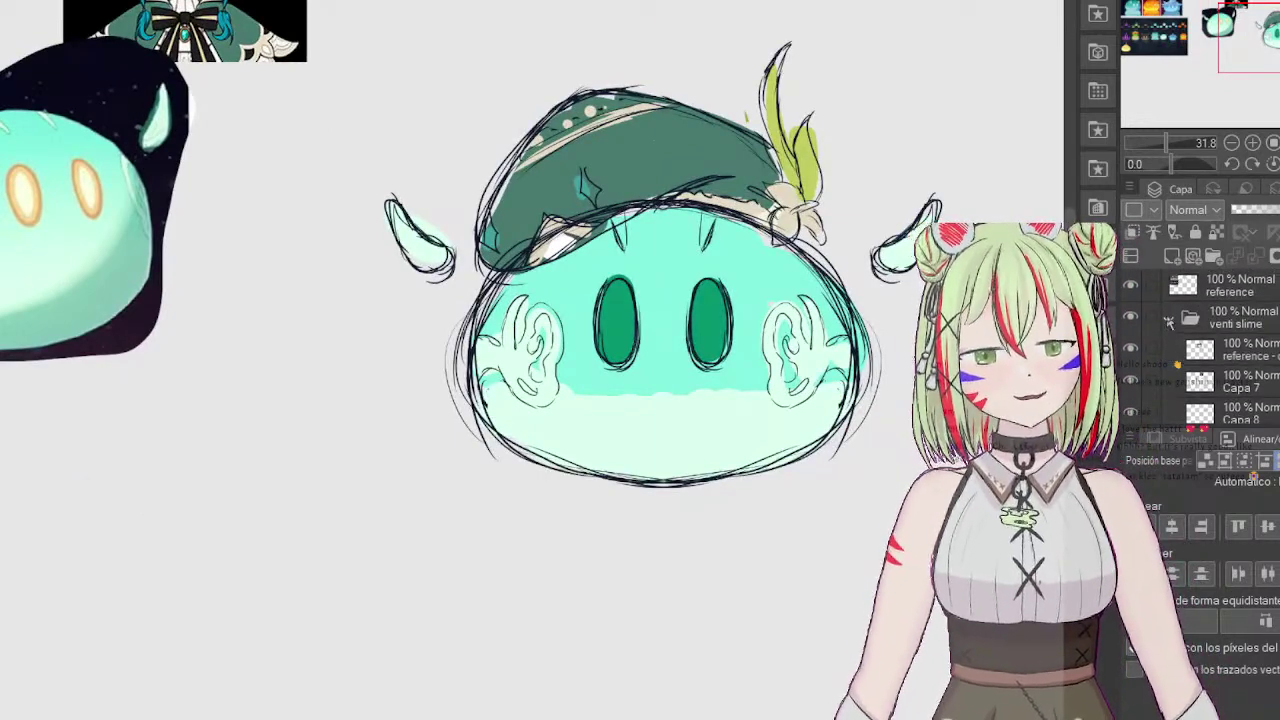
click(1170, 318)
click(1213, 256)
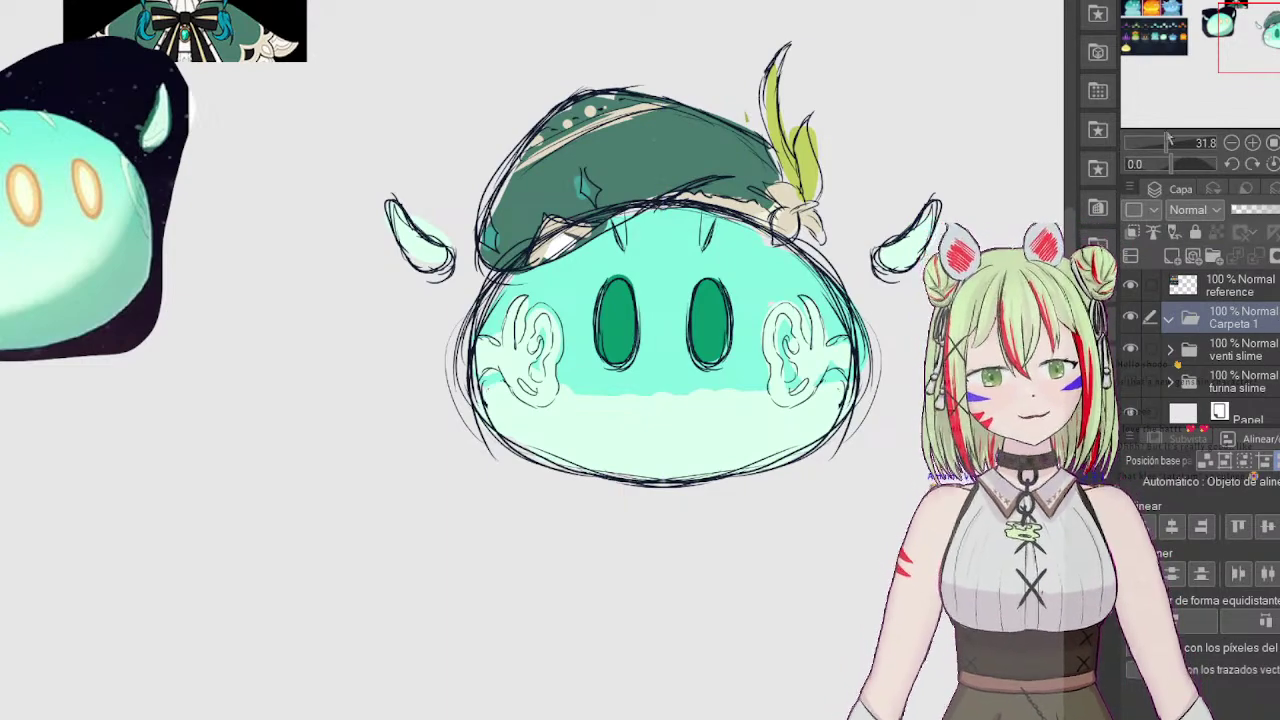
Step: Hide the venti slime folder and select the reference layer with the slime images
drag(1168, 142, 1161, 142)
drag(1270, 57, 1170, 22)
click(1131, 349)
click(1256, 286)
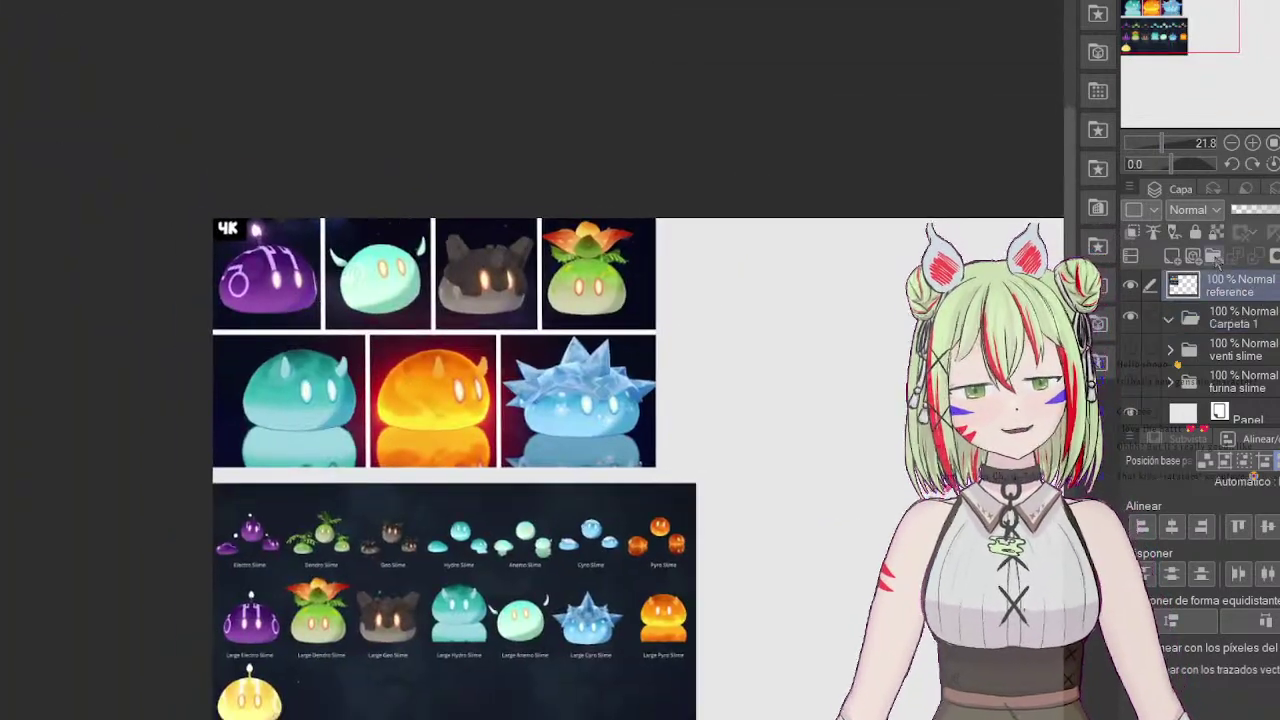
Step: Copy the dark horned Geo slime from the reference sheet onto its own layer and move it to the empty canvas area
mouse_move(508, 222)
mouse_down()
mouse_move(540, 229)
mouse_move(538, 294)
mouse_move(515, 315)
mouse_move(444, 308)
mouse_move(437, 244)
mouse_move(455, 215)
mouse_move(508, 222)
mouse_up()
click(537, 354)
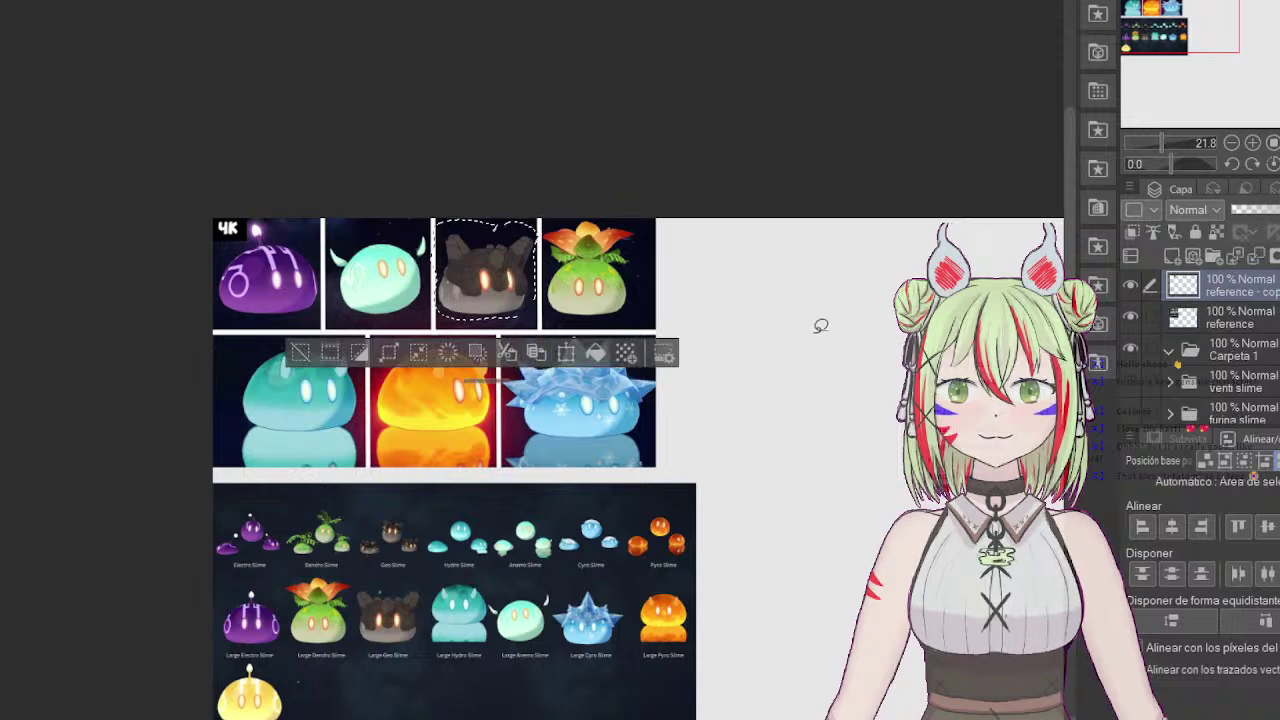
click(566, 353)
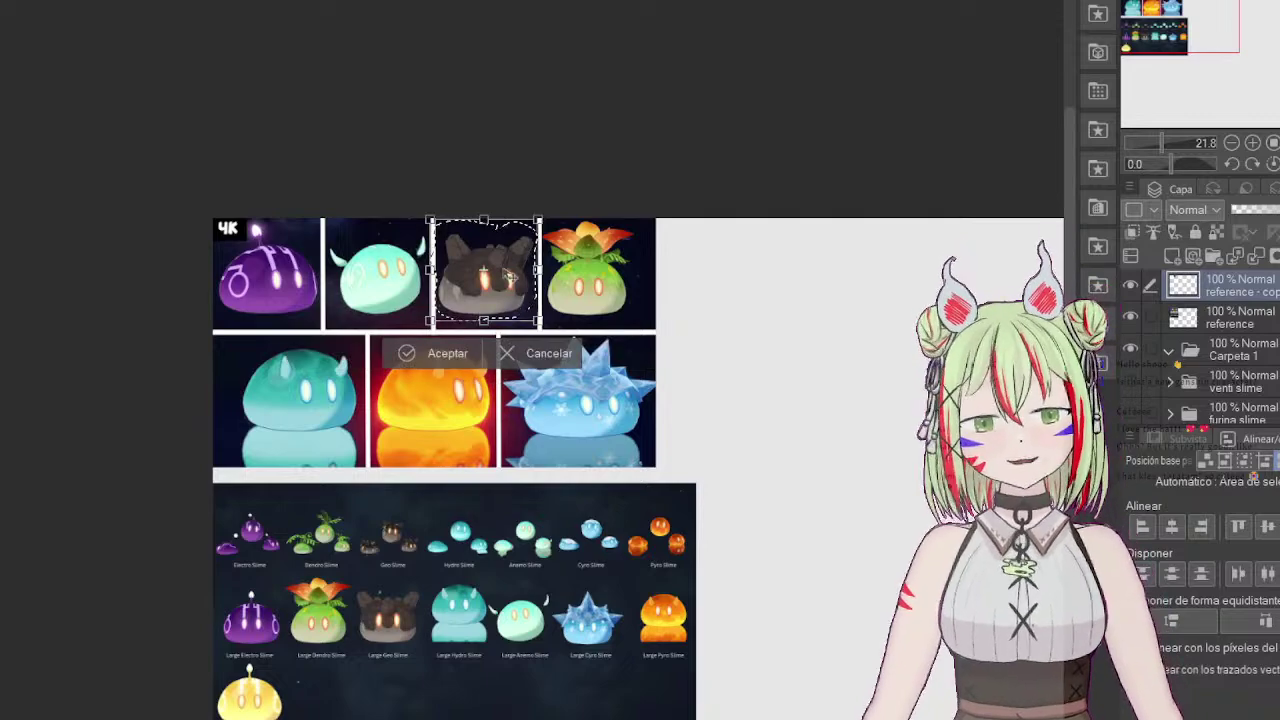
drag(511, 275, 980, 512)
drag(1204, 33, 1258, 53)
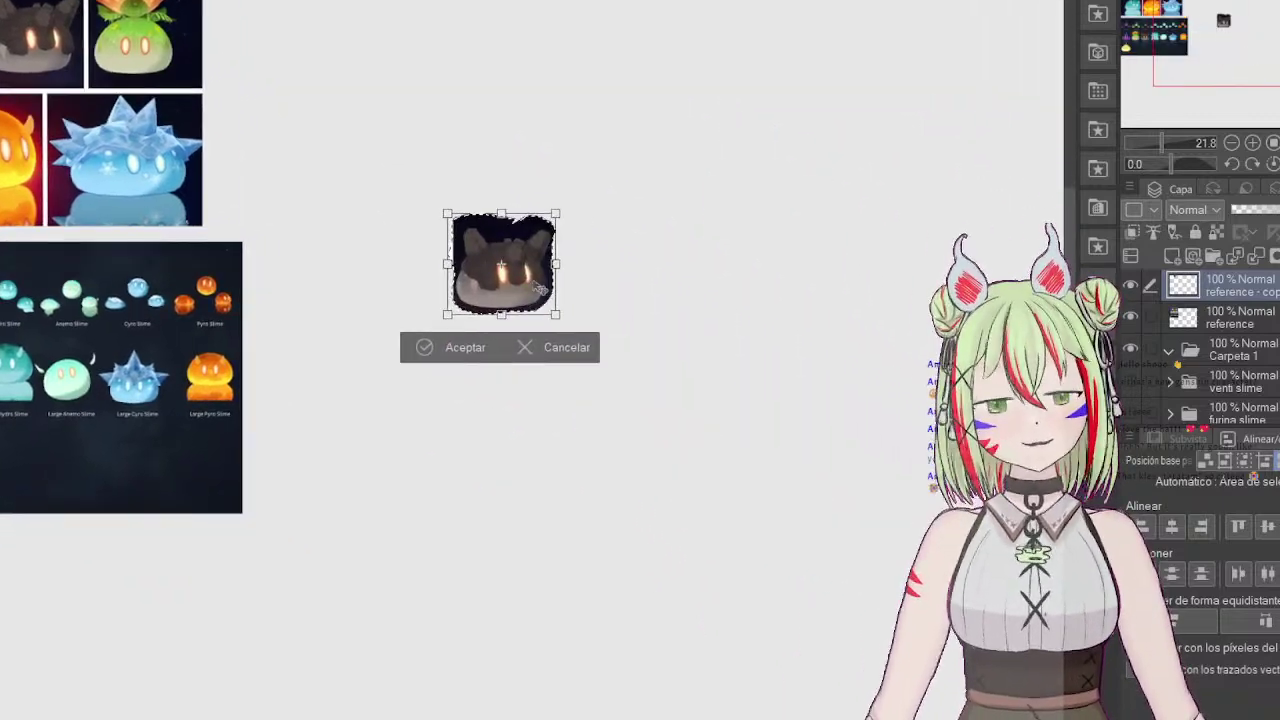
Step: Enlarge the copied Geo slime picture to more than twice its size, apply the transform and clear the selection
drag(529, 280, 646, 299)
drag(677, 334, 771, 461)
drag(668, 398, 648, 386)
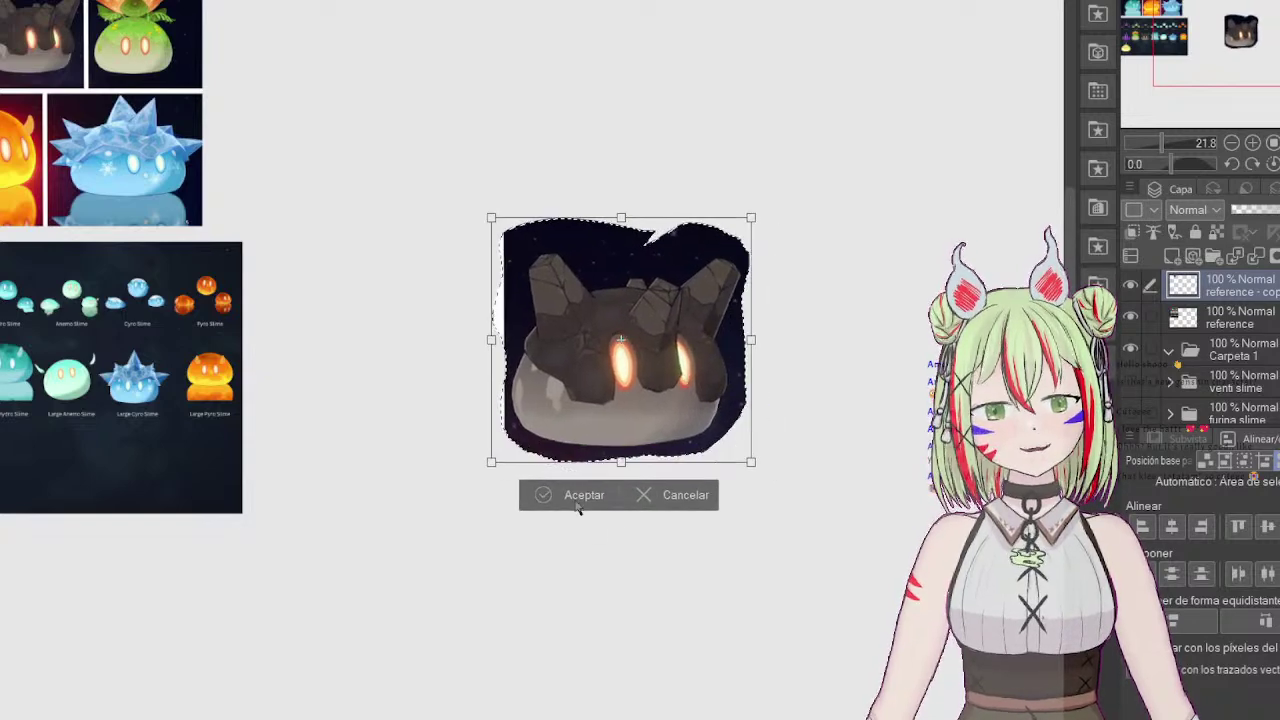
click(583, 496)
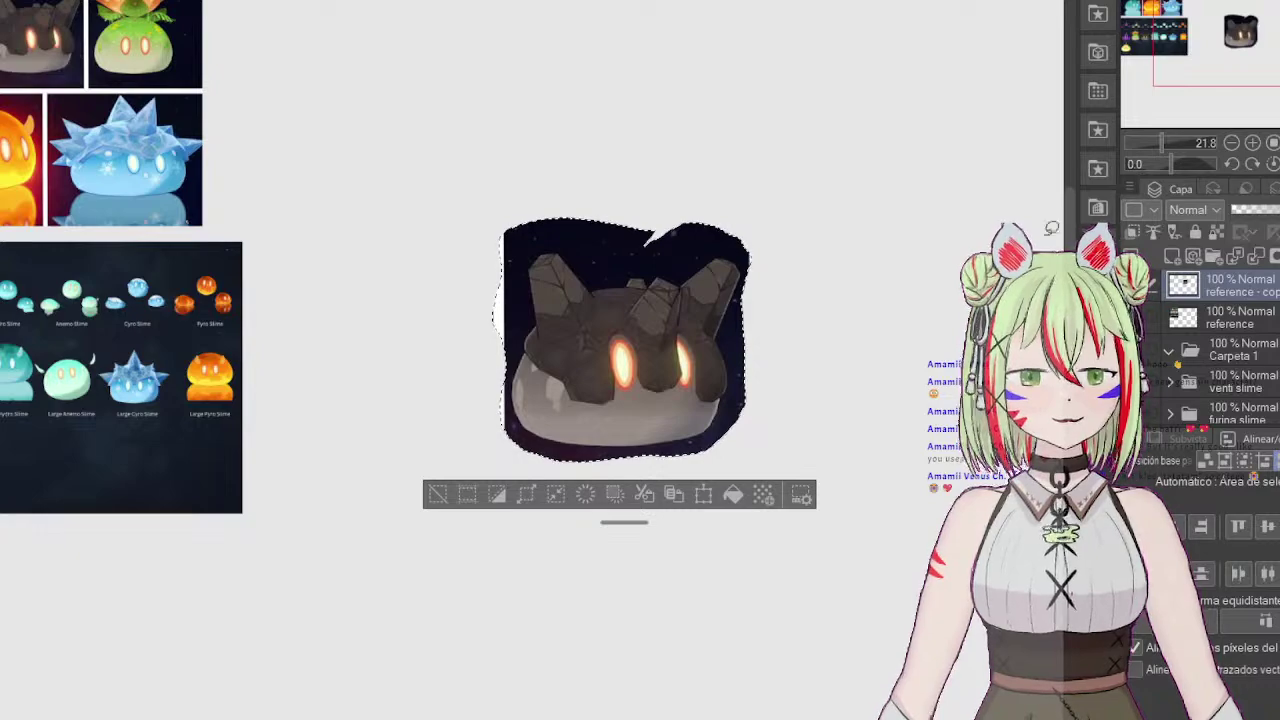
click(438, 494)
Step: Add the Zhongli portrait on a new layer, Capa 11, and place it just above the enlarged Geo slime picture
key(ctrl+shift+n)
scroll(279, 177, down, 2)
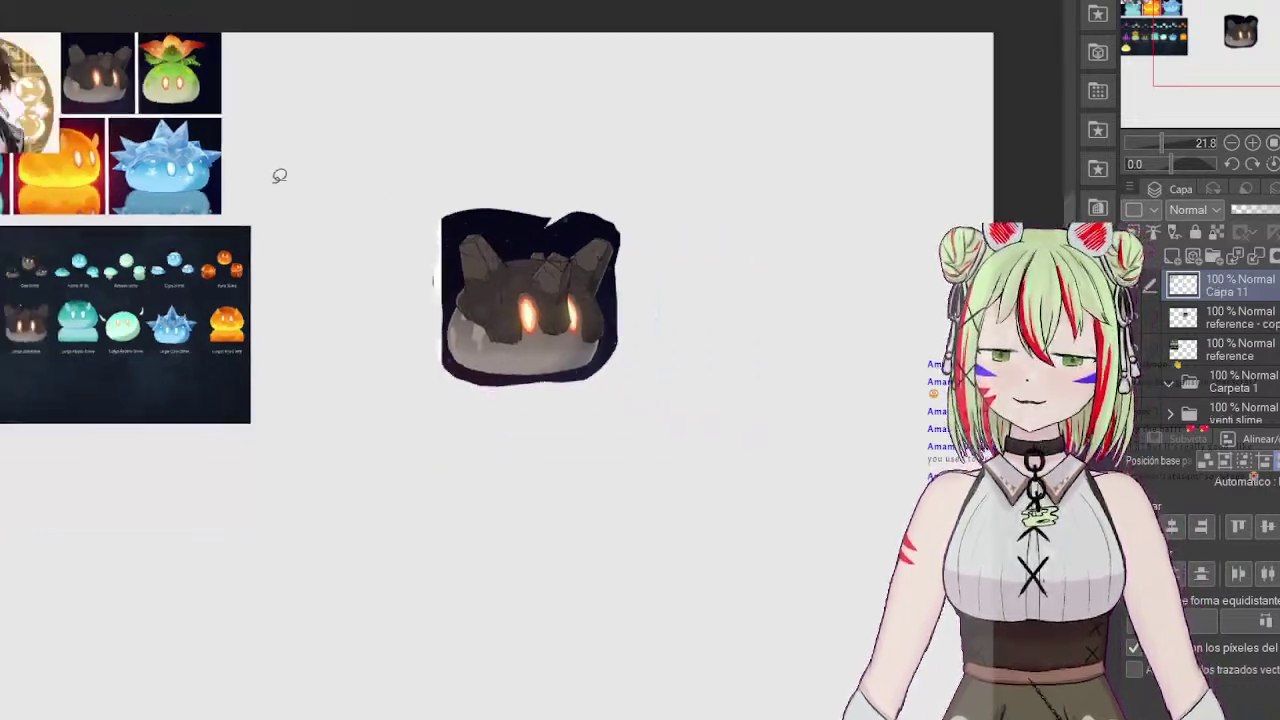
key(ctrl+t)
drag(55, 118, 536, 145)
click(477, 216)
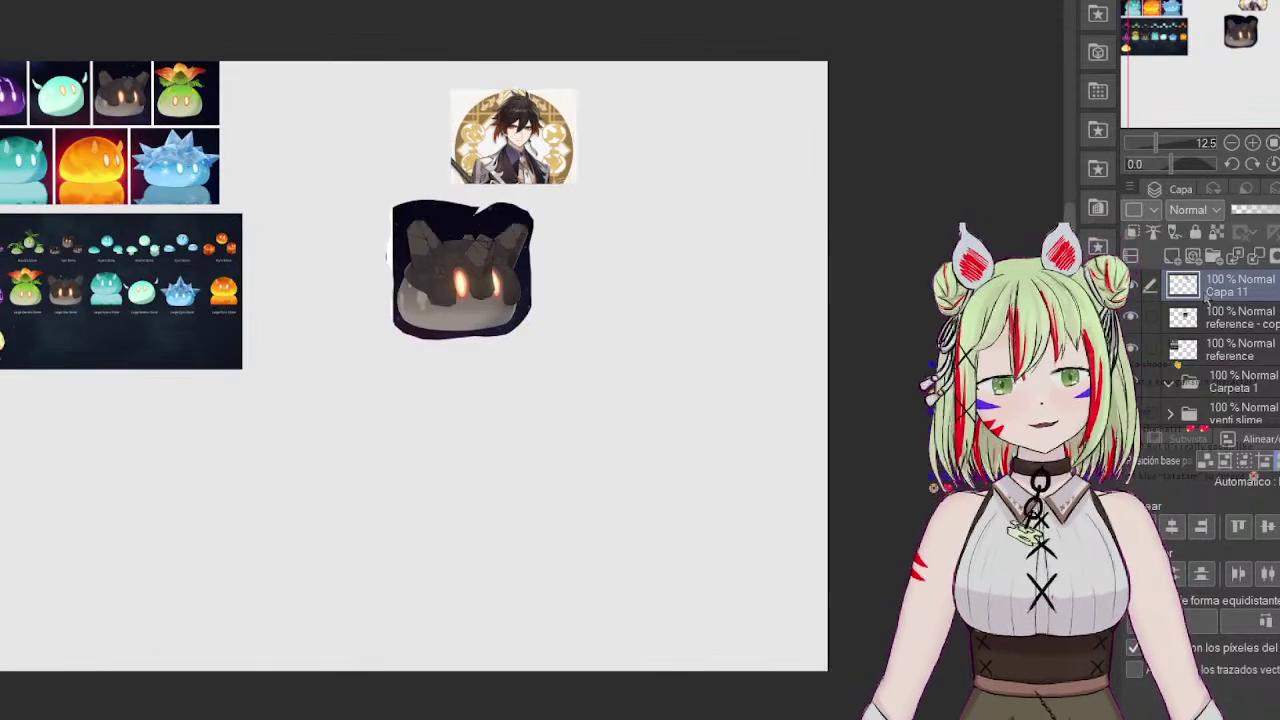
Step: Move Capa 11 and the reference copy layer into the folder Carpeta 1 and rename the folder zhognli slime
click(1153, 318)
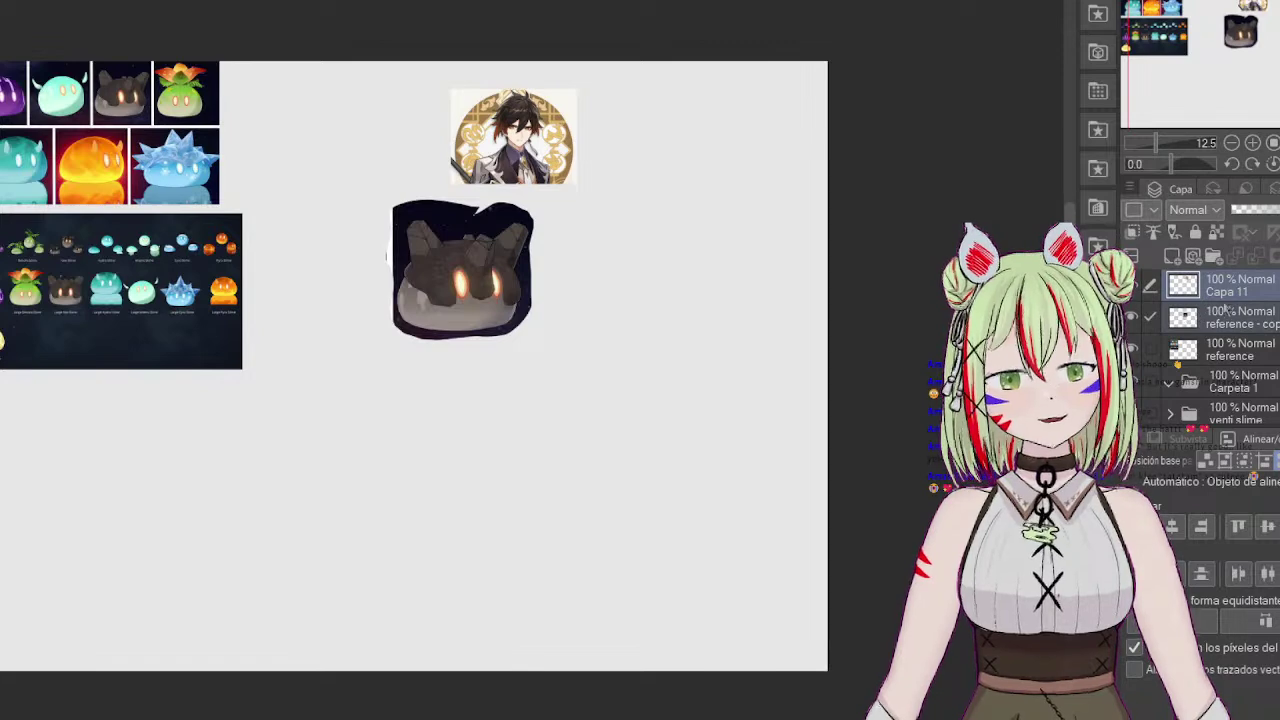
drag(1240, 293, 1265, 386)
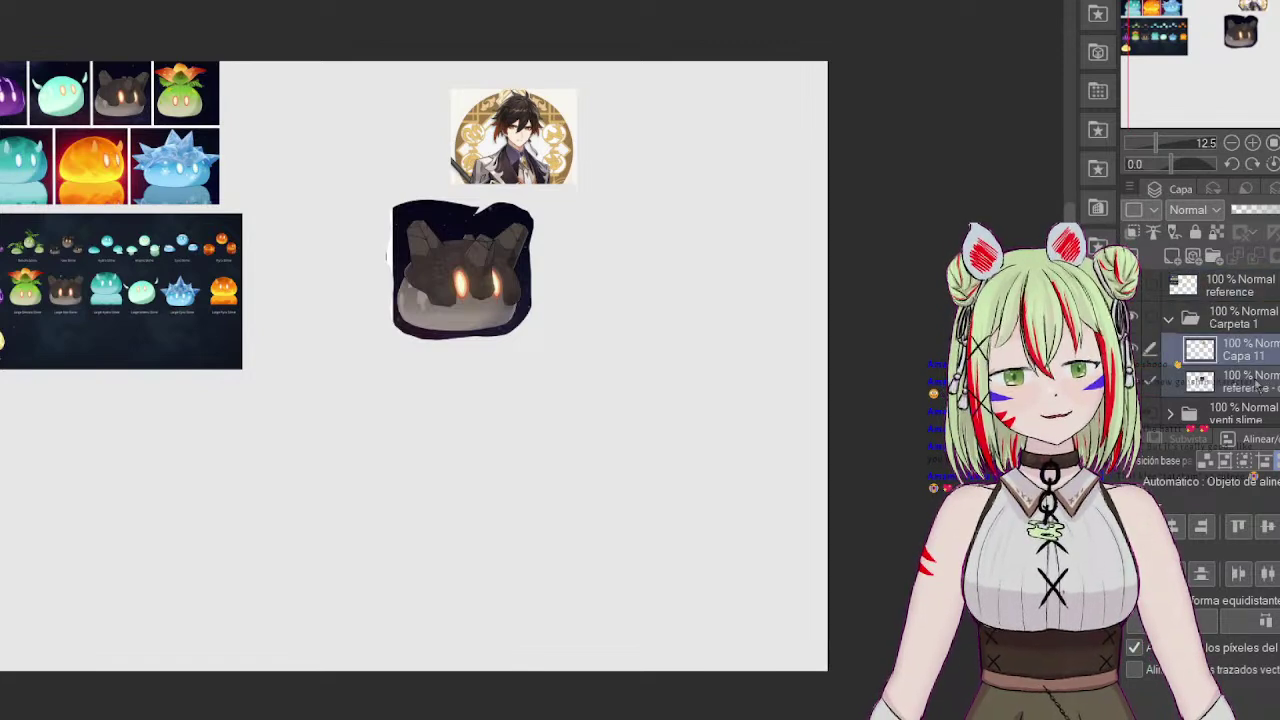
click(1245, 322)
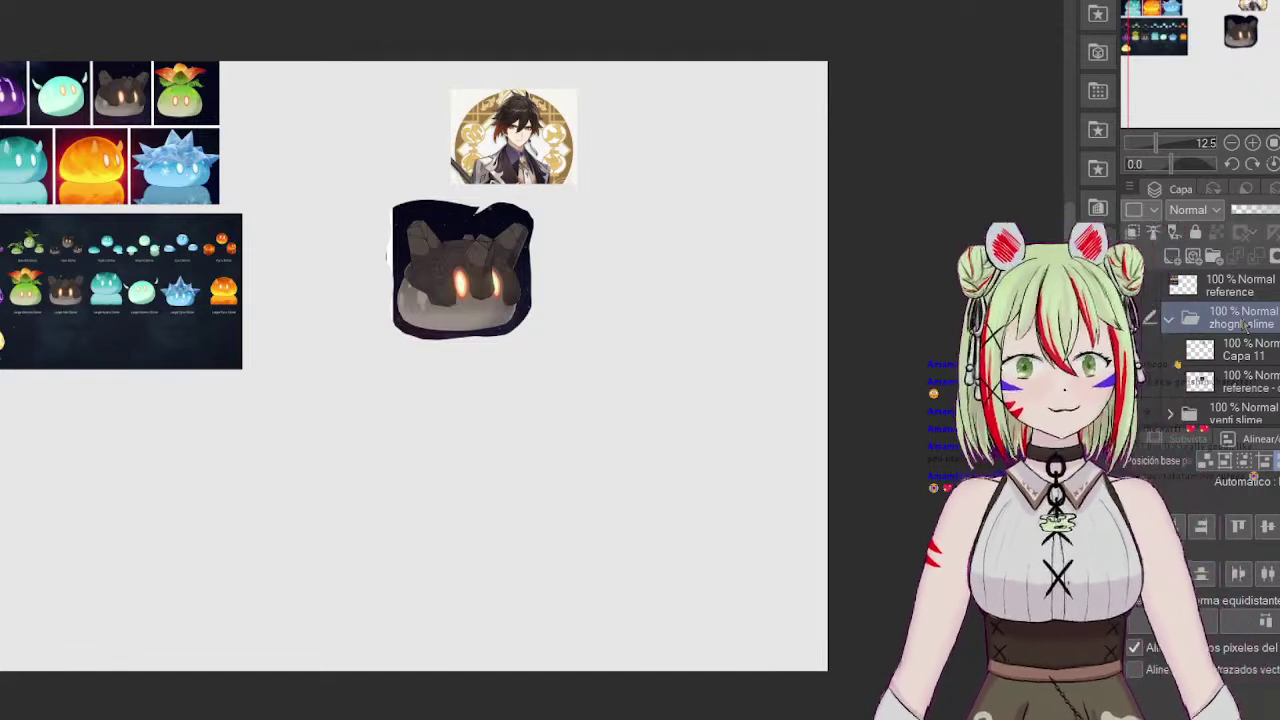
Step: Create layer Capa 12 beneath the reference copy in the zhognli slime folder and place a vertical symmetry ruler beside the slime picture
click(1240, 54)
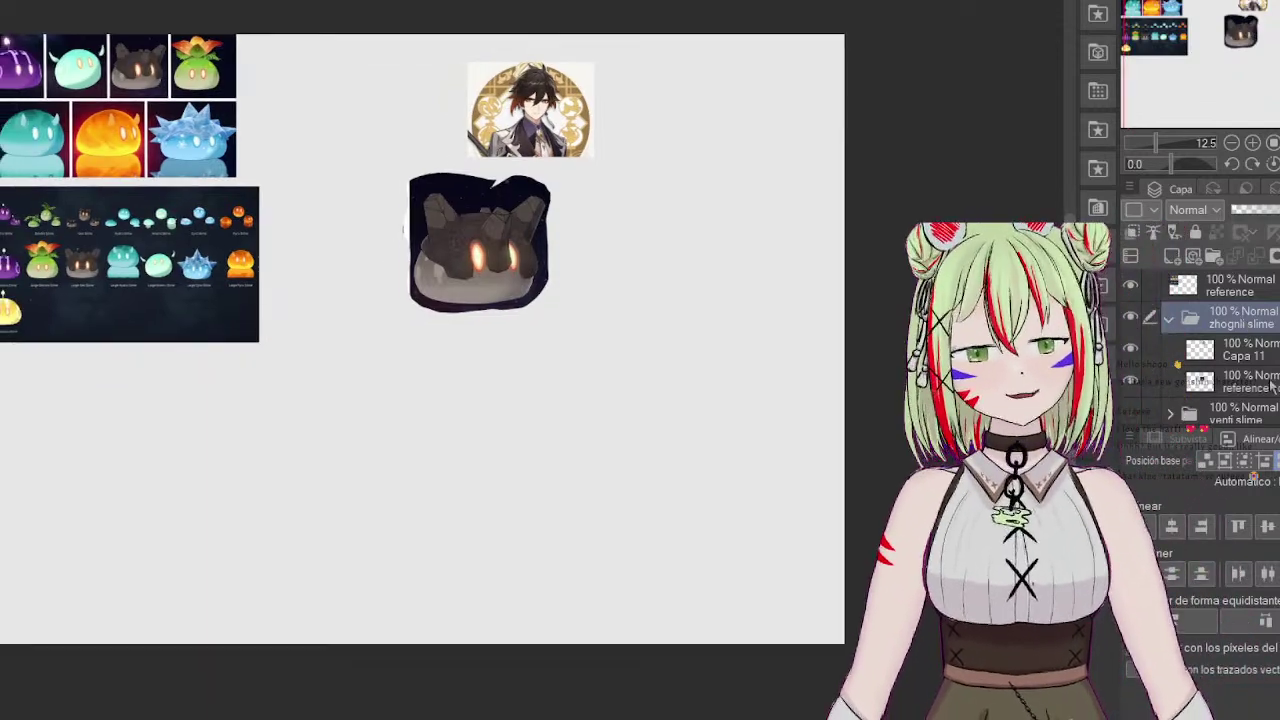
click(1270, 382)
click(1173, 257)
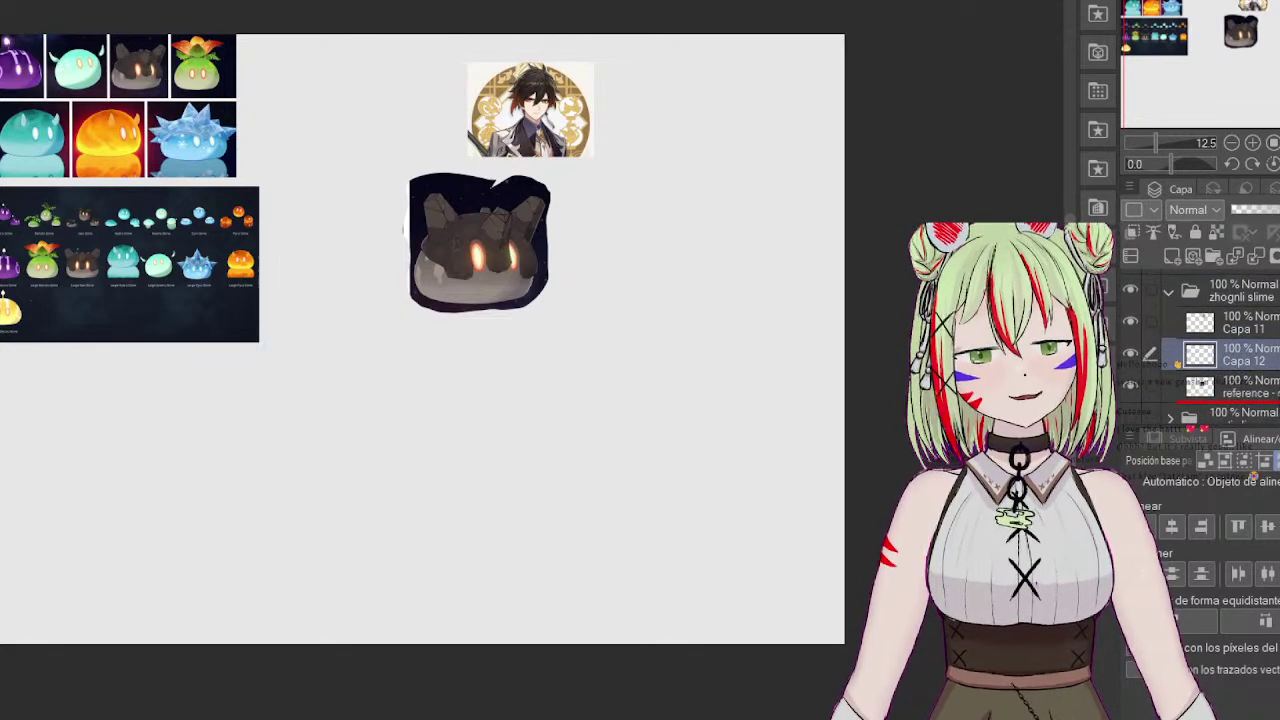
click(1164, 143)
drag(1242, 74, 1279, 40)
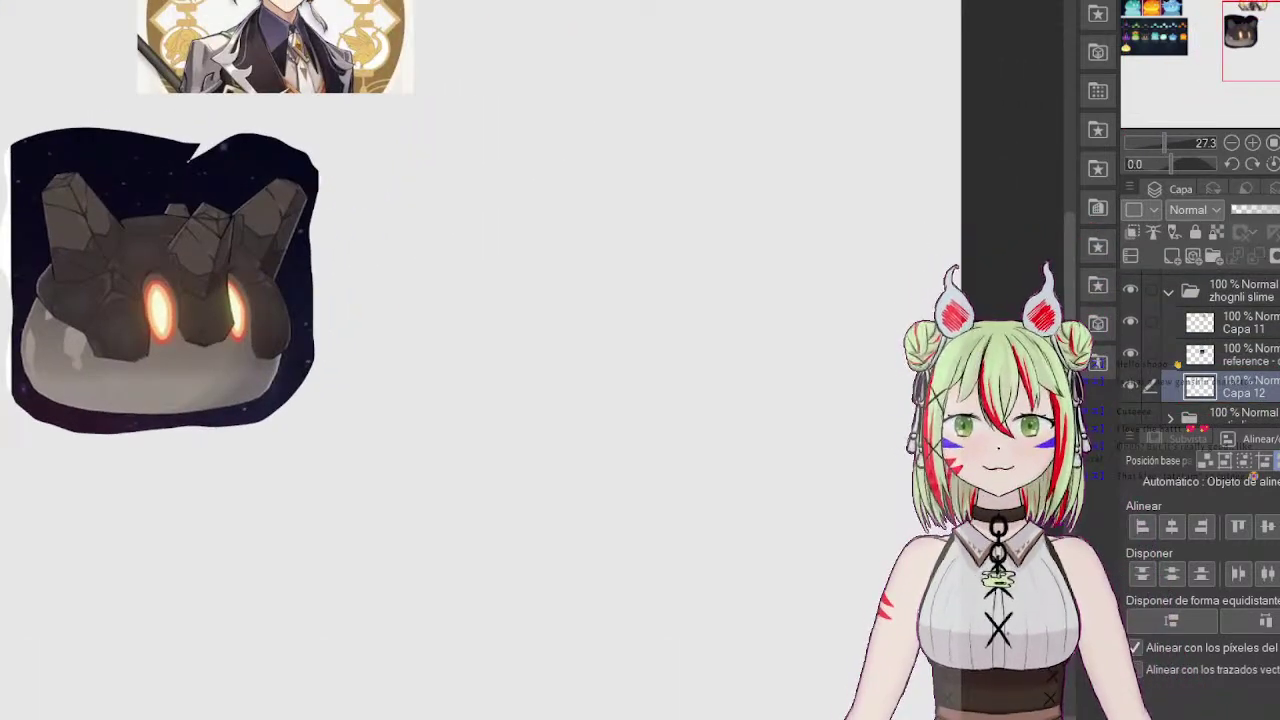
click(647, 234)
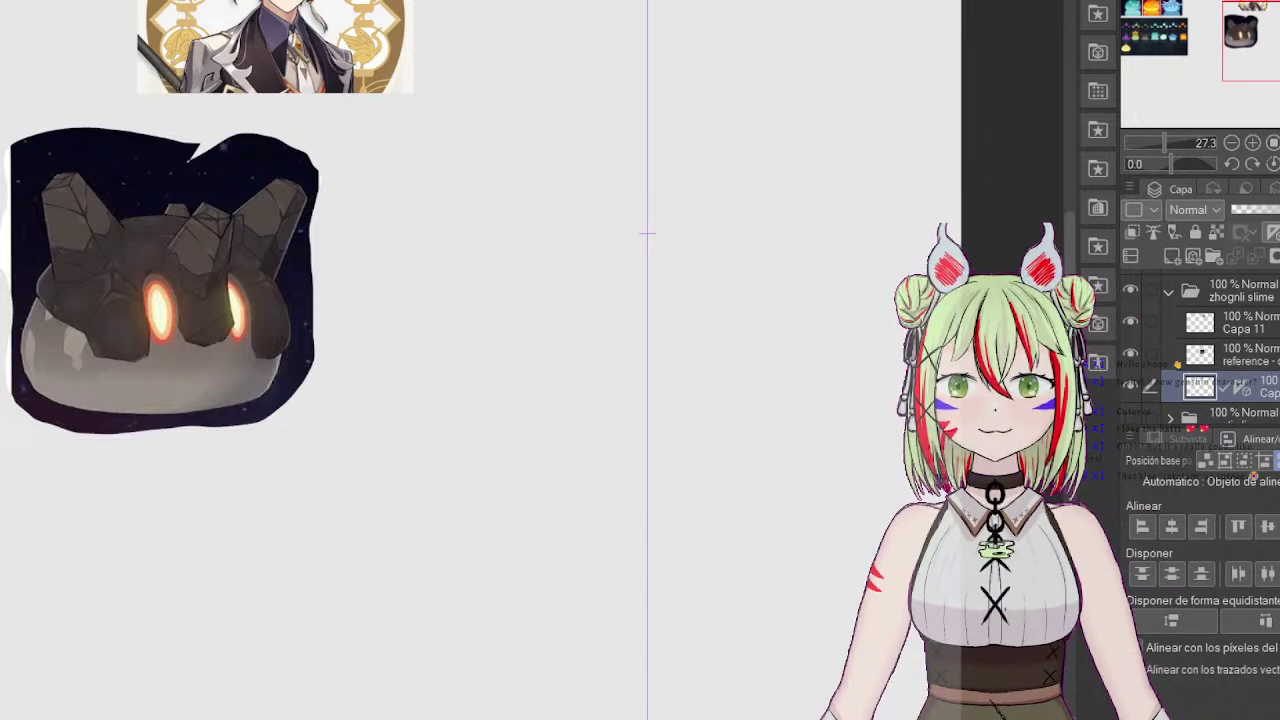
Step: Sketch the slime's rounded, flat-bottomed body outline symmetrically around the vertical ruler on Capa 12
drag(643, 250, 602, 254)
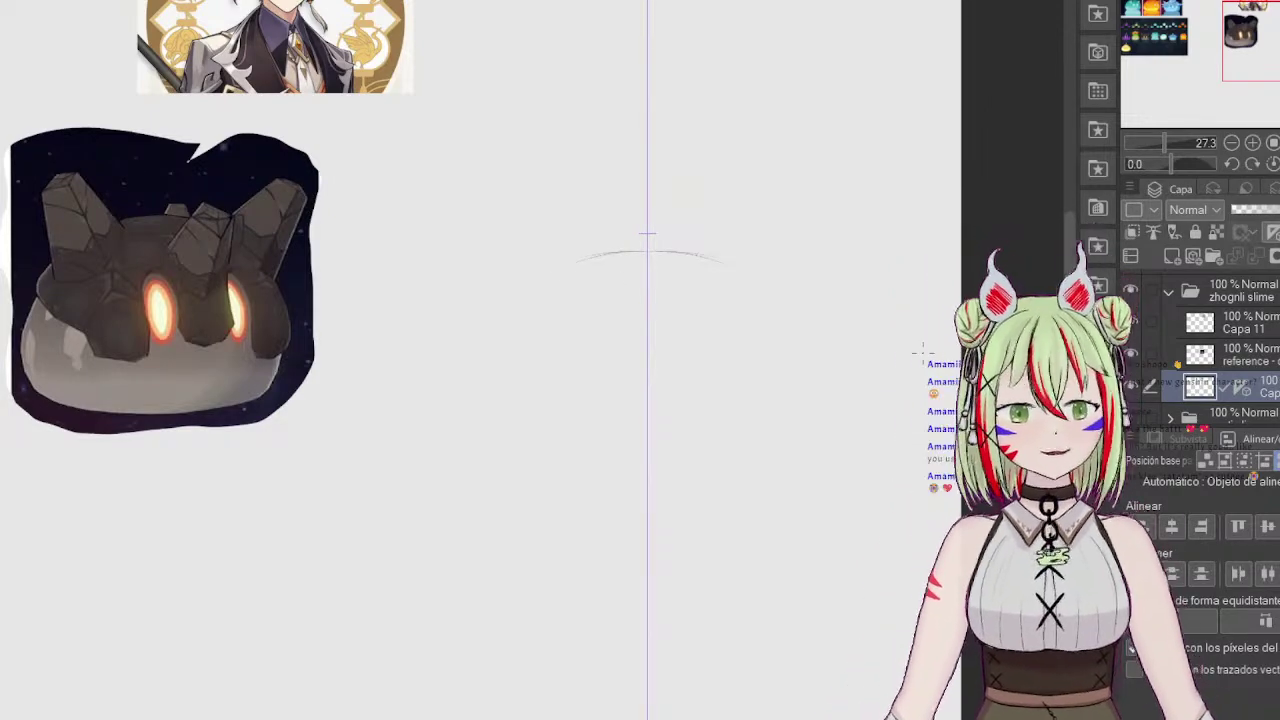
drag(646, 251, 571, 262)
mouse_move(647, 251)
mouse_down()
mouse_move(557, 262)
mouse_move(610, 251)
mouse_move(516, 314)
mouse_move(478, 432)
mouse_up()
drag(505, 442, 556, 462)
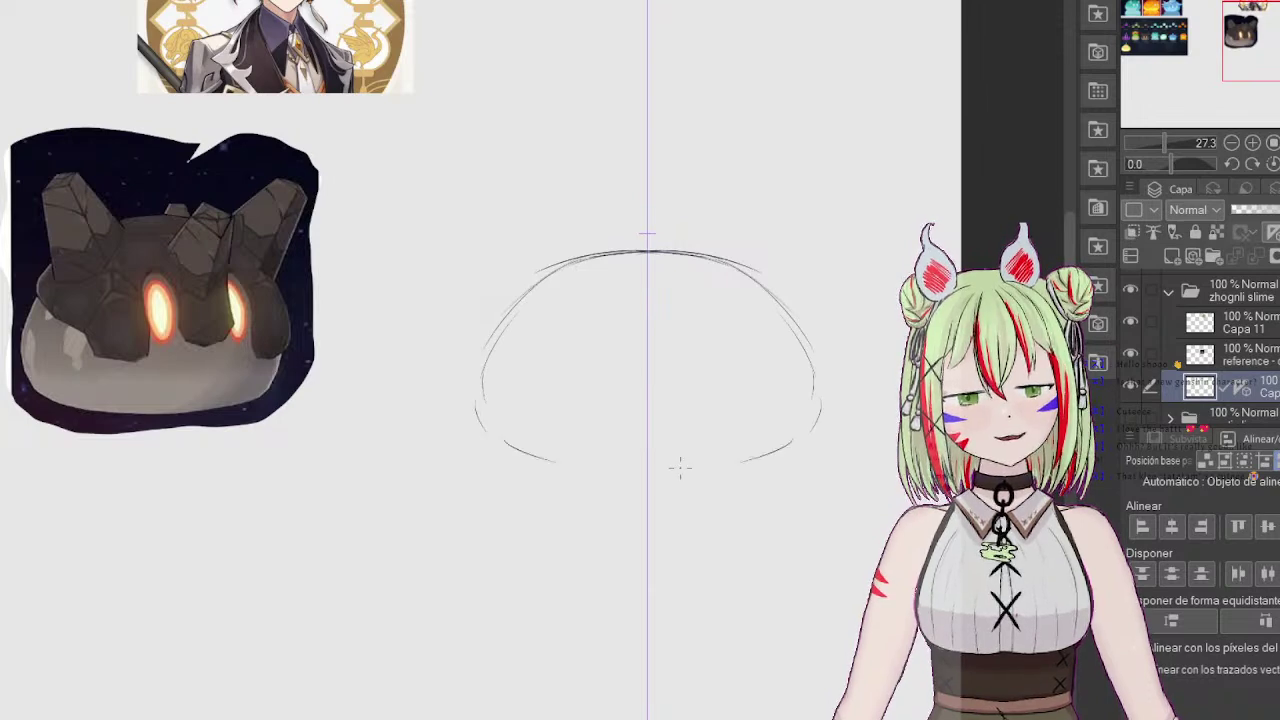
mouse_move(680, 468)
mouse_down()
mouse_move(547, 459)
mouse_move(500, 392)
mouse_move(492, 349)
mouse_move(580, 275)
mouse_move(549, 279)
mouse_move(648, 249)
mouse_move(603, 249)
mouse_move(530, 277)
mouse_move(566, 259)
mouse_move(501, 381)
mouse_move(511, 321)
mouse_up()
mouse_move(505, 408)
mouse_down()
mouse_move(520, 455)
mouse_move(640, 482)
mouse_move(692, 478)
mouse_up()
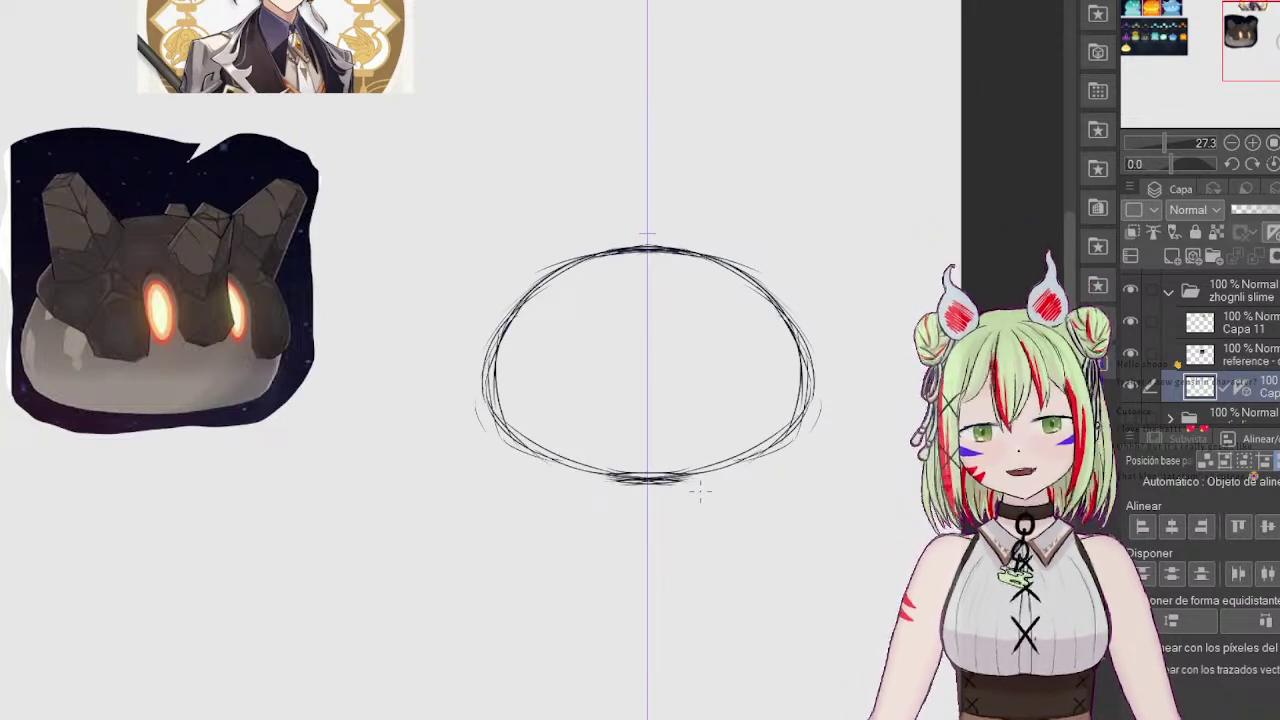
drag(605, 325, 598, 374)
mouse_move(603, 327)
mouse_down()
mouse_move(629, 355)
mouse_move(637, 331)
mouse_move(607, 376)
mouse_move(613, 308)
mouse_move(621, 380)
mouse_move(618, 295)
mouse_move(639, 307)
mouse_move(636, 359)
mouse_move(635, 342)
mouse_move(652, 389)
mouse_move(636, 320)
mouse_up()
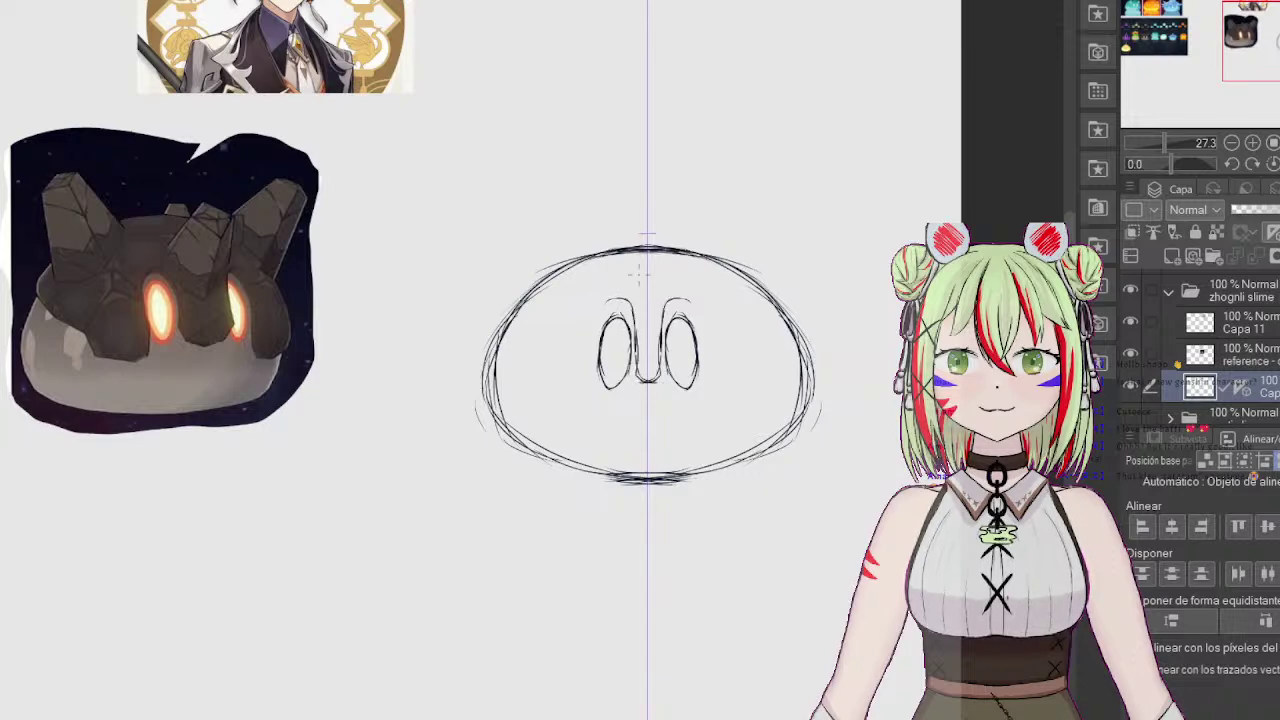
key(ctrl+z)
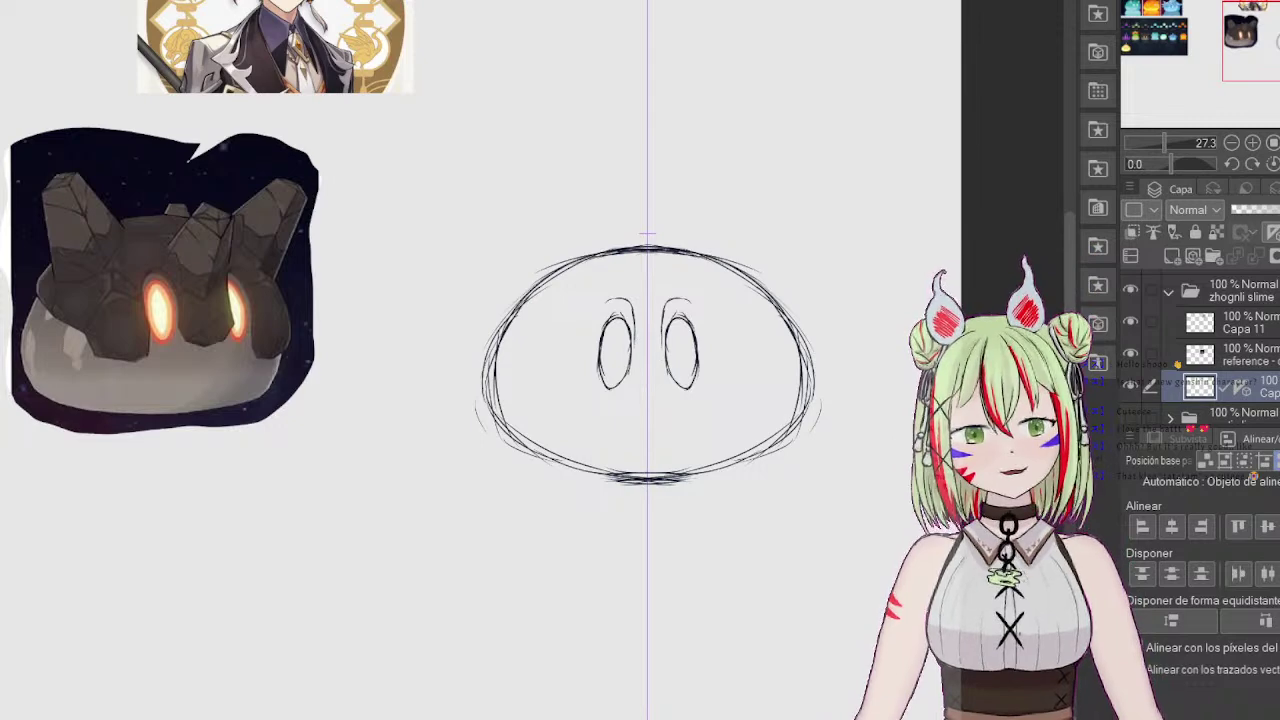
key(ctrl+z)
key(ctrl+z)
key(ctrl+z)
key(ctrl+z)
key(ctrl+z)
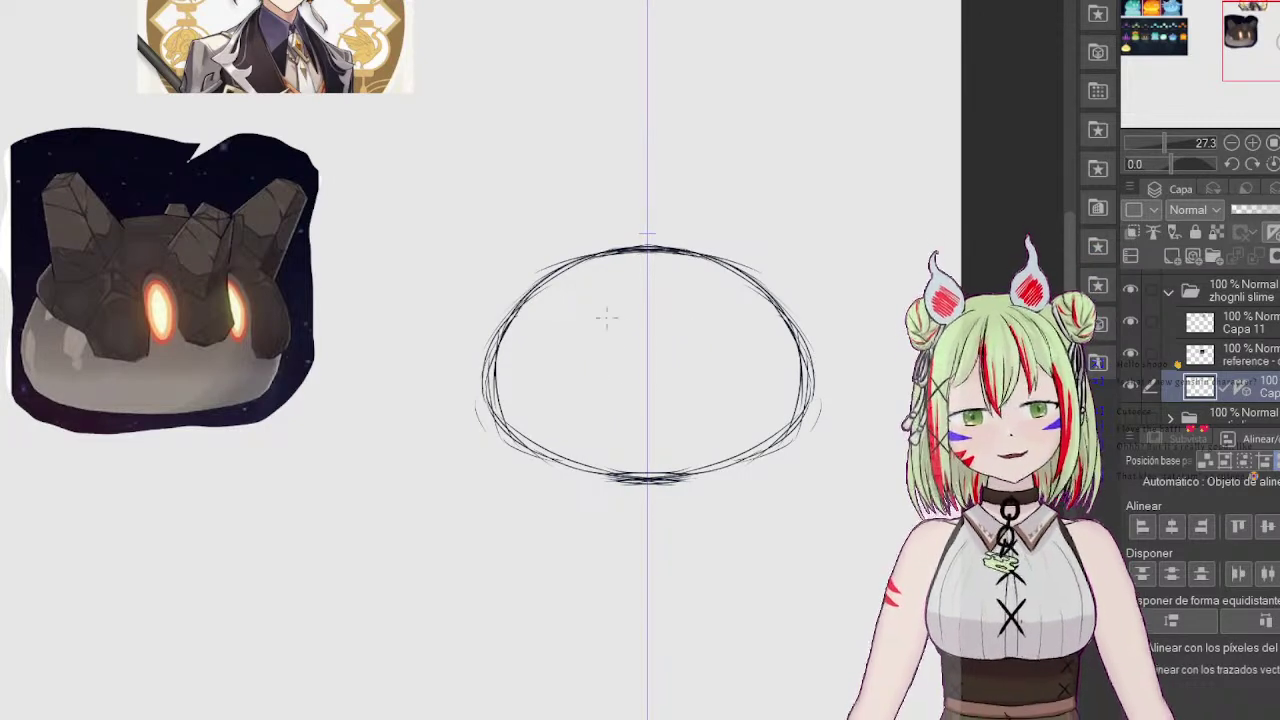
Step: Sketch two narrow, slightly slanted oval eyes and the jagged rock mask edge around and between them
drag(599, 314, 590, 389)
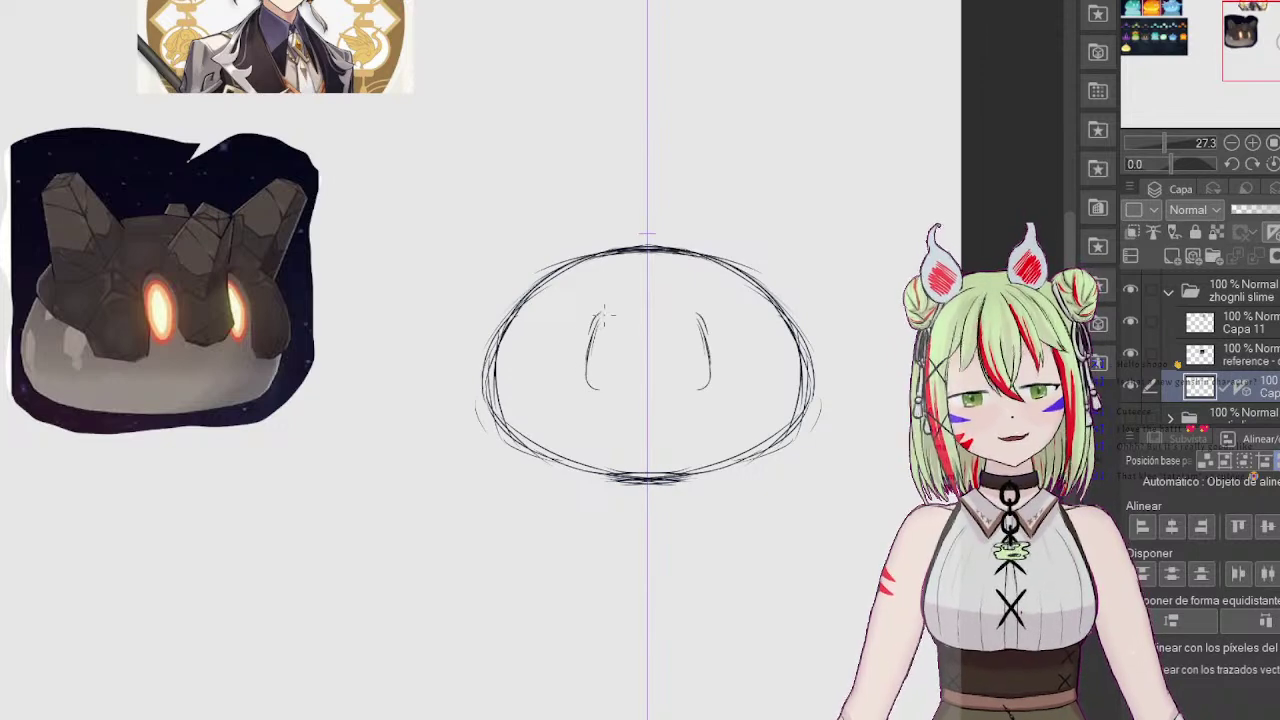
mouse_move(604, 316)
mouse_down()
mouse_move(606, 370)
mouse_move(578, 378)
mouse_move(598, 307)
mouse_move(582, 373)
mouse_move(576, 350)
mouse_move(588, 344)
mouse_move(608, 376)
mouse_move(600, 358)
mouse_move(592, 395)
mouse_move(595, 318)
mouse_up()
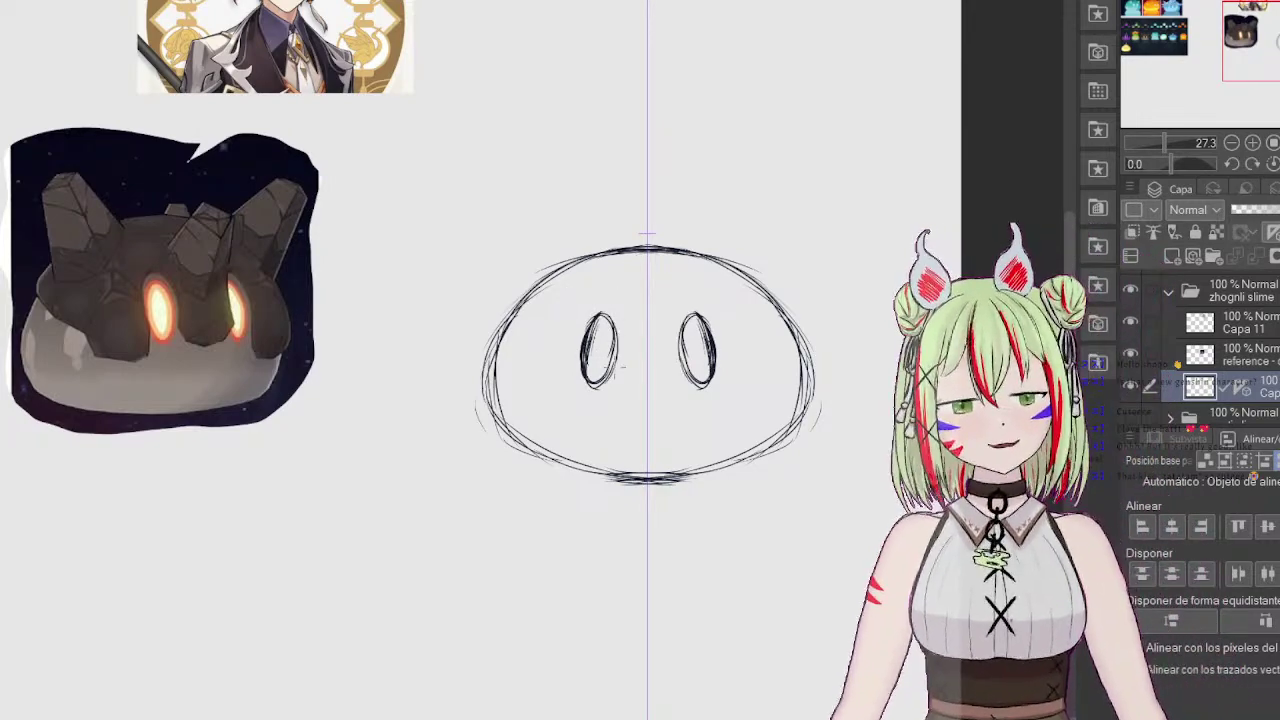
mouse_move(608, 376)
mouse_down()
mouse_move(617, 342)
mouse_move(597, 313)
mouse_move(582, 388)
mouse_up()
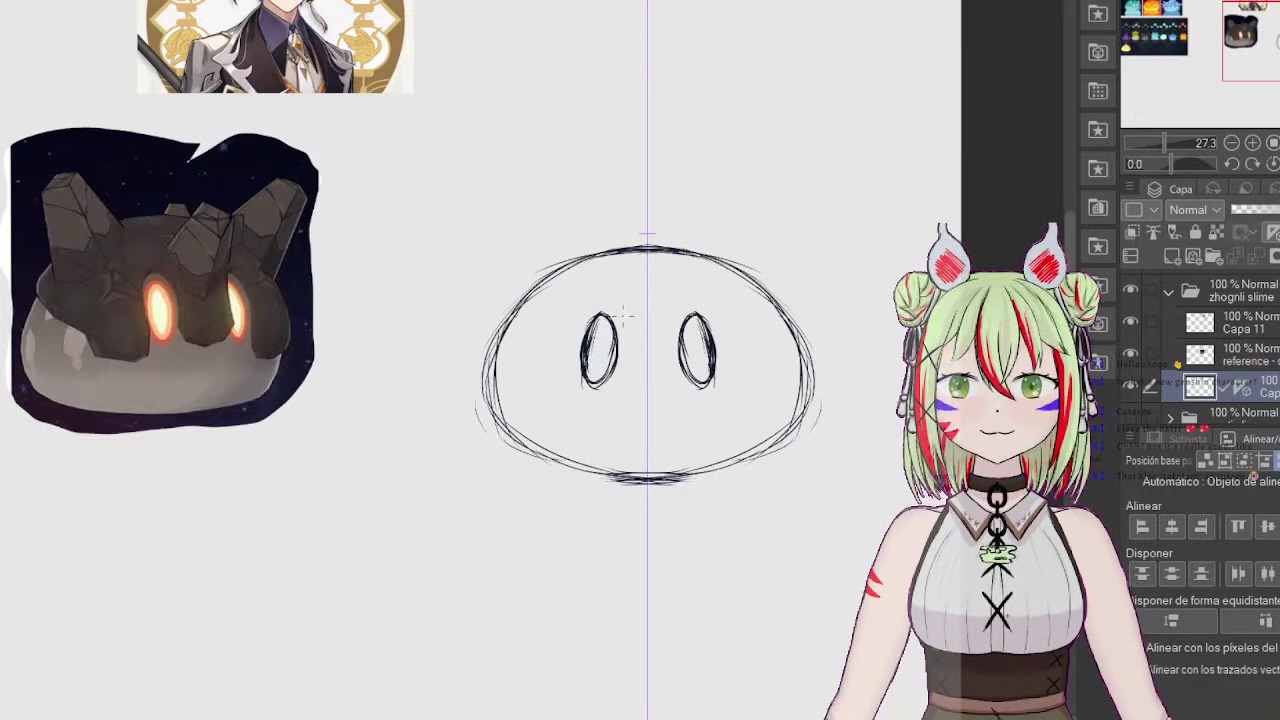
mouse_move(621, 310)
mouse_down()
mouse_move(580, 315)
mouse_move(567, 387)
mouse_move(550, 389)
mouse_move(498, 360)
mouse_move(492, 316)
mouse_up()
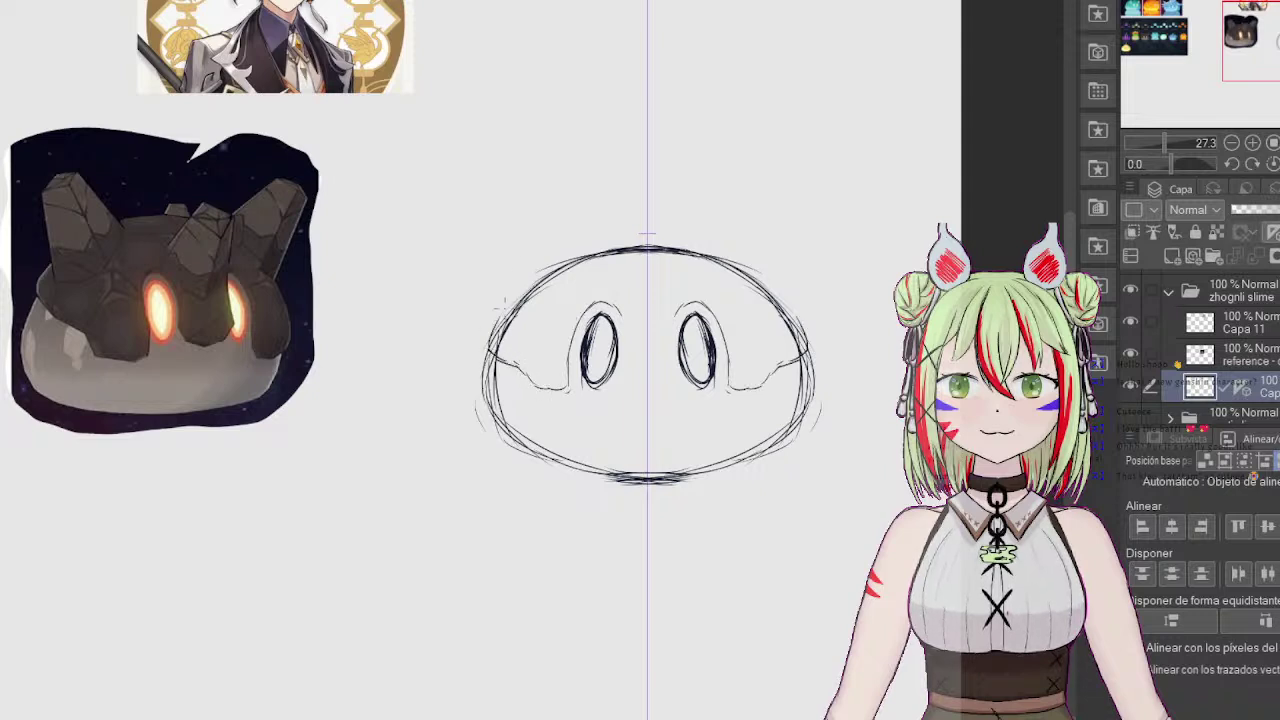
mouse_move(620, 310)
mouse_down()
mouse_move(631, 372)
mouse_move(648, 378)
mouse_move(624, 312)
mouse_up()
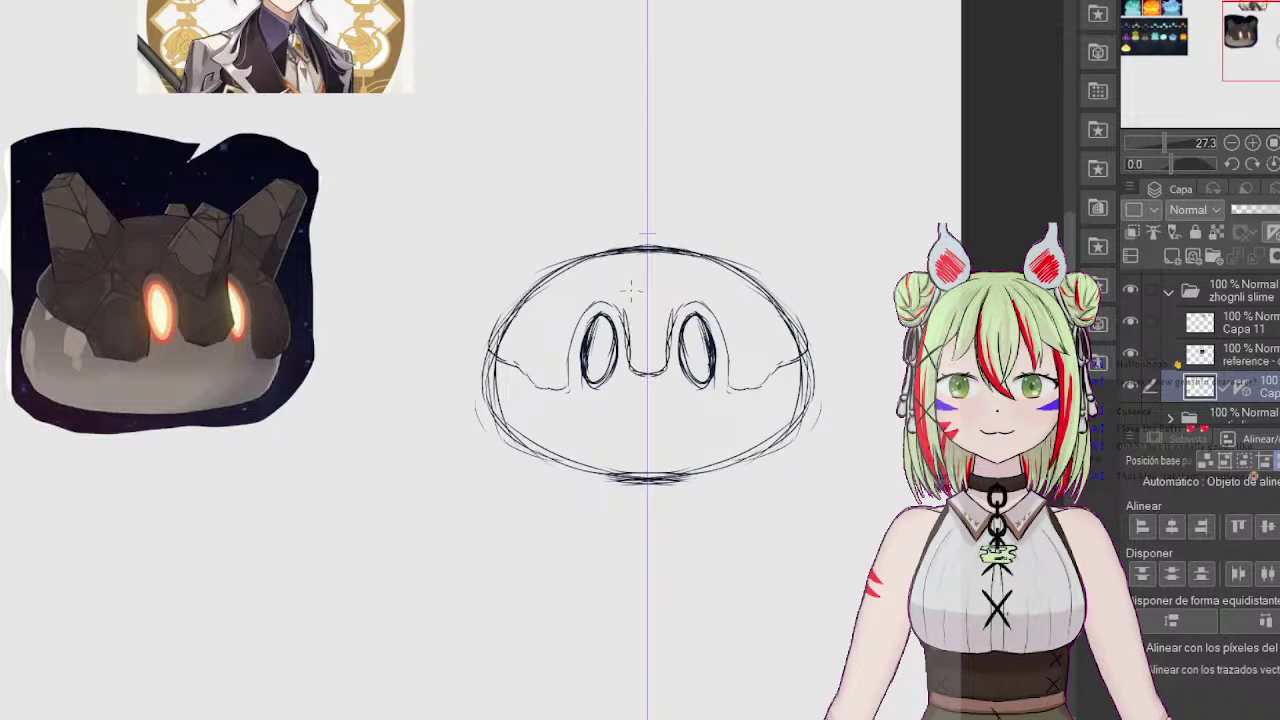
Step: Sketch the faceted, pointed rock between the slime's eyes, adding its inner edges along the symmetry line
mouse_move(1258, 32)
mouse_down()
mouse_move(1127, 30)
mouse_move(1220, 26)
mouse_up()
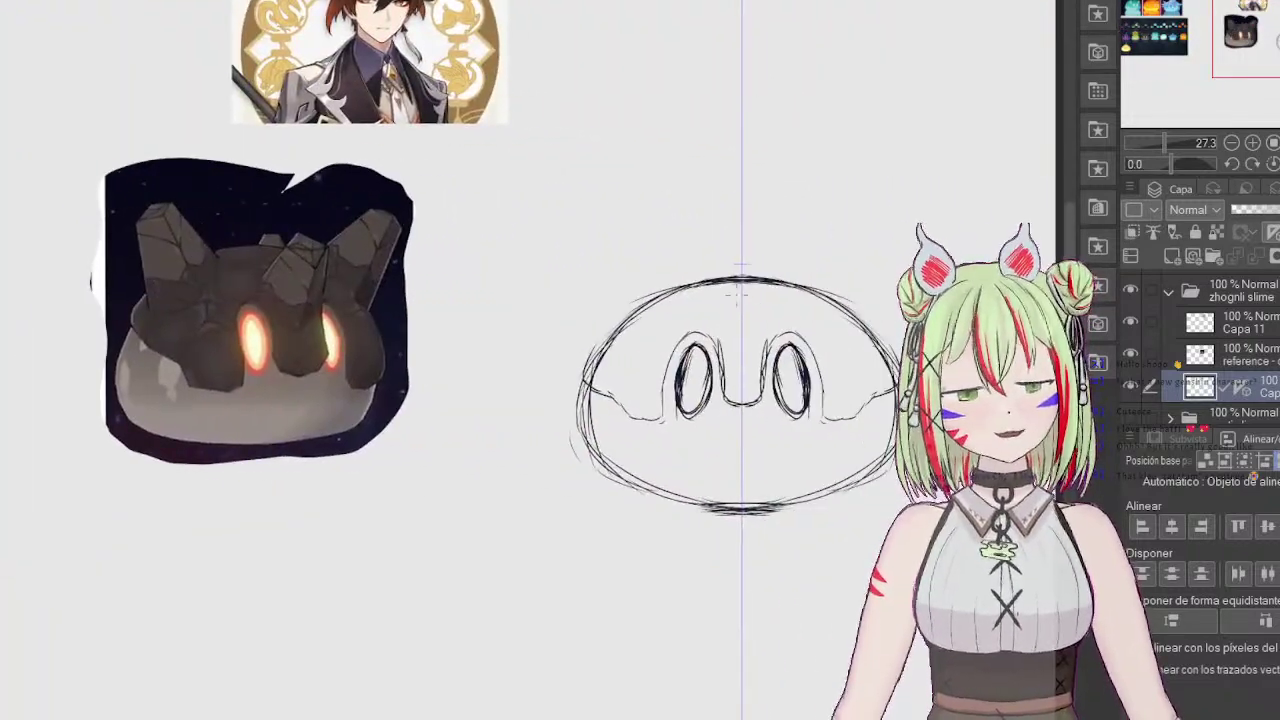
mouse_move(740, 288)
mouse_down()
mouse_move(723, 303)
mouse_move(741, 333)
mouse_move(723, 339)
mouse_move(742, 366)
mouse_up()
mouse_move(1268, 30)
mouse_down()
mouse_move(1193, 30)
mouse_move(1249, 33)
mouse_up()
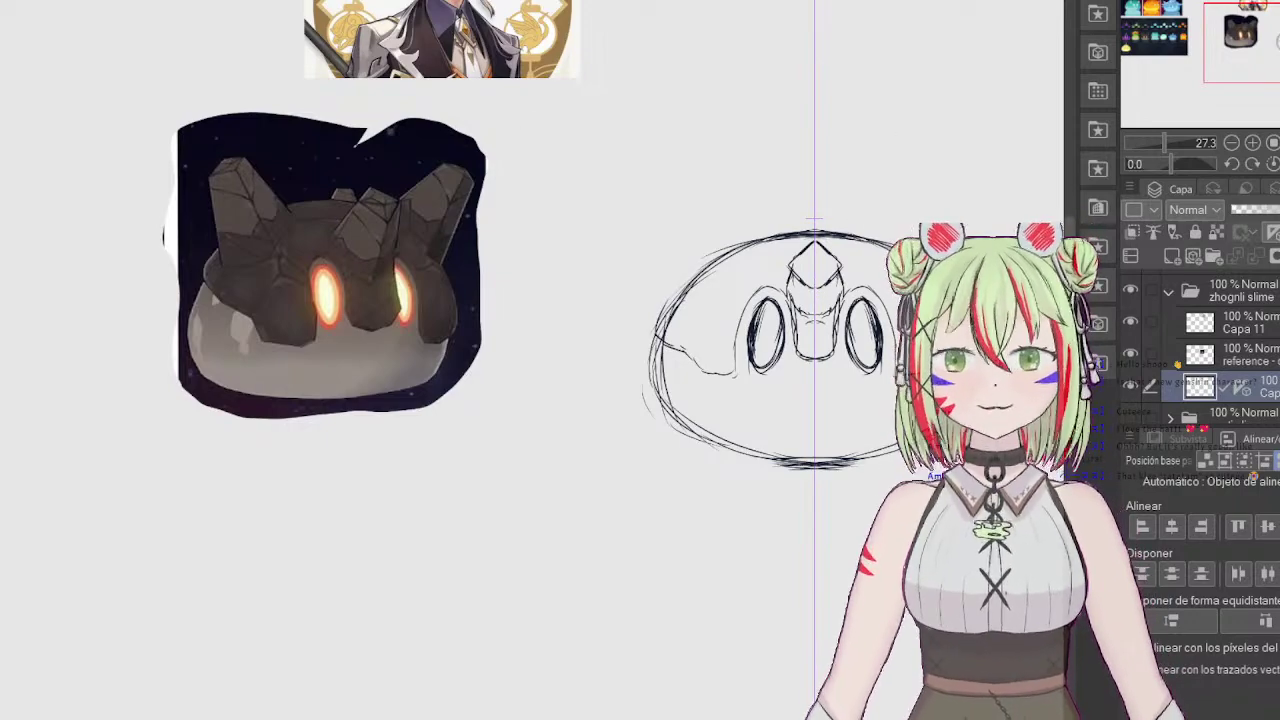
mouse_move(815, 287)
mouse_down()
mouse_move(815, 318)
mouse_move(803, 273)
mouse_up()
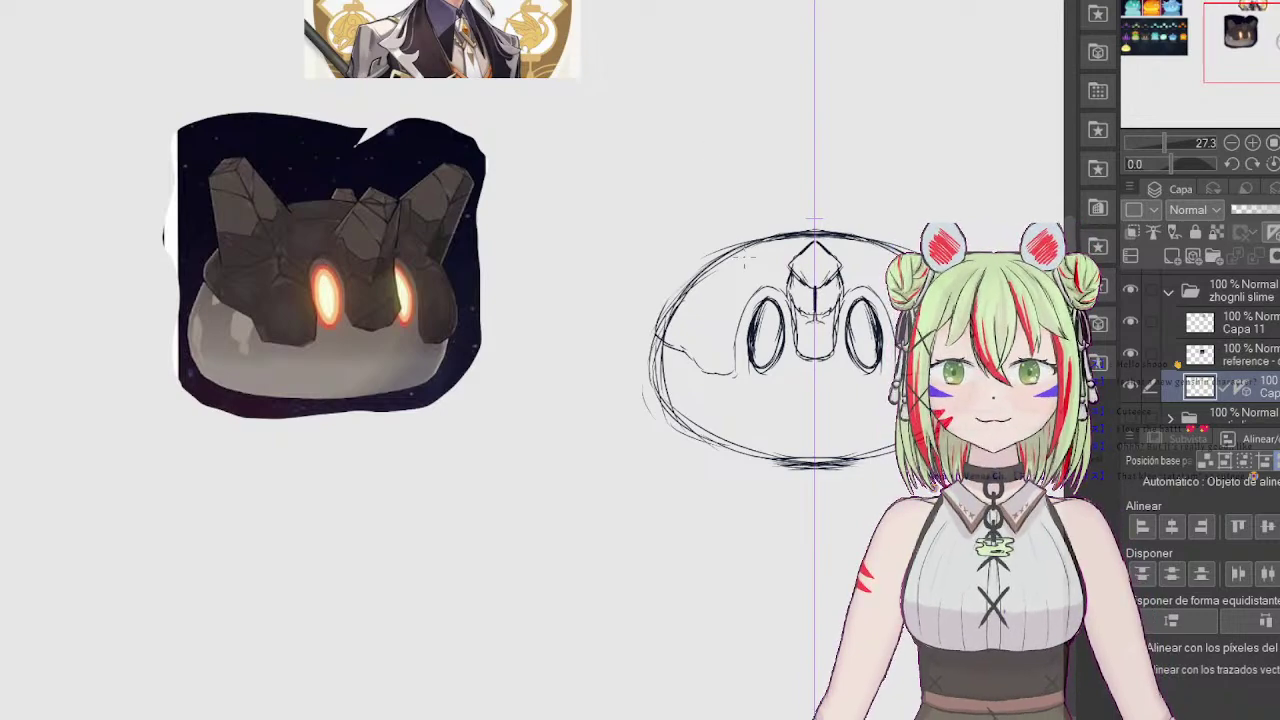
Step: Sketch the blocky rock horns with faceted tips on both sides of the head and a small rock on its crown
mouse_move(1240, 24)
mouse_down()
mouse_move(1171, 8)
mouse_move(1232, 18)
mouse_up()
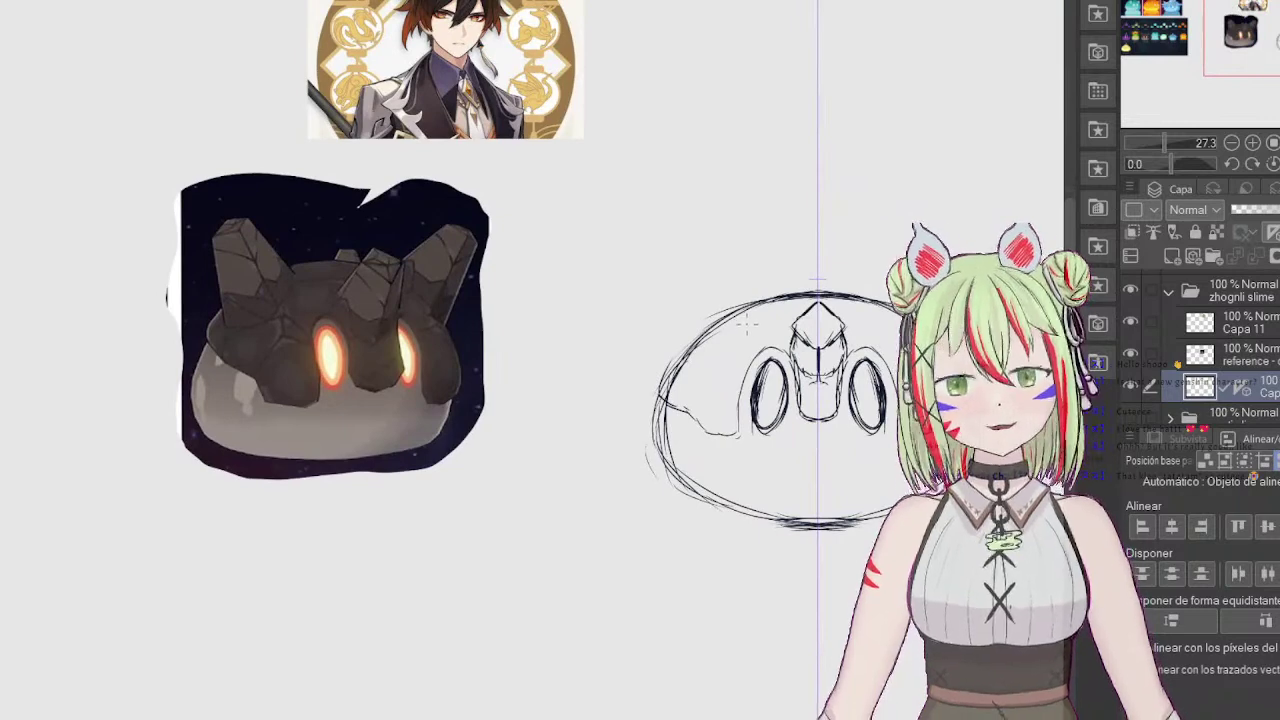
mouse_move(748, 322)
mouse_down()
mouse_move(716, 293)
mouse_move(744, 319)
mouse_up()
mouse_move(698, 277)
mouse_down()
mouse_move(710, 287)
mouse_move(700, 294)
mouse_move(656, 298)
mouse_move(700, 272)
mouse_move(712, 290)
mouse_move(662, 344)
mouse_move(698, 370)
mouse_move(726, 348)
mouse_move(718, 362)
mouse_up()
drag(744, 336, 736, 352)
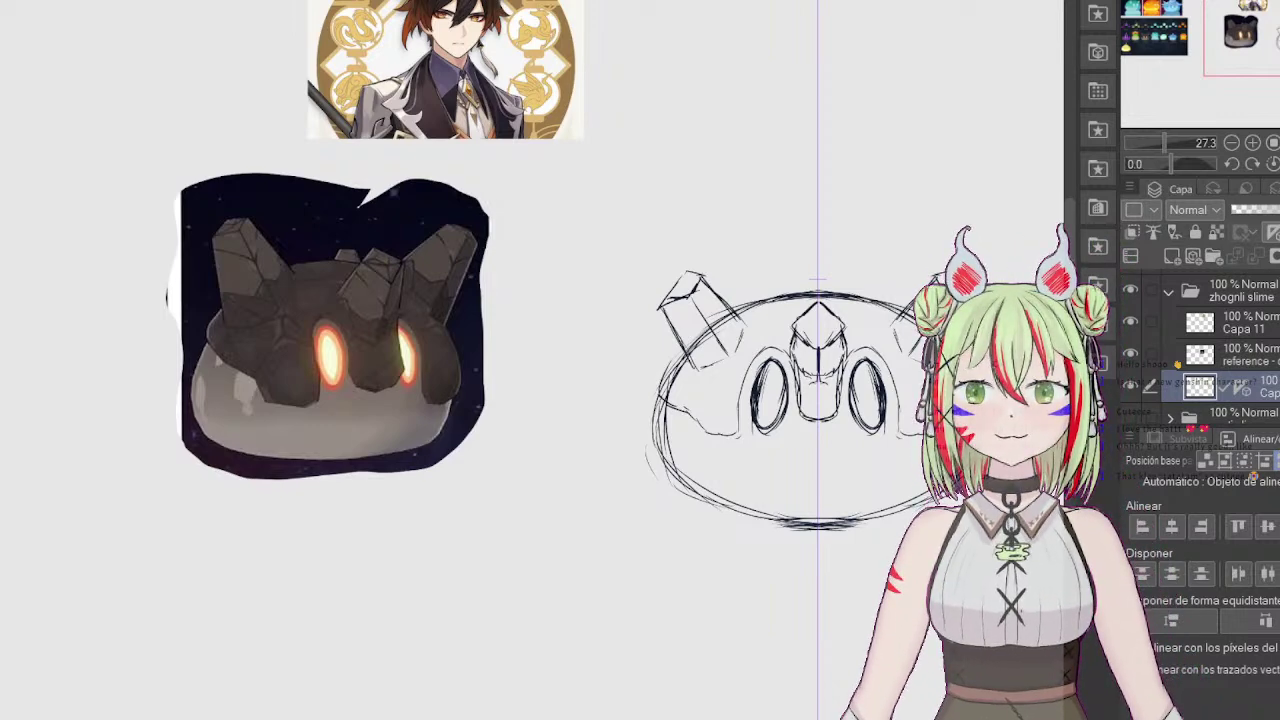
mouse_move(793, 294)
mouse_down()
mouse_move(834, 283)
mouse_move(793, 284)
mouse_move(770, 339)
mouse_up()
Step: Create layer Capa 13 and sketch a small one-sided hanging detail at the slime's right-hand edge without symmetry
click(1175, 262)
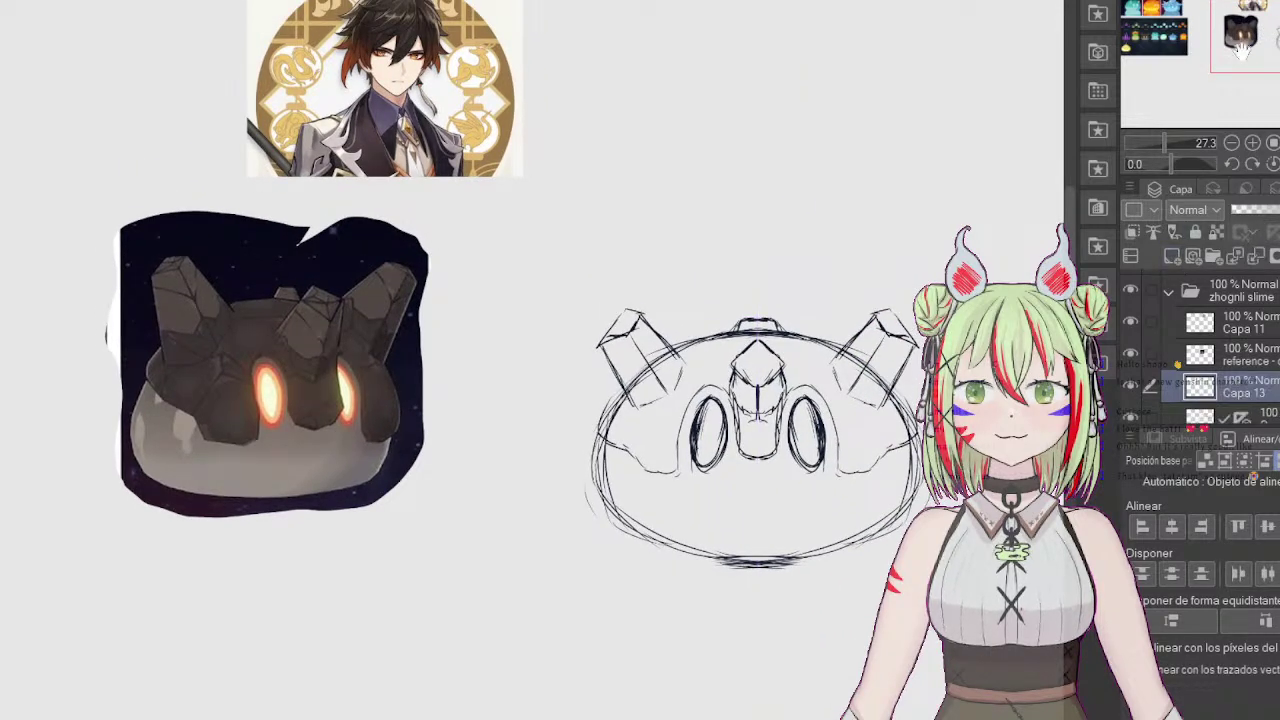
drag(1254, 21, 1260, 22)
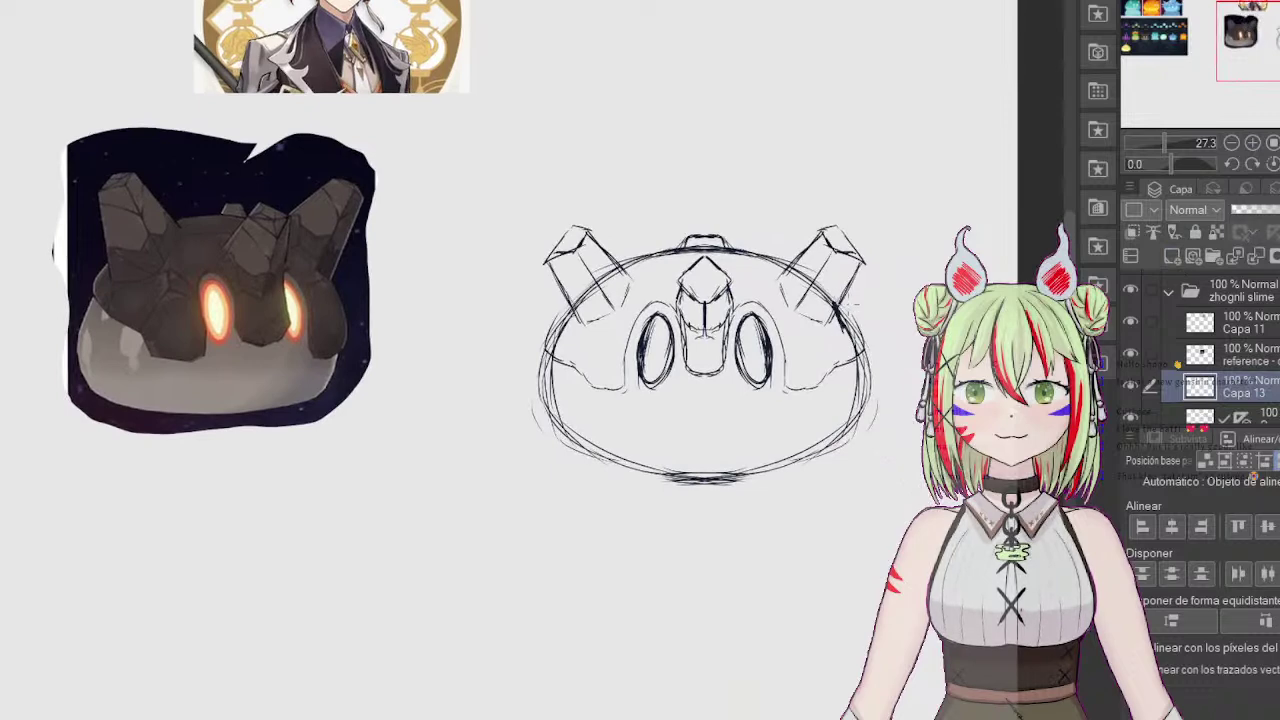
drag(1251, 47, 1246, 35)
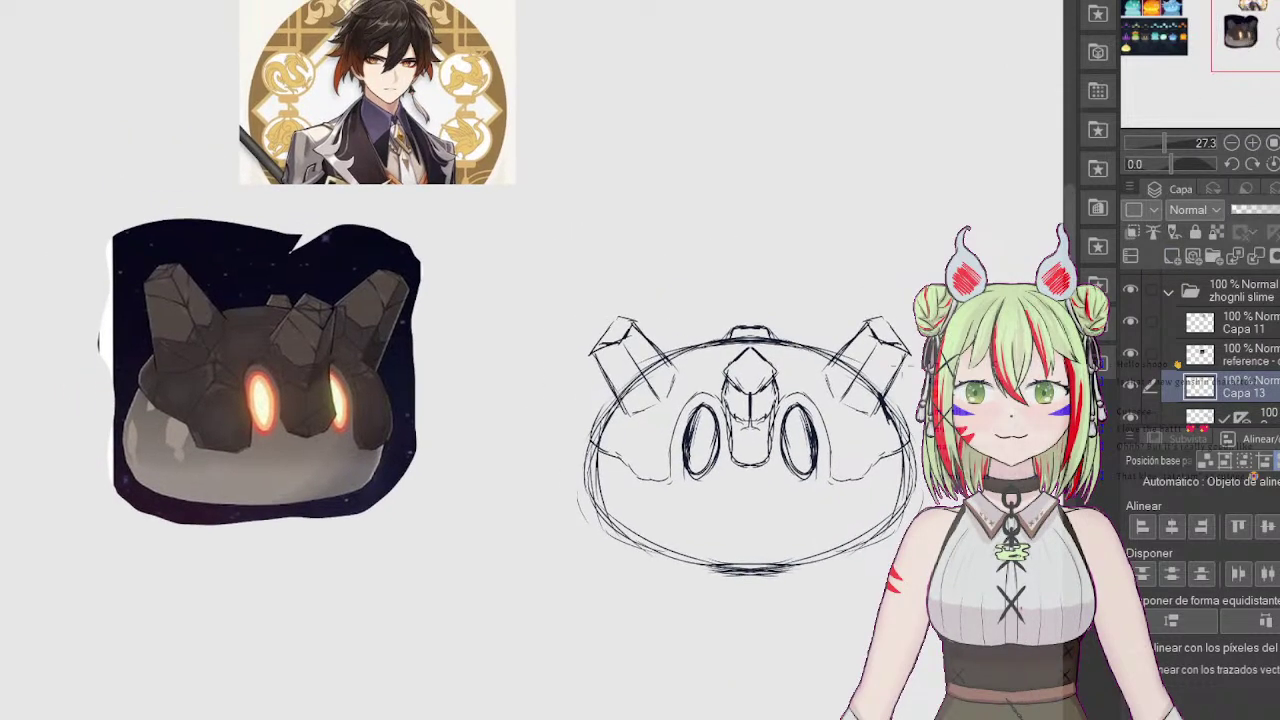
mouse_move(886, 411)
mouse_down()
mouse_move(902, 446)
mouse_move(887, 455)
mouse_move(898, 452)
mouse_up()
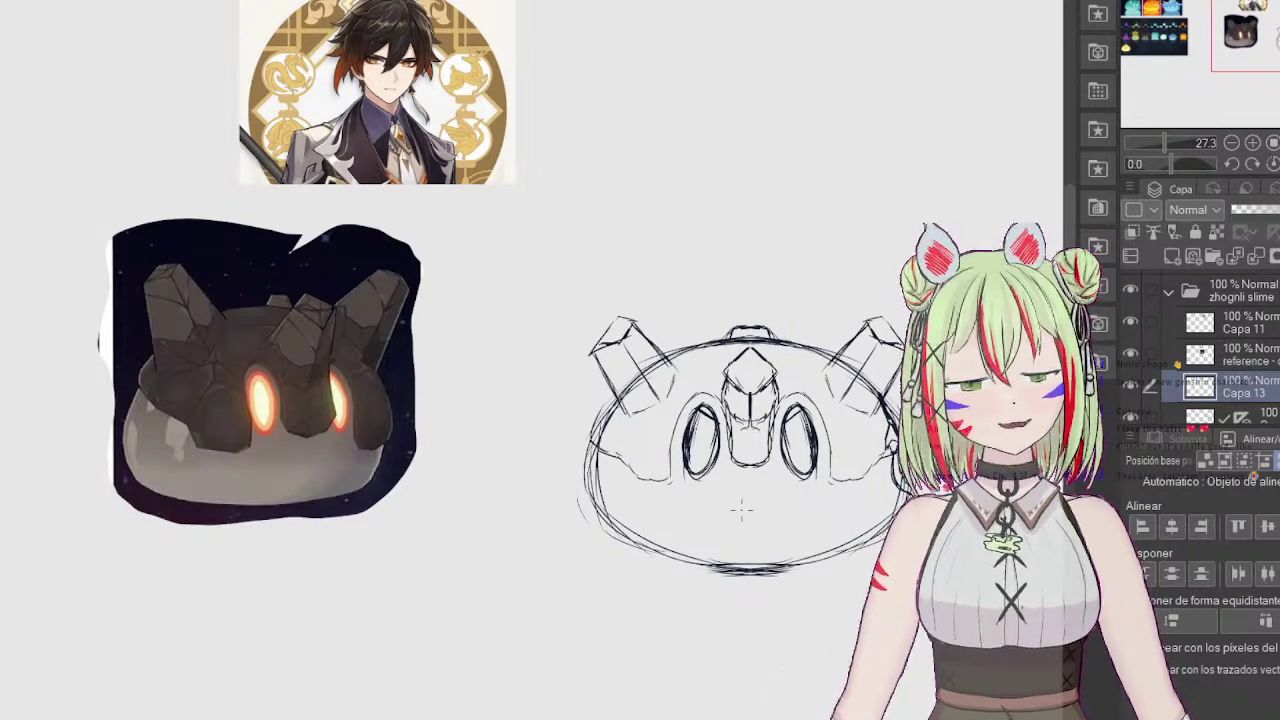
Step: Sketch a small mirrored mouth on the symmetry layer and a one-sided, banded ponytail beside the body on layer Capa 13
click(1225, 415)
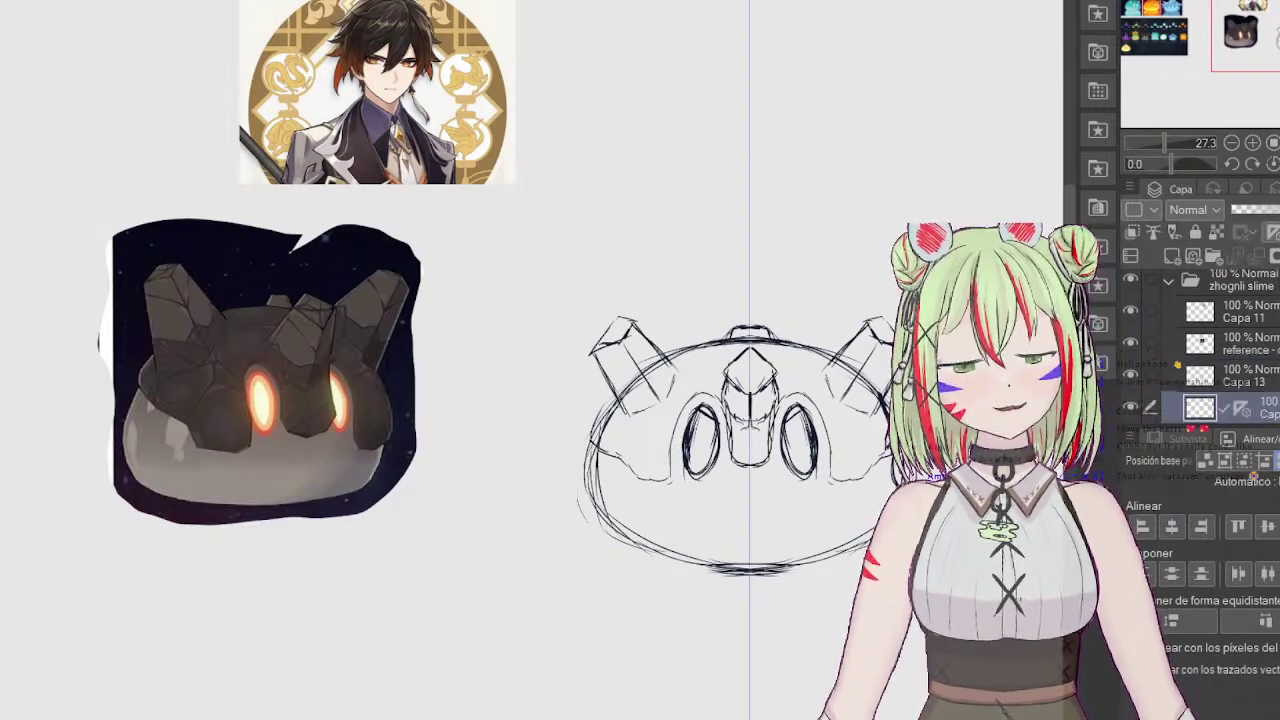
drag(712, 512, 741, 510)
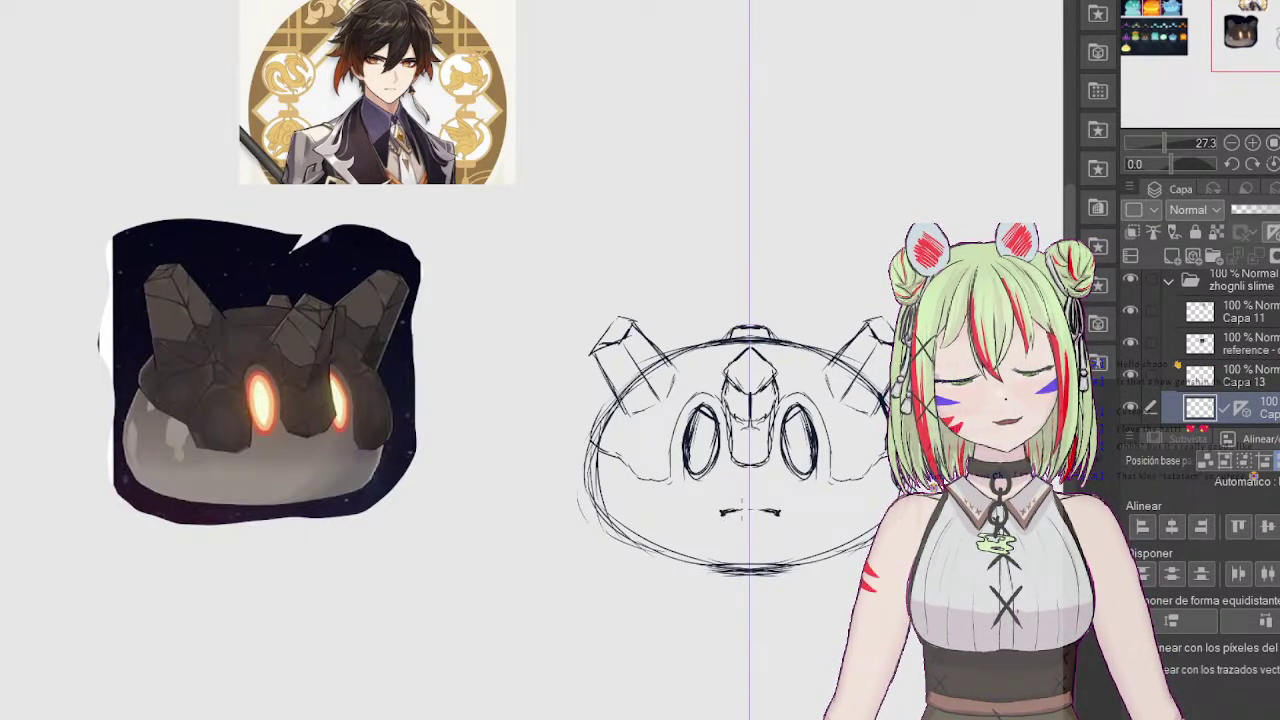
click(1245, 376)
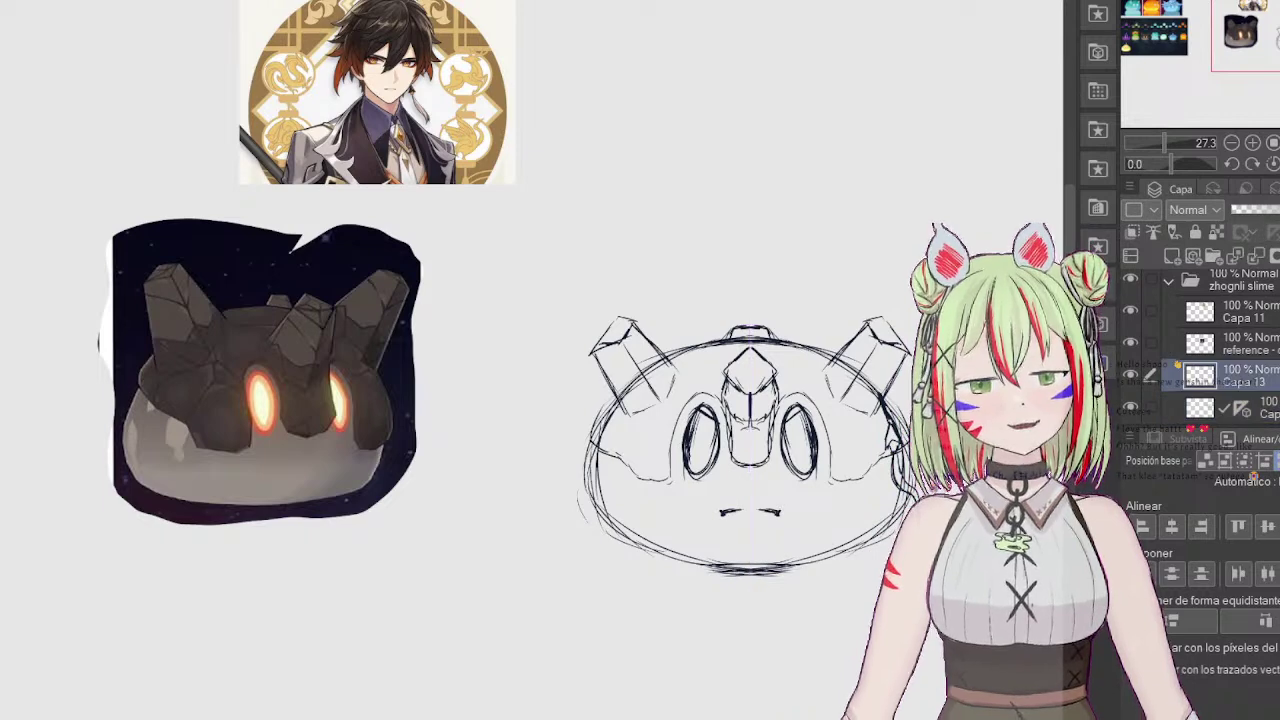
scroll(1245, 376, down, 1)
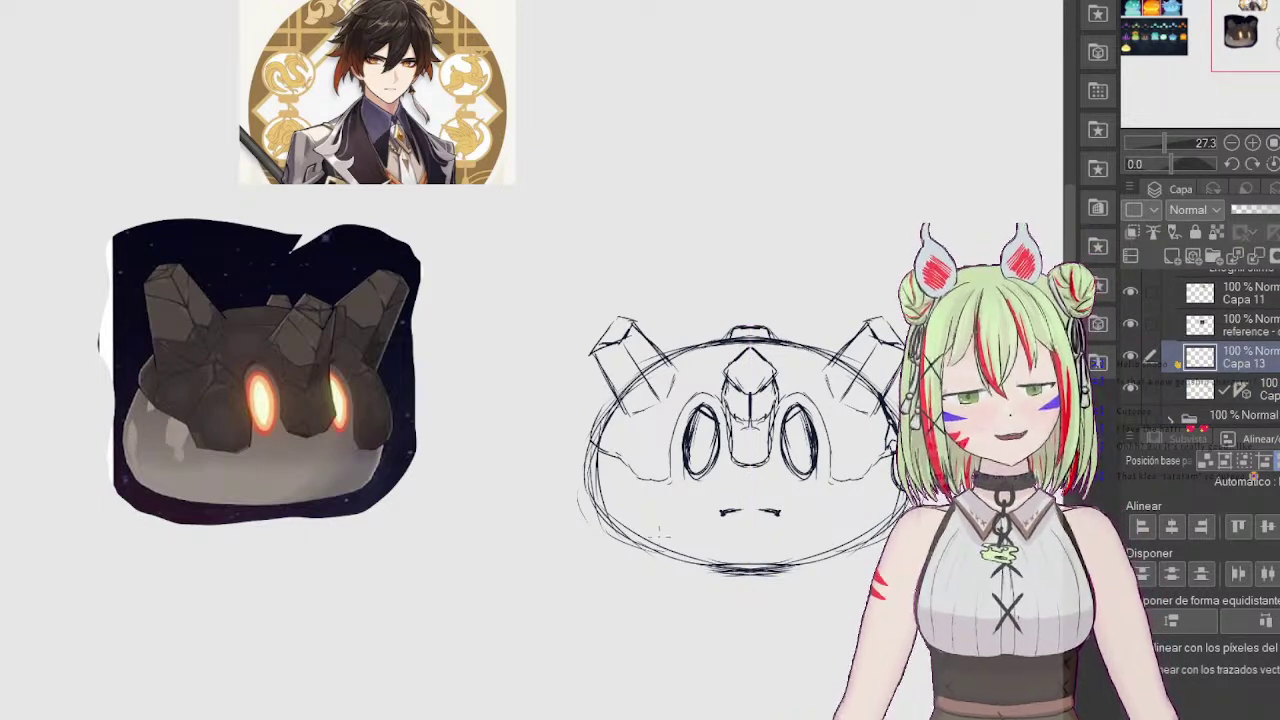
mouse_move(533, 505)
mouse_down()
mouse_move(522, 556)
mouse_move(560, 518)
mouse_move(588, 514)
mouse_move(530, 516)
mouse_move(588, 506)
mouse_move(504, 586)
mouse_move(594, 498)
mouse_move(496, 550)
mouse_move(480, 586)
mouse_move(518, 542)
mouse_move(606, 521)
mouse_up()
mouse_move(606, 521)
mouse_down()
mouse_move(578, 538)
mouse_move(549, 529)
mouse_move(482, 580)
mouse_move(494, 576)
mouse_up()
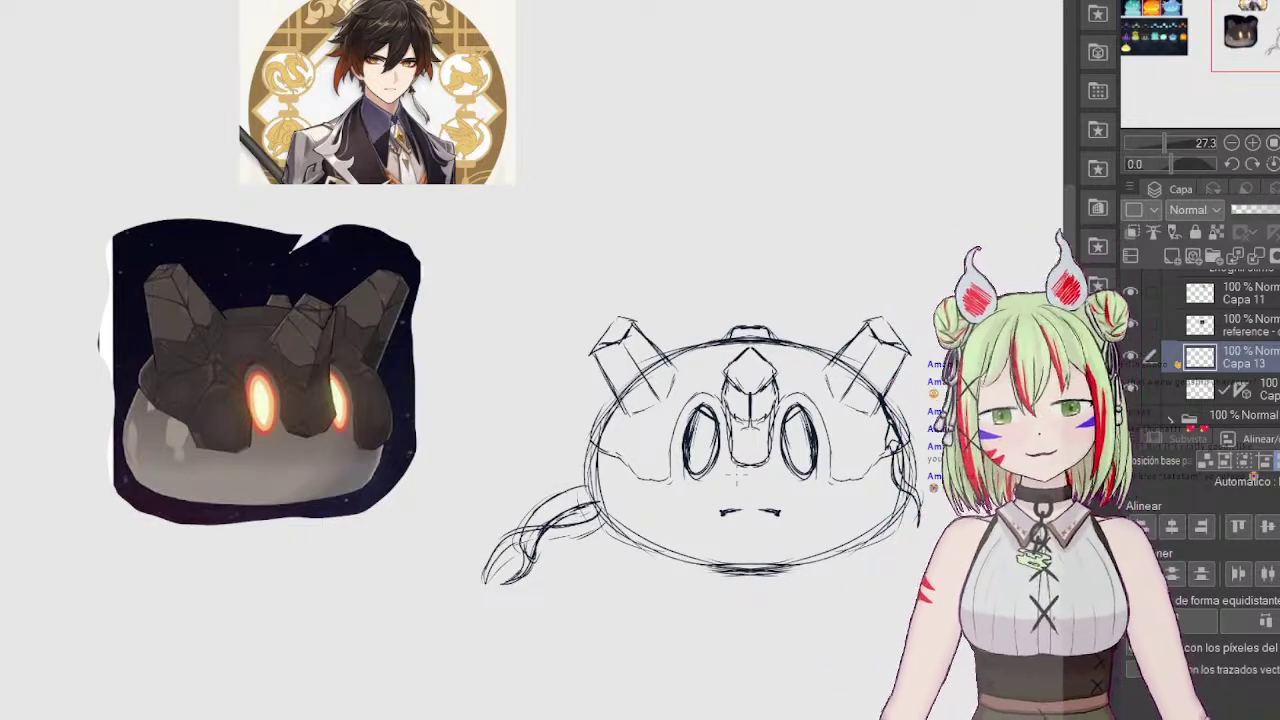
Step: Create layer Capa 14 below the sketch layers and paint the rock mask, horns and crown rock dark brown
click(1272, 393)
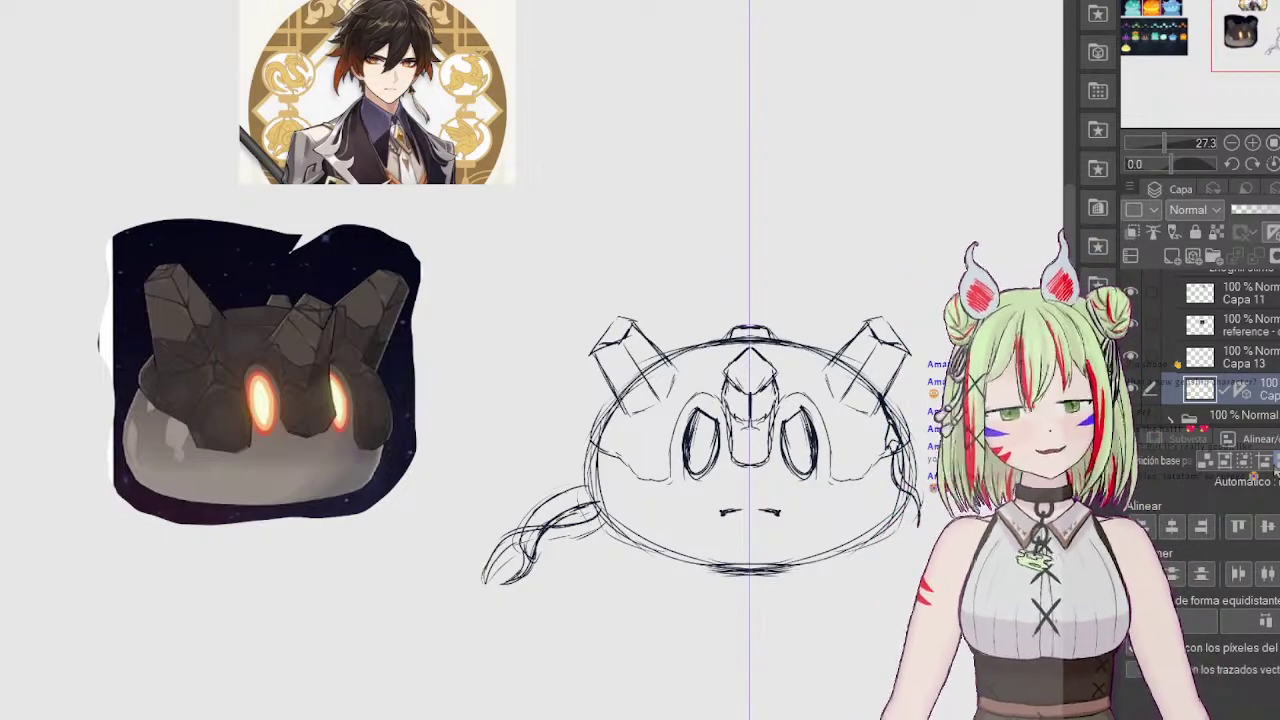
scroll(1235, 350, down, 1)
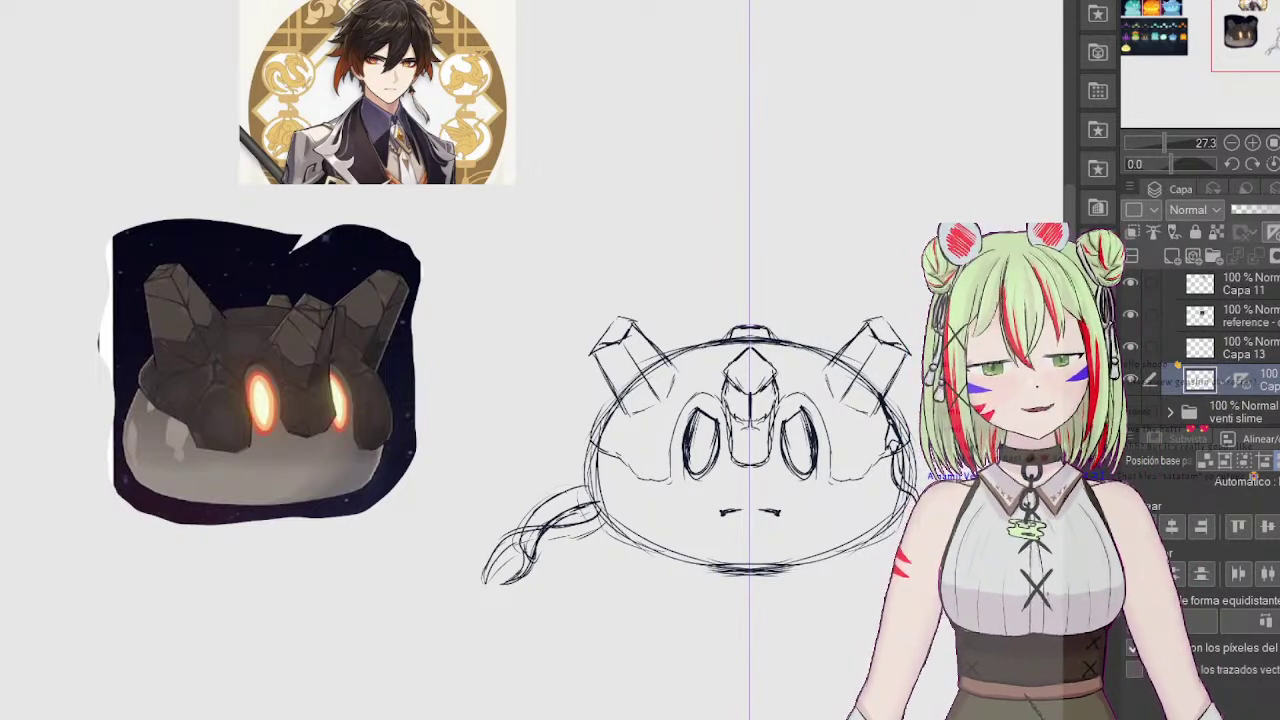
click(1173, 257)
mouse_move(1245, 380)
mouse_down()
mouse_move(1245, 409)
mouse_move(1245, 376)
mouse_up()
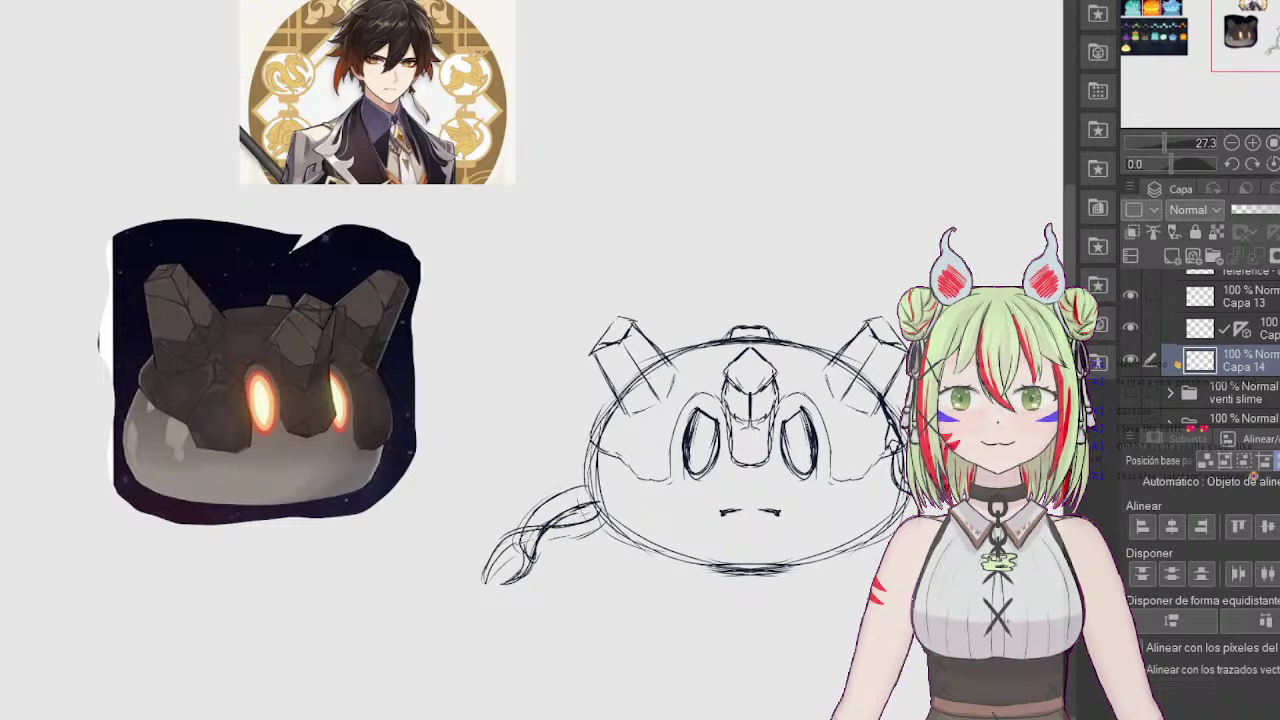
mouse_move(770, 472)
mouse_down()
mouse_move(740, 421)
mouse_move(831, 432)
mouse_move(783, 391)
mouse_move(631, 429)
mouse_move(618, 470)
mouse_up()
mouse_move(689, 475)
mouse_down()
mouse_move(780, 488)
mouse_move(879, 475)
mouse_move(847, 439)
mouse_move(682, 409)
mouse_move(673, 376)
mouse_move(618, 418)
mouse_up()
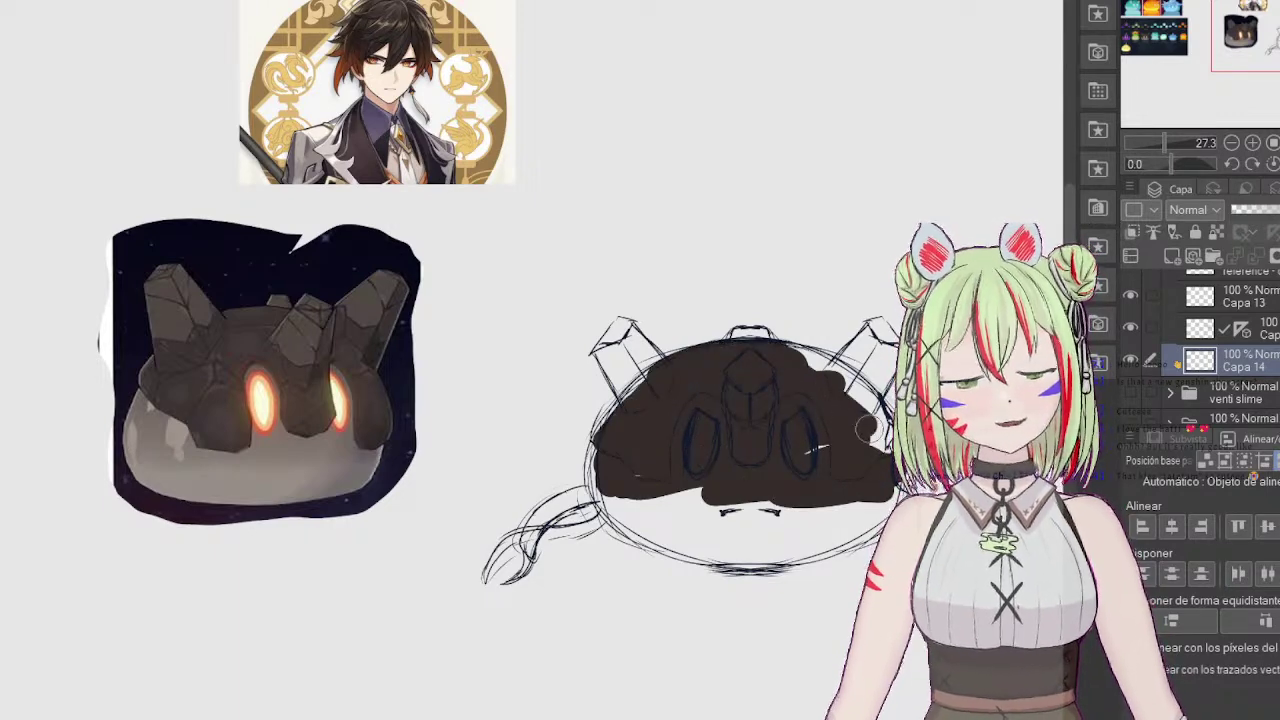
mouse_move(865, 412)
mouse_down()
mouse_move(809, 357)
mouse_move(877, 437)
mouse_move(835, 393)
mouse_move(807, 437)
mouse_move(867, 453)
mouse_up()
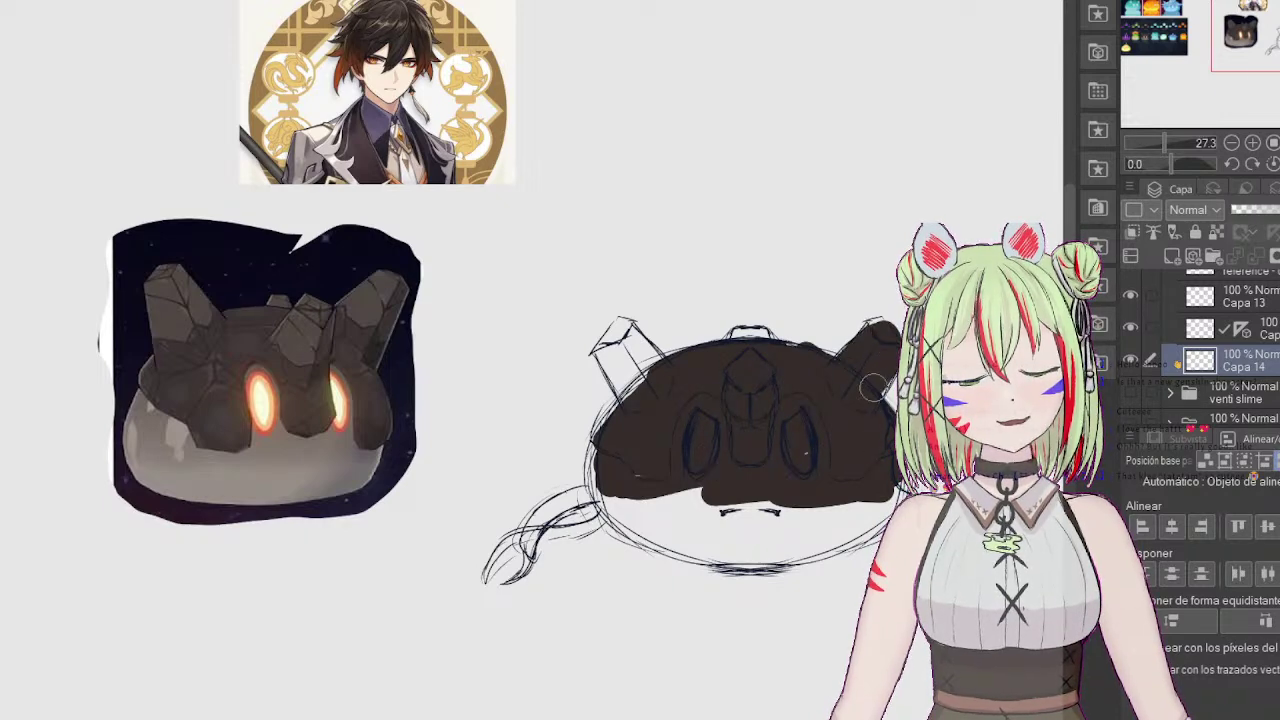
mouse_move(768, 338)
mouse_down()
mouse_move(669, 360)
mouse_move(624, 339)
mouse_move(615, 359)
mouse_move(606, 351)
mouse_move(641, 338)
mouse_move(618, 337)
mouse_move(611, 375)
mouse_move(672, 393)
mouse_up()
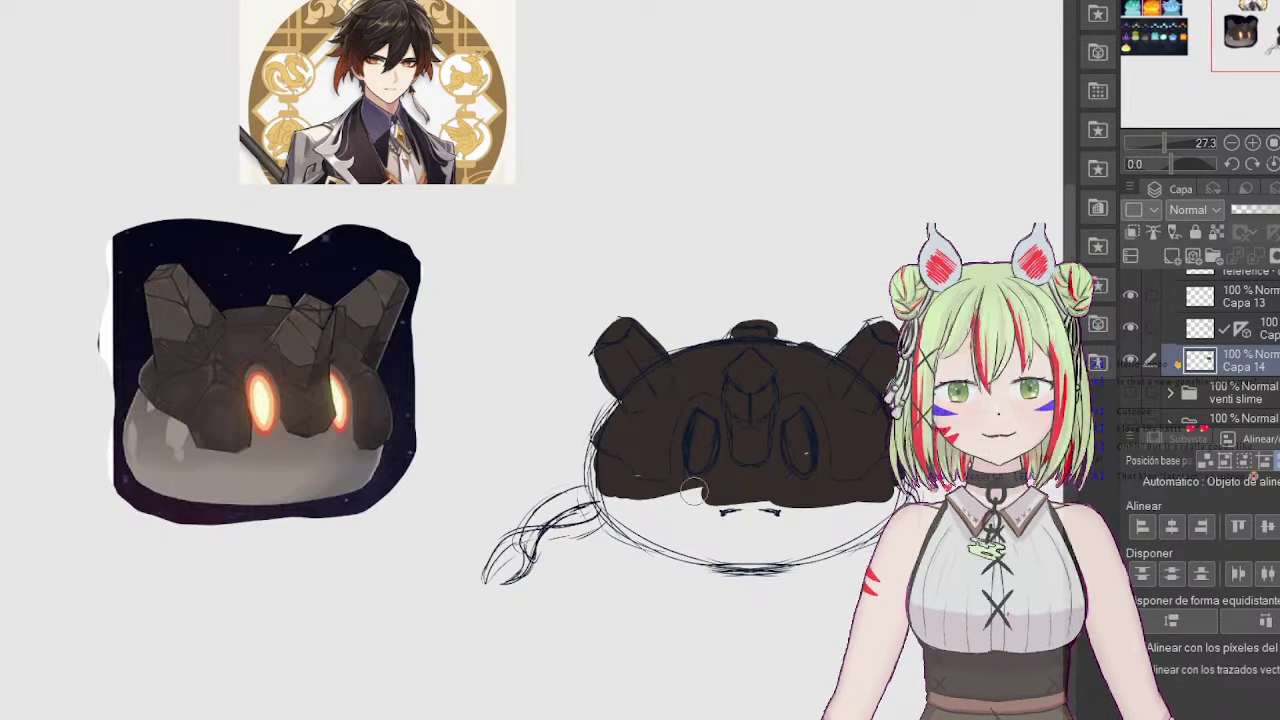
Step: Paint the lower body reddish brown with an orange underside, and colour the ponytail from dark brown to orange
mouse_move(695, 490)
mouse_down()
mouse_move(680, 468)
mouse_move(715, 412)
mouse_move(710, 435)
mouse_move(749, 478)
mouse_move(790, 420)
mouse_move(830, 492)
mouse_move(871, 489)
mouse_move(630, 490)
mouse_move(600, 480)
mouse_move(605, 425)
mouse_up()
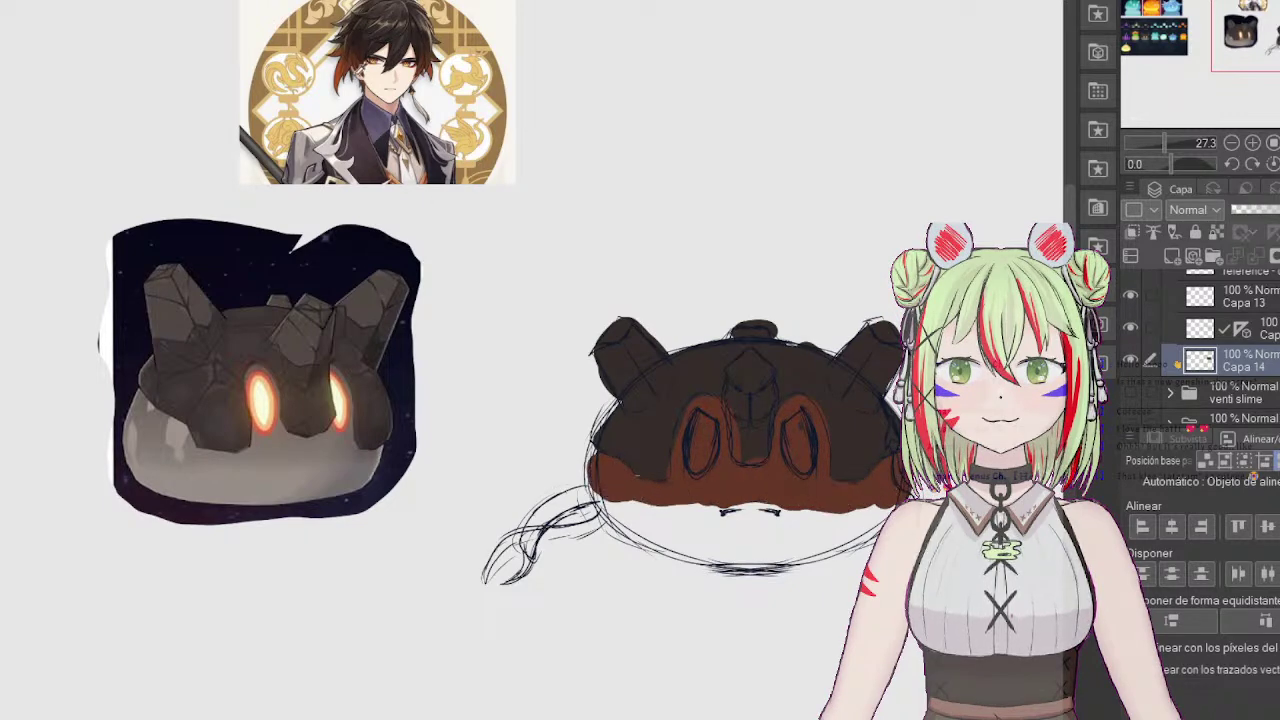
mouse_move(636, 497)
mouse_down()
mouse_move(656, 524)
mouse_move(679, 505)
mouse_move(684, 542)
mouse_move(730, 538)
mouse_move(752, 508)
mouse_move(746, 539)
mouse_move(807, 544)
mouse_move(838, 509)
mouse_move(852, 525)
mouse_move(904, 507)
mouse_up()
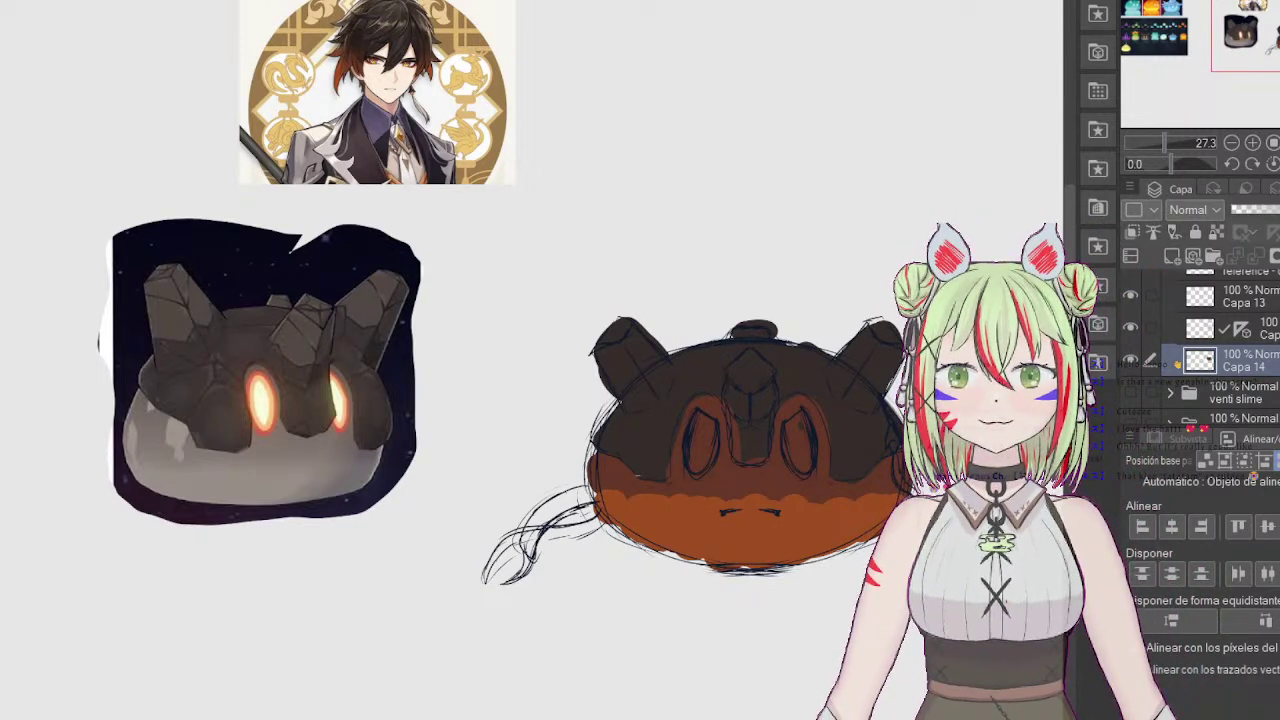
mouse_move(528, 572)
mouse_down()
mouse_move(525, 548)
mouse_move(512, 574)
mouse_move(535, 524)
mouse_move(563, 532)
mouse_move(555, 512)
mouse_move(590, 500)
mouse_move(600, 515)
mouse_move(555, 518)
mouse_move(545, 505)
mouse_move(560, 500)
mouse_up()
click(552, 536)
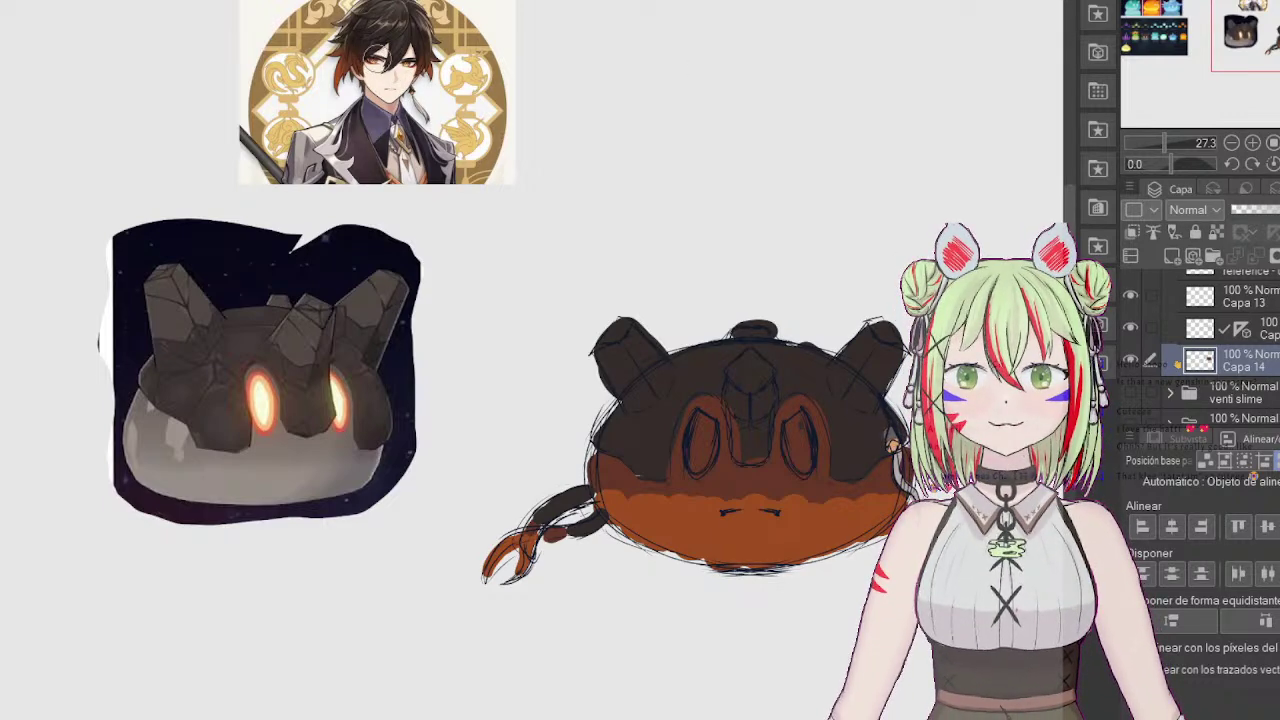
Step: Fill both of the slime's eyes with pale orange
drag(709, 431, 705, 453)
mouse_move(808, 425)
mouse_down()
mouse_move(798, 462)
mouse_move(796, 426)
mouse_move(803, 449)
mouse_up()
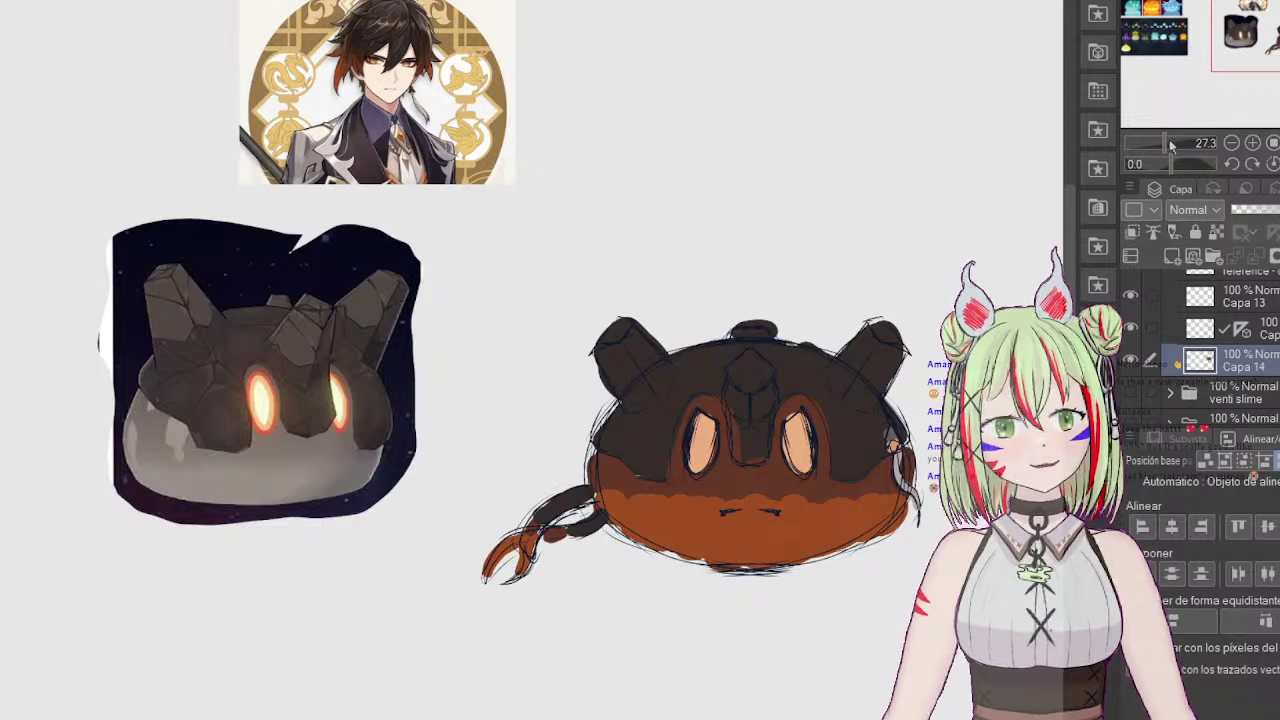
mouse_move(1172, 142)
mouse_down()
mouse_move(1138, 146)
mouse_move(1165, 150)
mouse_up()
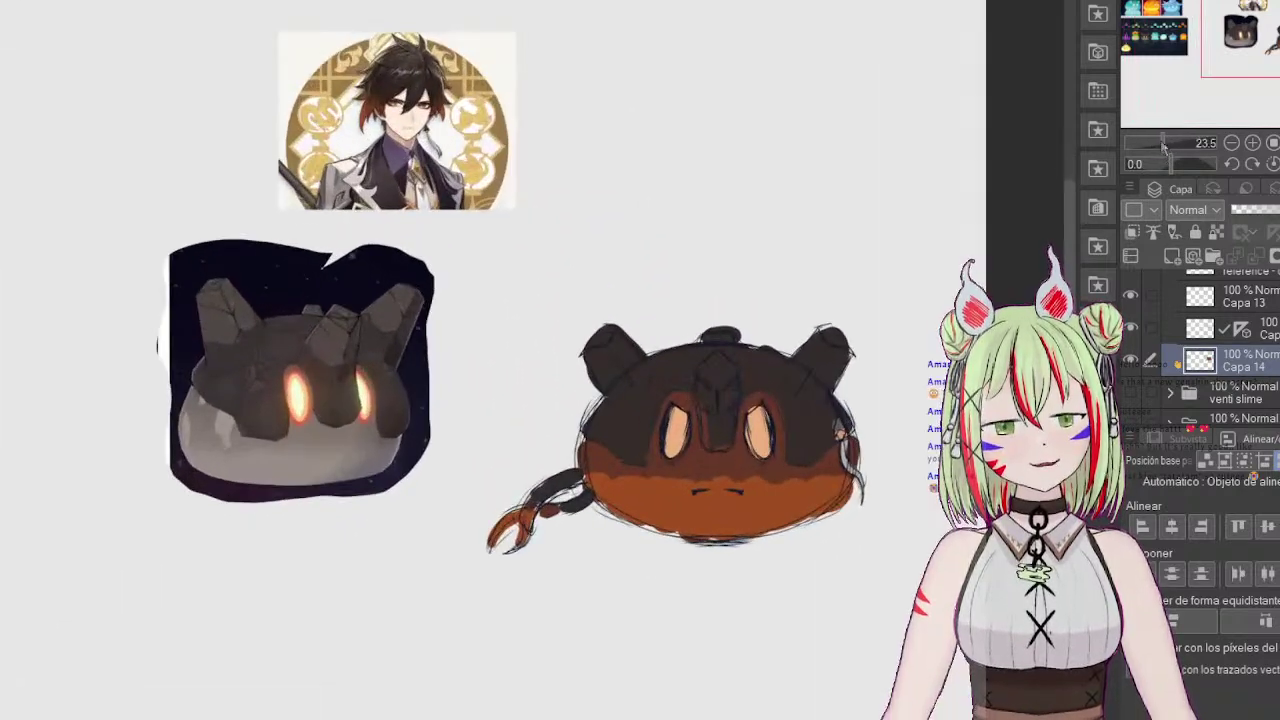
Step: Create a layer folder named nahida slime above the zhognli slime folder, and hide the zhognli slime folder
scroll(1236, 340, up, 4)
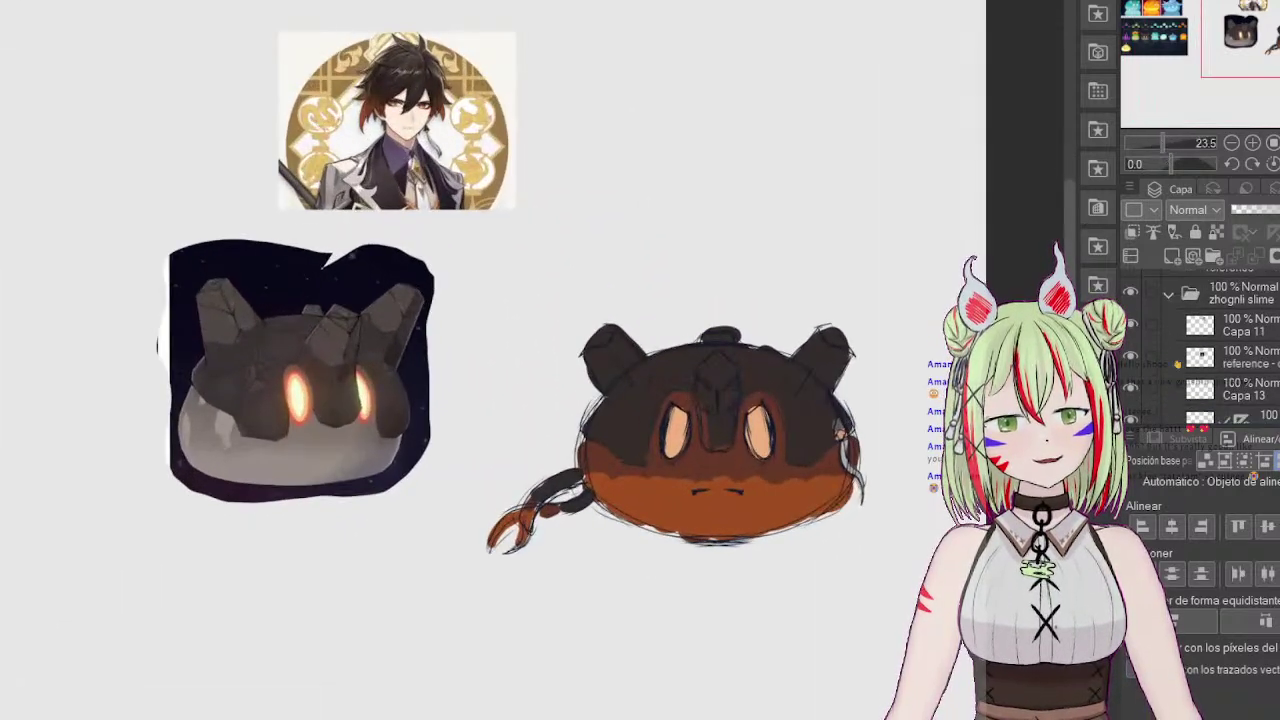
click(1170, 320)
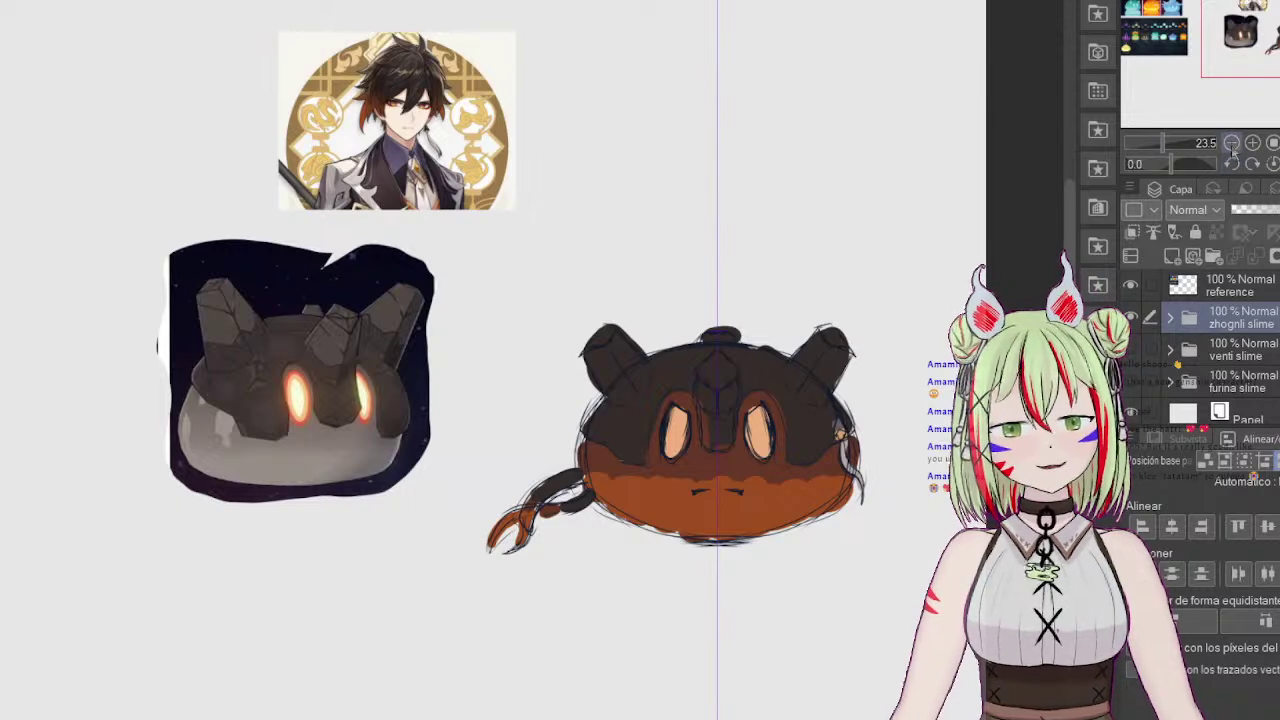
click(1213, 256)
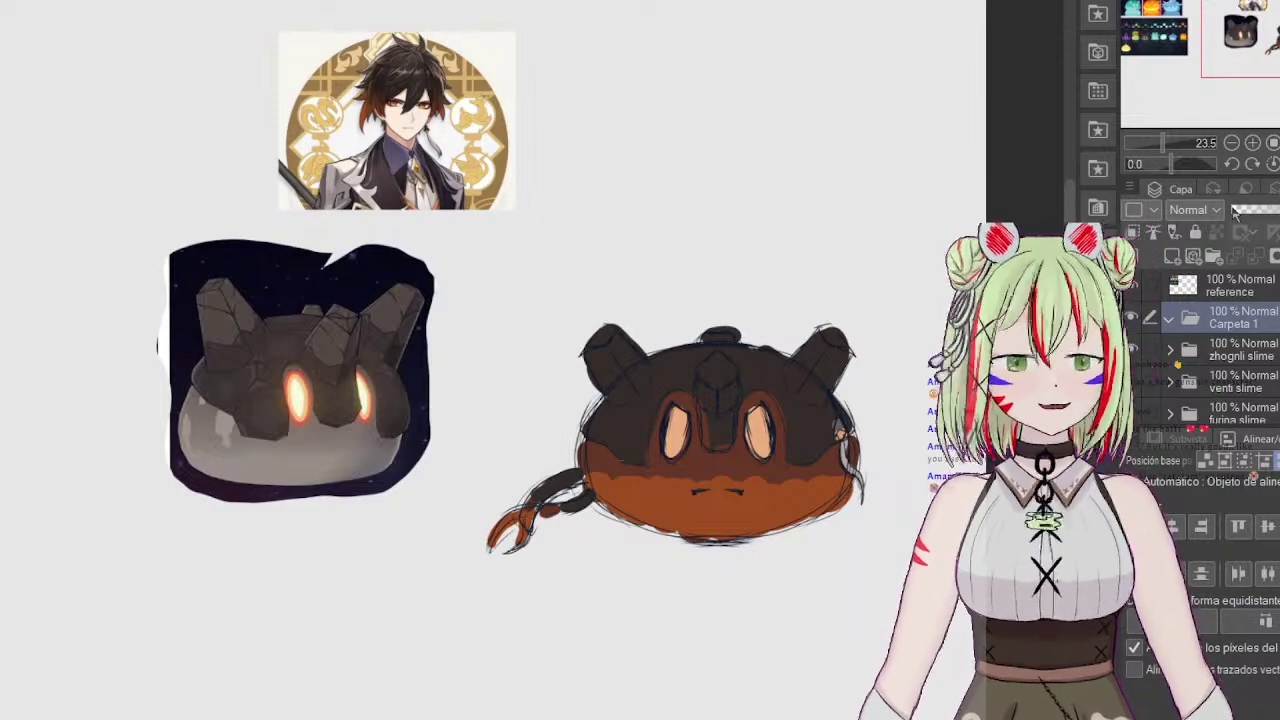
key(Return)
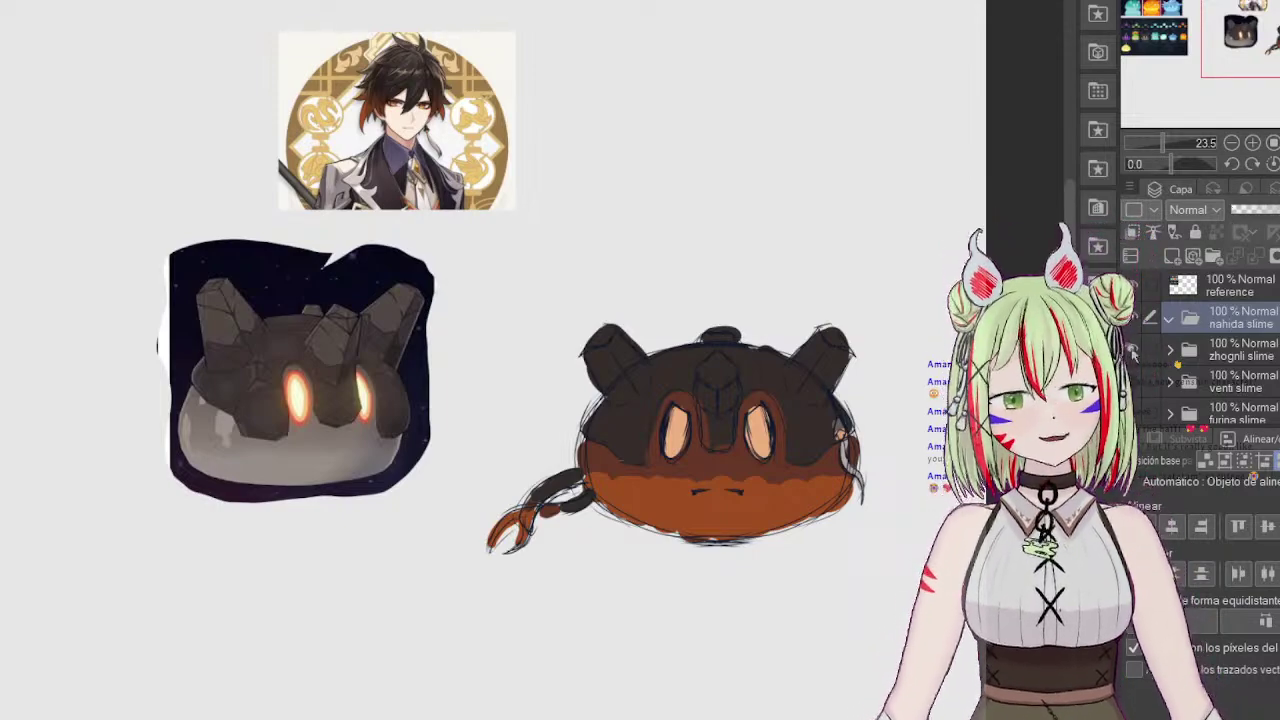
click(1132, 350)
Step: Lasso the green Dendro slime in the reference layer's upper image and copy it onto its own layer
click(1232, 286)
drag(1254, 38, 1157, 8)
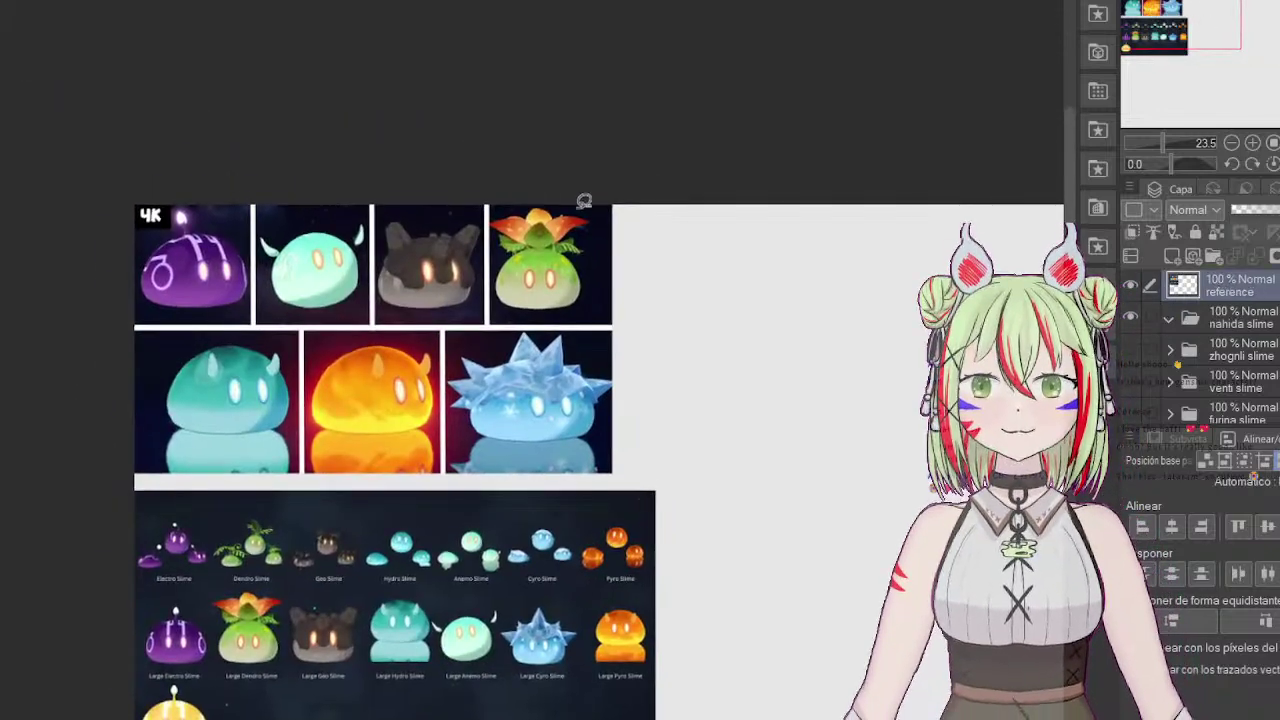
mouse_move(604, 233)
mouse_down()
mouse_move(573, 209)
mouse_move(497, 206)
mouse_move(490, 250)
mouse_move(515, 308)
mouse_move(612, 228)
mouse_up()
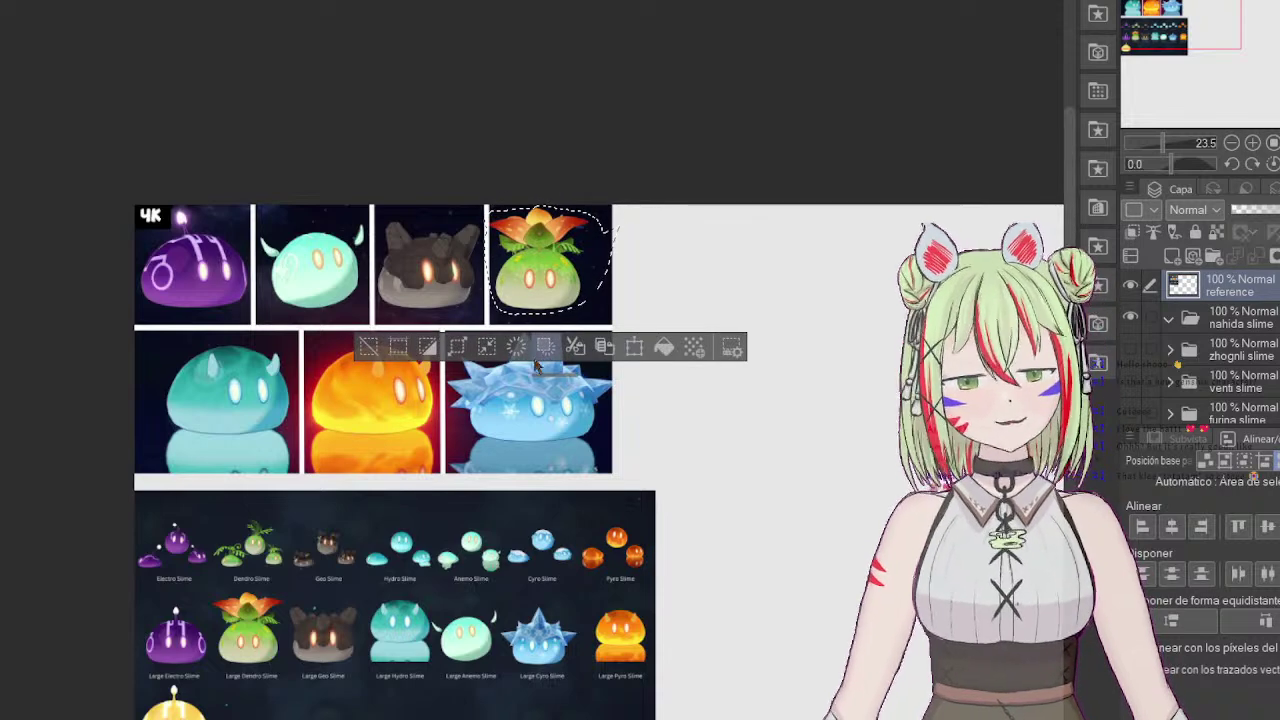
click(604, 346)
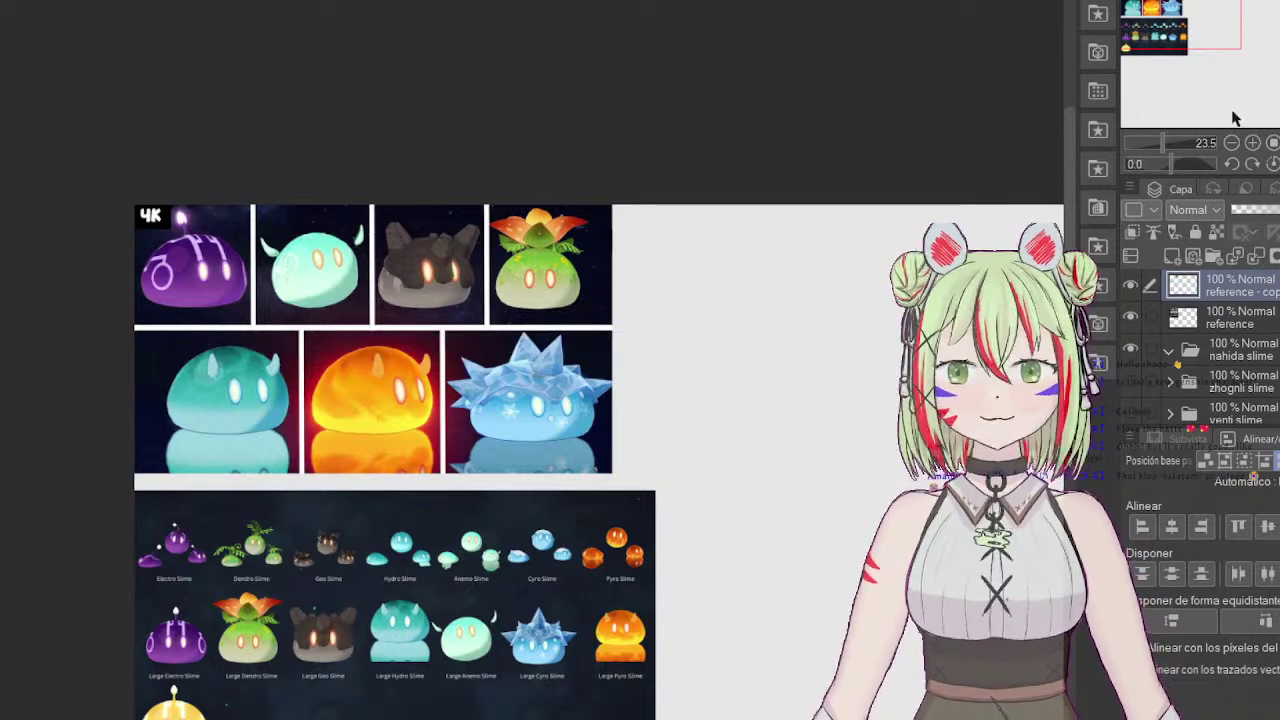
Step: Enlarge the copied Dendro slime and place it on the empty canvas to the right of the reference images
drag(1231, 31, 1210, 26)
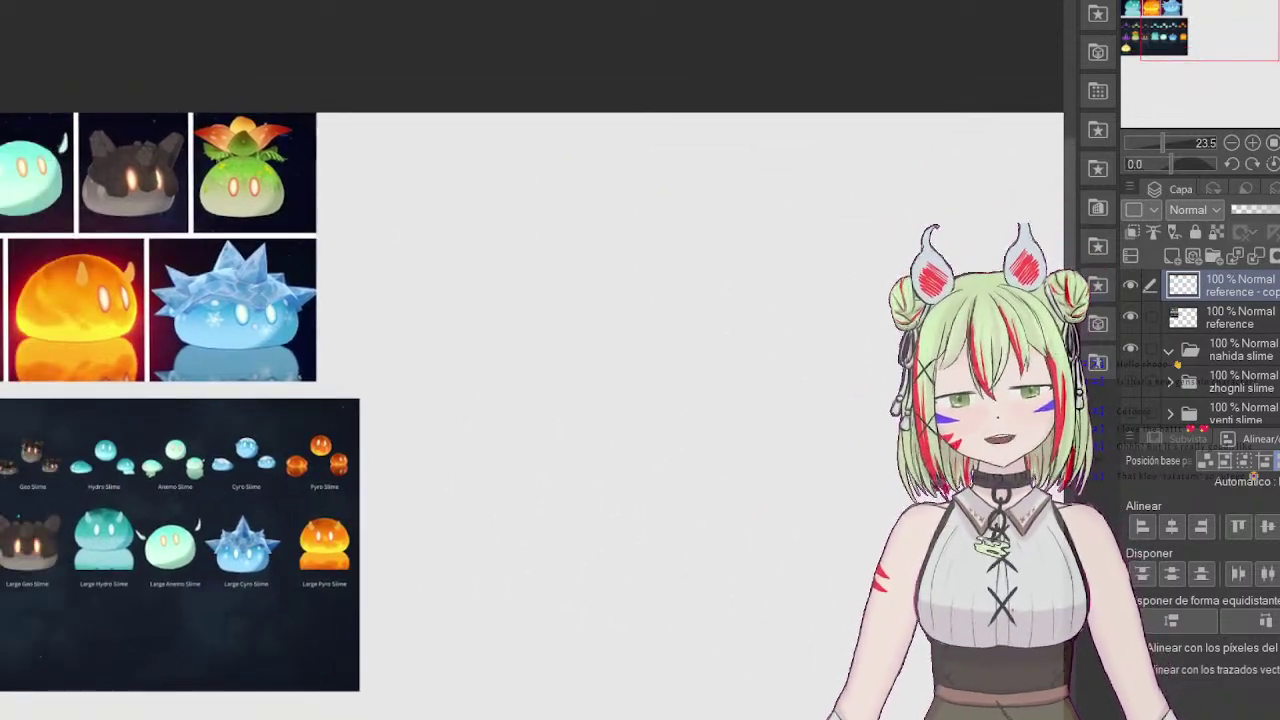
key(ctrl+t)
drag(283, 185, 907, 394)
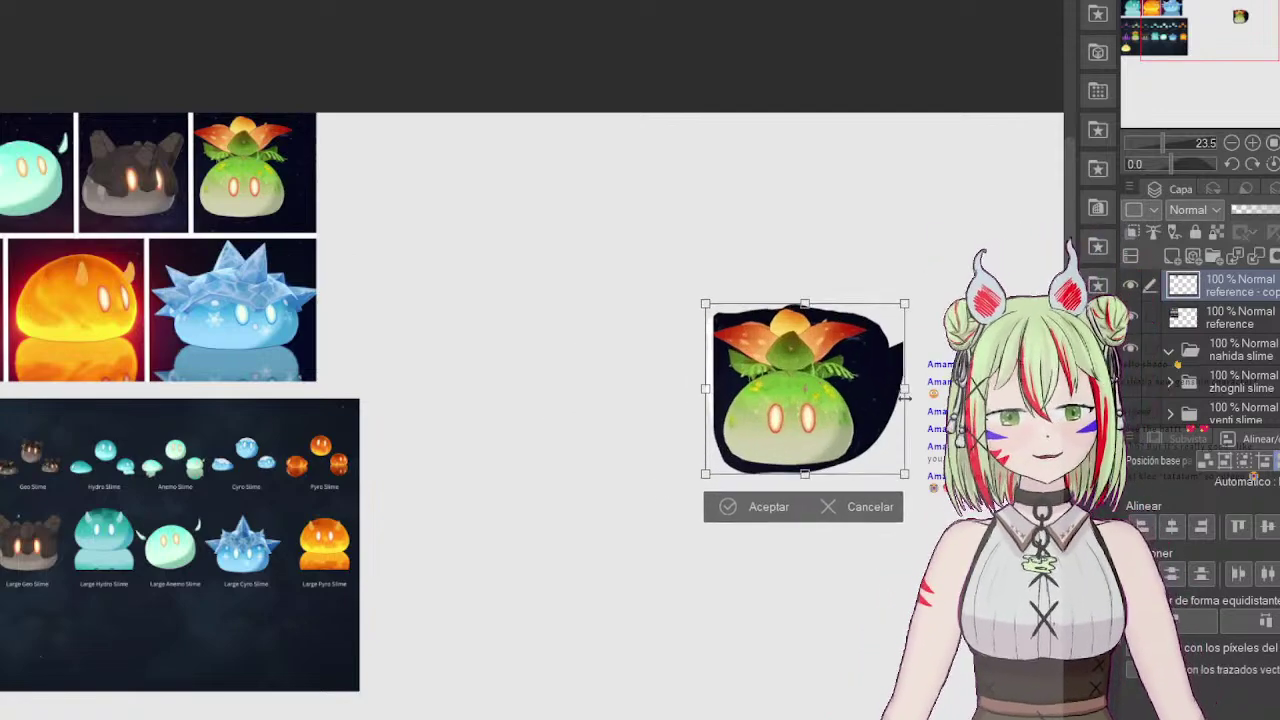
drag(853, 438, 829, 443)
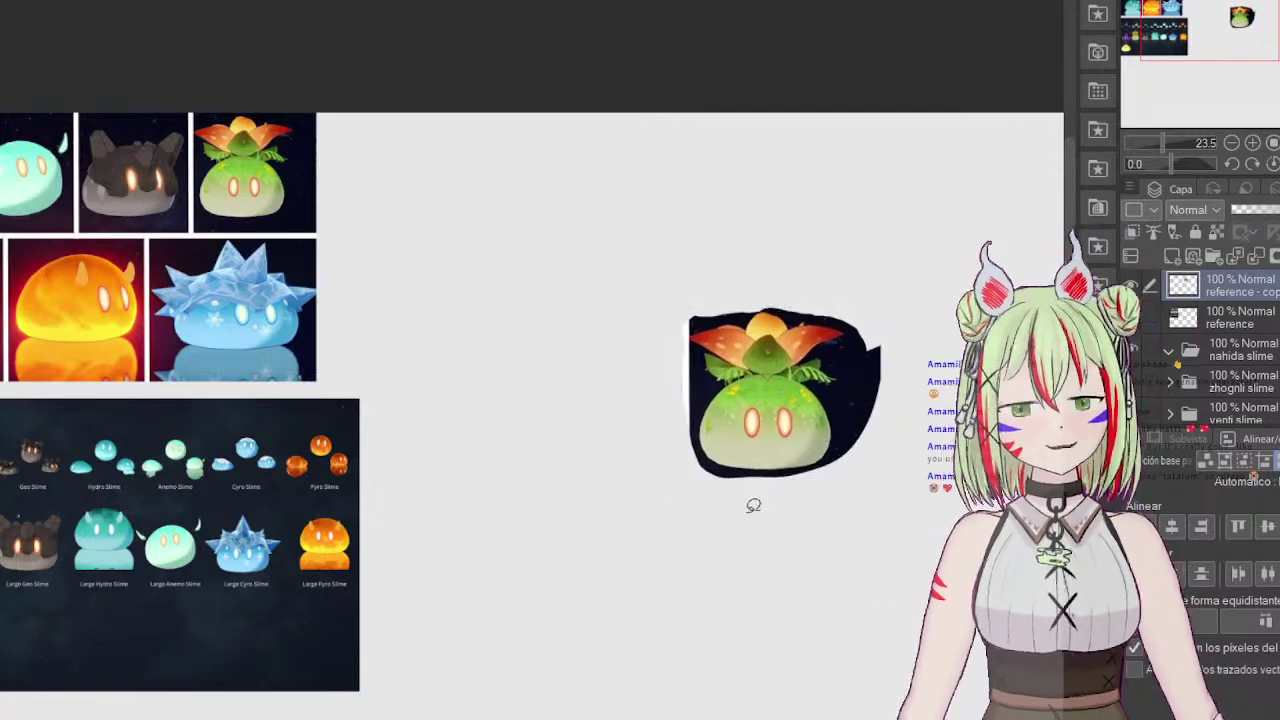
click(740, 514)
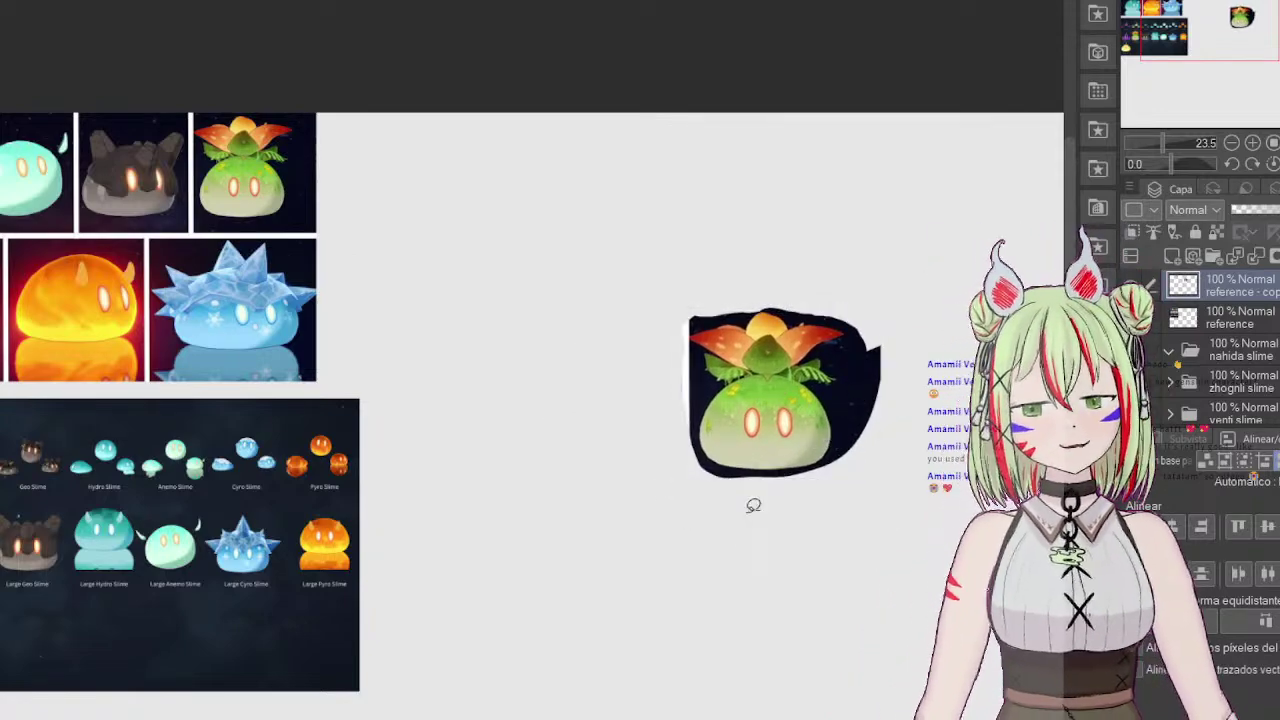
Step: Show the zhognli slime folder again
click(1254, 354)
click(1264, 382)
click(1131, 382)
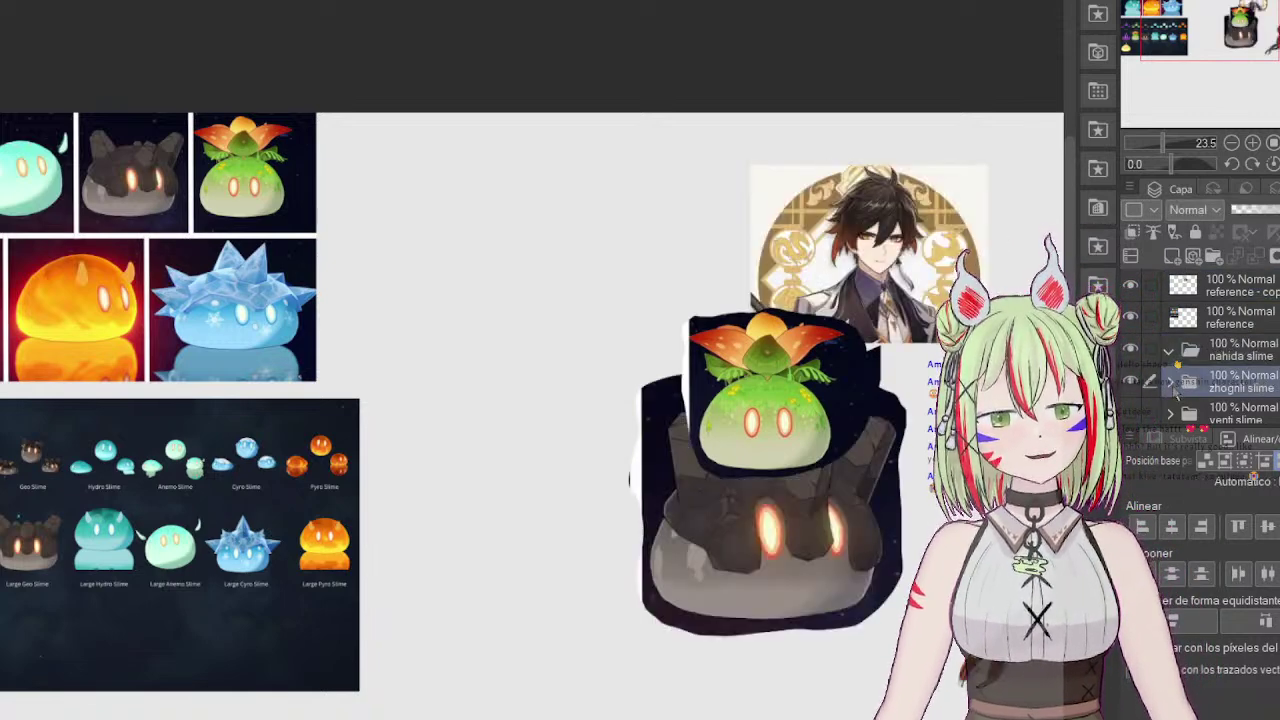
Step: Handwrite "I will have order!!" above the Zhongli slime on layer Capa 11
click(1172, 383)
click(1267, 414)
drag(1237, 20, 1279, 26)
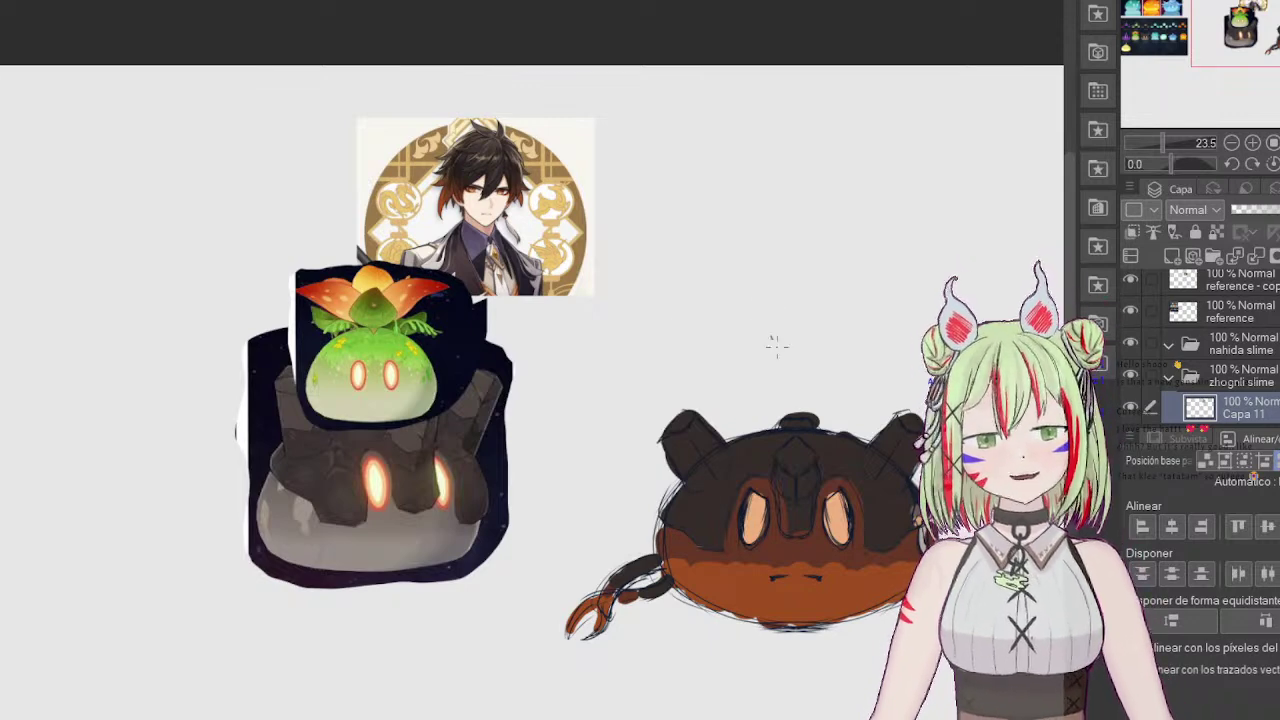
mouse_move(775, 345)
mouse_down()
mouse_move(818, 344)
mouse_move(826, 310)
mouse_up()
drag(840, 320, 833, 328)
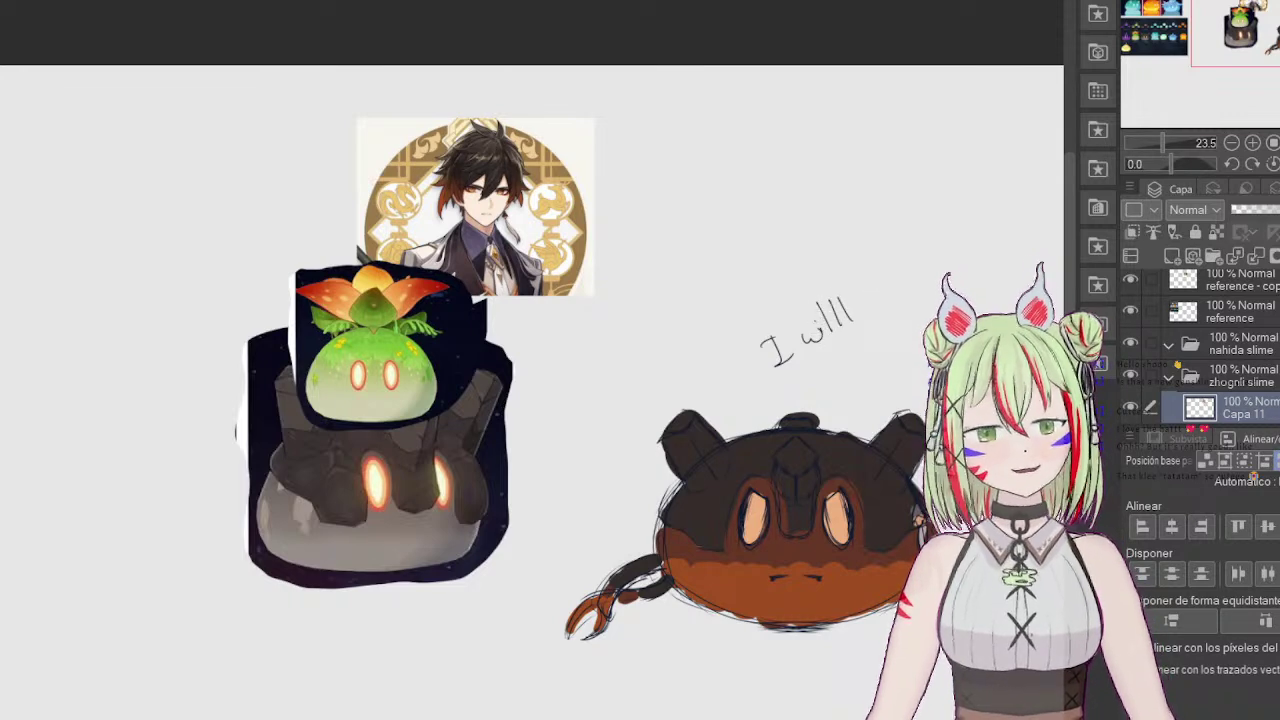
key(ctrl+z)
key(ctrl+z)
drag(834, 299, 844, 328)
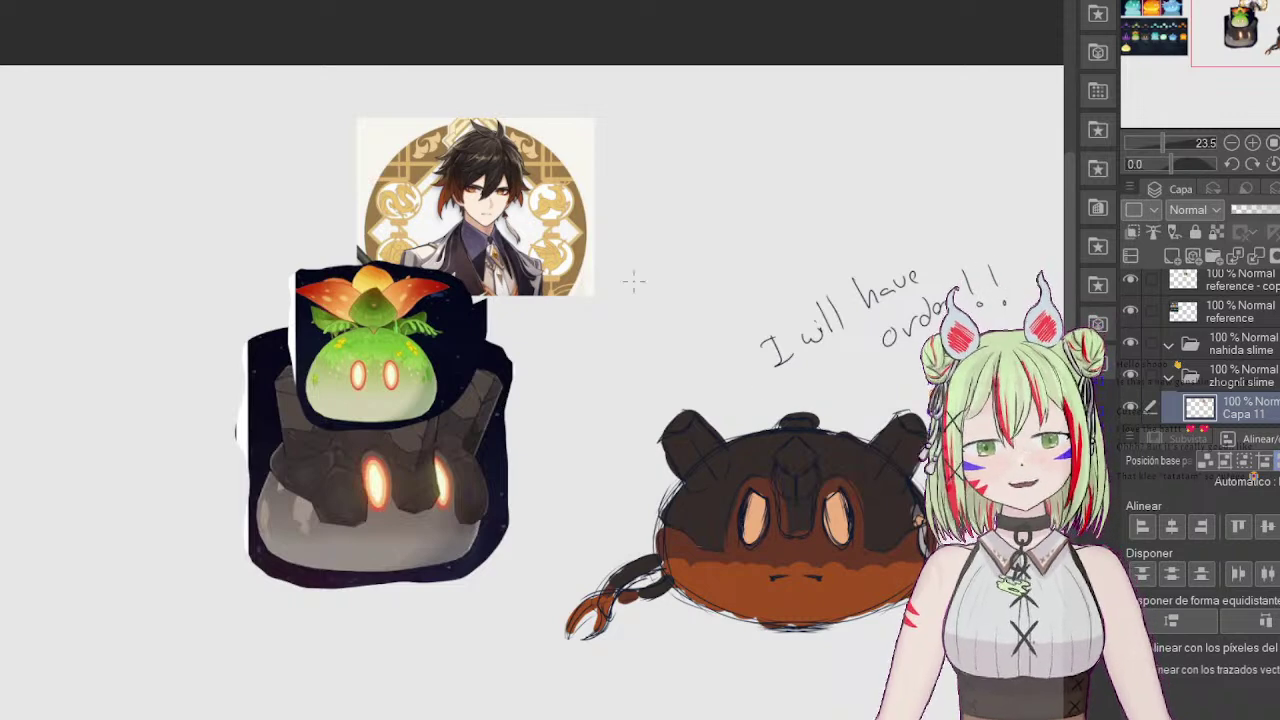
Step: Try a small rounded doodle between the Zhongli portrait and the handwriting, and erase it
mouse_move(693, 288)
mouse_down()
mouse_move(635, 269)
mouse_move(695, 334)
mouse_move(642, 344)
mouse_move(640, 271)
mouse_move(622, 306)
mouse_move(633, 366)
mouse_move(692, 354)
mouse_move(648, 370)
mouse_up()
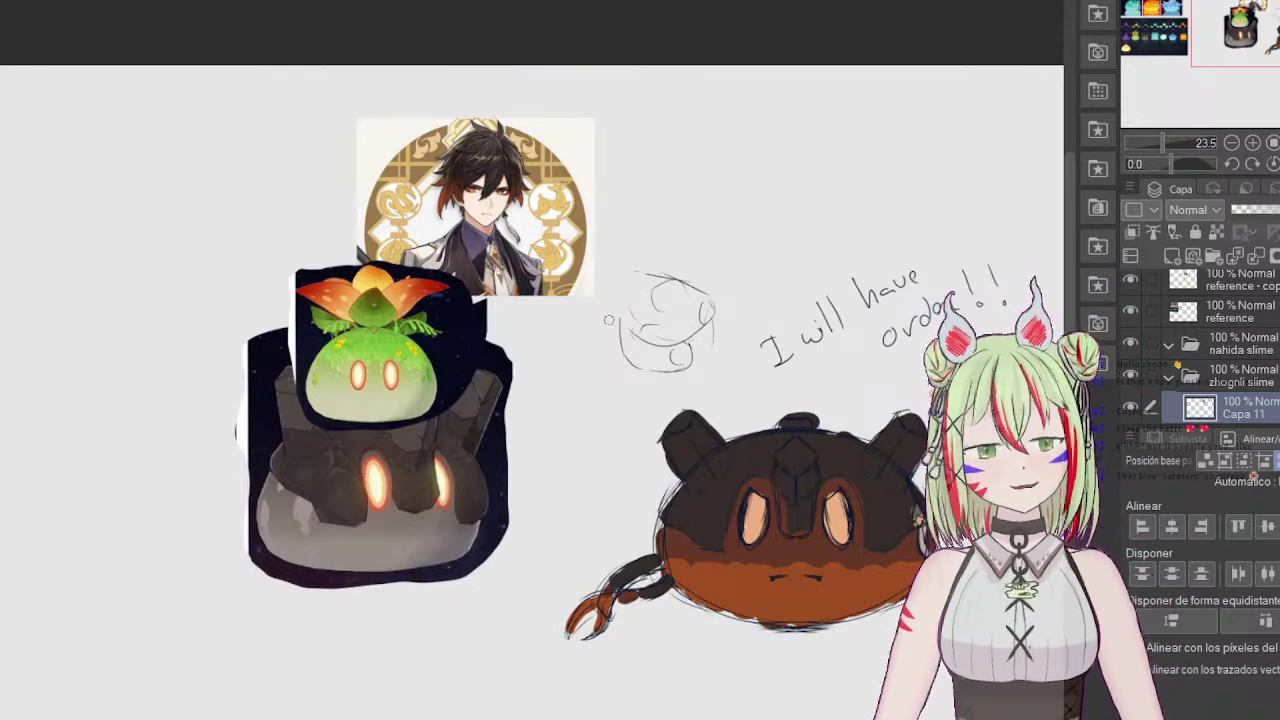
mouse_move(642, 298)
mouse_down()
mouse_move(683, 282)
mouse_move(646, 392)
mouse_move(708, 291)
mouse_move(710, 338)
mouse_up()
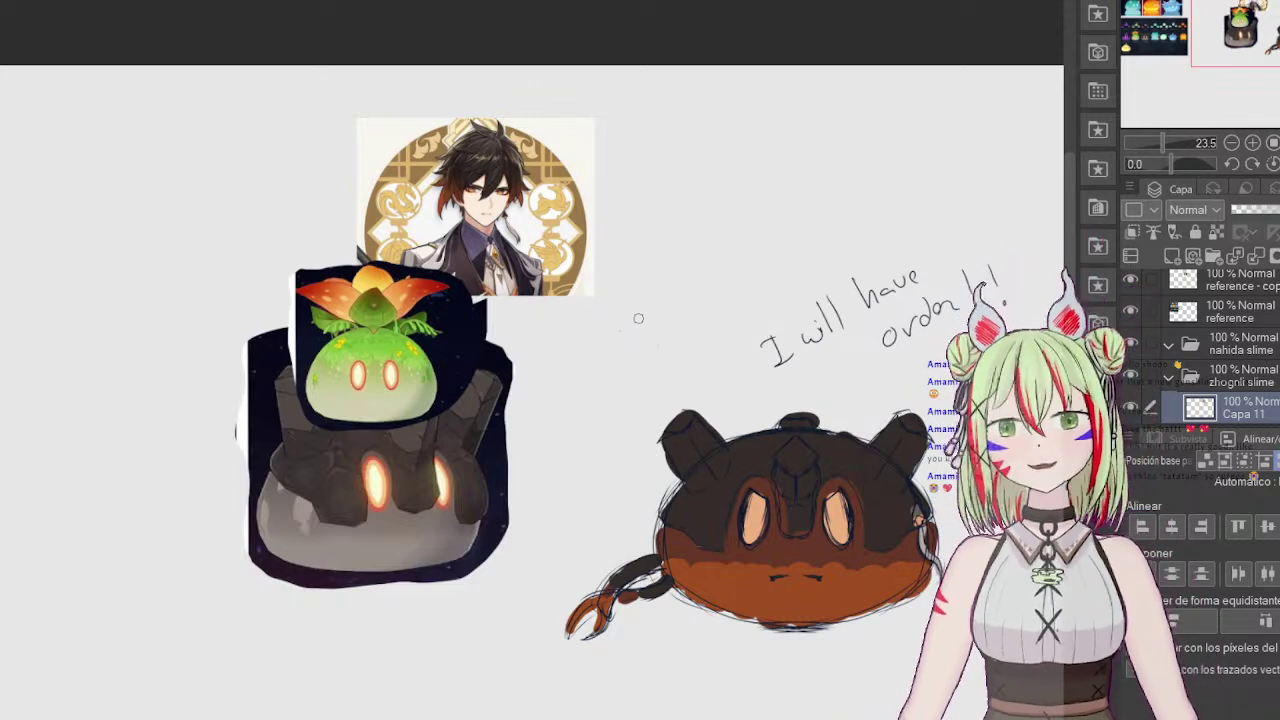
Step: Hide the zhognli slime folder and move the copied Dendro reference layer into the nahida slime folder
click(1172, 375)
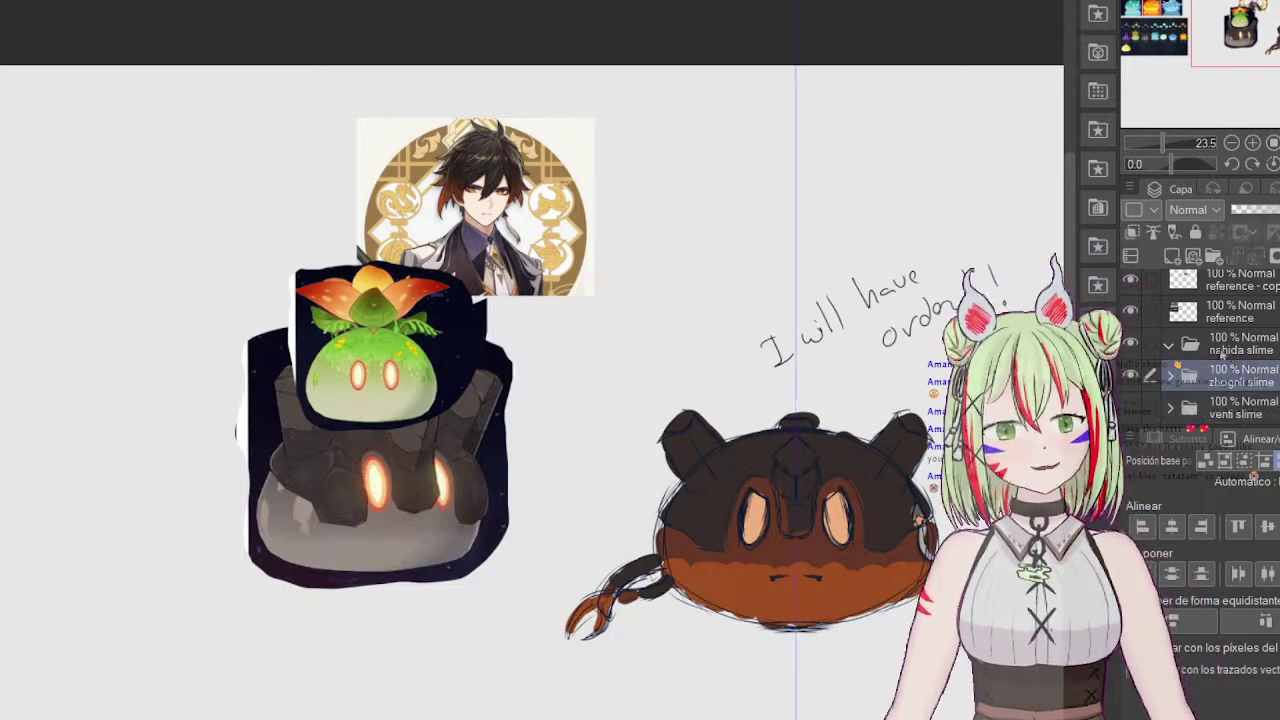
click(1240, 345)
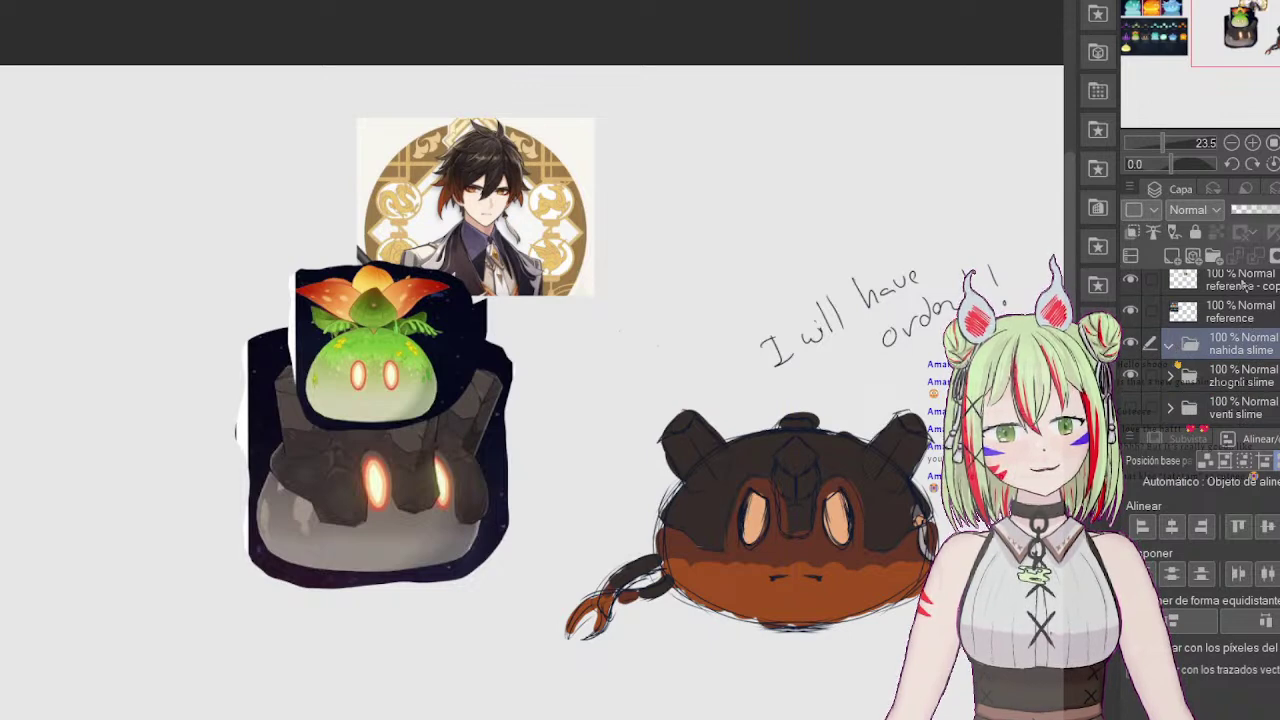
click(1242, 282)
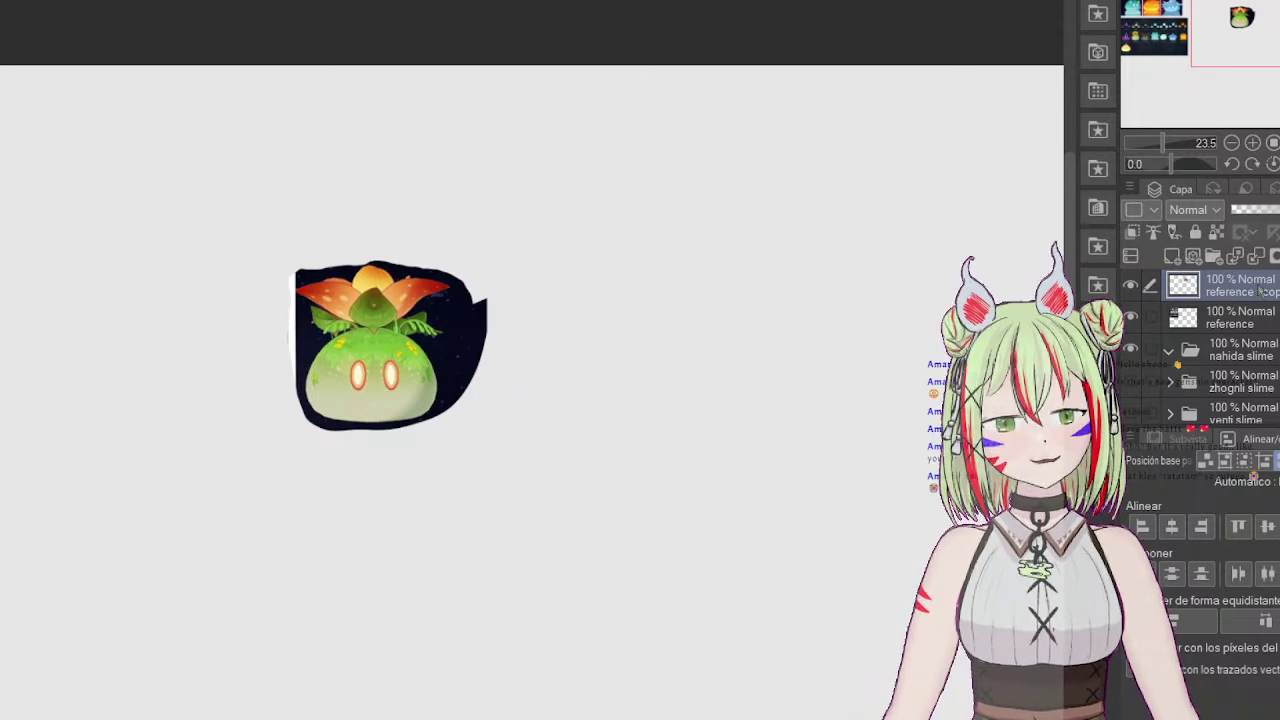
drag(1257, 286, 1268, 356)
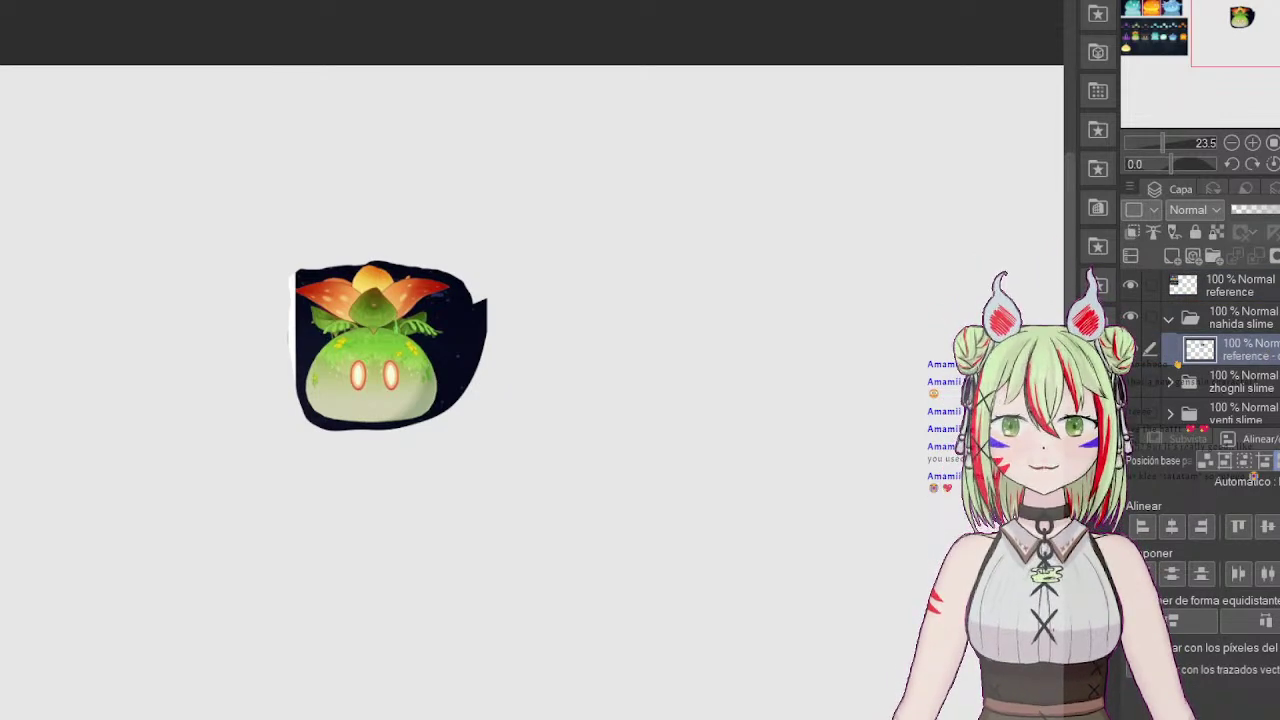
key(ctrl+t)
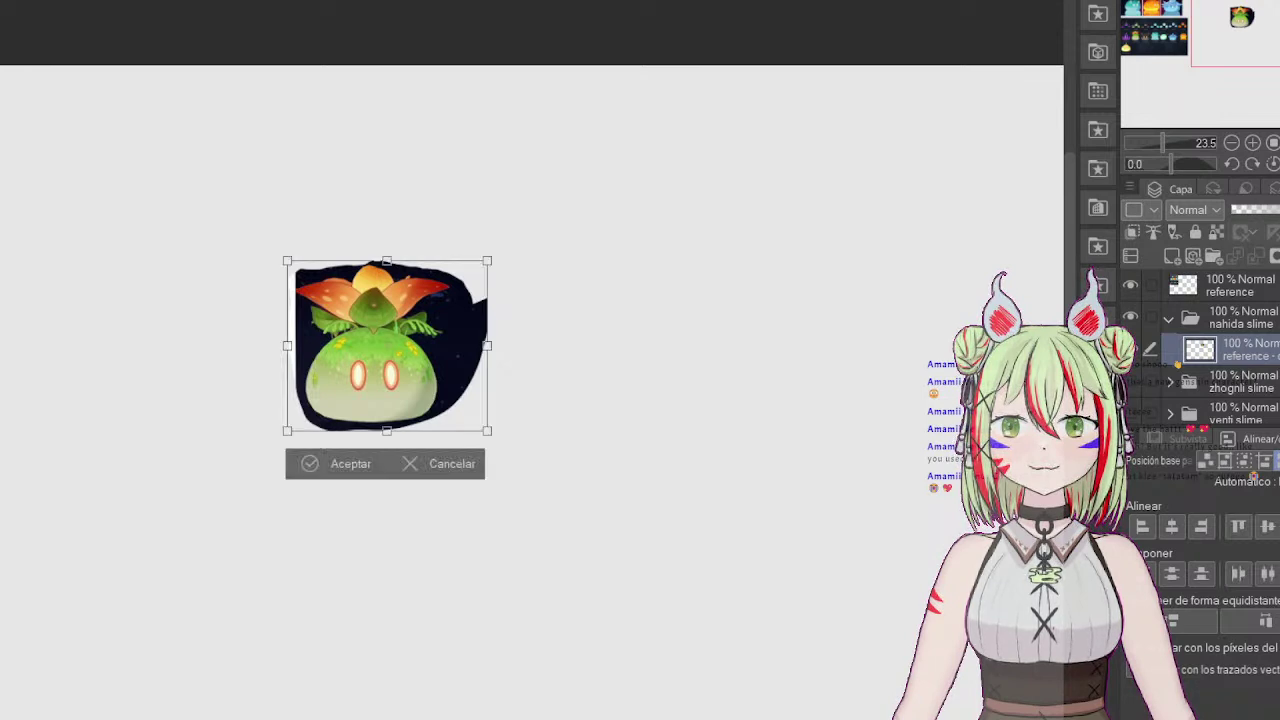
click(346, 460)
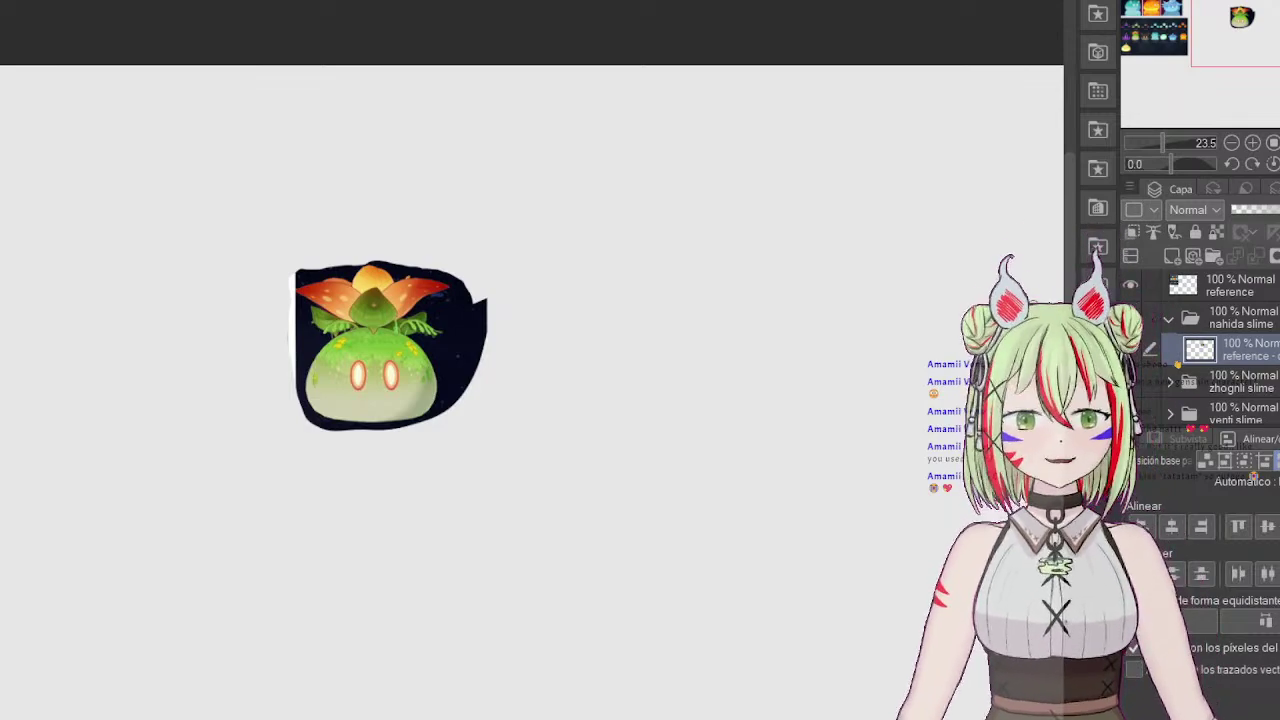
Step: Add a new layer in the nahida slime folder and place the Nahida portrait beneath the Dendro slime reference
click(1172, 256)
scroll(558, 270, down, 3)
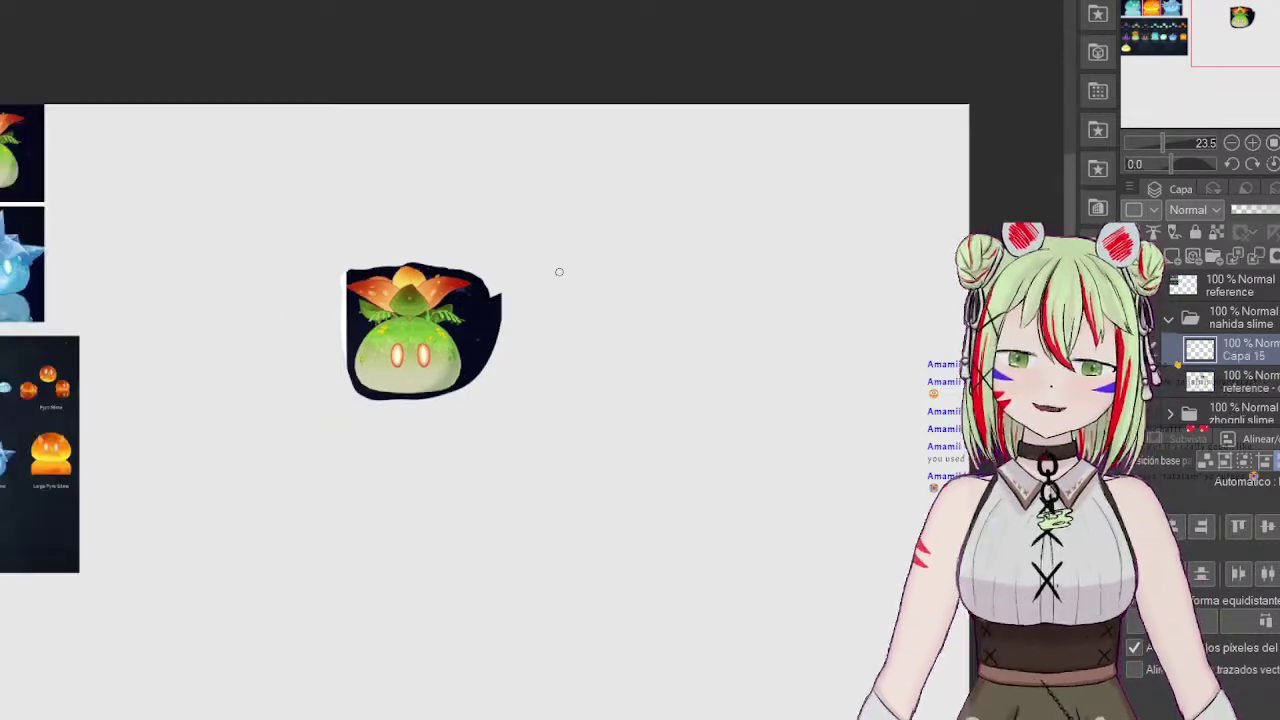
scroll(516, 255, down, 2)
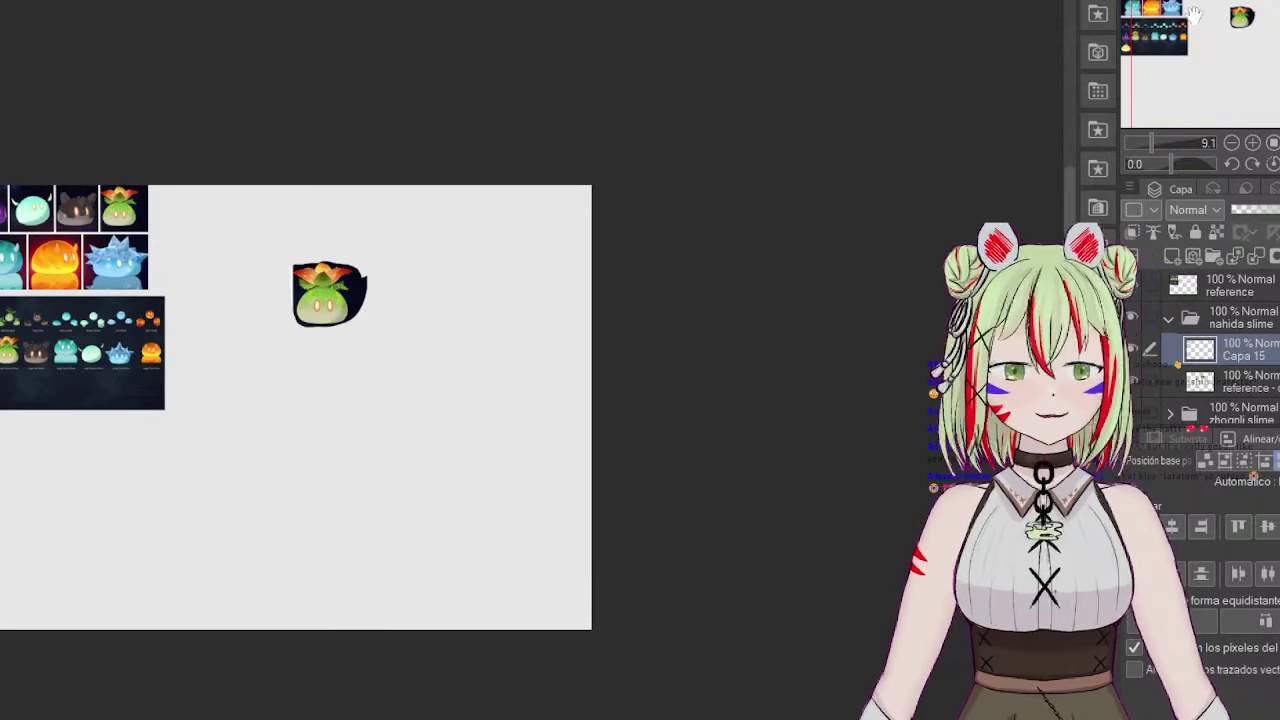
drag(1196, 42, 1130, 38)
scroll(306, 217, up, 3)
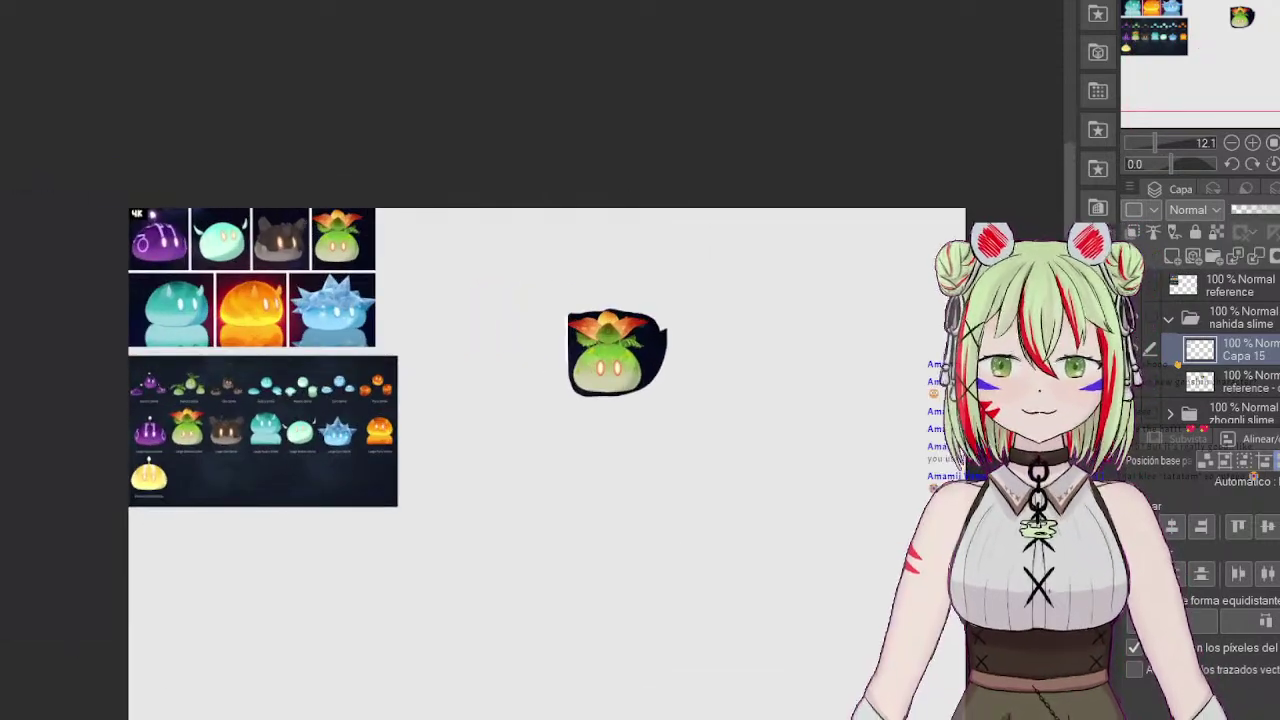
key(ctrl+t)
drag(222, 254, 614, 463)
click(531, 526)
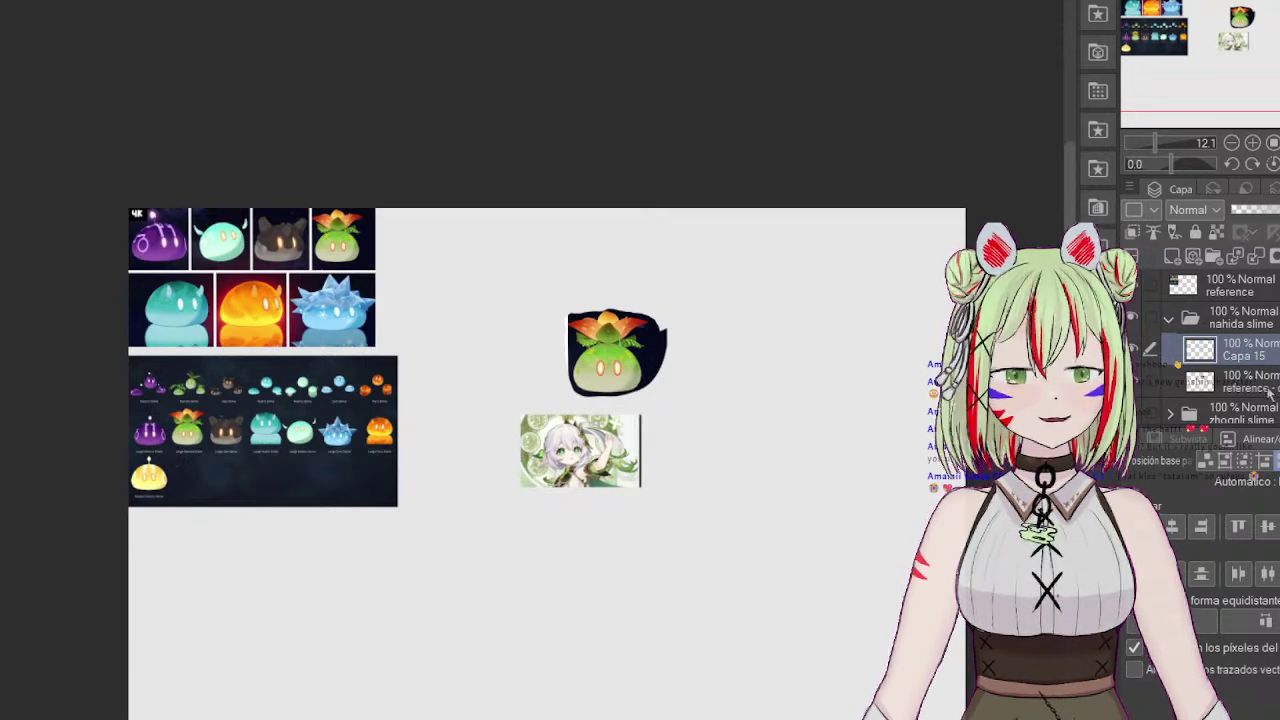
Step: Add a layer below the Dendro reference copy and place a vertical symmetry ruler on the empty canvas beside the references
click(1262, 391)
click(1174, 257)
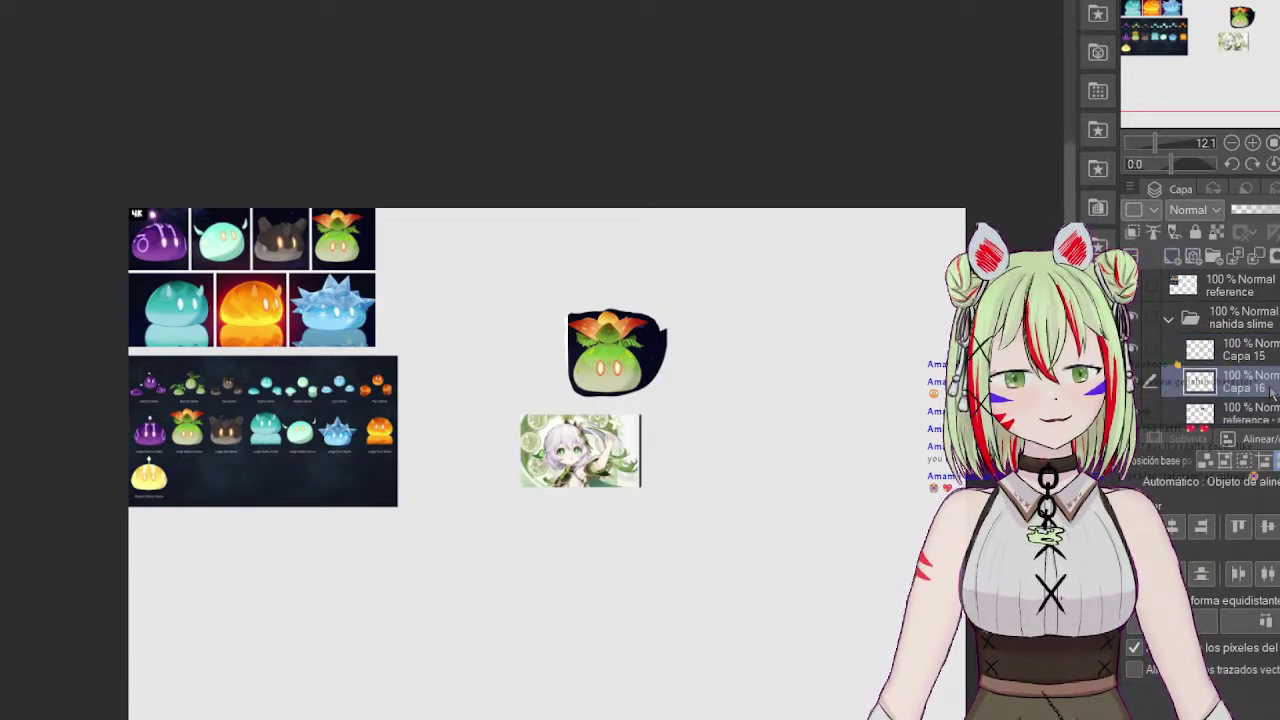
mouse_move(1272, 393)
mouse_down()
mouse_move(1270, 418)
mouse_move(1268, 380)
mouse_up()
scroll(980, 312, up, 1)
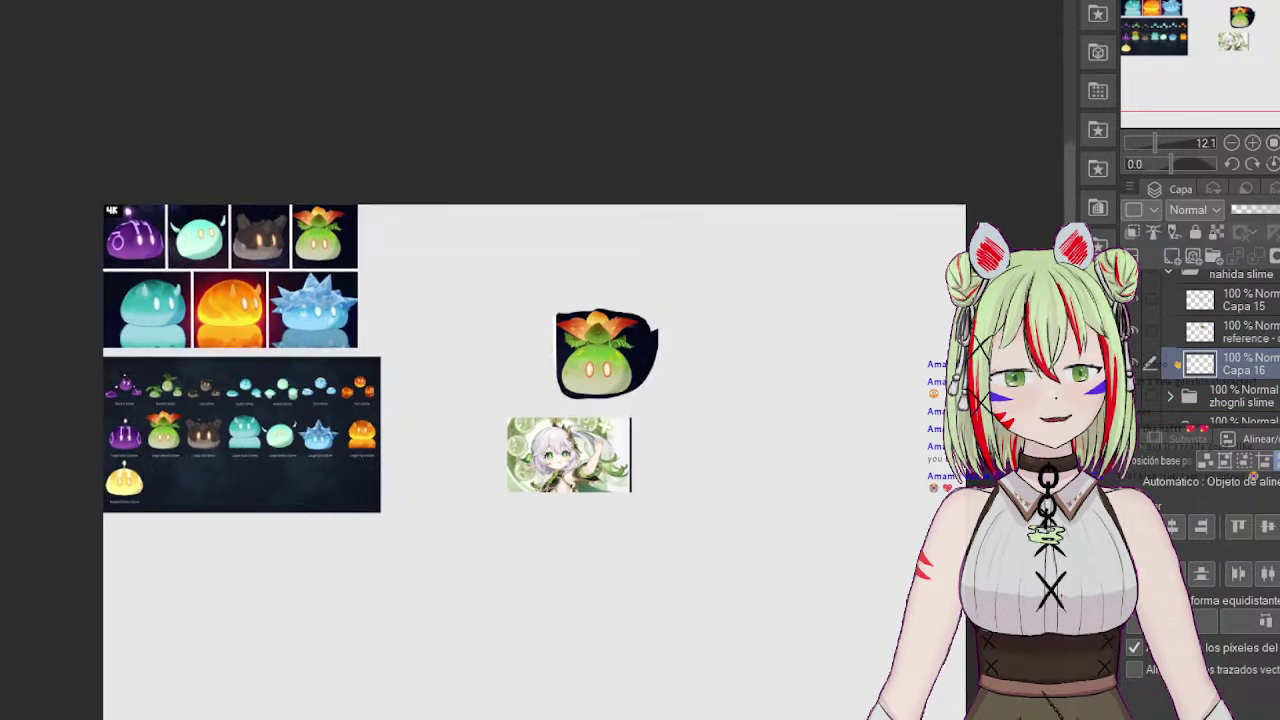
scroll(966, 342, up, 4)
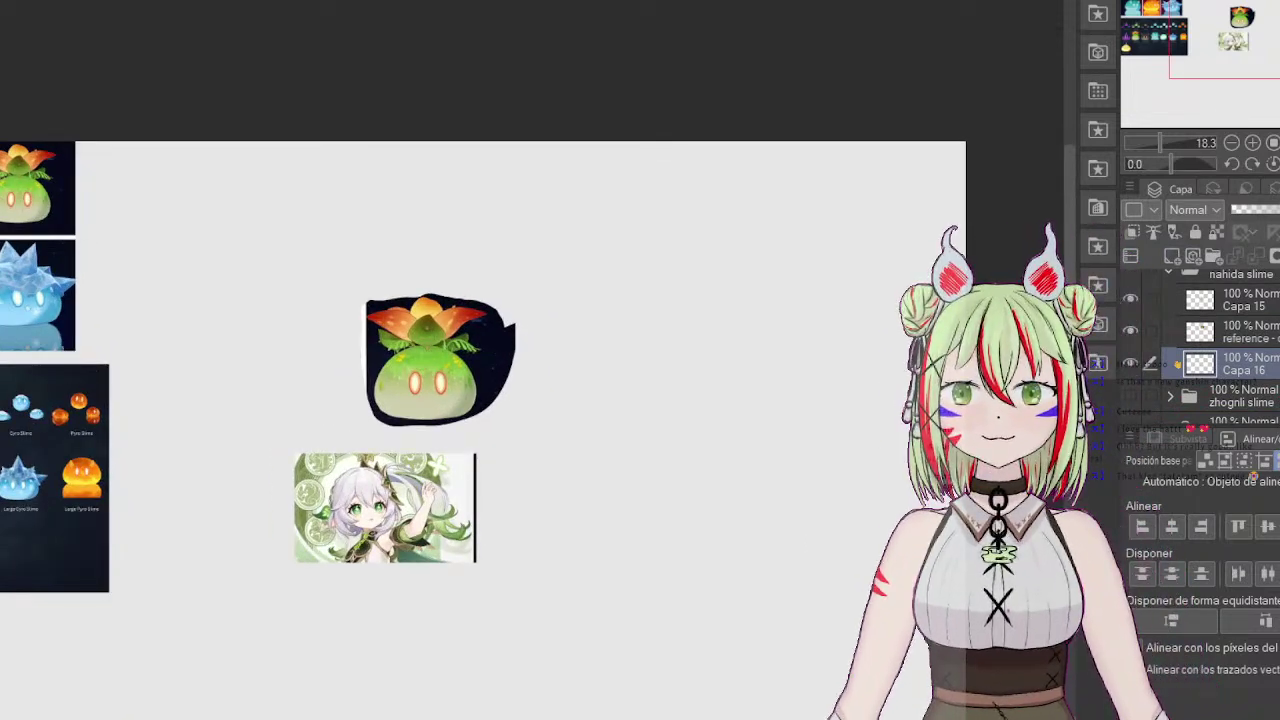
click(735, 399)
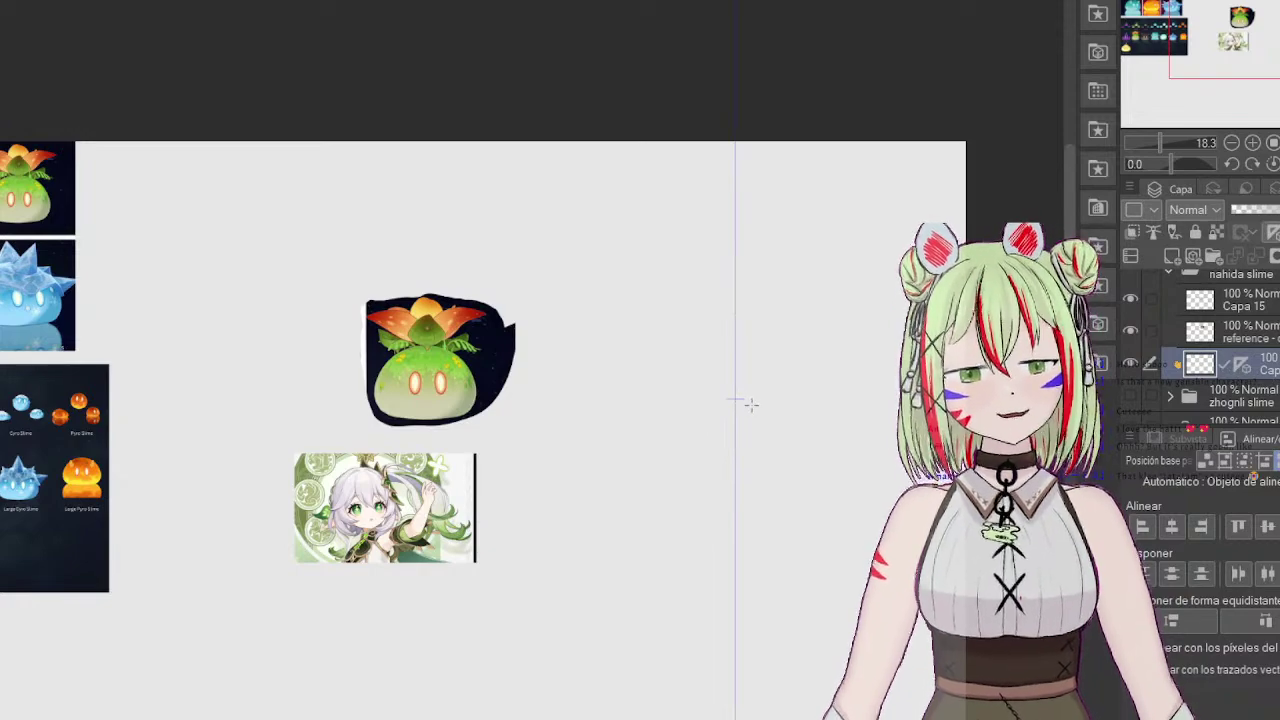
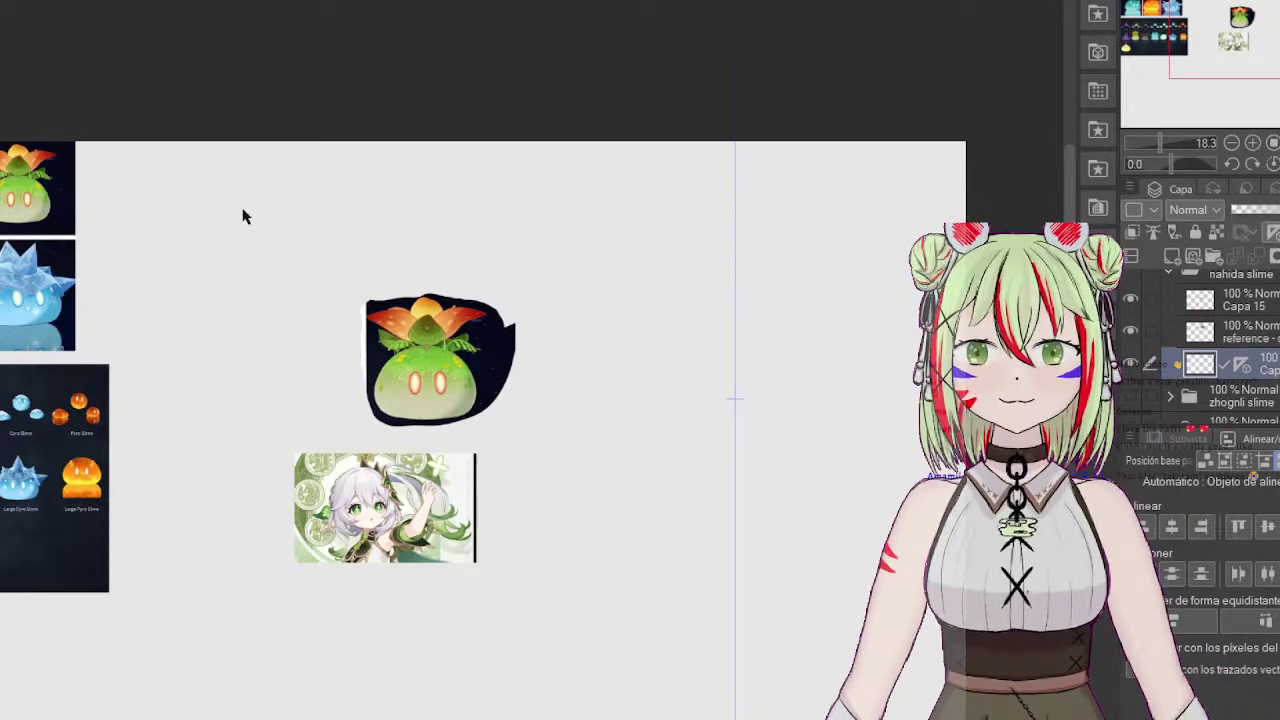
Step: Sketch the slime's rounded body symmetrically across the ruler, with a tall pointed bud on top
drag(1222, 62, 1228, 85)
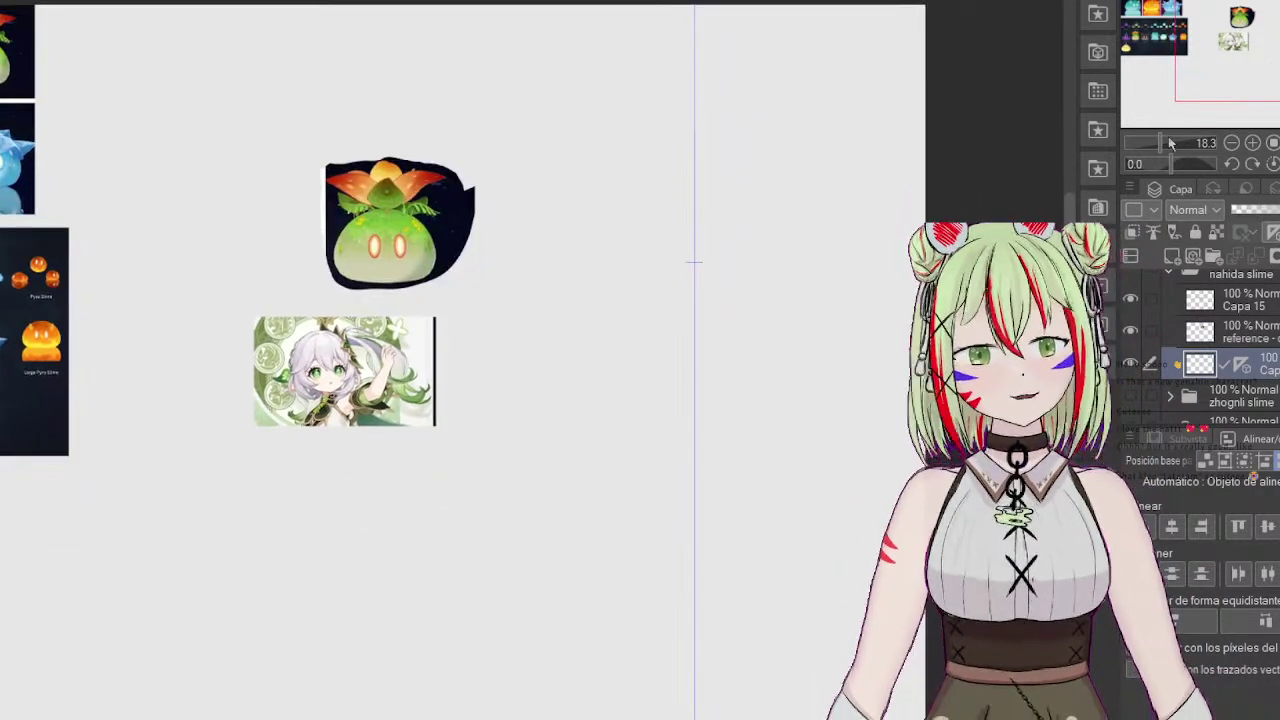
drag(1169, 141, 1168, 143)
mouse_move(1266, 39)
mouse_down()
mouse_move(1279, 31)
mouse_move(1268, 33)
mouse_up()
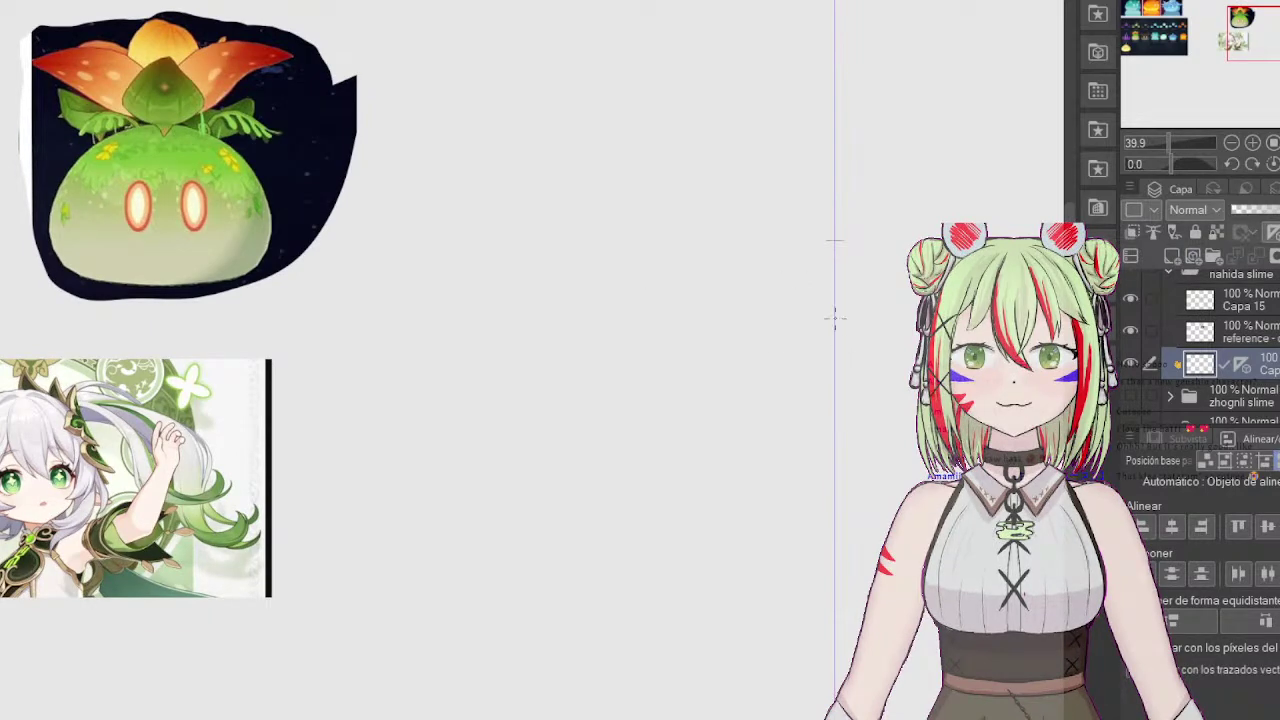
mouse_move(835, 318)
mouse_down()
mouse_move(845, 312)
mouse_move(760, 330)
mouse_move(770, 333)
mouse_move(674, 411)
mouse_move(686, 449)
mouse_move(676, 462)
mouse_move(720, 516)
mouse_up()
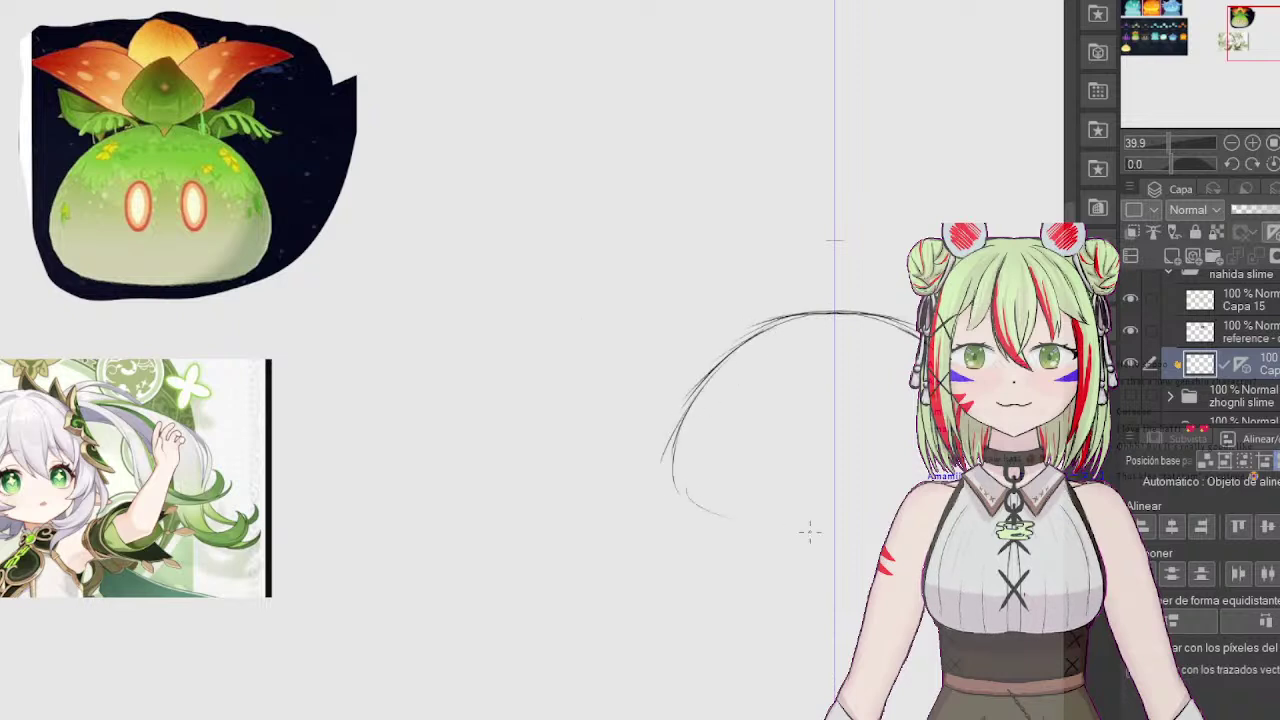
mouse_move(810, 531)
mouse_down()
mouse_move(887, 520)
mouse_move(766, 531)
mouse_move(677, 430)
mouse_move(695, 390)
mouse_move(692, 412)
mouse_move(821, 314)
mouse_move(680, 428)
mouse_move(682, 450)
mouse_move(691, 508)
mouse_move(851, 541)
mouse_move(700, 484)
mouse_move(692, 420)
mouse_move(692, 468)
mouse_move(772, 333)
mouse_move(829, 300)
mouse_move(770, 315)
mouse_move(667, 485)
mouse_move(692, 480)
mouse_move(809, 545)
mouse_move(842, 528)
mouse_move(837, 314)
mouse_move(784, 291)
mouse_move(806, 300)
mouse_move(782, 261)
mouse_move(789, 284)
mouse_move(799, 240)
mouse_move(791, 255)
mouse_move(827, 205)
mouse_move(804, 230)
mouse_move(837, 202)
mouse_up()
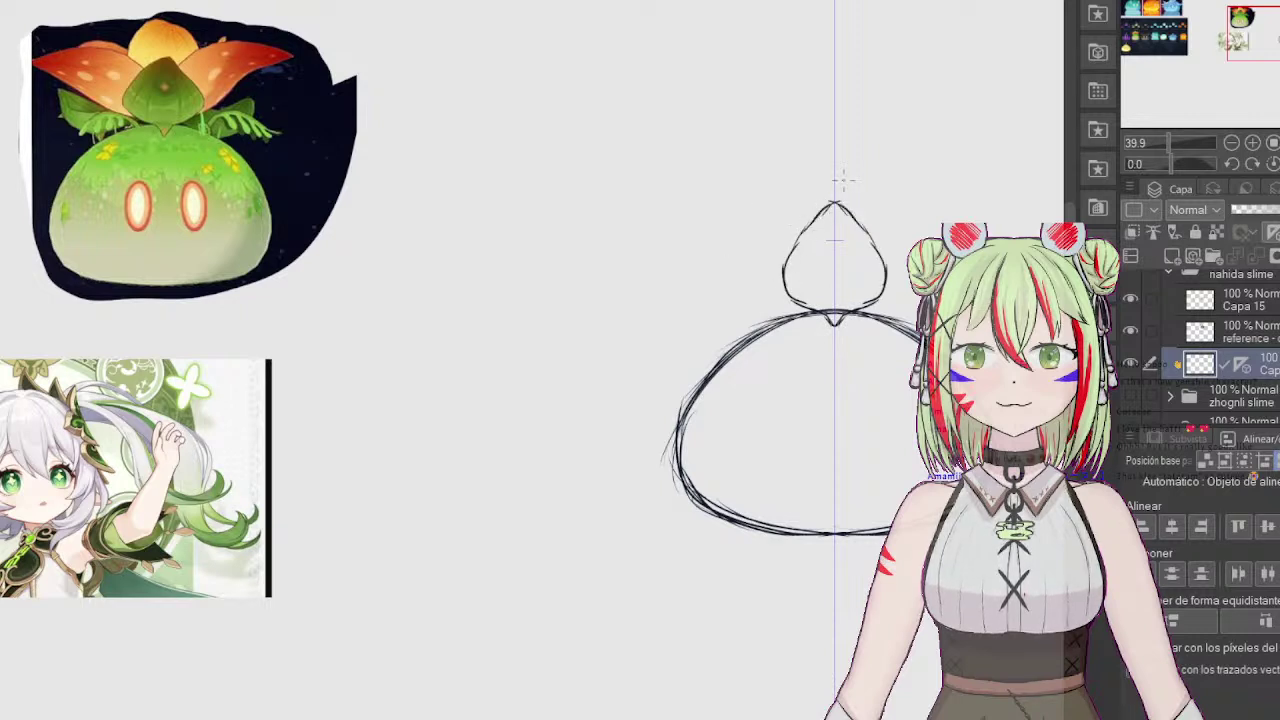
Step: Undo the tall bud outline and redraw it as a shorter pointed bud on top of the body
key(ctrl+z)
key(ctrl+z)
key(ctrl+z)
key(ctrl+z)
key(ctrl+z)
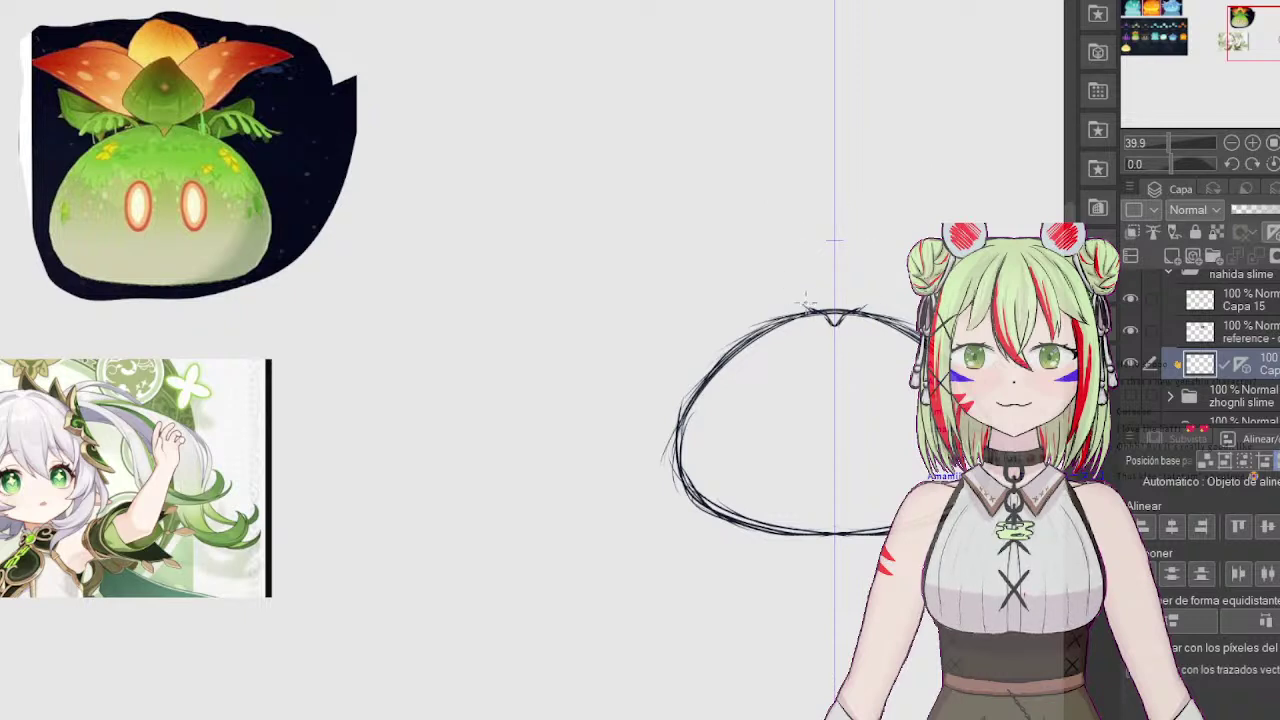
mouse_move(812, 311)
mouse_down()
mouse_move(784, 281)
mouse_move(803, 305)
mouse_move(786, 259)
mouse_move(830, 222)
mouse_up()
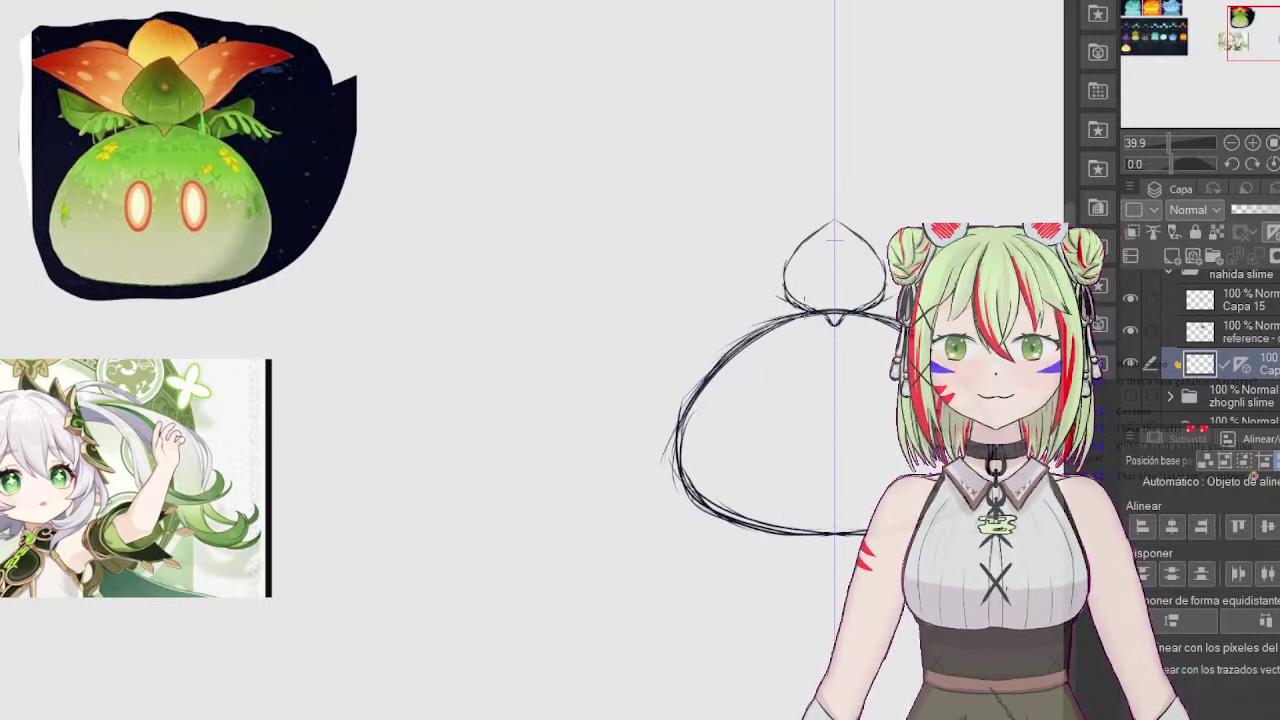
Step: Sketch long petals spreading out from both sides of the bud and a rounded petal rising behind it
mouse_move(806, 306)
mouse_down()
mouse_move(651, 257)
mouse_move(677, 234)
mouse_move(798, 238)
mouse_move(712, 228)
mouse_move(648, 262)
mouse_up()
mouse_move(797, 238)
mouse_down()
mouse_move(759, 215)
mouse_move(715, 228)
mouse_up()
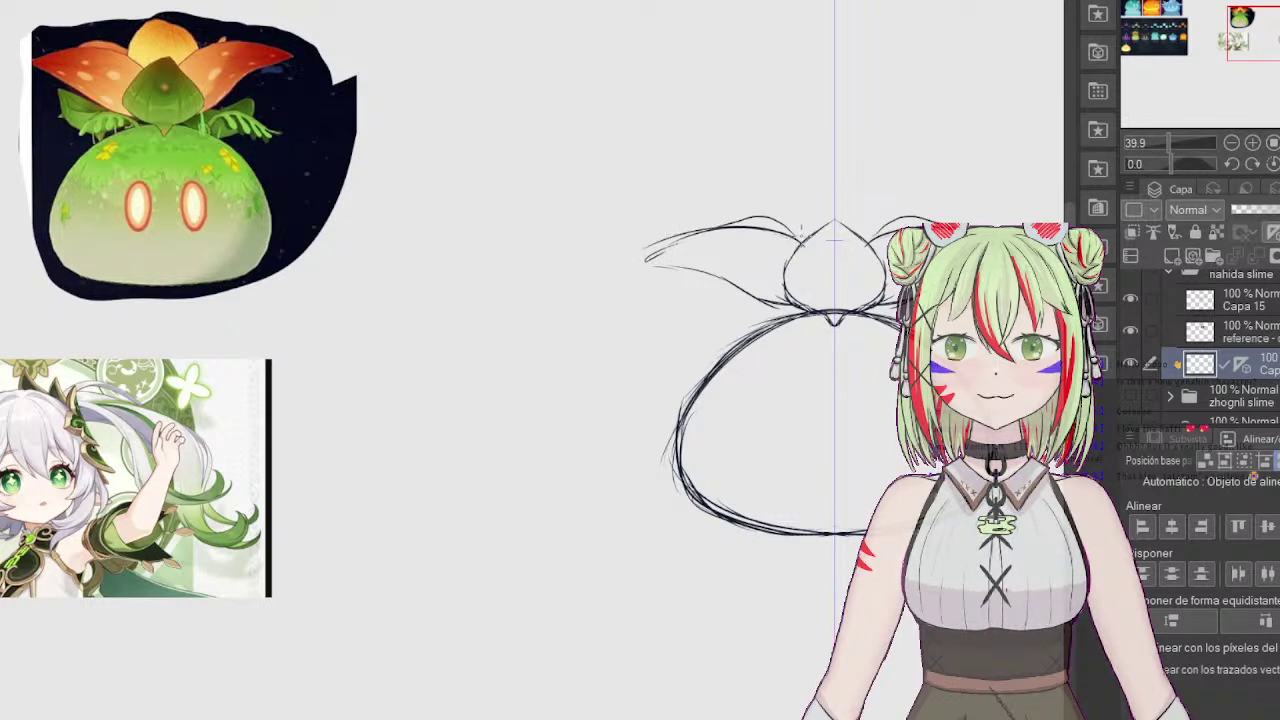
mouse_move(797, 222)
mouse_down()
mouse_move(812, 186)
mouse_move(792, 207)
mouse_move(804, 218)
mouse_move(821, 178)
mouse_move(843, 170)
mouse_move(794, 188)
mouse_move(794, 236)
mouse_up()
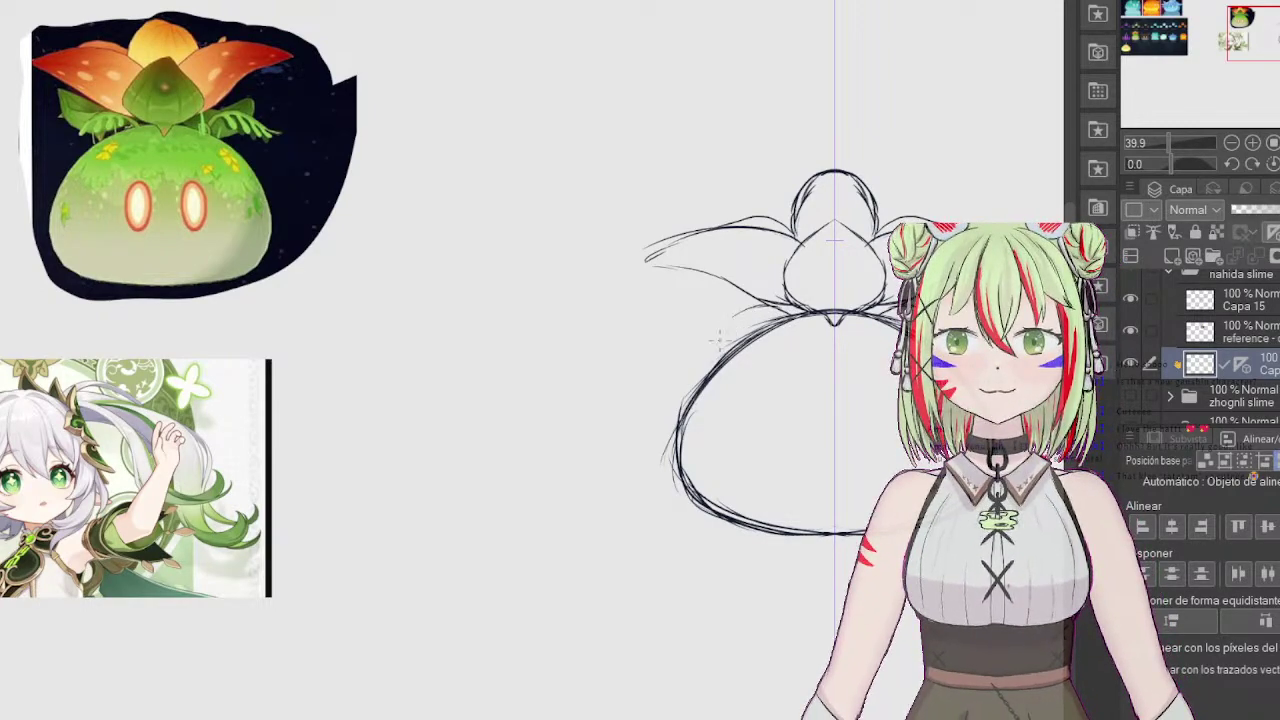
Step: Sketch small fronds and pointed leaves under the long petals, and two upright oval eyes on the body
mouse_move(748, 311)
mouse_down()
mouse_move(724, 331)
mouse_move(790, 306)
mouse_move(778, 316)
mouse_move(766, 302)
mouse_move(778, 326)
mouse_move(802, 316)
mouse_move(776, 306)
mouse_up()
drag(768, 307, 726, 331)
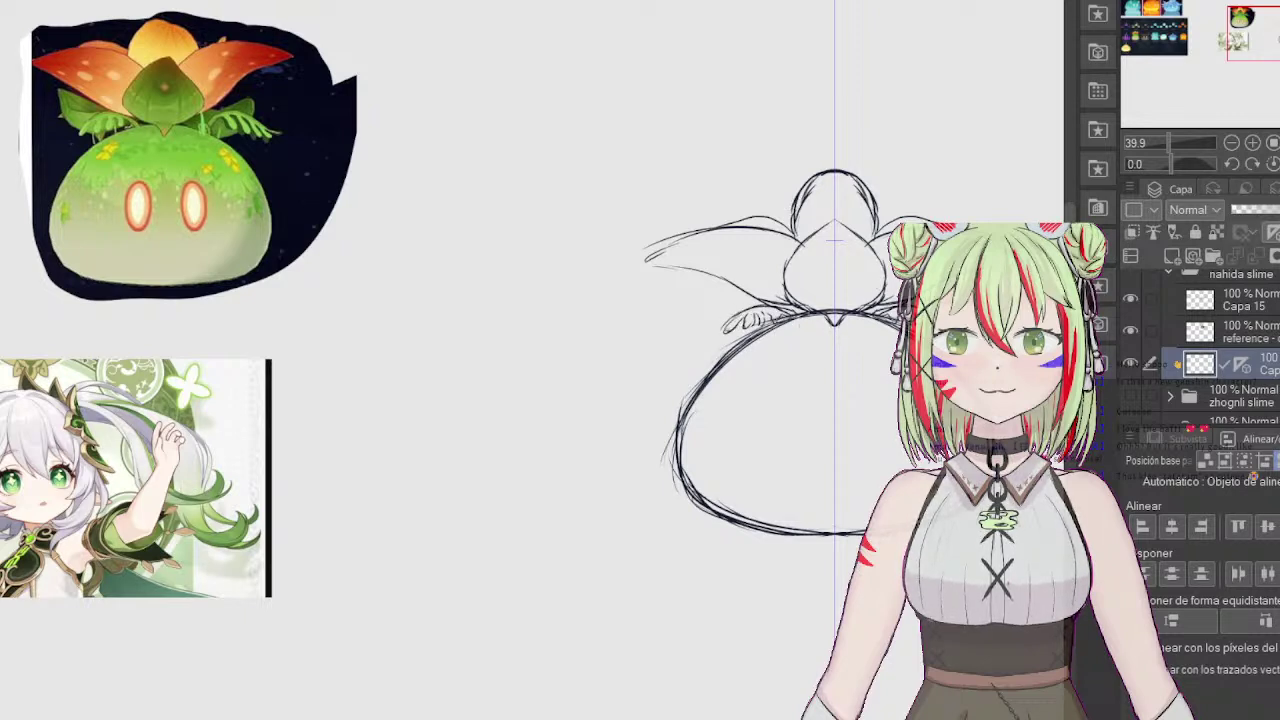
mouse_move(746, 294)
mouse_down()
mouse_move(684, 296)
mouse_move(688, 332)
mouse_move(724, 349)
mouse_move(754, 340)
mouse_up()
mouse_move(734, 347)
mouse_down()
mouse_move(686, 330)
mouse_move(678, 298)
mouse_move(740, 294)
mouse_move(726, 310)
mouse_up()
mouse_move(716, 317)
mouse_down()
mouse_move(714, 338)
mouse_move(752, 335)
mouse_move(738, 335)
mouse_up()
scroll(708, 386, up, 3)
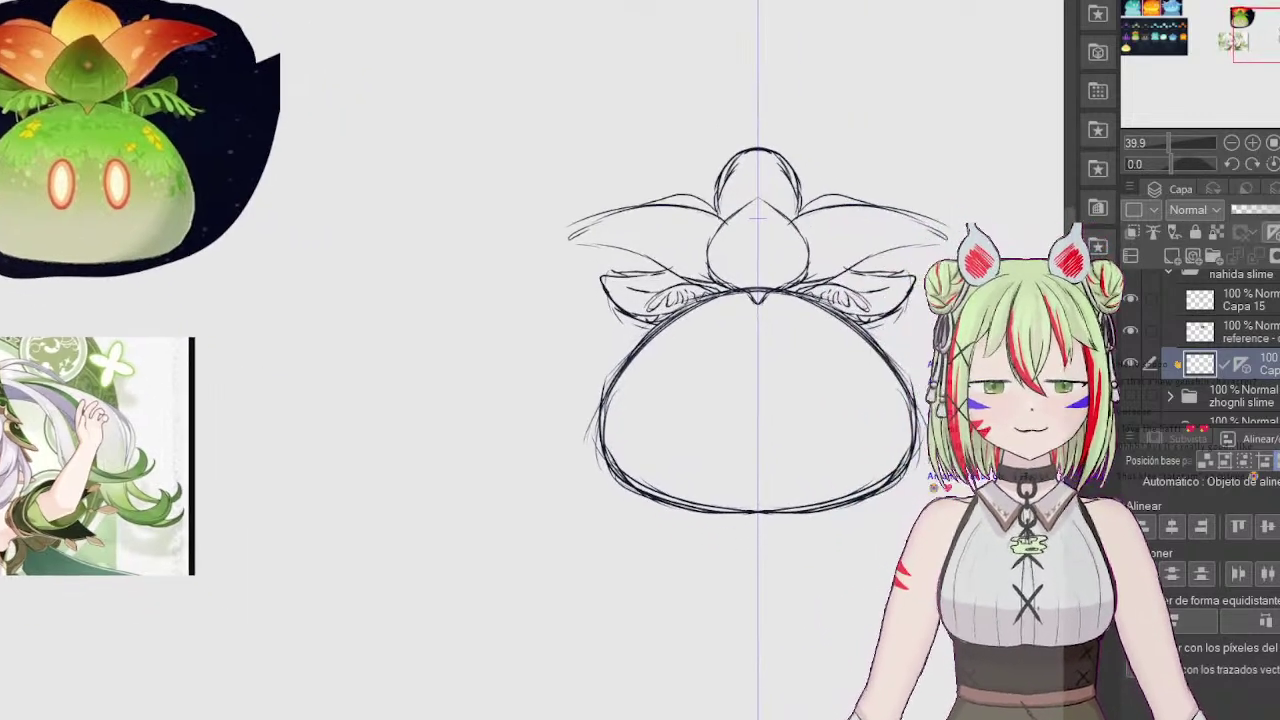
mouse_move(708, 380)
mouse_down()
mouse_move(717, 427)
mouse_move(717, 389)
mouse_move(731, 388)
mouse_move(729, 416)
mouse_move(711, 369)
mouse_move(718, 397)
mouse_move(703, 410)
mouse_move(732, 401)
mouse_move(698, 383)
mouse_move(723, 424)
mouse_move(727, 363)
mouse_up()
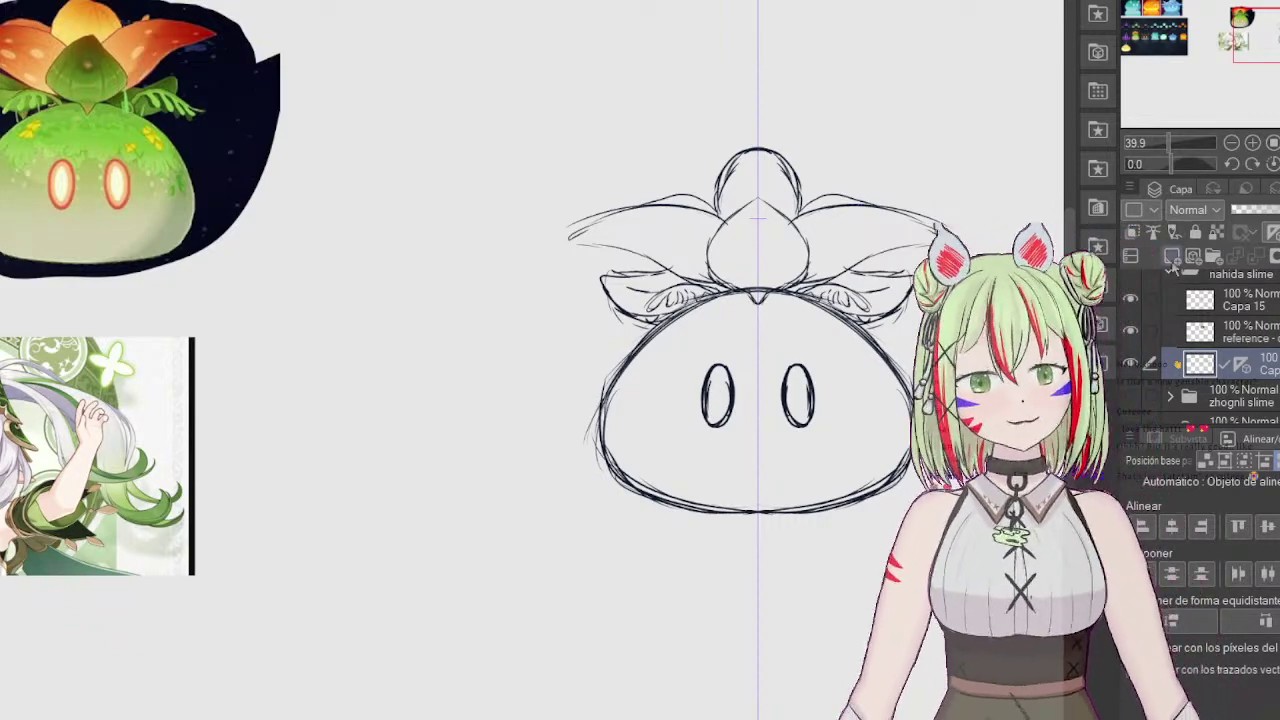
Step: On a new layer, sketch a short curved side ponytail with a pointed tip on the slime's left side
drag(1268, 38, 1256, 38)
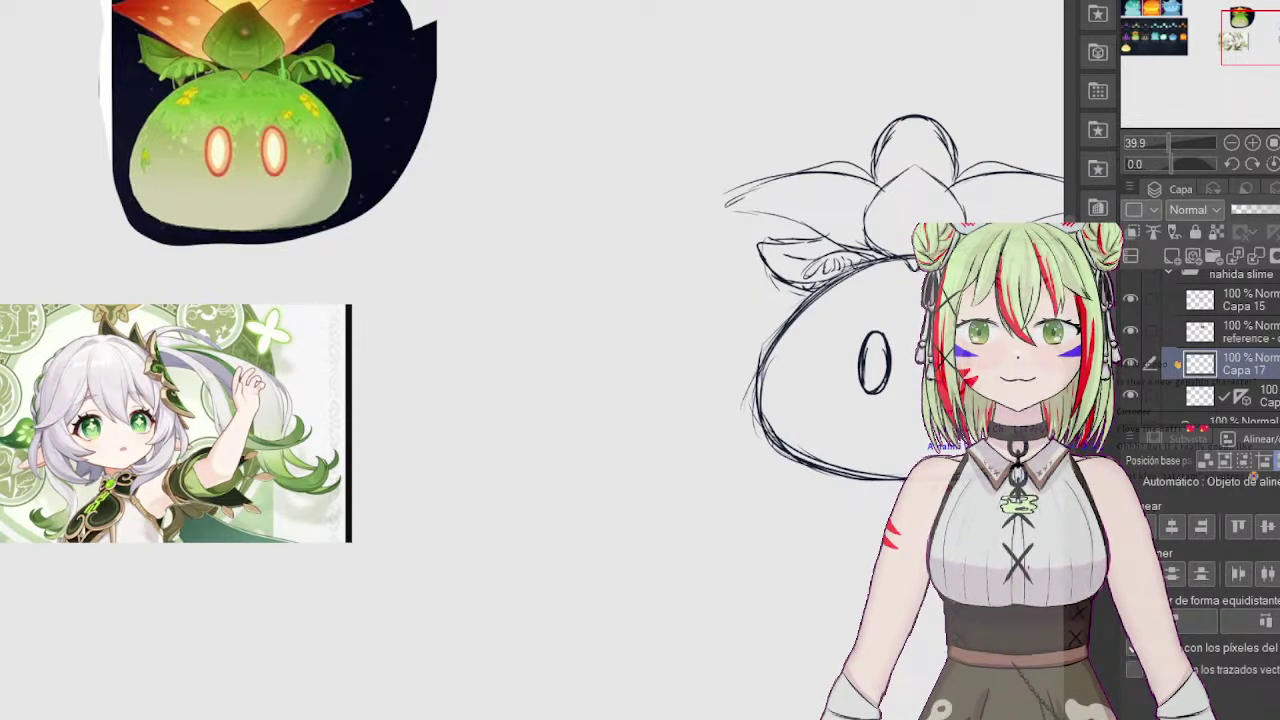
mouse_move(787, 319)
mouse_down()
mouse_move(741, 307)
mouse_move(700, 356)
mouse_up()
mouse_move(775, 324)
mouse_down()
mouse_move(748, 358)
mouse_move(701, 348)
mouse_move(748, 357)
mouse_move(718, 343)
mouse_move(770, 310)
mouse_up()
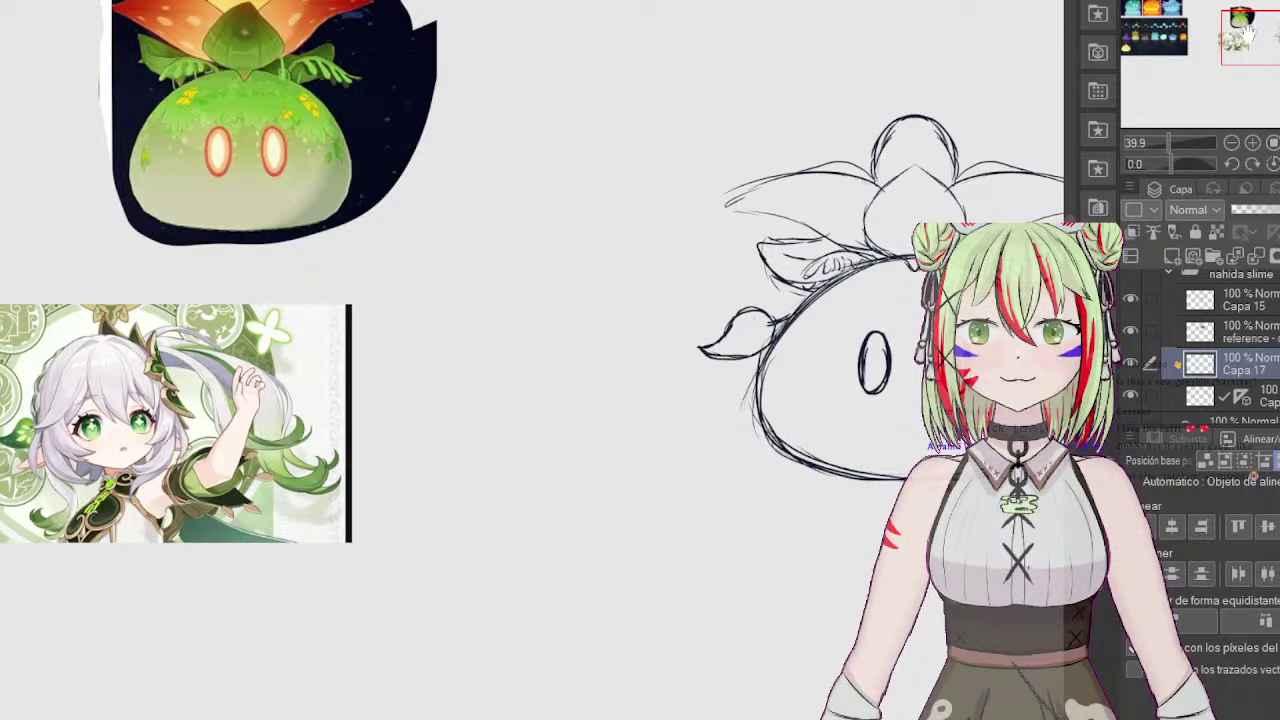
drag(754, 330, 655, 319)
Step: On the symmetry ruler layer, redraw the eyes as larger, thicker-outlined ovals with a four-pointed star pupil in each
click(1254, 397)
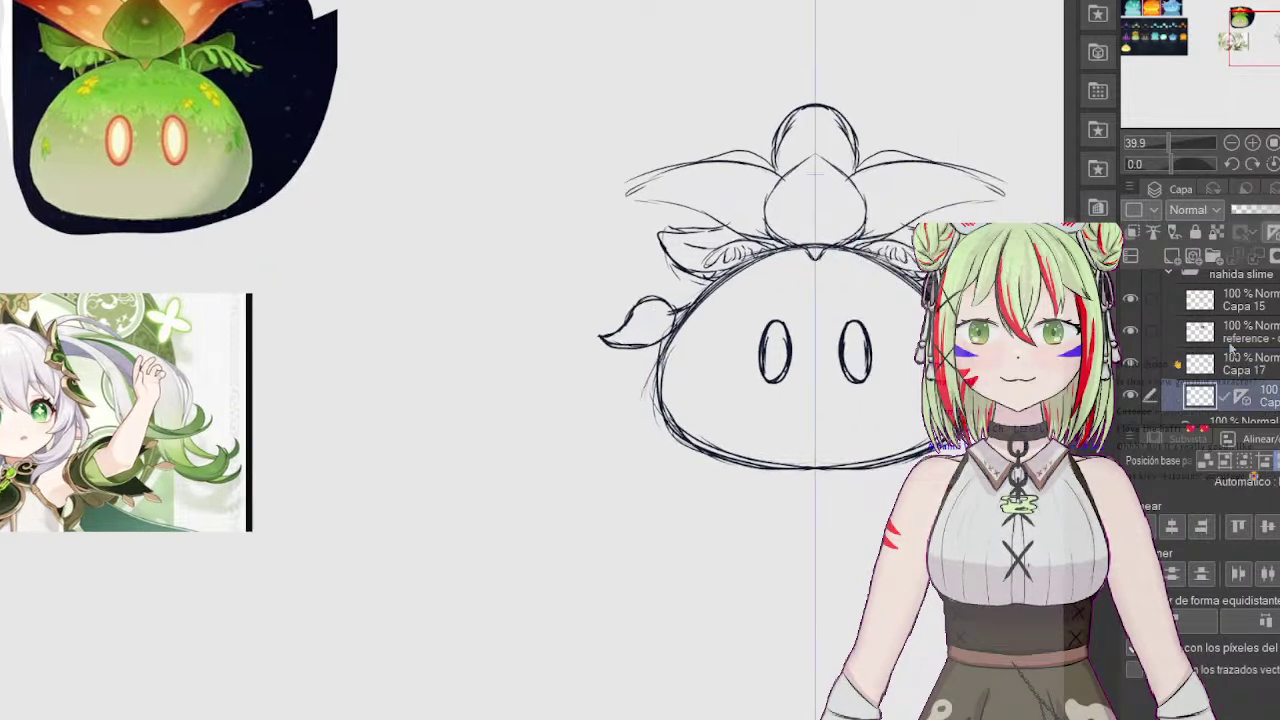
mouse_move(749, 368)
mouse_down()
mouse_move(758, 322)
mouse_move(790, 345)
mouse_move(788, 376)
mouse_move(764, 314)
mouse_up()
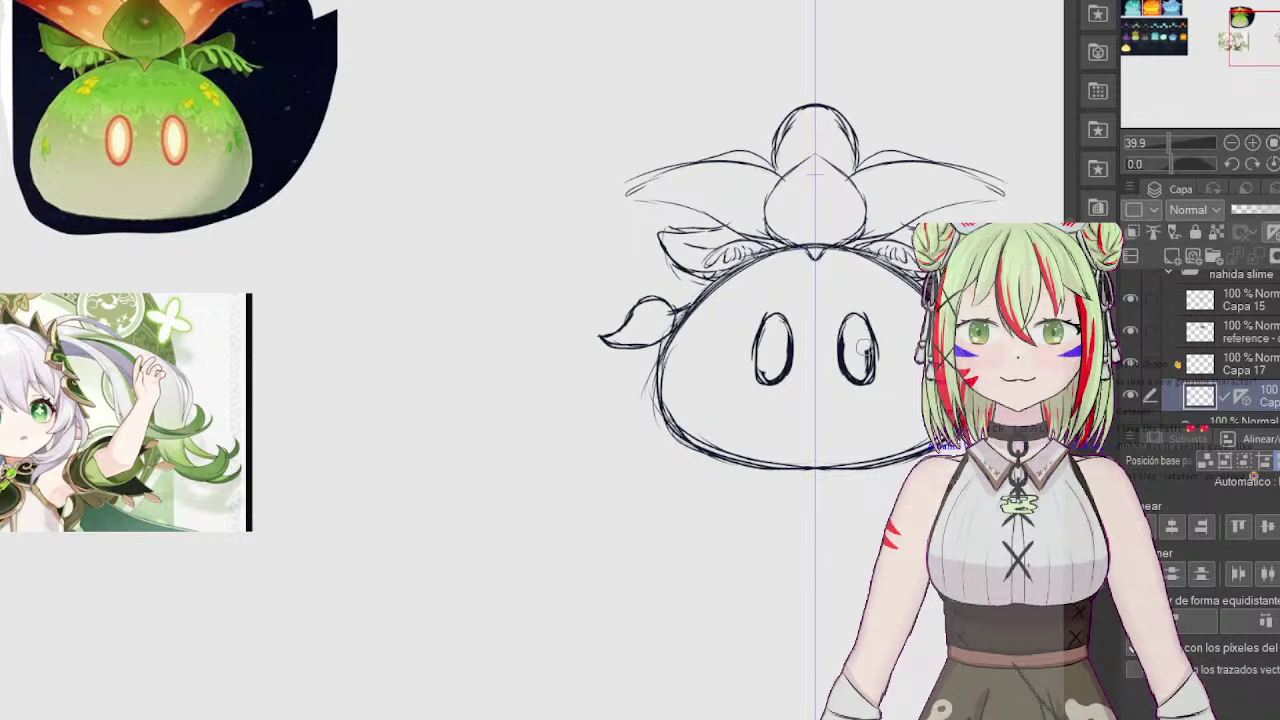
drag(863, 346, 860, 370)
mouse_move(764, 379)
mouse_down()
mouse_move(758, 336)
mouse_move(772, 314)
mouse_up()
drag(787, 317, 793, 340)
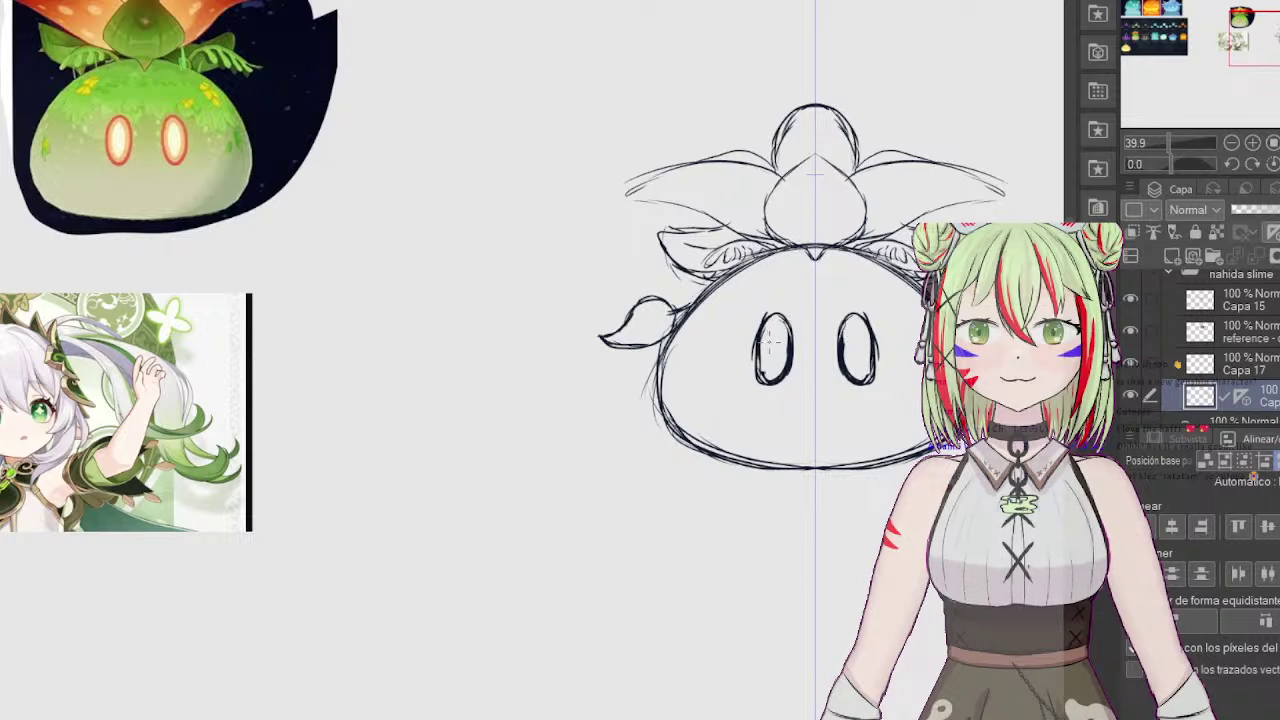
drag(770, 338, 773, 357)
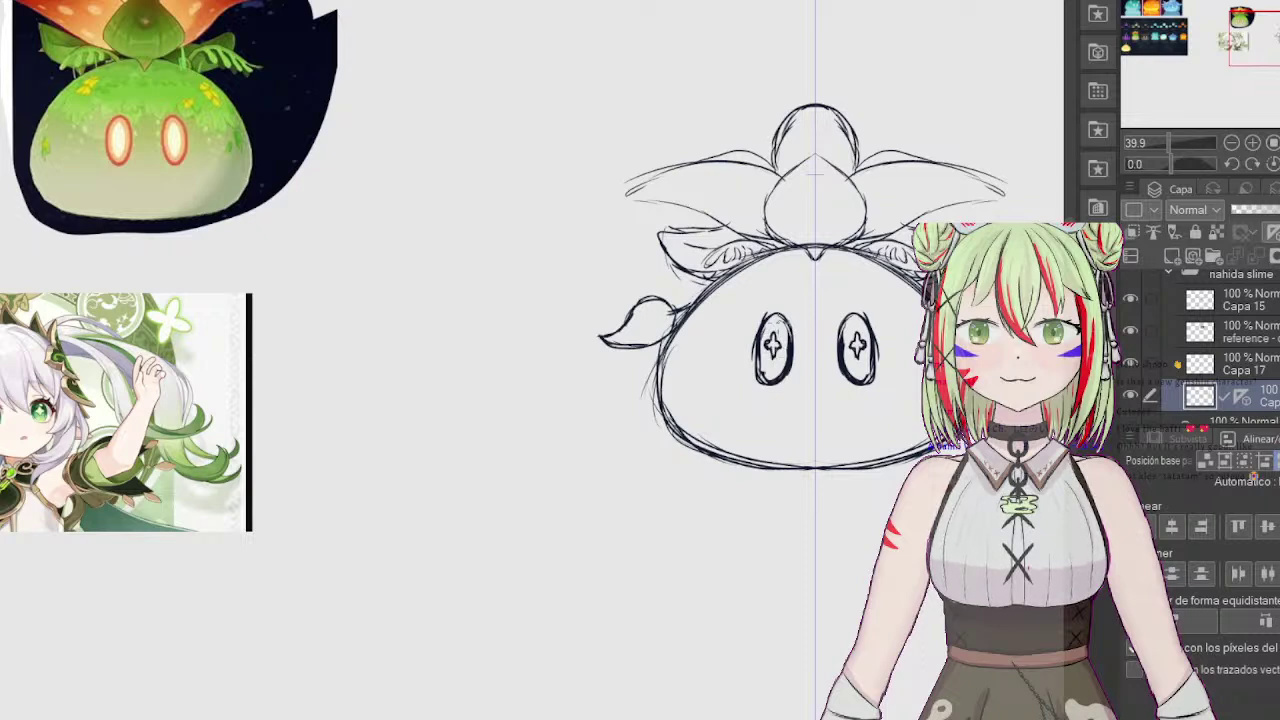
Step: Return to layer Capa 17 and reinforce the side ponytail's outline with darker strokes
click(1275, 40)
click(1243, 371)
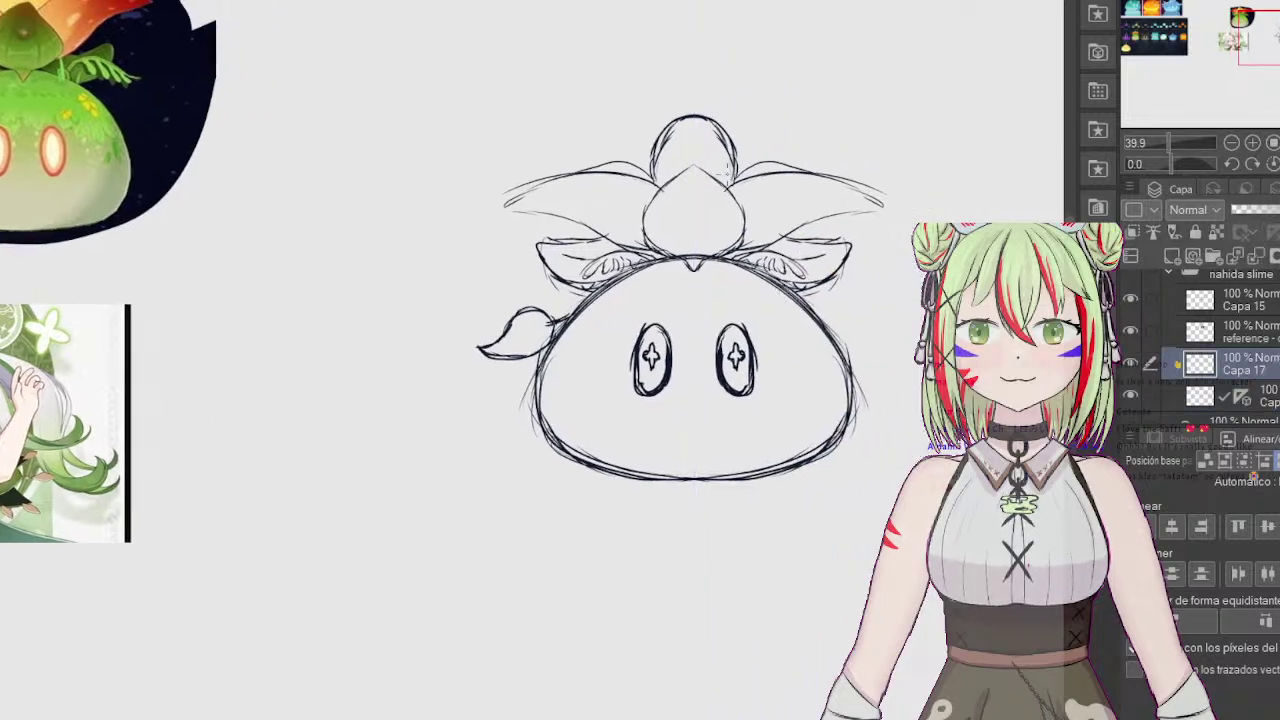
mouse_move(551, 317)
mouse_down()
mouse_move(515, 314)
mouse_move(482, 351)
mouse_up()
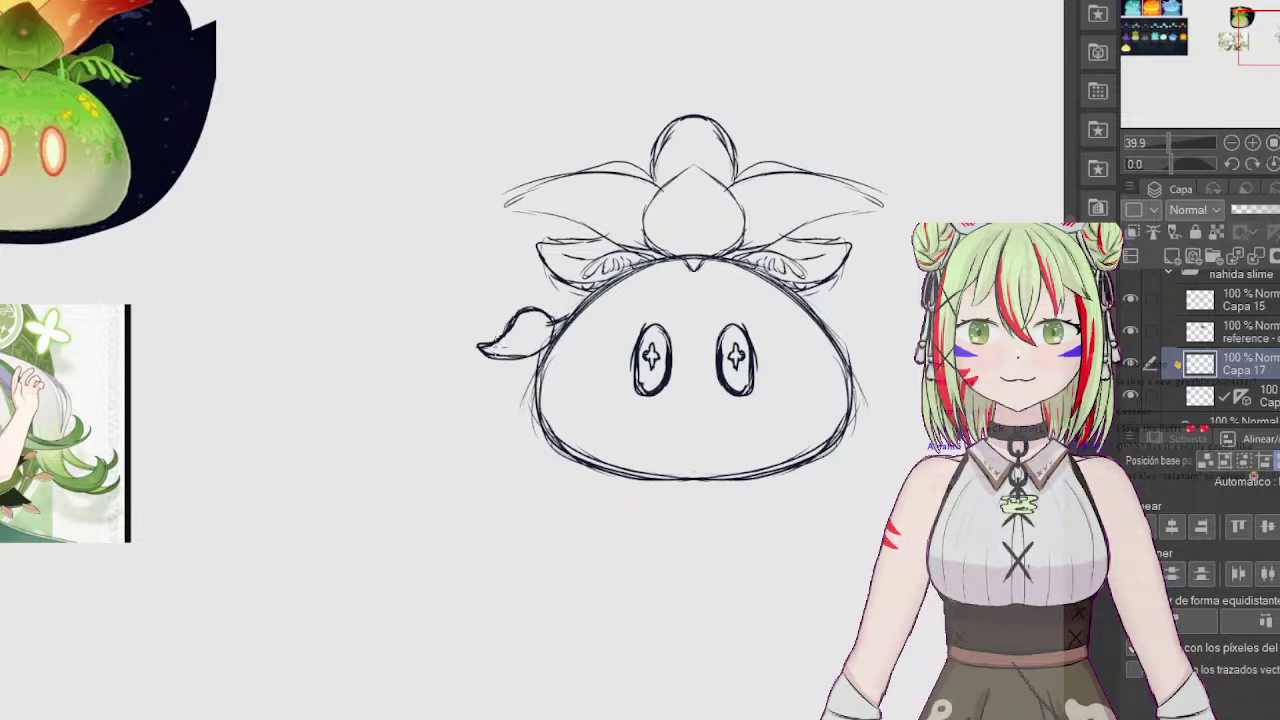
drag(484, 349, 514, 321)
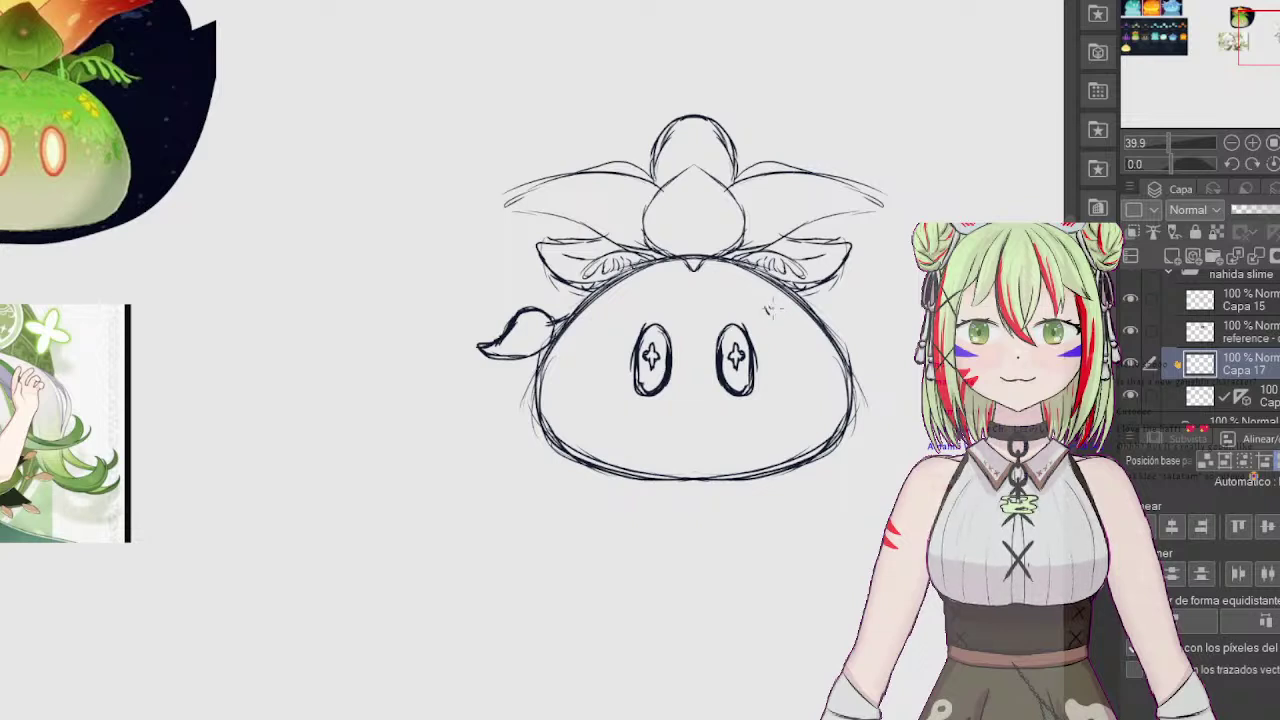
Step: Sketch a four-pointed star ornament with a small pointed leaf hanging below it on the right side of the slime's head
mouse_move(769, 316)
mouse_down()
mouse_move(756, 285)
mouse_move(765, 338)
mouse_move(791, 315)
mouse_move(784, 300)
mouse_move(813, 303)
mouse_move(808, 320)
mouse_move(813, 300)
mouse_move(811, 318)
mouse_move(814, 305)
mouse_move(782, 338)
mouse_up()
drag(807, 326, 816, 366)
mouse_move(786, 300)
mouse_down()
mouse_move(812, 316)
mouse_move(798, 309)
mouse_up()
mouse_move(806, 354)
mouse_down()
mouse_move(794, 364)
mouse_move(802, 390)
mouse_move(832, 400)
mouse_up()
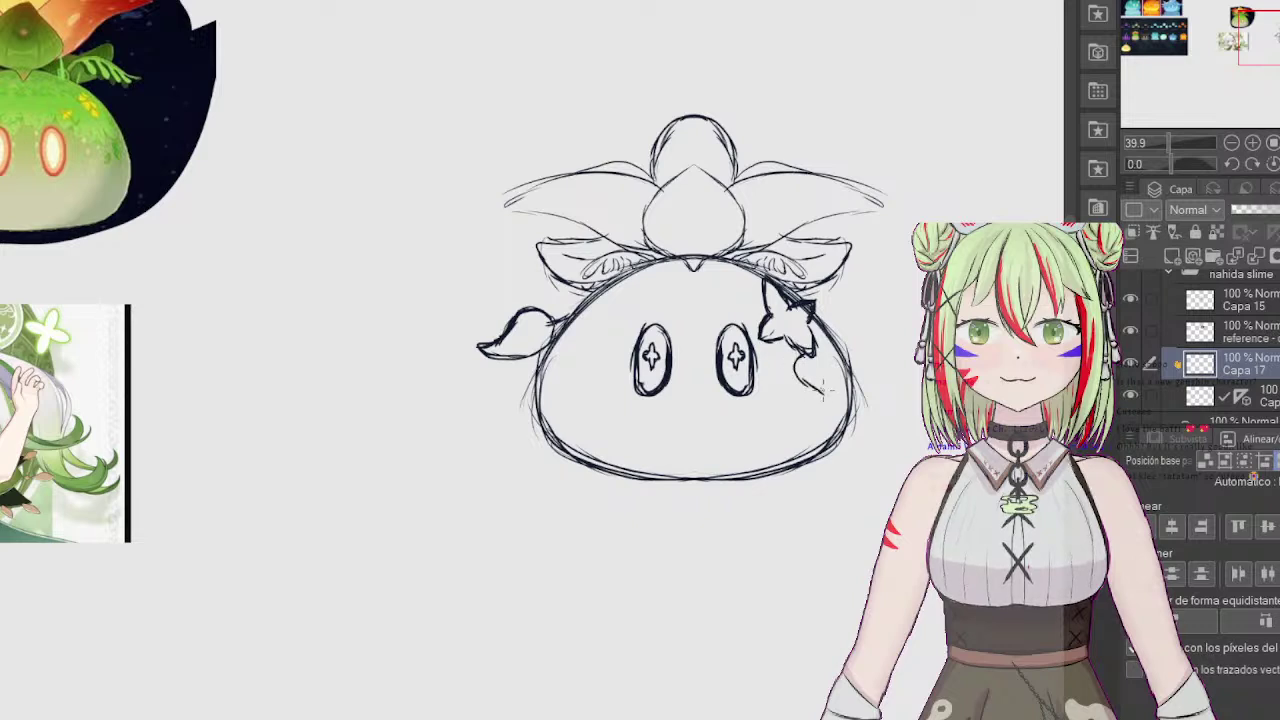
mouse_move(814, 346)
mouse_down()
mouse_move(832, 364)
mouse_move(832, 394)
mouse_up()
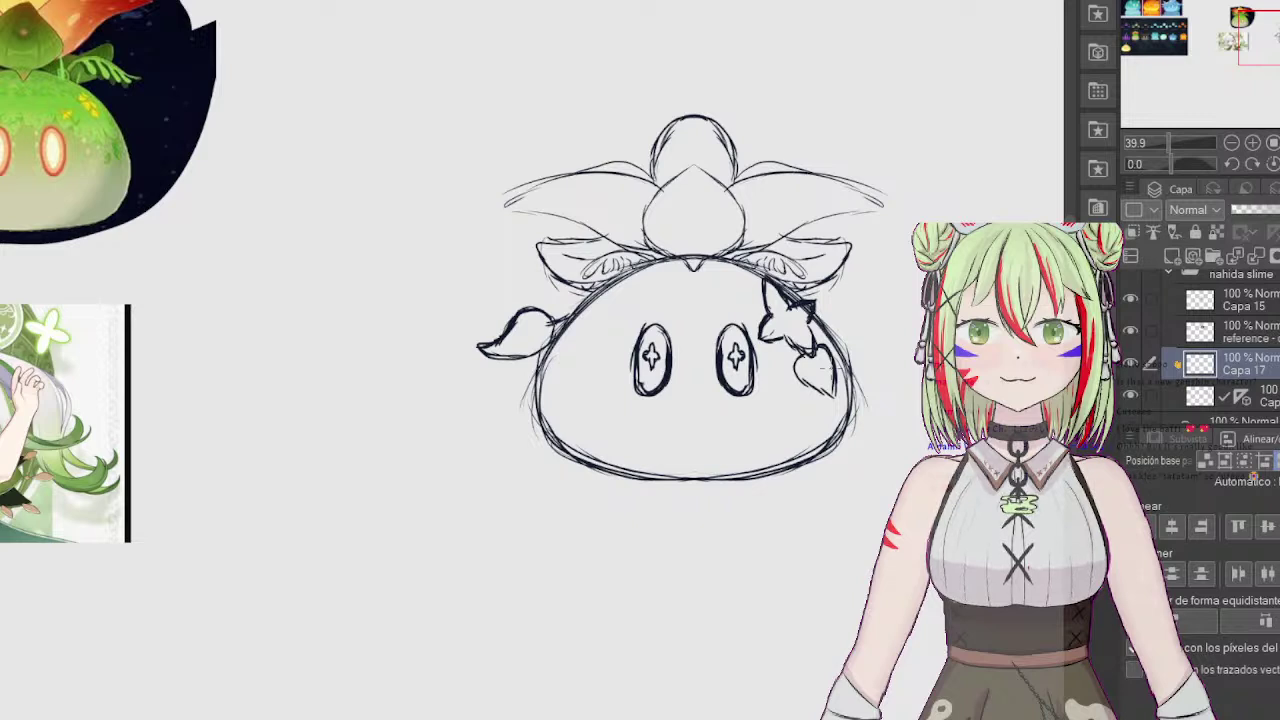
Step: On the symmetry ruler layer, select the flower and leaves on the slime's head, shift them right, tilt them clockwise and deselect
click(1262, 397)
drag(652, 266, 688, 257)
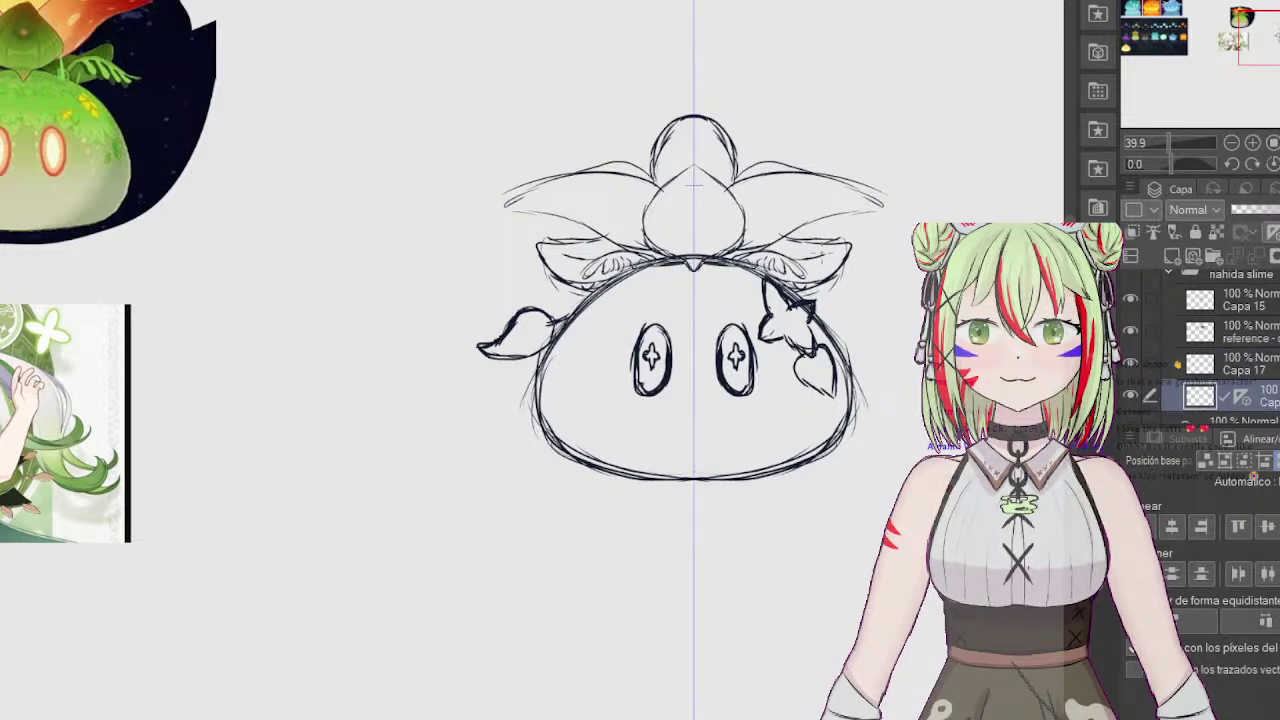
mouse_move(738, 60)
mouse_down()
mouse_move(457, 222)
mouse_move(527, 290)
mouse_move(590, 300)
mouse_up()
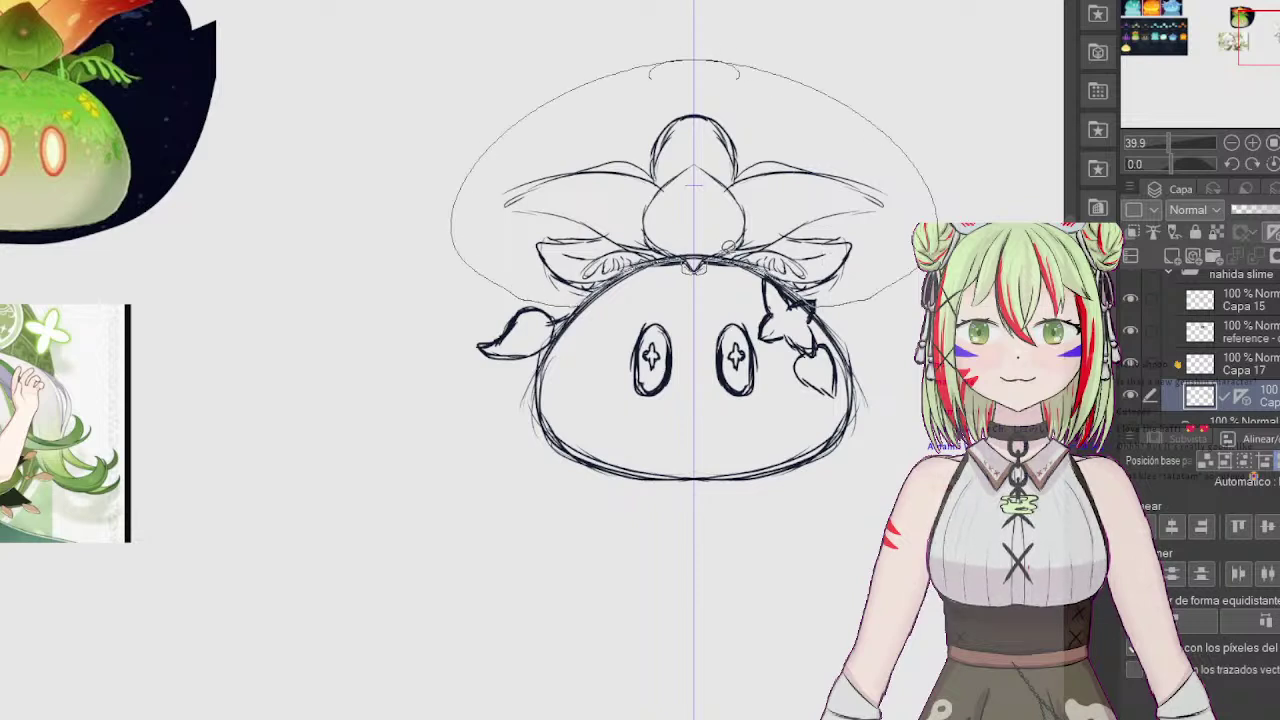
key(ctrl+t)
drag(812, 222, 843, 222)
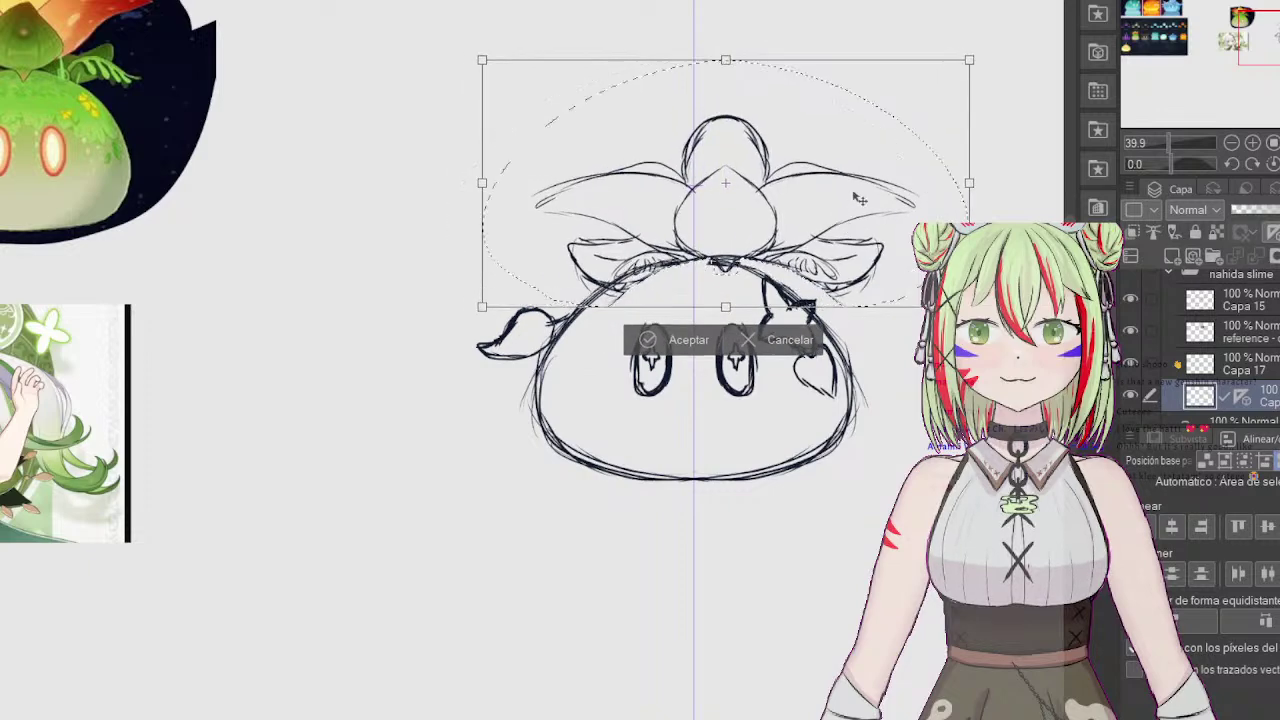
drag(981, 52, 1026, 63)
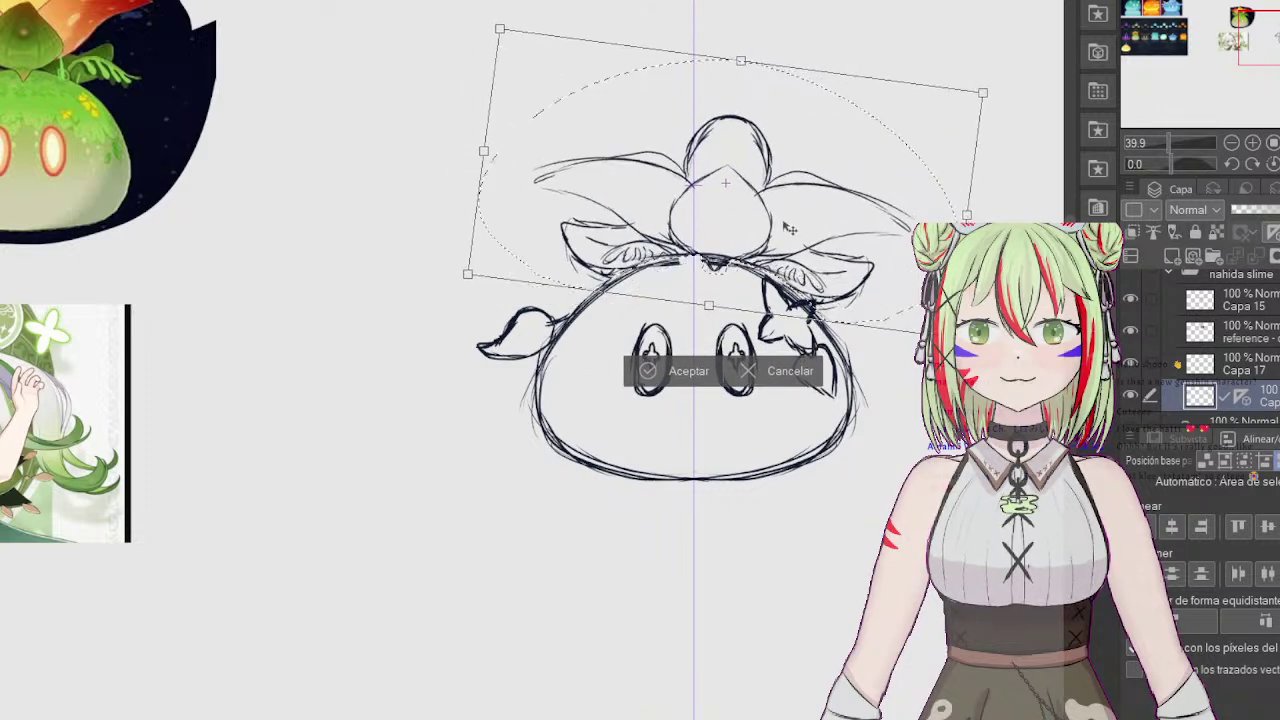
drag(789, 217, 796, 233)
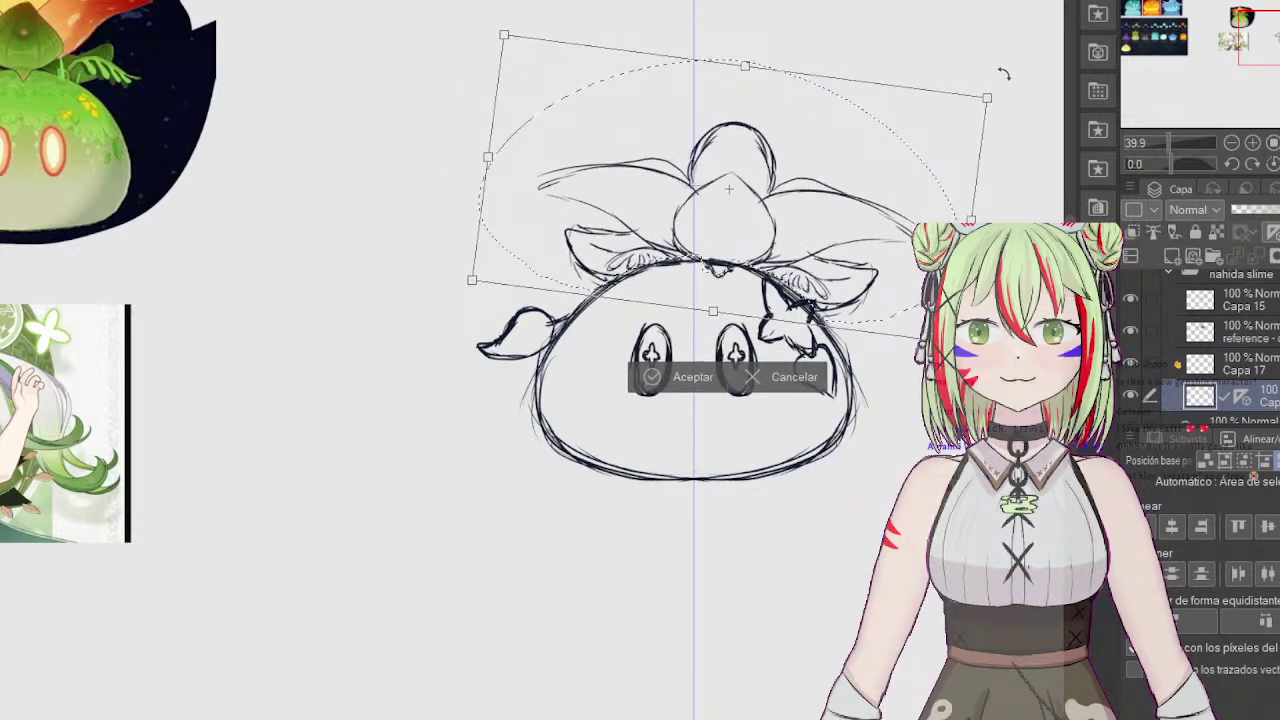
mouse_move(1000, 77)
mouse_down()
mouse_move(1014, 86)
mouse_move(1004, 80)
mouse_up()
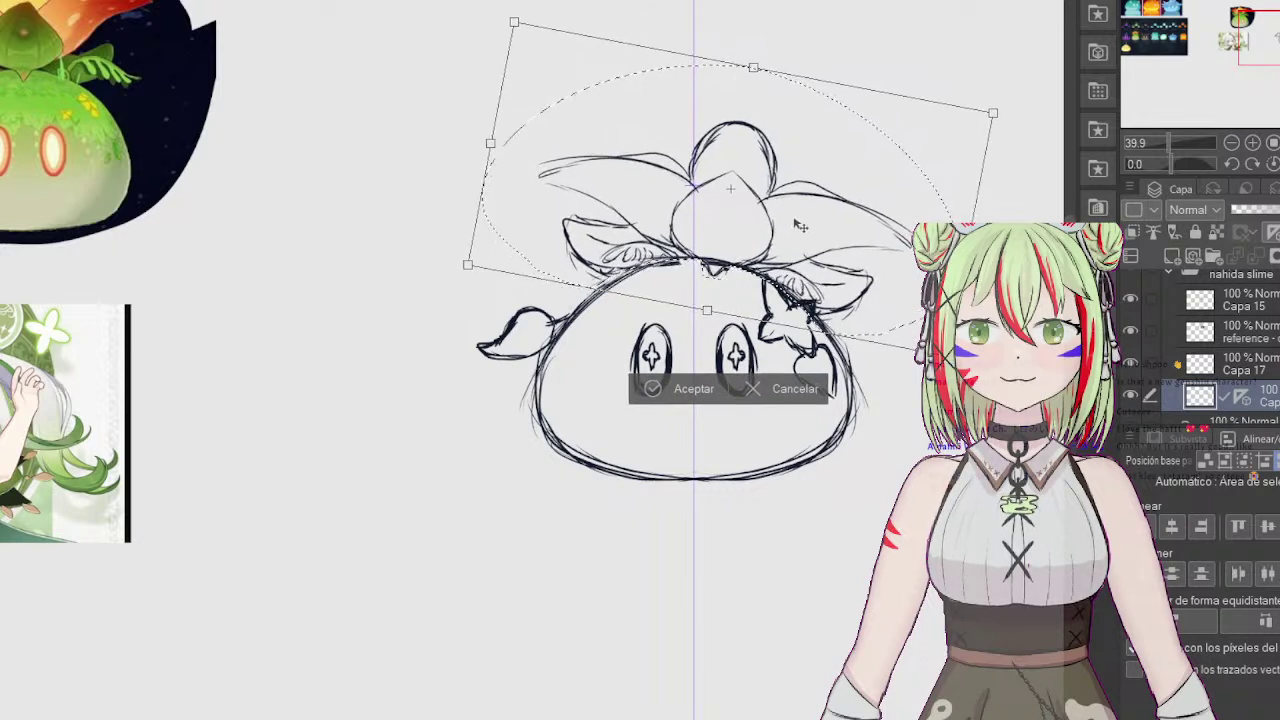
drag(803, 221, 800, 226)
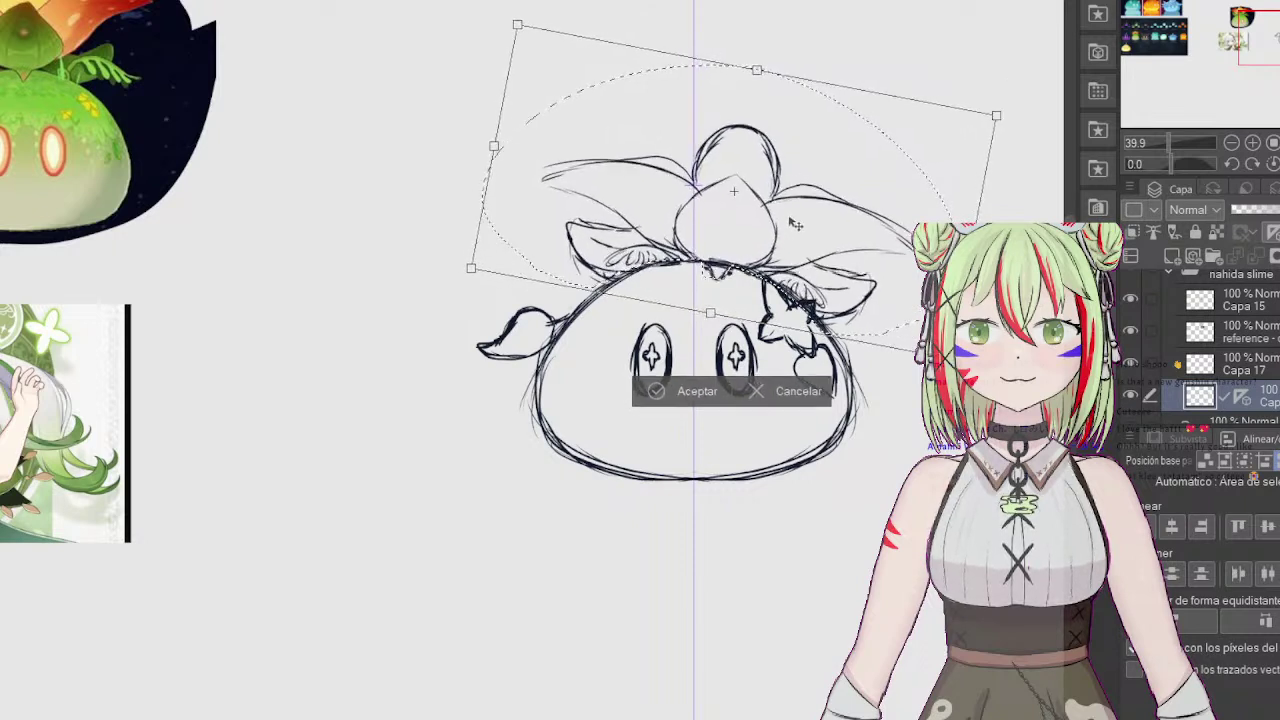
click(655, 392)
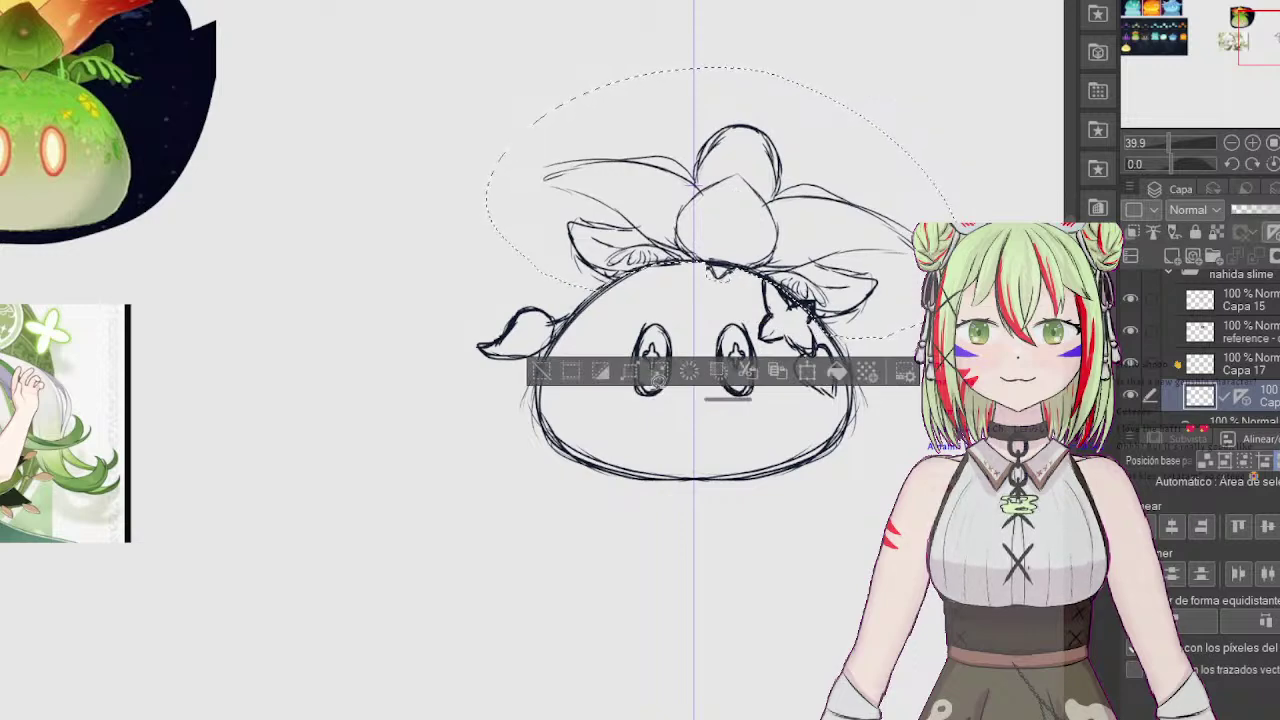
mouse_move(1276, 33)
mouse_down()
mouse_move(1229, 27)
mouse_move(1270, 35)
mouse_up()
click(686, 415)
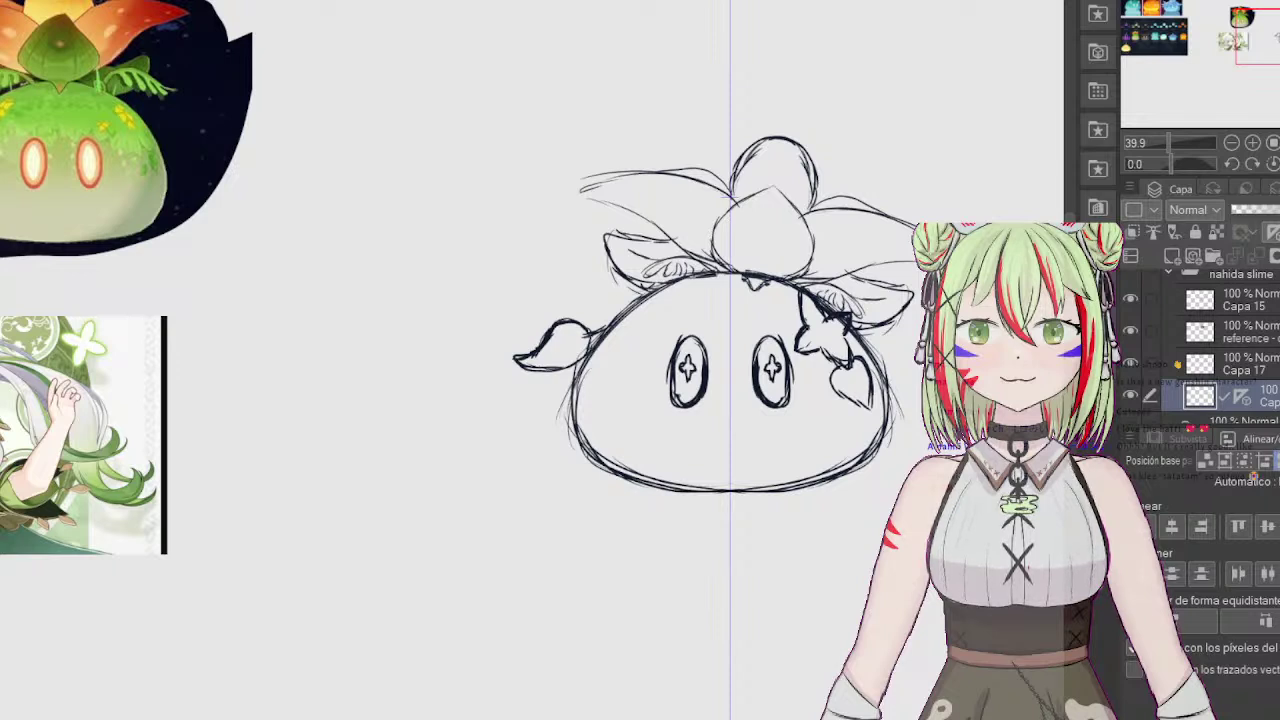
Step: On a new layer below the sketch, paint the slime's lower body pale beige-green and its upper body a brighter green
click(1172, 257)
drag(1274, 387, 1274, 402)
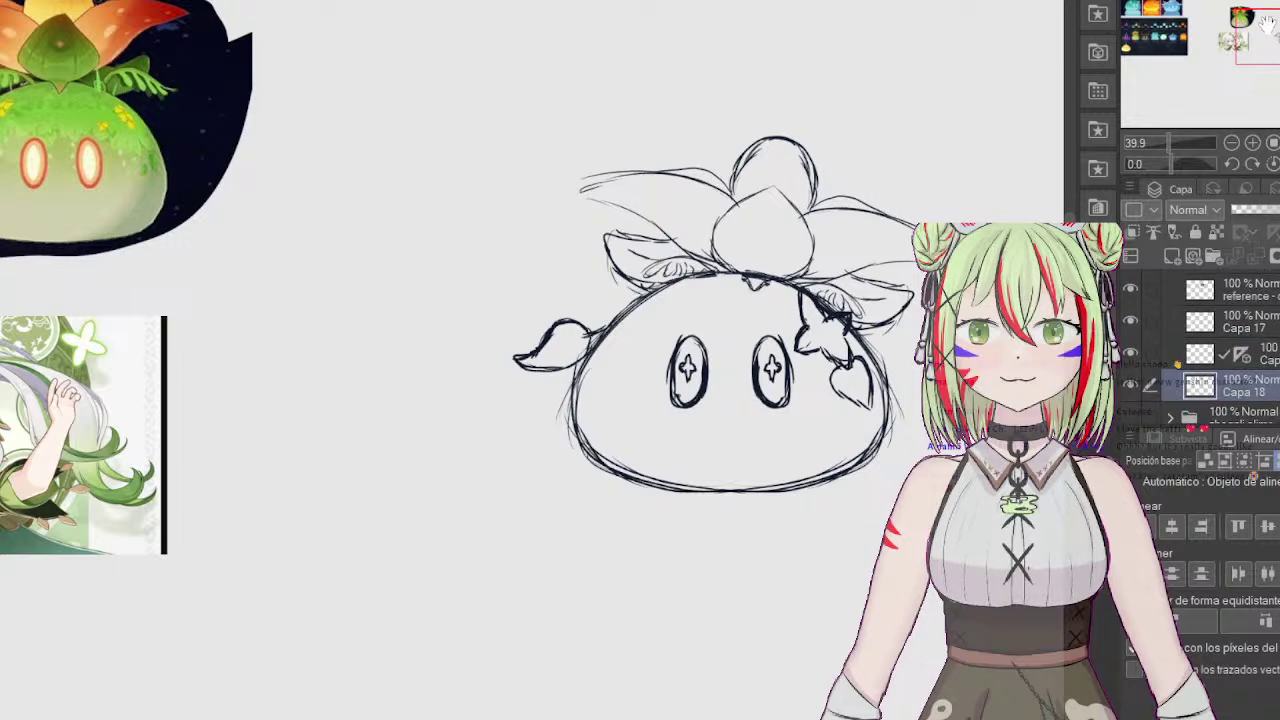
mouse_move(1267, 27)
mouse_down()
mouse_move(1235, 40)
mouse_move(1254, 42)
mouse_up()
scroll(375, 153, left, 5)
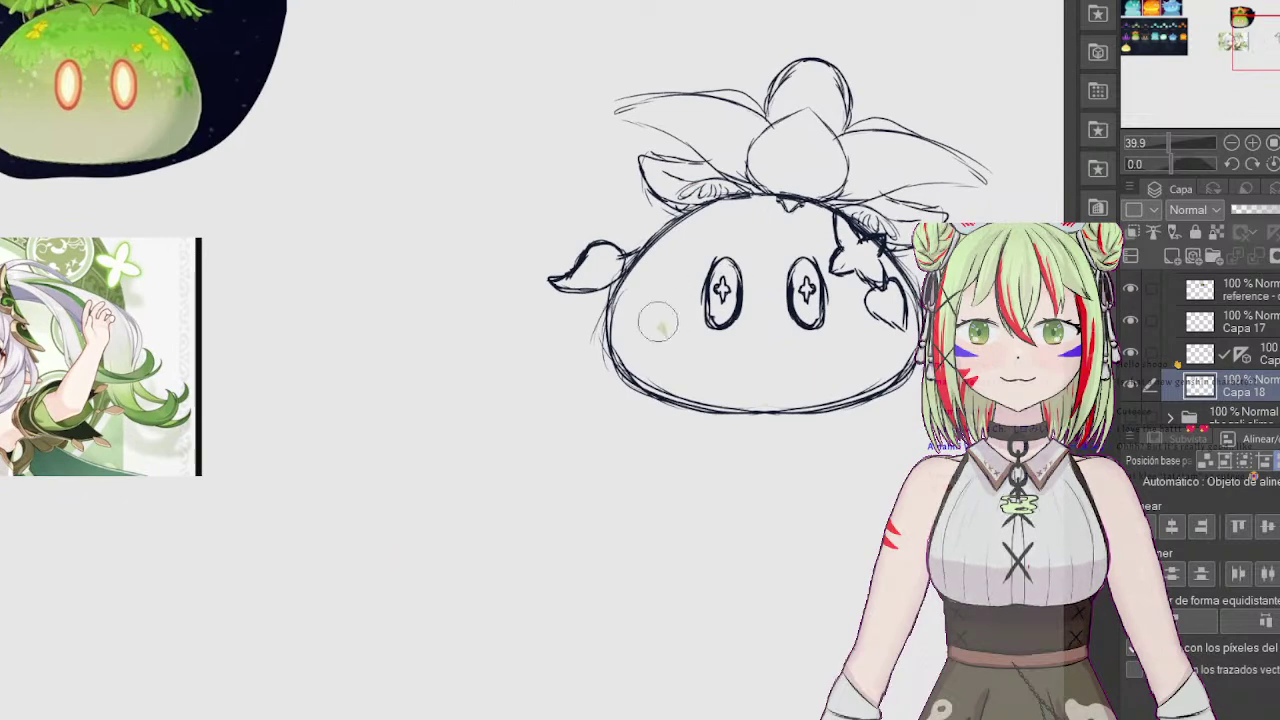
mouse_move(654, 320)
mouse_down()
mouse_move(631, 342)
mouse_move(667, 349)
mouse_move(684, 378)
mouse_move(757, 372)
mouse_move(788, 343)
mouse_move(802, 383)
mouse_move(890, 350)
mouse_move(840, 341)
mouse_move(801, 368)
mouse_move(650, 343)
mouse_up()
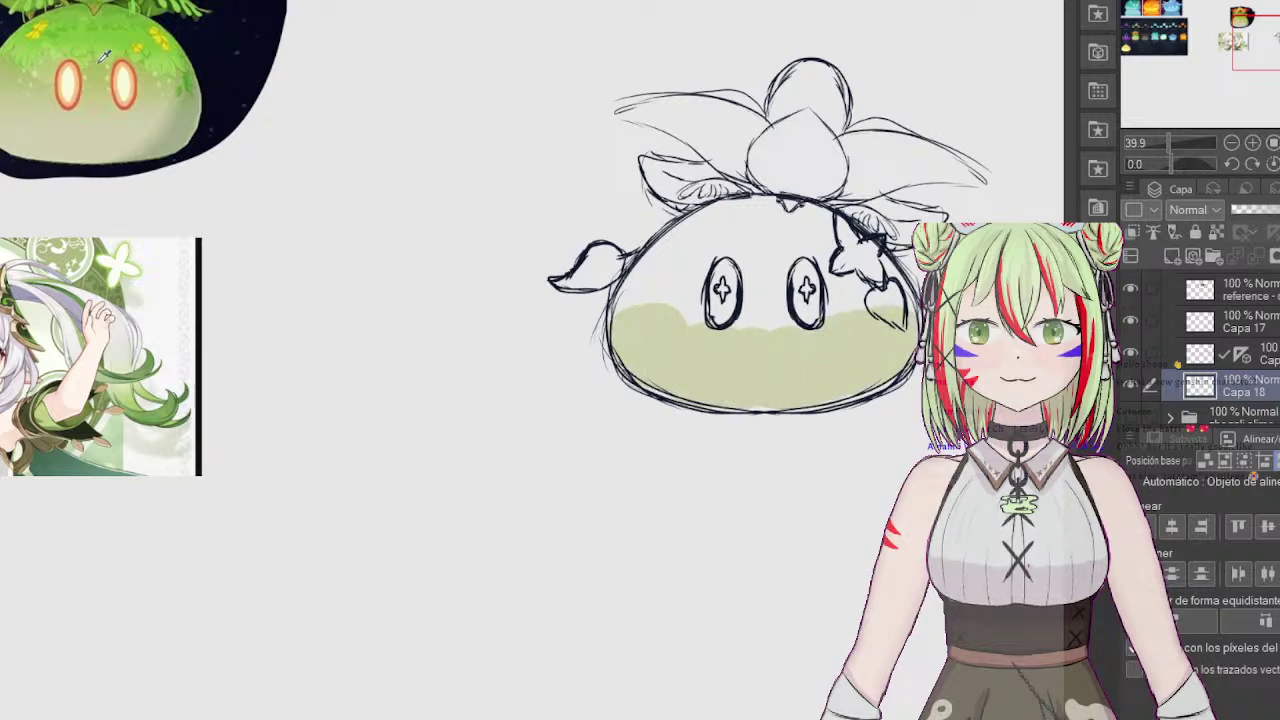
mouse_move(730, 233)
mouse_down()
mouse_move(642, 293)
mouse_move(743, 312)
mouse_move(853, 298)
mouse_move(742, 237)
mouse_move(693, 258)
mouse_move(840, 263)
mouse_move(625, 287)
mouse_up()
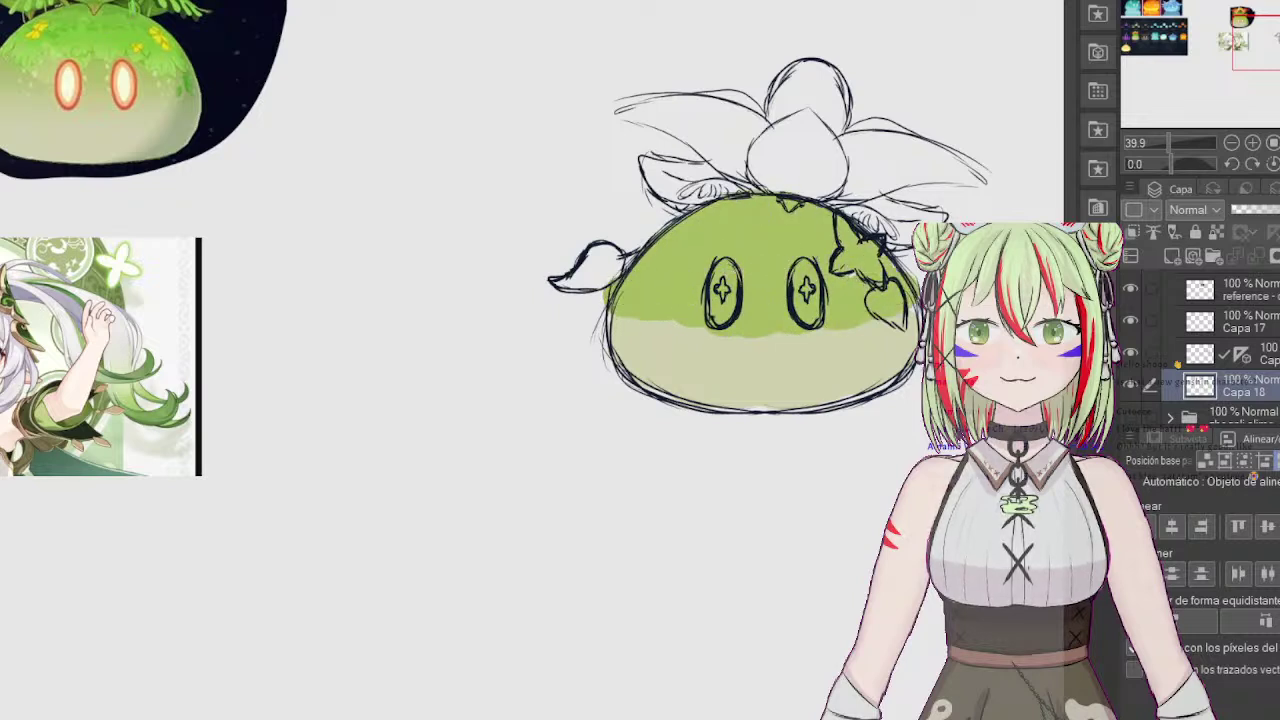
Step: Paint the central bud and the two small side leaves dark green, and the flower's petals orange
drag(121, 9, 66, 143)
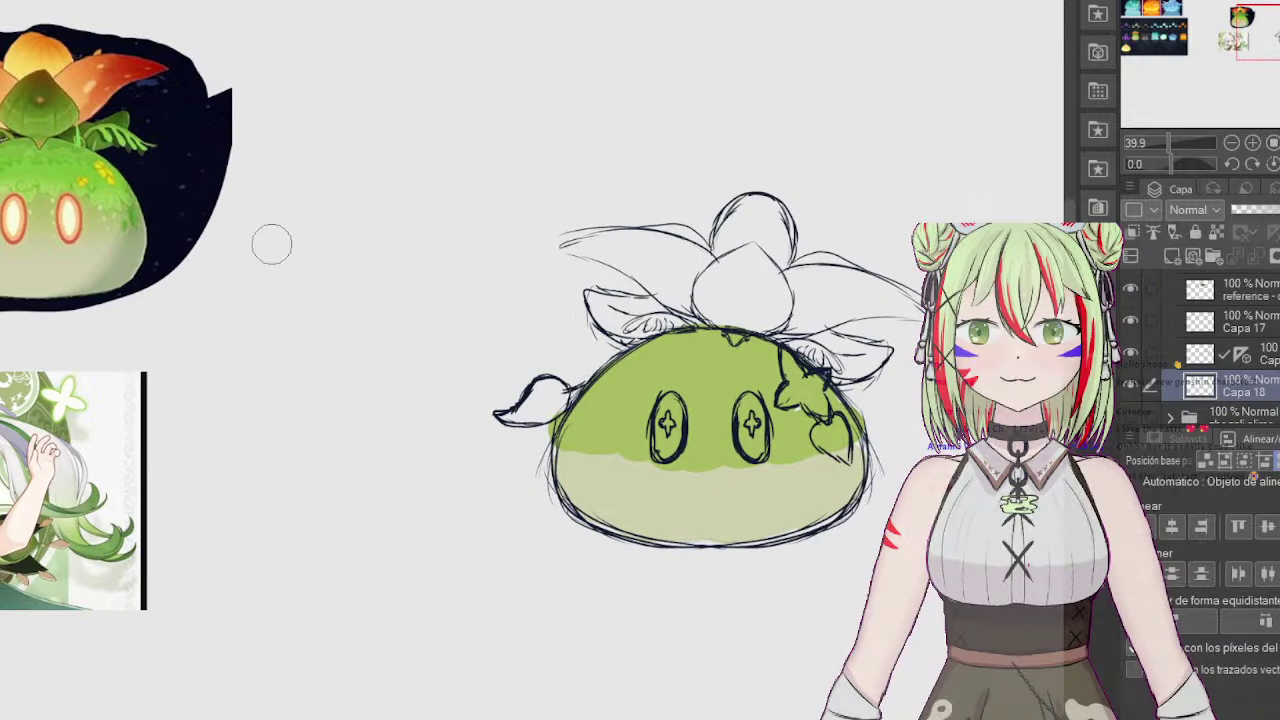
click(38, 106)
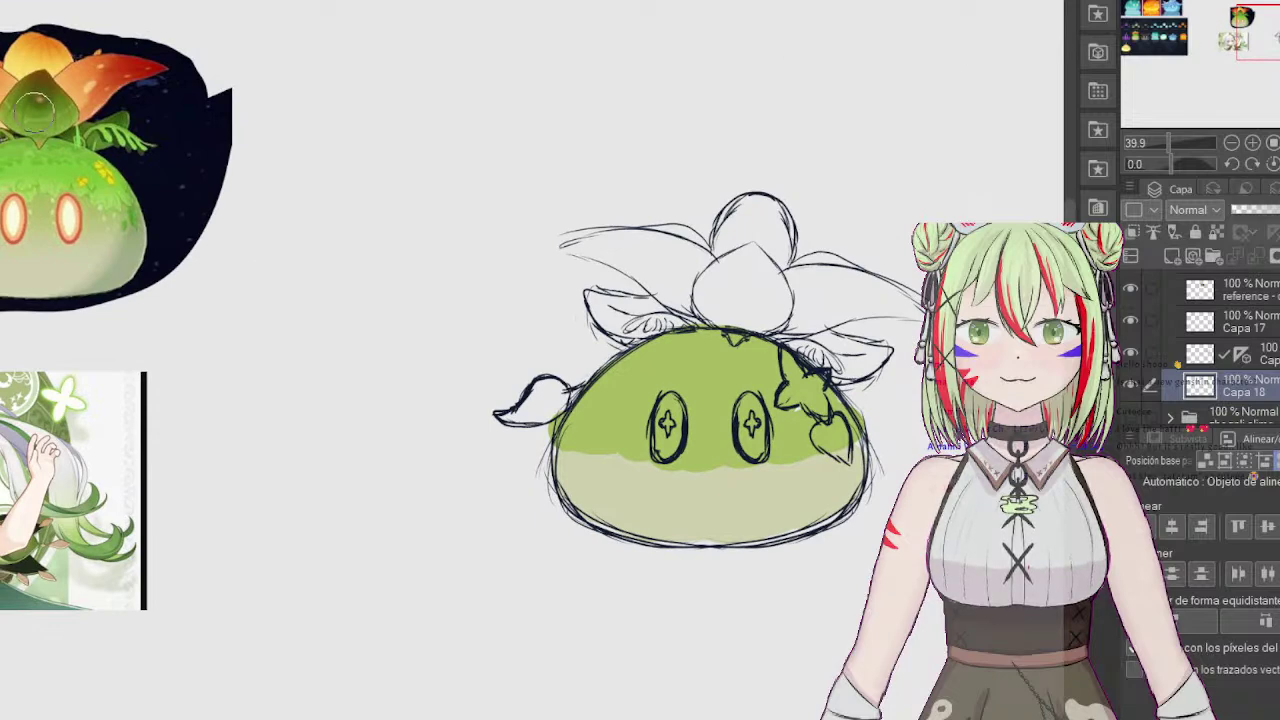
mouse_move(745, 262)
mouse_down()
mouse_move(706, 300)
mouse_move(765, 265)
mouse_move(775, 300)
mouse_move(745, 325)
mouse_move(735, 285)
mouse_up()
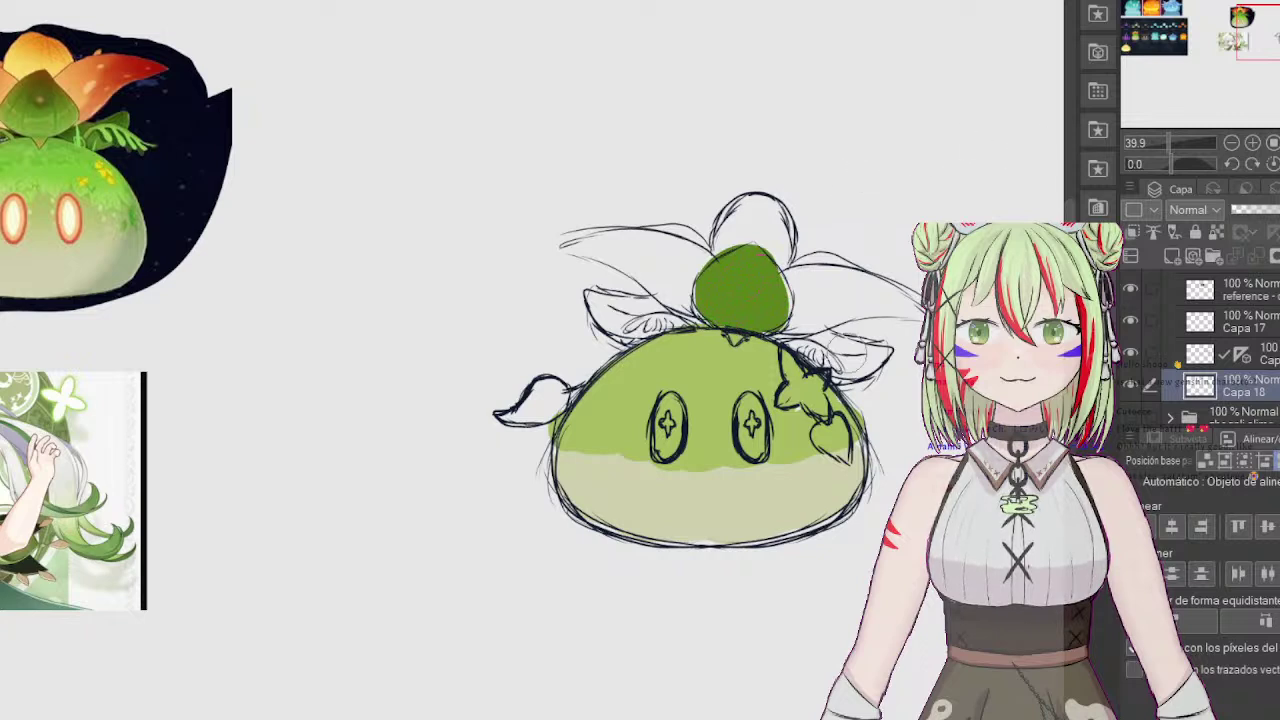
mouse_move(825, 345)
mouse_down()
mouse_move(870, 352)
mouse_move(806, 346)
mouse_move(880, 354)
mouse_move(806, 342)
mouse_up()
mouse_move(676, 322)
mouse_down()
mouse_move(597, 295)
mouse_move(664, 326)
mouse_up()
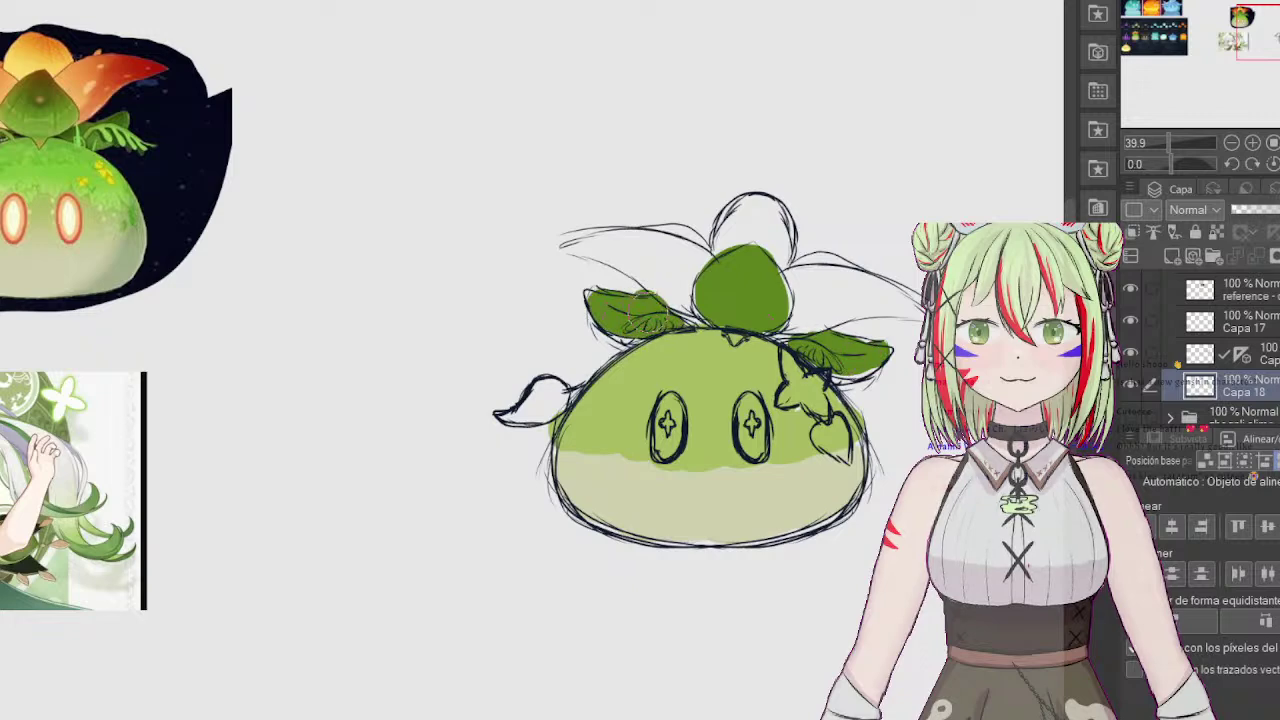
mouse_move(1275, 33)
mouse_down()
mouse_move(1261, 30)
mouse_move(1279, 25)
mouse_up()
mouse_move(778, 291)
mouse_down()
mouse_move(763, 296)
mouse_move(800, 292)
mouse_move(762, 316)
mouse_move(800, 305)
mouse_move(860, 325)
mouse_move(794, 329)
mouse_move(752, 275)
mouse_move(695, 238)
mouse_move(705, 262)
mouse_move(650, 270)
mouse_move(525, 258)
mouse_move(590, 300)
mouse_move(639, 307)
mouse_up()
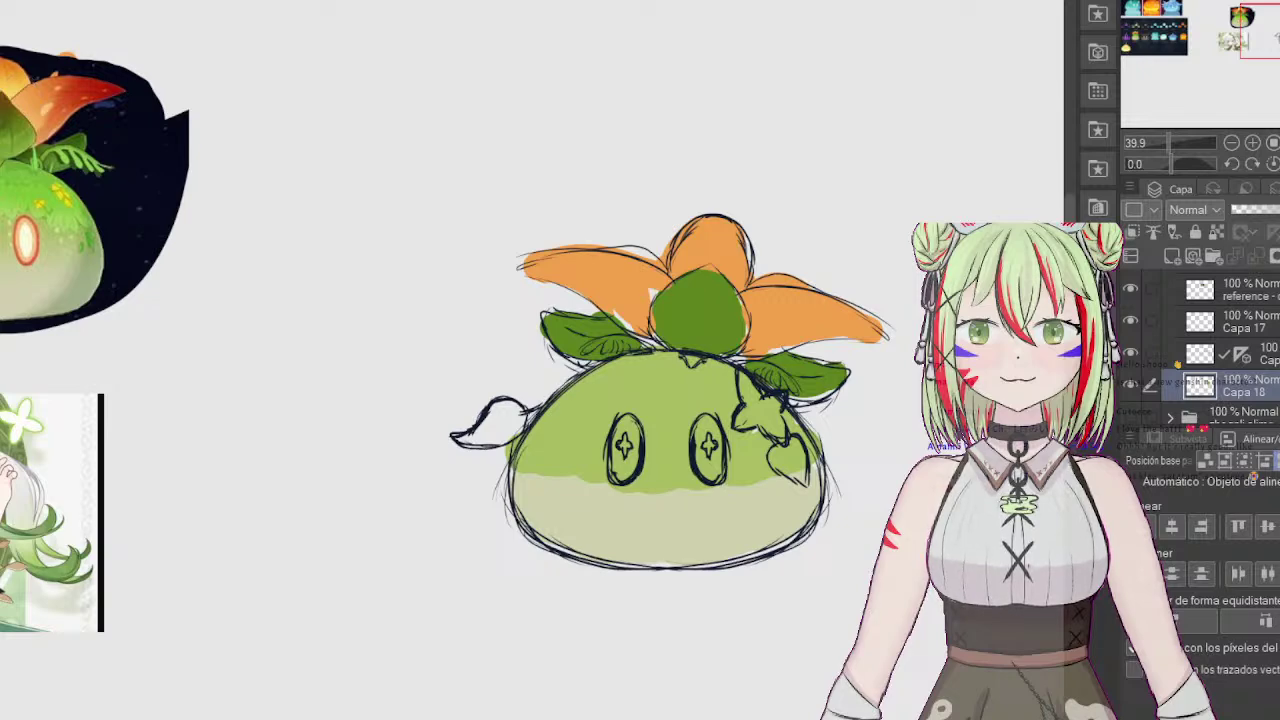
Step: Colour the ponytail green, the eyes turquoise with pale star pupils, and the head ornaments cream with dark green centres
drag(400, 380, 745, 370)
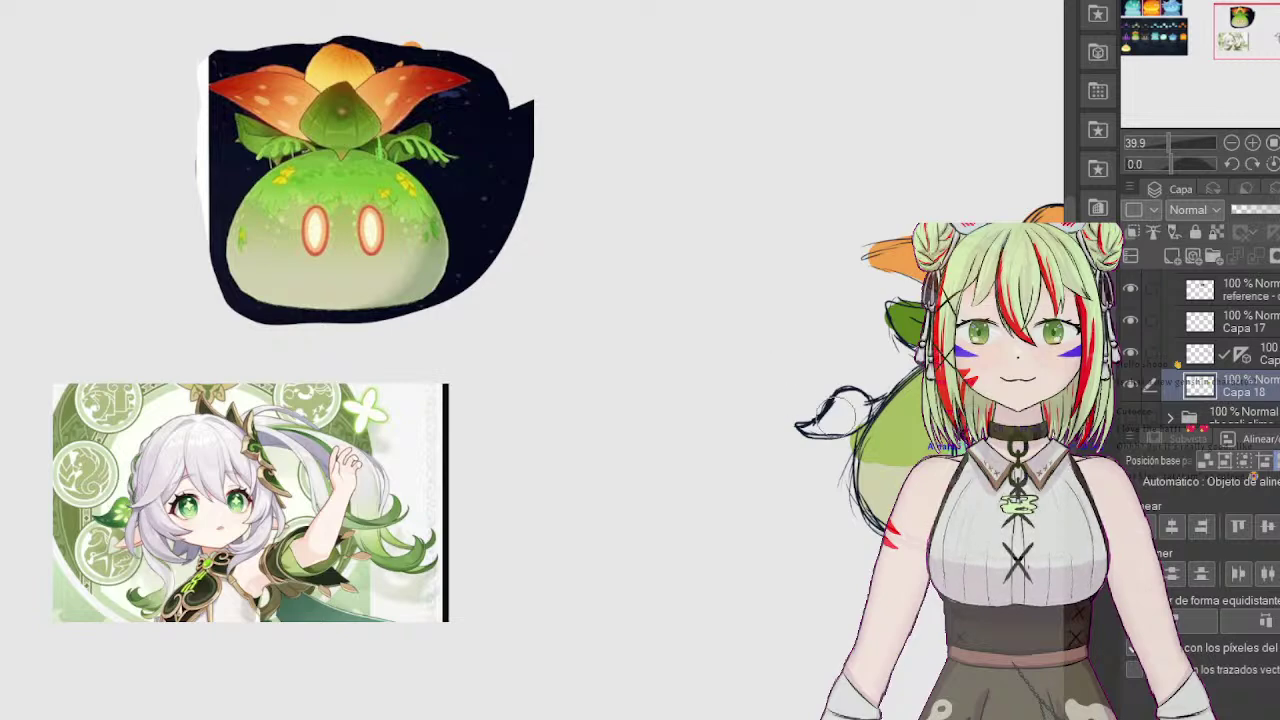
mouse_move(839, 414)
mouse_down()
mouse_move(857, 404)
mouse_move(801, 432)
mouse_move(562, 397)
mouse_move(695, 420)
mouse_up()
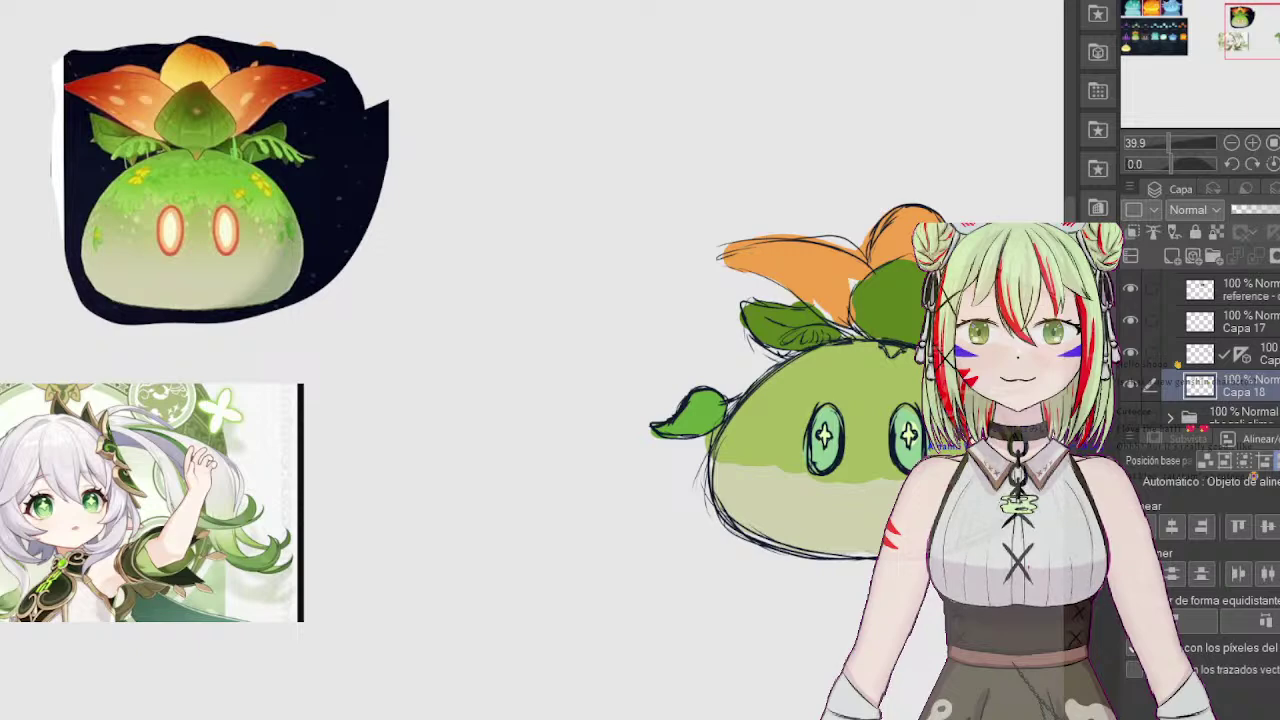
scroll(530, 360, right, 3)
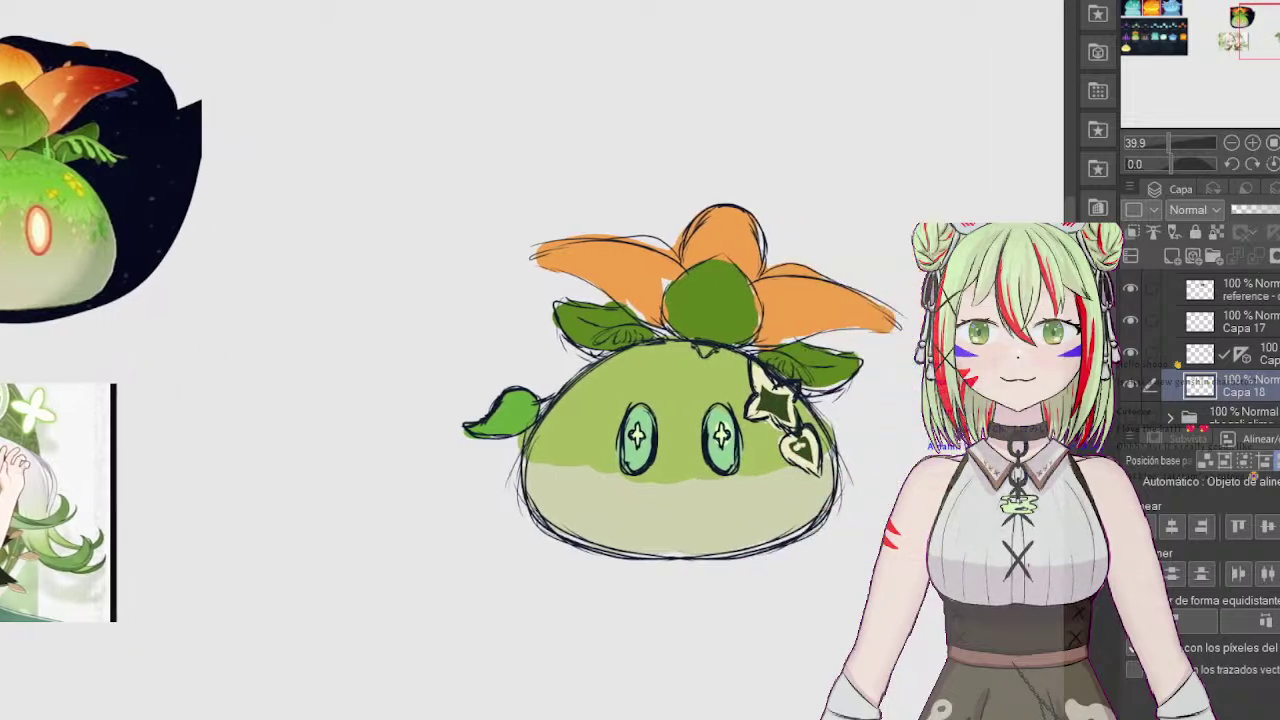
Step: Collapse the nahida slime folder, add a new layer folder above it, and hide the nahida slime folder
drag(1279, 28, 1279, 29)
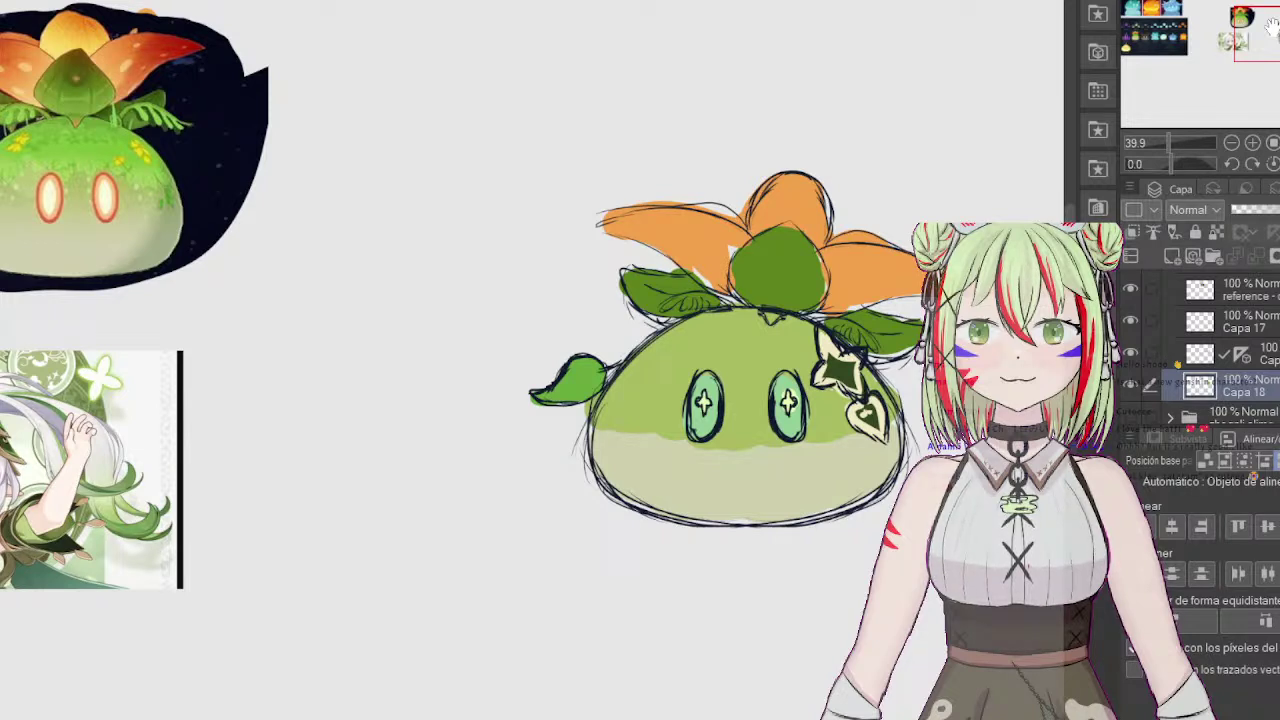
scroll(1240, 335, up, 3)
click(1170, 318)
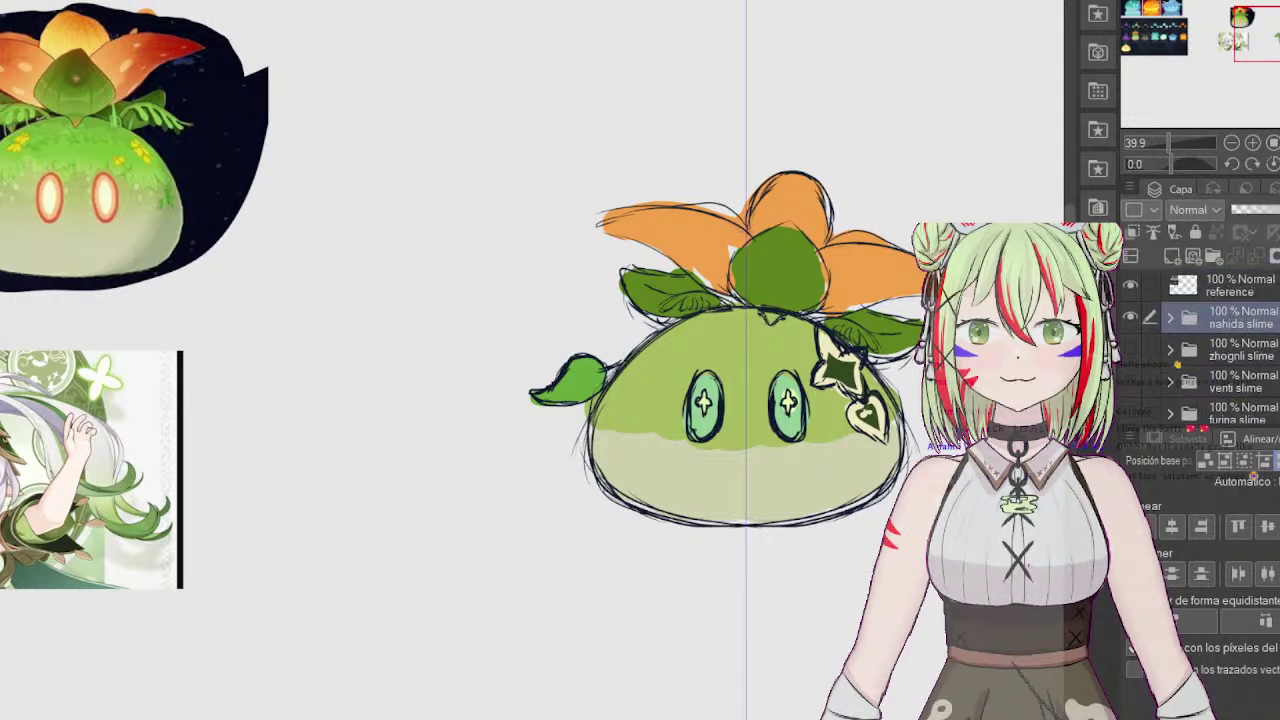
click(1212, 255)
mouse_move(1270, 28)
mouse_down()
mouse_move(1227, 22)
mouse_move(1263, 30)
mouse_up()
click(1130, 350)
Step: Lasso the purple Electro slime in the reference sheet and copy it from the reference layer to its own layer
mouse_move(1169, 143)
mouse_down()
mouse_move(1145, 143)
mouse_move(1160, 143)
mouse_up()
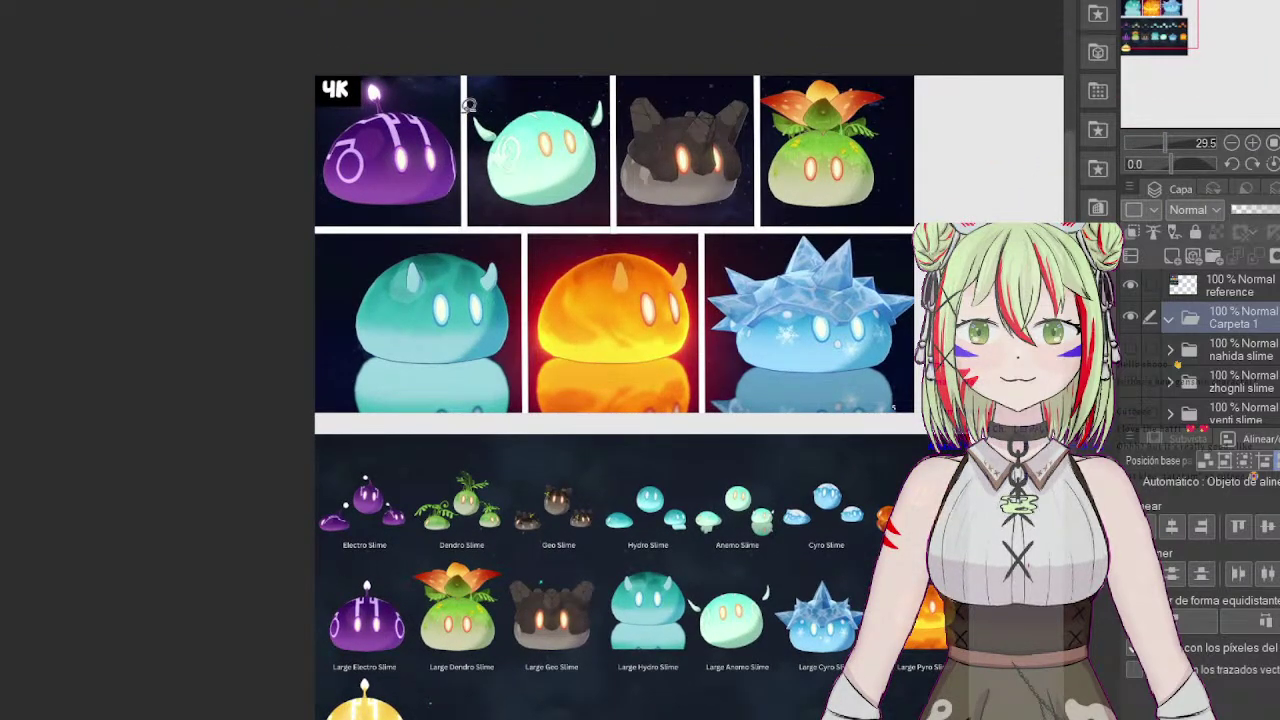
mouse_move(432, 92)
mouse_down()
mouse_move(465, 133)
mouse_move(457, 196)
mouse_move(352, 218)
mouse_move(317, 176)
mouse_move(322, 119)
mouse_move(349, 84)
mouse_move(432, 92)
mouse_up()
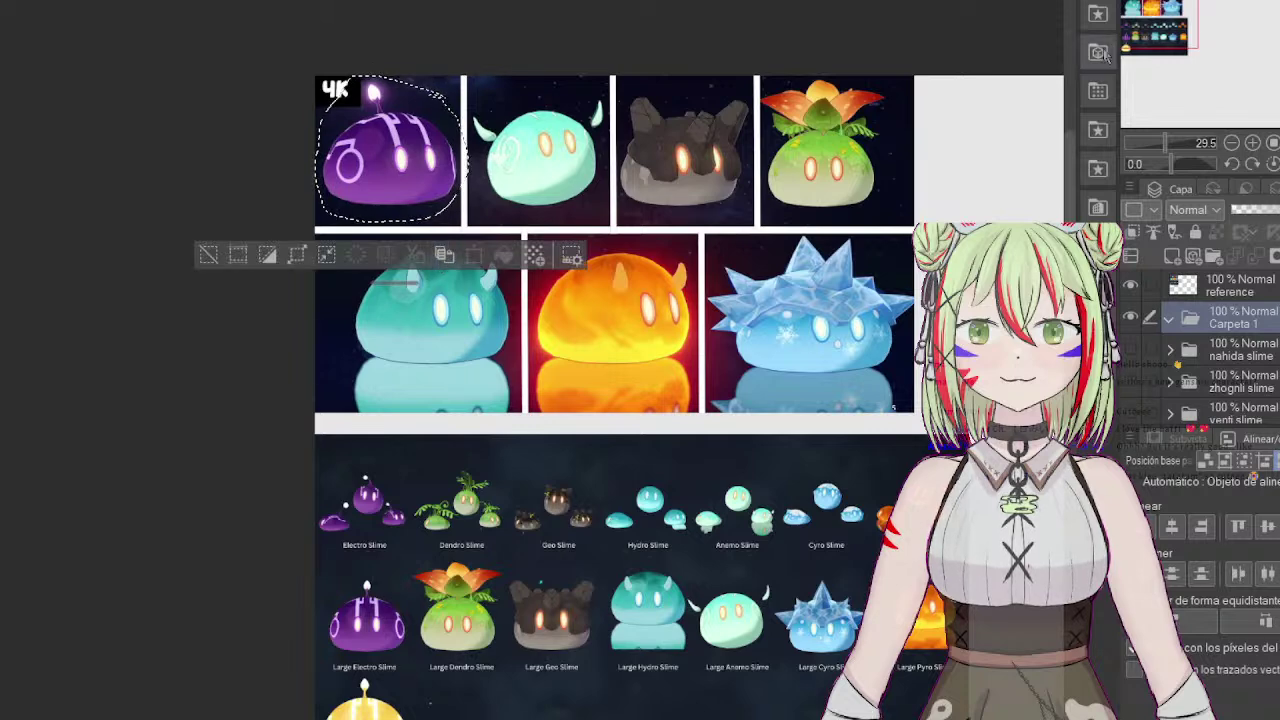
mouse_move(1165, 15)
mouse_down()
mouse_move(1240, 24)
mouse_move(1186, 17)
mouse_up()
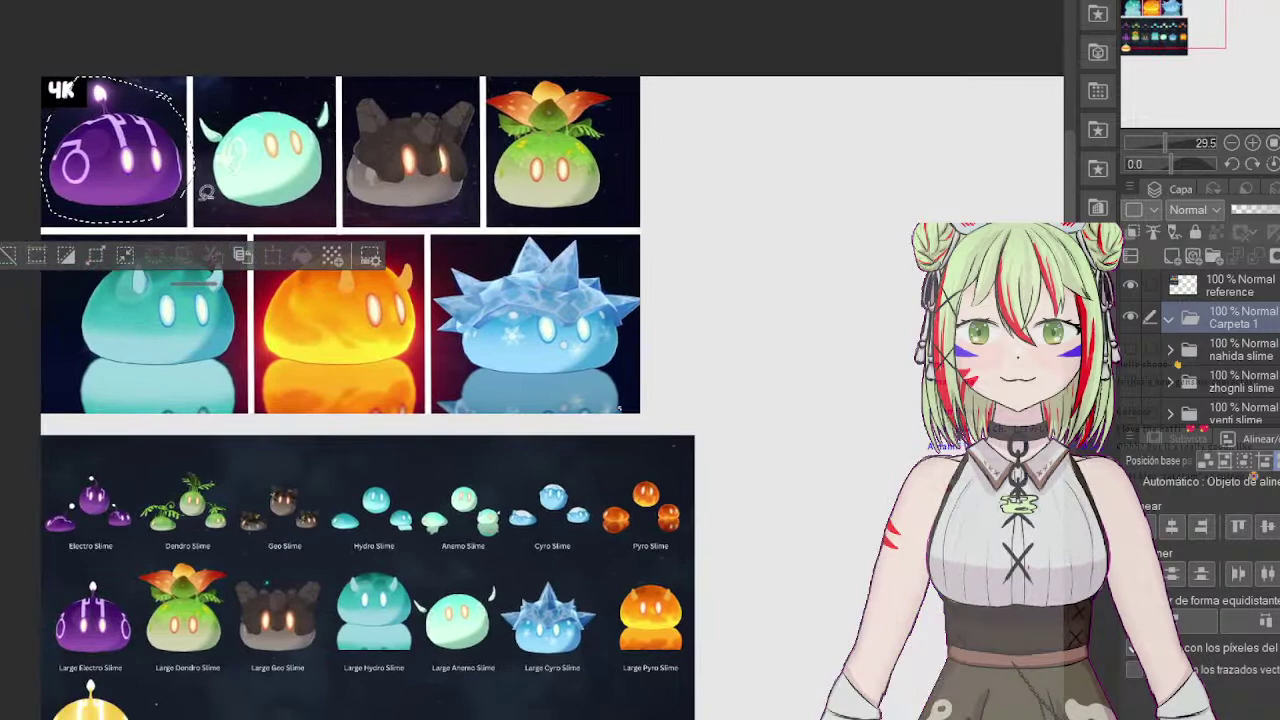
click(1262, 290)
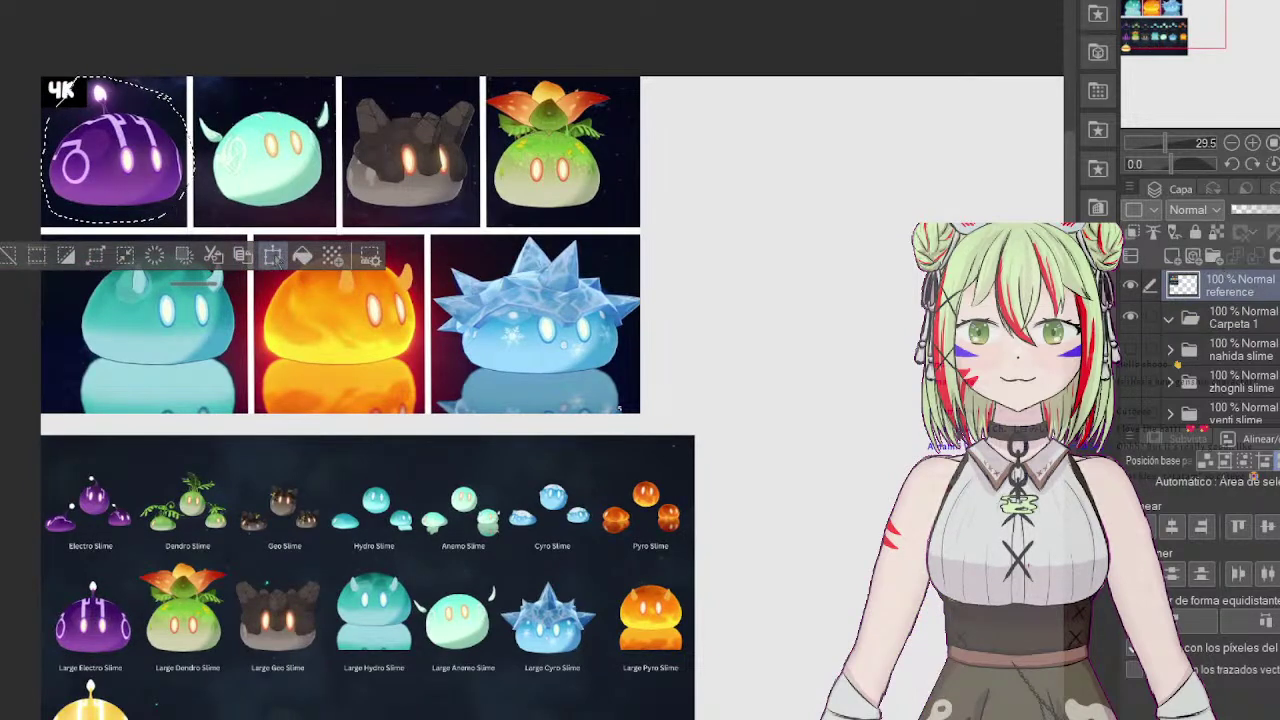
click(243, 255)
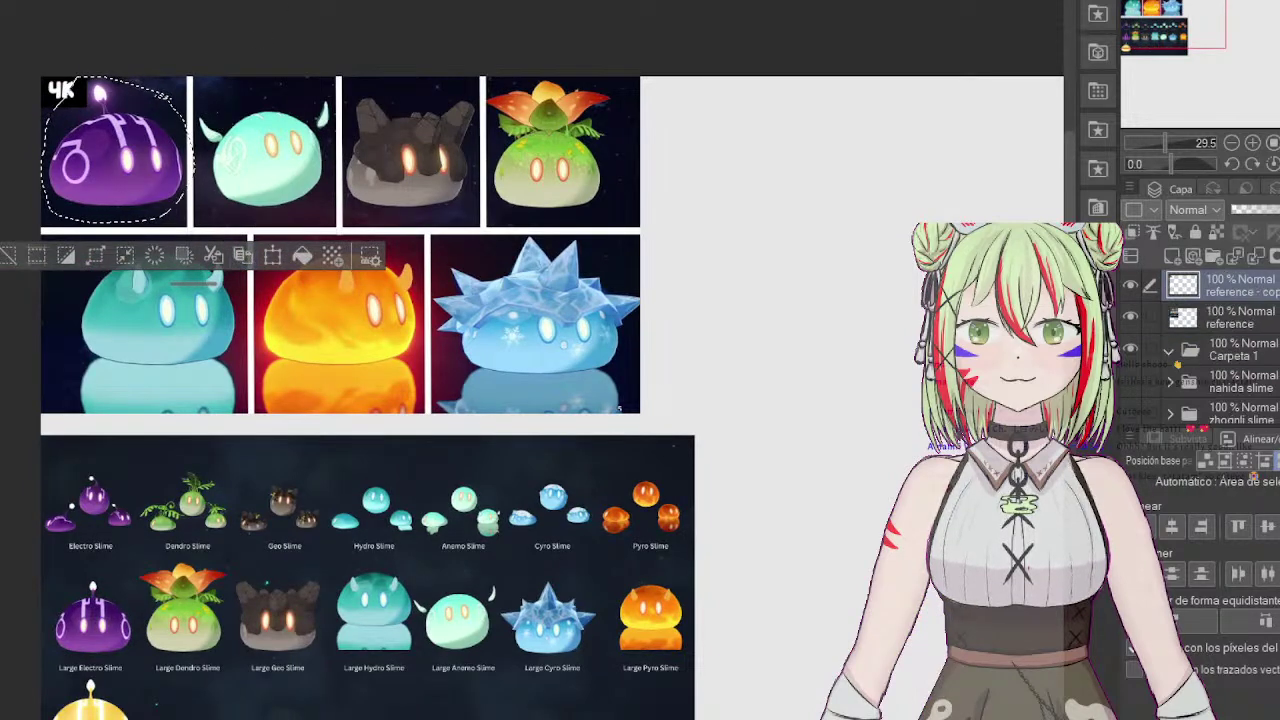
Step: Move the copied Electro slime to the blank canvas area, enlarge it, apply the transformation and deselect
click(272, 255)
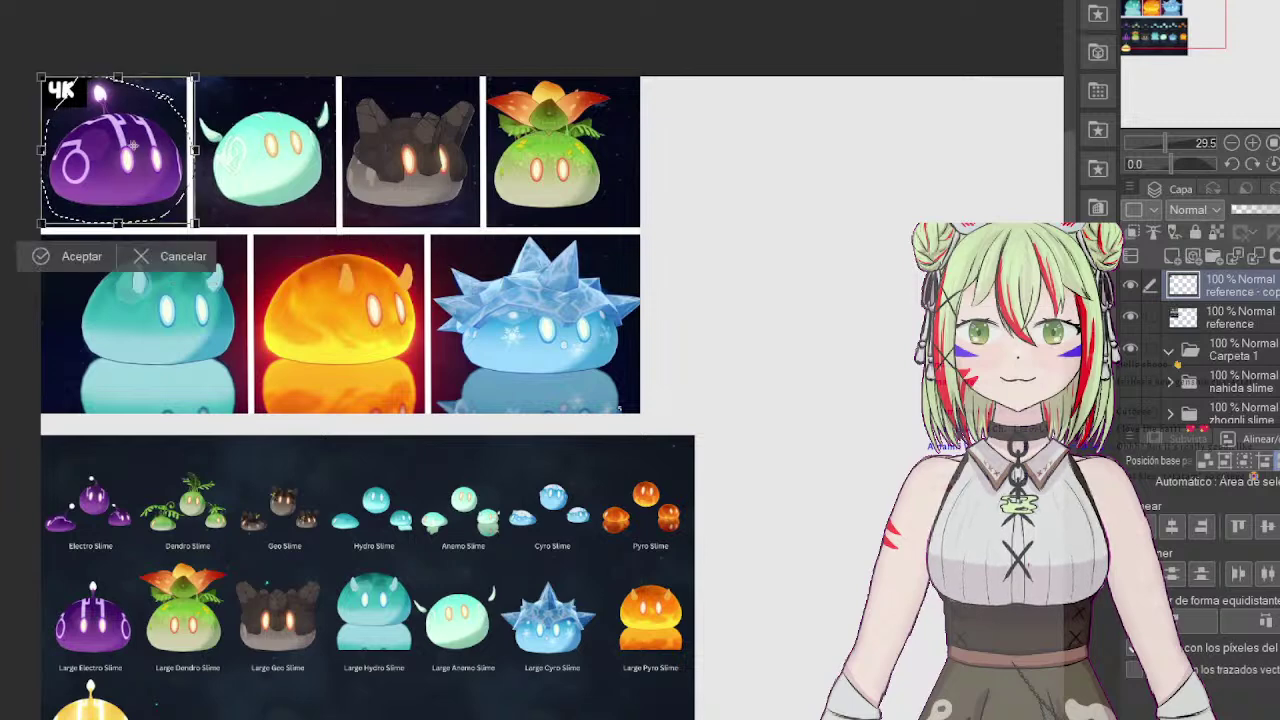
drag(118, 150, 996, 410)
drag(1190, 42, 1233, 56)
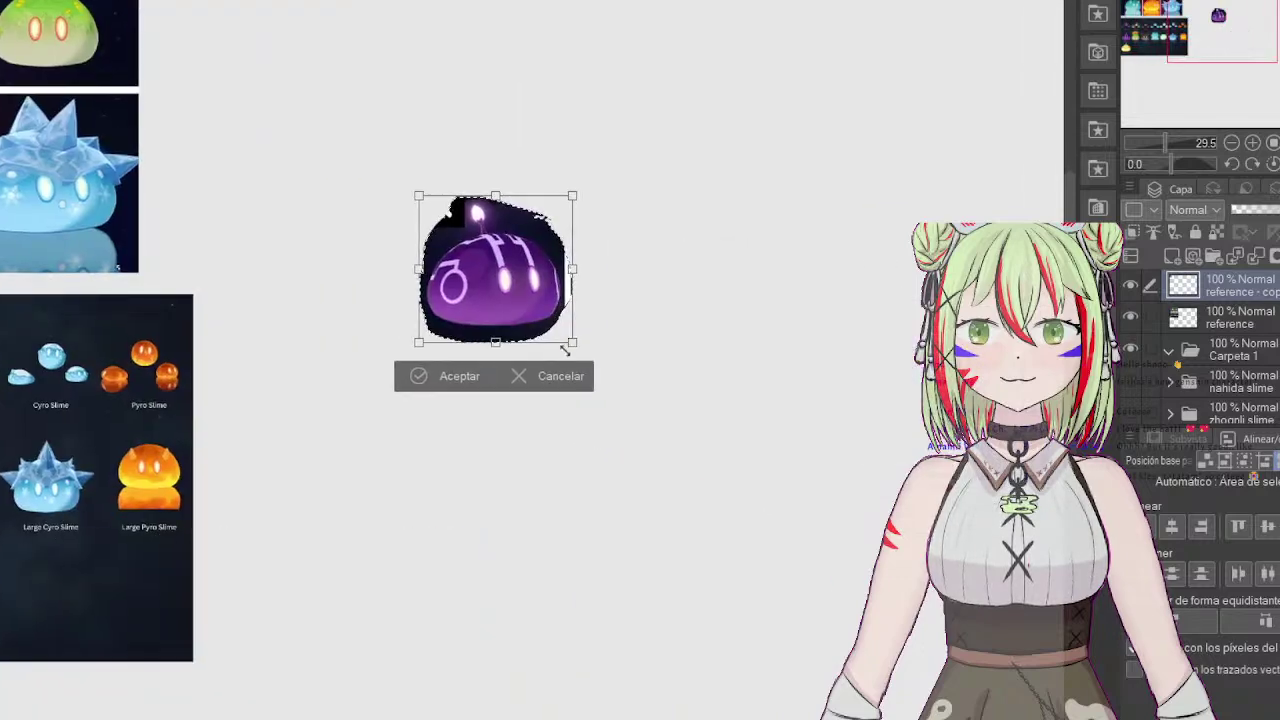
drag(577, 380, 670, 433)
drag(562, 335, 564, 367)
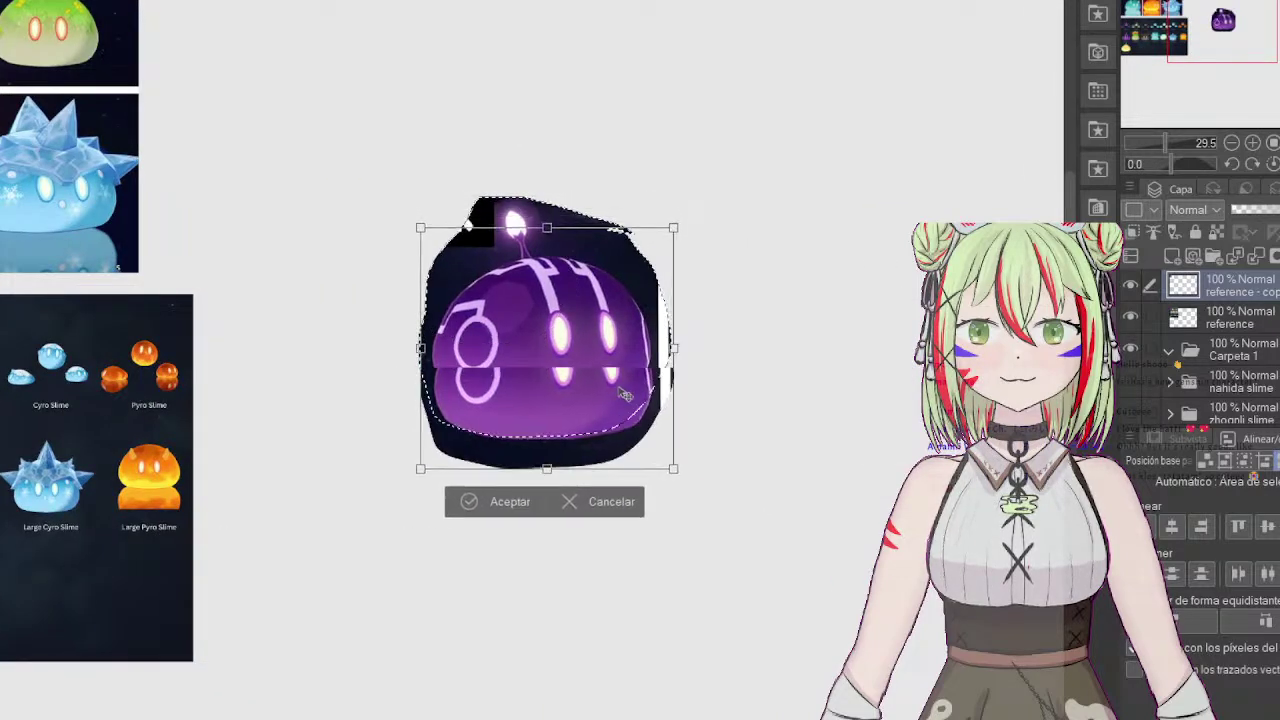
click(503, 505)
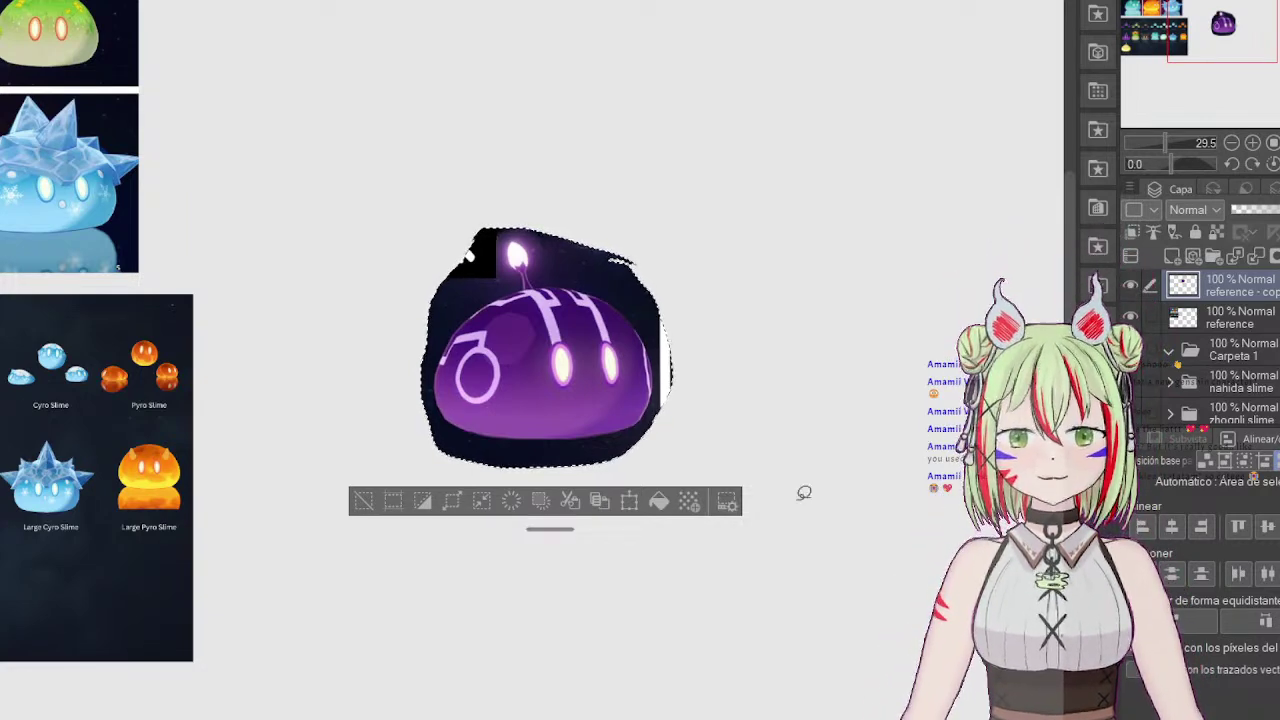
click(364, 502)
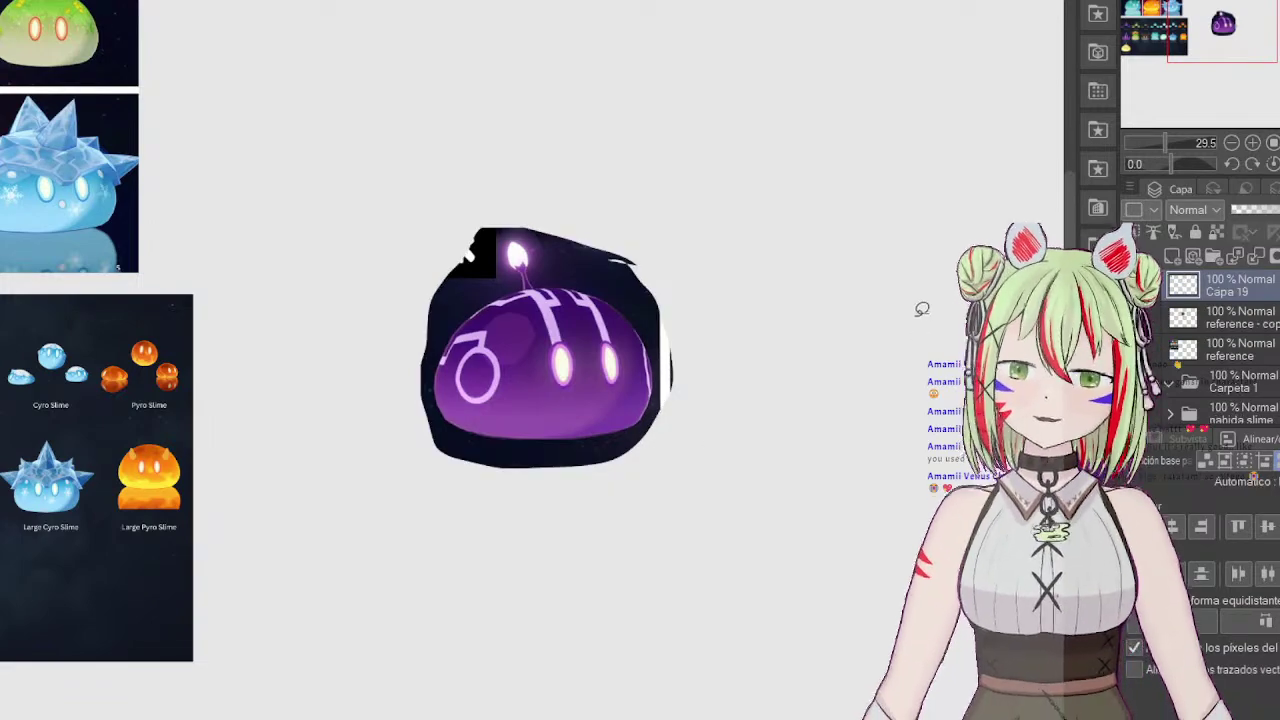
Step: Move the purple-haired character portrait on its own layer from the reference sheet to the blank canvas above the Electro slime and apply the transformation
key(ctrl+shift+n)
drag(1266, 34, 1184, 16)
key(ctrl+t)
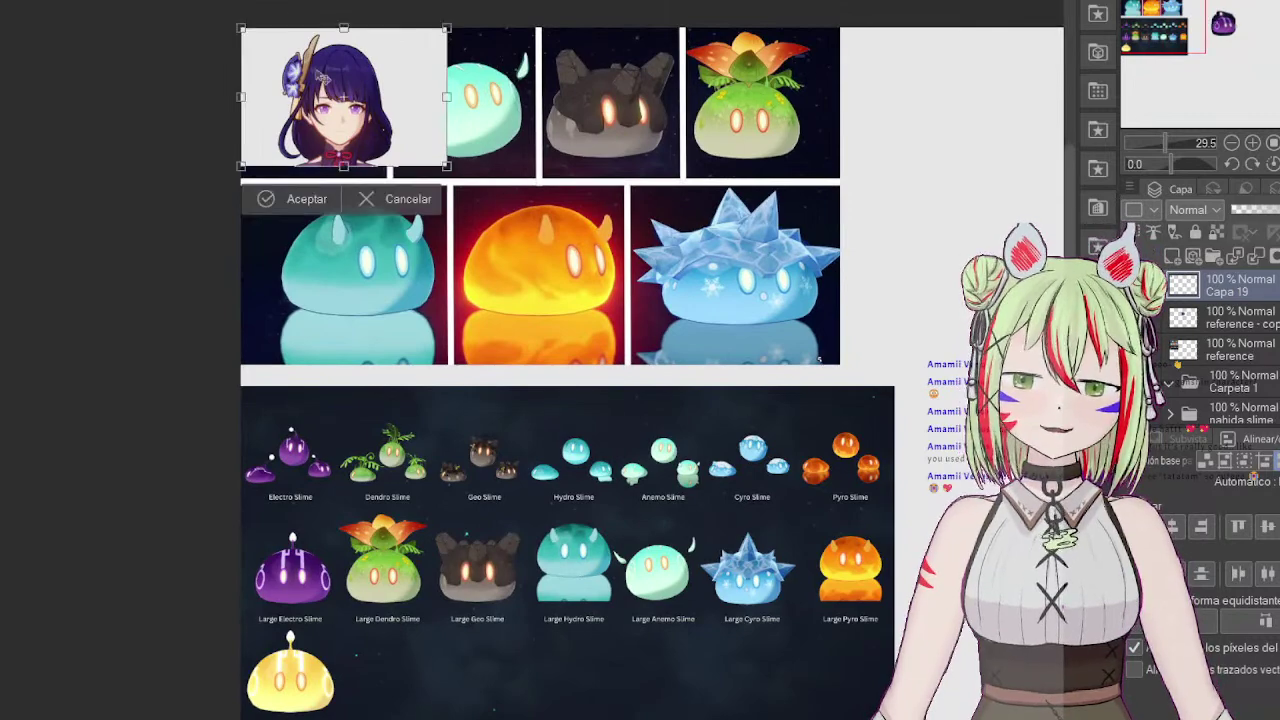
drag(354, 97, 1047, 222)
scroll(965, 267, down, 4)
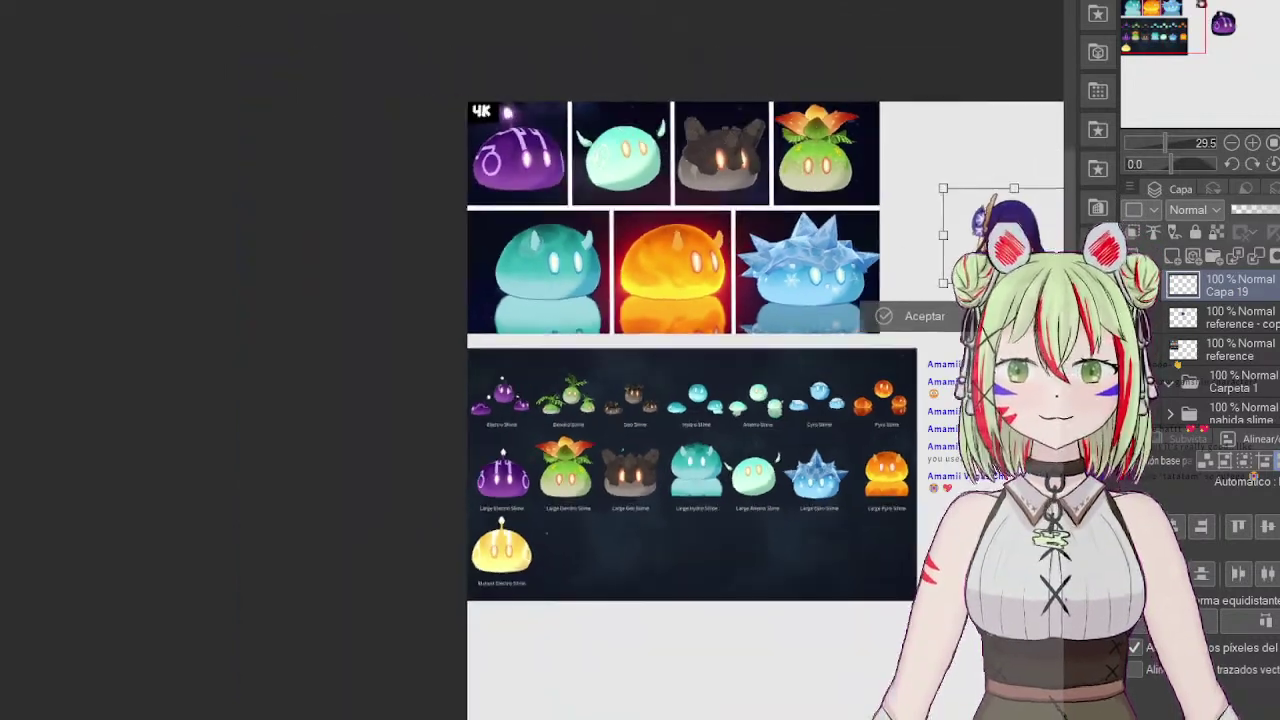
drag(1130, 46, 1256, 56)
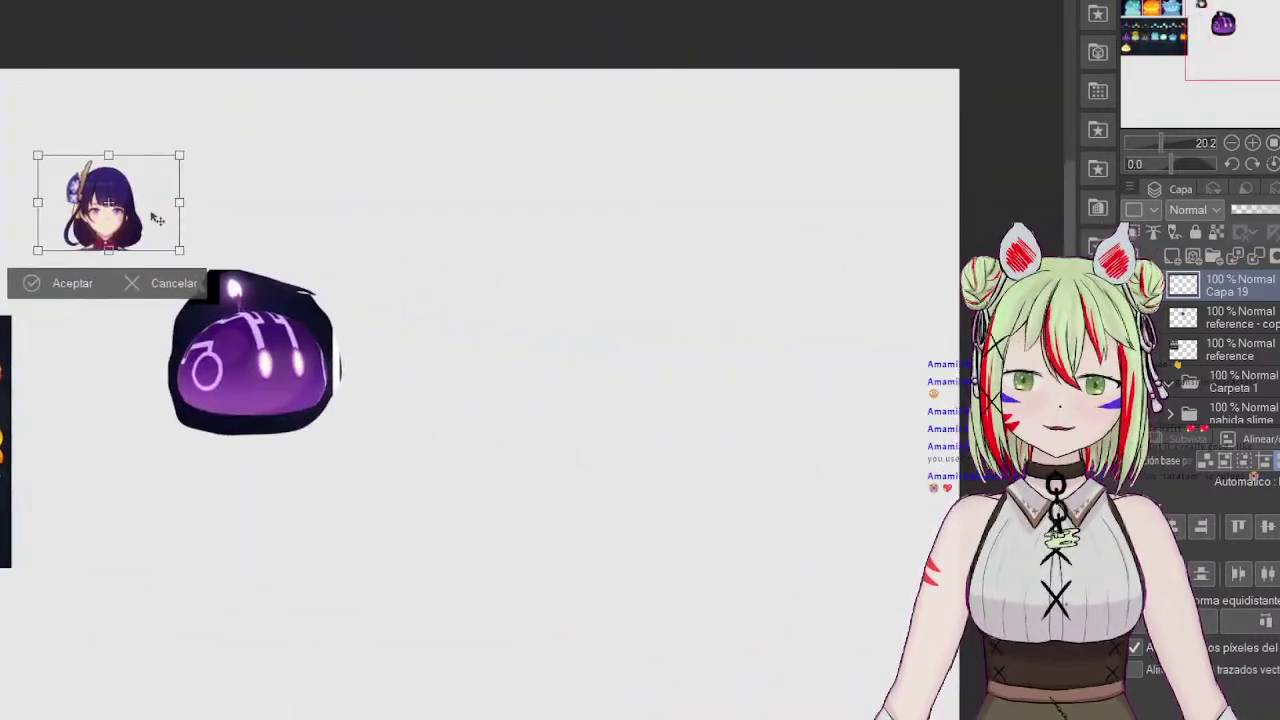
drag(122, 226, 371, 232)
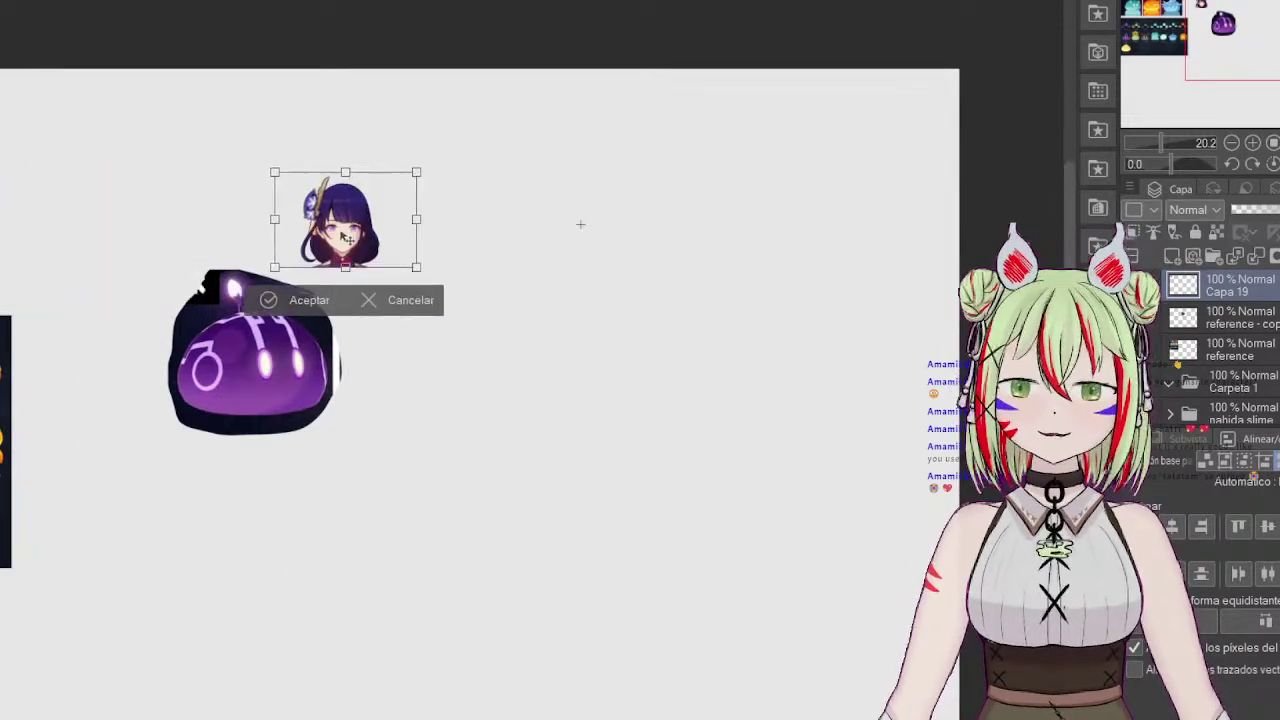
click(298, 297)
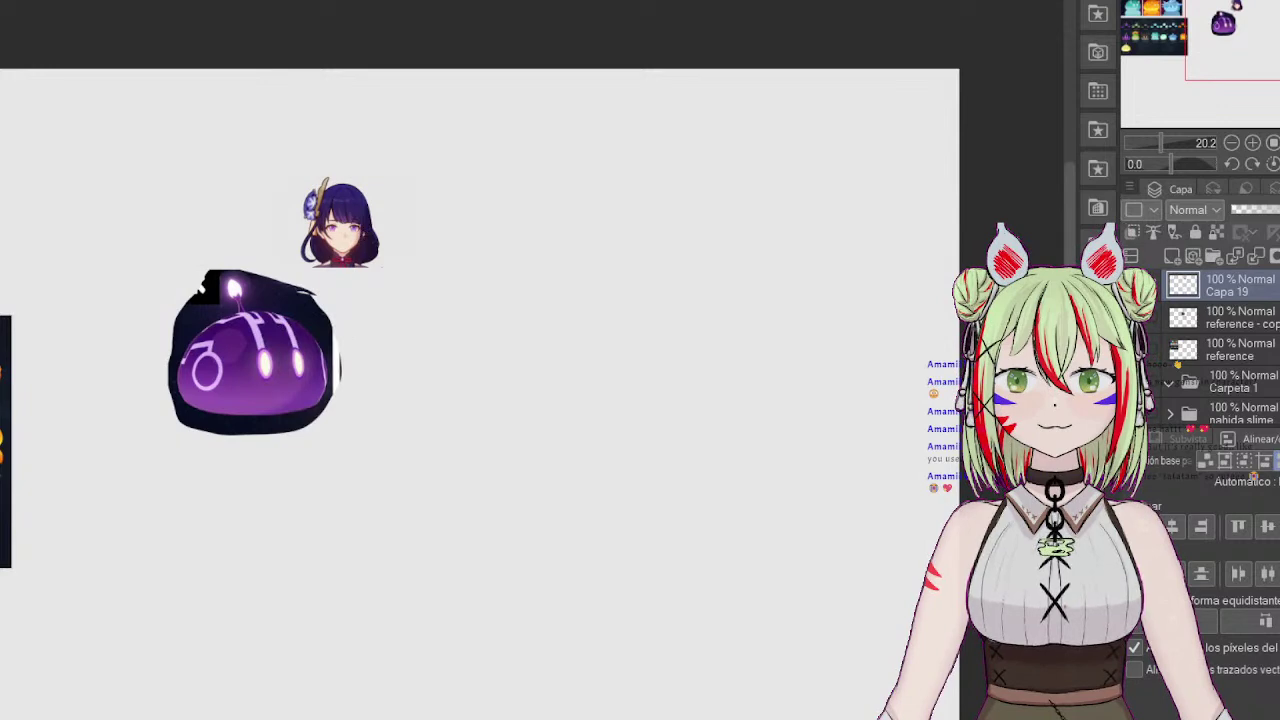
Step: Enlarge the character portrait, reposition it directly above the Electro slime copy and apply the transformation
key(ctrl+t)
drag(418, 270, 486, 314)
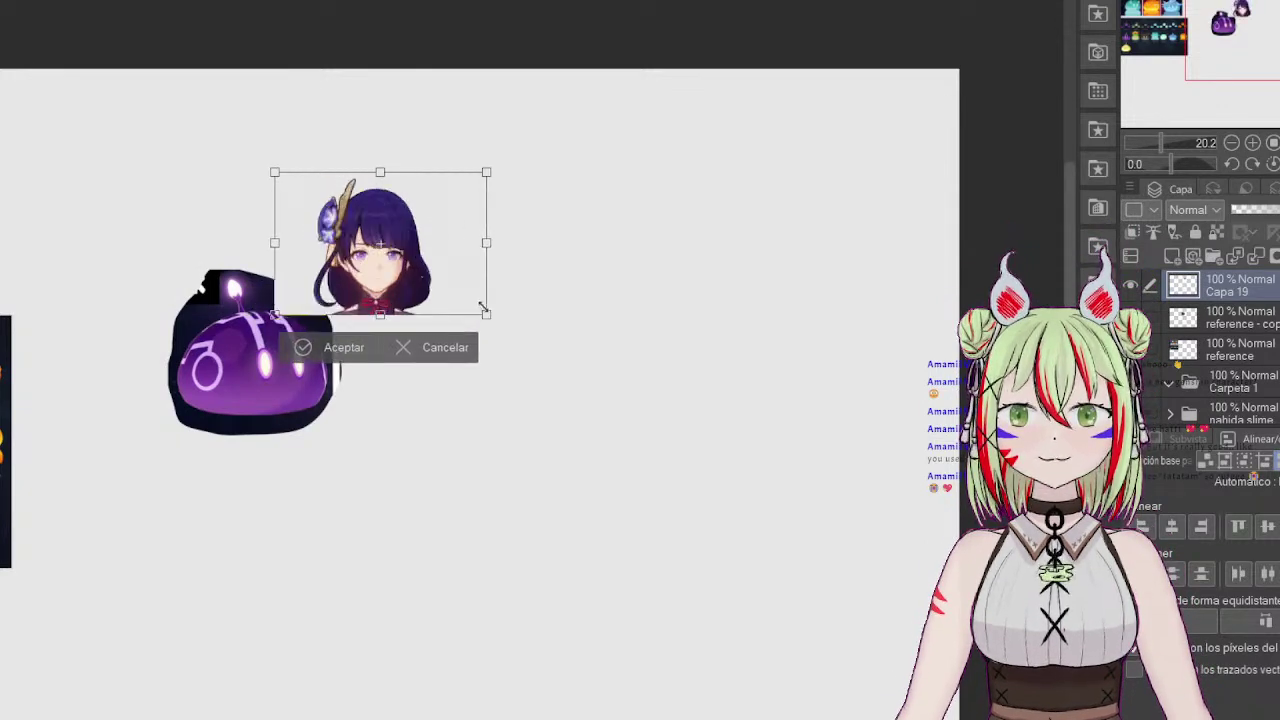
drag(373, 207, 354, 168)
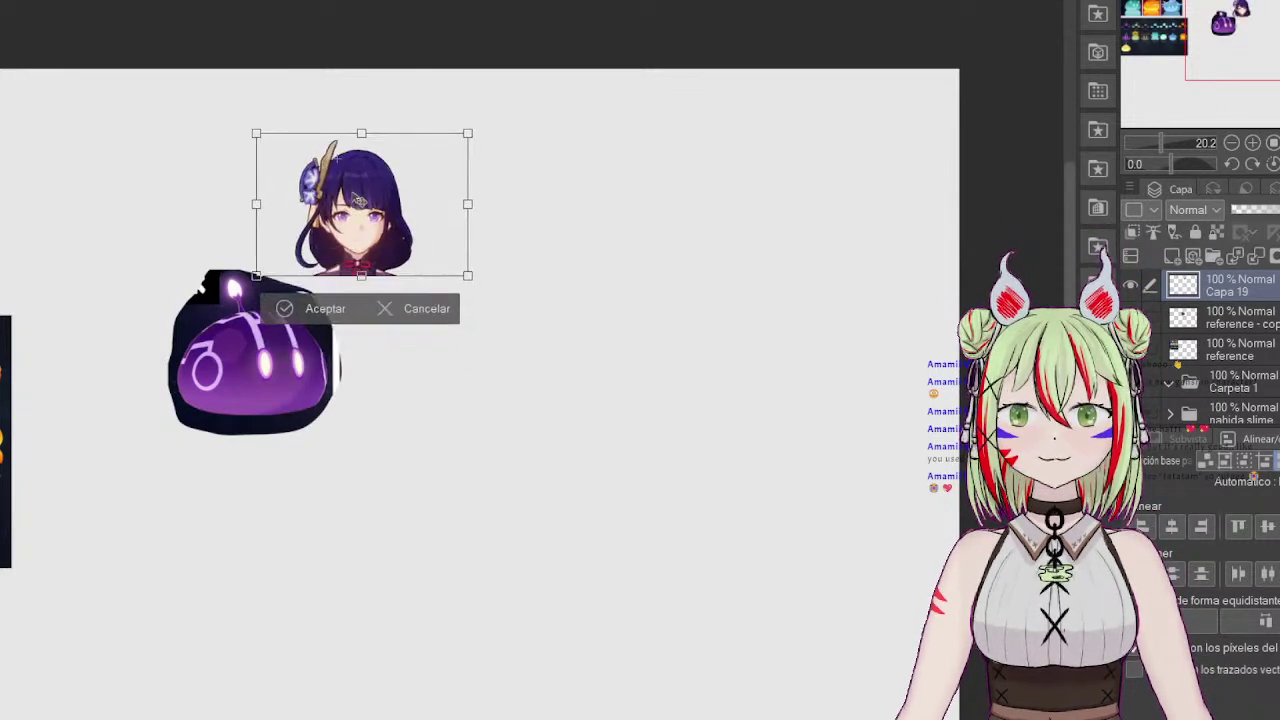
click(305, 308)
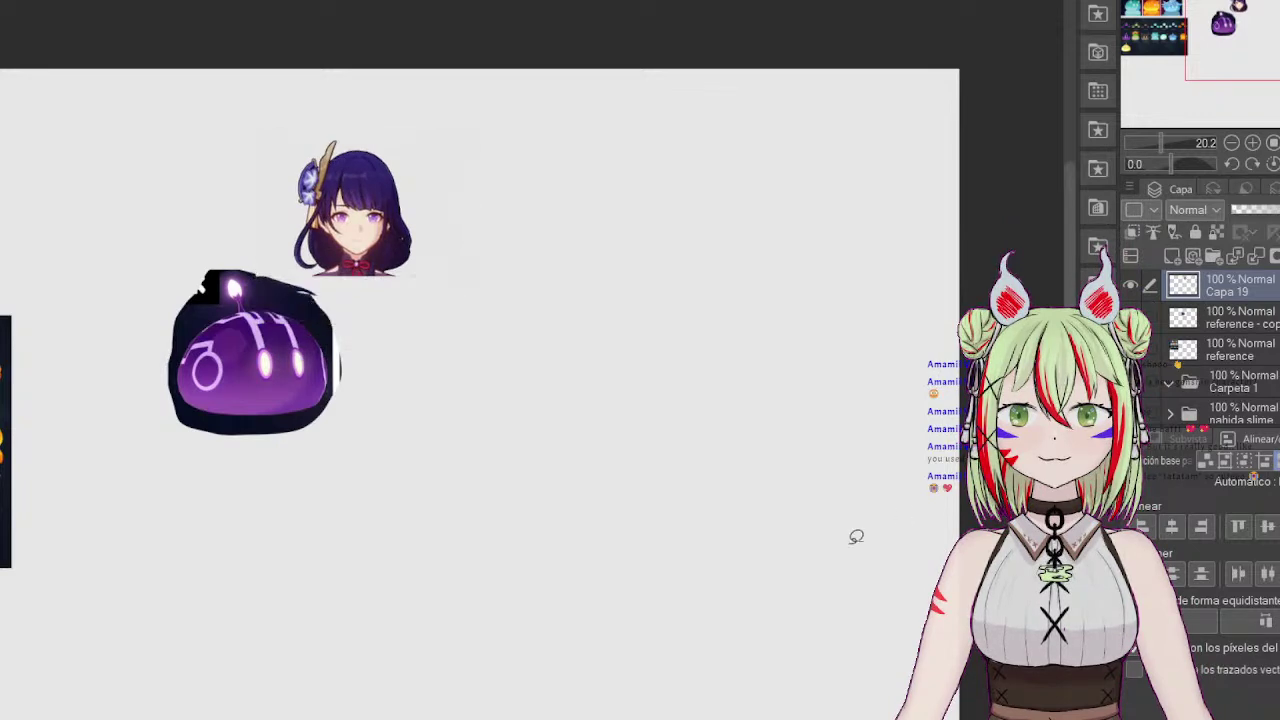
Step: Rename the new layer folder as shogun slime and move the portrait layer and the Electro slime copy layer into it
click(1236, 384)
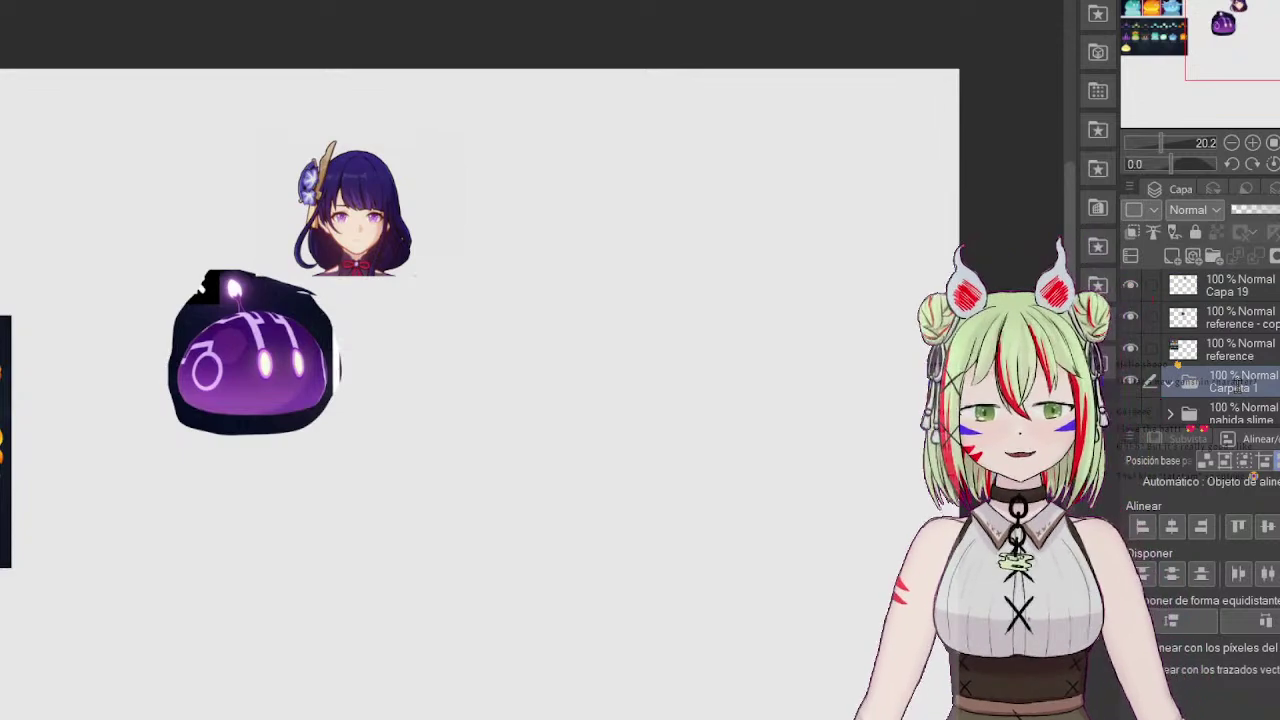
double_click(1238, 386)
text(shogun slime)
key(Return)
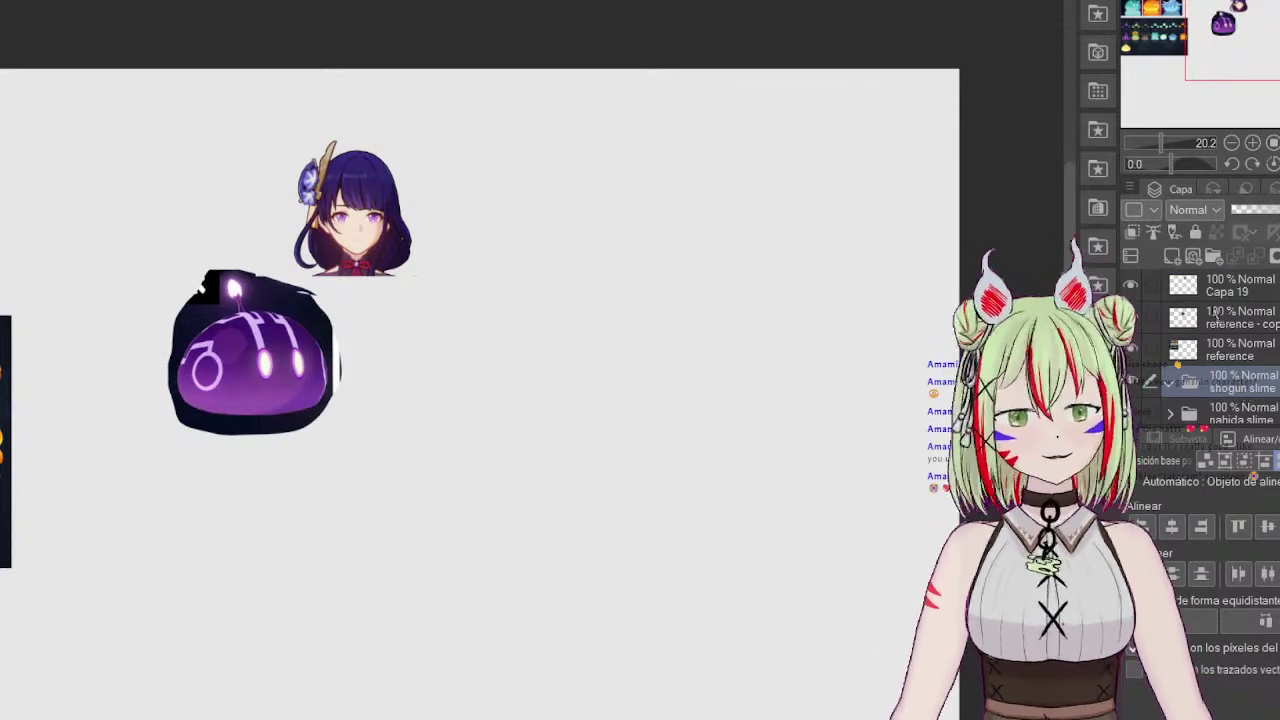
click(1183, 317)
drag(1238, 320, 1228, 386)
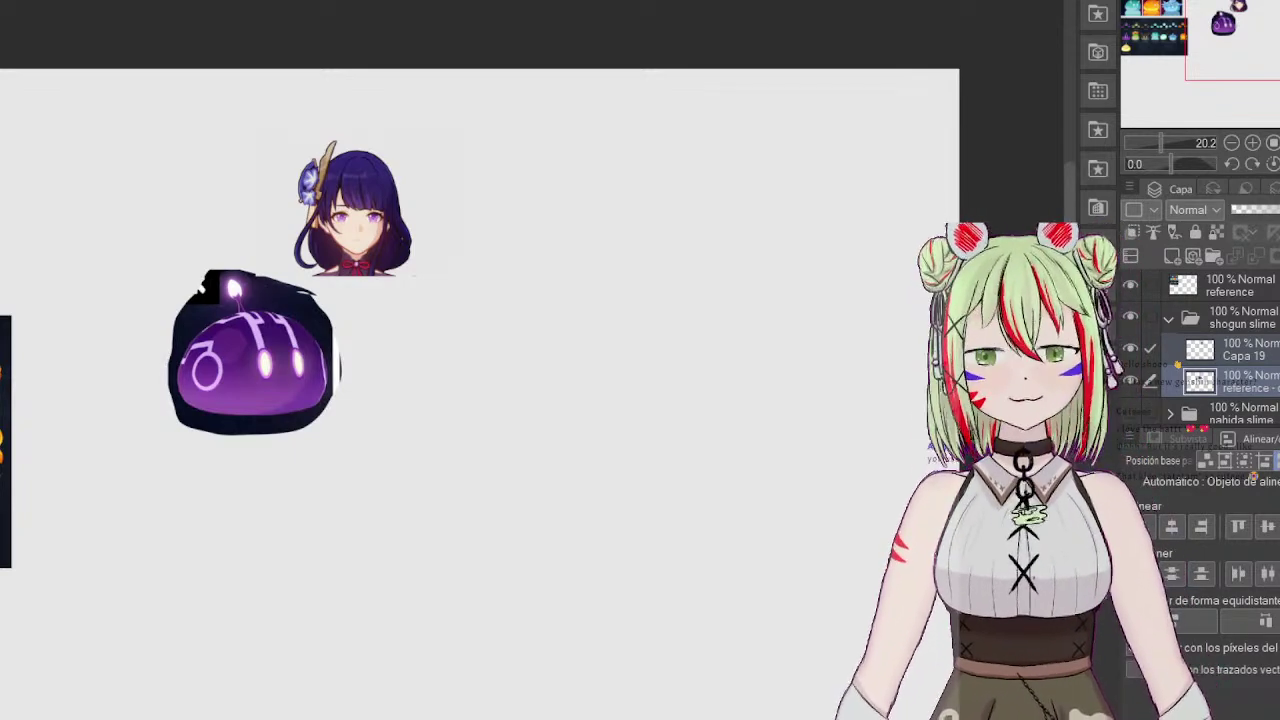
Step: Add a new raster layer in the shogun slime folder and place it below the portrait and Electro slime copy layers
click(1190, 258)
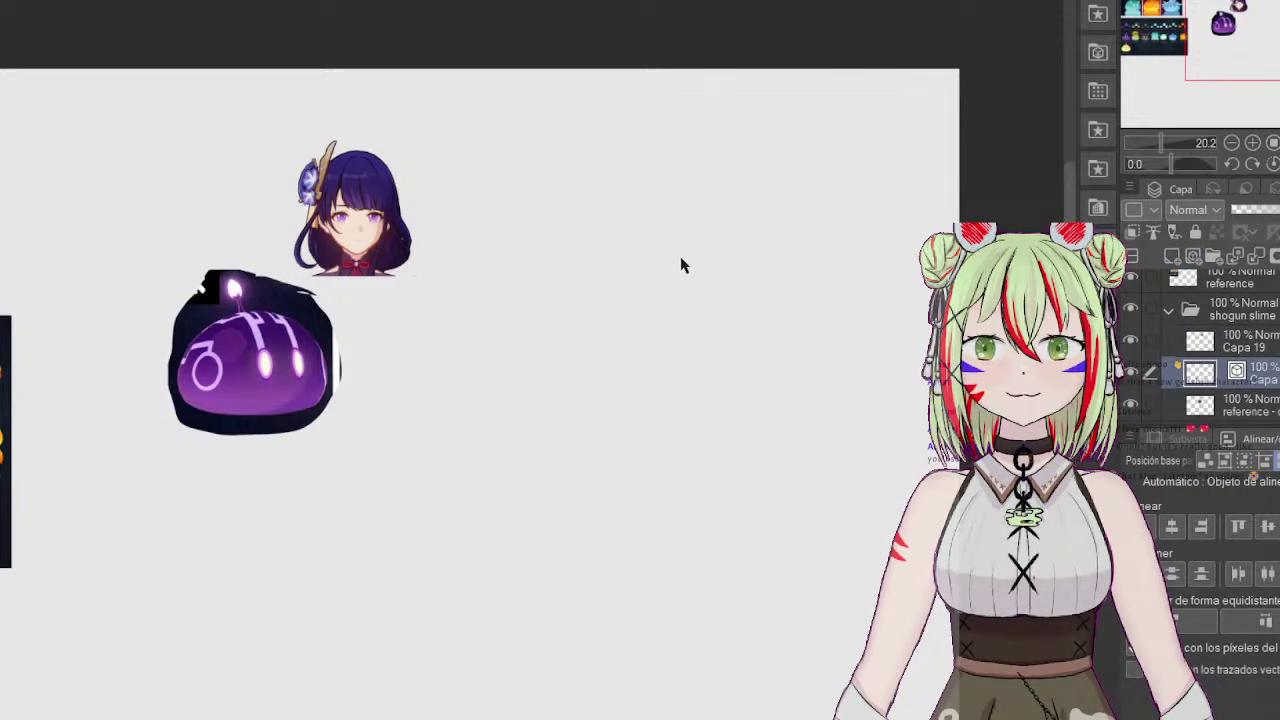
key(ctrl+z)
click(1172, 258)
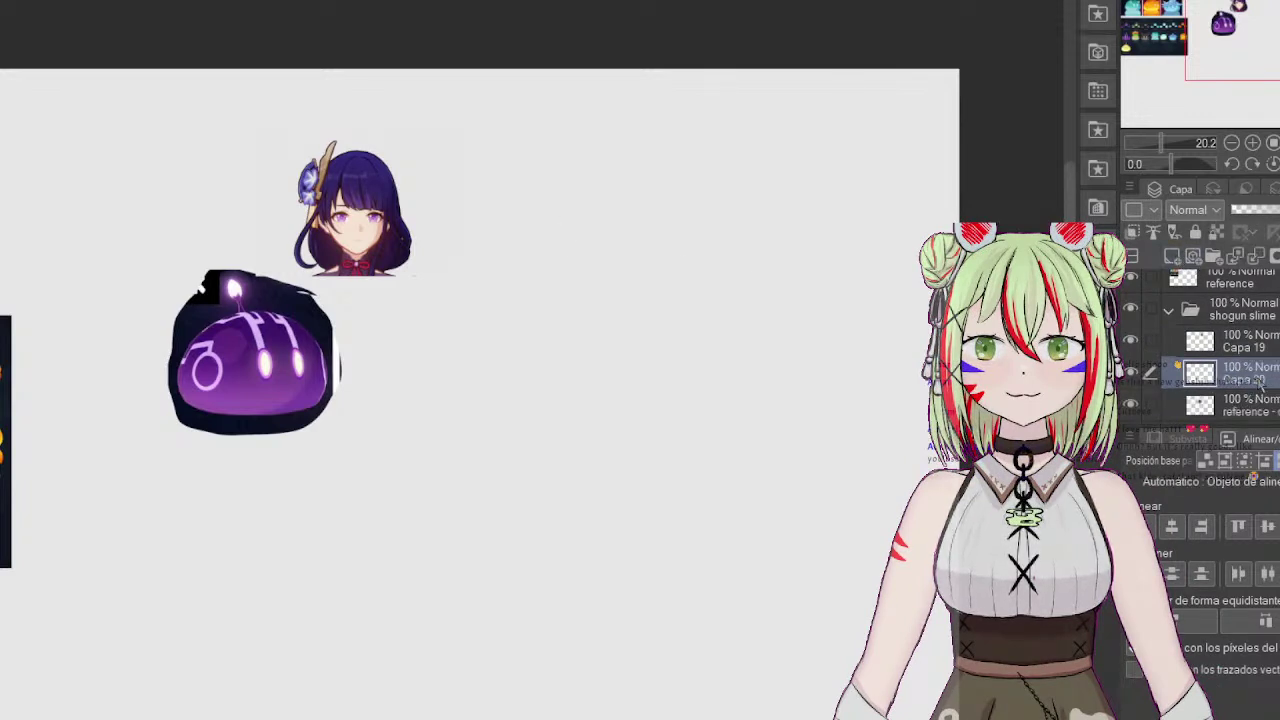
drag(1260, 385, 1268, 412)
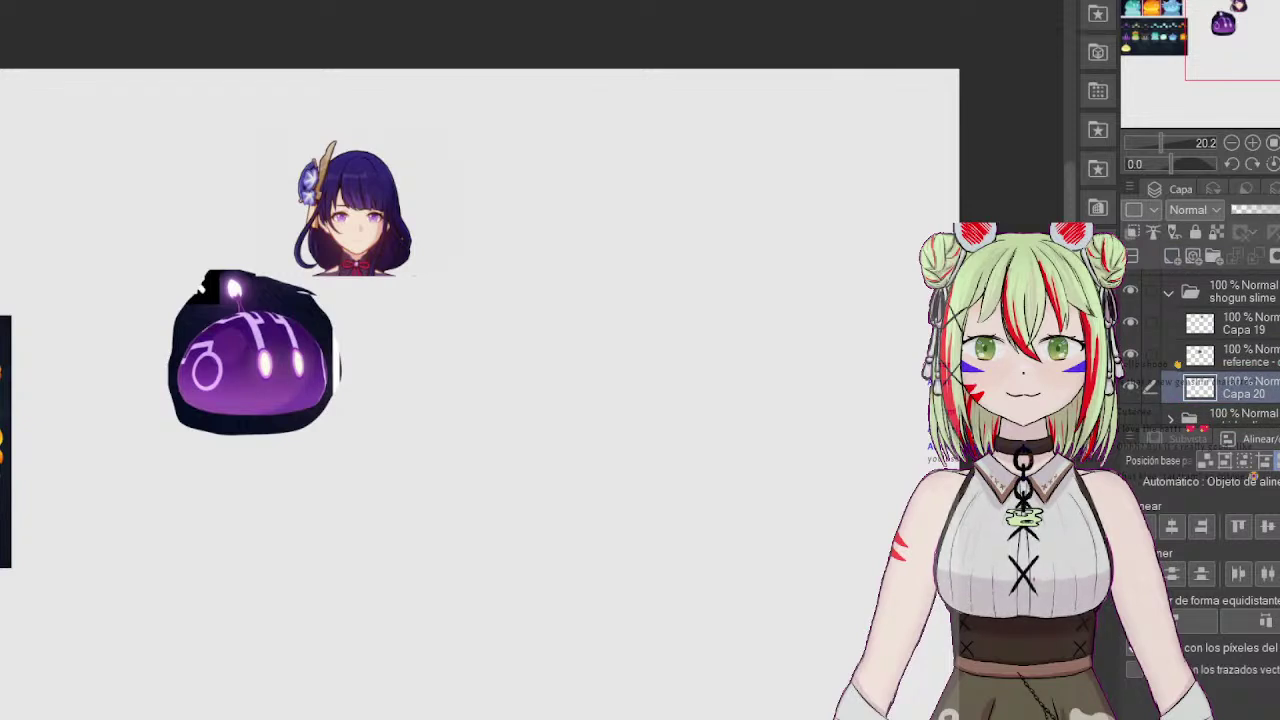
Step: Place a vertical symmetry ruler in the empty area beside the references and sketch the slime's rounded body outline mirrored across it
click(638, 363)
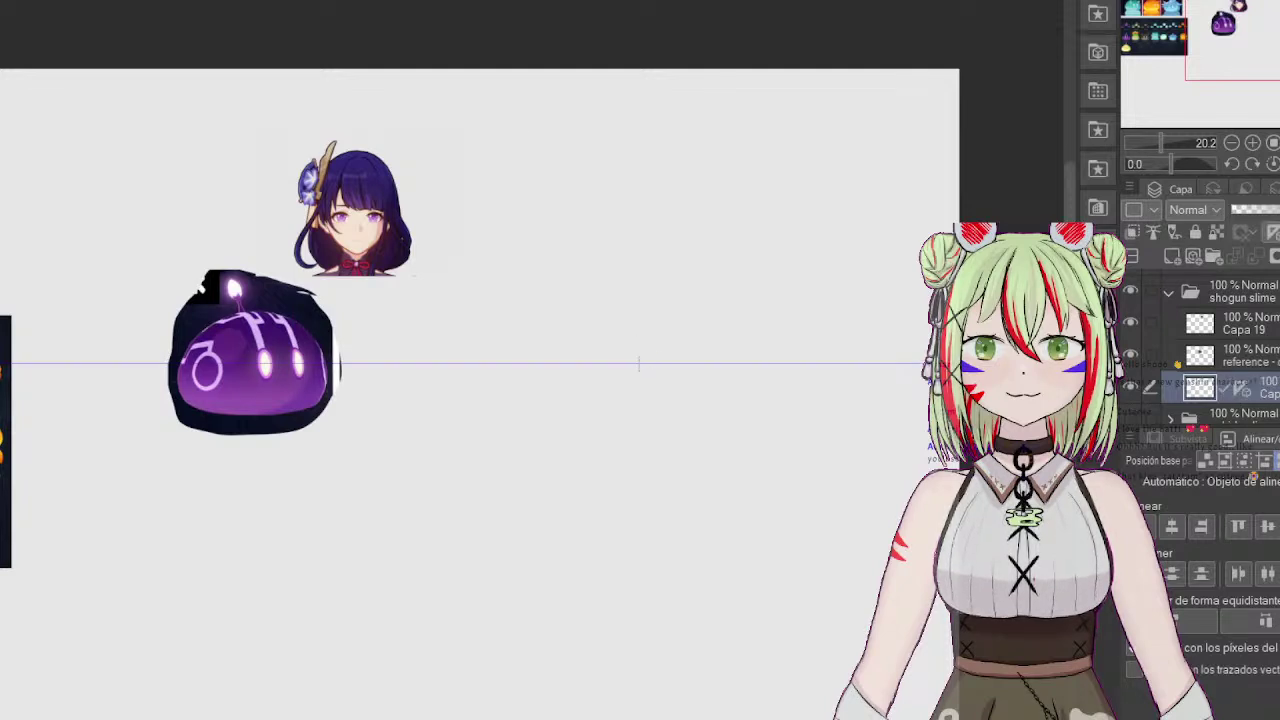
key(ctrl+z)
drag(679, 370, 682, 460)
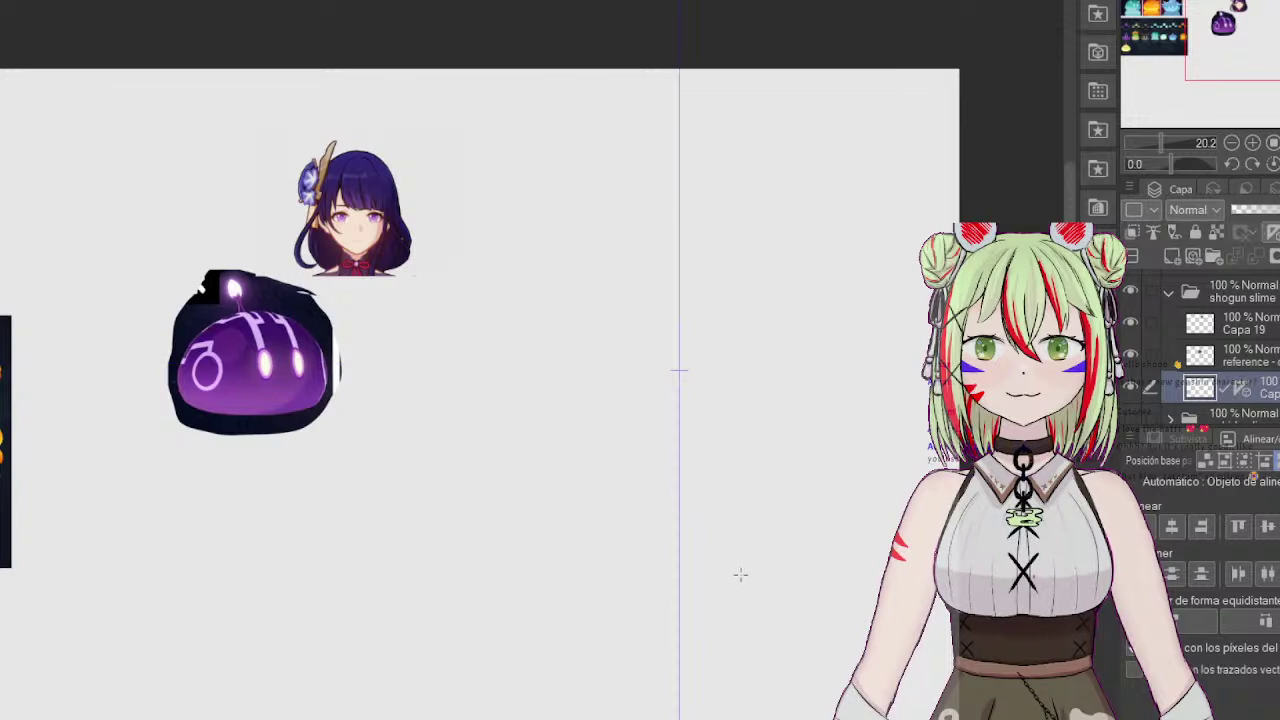
key(ctrl+z)
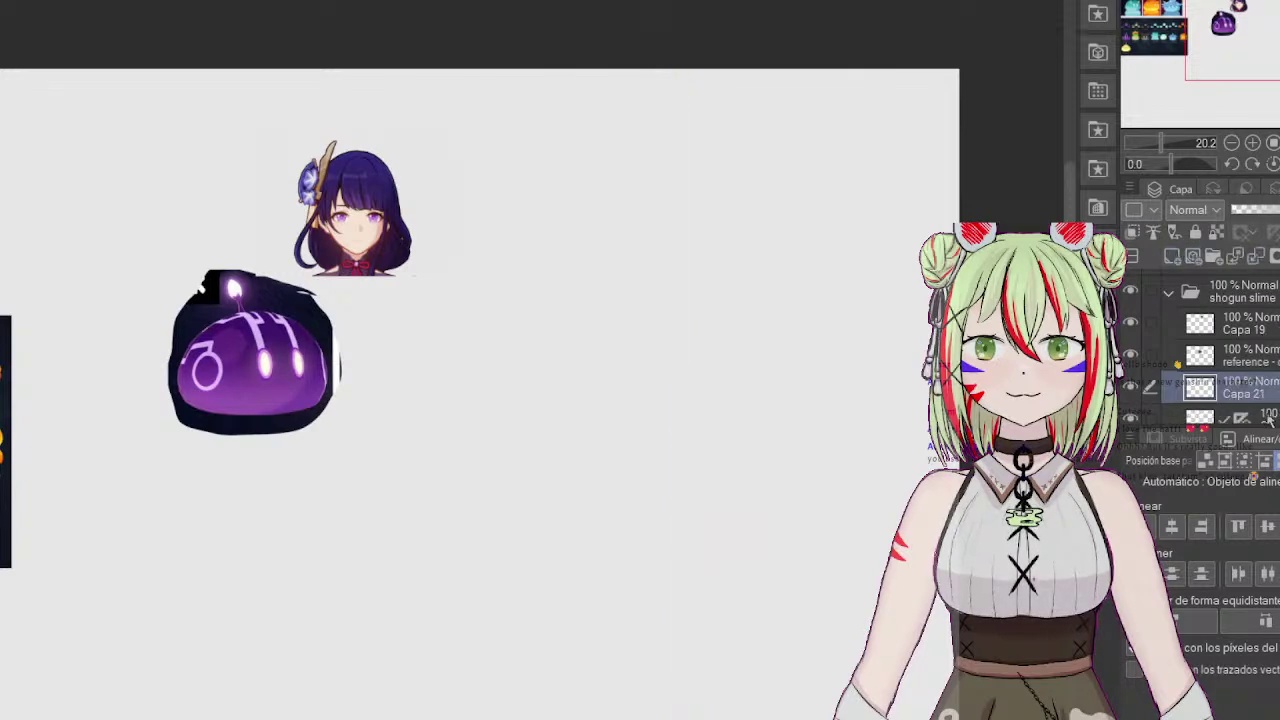
key(ctrl+y)
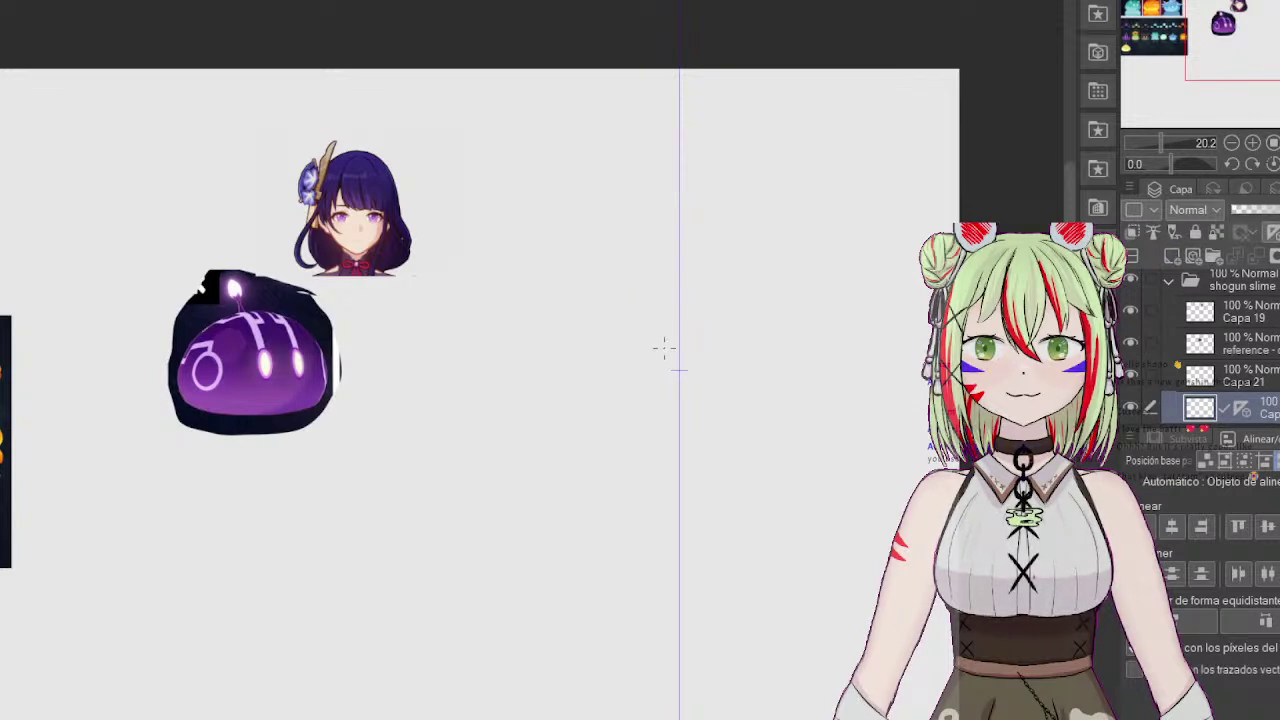
mouse_move(680, 346)
mouse_down()
mouse_move(605, 363)
mouse_move(575, 395)
mouse_move(560, 457)
mouse_move(569, 494)
mouse_move(720, 522)
mouse_move(605, 526)
mouse_move(556, 500)
mouse_move(546, 450)
mouse_move(651, 357)
mouse_move(630, 358)
mouse_move(660, 350)
mouse_move(610, 364)
mouse_move(649, 344)
mouse_move(552, 465)
mouse_move(640, 522)
mouse_move(575, 505)
mouse_move(611, 353)
mouse_move(650, 348)
mouse_move(553, 462)
mouse_move(790, 537)
mouse_up()
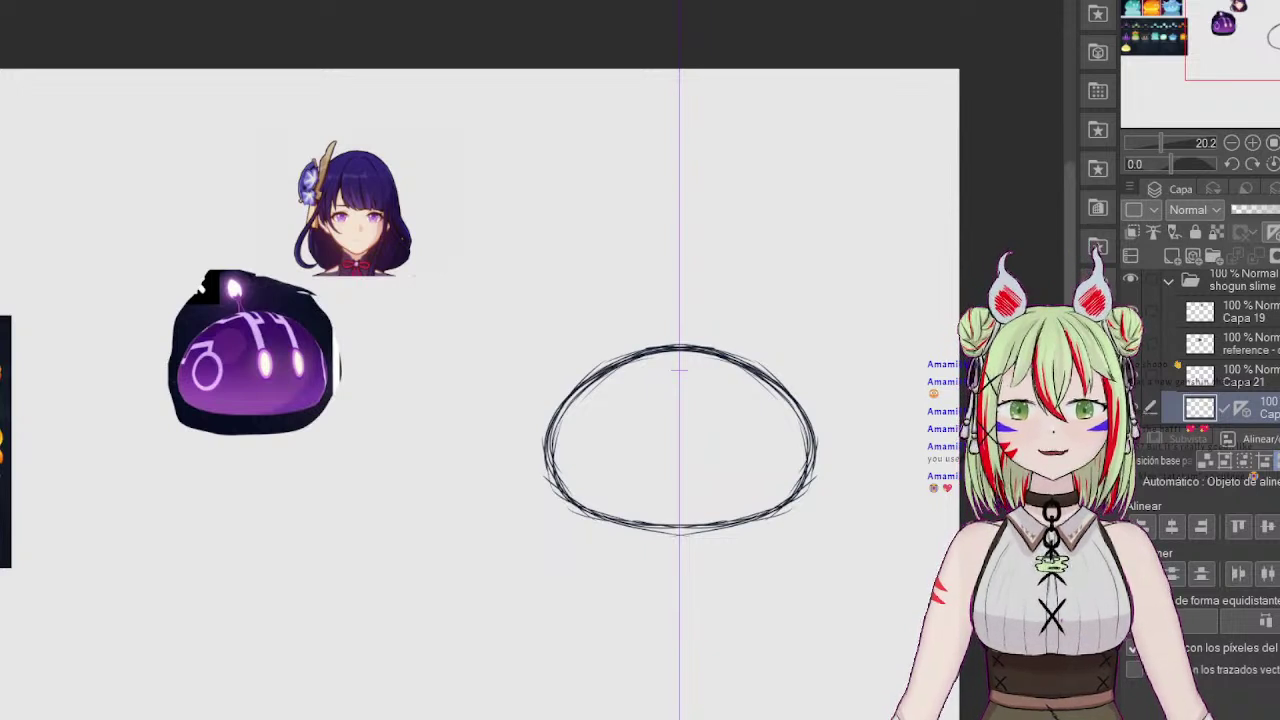
Step: Sketch two mirrored upright oval eyes near the centre of the slime's body, with overlapping outline strokes
scroll(1220, 340, down, 3)
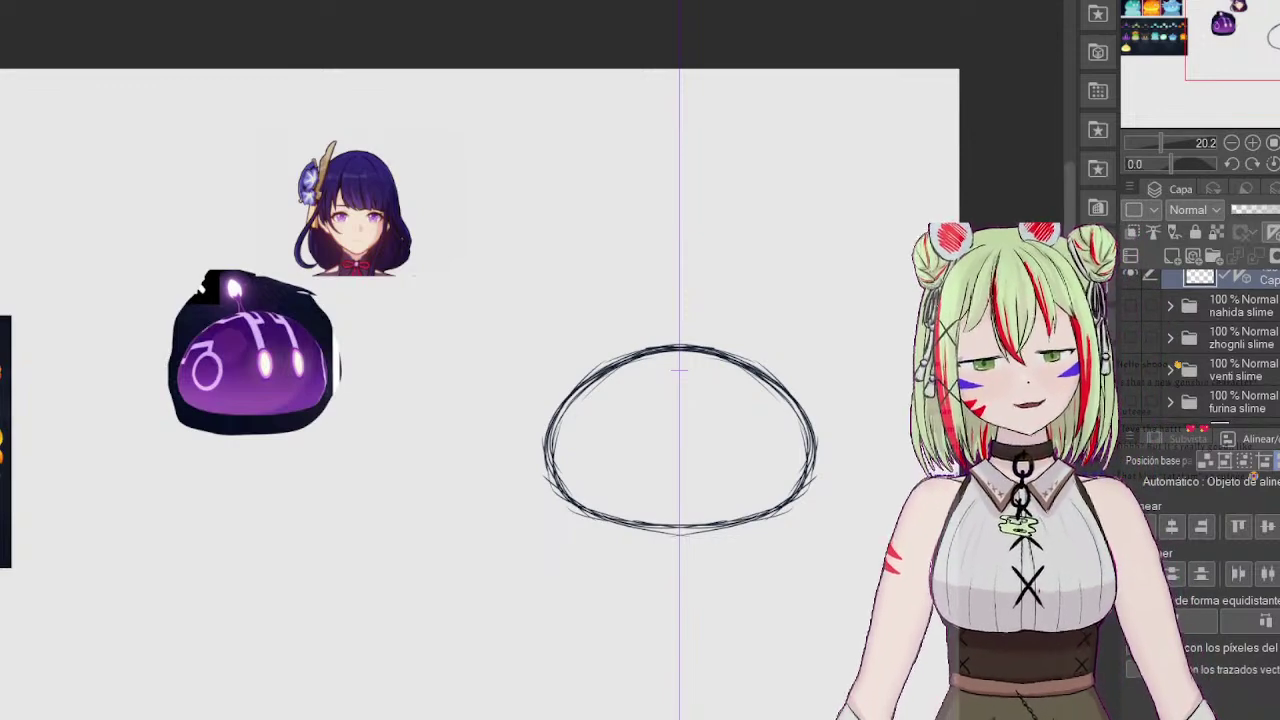
drag(722, 418, 725, 442)
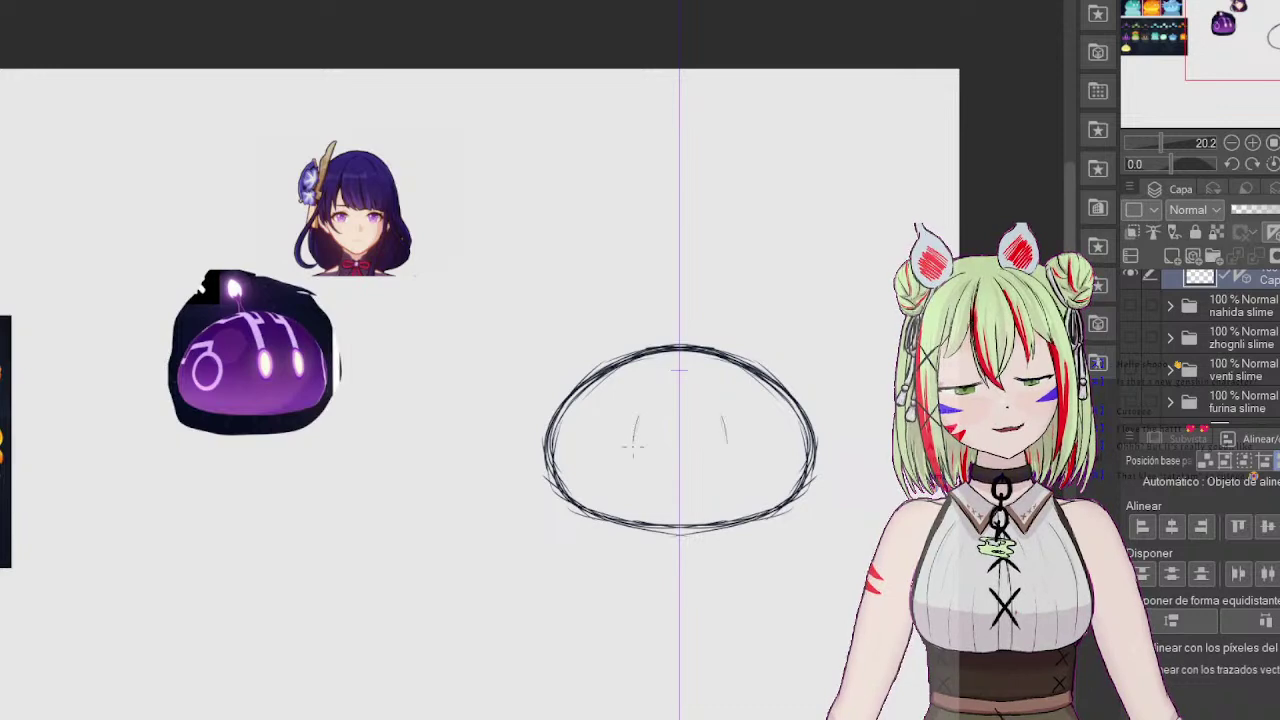
mouse_move(635, 418)
mouse_down()
mouse_move(640, 456)
mouse_move(655, 430)
mouse_move(648, 449)
mouse_move(648, 404)
mouse_move(642, 432)
mouse_move(627, 436)
mouse_move(656, 404)
mouse_move(654, 454)
mouse_move(668, 418)
mouse_move(636, 451)
mouse_move(640, 408)
mouse_move(642, 464)
mouse_up()
mouse_move(641, 406)
mouse_down()
mouse_move(659, 436)
mouse_move(631, 455)
mouse_up()
mouse_move(659, 421)
mouse_down()
mouse_move(650, 462)
mouse_move(630, 437)
mouse_move(633, 457)
mouse_up()
mouse_move(659, 422)
mouse_down()
mouse_move(653, 455)
mouse_move(634, 457)
mouse_up()
mouse_move(639, 408)
mouse_down()
mouse_move(631, 434)
mouse_move(659, 420)
mouse_up()
drag(637, 412, 629, 432)
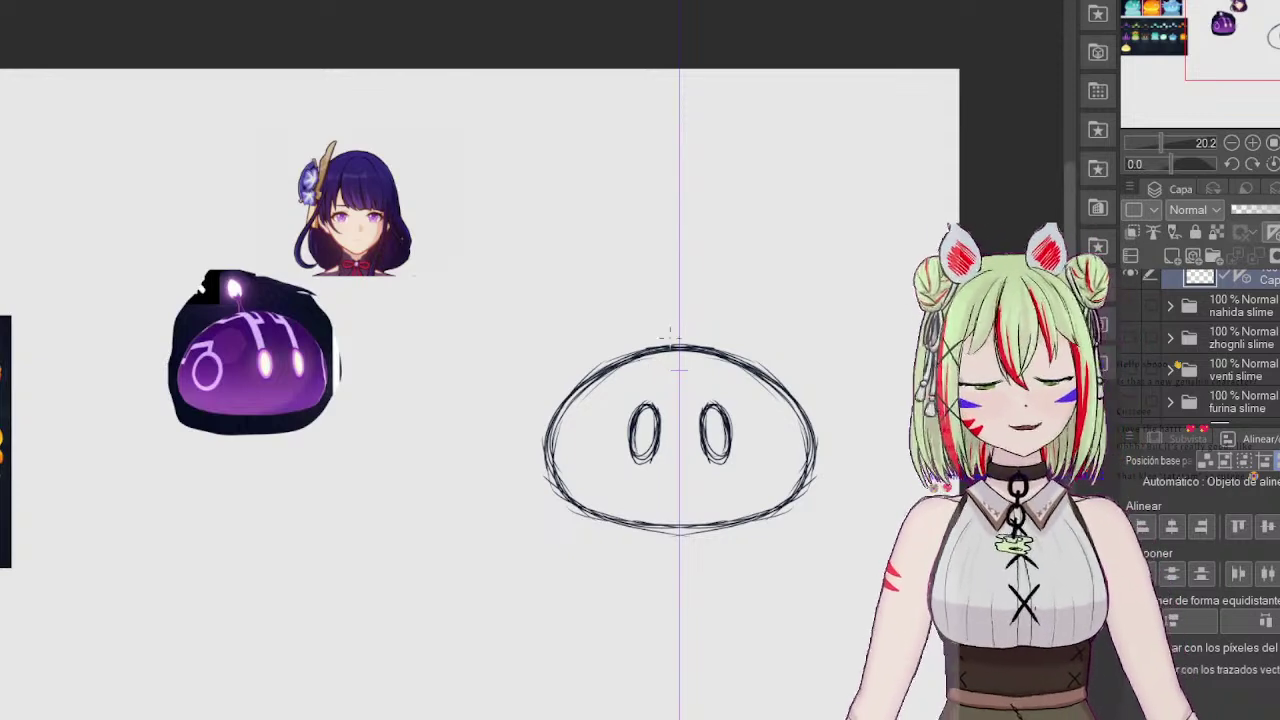
Step: Sketch the antenna with a pointed flame-shaped tip on top of the slime and mirrored angular line markings running down to the eyes
mouse_move(671, 345)
mouse_down()
mouse_move(666, 294)
mouse_move(686, 256)
mouse_move(661, 286)
mouse_move(661, 298)
mouse_move(680, 261)
mouse_up()
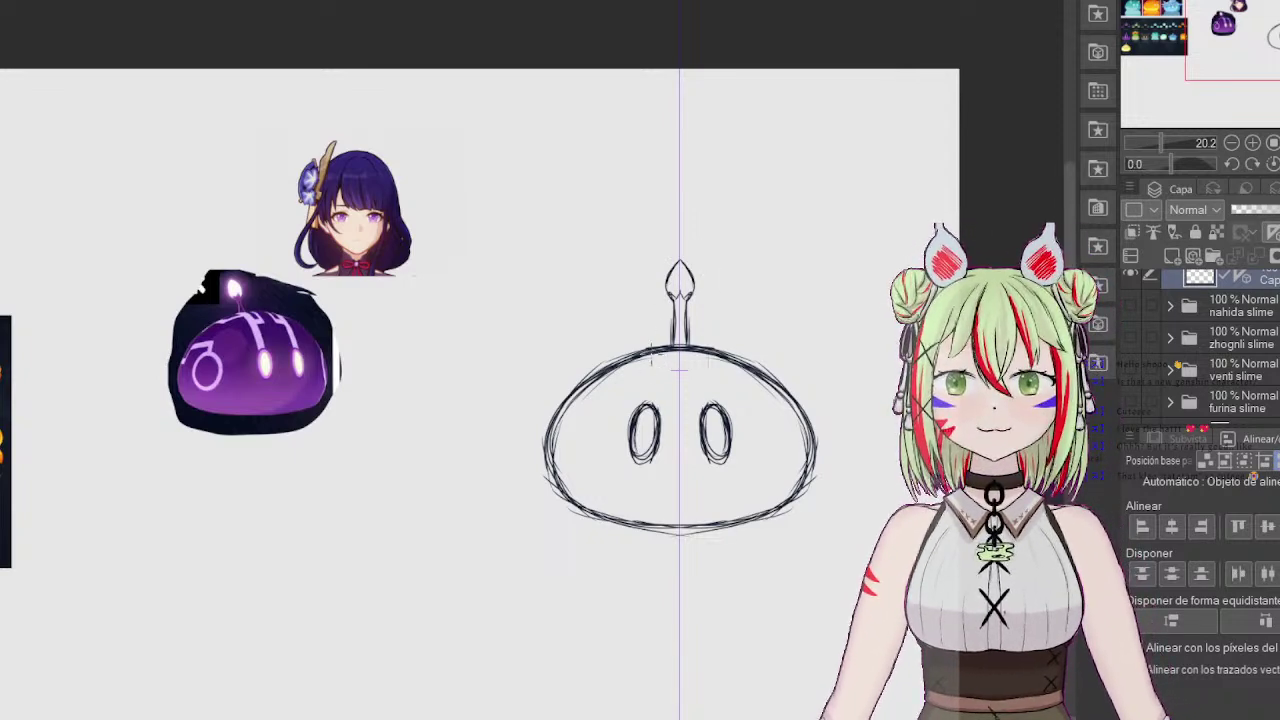
drag(672, 358, 674, 372)
mouse_move(688, 352)
mouse_down()
mouse_move(657, 359)
mouse_move(673, 371)
mouse_move(655, 406)
mouse_up()
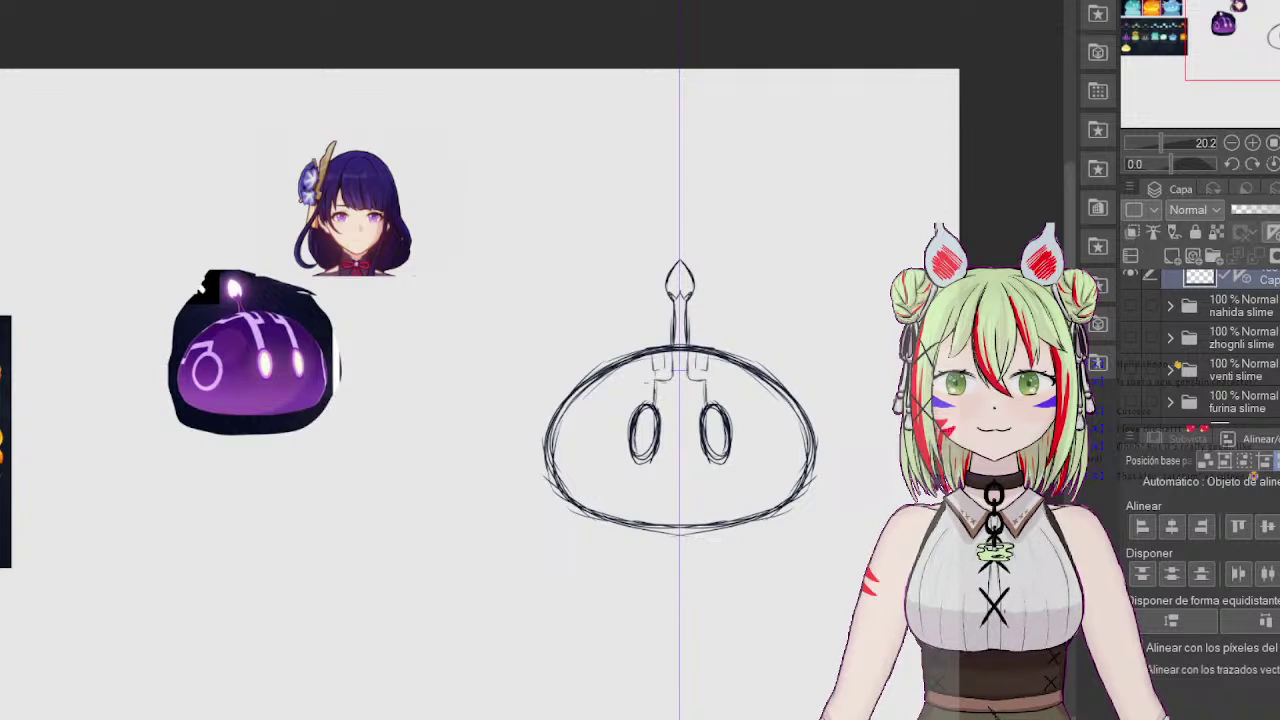
mouse_move(638, 362)
mouse_down()
mouse_move(638, 404)
mouse_move(623, 371)
mouse_move(612, 376)
mouse_up()
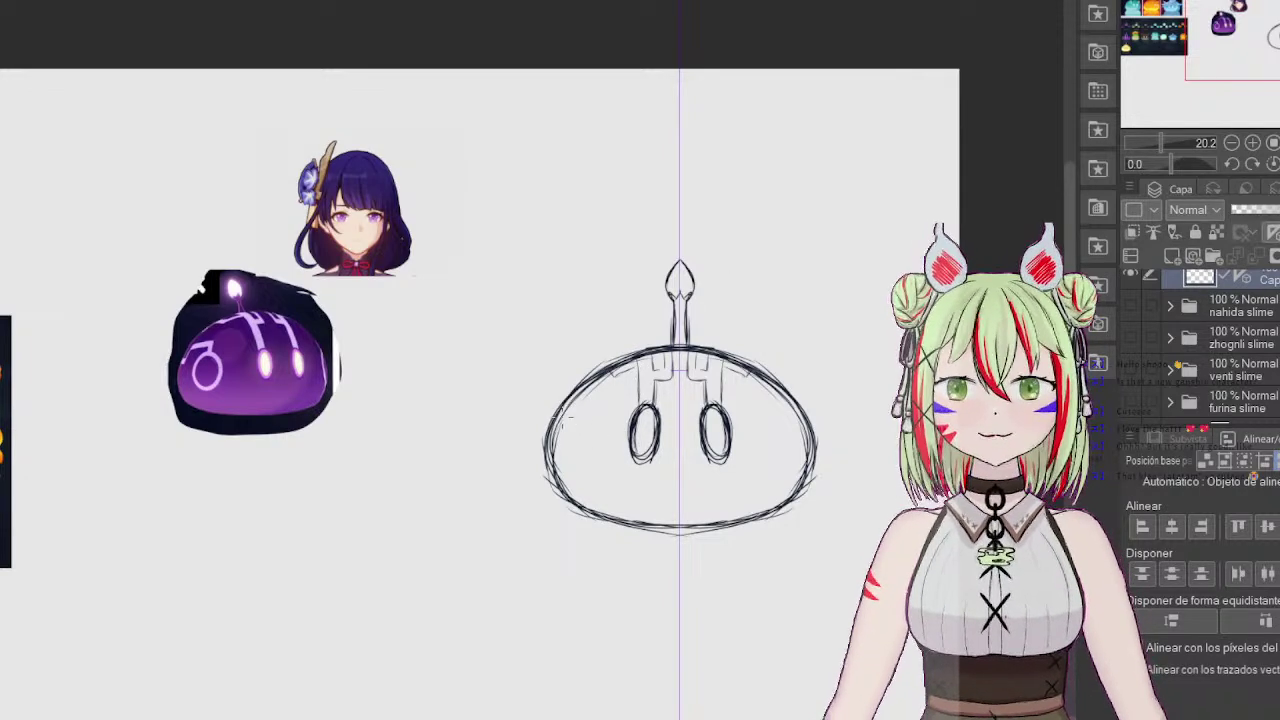
mouse_move(593, 433)
mouse_down()
mouse_move(553, 431)
mouse_move(572, 470)
mouse_move(606, 440)
mouse_move(600, 470)
mouse_move(577, 442)
mouse_move(589, 470)
mouse_move(604, 441)
mouse_up()
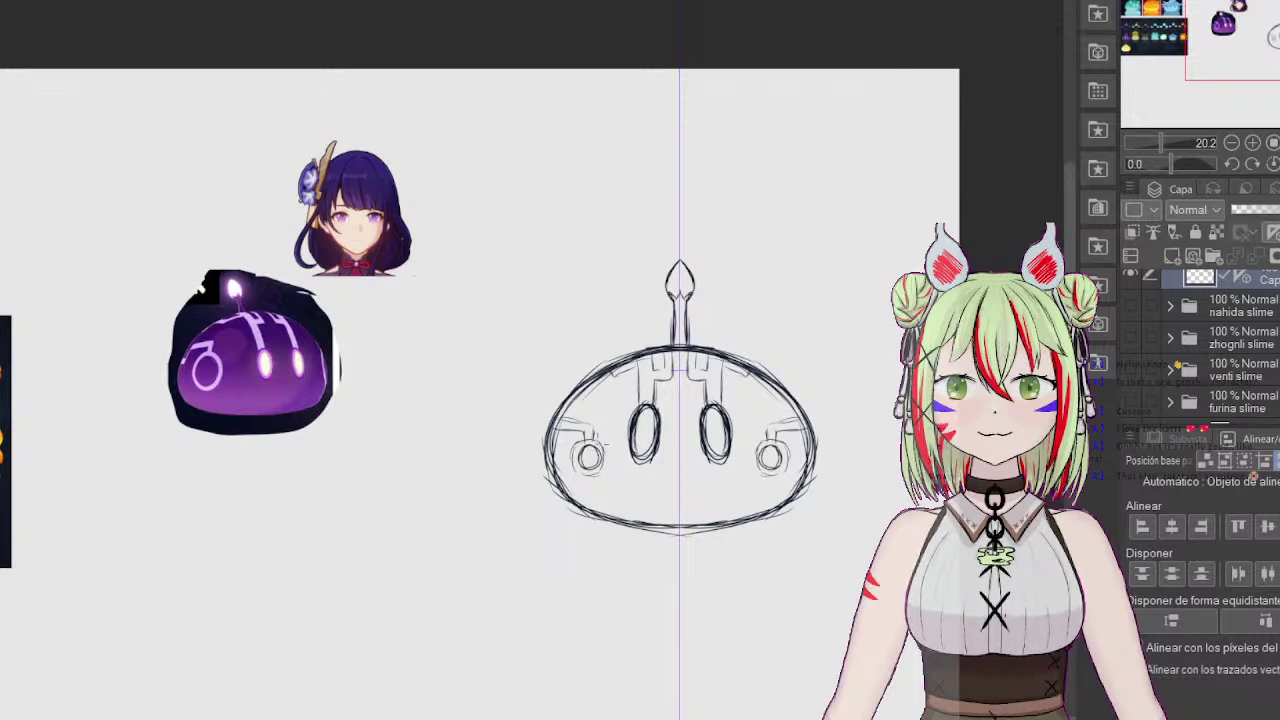
key(ctrl+z)
key(ctrl+z)
key(ctrl+z)
key(ctrl+z)
key(ctrl+z)
key(ctrl+z)
key(ctrl+z)
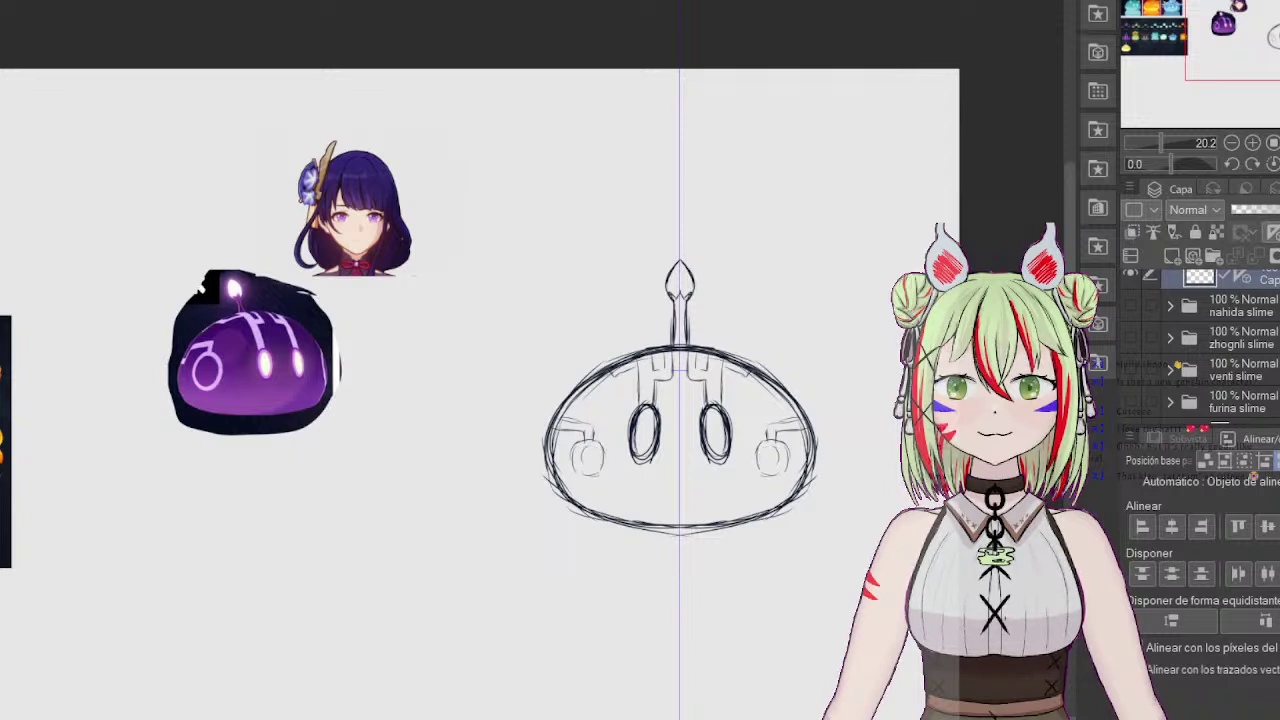
key(ctrl+z)
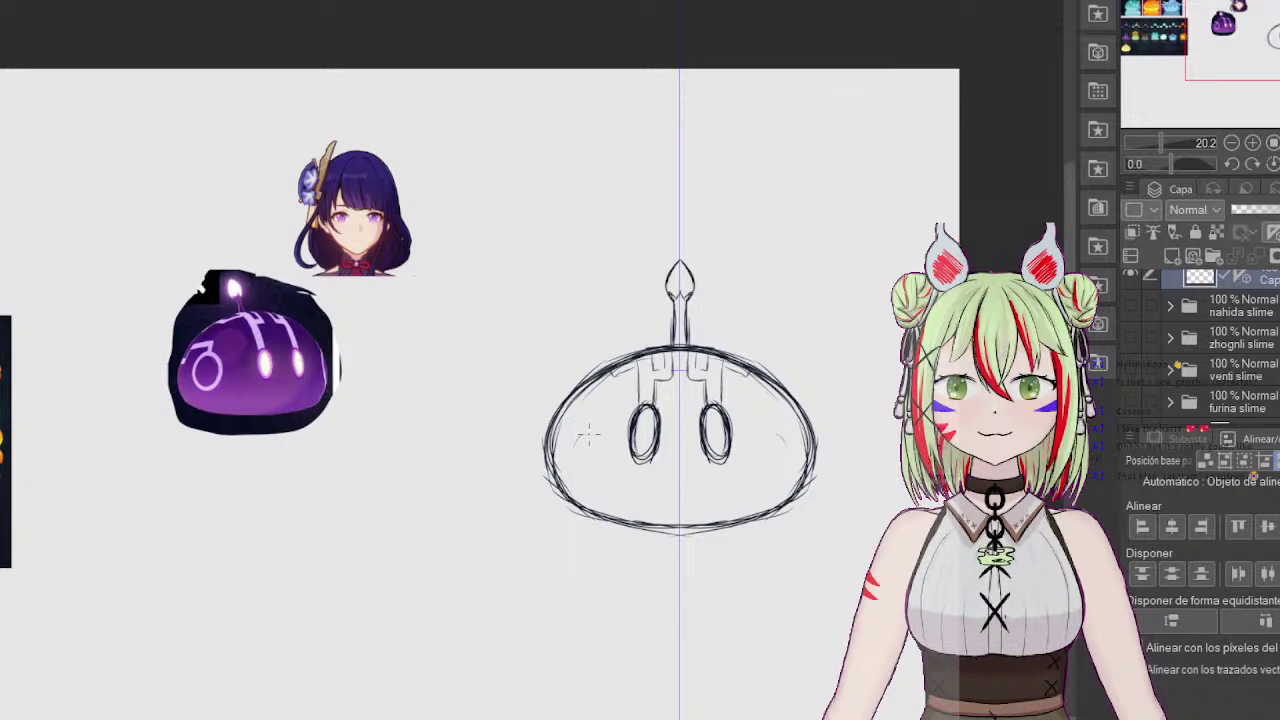
Step: Sketch large mirrored double-ring markings with angular connecting lines on both sides of the slime's face
mouse_move(586, 434)
mouse_down()
mouse_move(571, 461)
mouse_move(583, 443)
mouse_move(576, 476)
mouse_move(578, 449)
mouse_move(585, 484)
mouse_move(601, 482)
mouse_move(603, 441)
mouse_move(607, 475)
mouse_move(595, 481)
mouse_move(572, 431)
mouse_move(595, 471)
mouse_move(598, 427)
mouse_move(550, 452)
mouse_up()
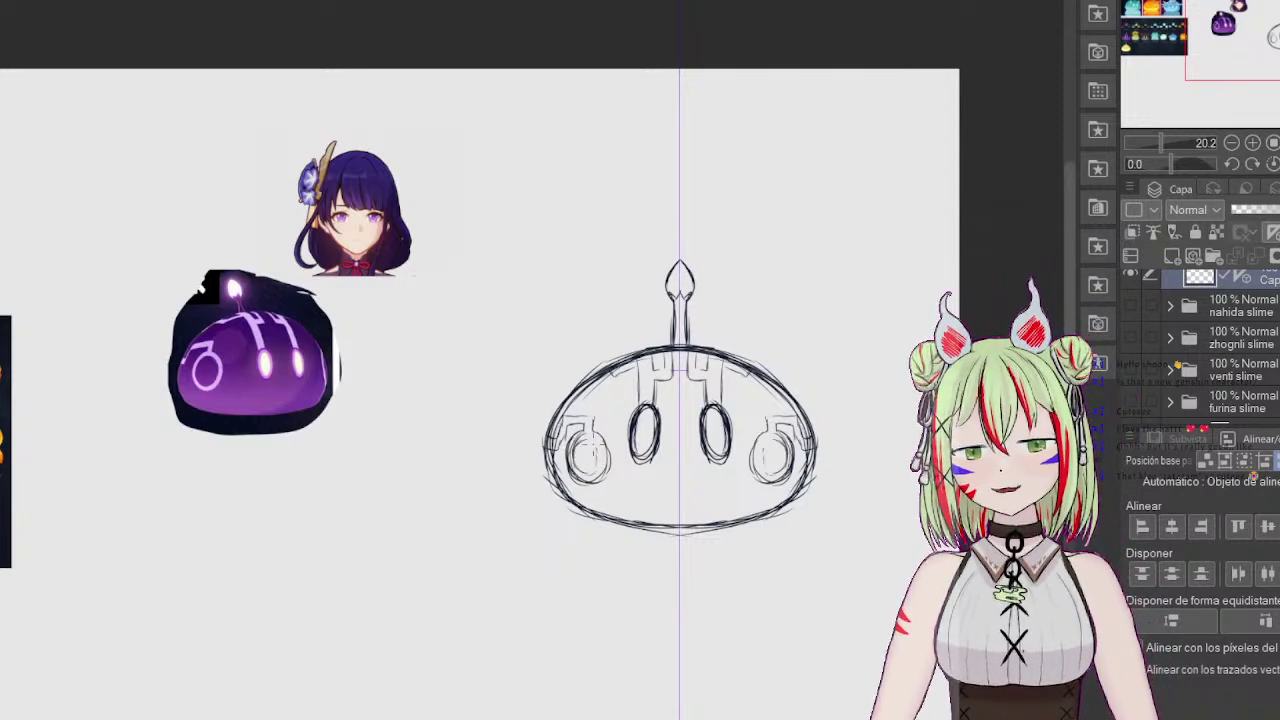
drag(593, 441, 594, 472)
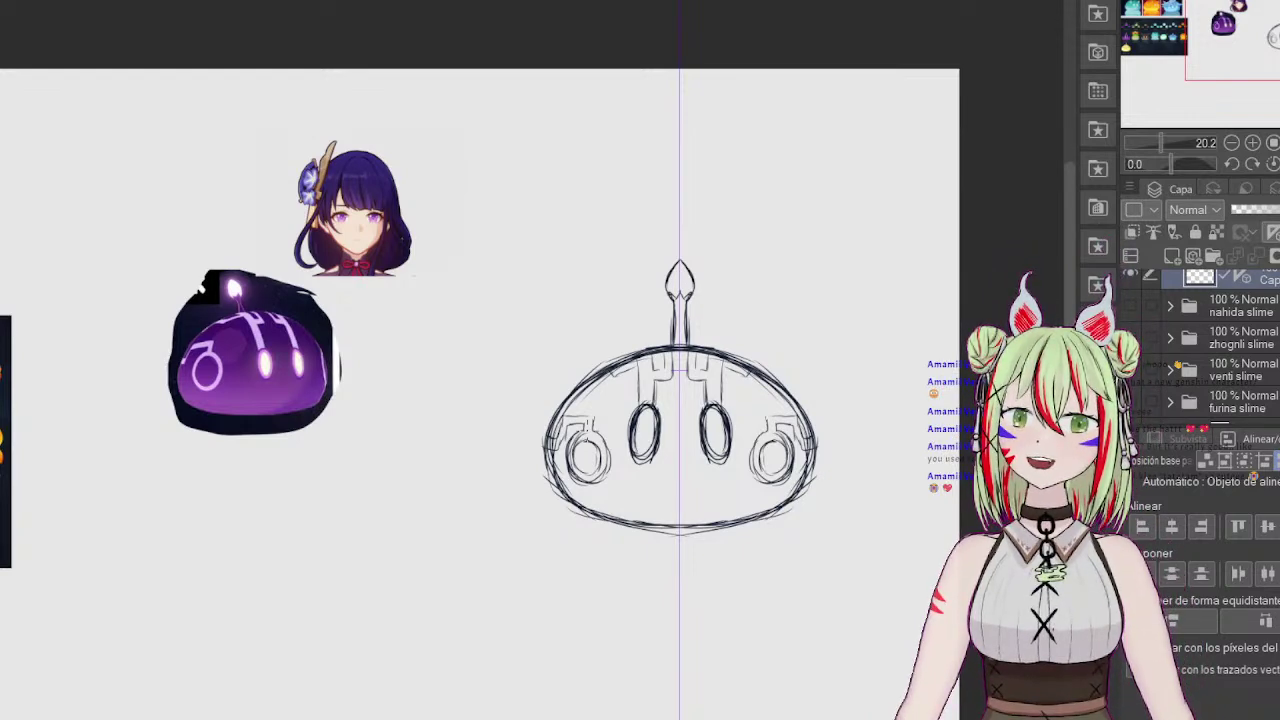
Step: Lasso the antenna, shift it slightly down toward the slime's body, apply the transformation and deselect
mouse_move(1242, 29)
mouse_down()
mouse_move(1223, 30)
mouse_move(1238, 30)
mouse_up()
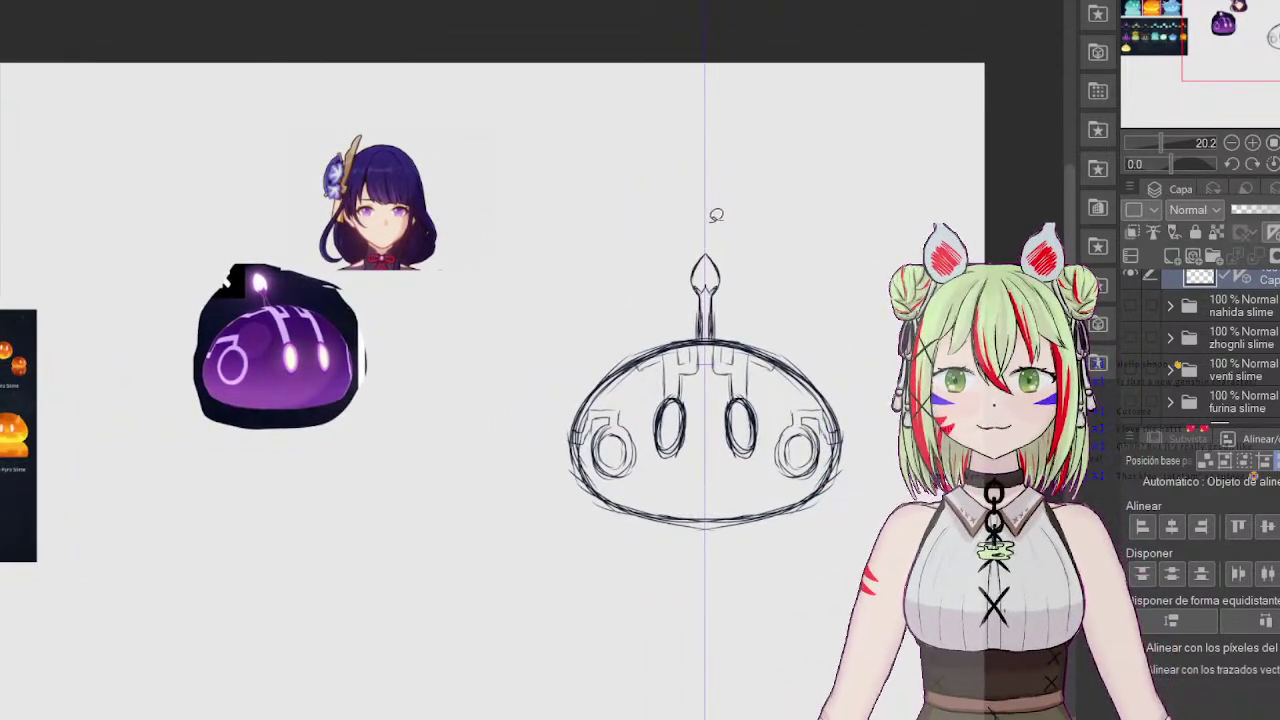
mouse_move(714, 216)
mouse_down()
mouse_move(768, 277)
mouse_move(708, 233)
mouse_up()
click(758, 350)
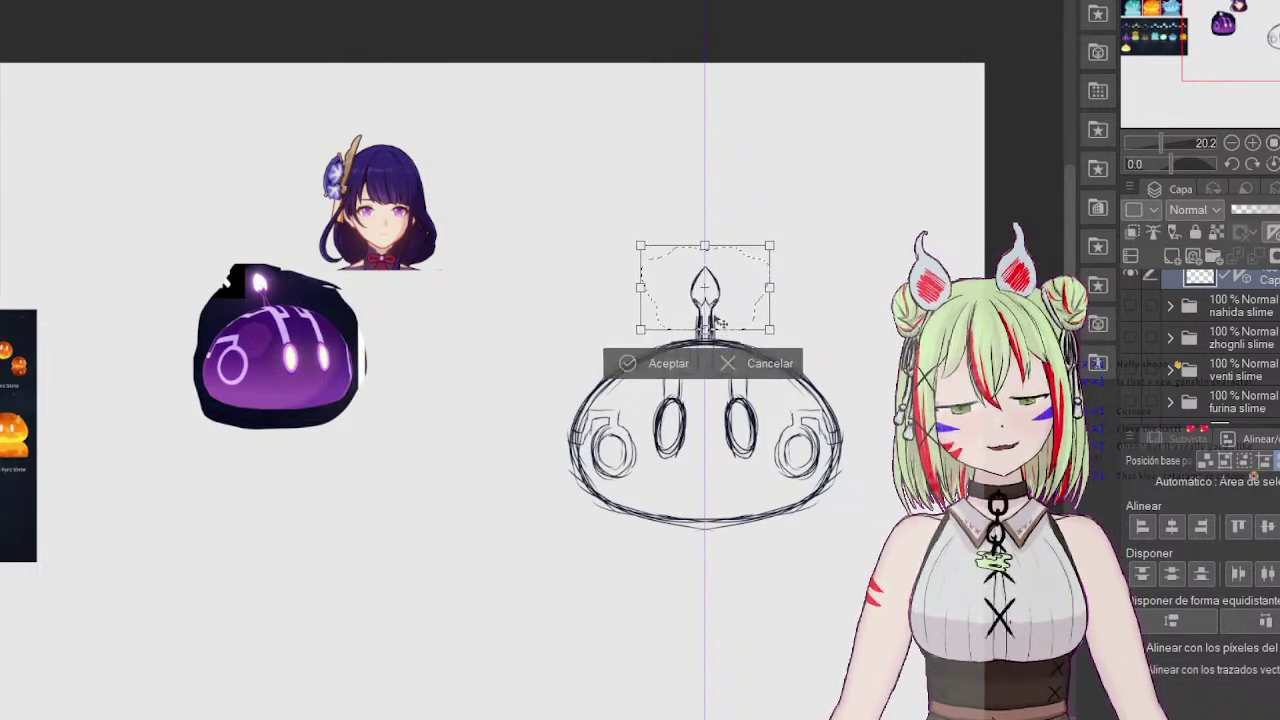
click(640, 366)
key(ctrl+d)
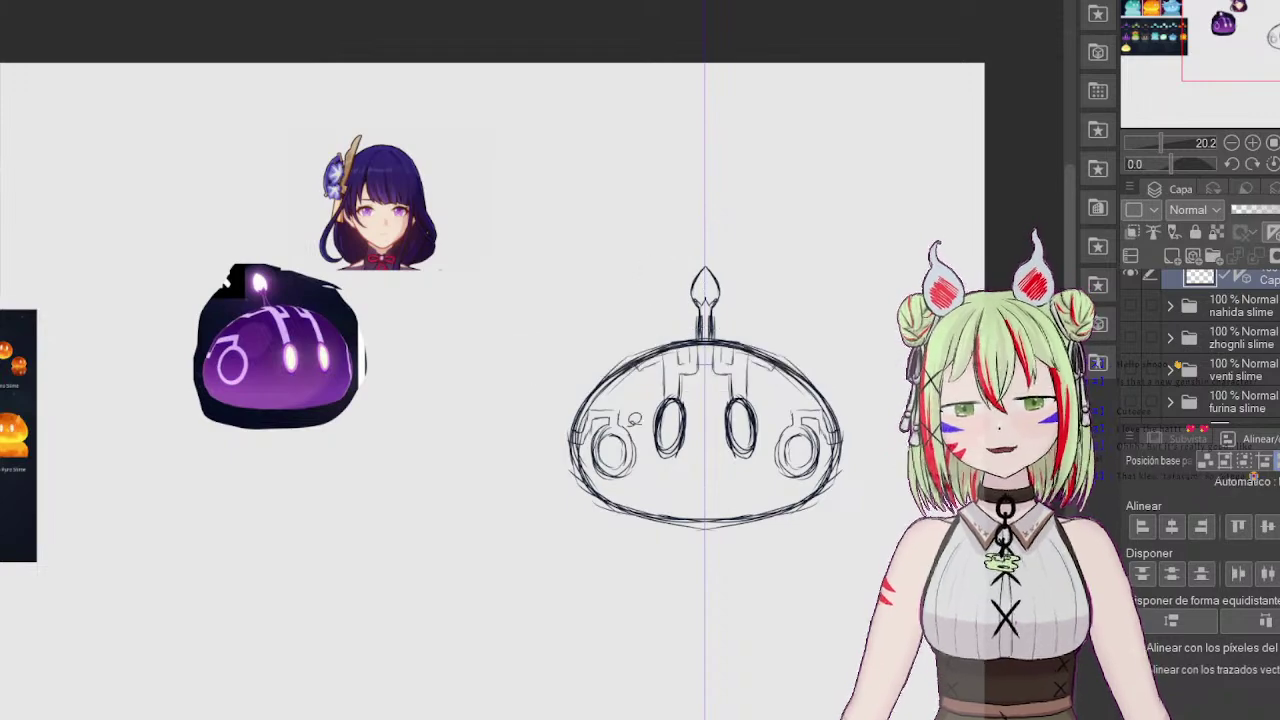
Step: Add a raster layer above the mirrored sketch and sketch the flower-and-feather hair ornament and the braid on one side of the slime
scroll(1238, 314, up, 2)
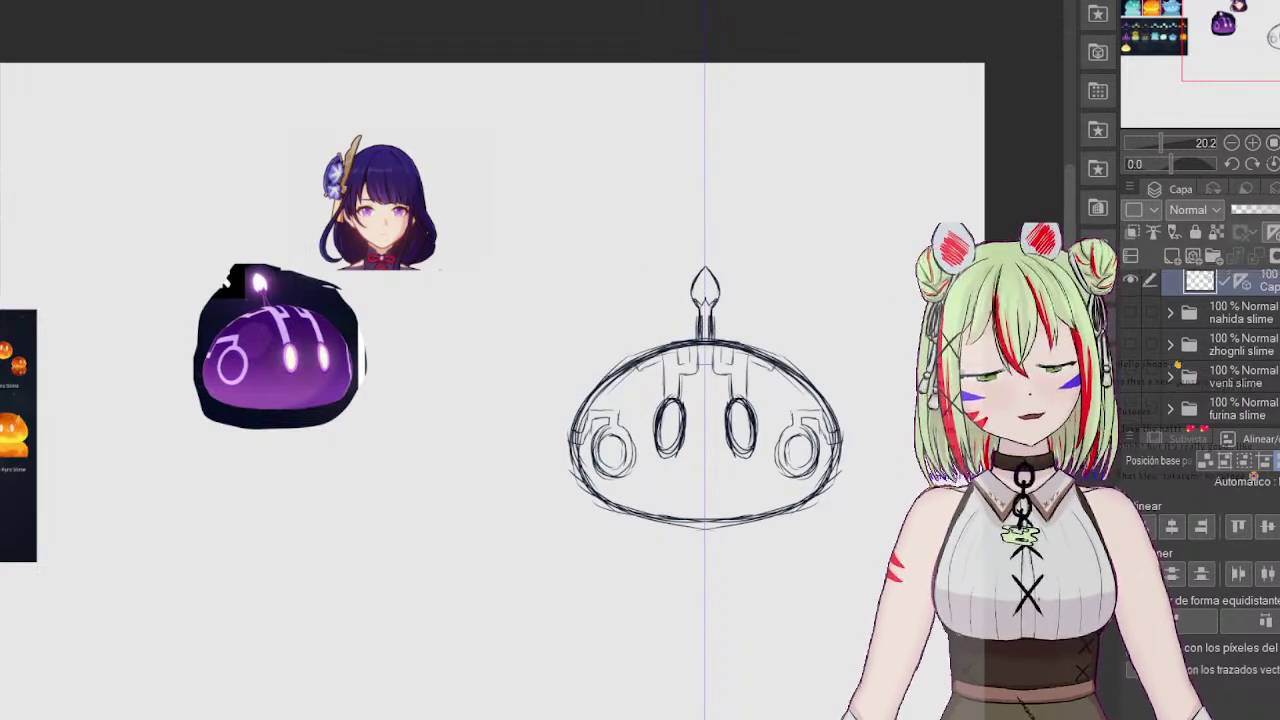
click(1172, 256)
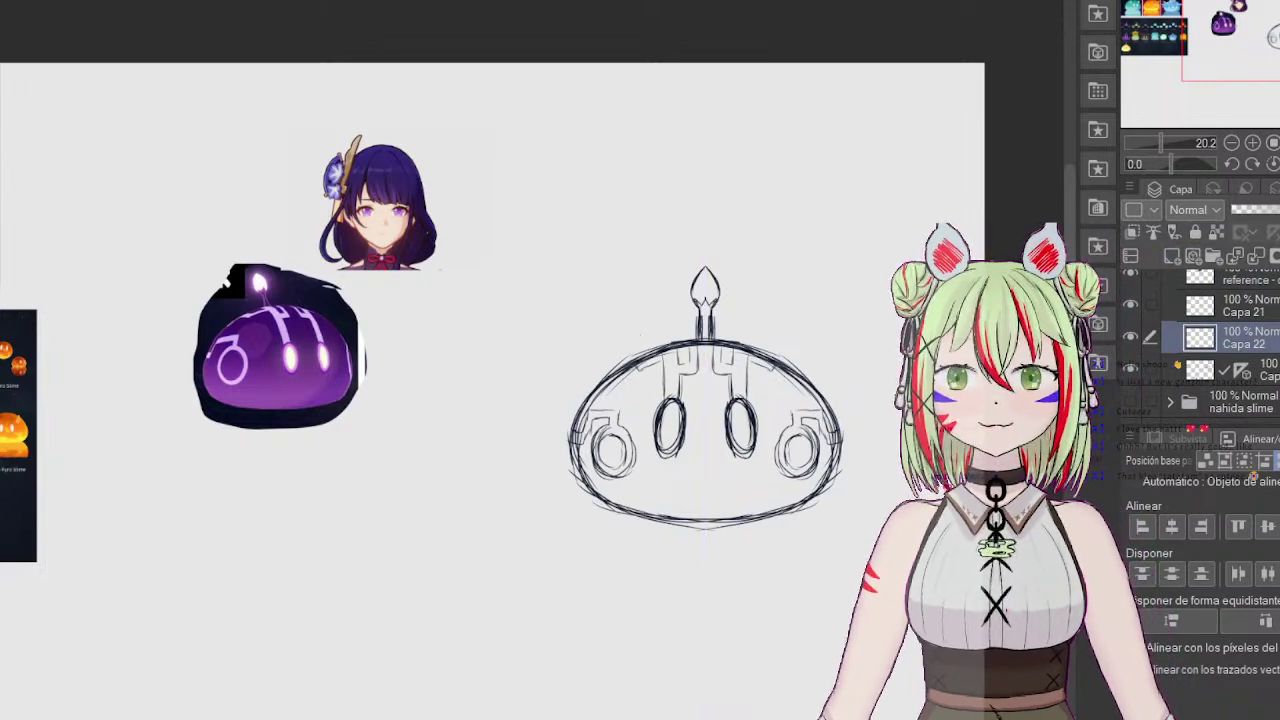
mouse_move(660, 307)
mouse_down()
mouse_move(624, 363)
mouse_move(657, 304)
mouse_up()
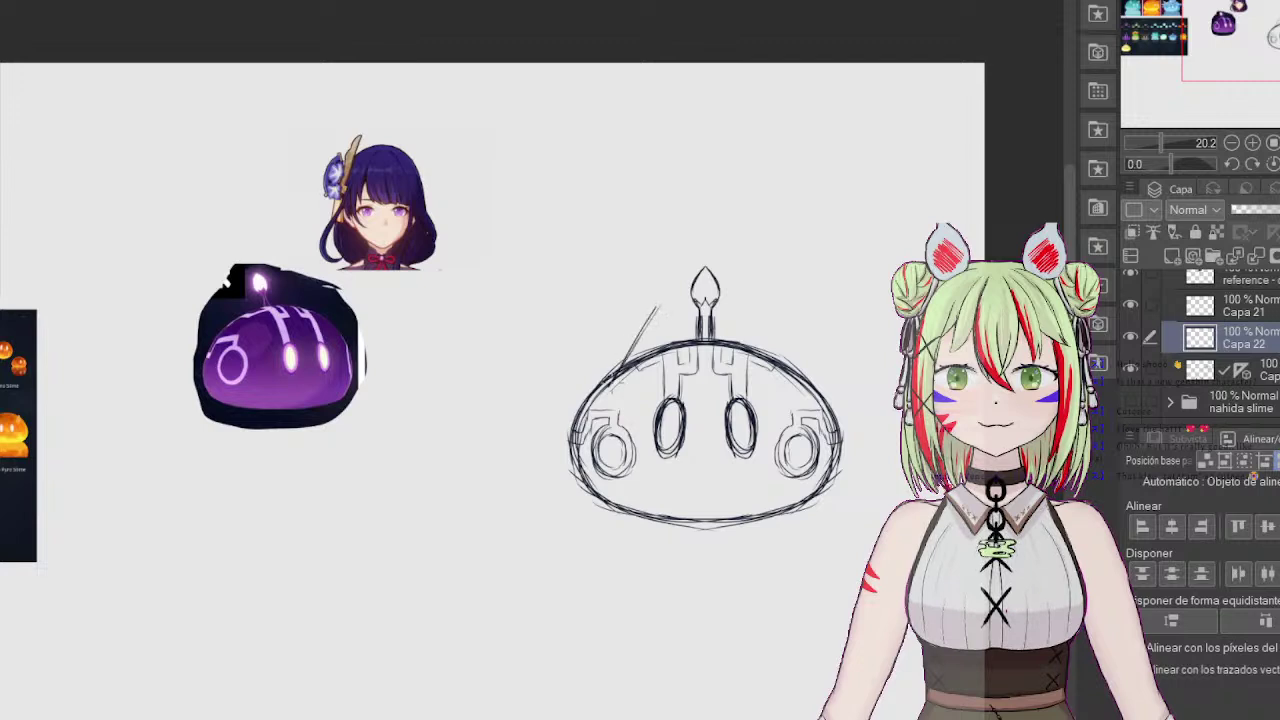
mouse_move(614, 383)
mouse_down()
mouse_move(576, 424)
mouse_move(560, 418)
mouse_move(586, 419)
mouse_up()
mouse_move(596, 363)
mouse_down()
mouse_move(590, 395)
mouse_move(574, 392)
mouse_move(608, 324)
mouse_move(582, 340)
mouse_move(586, 362)
mouse_move(636, 332)
mouse_up()
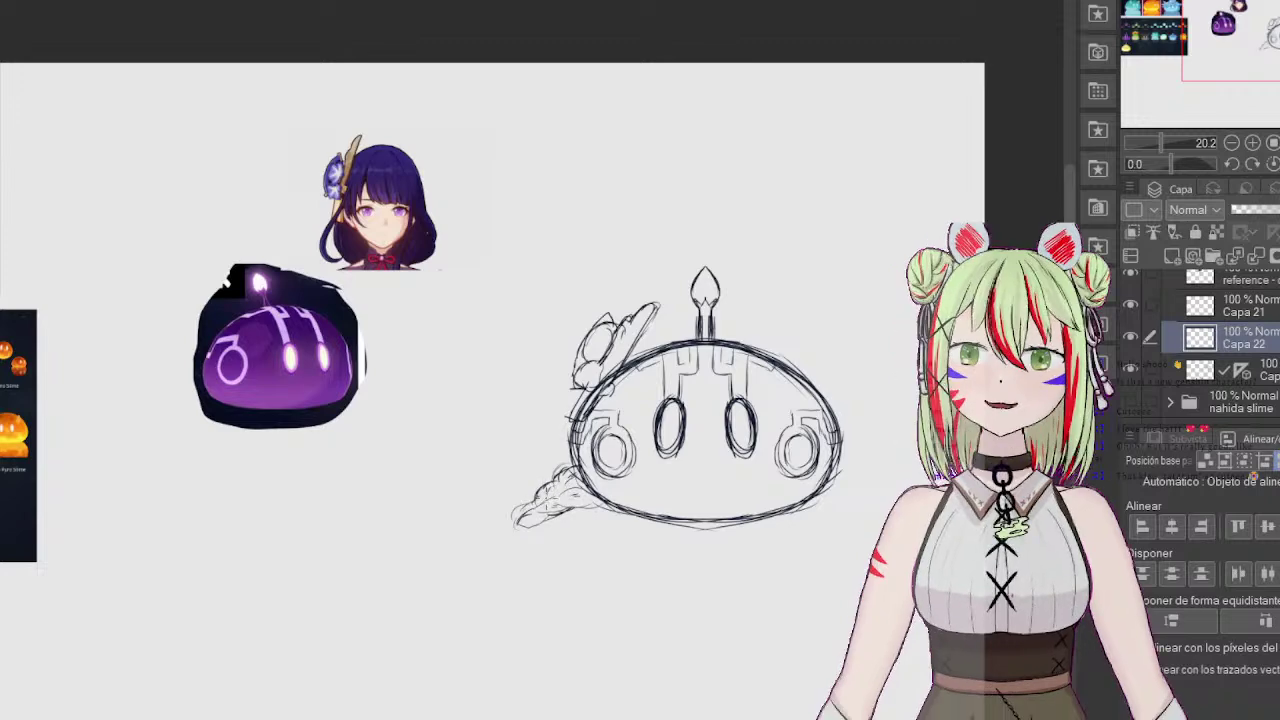
Step: Add a layer below the mirrored sketch layer and paint the upper part of the slime's body flat dark purple
scroll(697, 64, down, 2)
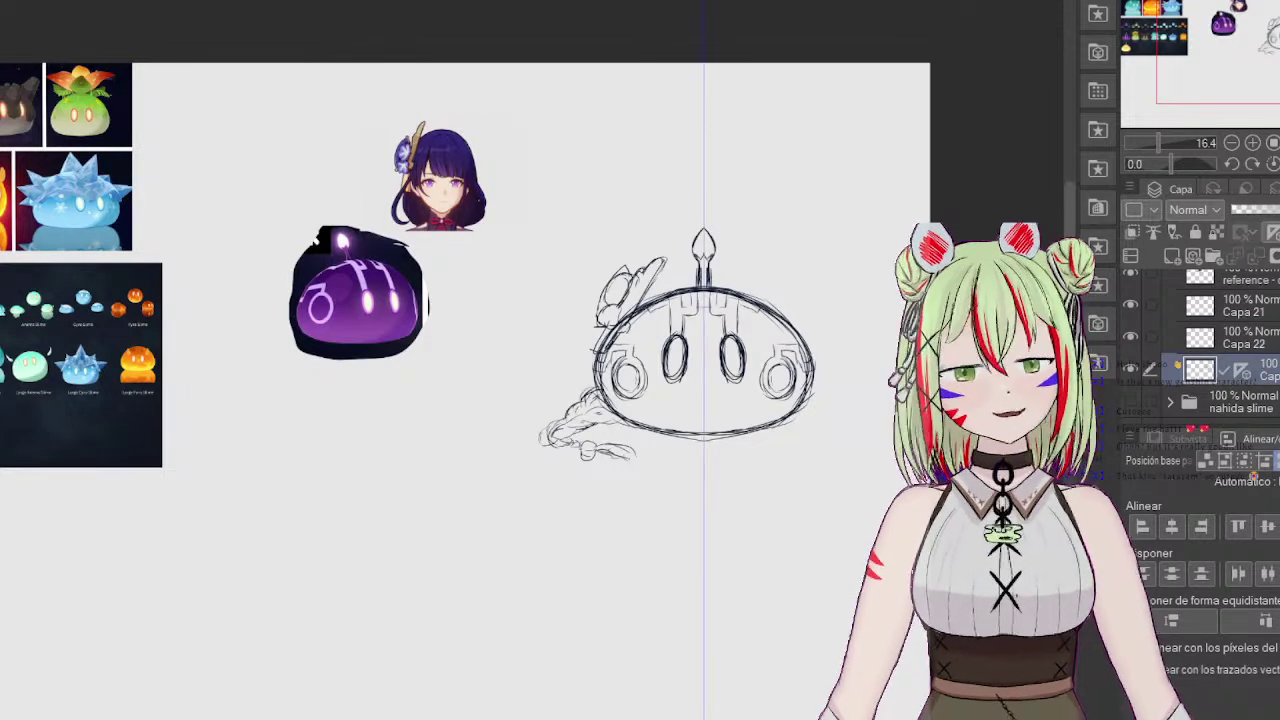
key(ctrl+shift+n)
drag(1240, 354, 1240, 403)
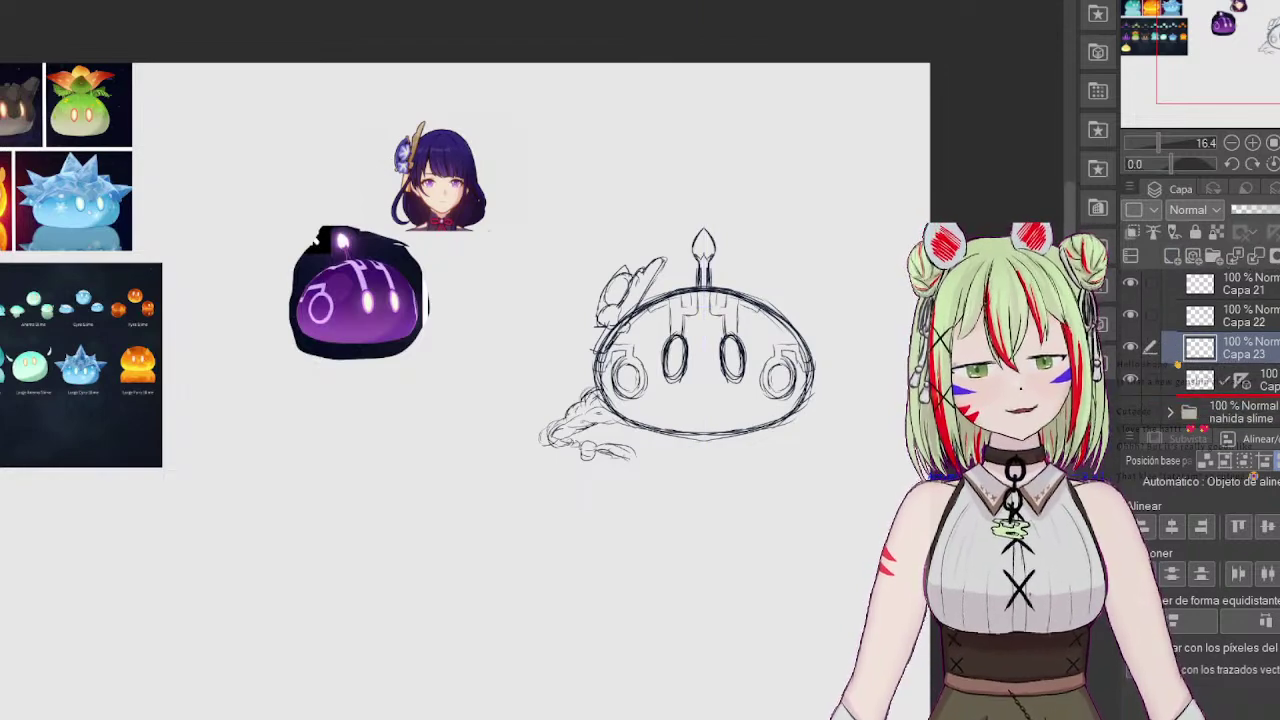
mouse_move(714, 306)
mouse_down()
mouse_move(619, 343)
mouse_move(775, 345)
mouse_move(740, 310)
mouse_move(660, 317)
mouse_move(615, 360)
mouse_move(650, 375)
mouse_move(730, 365)
mouse_move(710, 323)
mouse_move(615, 378)
mouse_move(750, 368)
mouse_move(779, 325)
mouse_move(805, 360)
mouse_move(800, 388)
mouse_move(625, 395)
mouse_move(780, 374)
mouse_move(682, 383)
mouse_up()
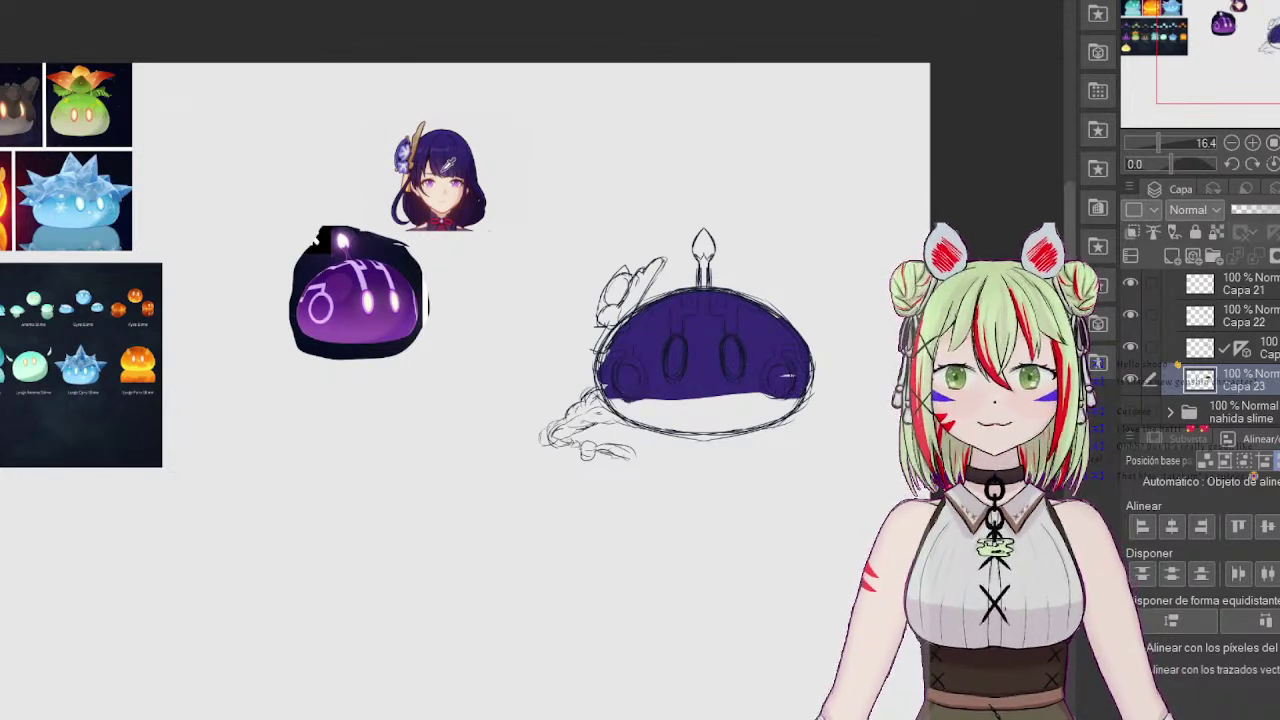
Step: Paint the slime's lower band, forehead and cheek markings and antenna tip lighter purple, and the antenna stem dark purple
mouse_move(700, 398)
mouse_down()
mouse_move(635, 407)
mouse_move(688, 424)
mouse_move(737, 401)
mouse_move(725, 411)
mouse_move(770, 407)
mouse_up()
drag(783, 357, 780, 353)
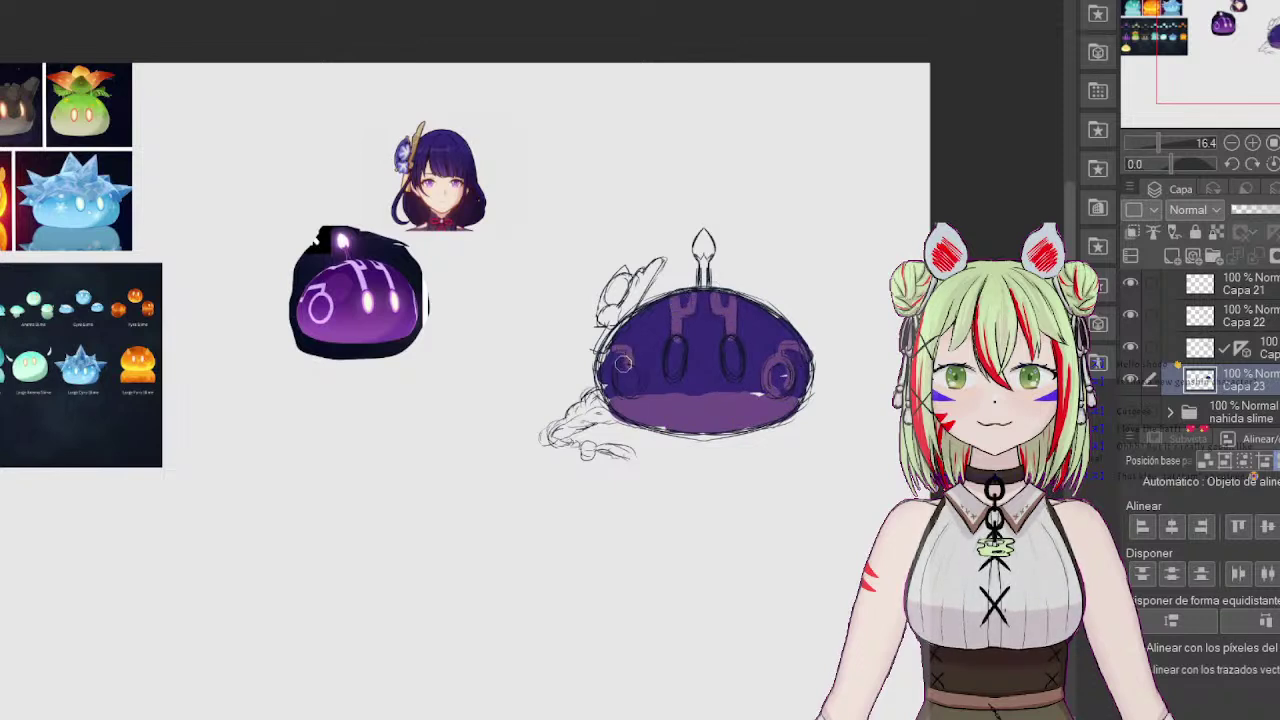
drag(622, 363, 637, 357)
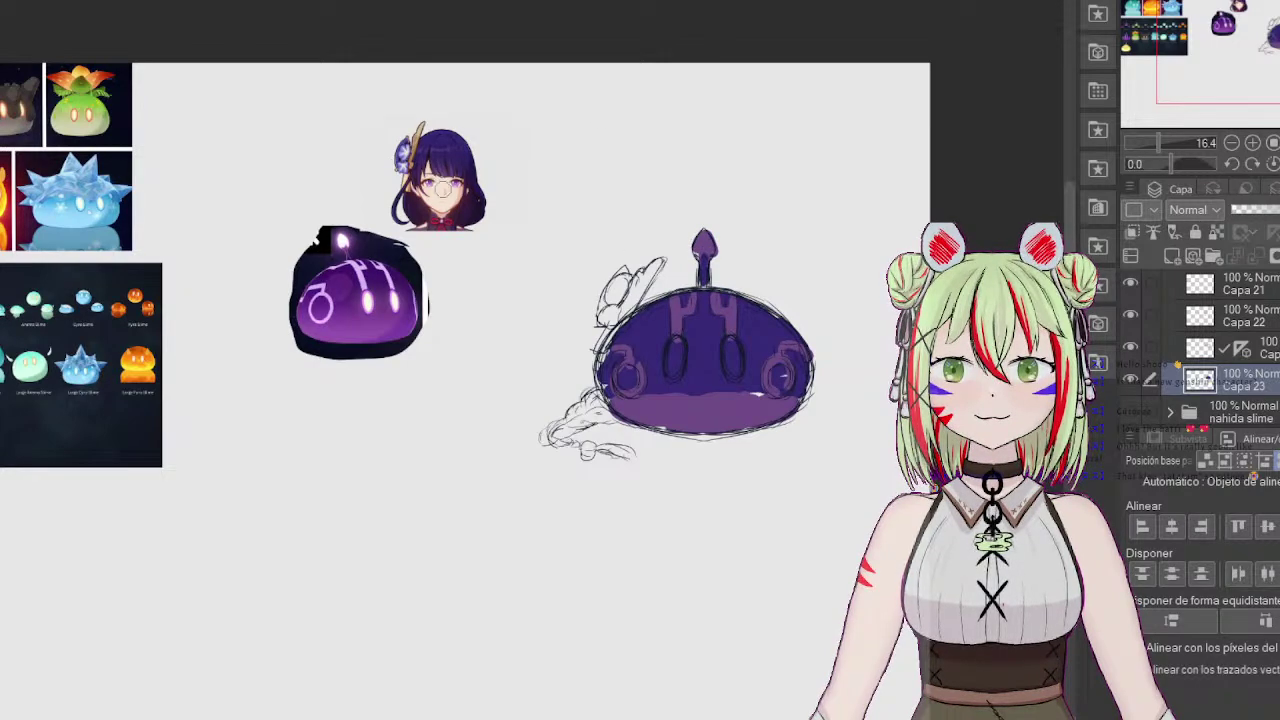
Step: Fill both of the slime's oval eyes with light pink
drag(1158, 144, 1179, 144)
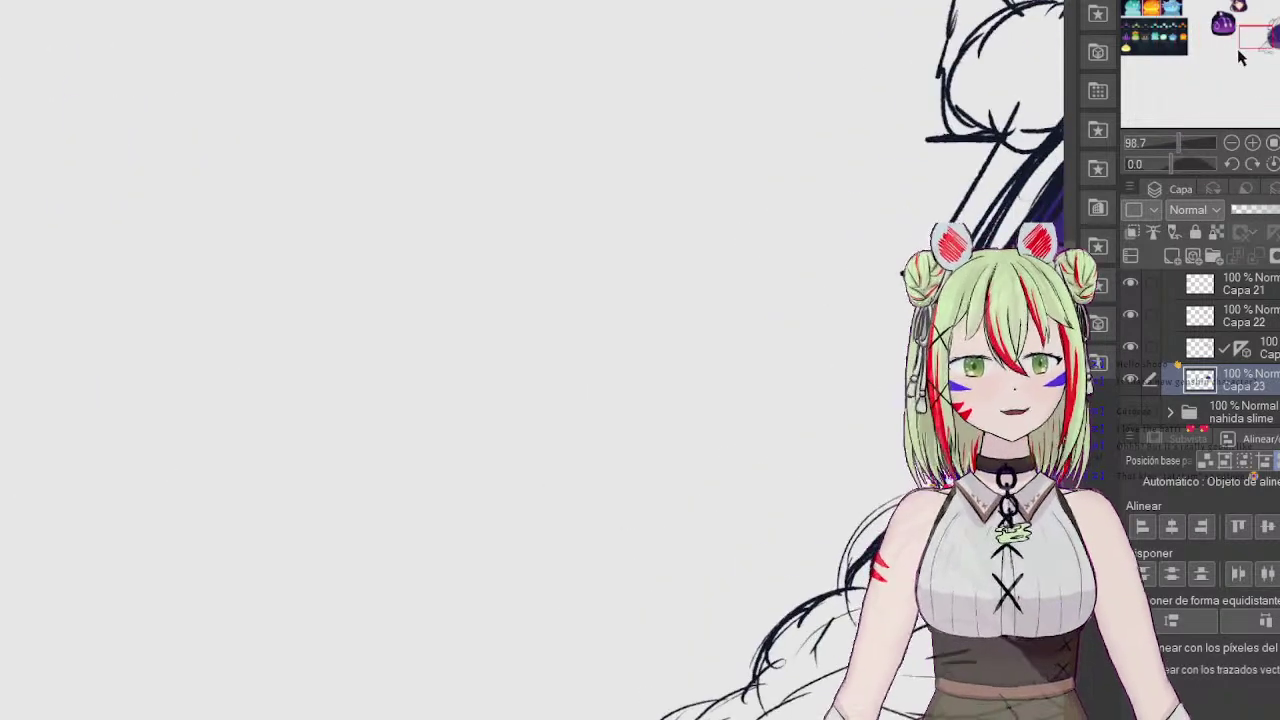
mouse_move(1240, 34)
mouse_down()
mouse_move(1235, 3)
mouse_move(1275, 38)
mouse_up()
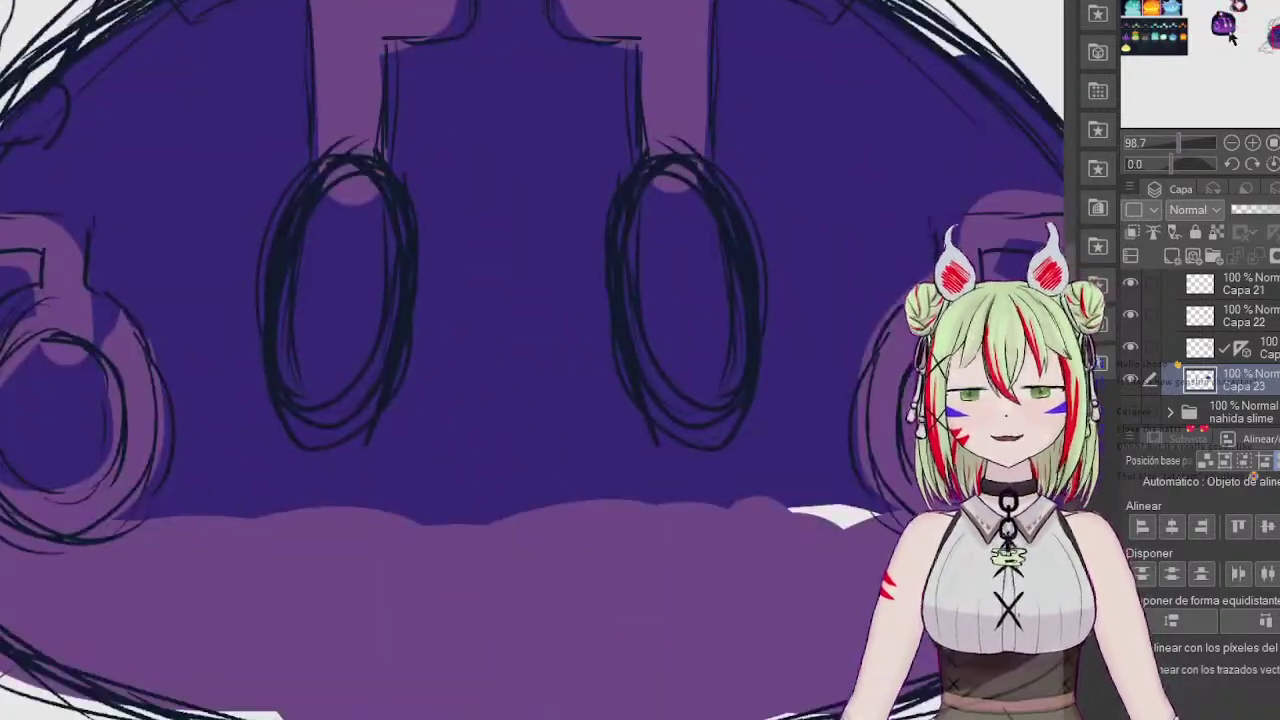
mouse_move(352, 202)
mouse_down()
mouse_move(314, 266)
mouse_move(350, 200)
mouse_up()
mouse_move(665, 195)
mouse_down()
mouse_move(690, 380)
mouse_move(672, 190)
mouse_move(671, 388)
mouse_up()
Step: Paint the braid and its loose end with the dark purple of the character reference's hair
drag(1178, 144, 1166, 145)
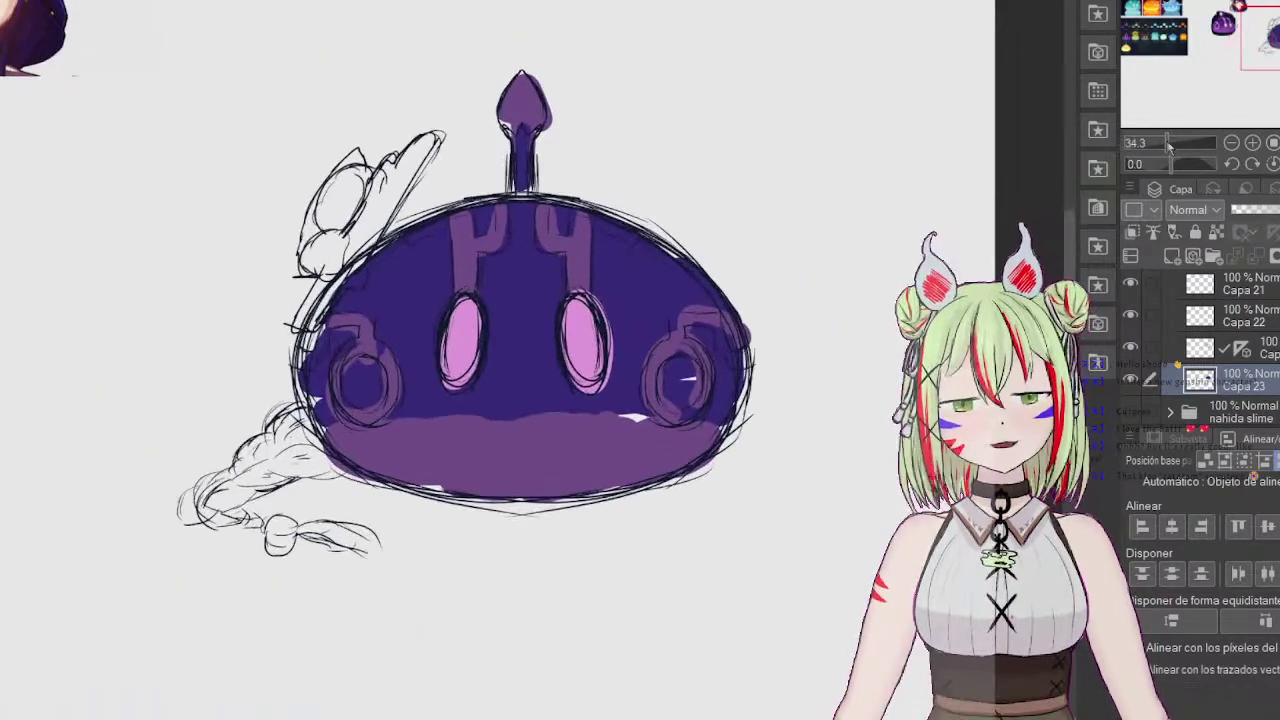
drag(1262, 31, 1258, 22)
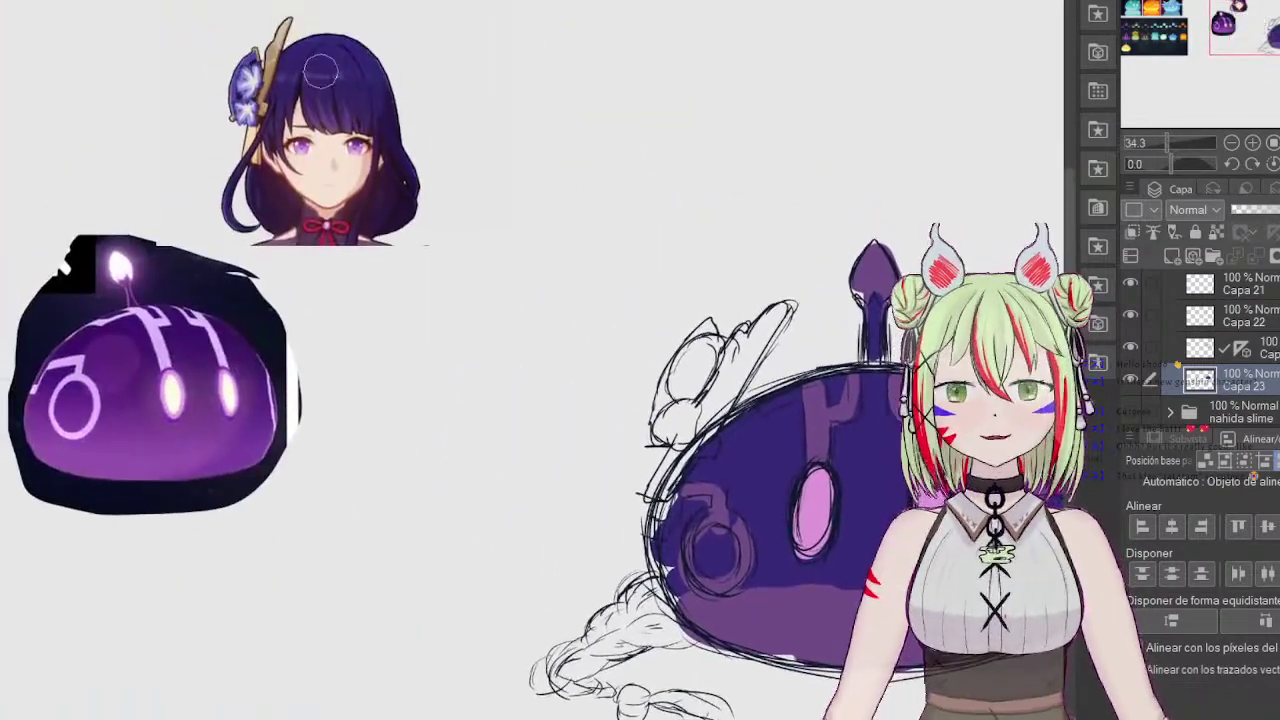
click(1262, 34)
mouse_move(612, 468)
mouse_down()
mouse_move(598, 480)
mouse_move(605, 497)
mouse_move(640, 510)
mouse_move(565, 512)
mouse_move(520, 560)
mouse_move(598, 524)
mouse_up()
mouse_move(618, 576)
mouse_down()
mouse_move(682, 582)
mouse_move(642, 586)
mouse_up()
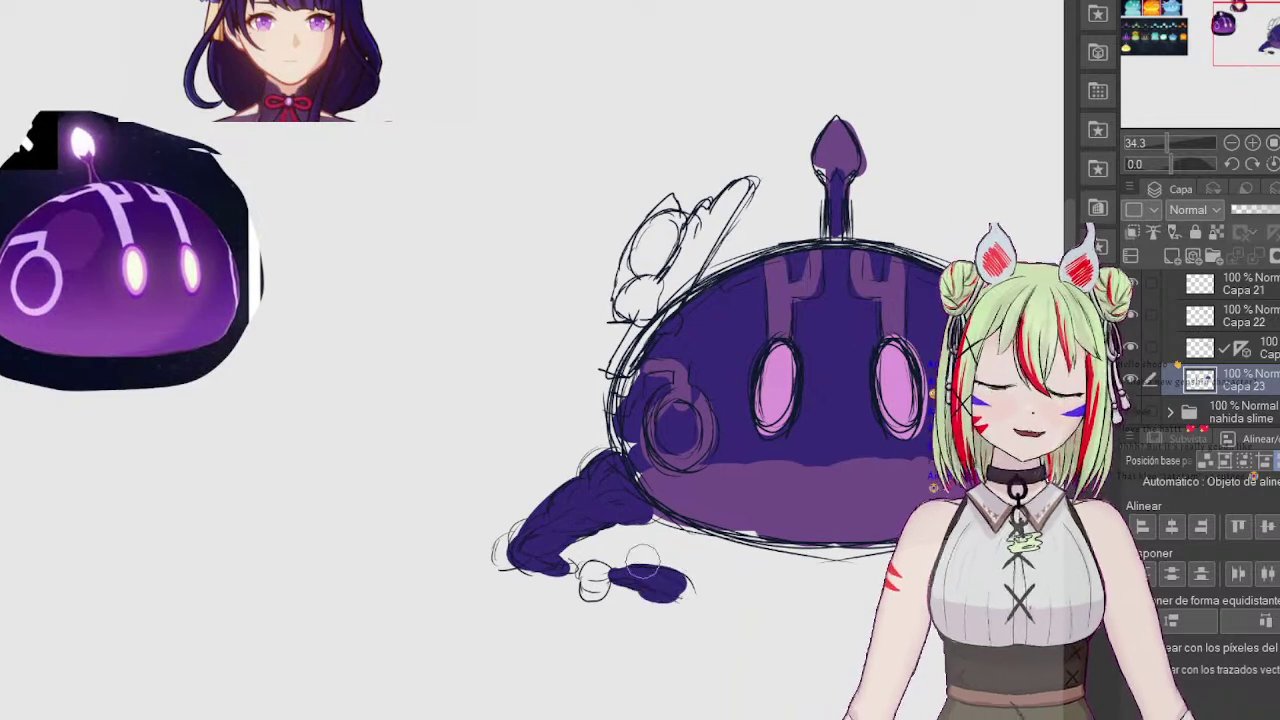
Step: Paint the braid's tie and the feather of the hair ornament in pale peach
click(594, 582)
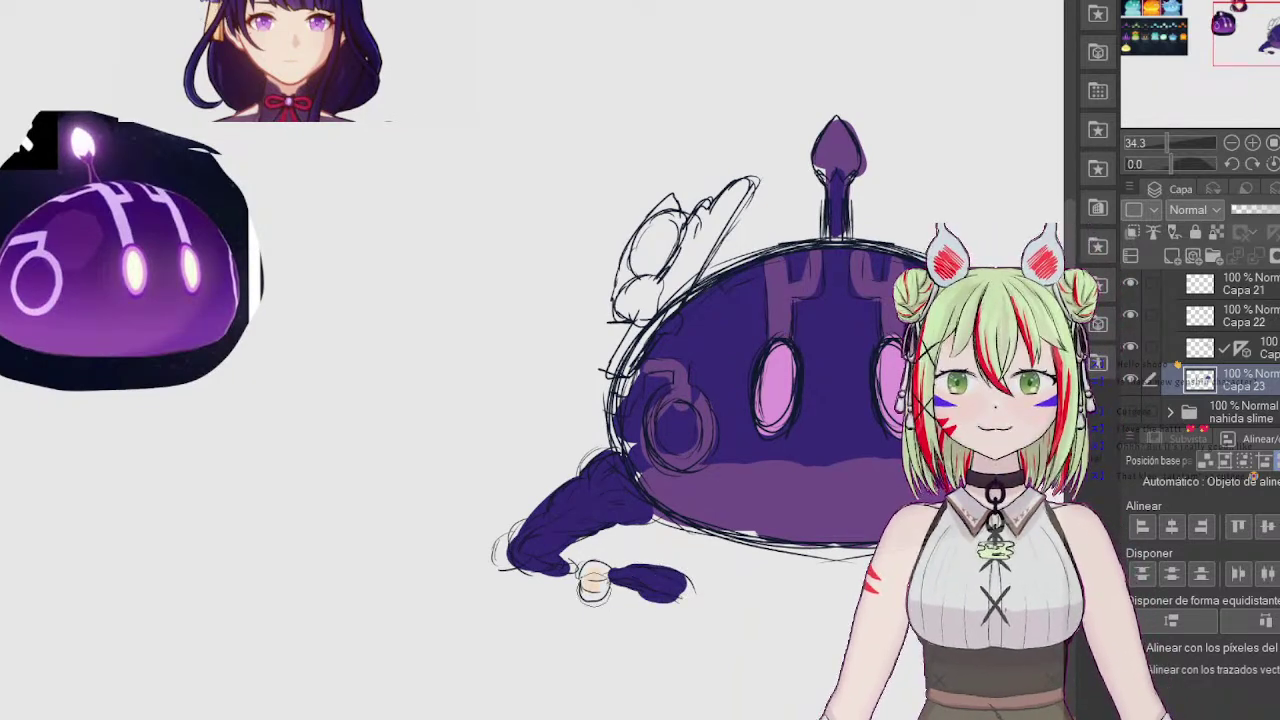
mouse_move(660, 318)
mouse_down()
mouse_move(619, 353)
mouse_move(730, 204)
mouse_move(692, 264)
mouse_up()
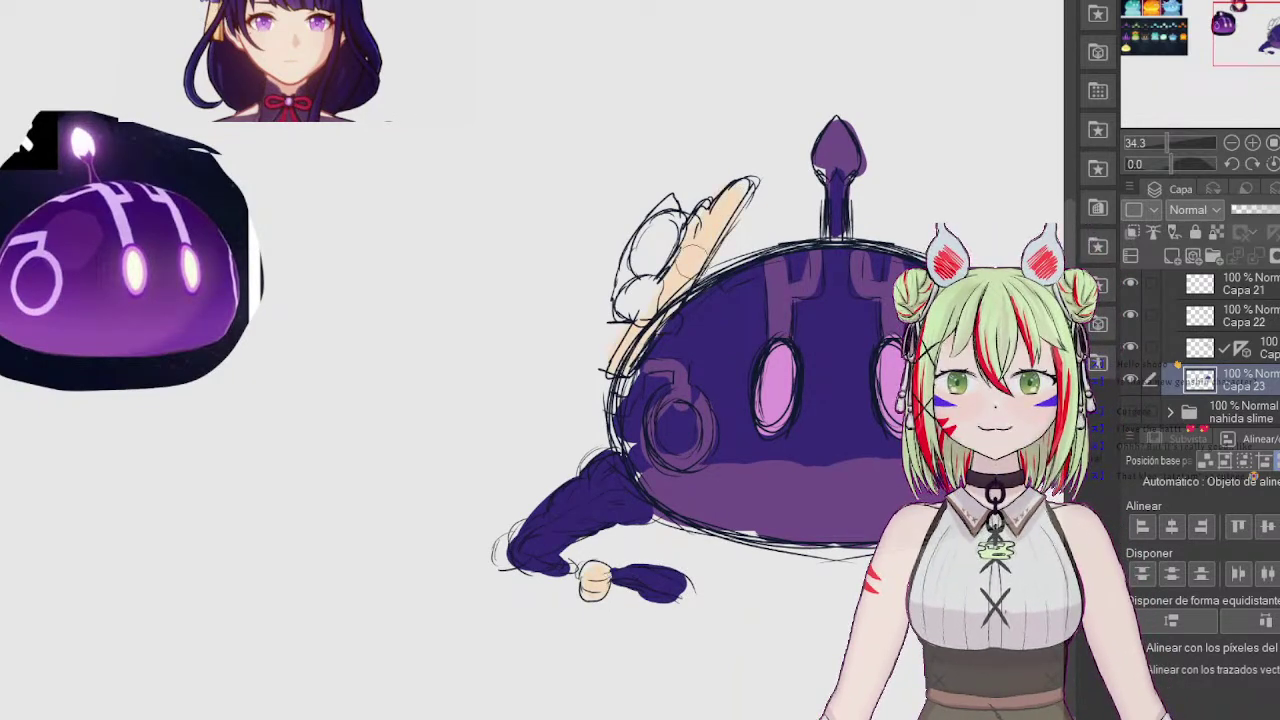
Step: Paint the hair ornament's flower blue-violet from the character reference and the antenna tip with the light pink of the eyes
click(1272, 12)
drag(1272, 12, 1269, 10)
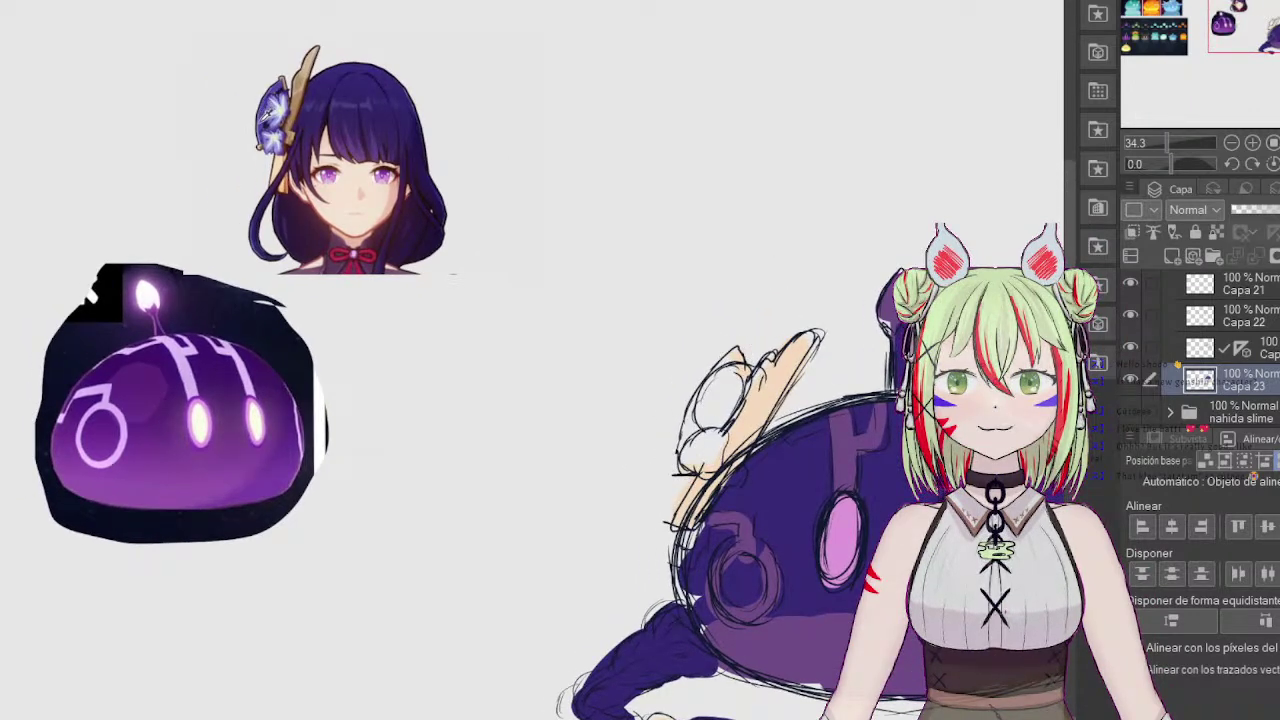
mouse_move(734, 368)
mouse_down()
mouse_move(694, 445)
mouse_move(712, 418)
mouse_move(694, 385)
mouse_move(724, 418)
mouse_move(700, 458)
mouse_up()
alt+click(269, 96)
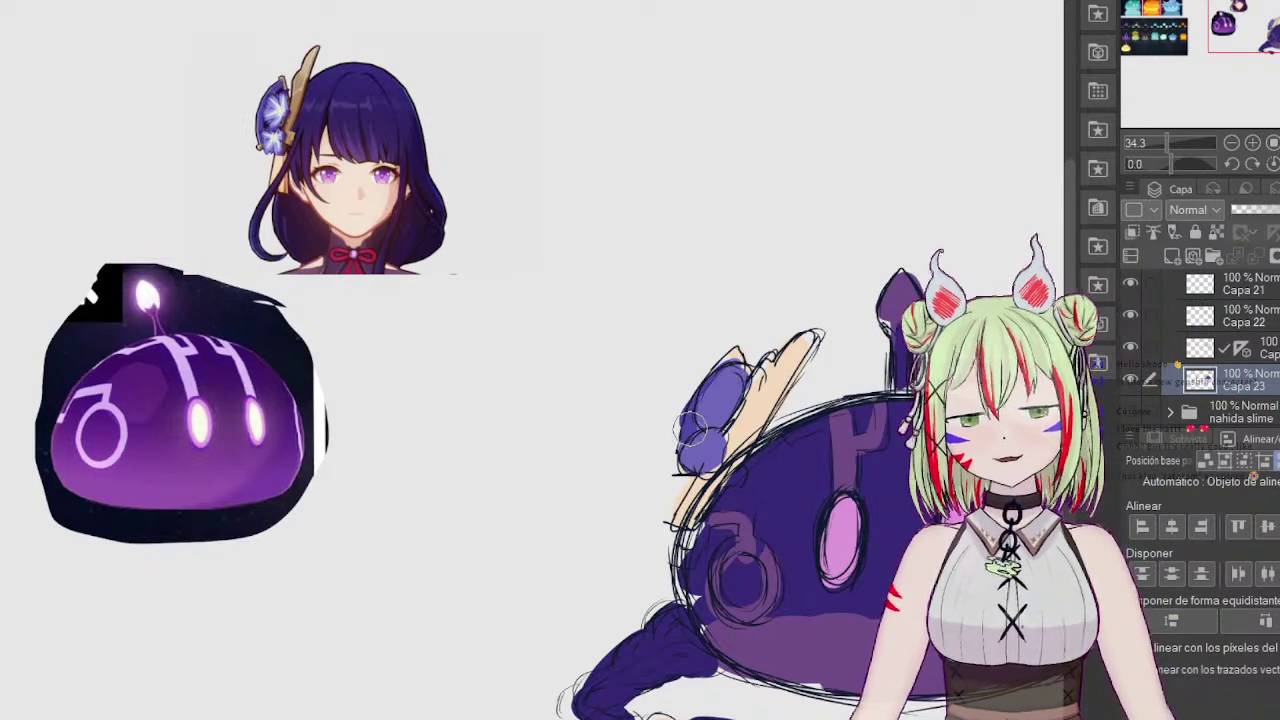
mouse_move(690, 428)
mouse_down()
mouse_move(477, 394)
mouse_move(644, 428)
mouse_move(596, 429)
mouse_up()
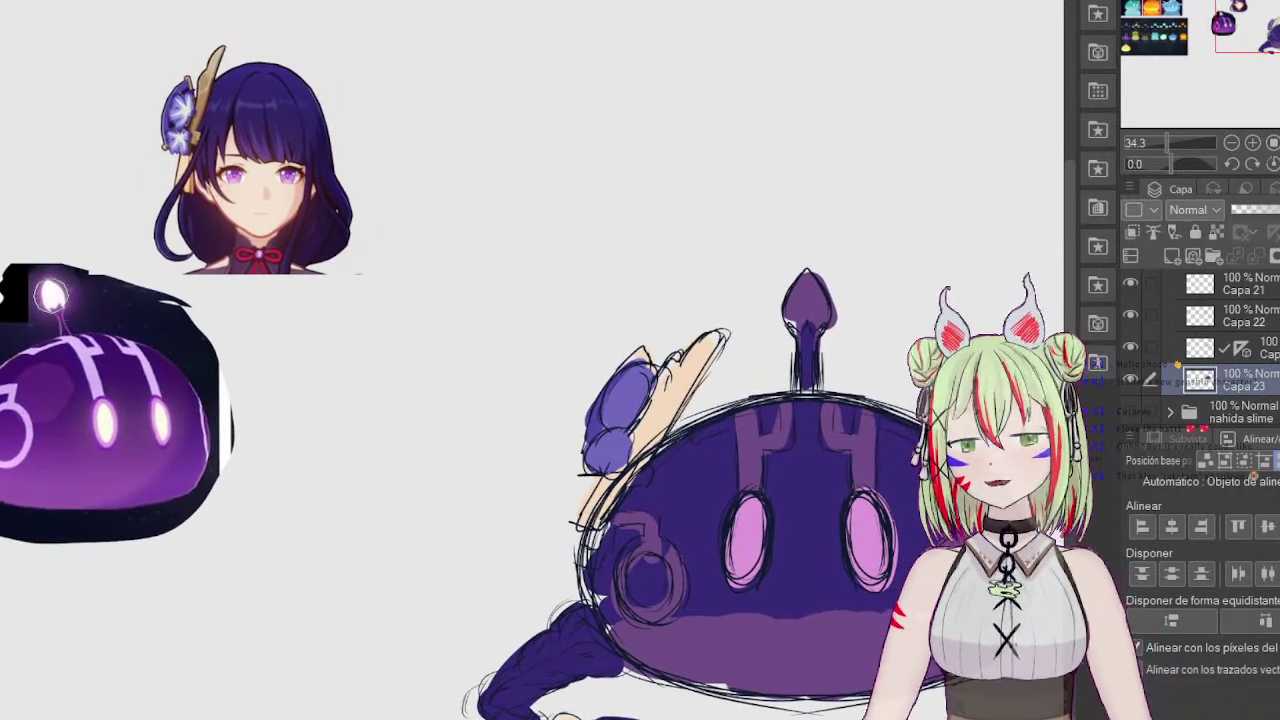
alt+click(752, 539)
drag(805, 297, 803, 304)
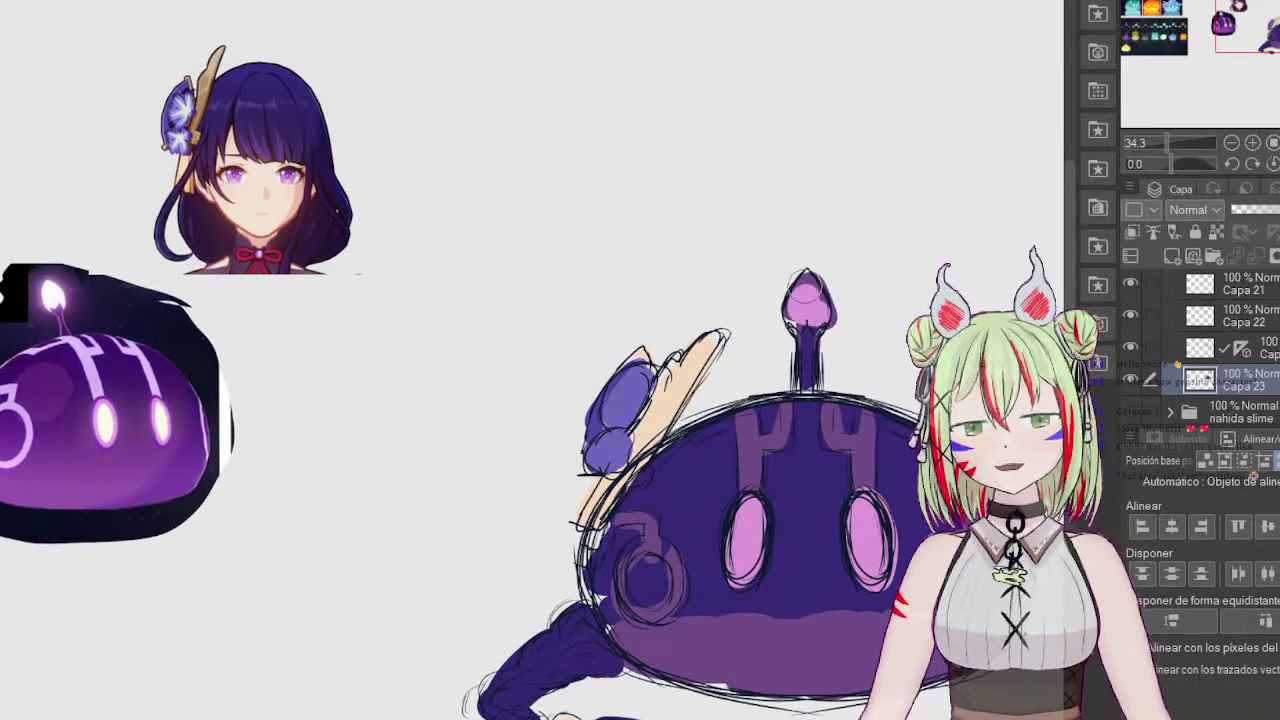
Step: Collapse the shogun slime folder and show the nahida, zhognli, venti and furina slime folders
drag(1168, 142, 1157, 143)
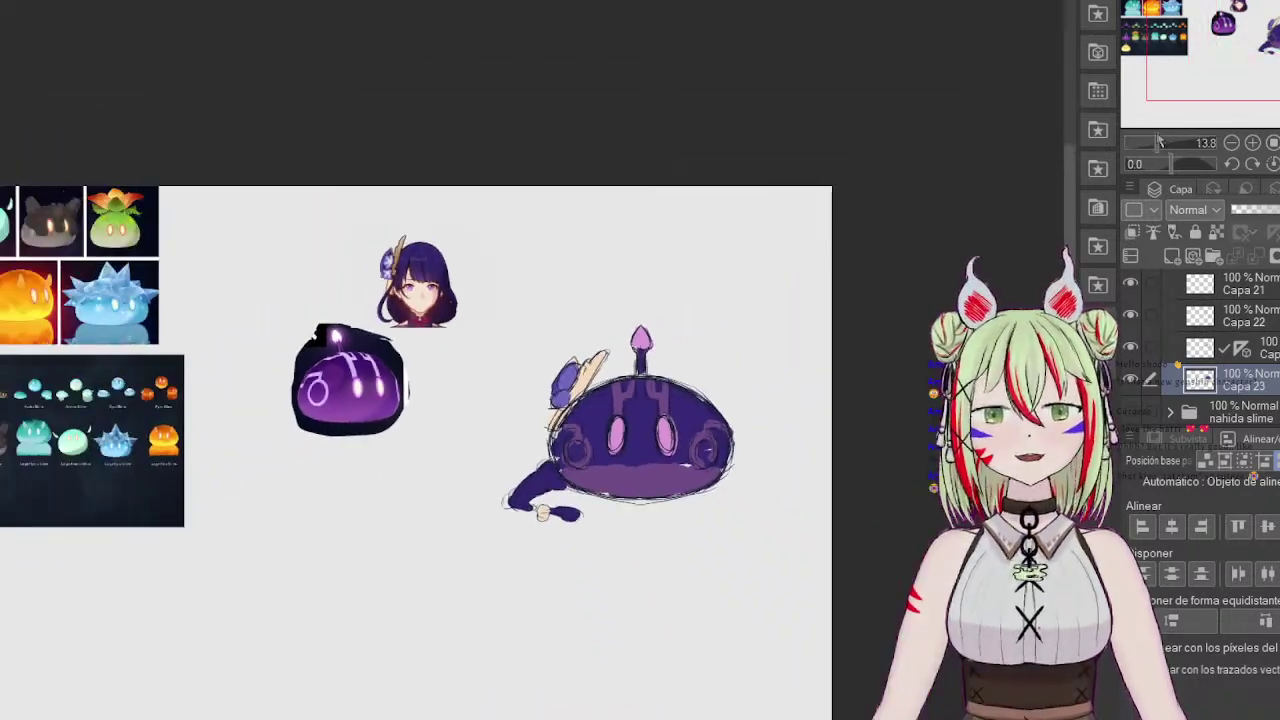
drag(1222, 46, 1230, 43)
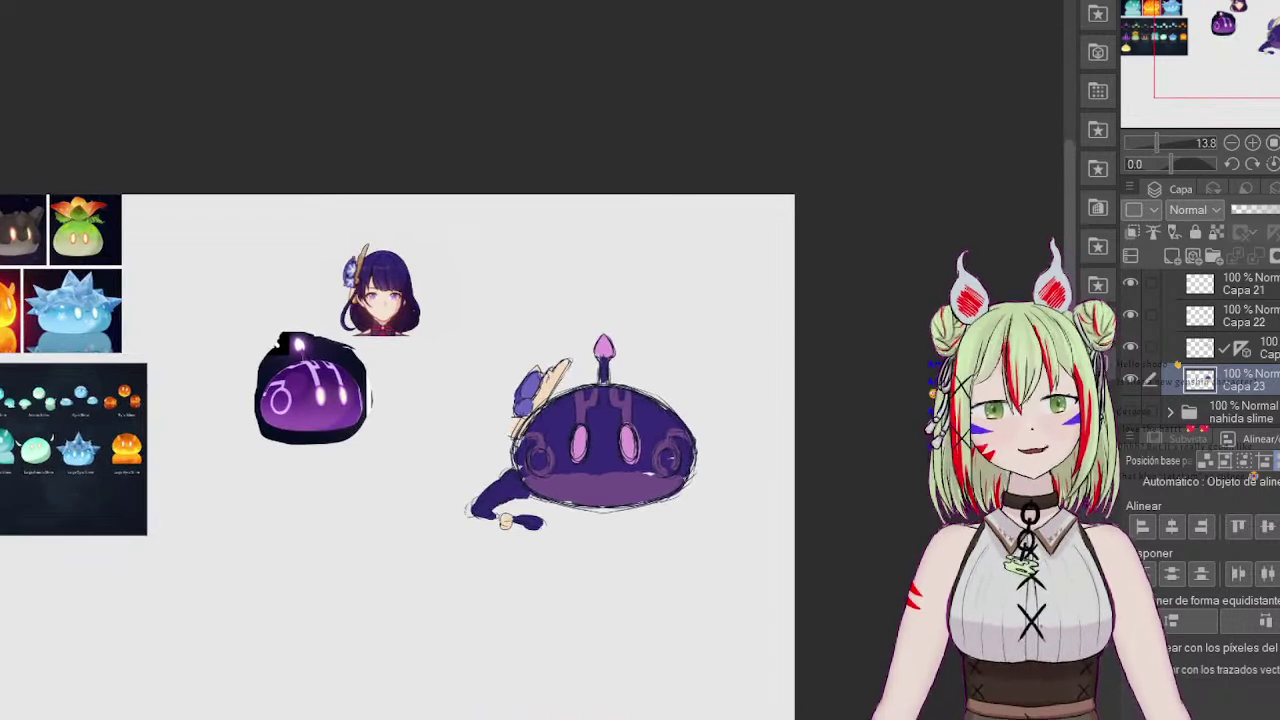
scroll(1241, 324, up, 4)
click(1170, 318)
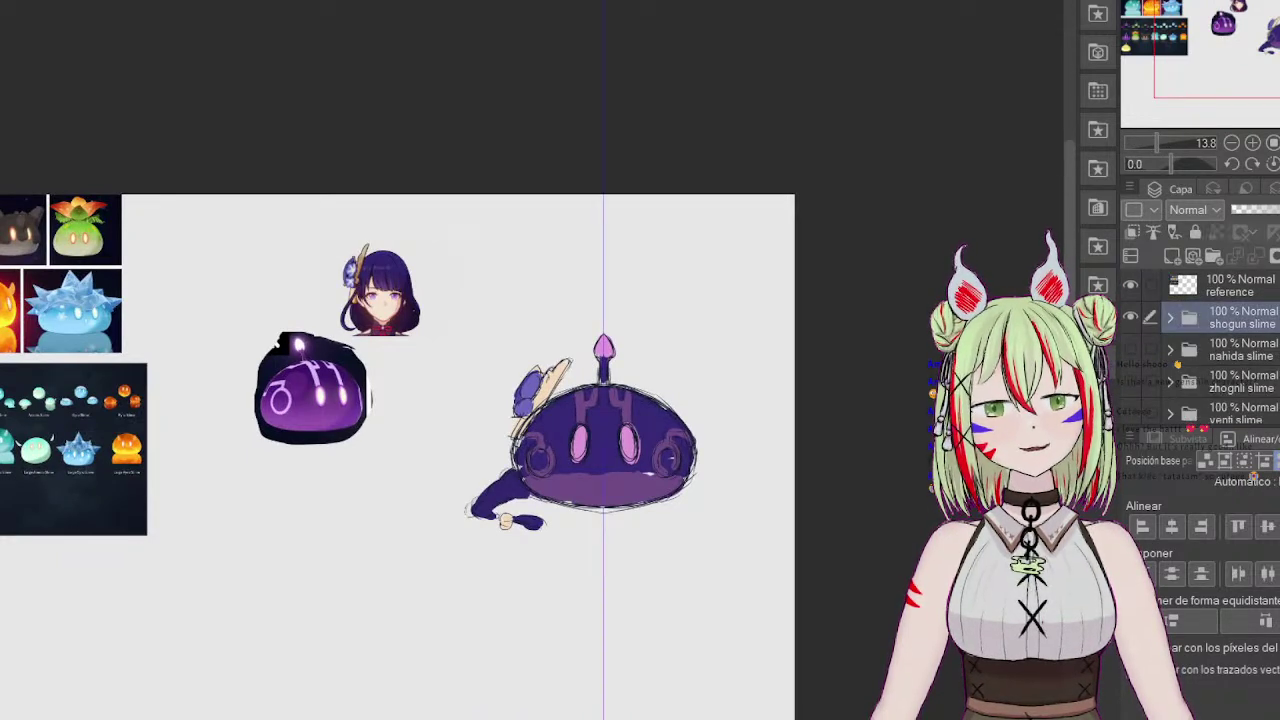
scroll(1140, 300, down, 1)
click(1131, 298)
click(1131, 328)
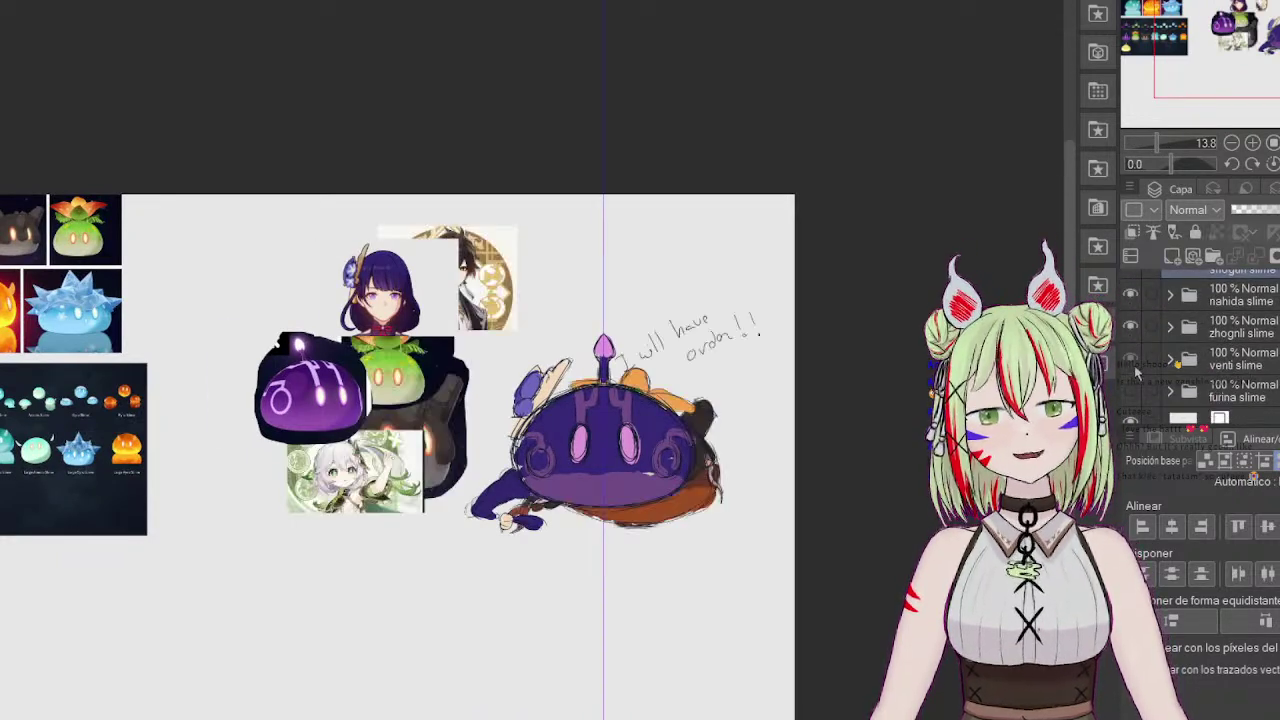
click(1131, 360)
click(1131, 391)
scroll(1131, 391, down, 1)
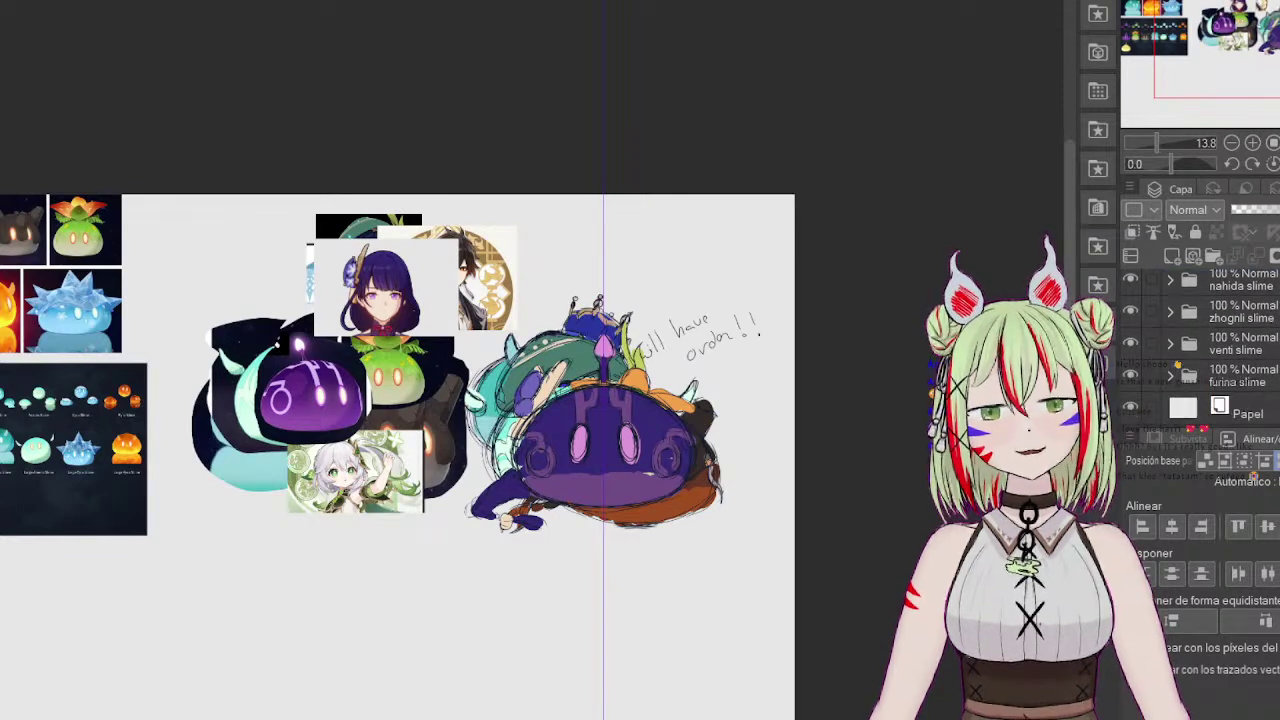
Step: Hide Capa 15 and the reference layer inside the nahida slime folder, and collapse the folder
click(1170, 281)
click(1262, 314)
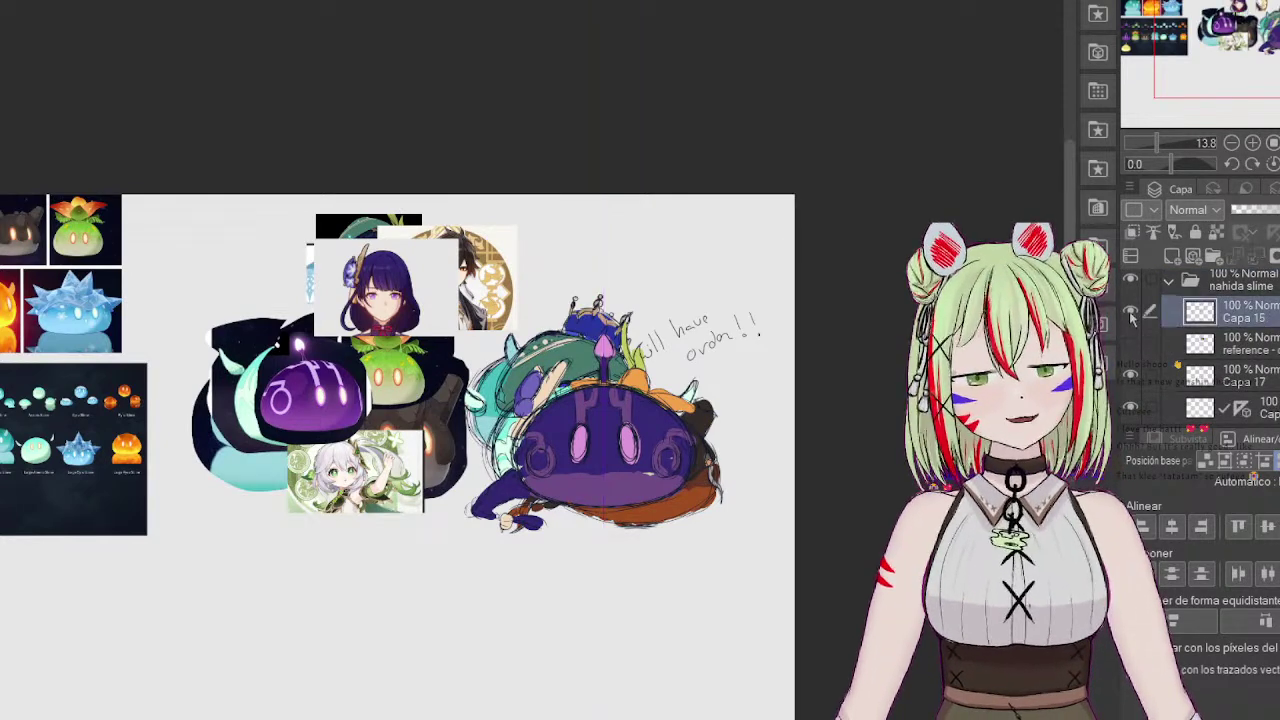
drag(1131, 311, 1131, 343)
scroll(1170, 343, down, 1)
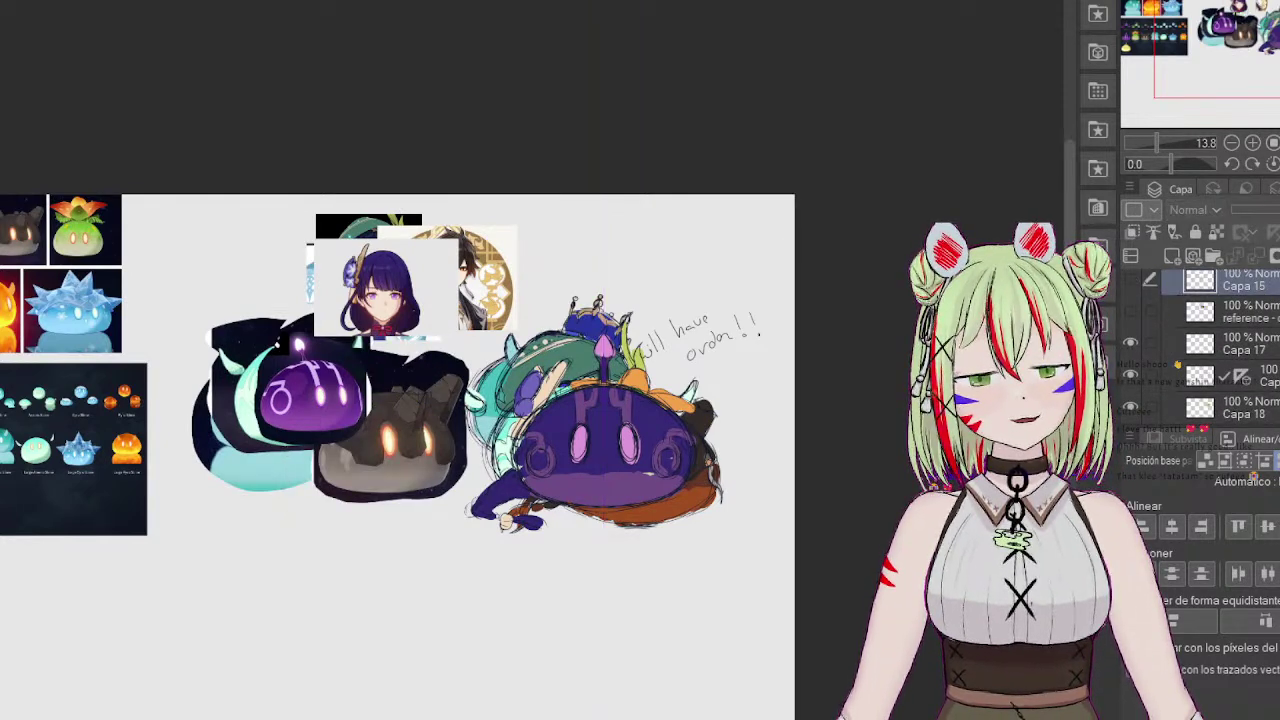
scroll(1200, 345, up, 3)
click(1170, 349)
Step: Hide Capa 19 and the reference layer inside the shogun slime folder, and collapse the folder
click(1235, 317)
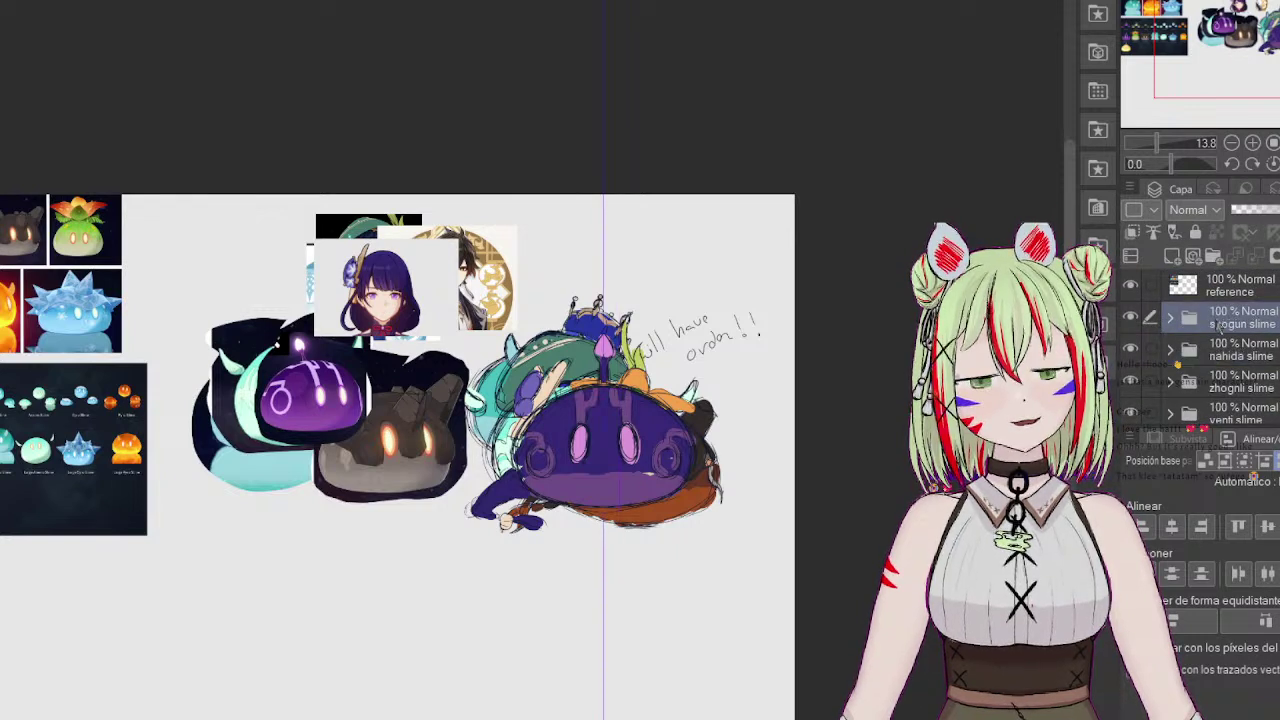
click(1170, 317)
click(1131, 349)
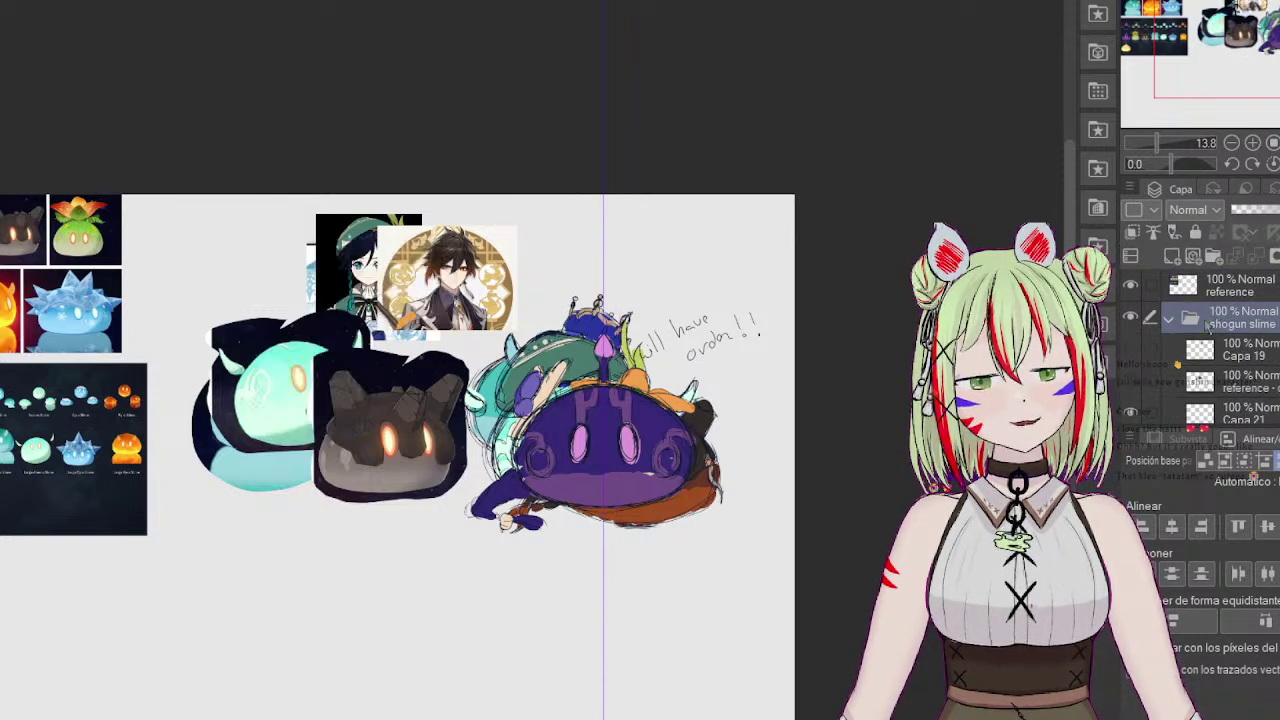
click(1168, 318)
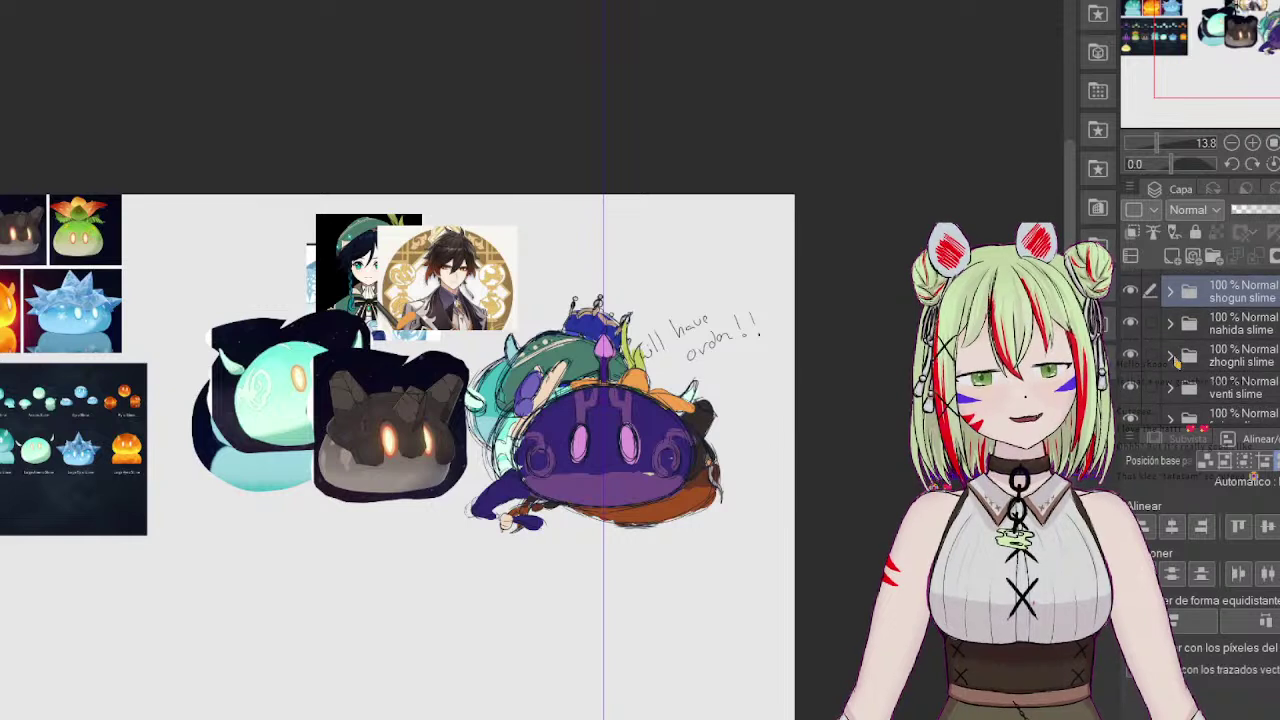
Step: Hide the character and slime reference images inside the zhognli slime folder, and collapse the folder
click(1171, 357)
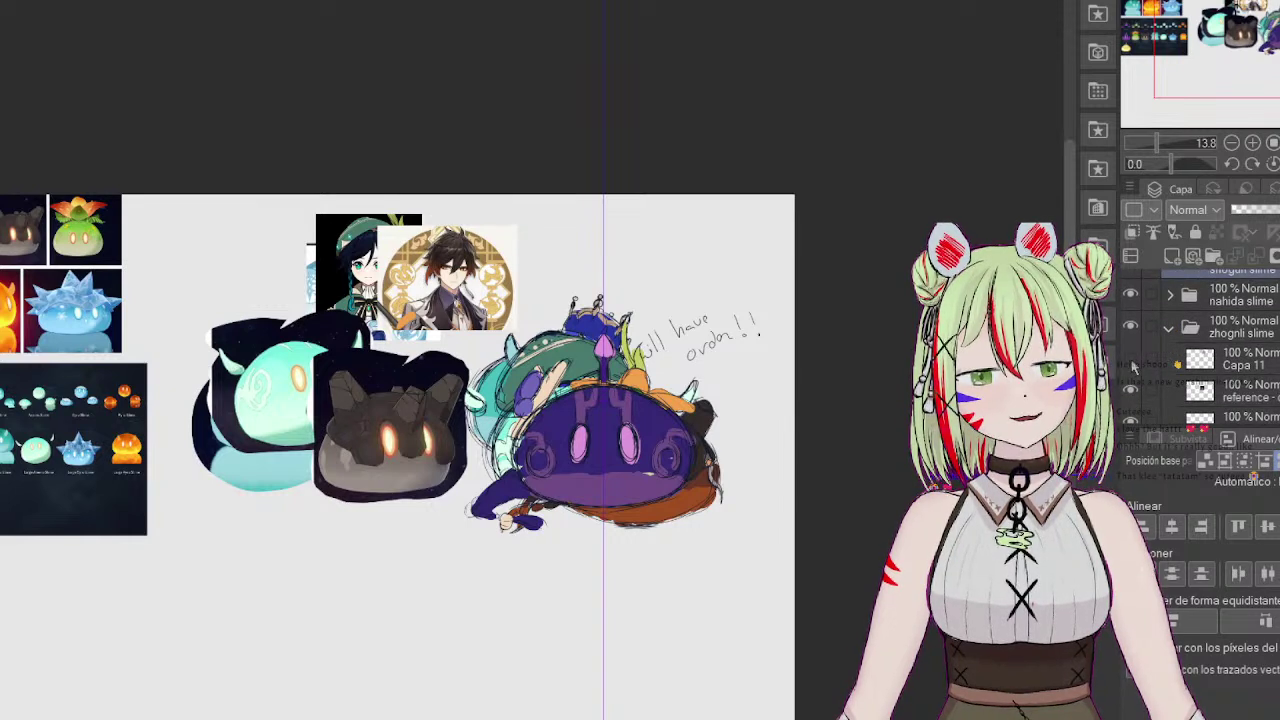
click(1131, 389)
click(1169, 328)
Step: Hide the character and slime reference images inside the venti slime folder, and collapse the folder
scroll(1174, 342, down, 1)
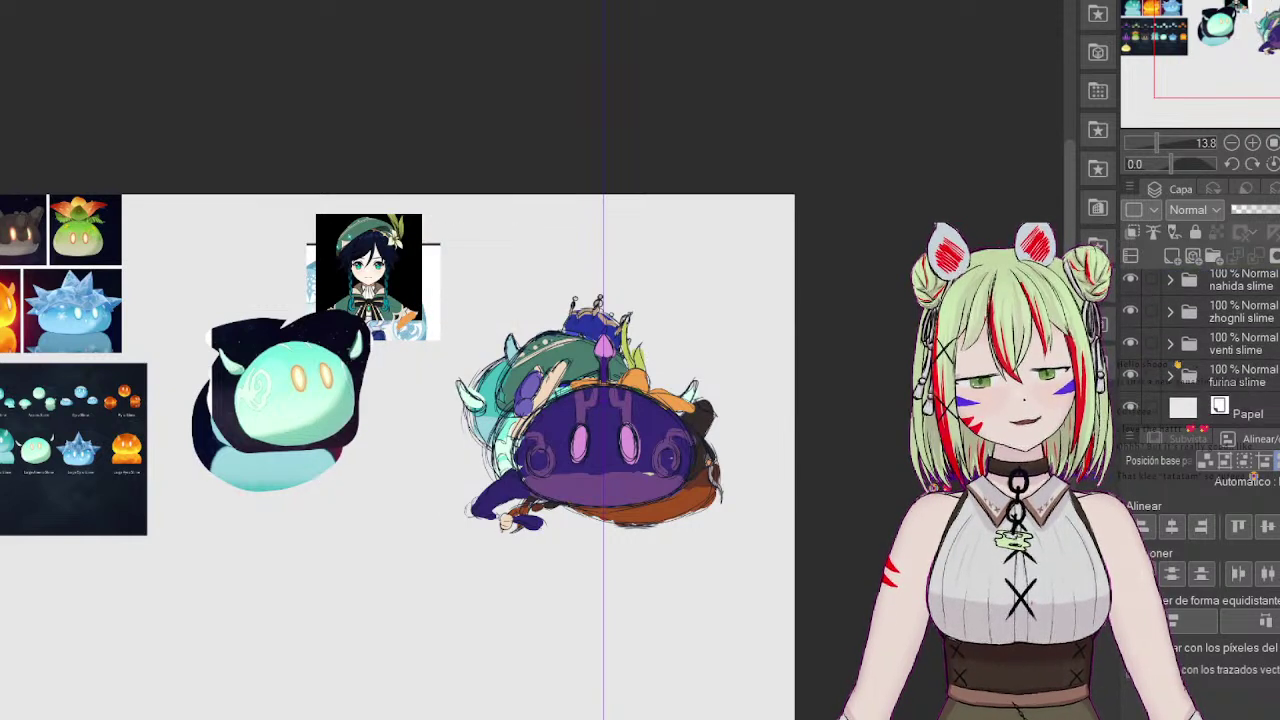
click(1245, 350)
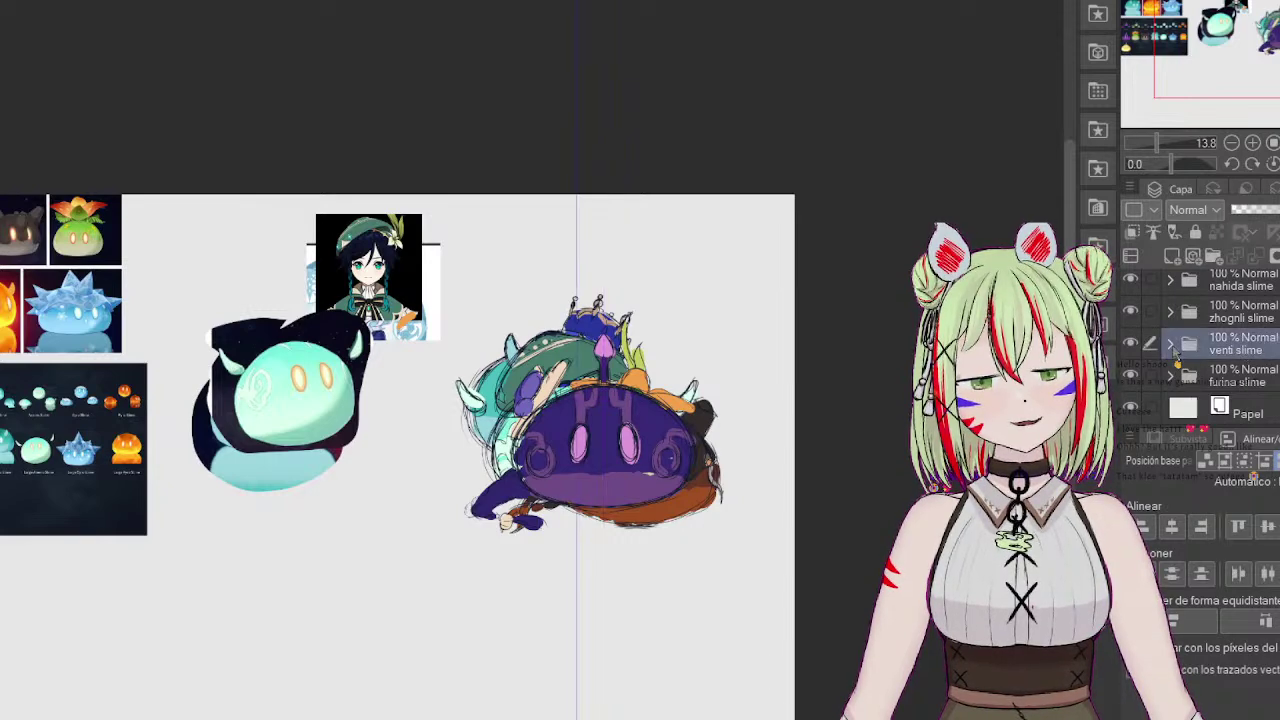
click(1171, 344)
click(1131, 376)
click(1170, 344)
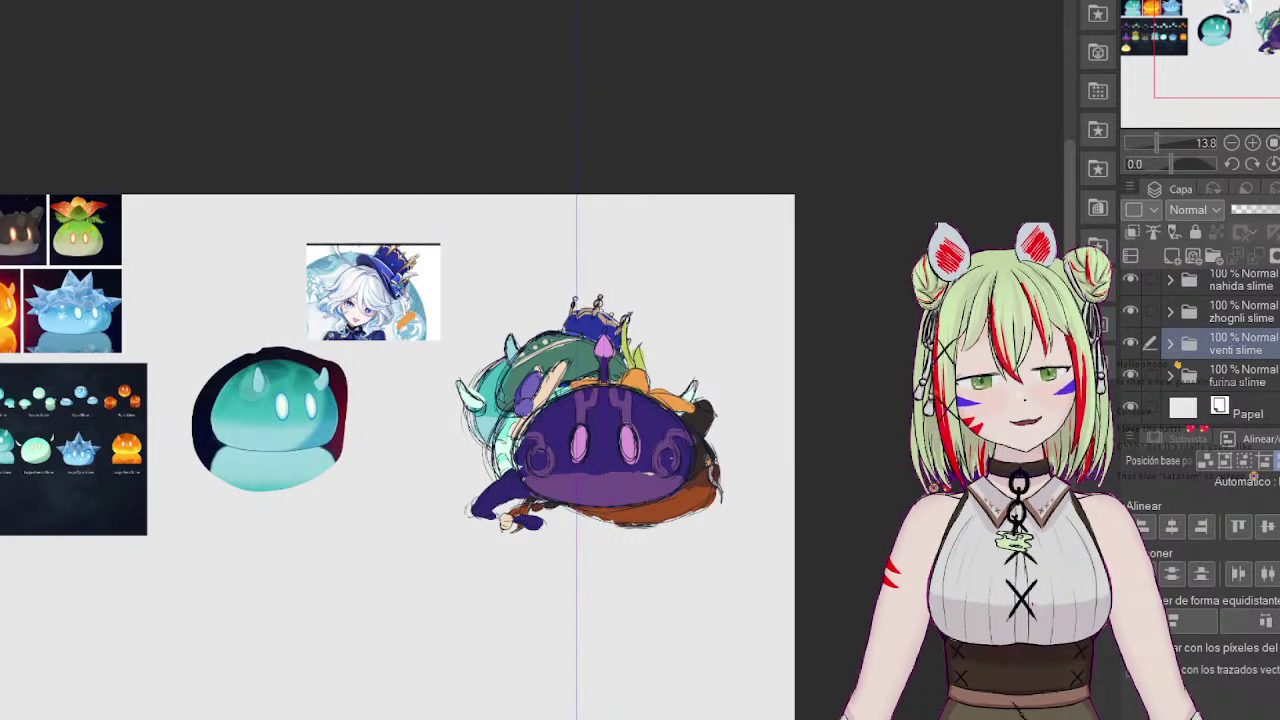
click(1172, 377)
scroll(1150, 370, down, 2)
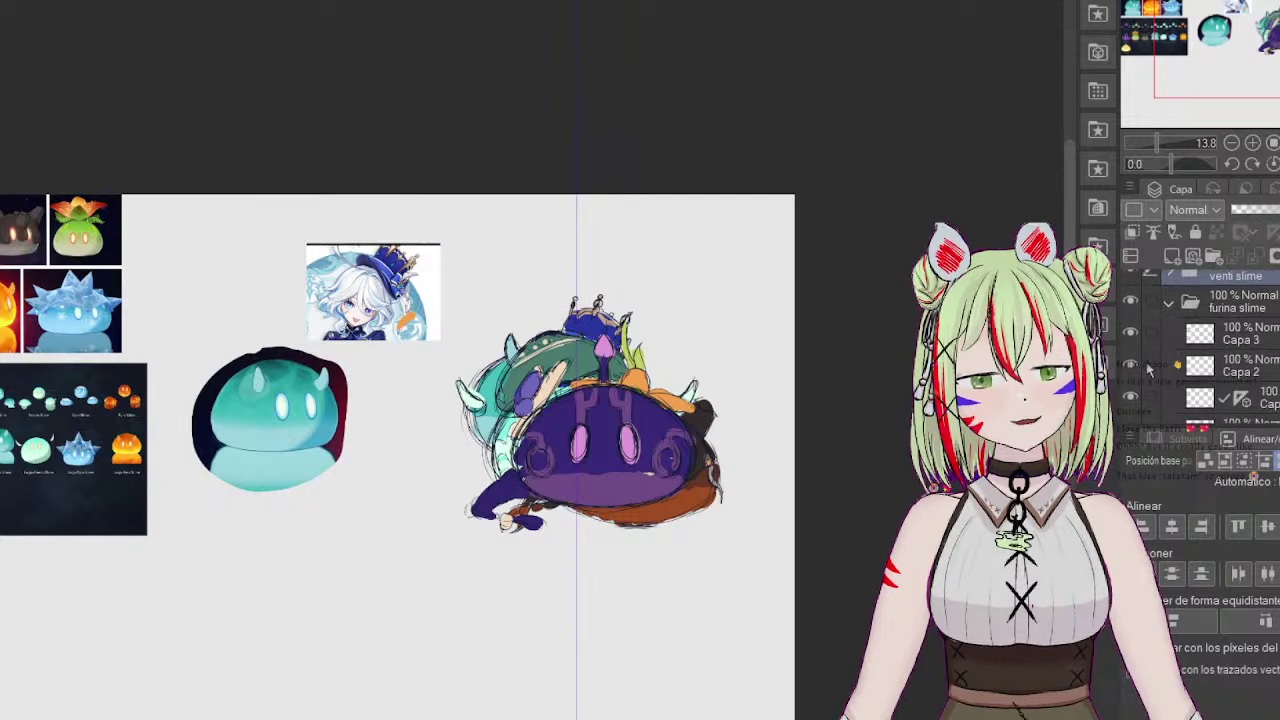
click(1131, 364)
click(1169, 303)
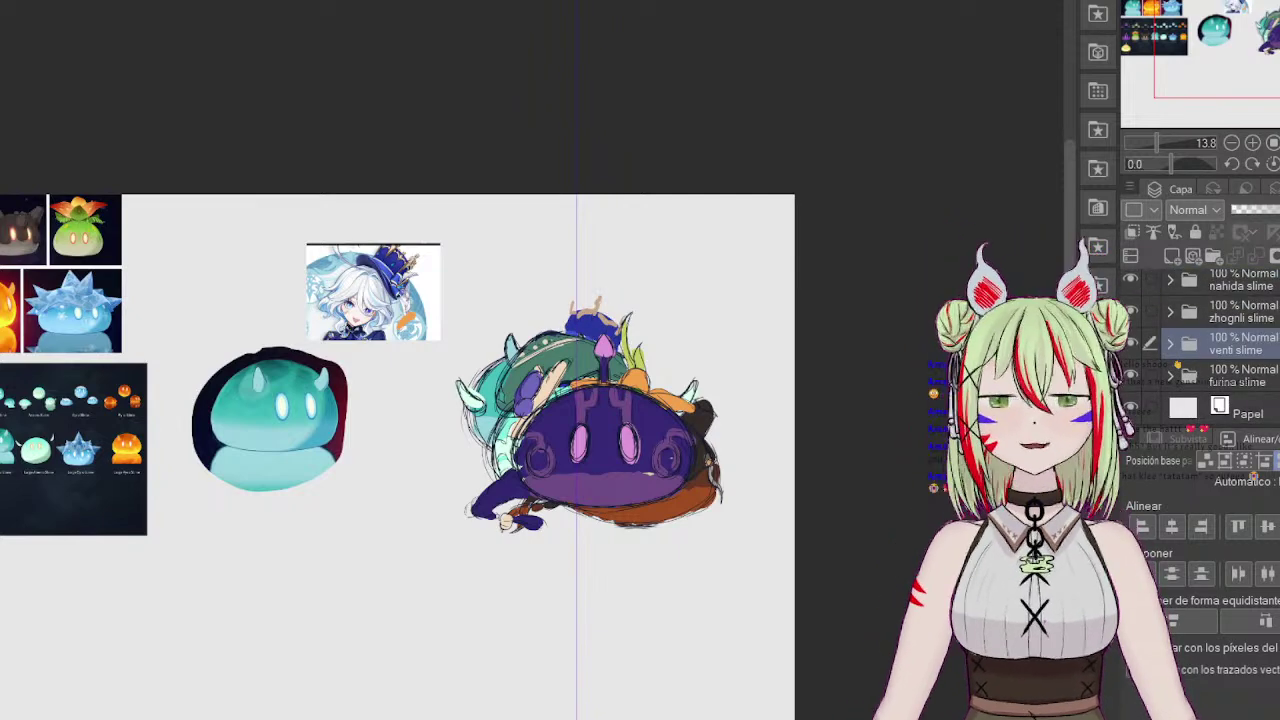
click(1170, 344)
click(1131, 376)
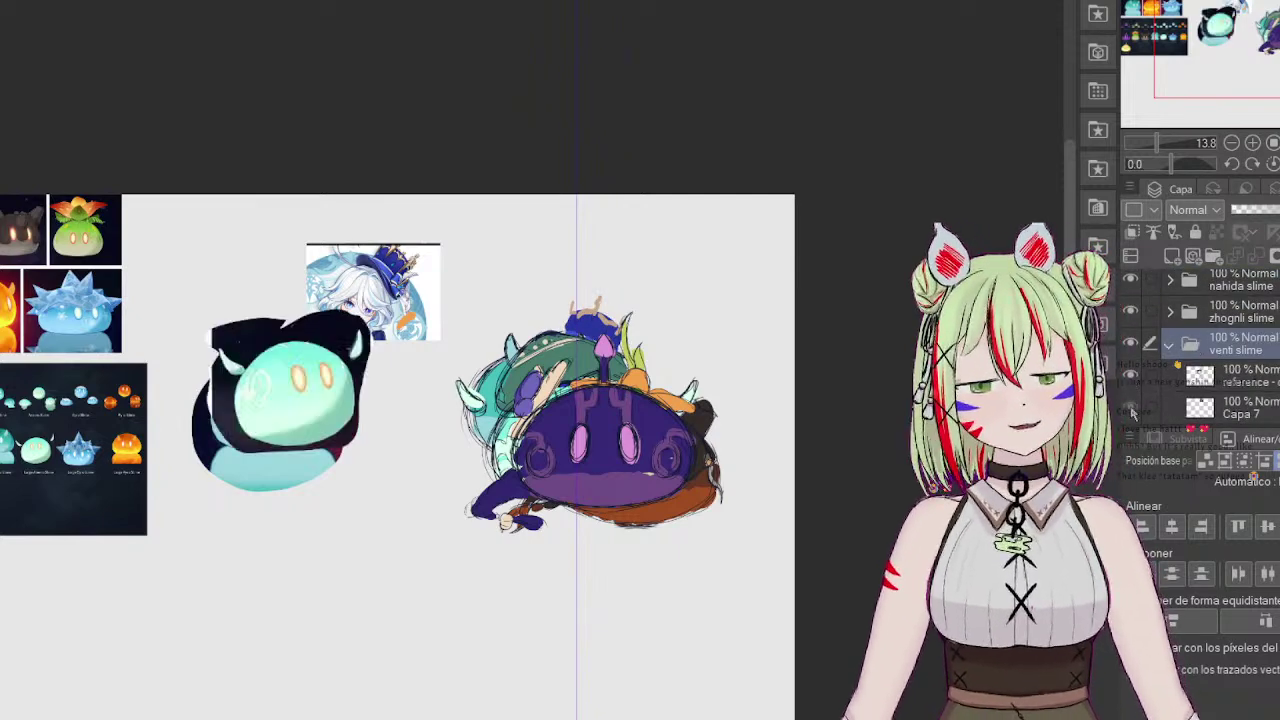
click(1131, 407)
click(1131, 407)
click(1131, 376)
click(1169, 344)
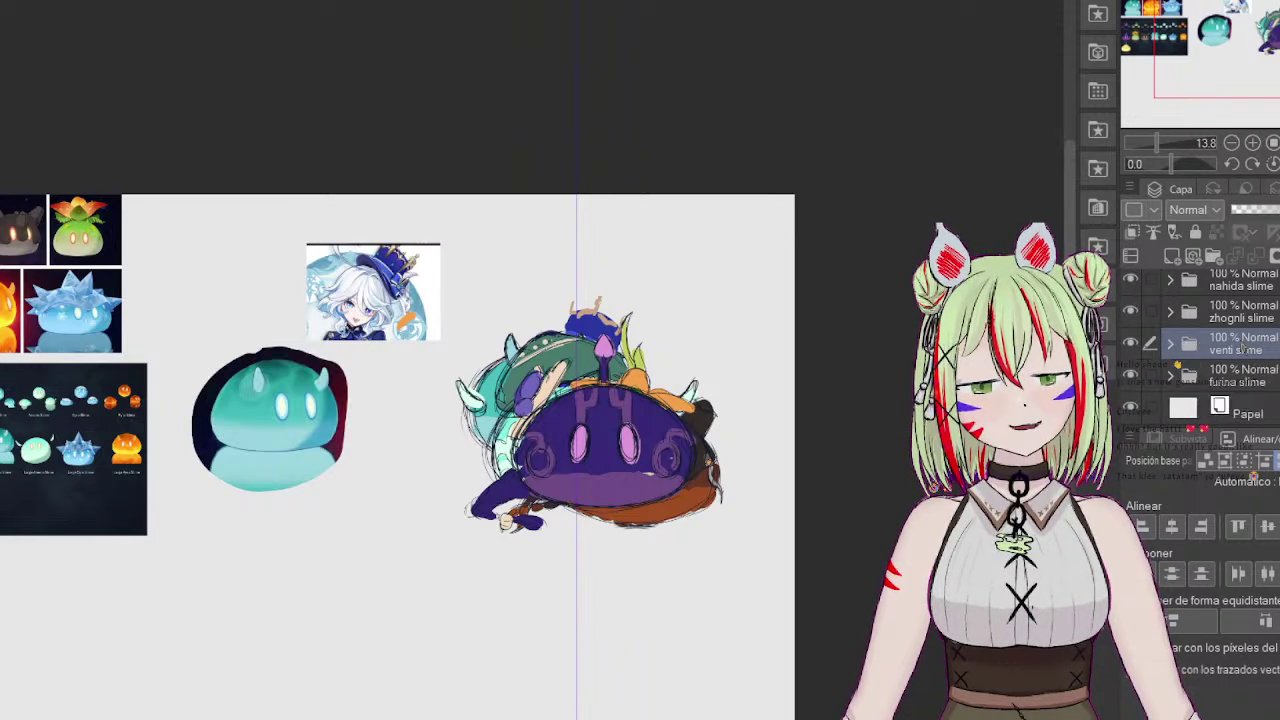
Step: In the furina slime folder, show Capa 2 again and hide Capa 5 and the reference layer, and collapse the folder
click(1170, 378)
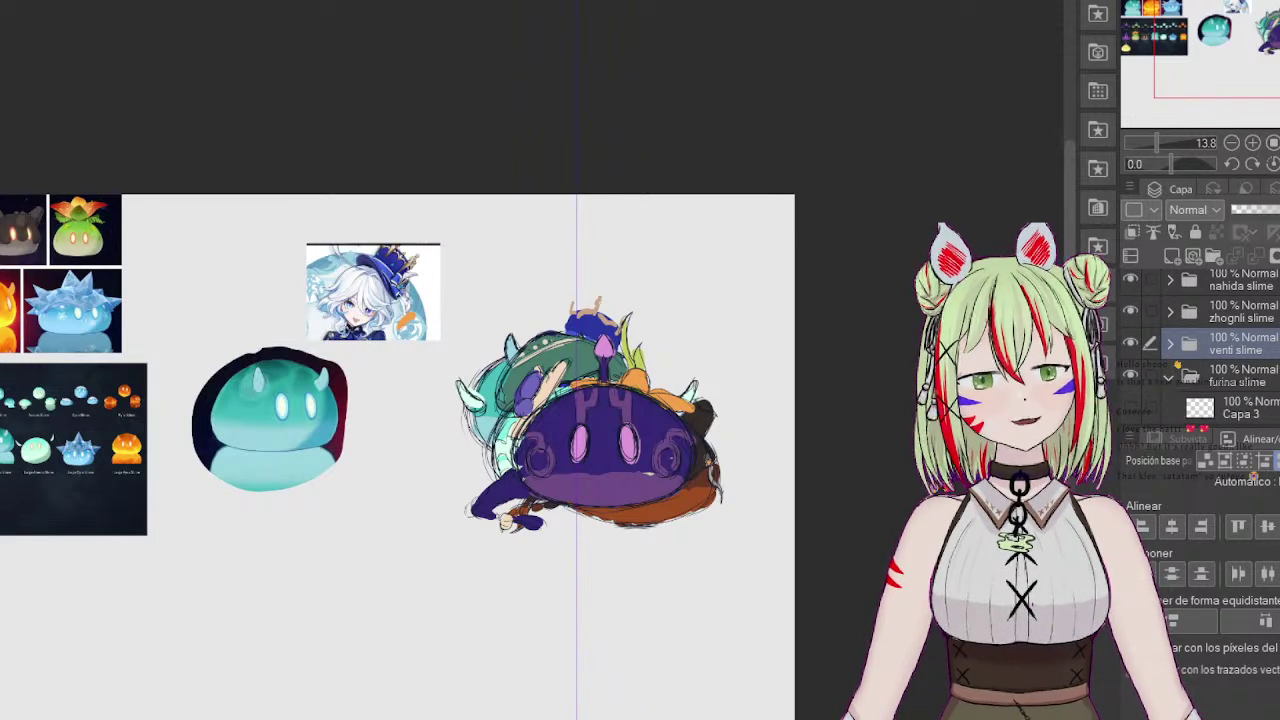
scroll(1195, 365, down, 1)
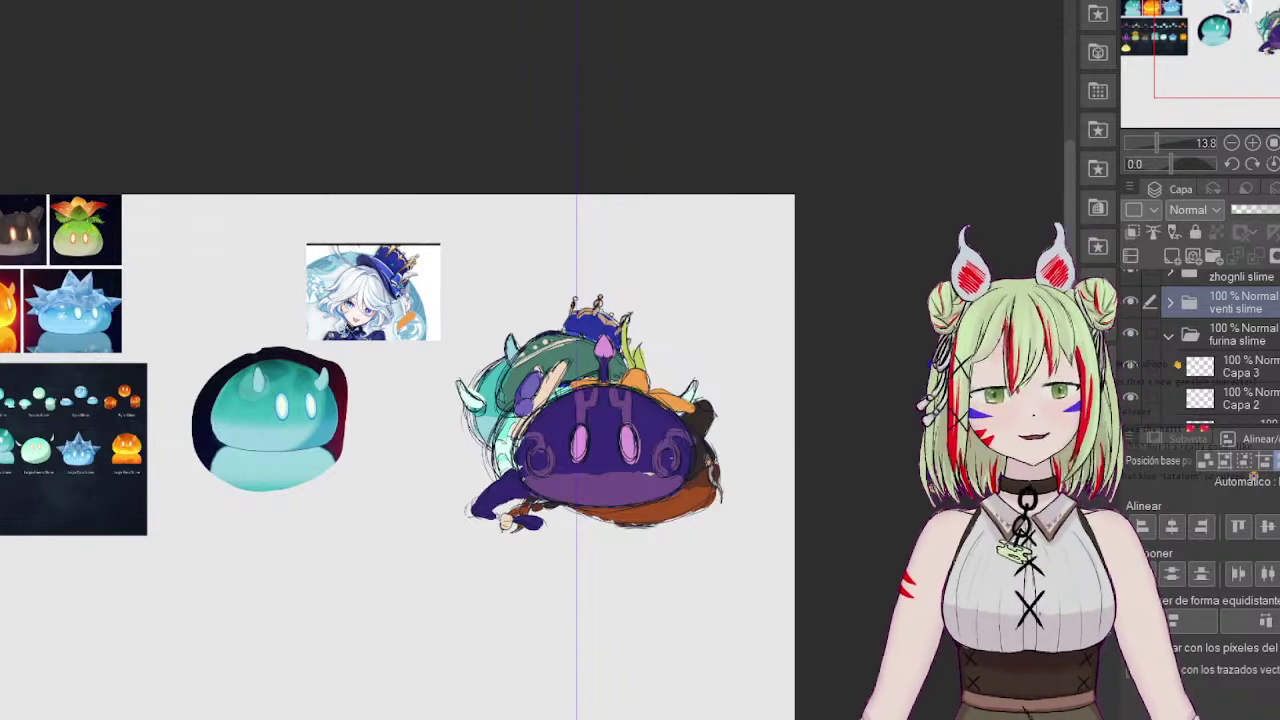
scroll(1220, 345, down, 3)
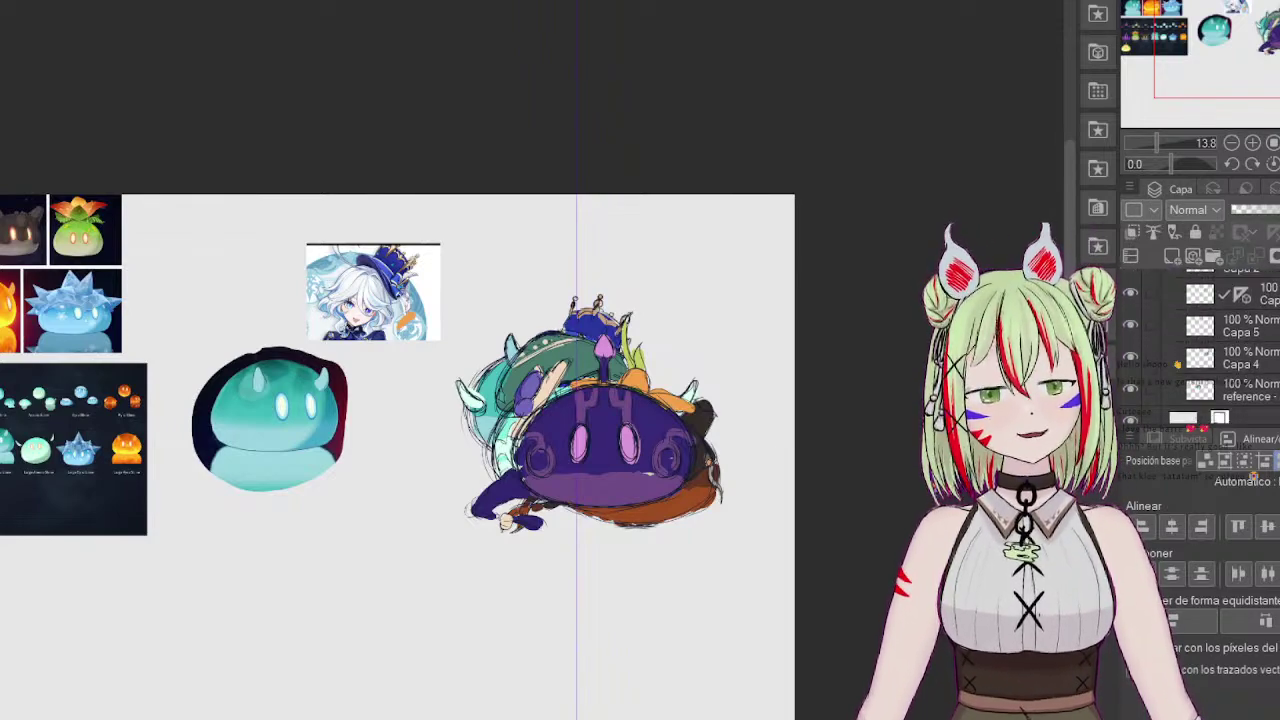
click(1131, 360)
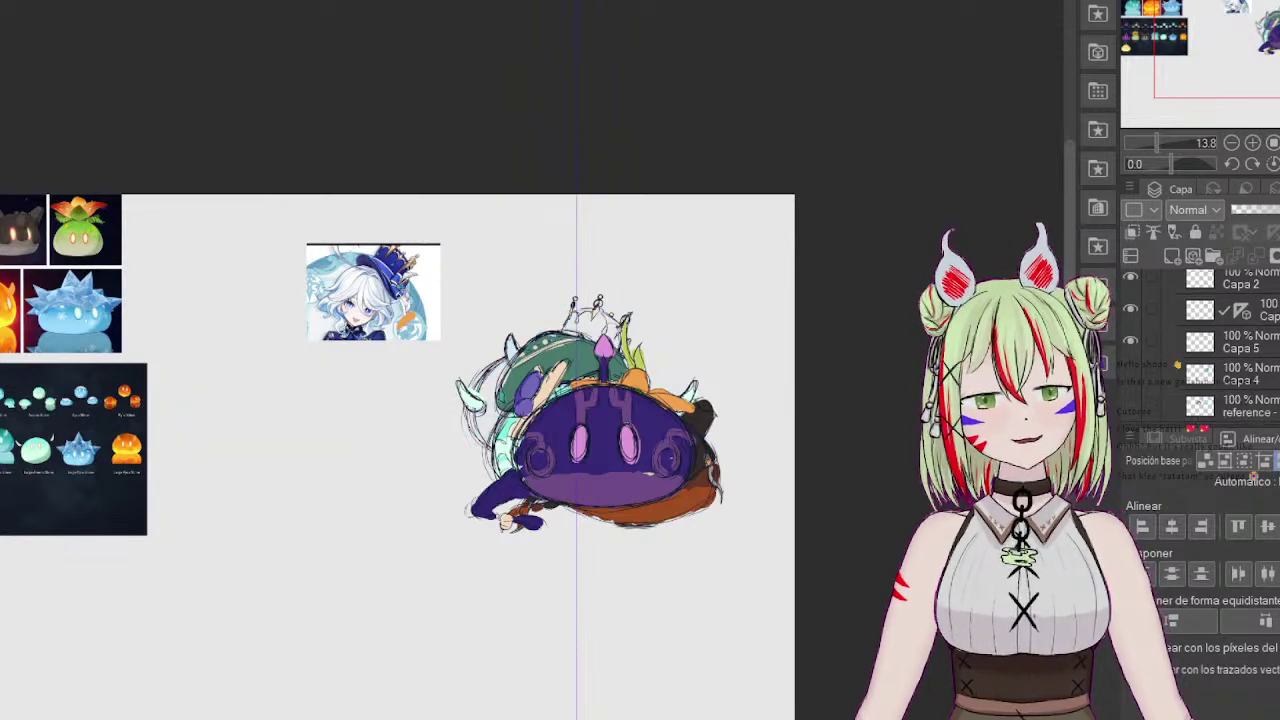
click(1131, 357)
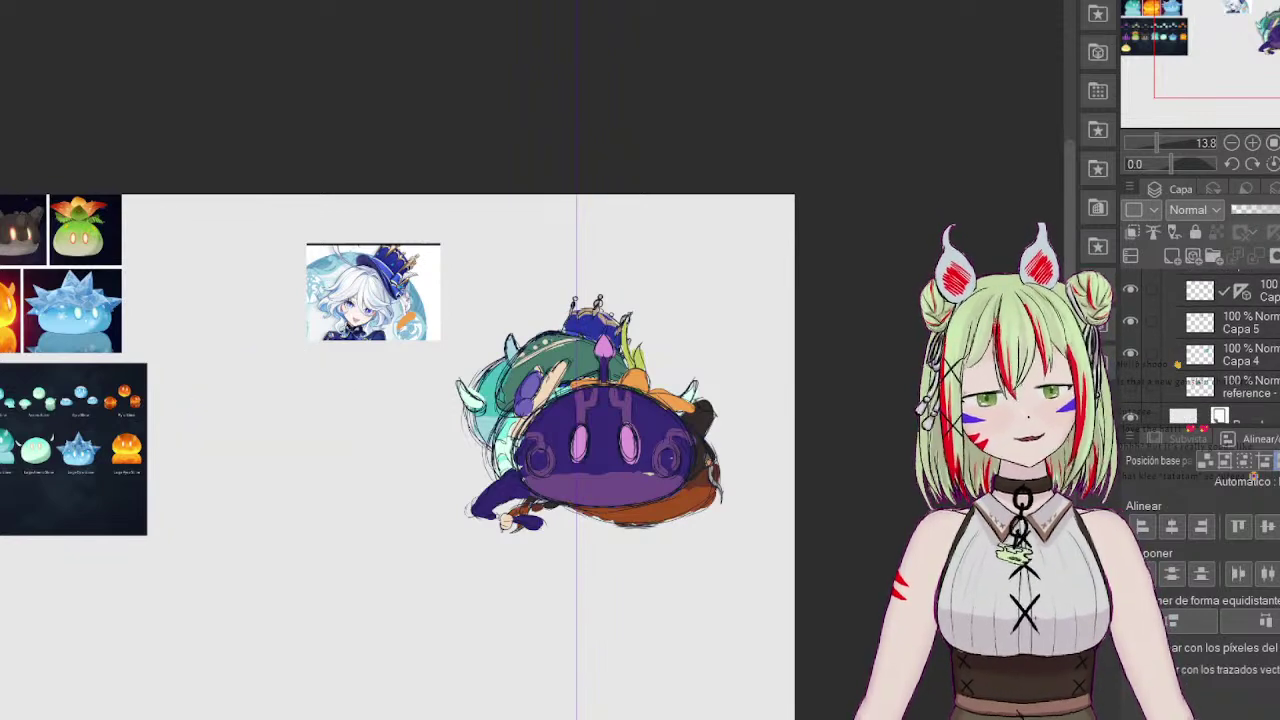
scroll(1233, 362, up, 1)
click(1131, 354)
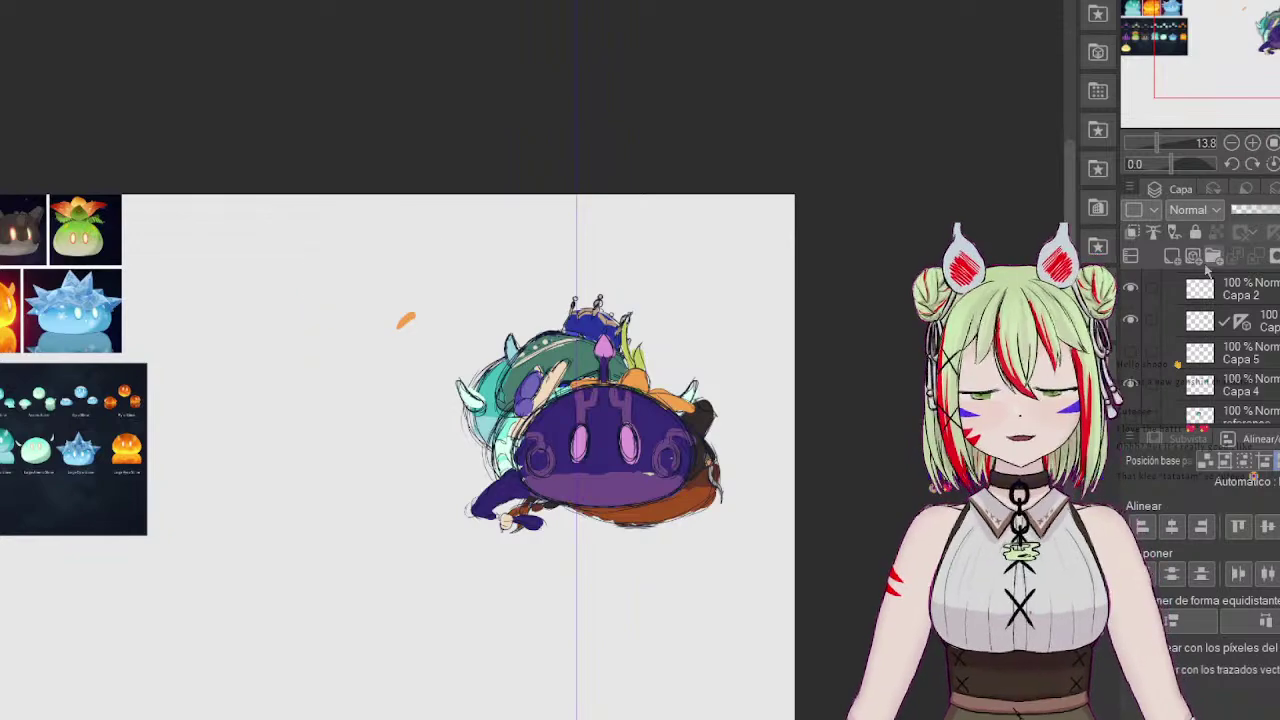
scroll(1210, 330, down, 5)
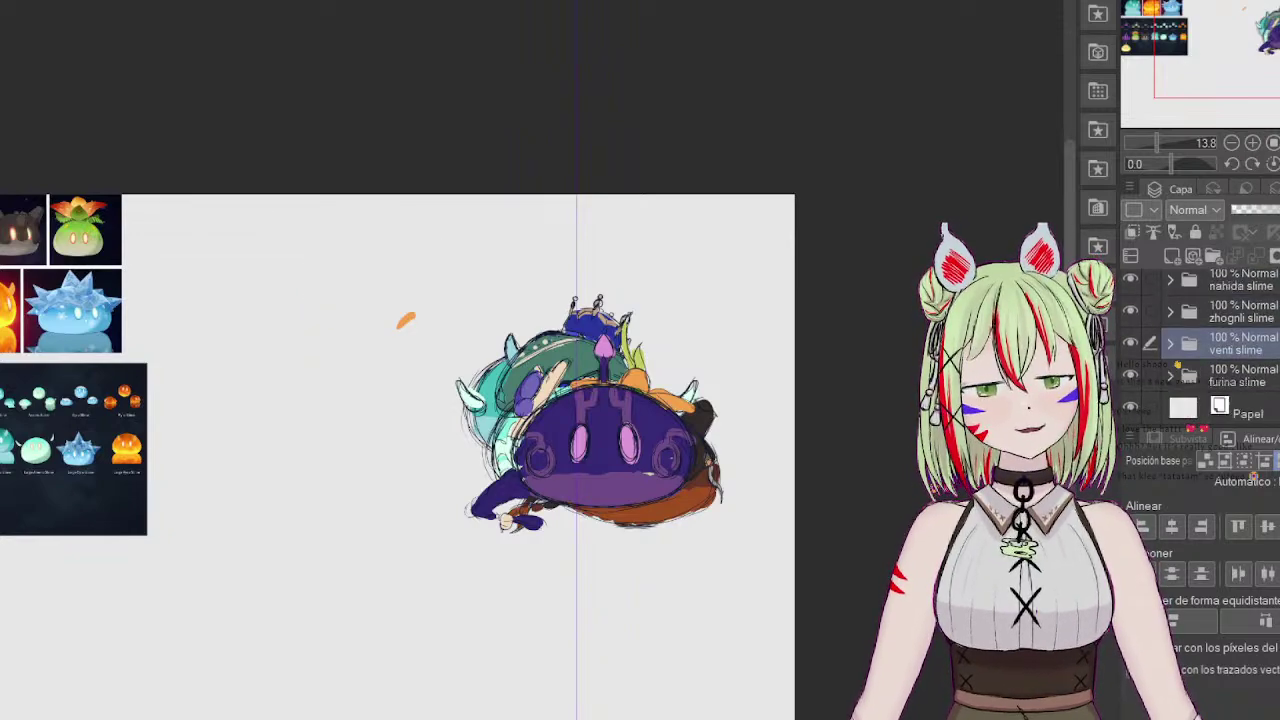
Step: Move the venti slime to the canvas's lower-left area, below the dark slime chart
drag(1268, 53, 1277, 71)
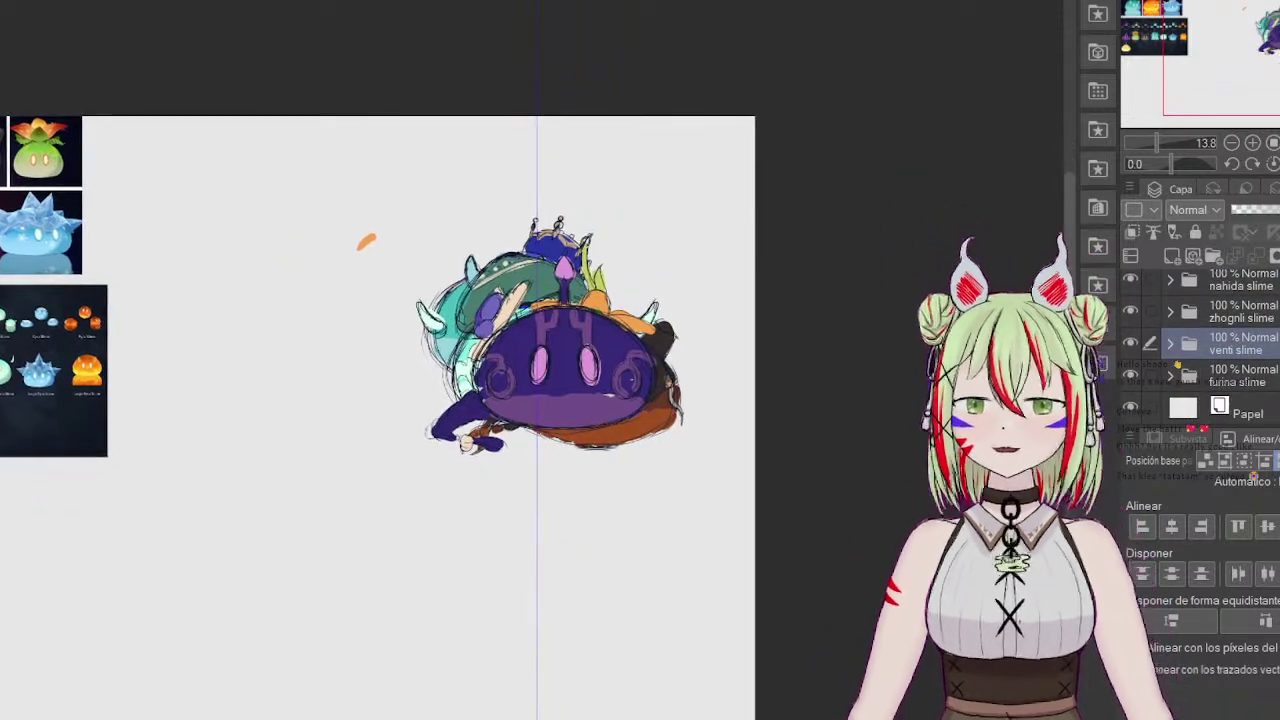
key(ctrl+t)
drag(617, 355, 469, 376)
drag(396, 414, 243, 440)
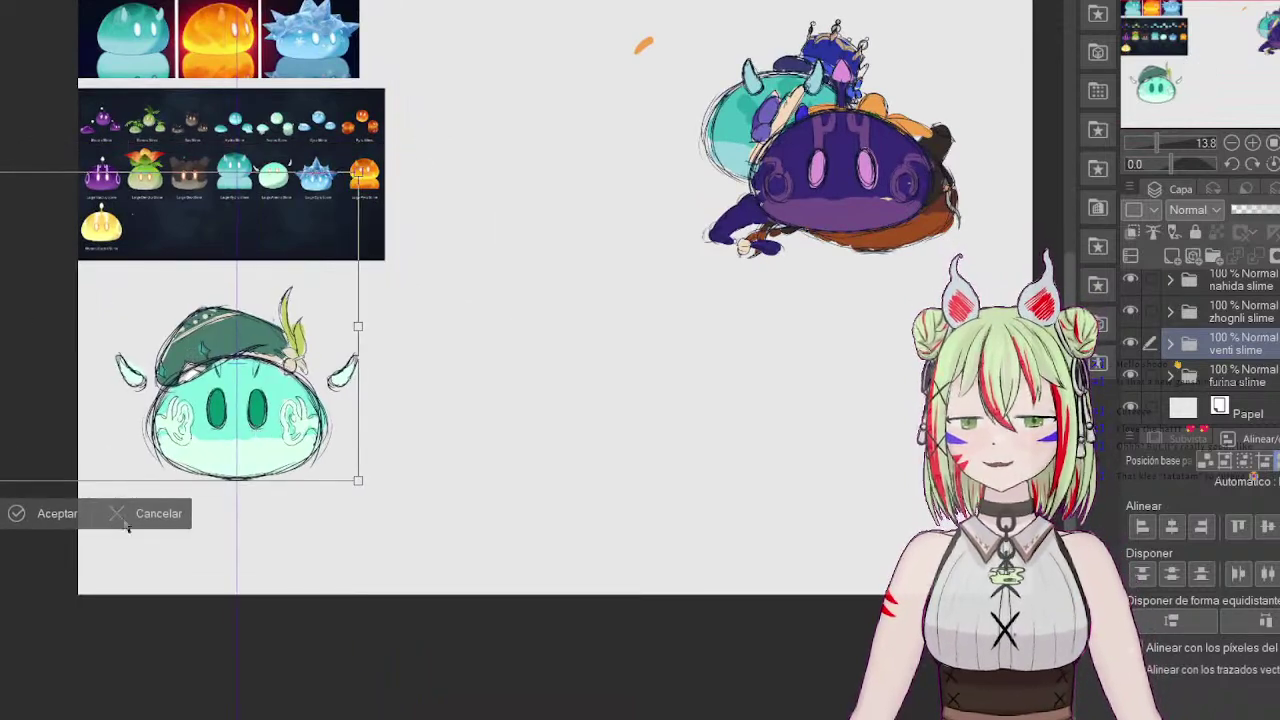
click(57, 513)
Step: Move the furina slime to the canvas's lower-right area, level with the venti slime
click(1245, 375)
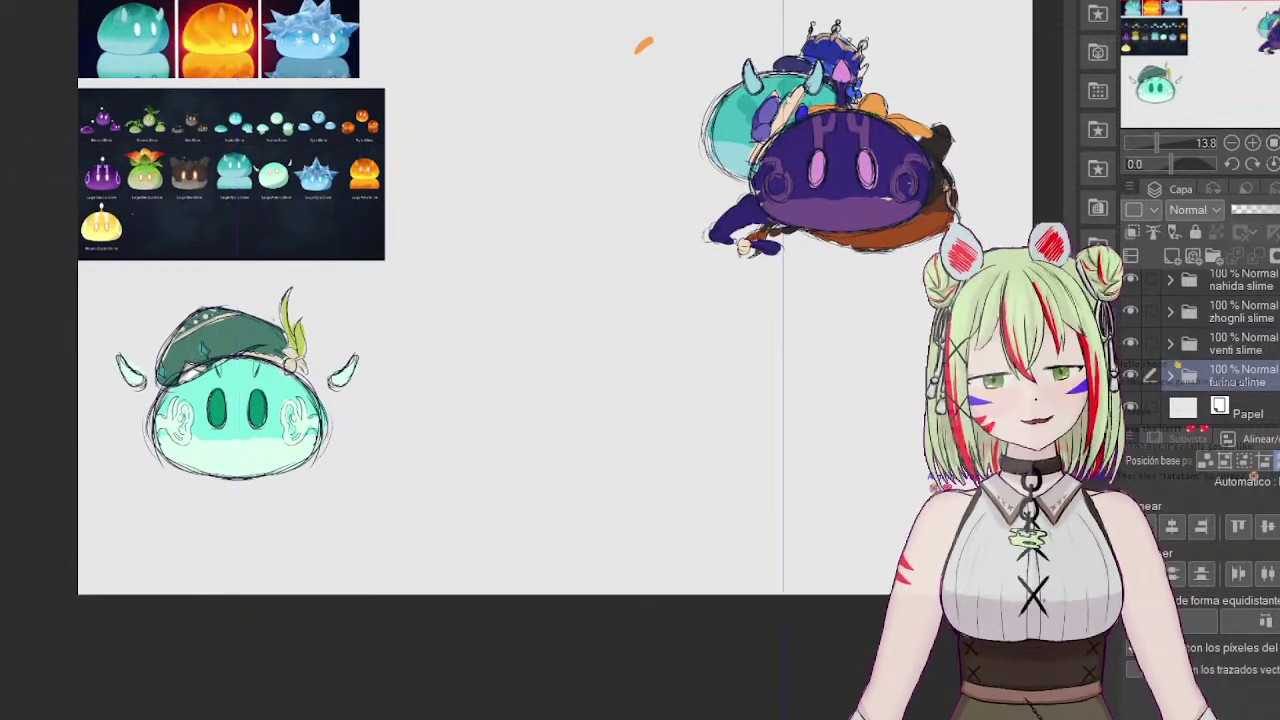
key(ctrl+t)
drag(812, 192, 1001, 469)
drag(666, 369, 634, 370)
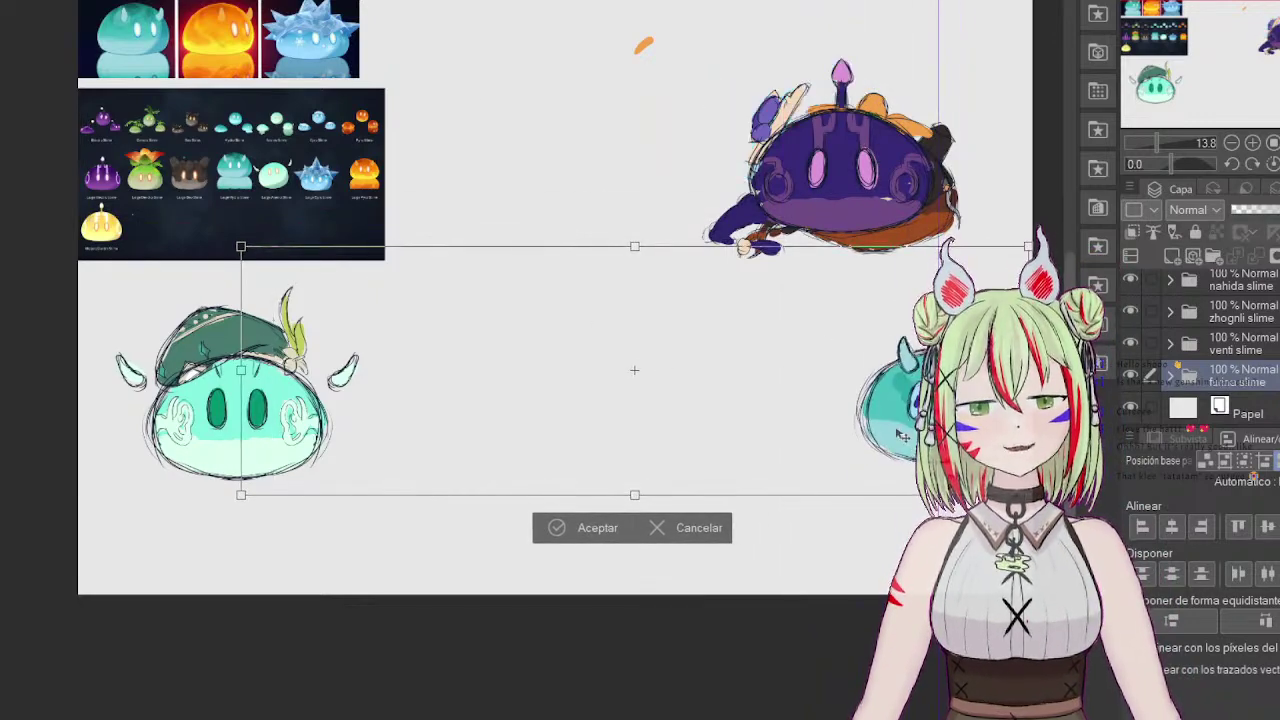
click(595, 528)
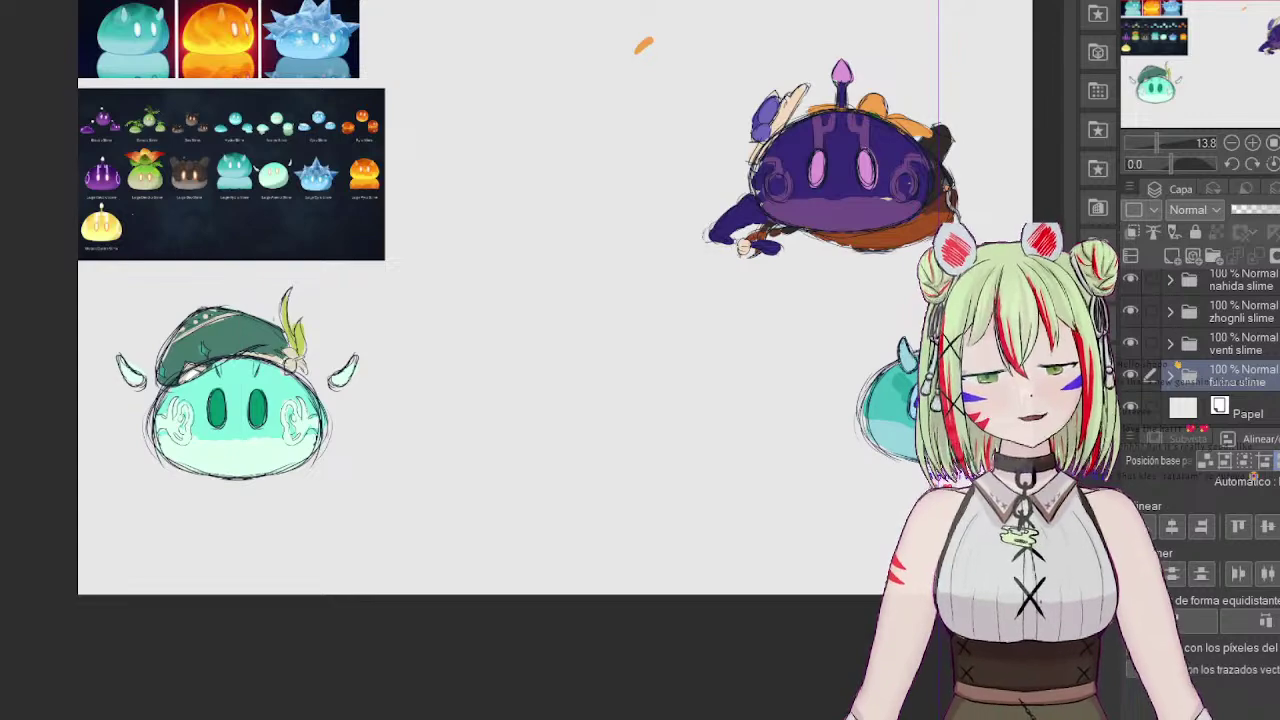
Step: Move the zhognli slime to the canvas's lower area, just right of the venti slime
scroll(1235, 345, up, 1)
click(1240, 336)
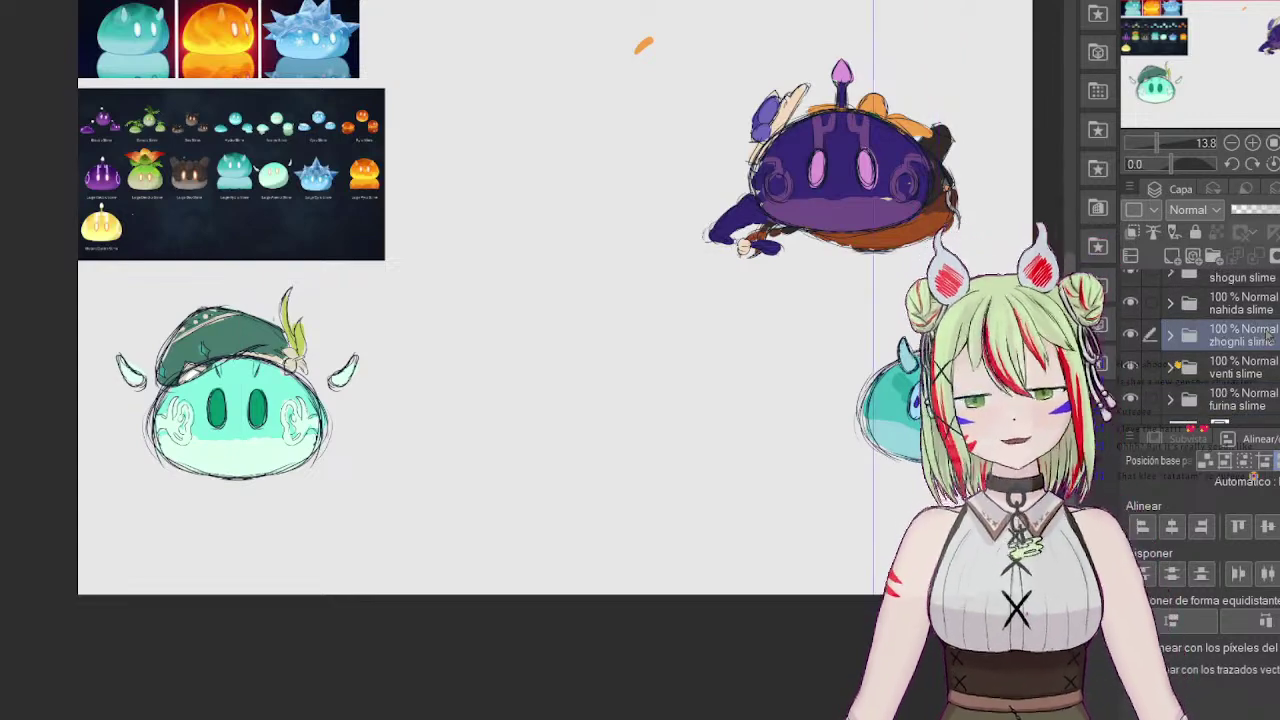
key(ctrl+t)
drag(845, 212, 478, 415)
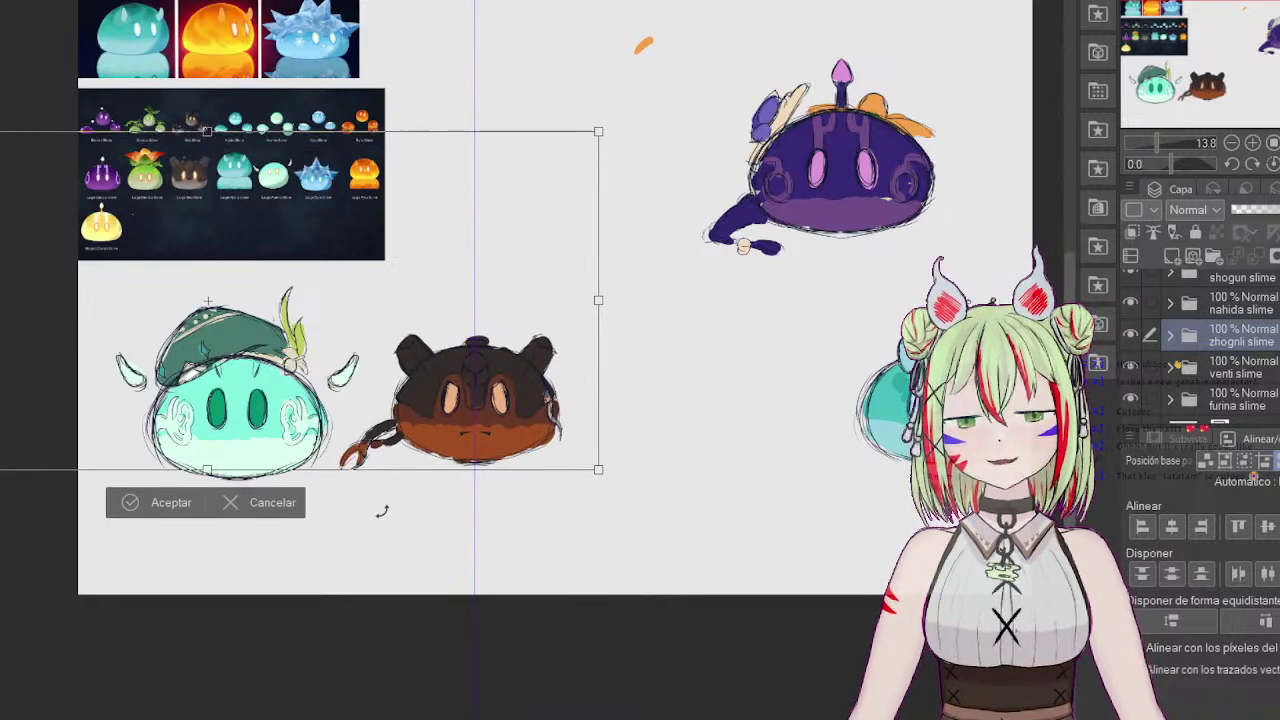
click(171, 508)
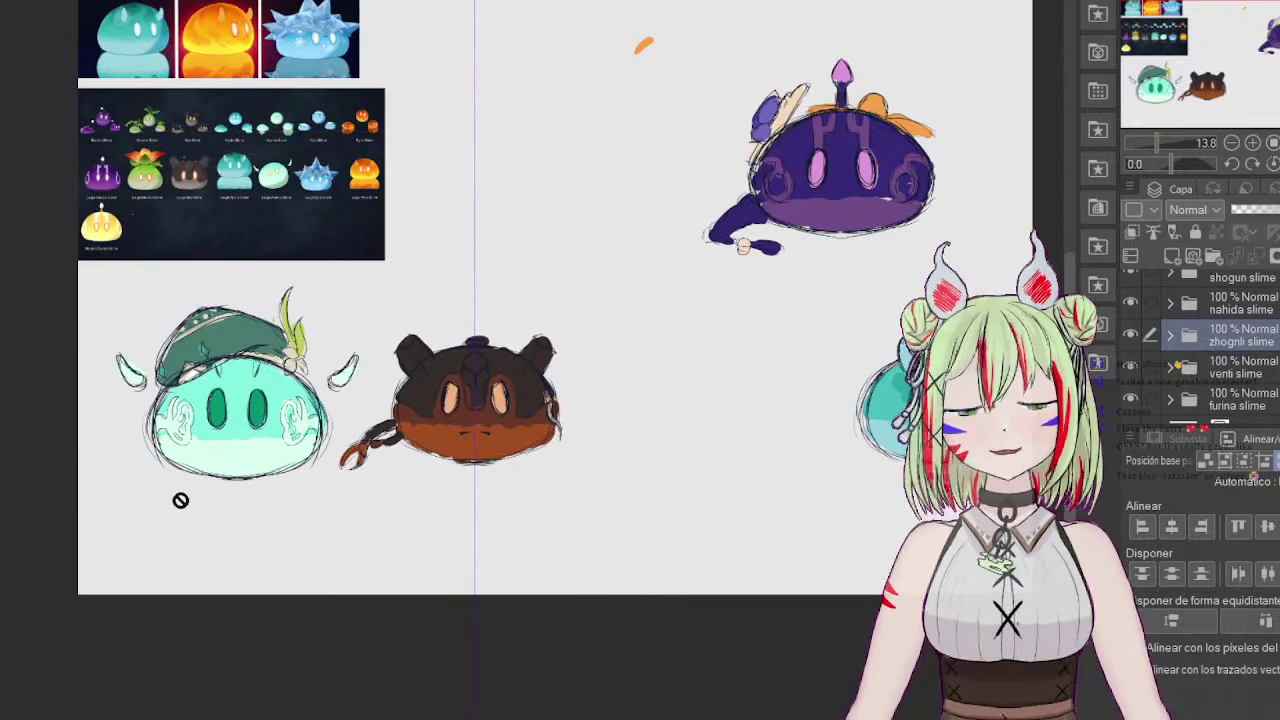
Step: Move the nahida slime to the canvas's lower area, just left of the furina slime
scroll(1205, 340, up, 1)
click(1215, 335)
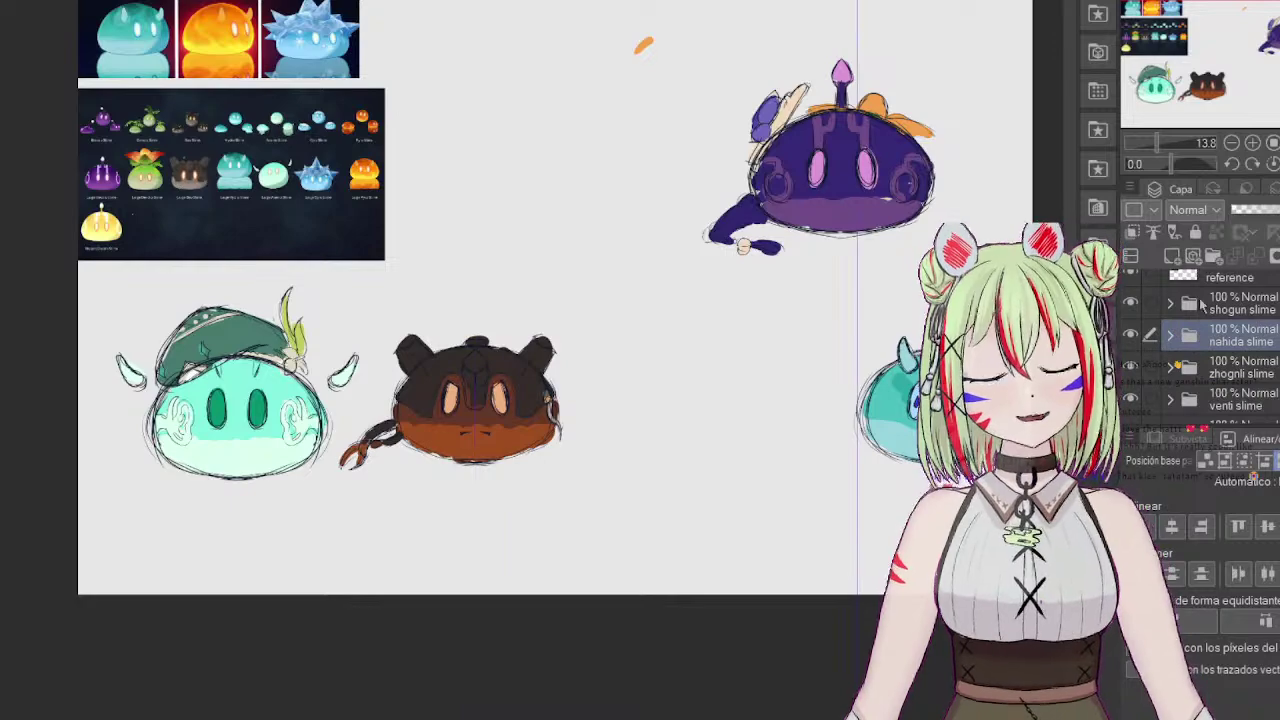
key(ctrl+t)
drag(884, 165, 808, 410)
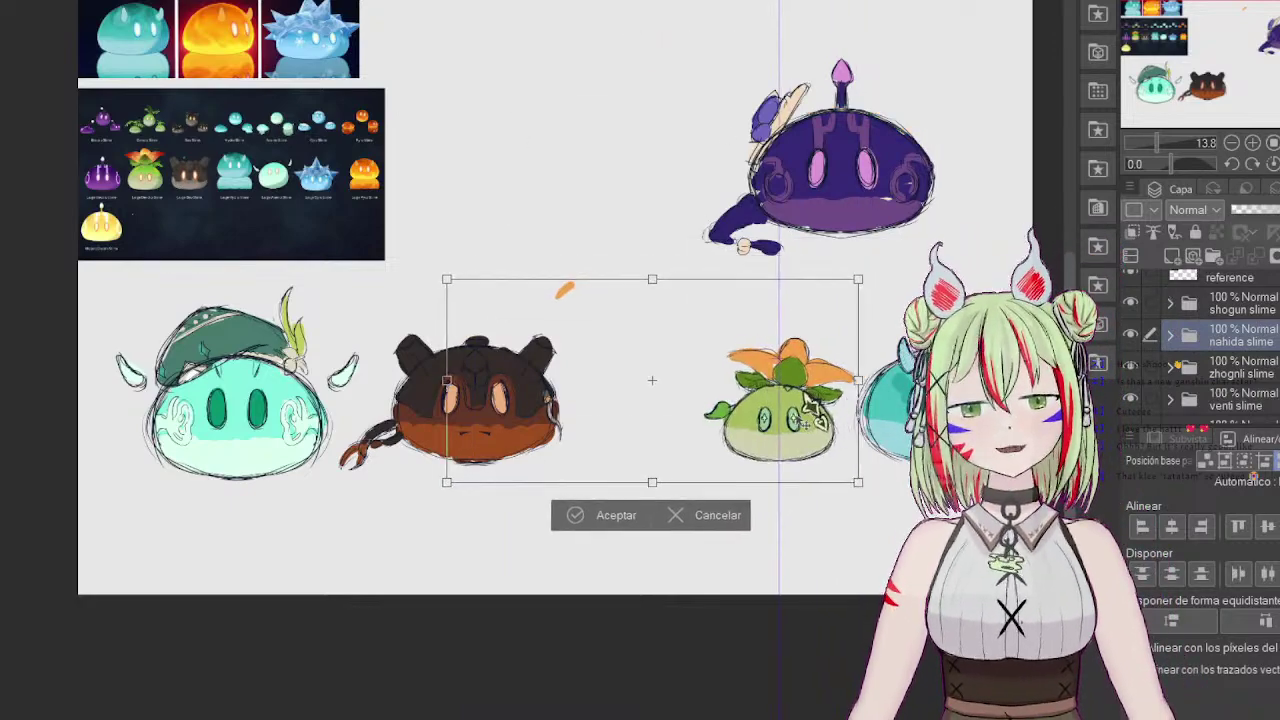
click(598, 515)
Step: Move the shogun slime down between the zhognli and nahida slimes, slightly lower than the rest of the row
key(alt+bracketright)
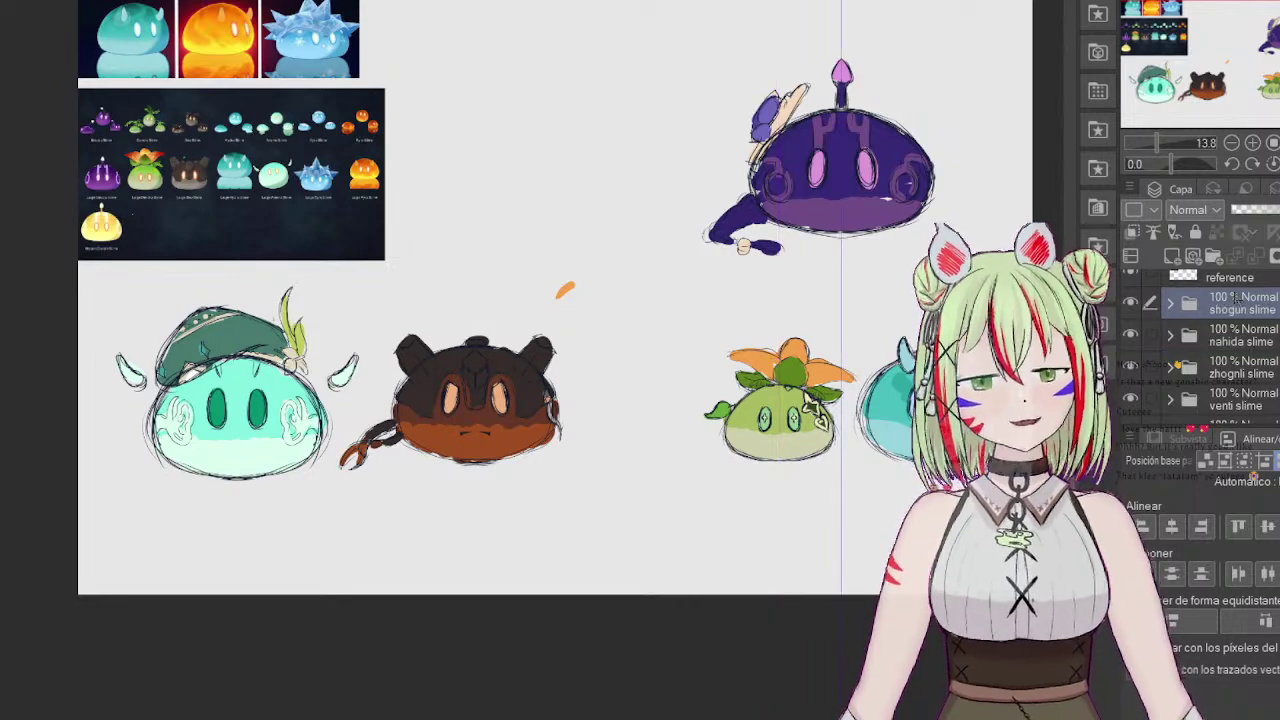
key(ctrl+t)
drag(684, 274, 678, 503)
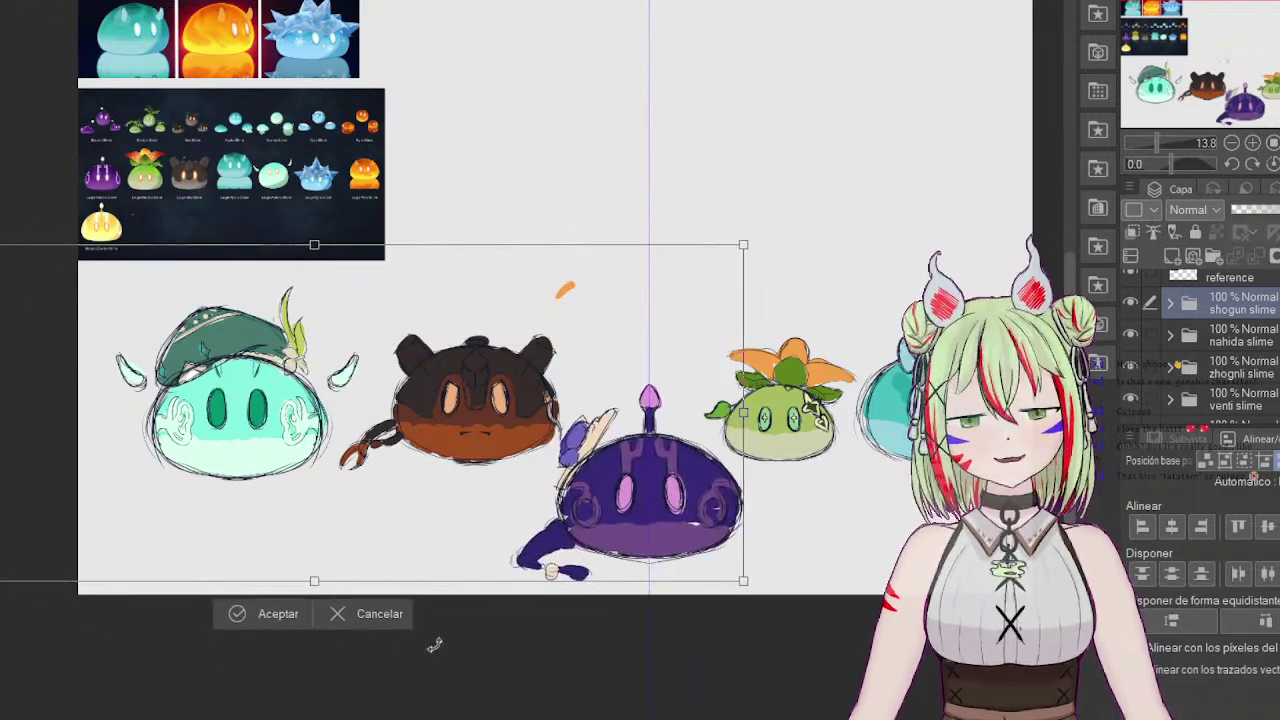
click(258, 618)
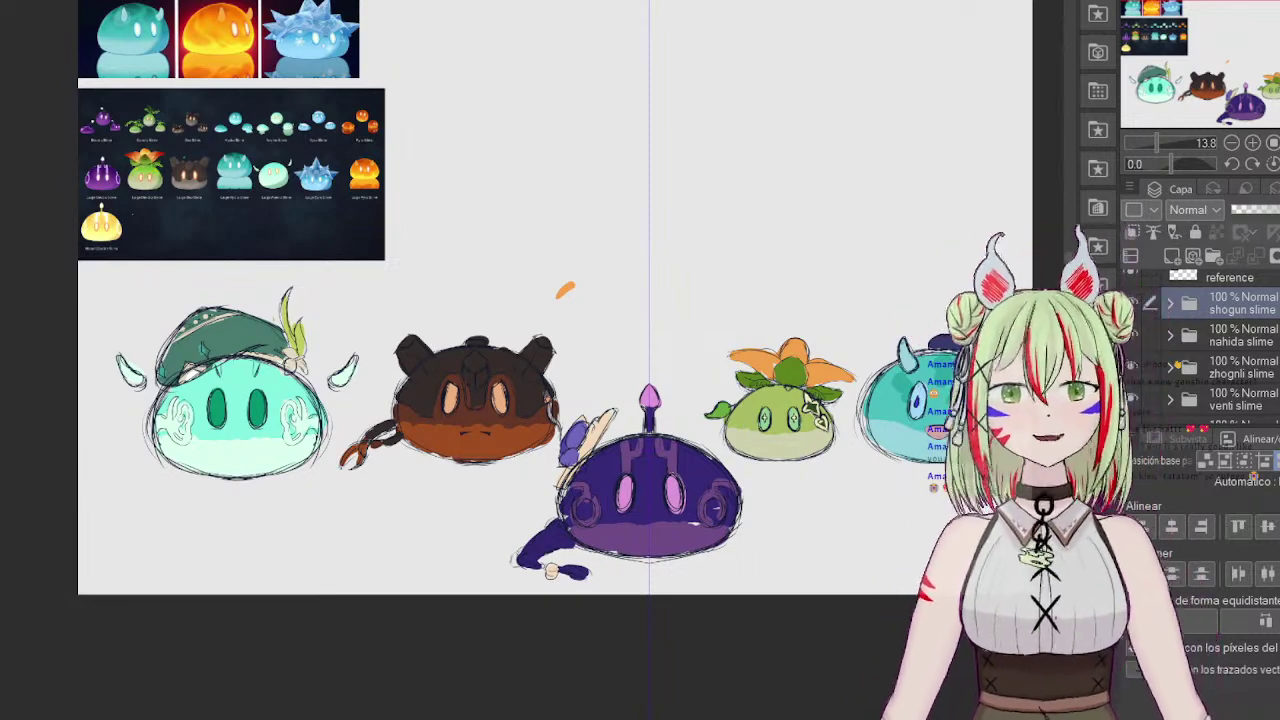
Step: Add a new raster layer directly above the reference layer and keep it as the active layer
scroll(1220, 345, up, 1)
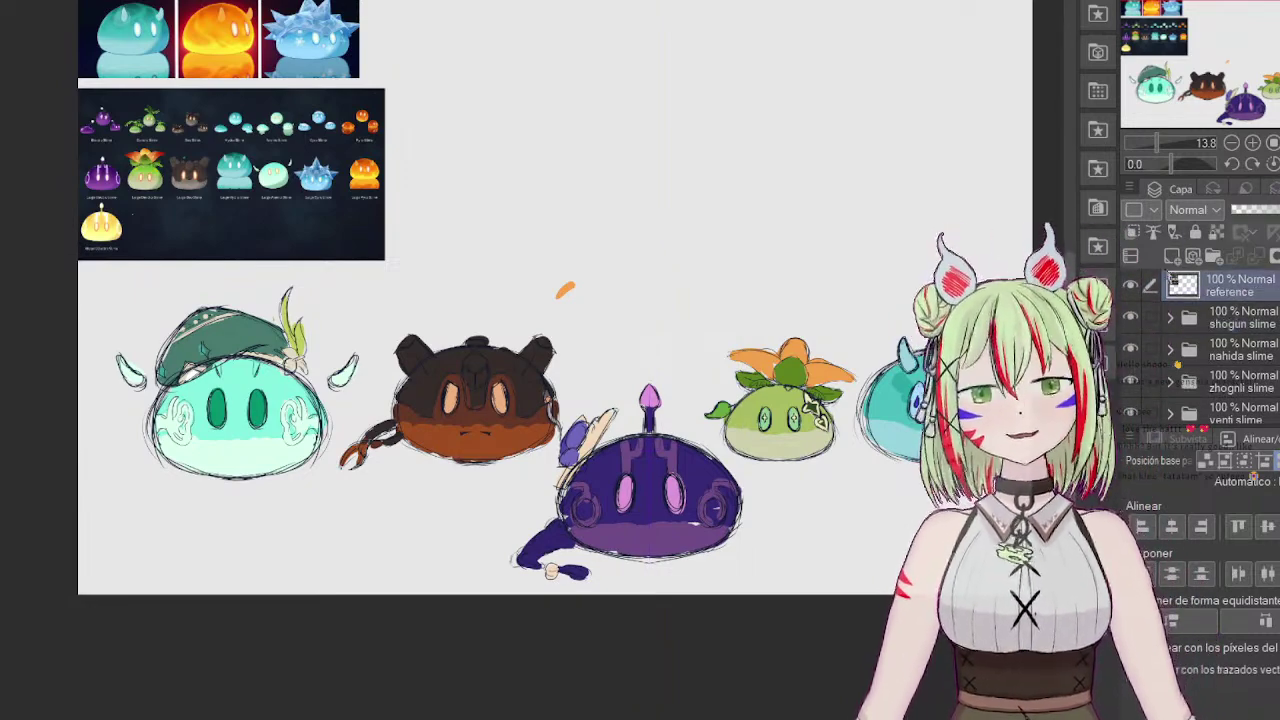
click(1172, 256)
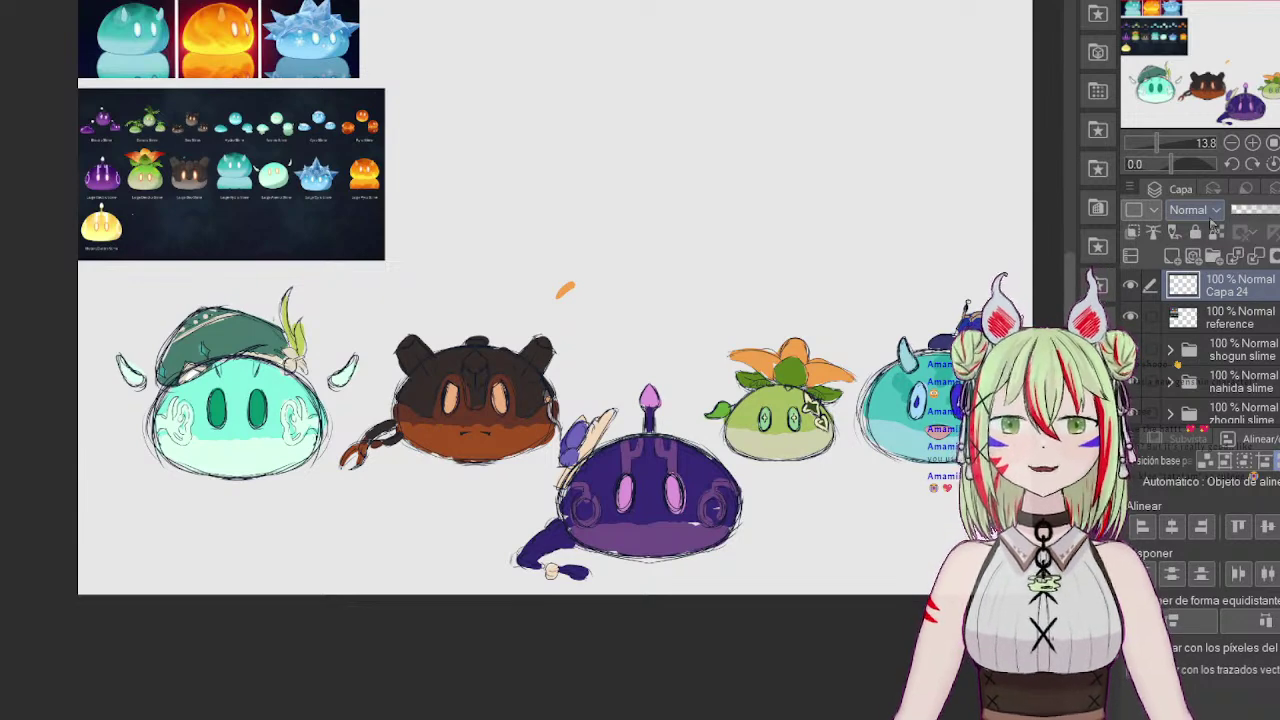
click(1220, 320)
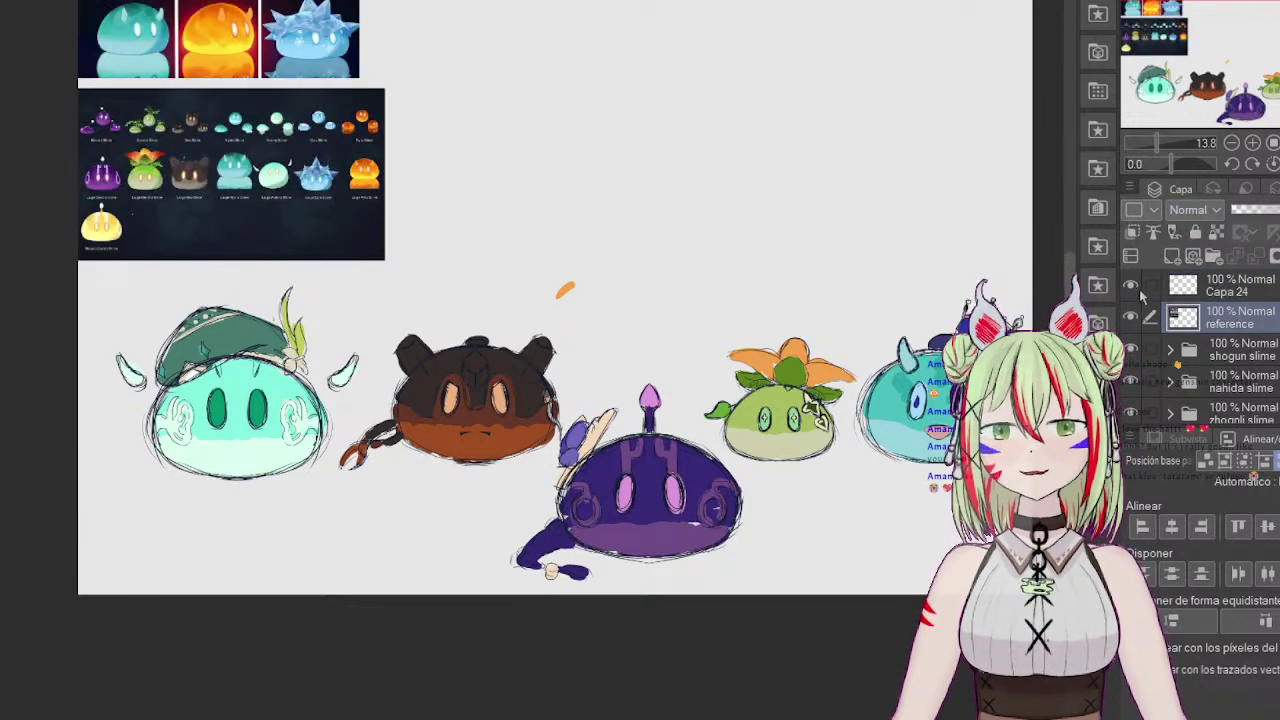
click(1244, 286)
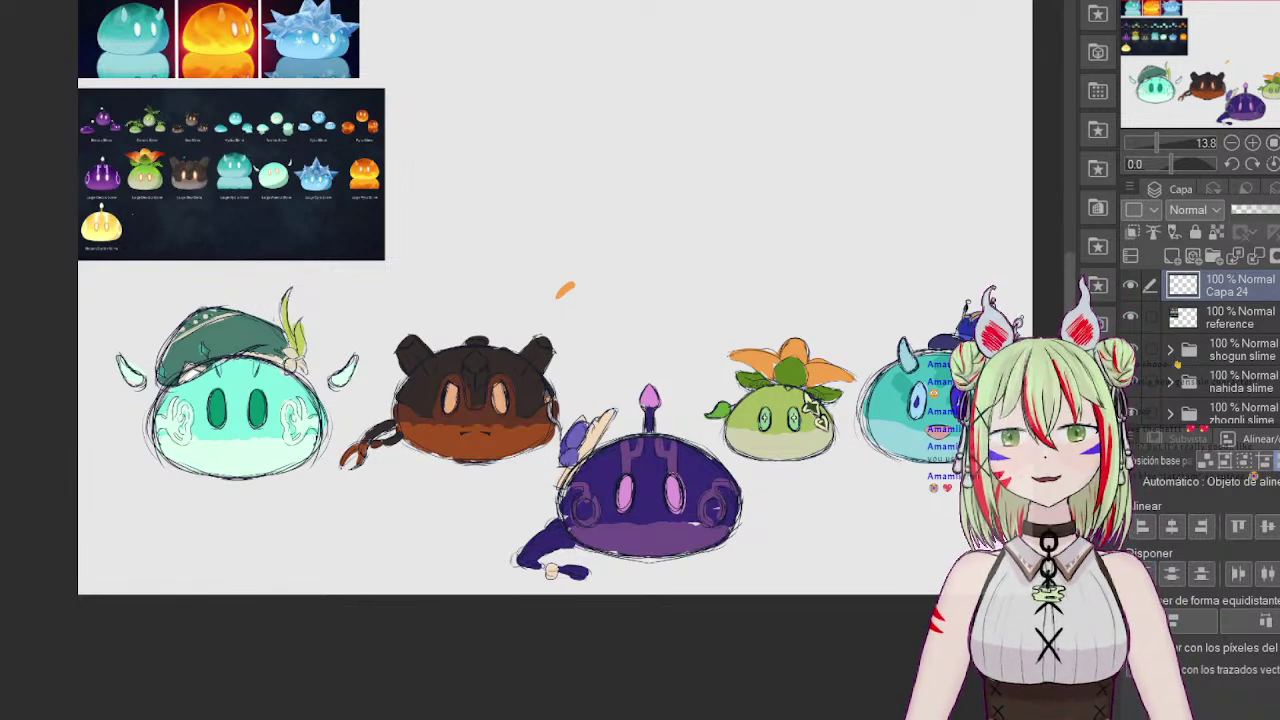
Step: Hide the furina, zhognli, nahida and shogun slime folders, leaving the venti slime and the reference charts shown
scroll(1203, 376, down, 5)
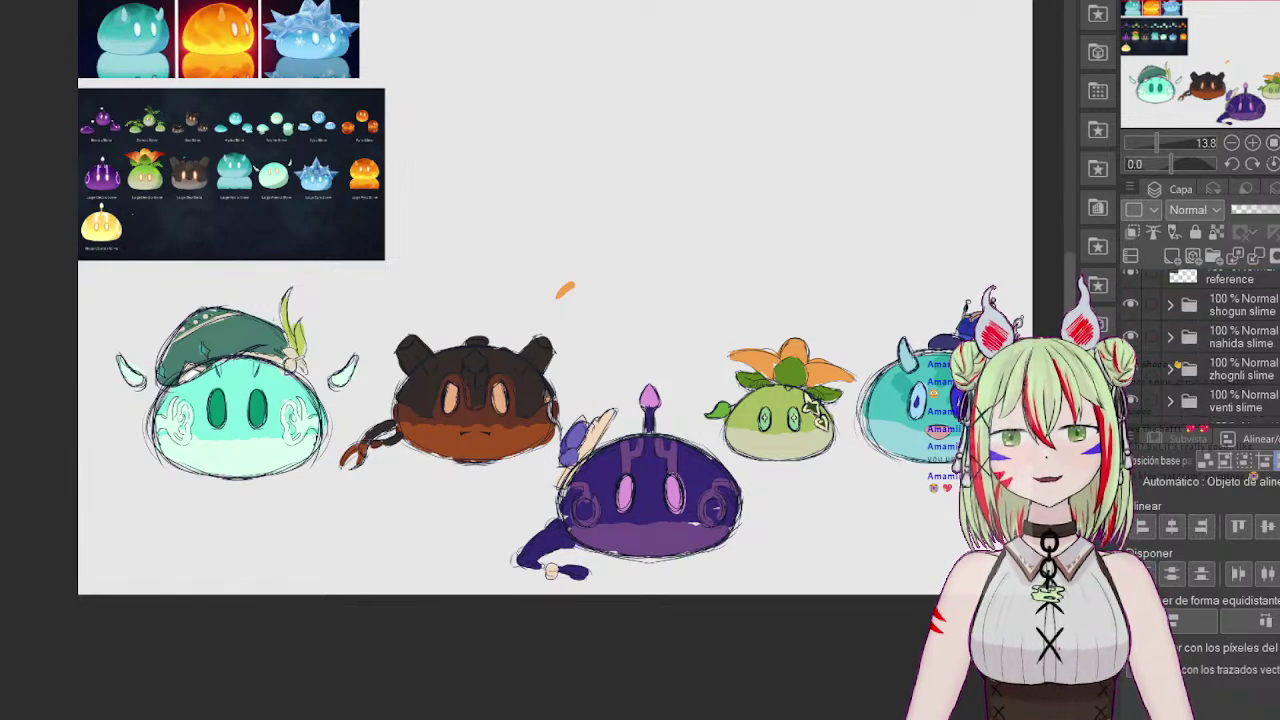
click(1131, 375)
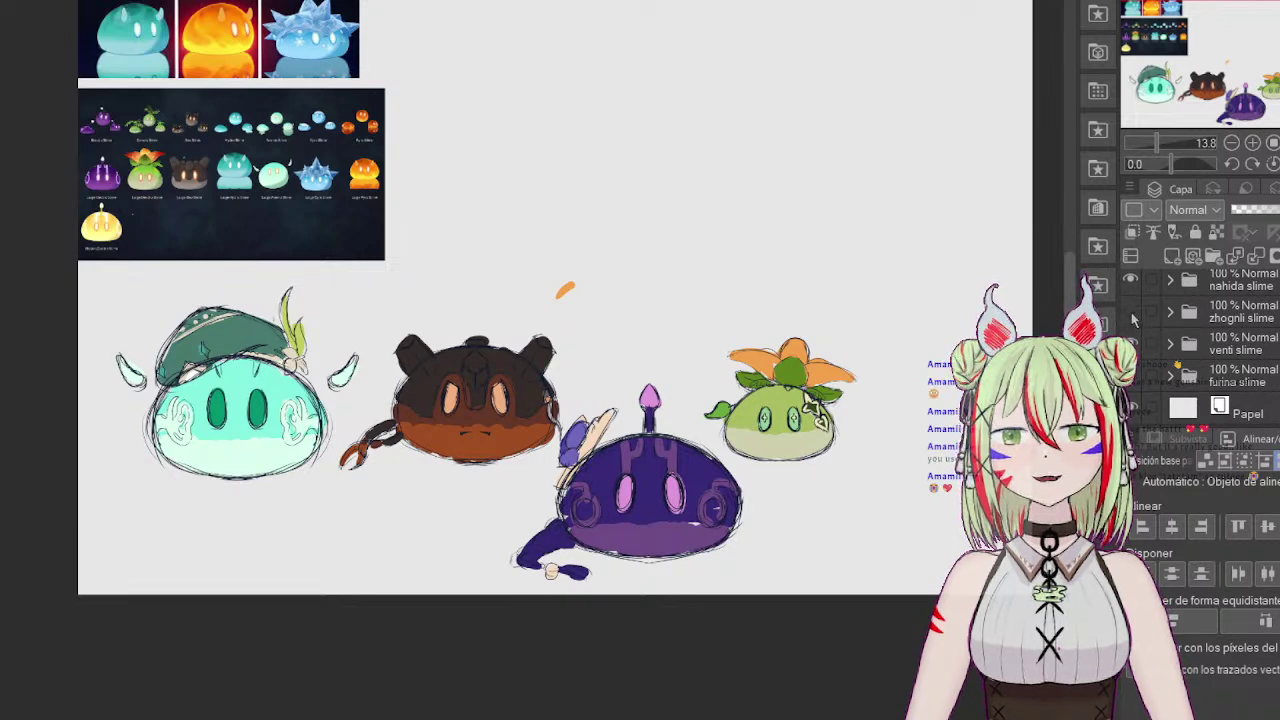
click(1131, 312)
click(1131, 280)
scroll(1220, 340, up, 2)
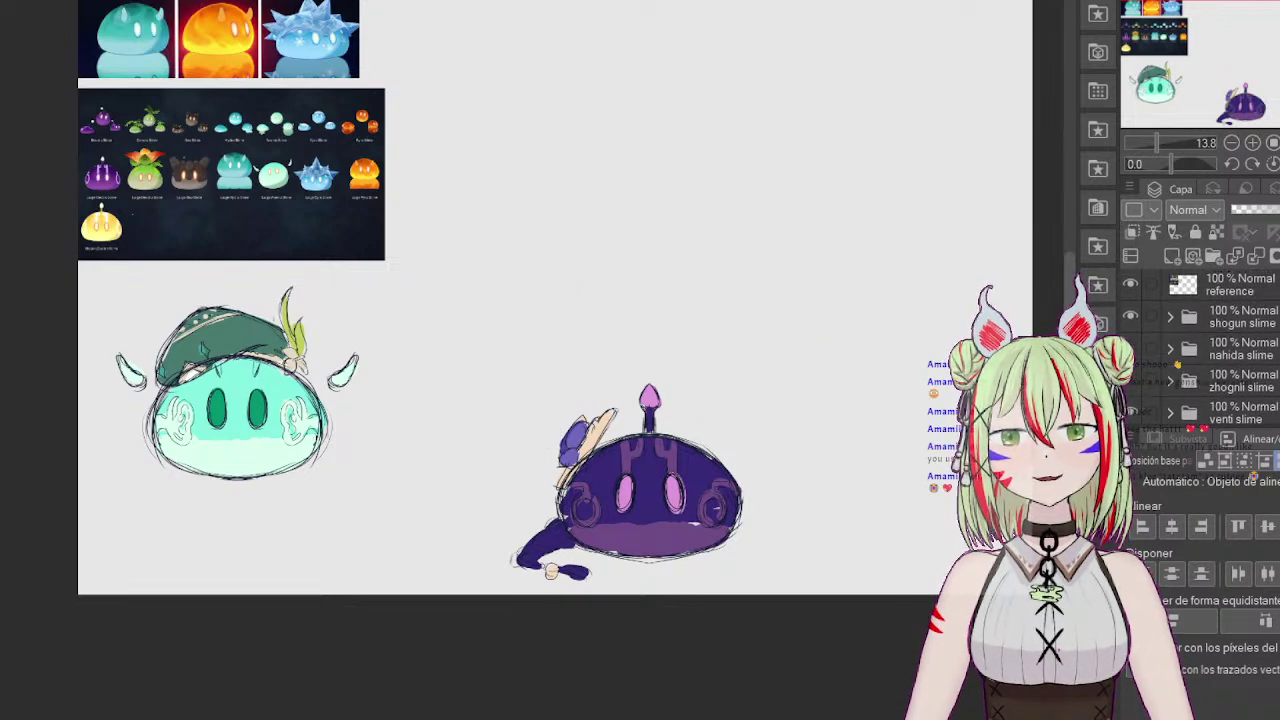
click(1131, 316)
scroll(1220, 345, down, 1)
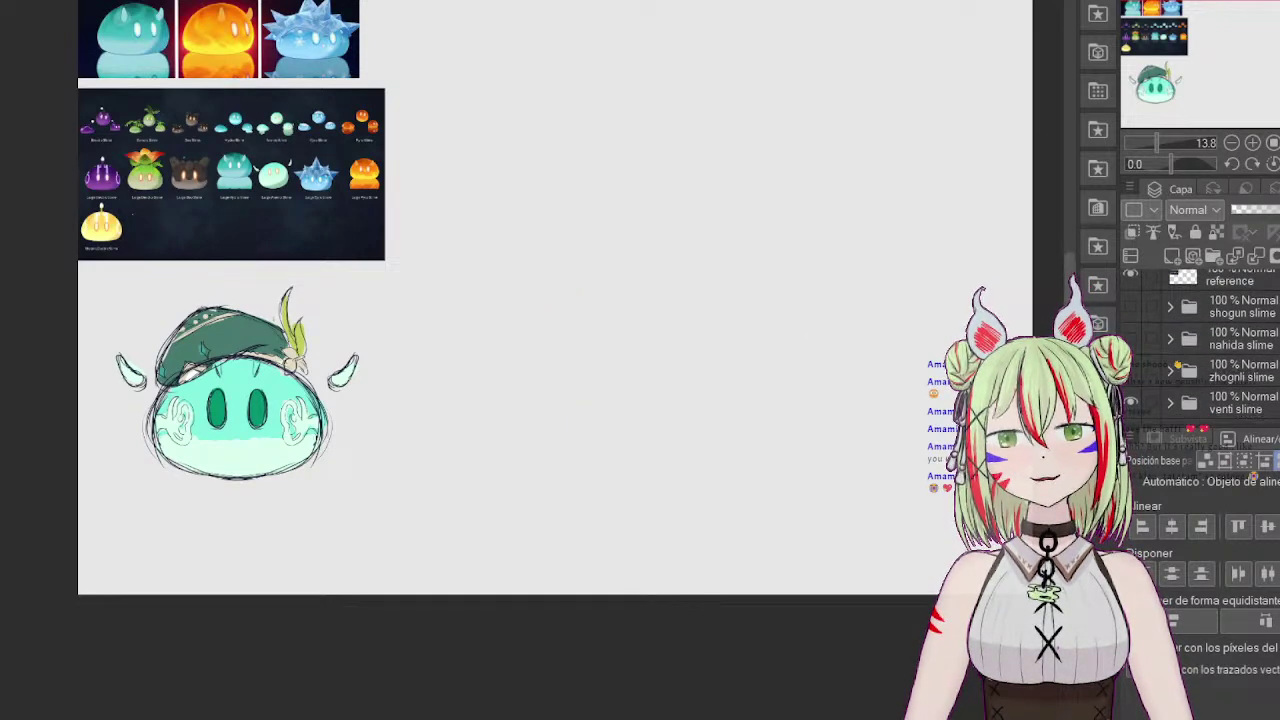
Step: Enlarge the venti slime slightly and move it to the empty canvas area right of the slime reference charts
click(1272, 410)
key(ctrl+t)
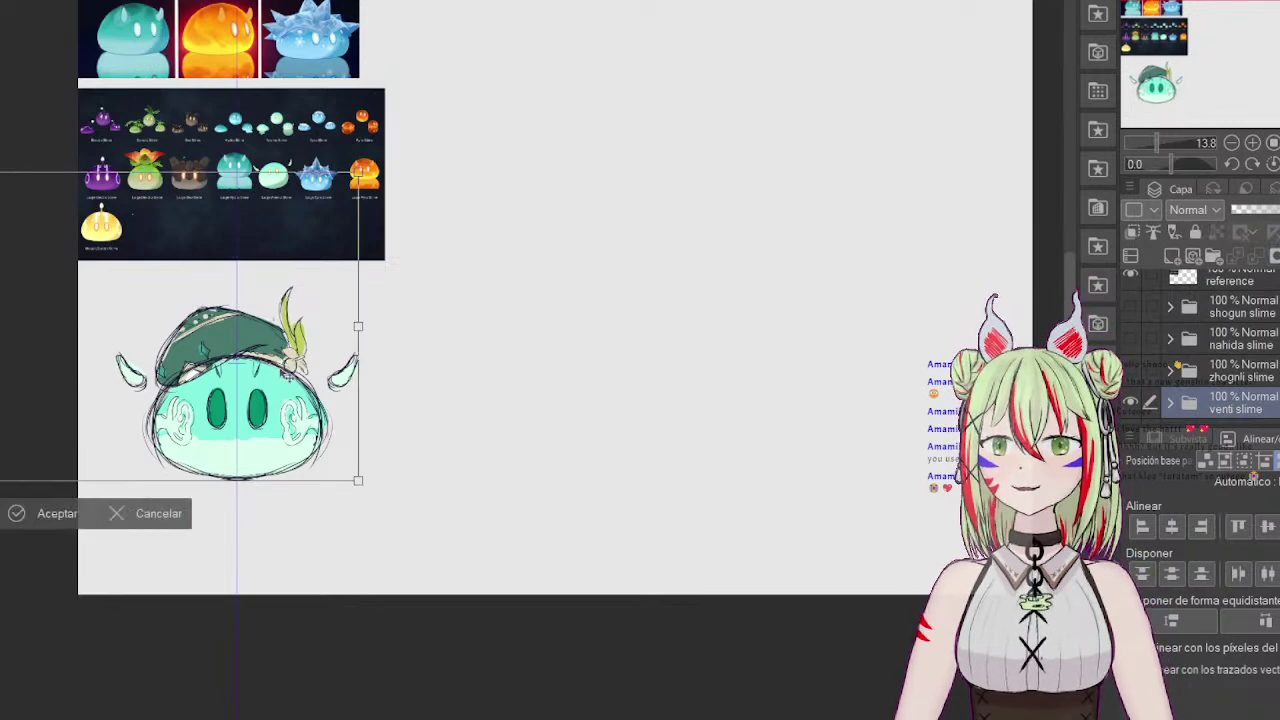
drag(362, 350, 962, 198)
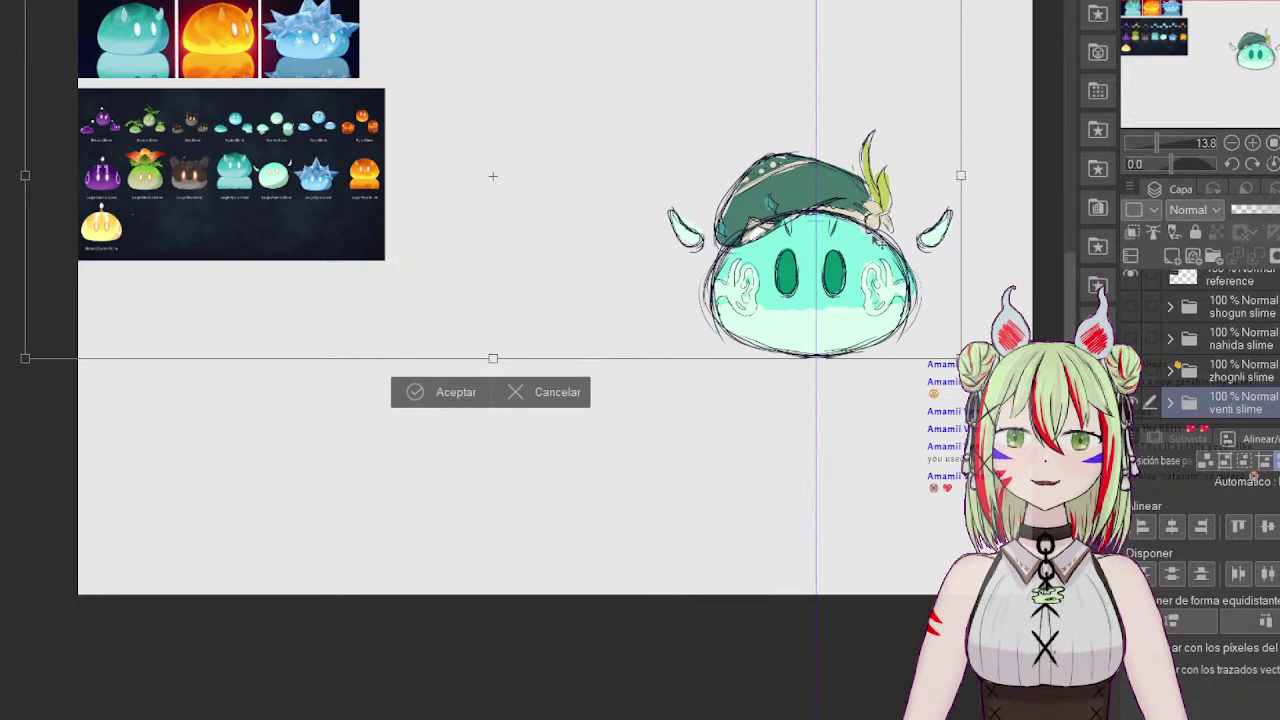
drag(858, 265, 725, 257)
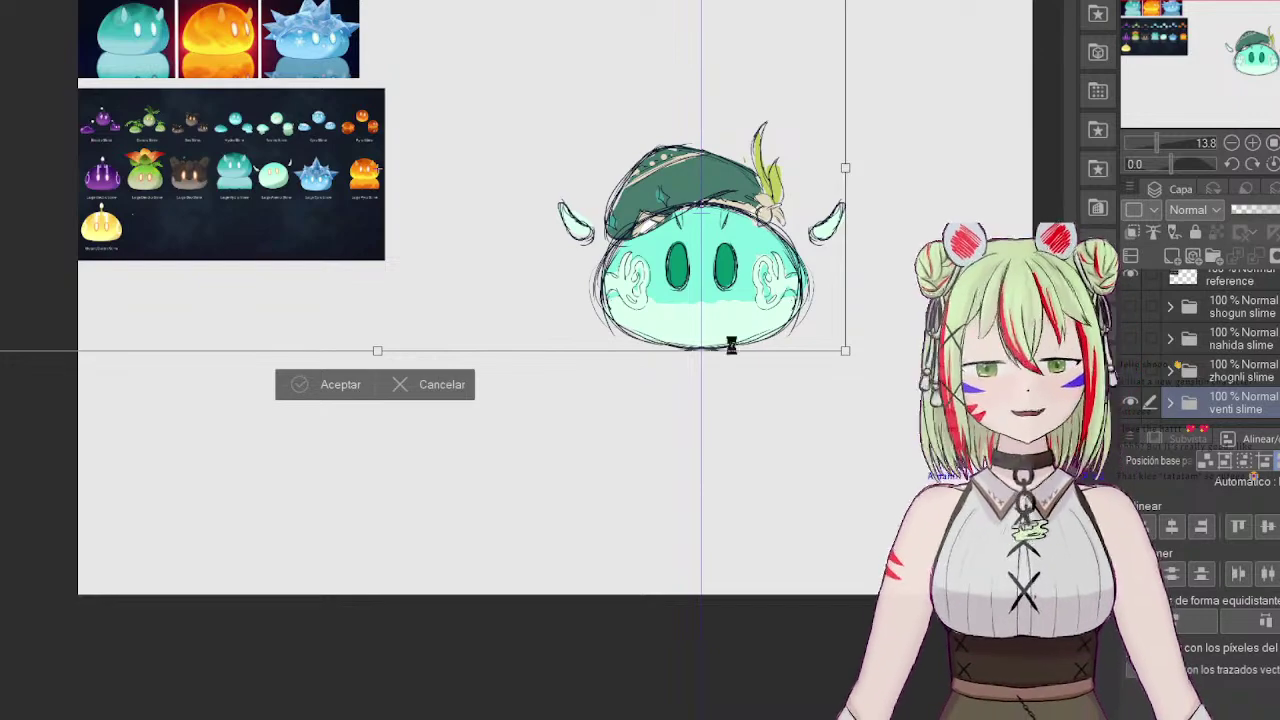
click(314, 388)
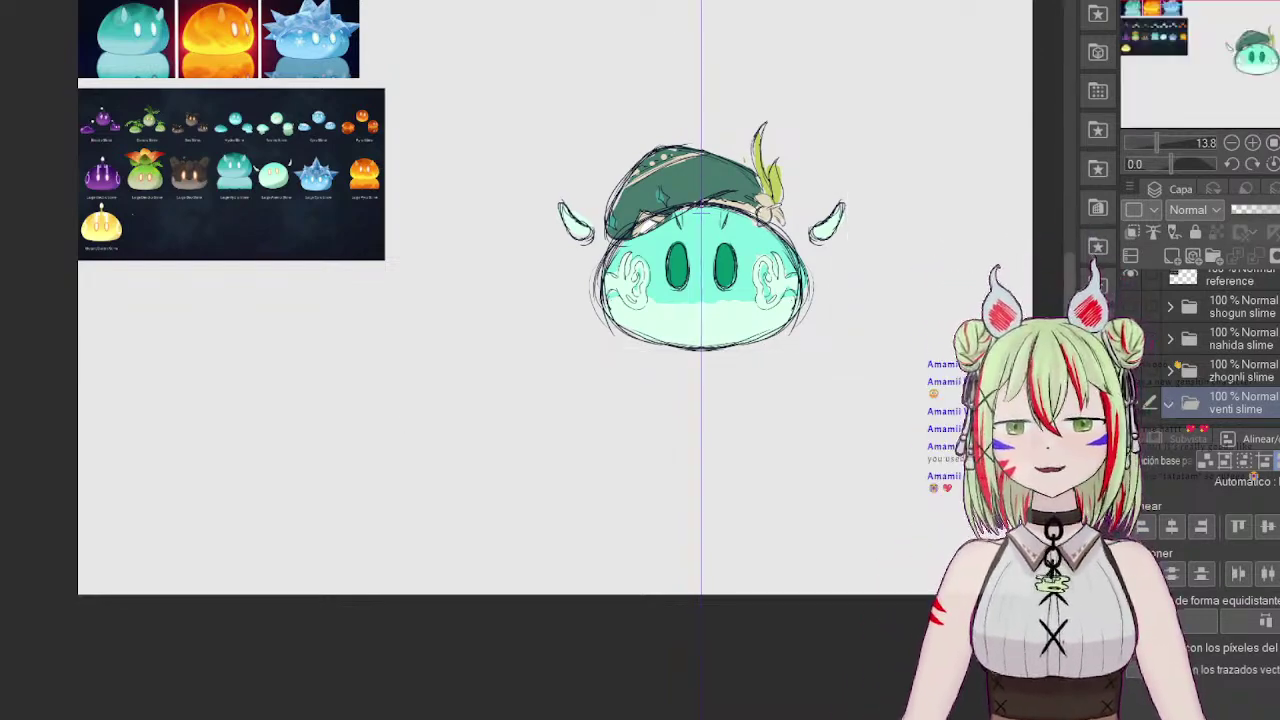
scroll(1214, 385, down, 4)
click(1214, 385)
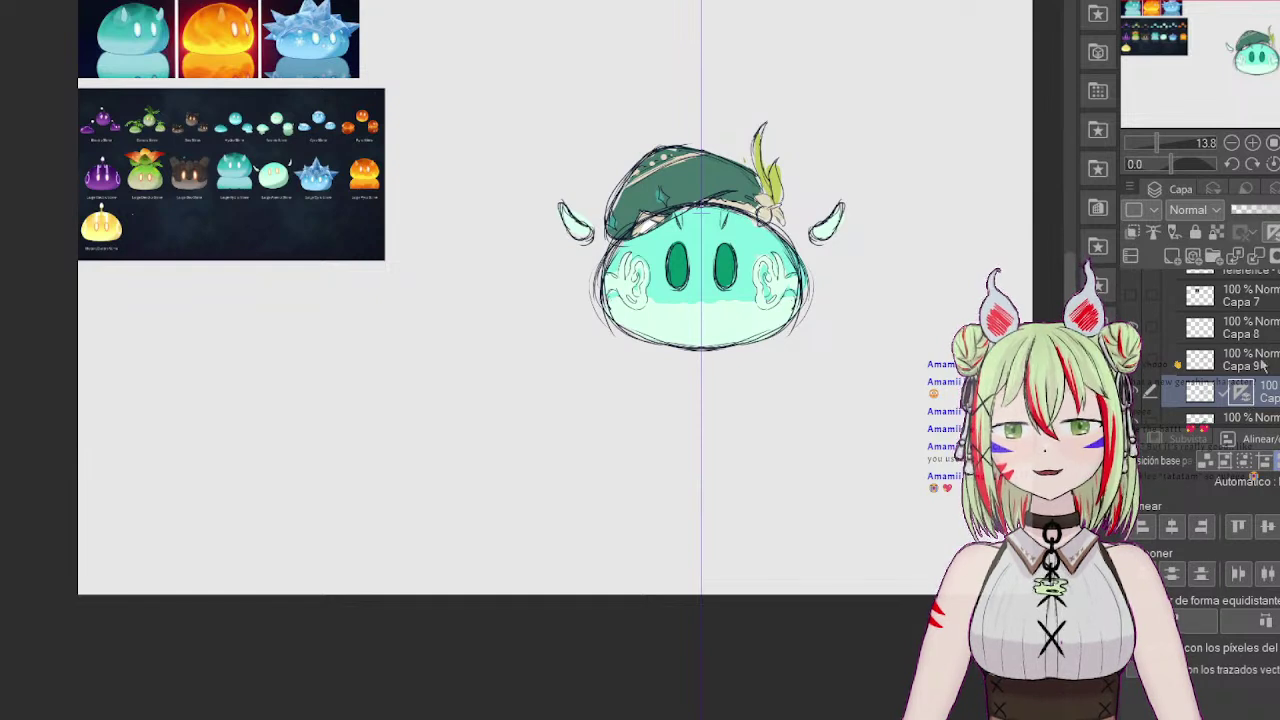
scroll(1262, 368, up, 5)
scroll(1230, 350, down, 2)
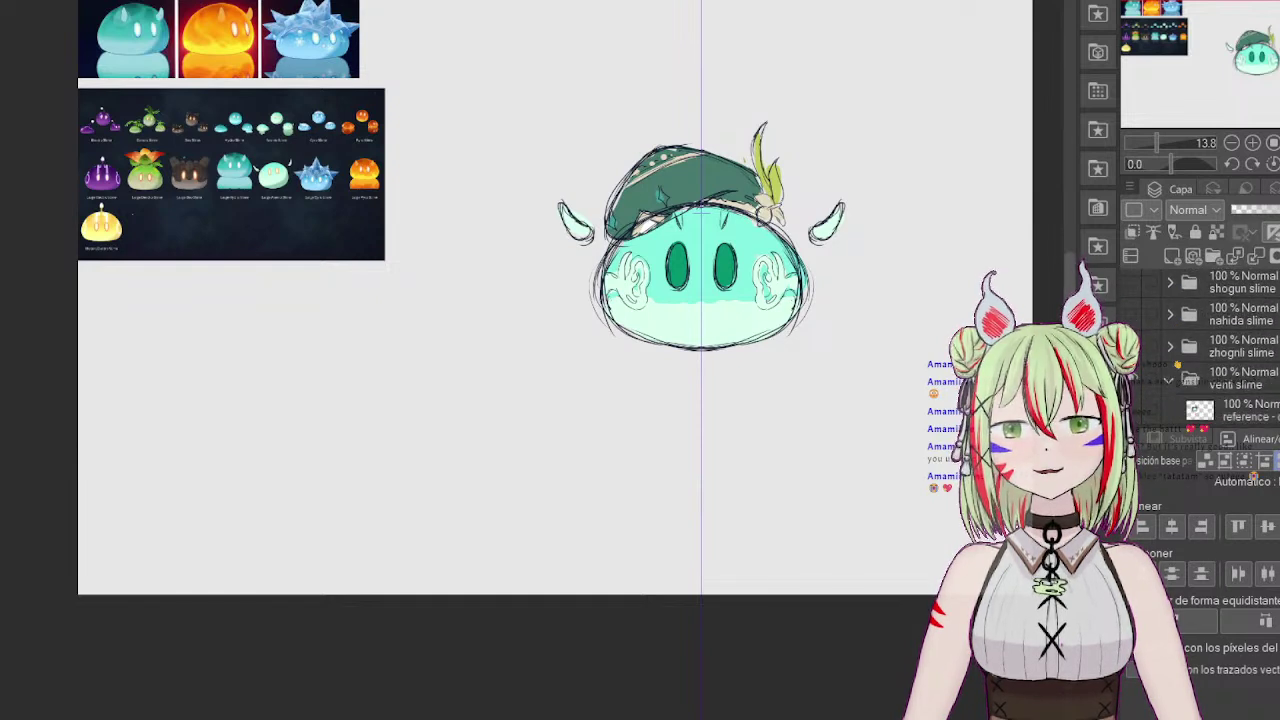
scroll(1262, 330, up, 2)
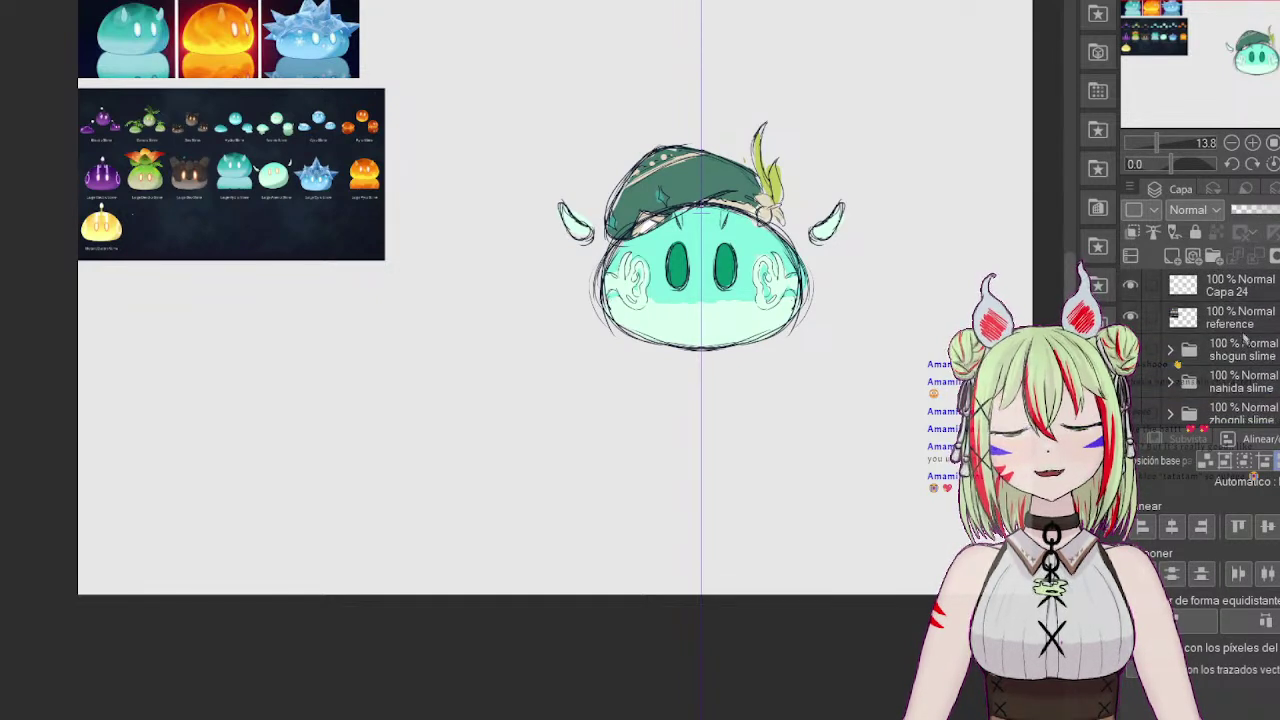
click(1262, 297)
click(1262, 322)
click(1260, 350)
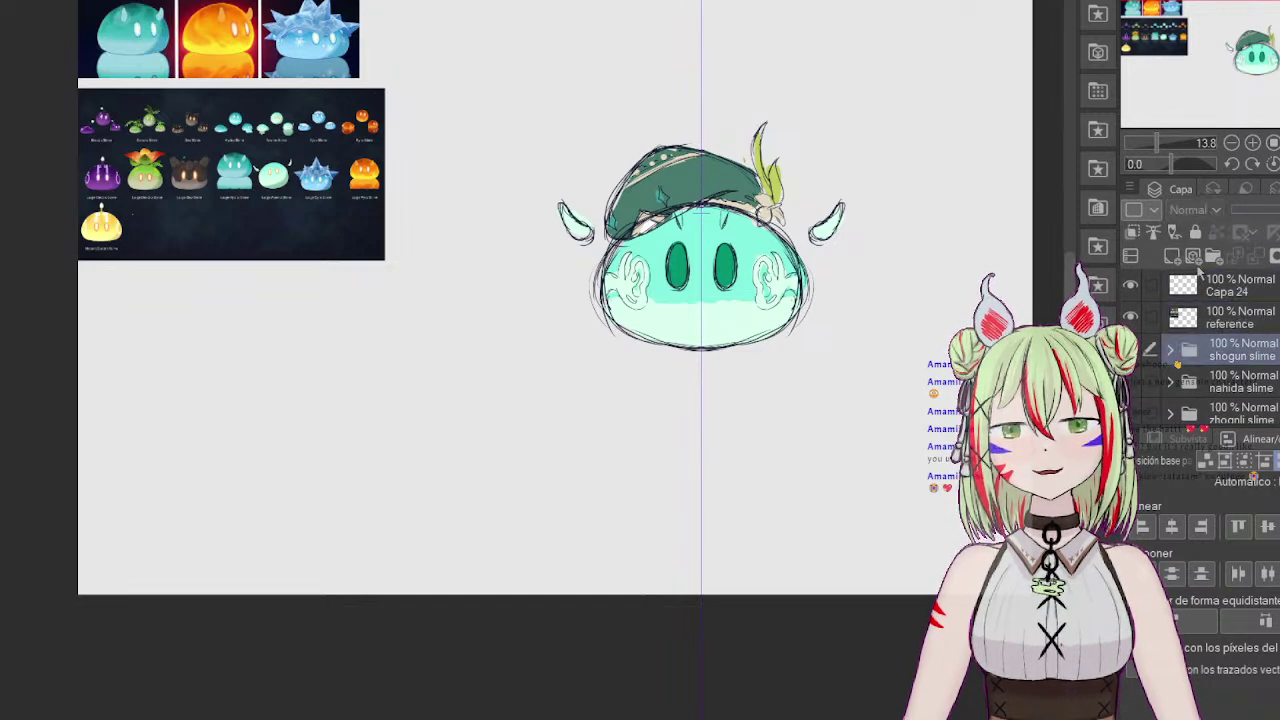
click(1173, 257)
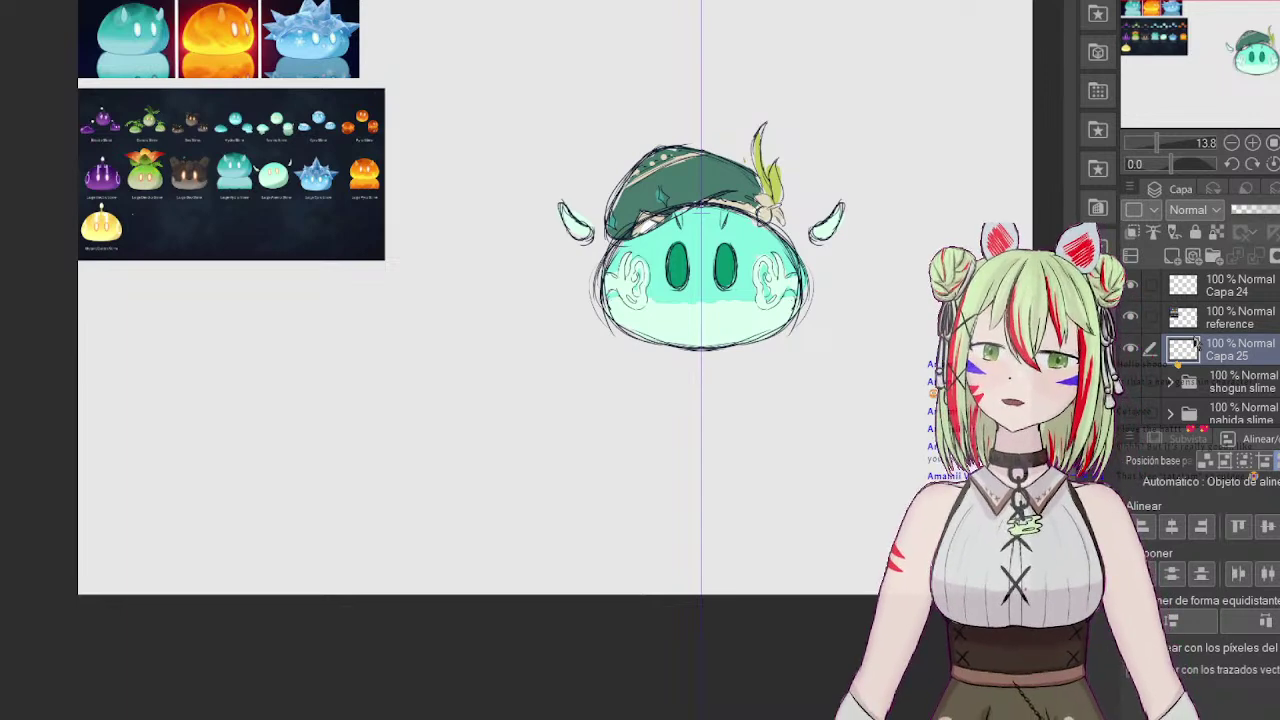
double_click(1196, 343)
text(slime base)
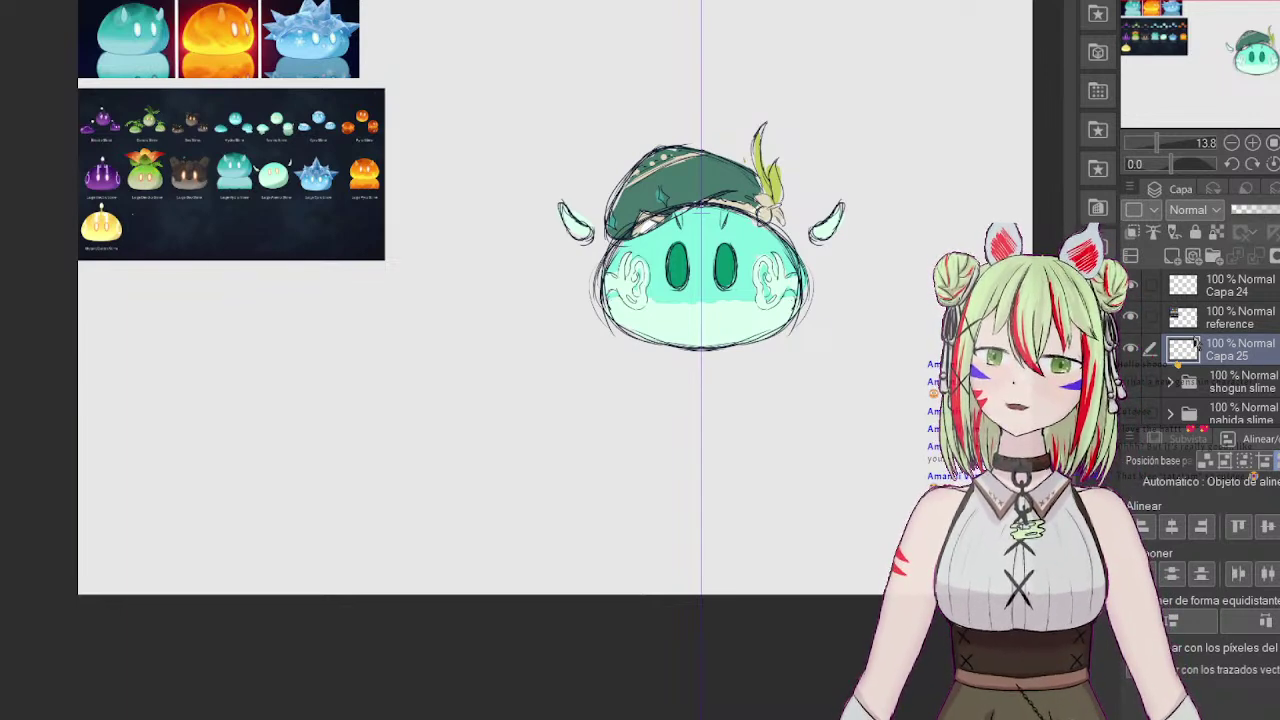
key(Return)
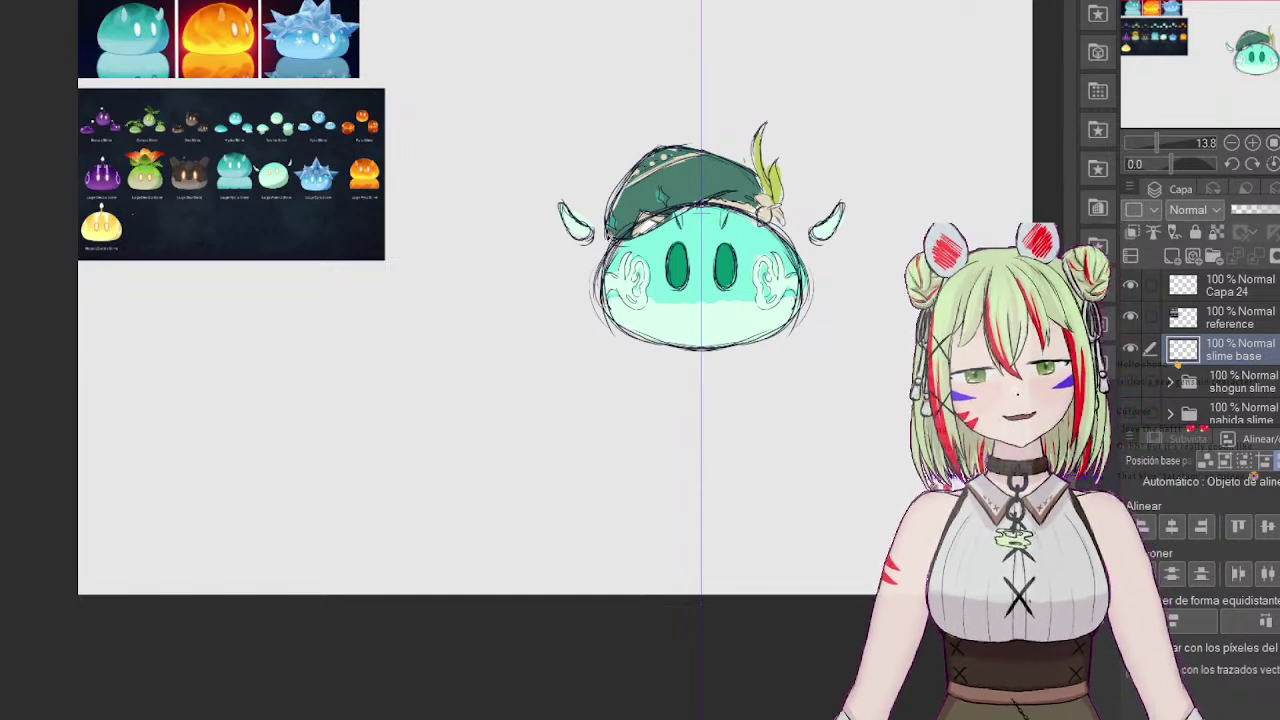
key(Delete)
Step: Create a vector layer named "slime base" directly above the shogun slime folder
click(1198, 256)
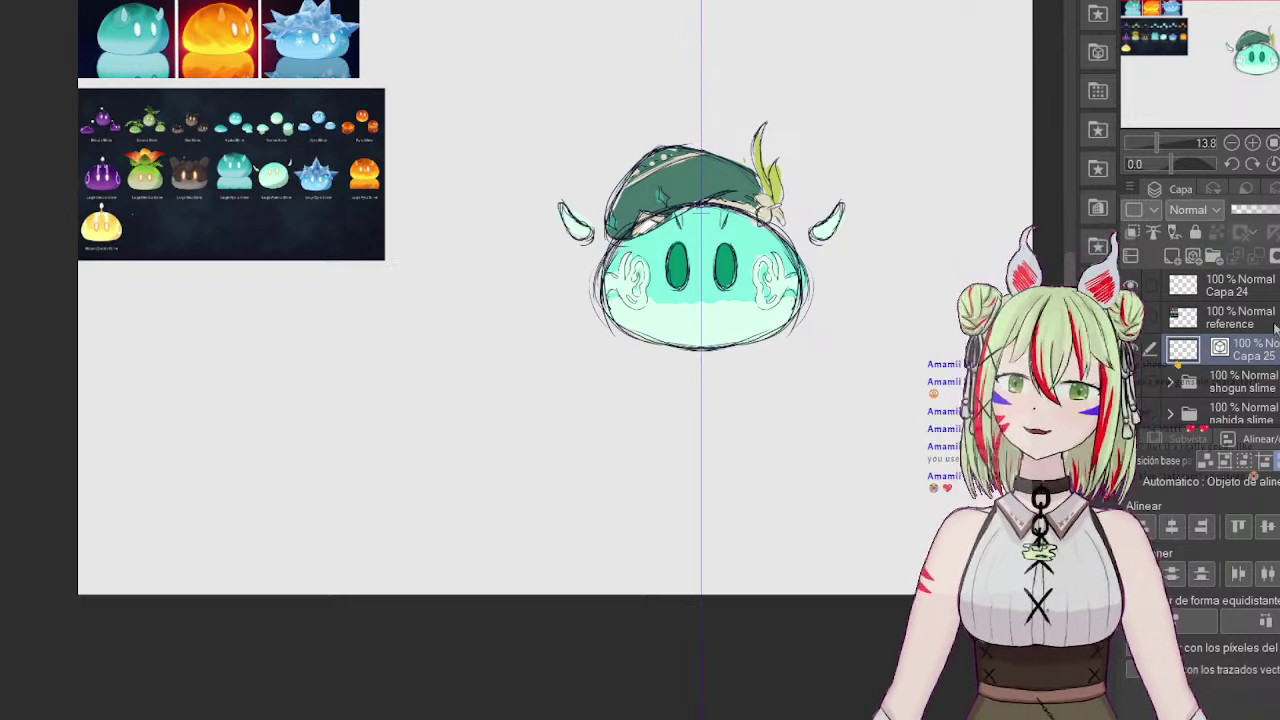
key(Return)
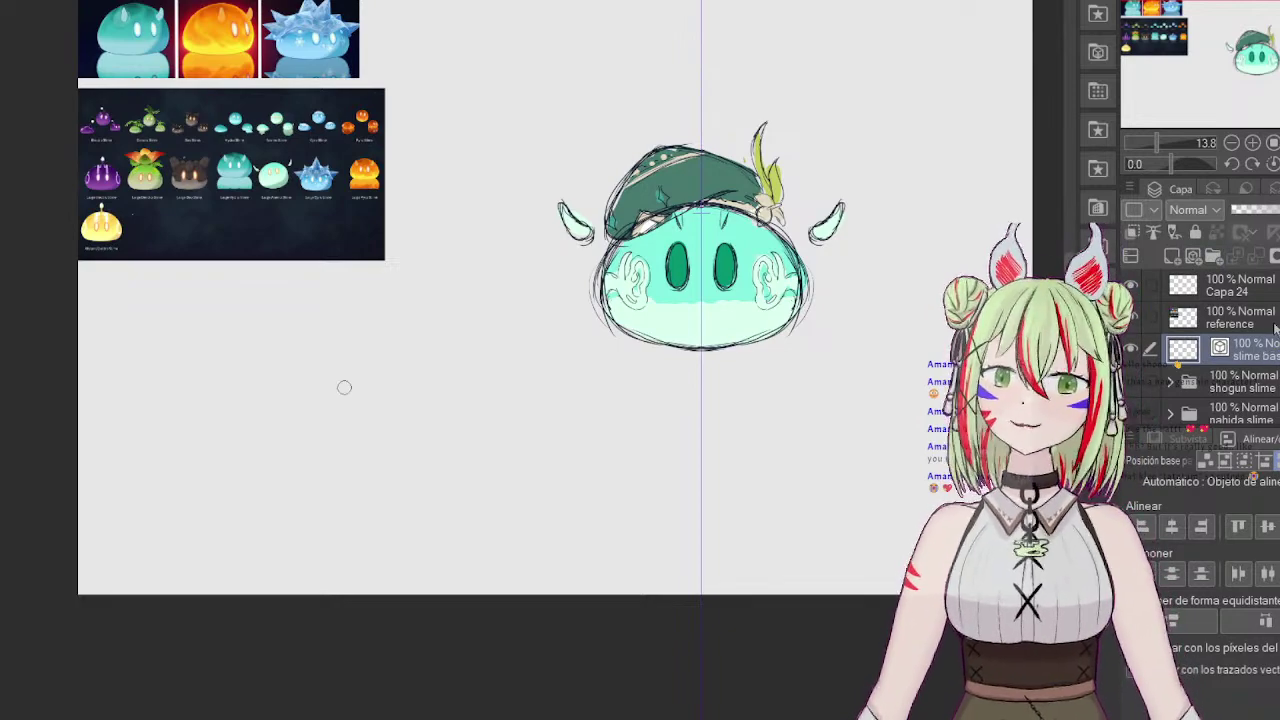
Step: Enlarge the view of the venti slime and lower its folder's opacity to 31%
drag(1158, 143, 1208, 84)
scroll(1240, 350, down, 3)
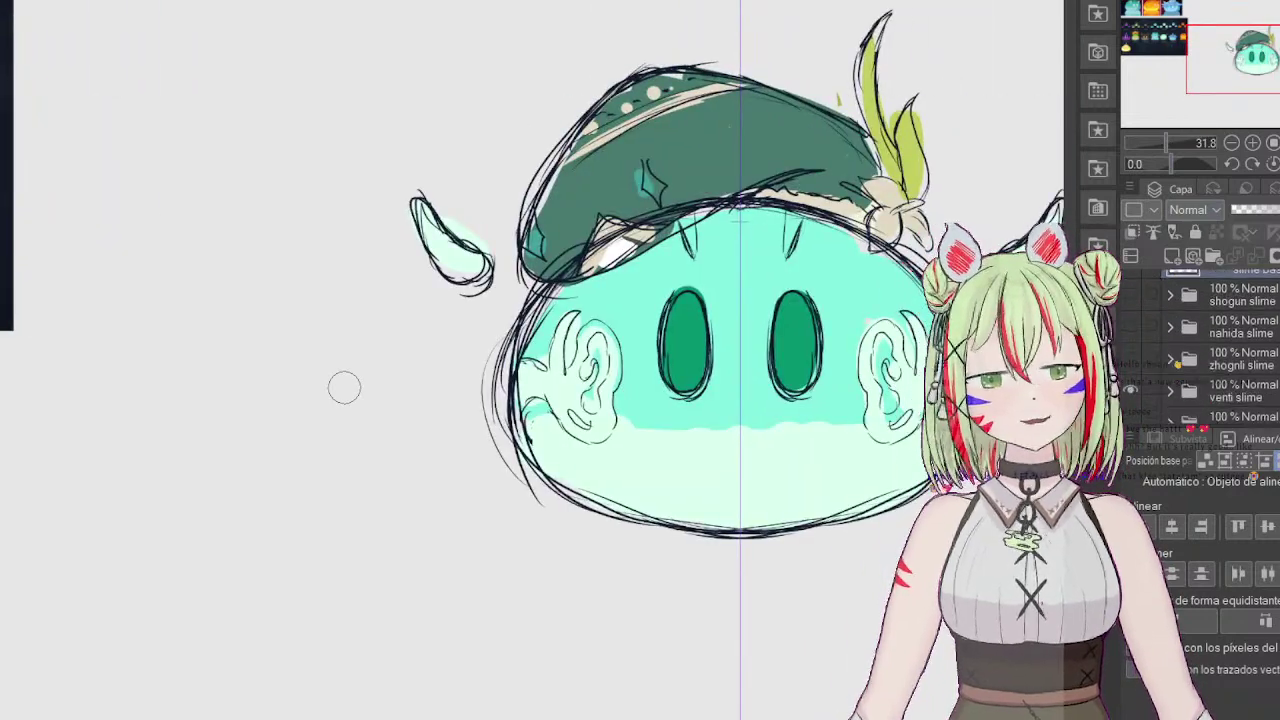
click(1240, 365)
click(1260, 210)
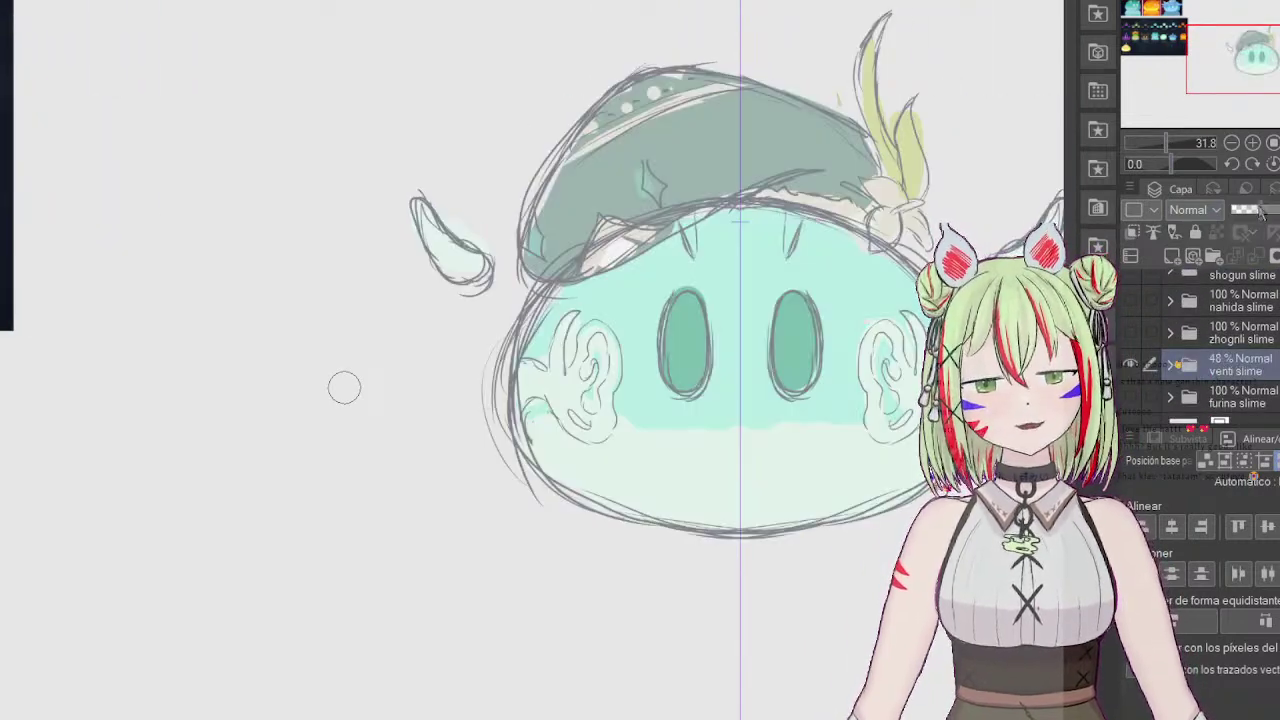
drag(1262, 212, 1244, 211)
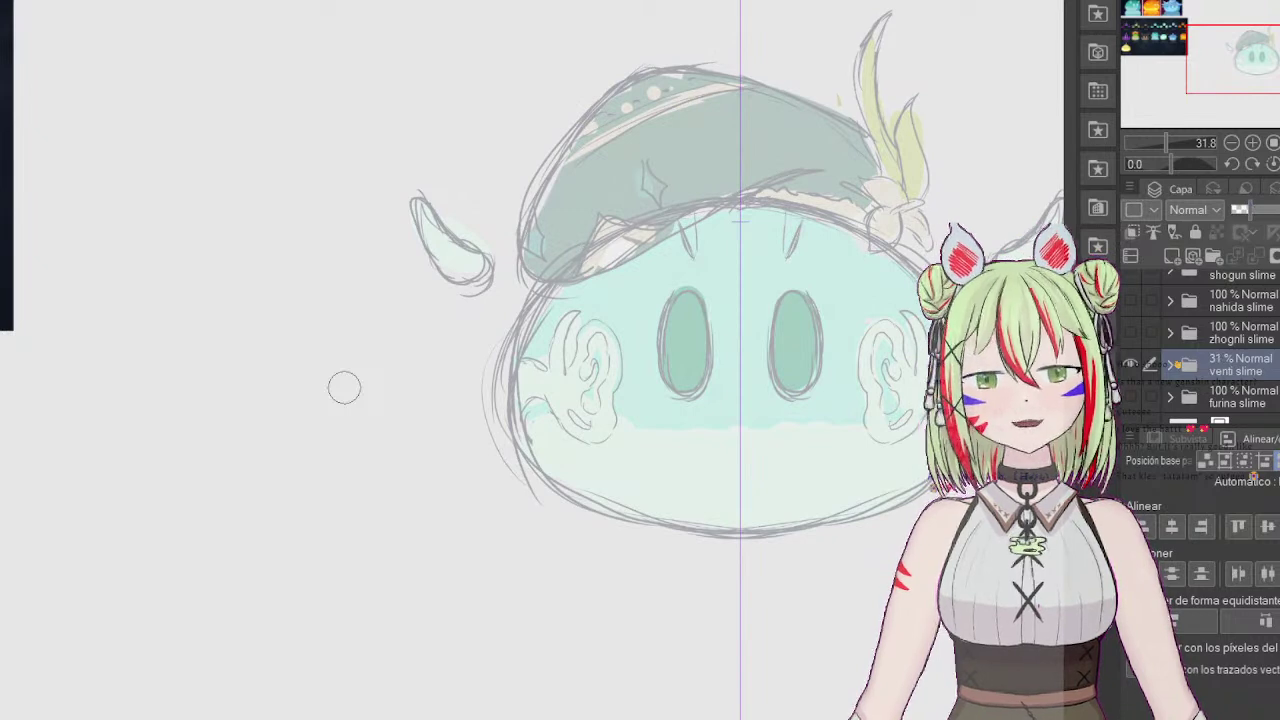
Step: Expand the venti slime folder and make the slime base vector layer active
click(1170, 365)
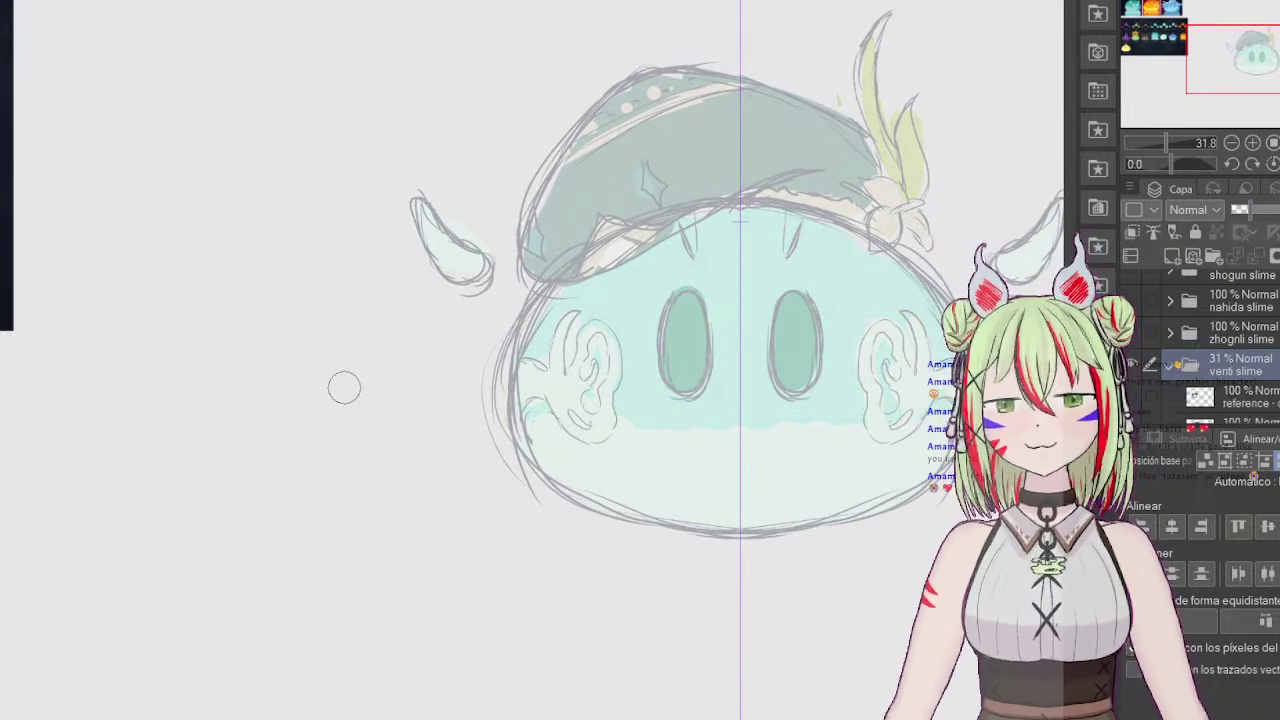
scroll(1220, 340, up, 3)
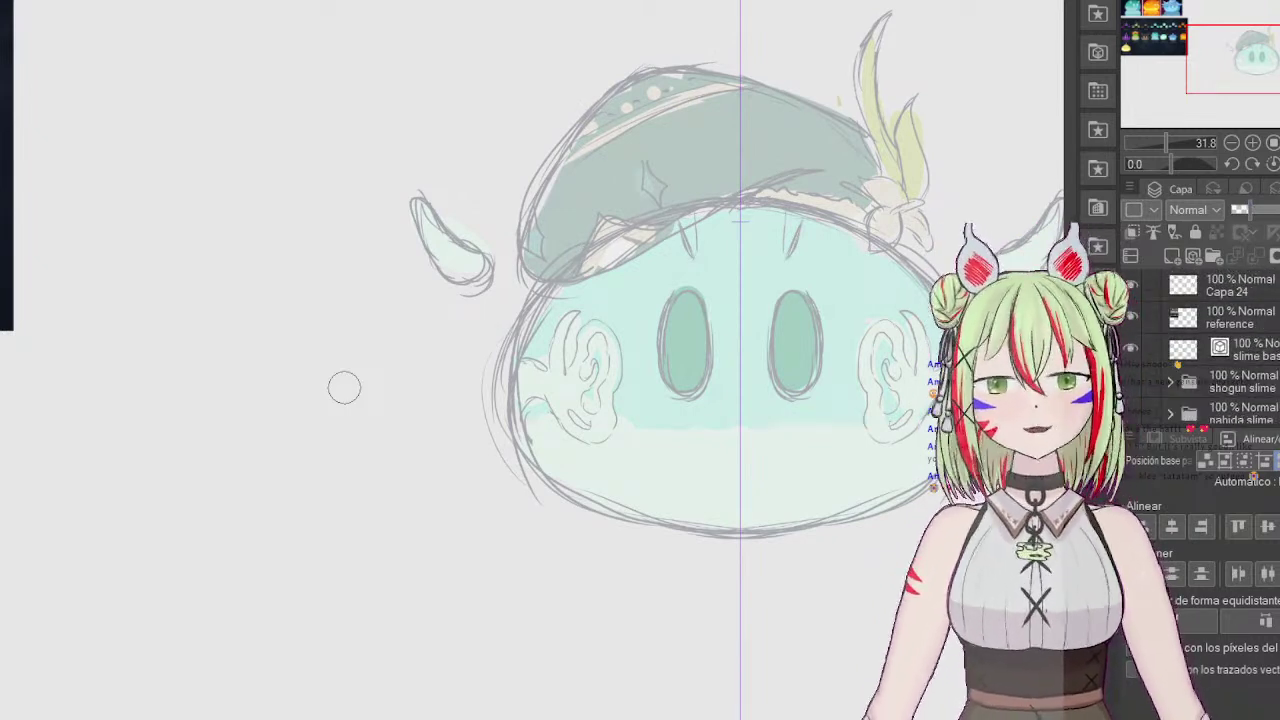
click(1242, 354)
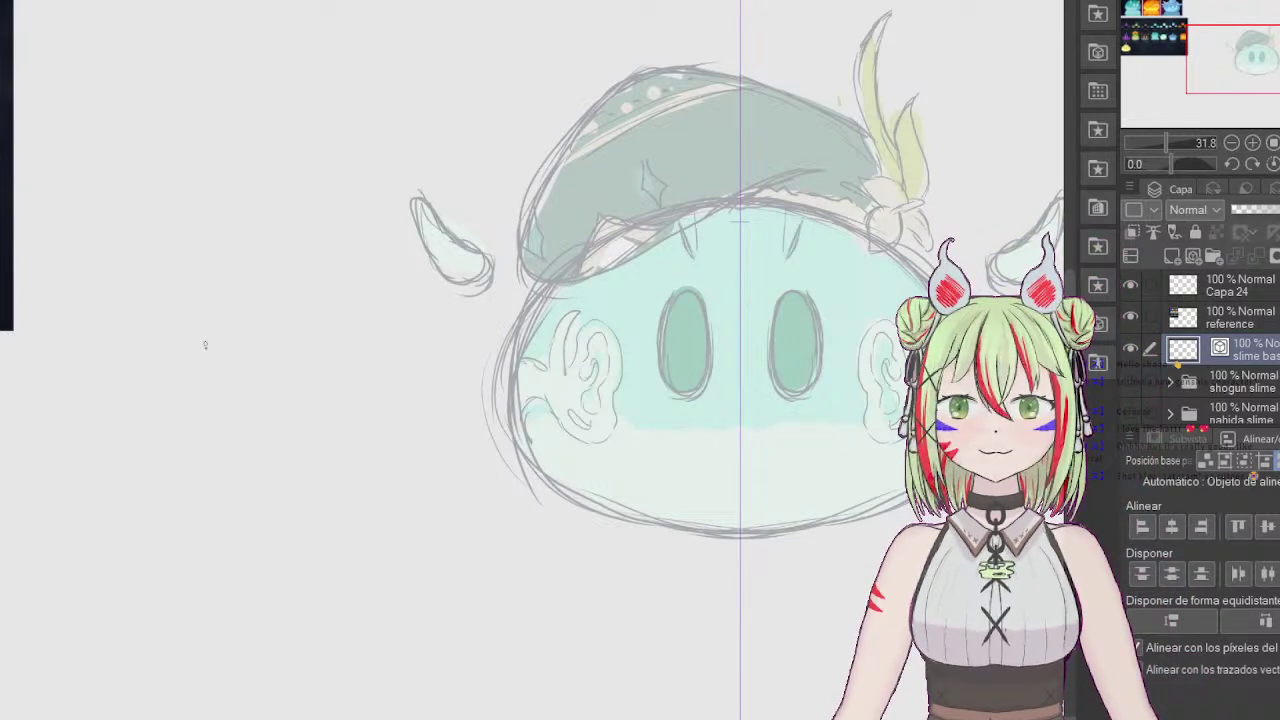
Step: Trace the slime's rounded body outline in dark lineart over the faded sketch, mirrored across the vertical symmetry ruler
drag(205, 345, 318, 298)
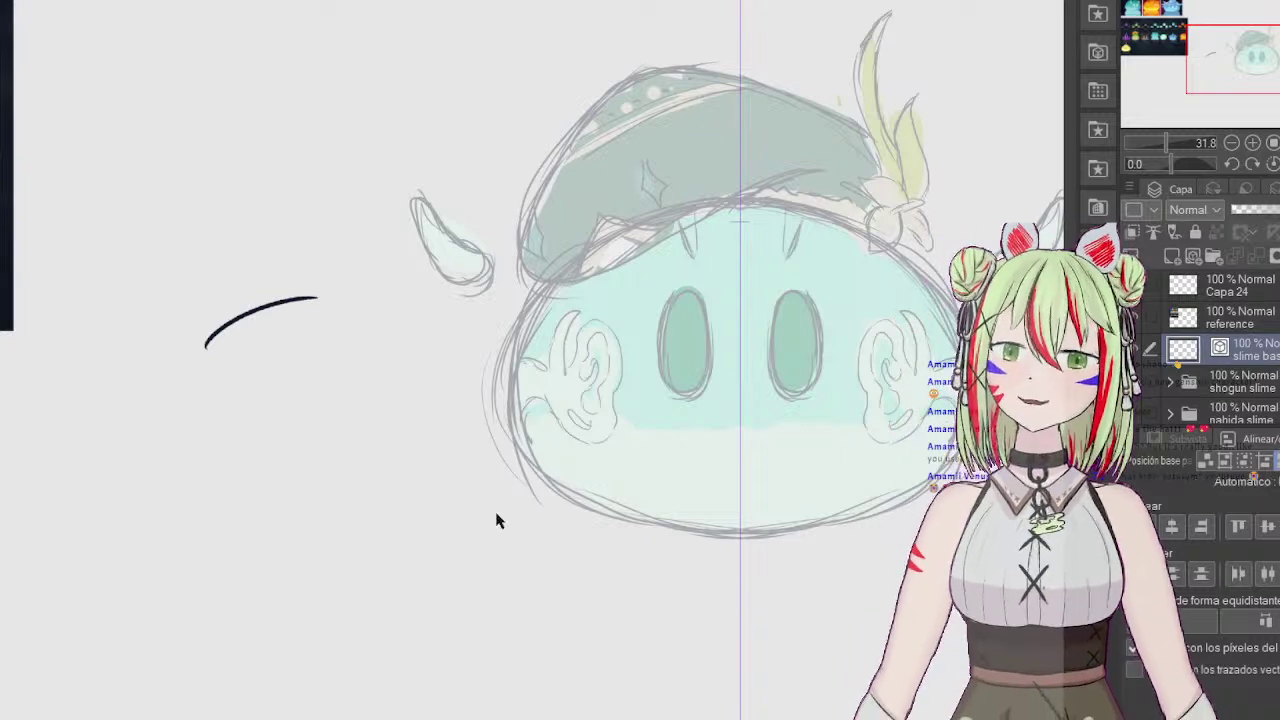
key(ctrl+z)
mouse_move(737, 198)
mouse_down()
mouse_move(714, 198)
mouse_move(779, 200)
mouse_move(708, 201)
mouse_move(632, 225)
mouse_move(571, 267)
mouse_move(526, 333)
mouse_move(514, 433)
mouse_move(594, 505)
mouse_move(737, 538)
mouse_up()
key(ctrl+z)
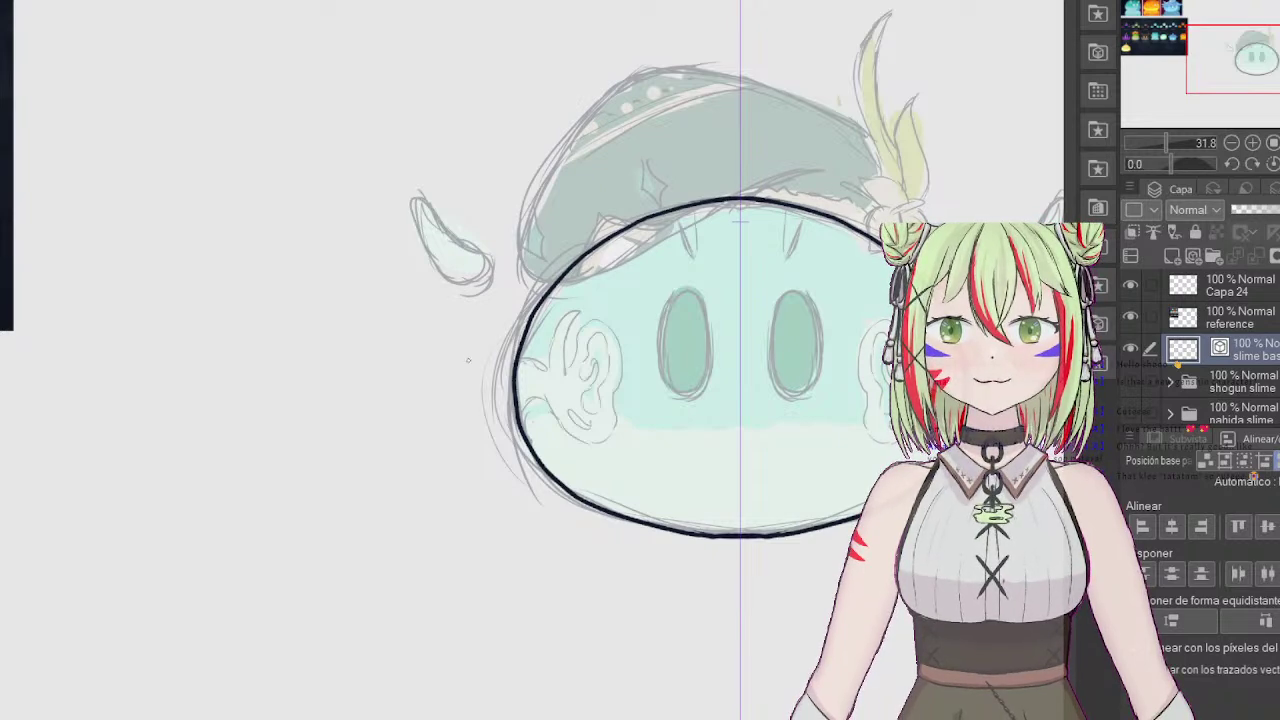
Step: Trace the slime's two tall oval eyes as closed dark outlines, mirrored across the center line
mouse_move(670, 298)
mouse_down()
mouse_move(657, 377)
mouse_move(658, 343)
mouse_move(672, 395)
mouse_move(657, 370)
mouse_move(677, 397)
mouse_move(697, 396)
mouse_move(660, 338)
mouse_up()
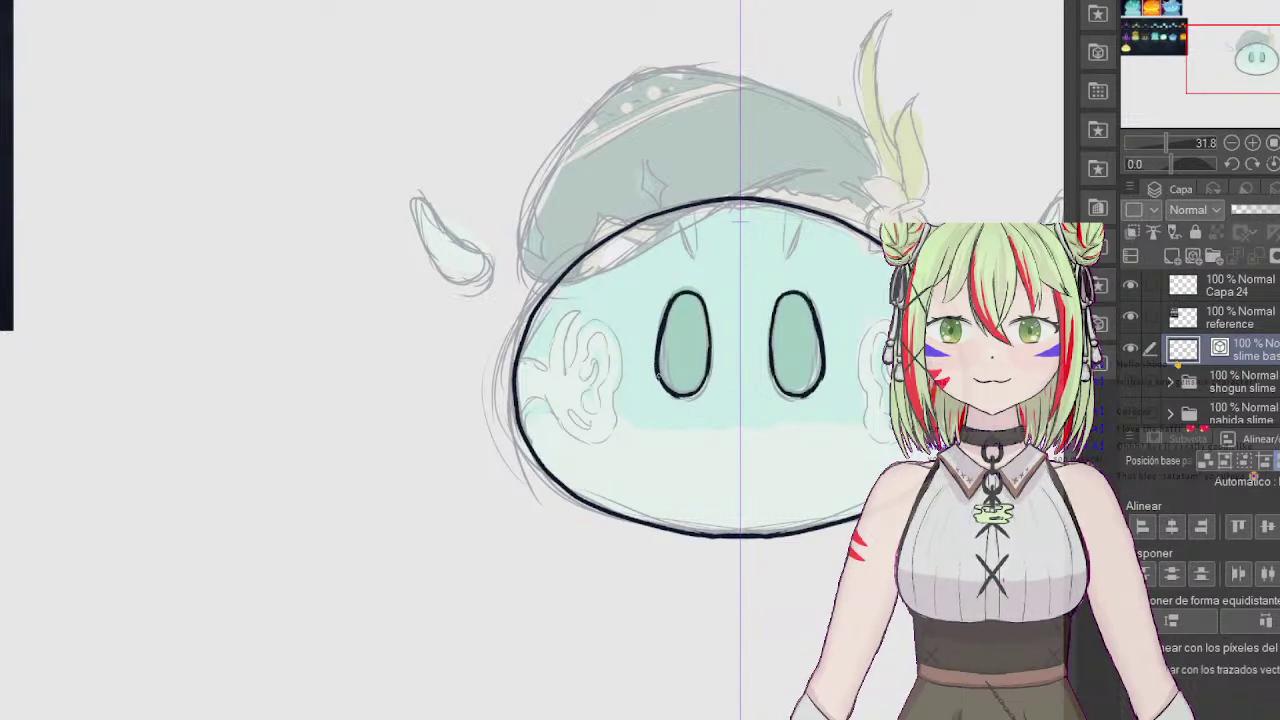
key(ctrl+z)
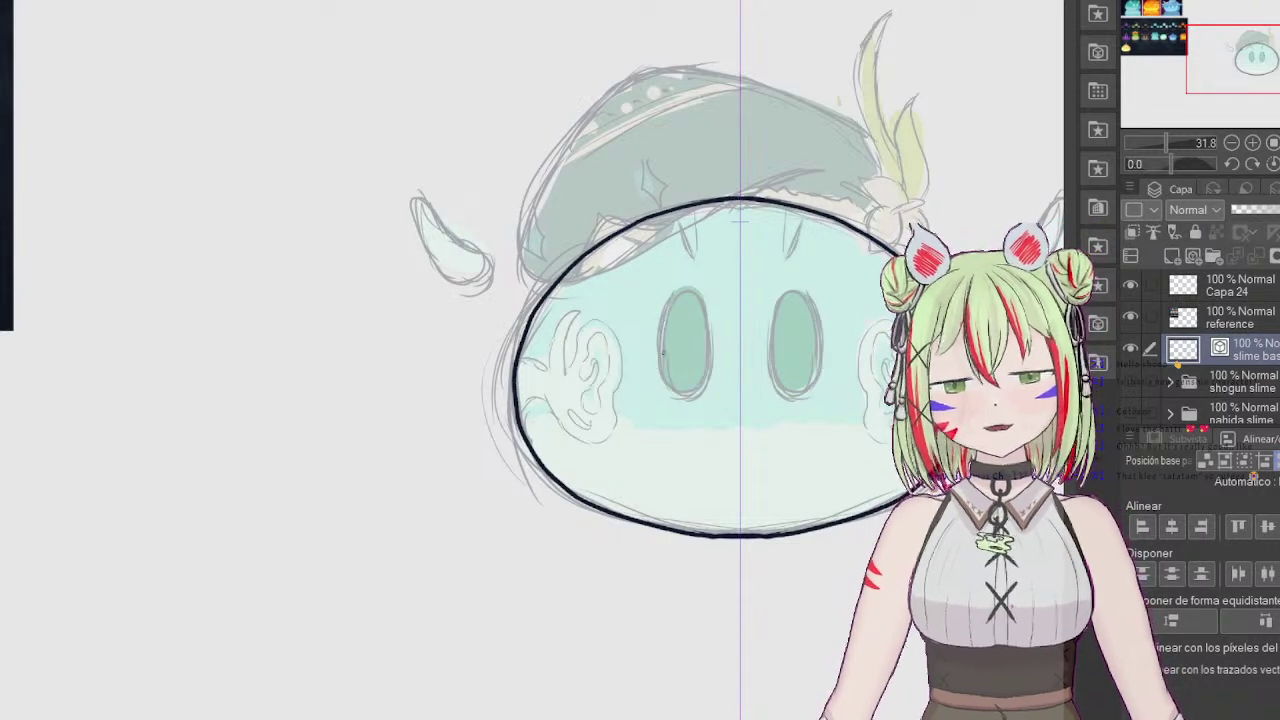
drag(667, 309, 661, 358)
mouse_move(668, 305)
mouse_down()
mouse_move(784, 295)
mouse_move(707, 323)
mouse_move(819, 333)
mouse_move(809, 383)
mouse_move(664, 378)
mouse_move(661, 337)
mouse_up()
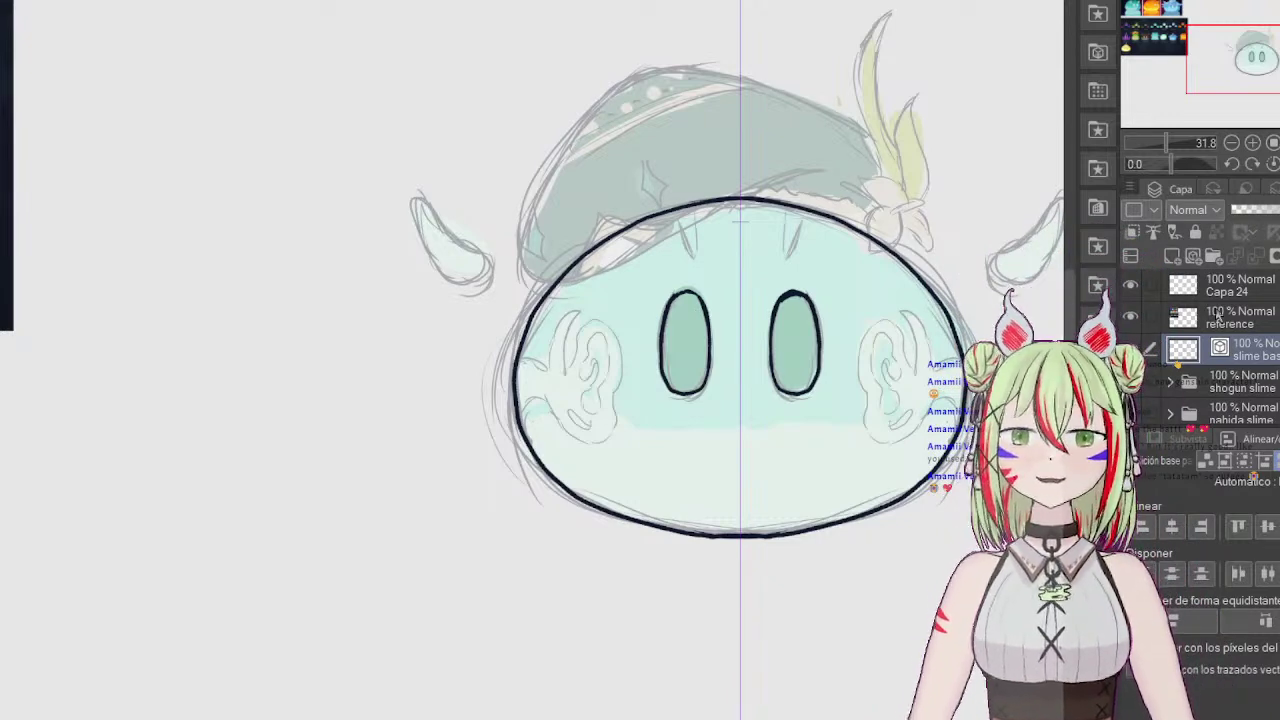
Step: Add a vector layer above slime base and trace the mirrored floating drop shapes on both sides of the head
click(1212, 255)
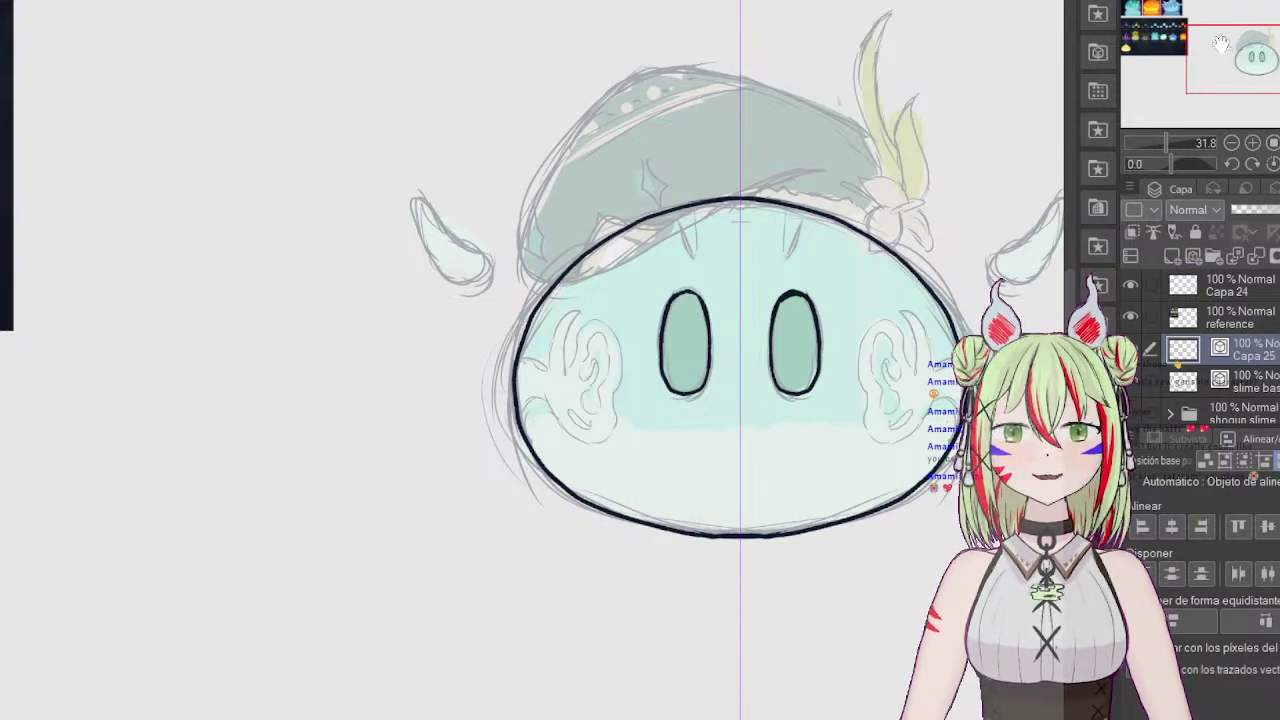
drag(1244, 57, 1257, 57)
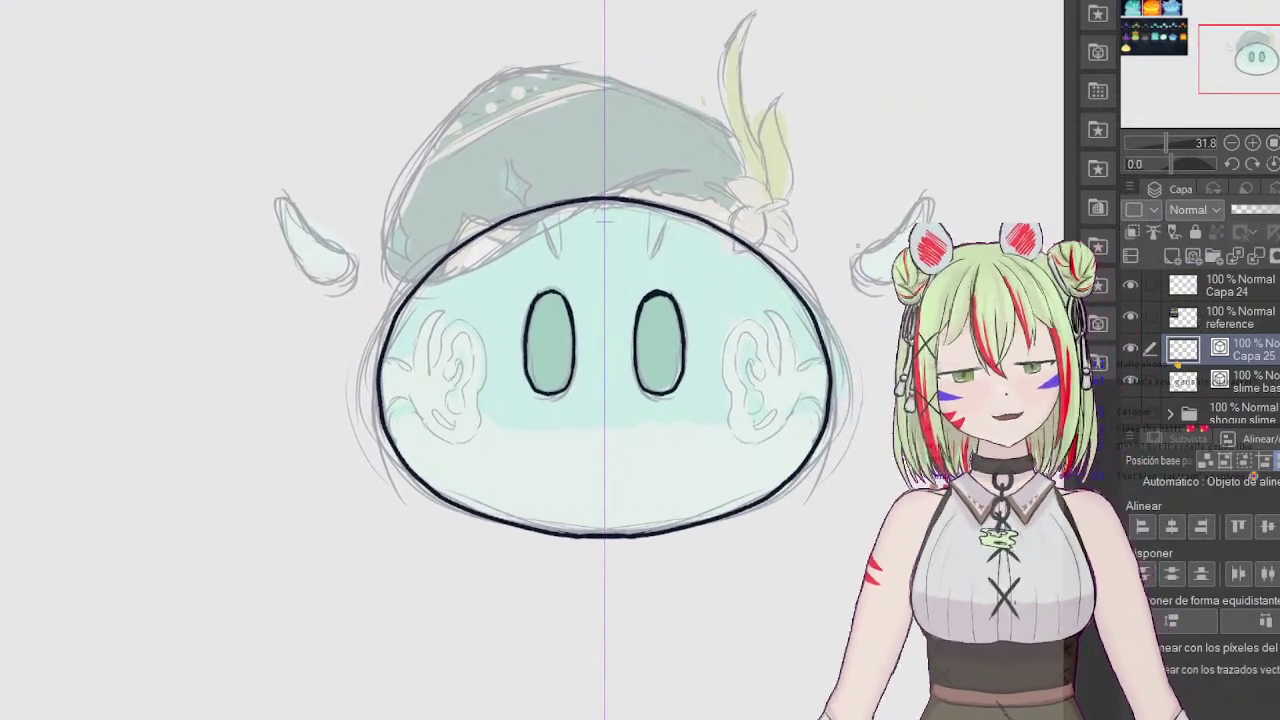
mouse_move(343, 247)
mouse_down()
mouse_move(351, 277)
mouse_move(314, 285)
mouse_move(269, 198)
mouse_up()
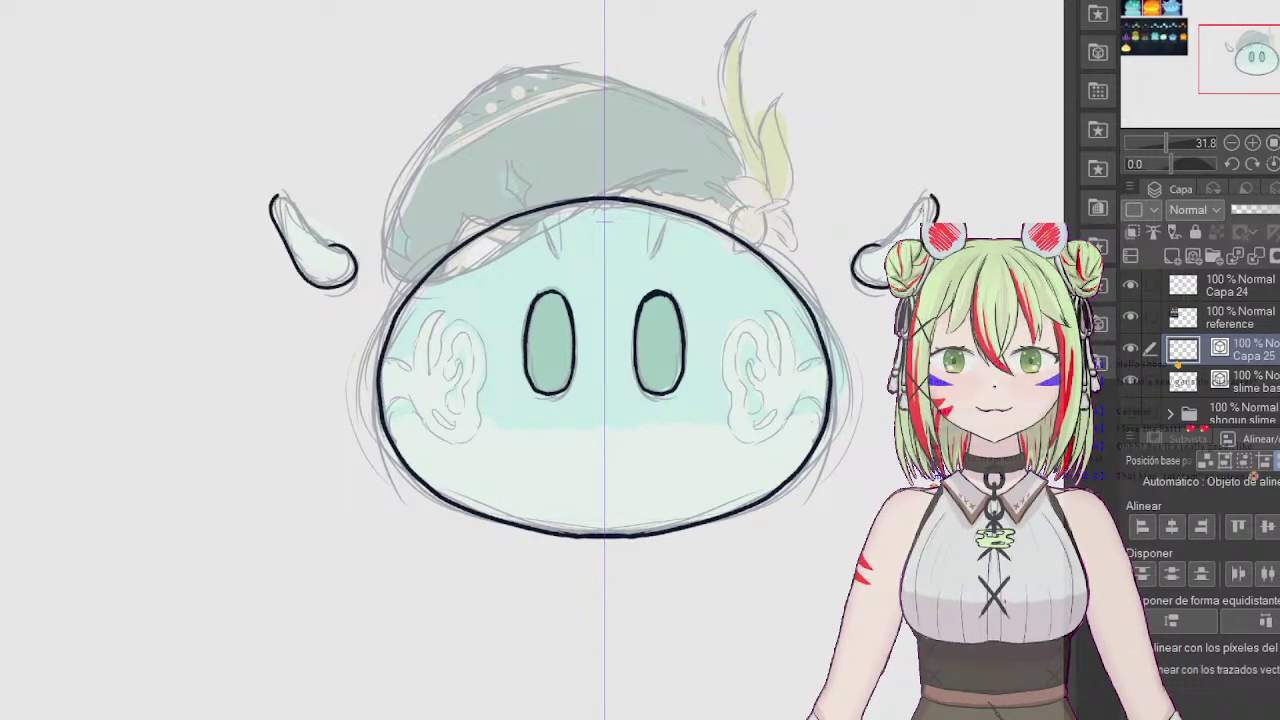
key(ctrl+z)
mouse_move(322, 240)
mouse_down()
mouse_move(349, 277)
mouse_move(318, 281)
mouse_move(282, 214)
mouse_up()
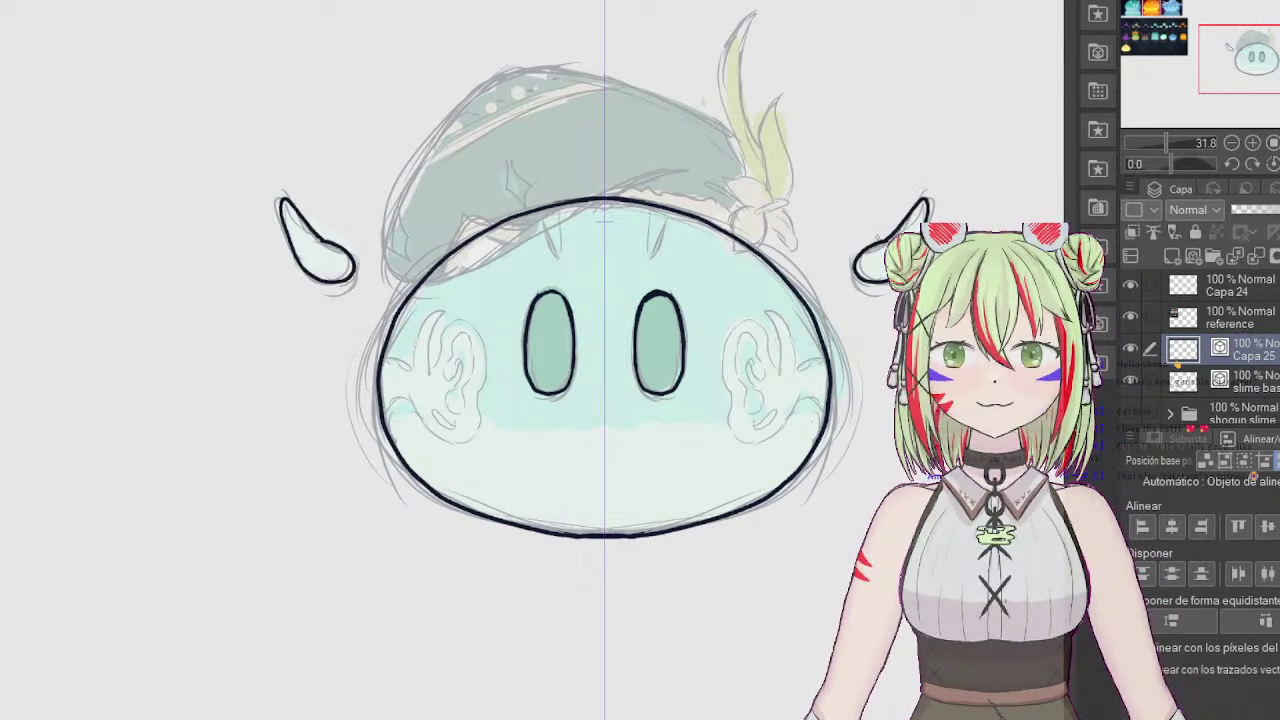
Step: Turn off the symmetry ruler in the venti slime folder and reactivate the vector layer holding the floating drops
scroll(1246, 378, down, 10)
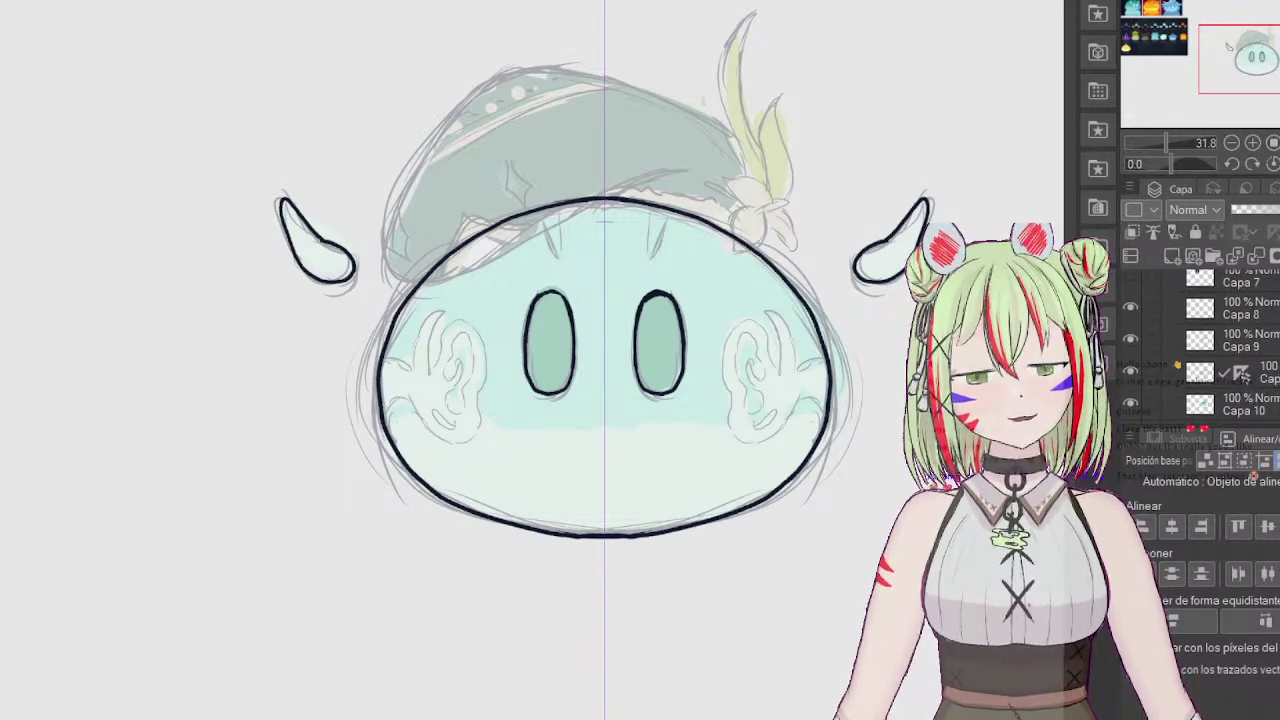
click(1244, 376)
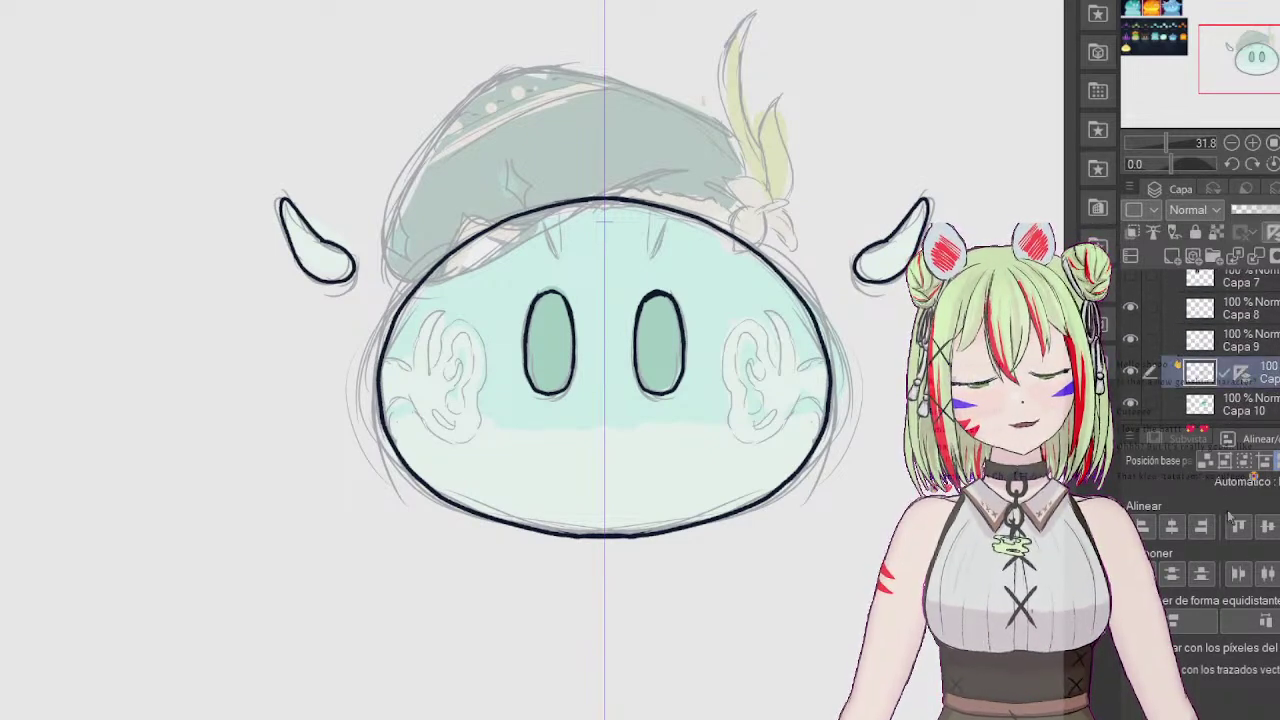
scroll(1220, 350, up, 3)
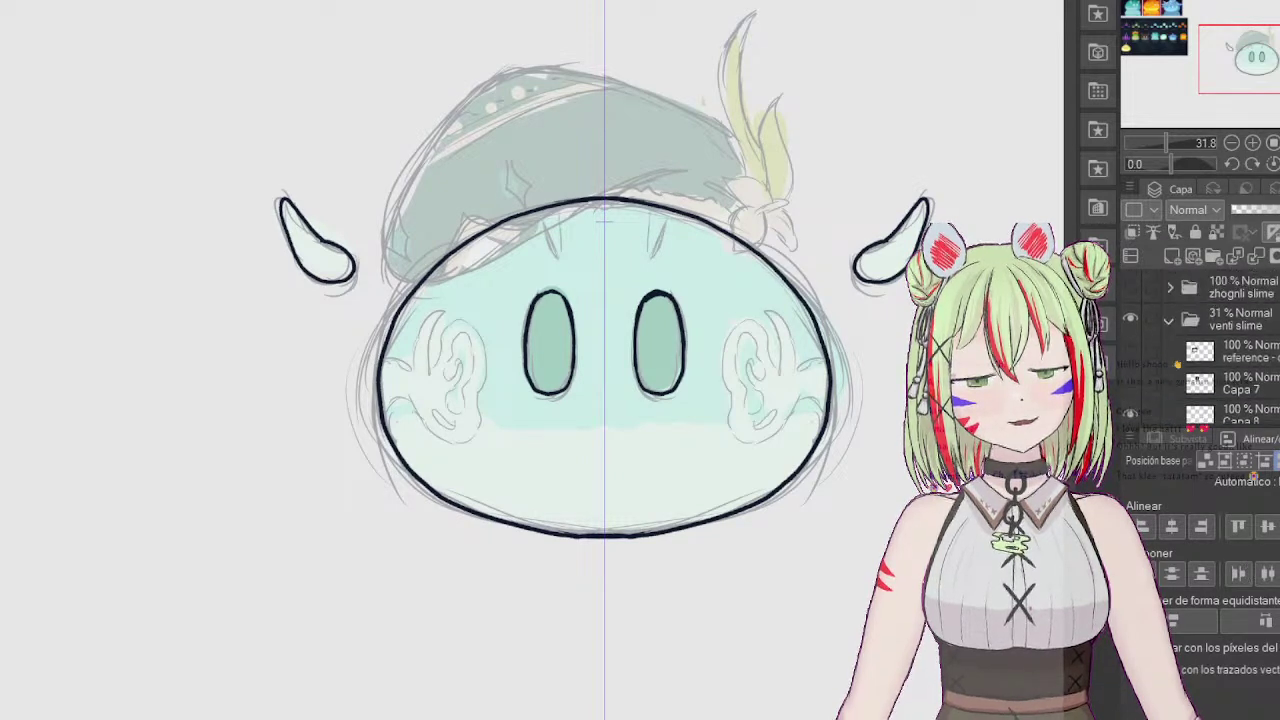
click(1171, 368)
scroll(1200, 365, up, 1)
scroll(1240, 350, up, 3)
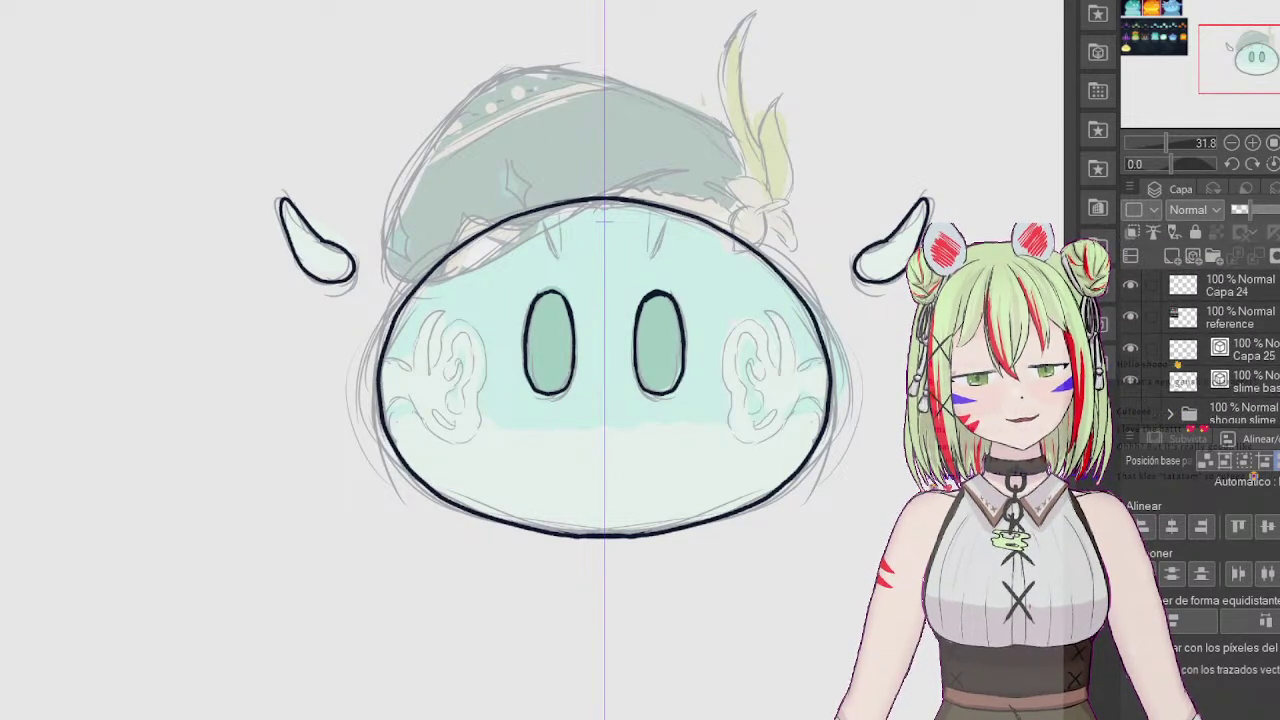
click(1268, 354)
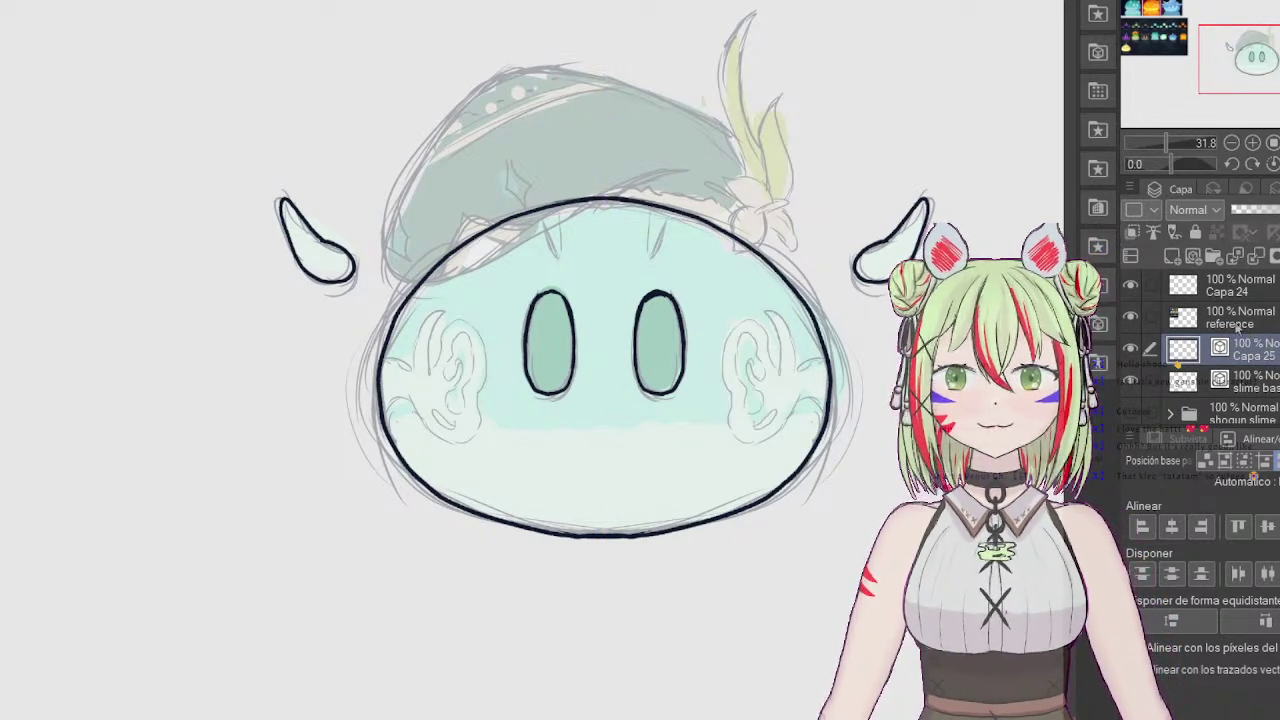
Step: Trace the beret with its flower and two long leaves in dark, unmirrored lineart on the vector layer above slime base
mouse_move(497, 75)
mouse_down()
mouse_move(396, 200)
mouse_move(388, 262)
mouse_move(411, 283)
mouse_move(453, 278)
mouse_move(625, 180)
mouse_move(665, 173)
mouse_up()
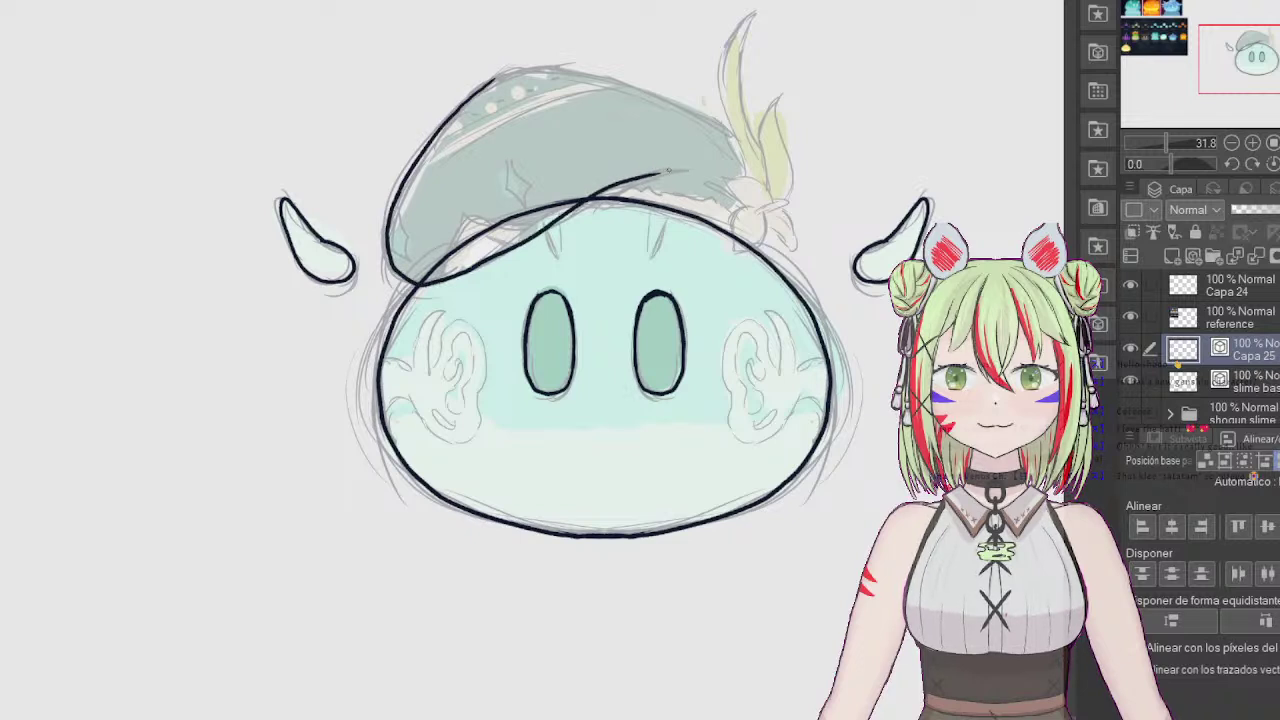
mouse_move(586, 200)
mouse_down()
mouse_move(733, 238)
mouse_move(736, 213)
mouse_move(730, 244)
mouse_move(766, 236)
mouse_move(762, 212)
mouse_move(792, 202)
mouse_move(730, 190)
mouse_move(720, 175)
mouse_move(765, 187)
mouse_move(796, 248)
mouse_up()
key(ctrl+z)
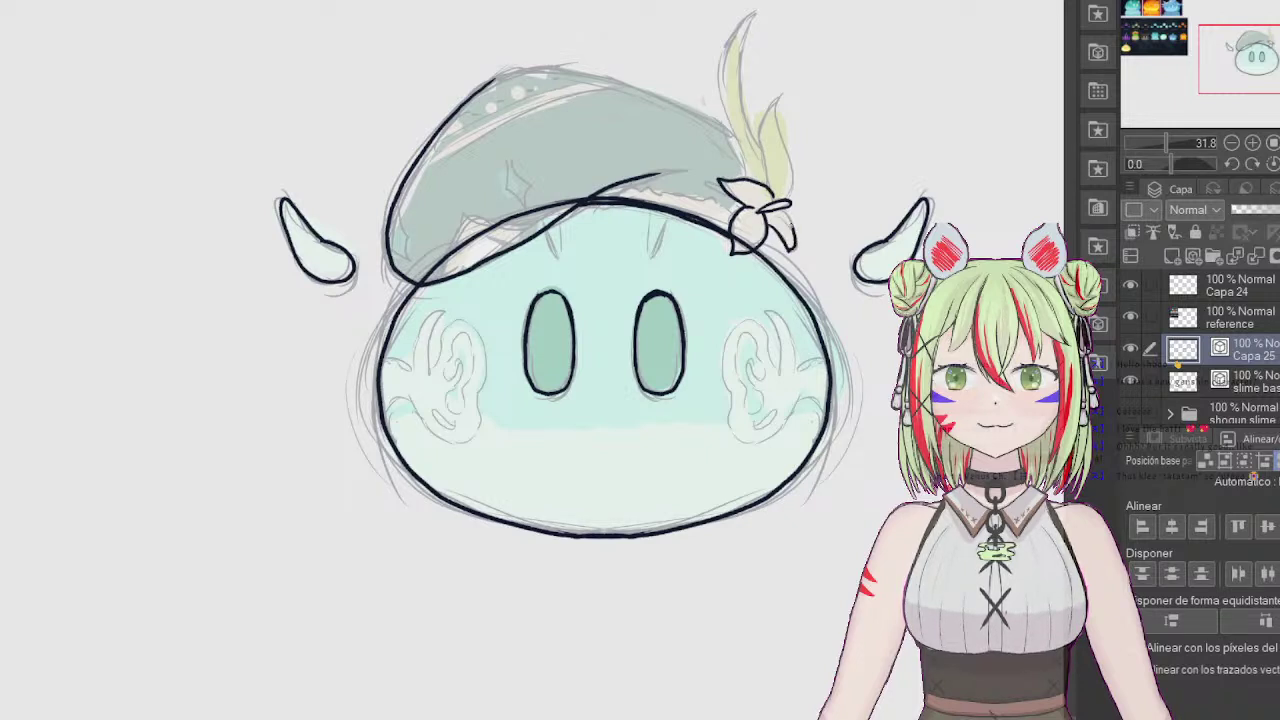
mouse_move(768, 198)
mouse_down()
mouse_move(777, 98)
mouse_move(789, 160)
mouse_move(724, 100)
mouse_move(725, 45)
mouse_move(751, 14)
mouse_move(737, 64)
mouse_move(759, 162)
mouse_move(727, 42)
mouse_move(750, 12)
mouse_move(764, 152)
mouse_up()
key(ctrl+z)
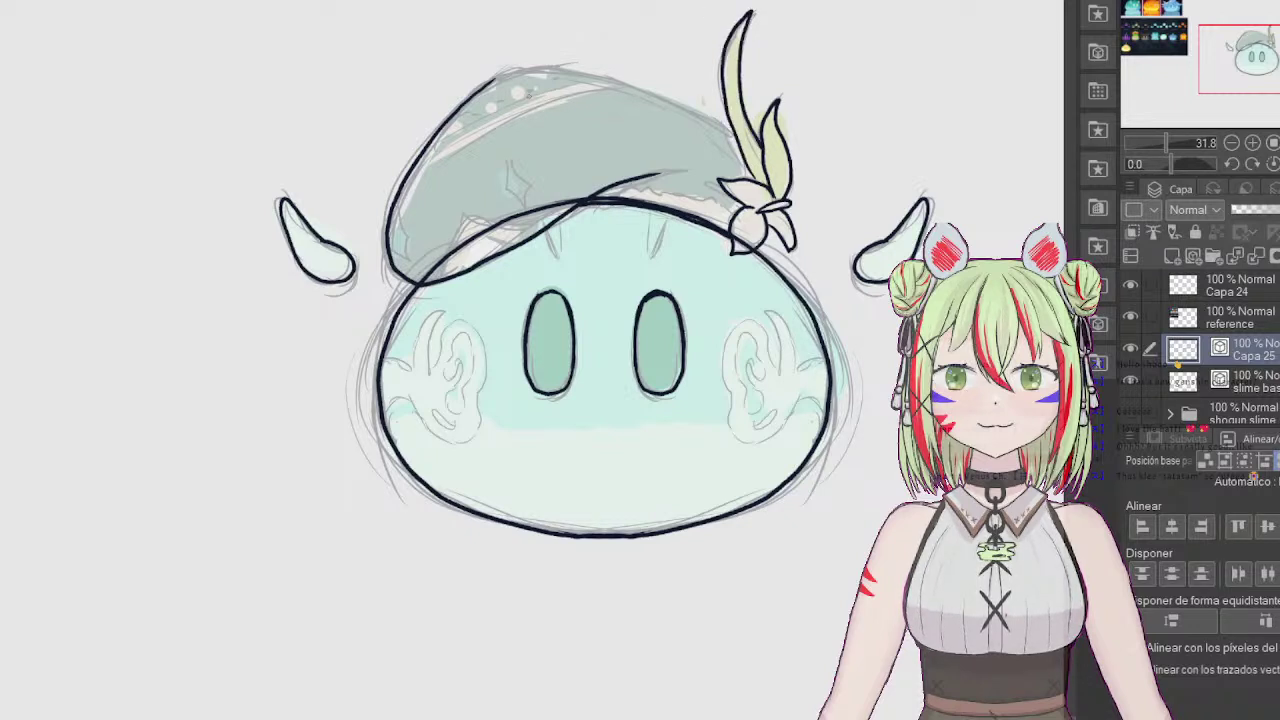
mouse_move(490, 82)
mouse_down()
mouse_move(512, 70)
mouse_move(622, 84)
mouse_move(724, 128)
mouse_up()
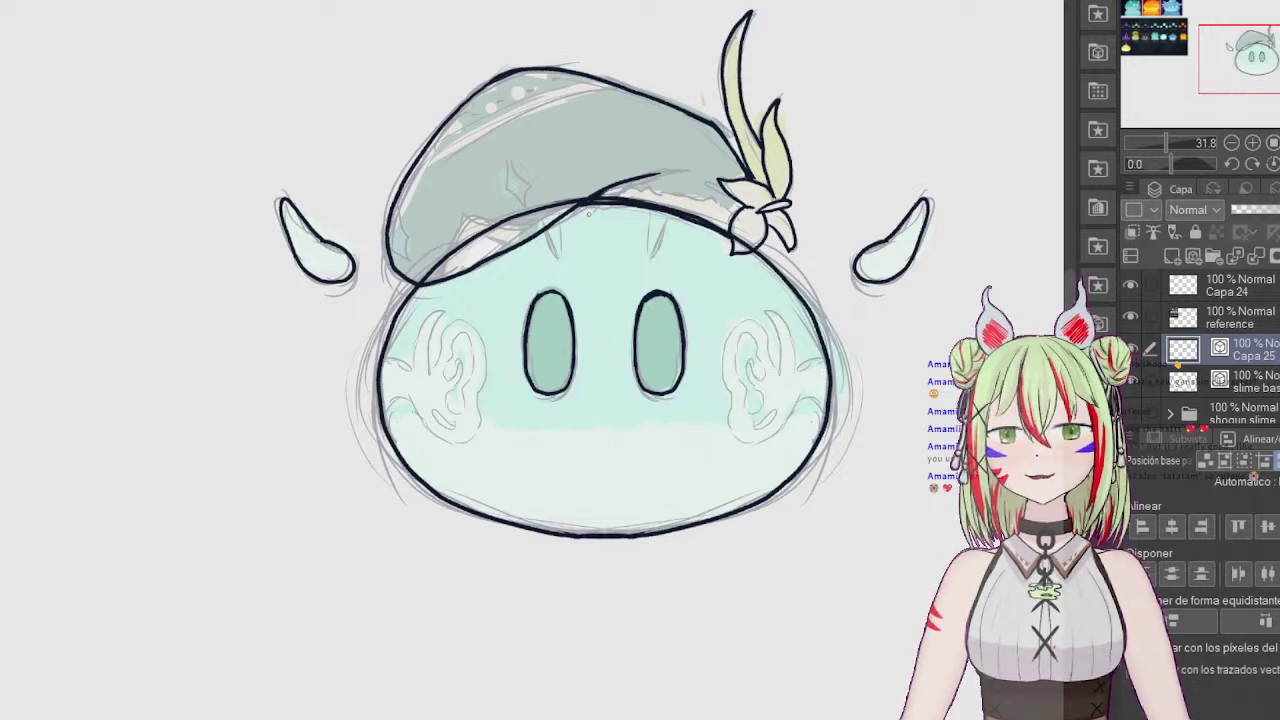
Step: Add a raster layer between the slime base layer and the vector layer with the beret lineart
click(1131, 348)
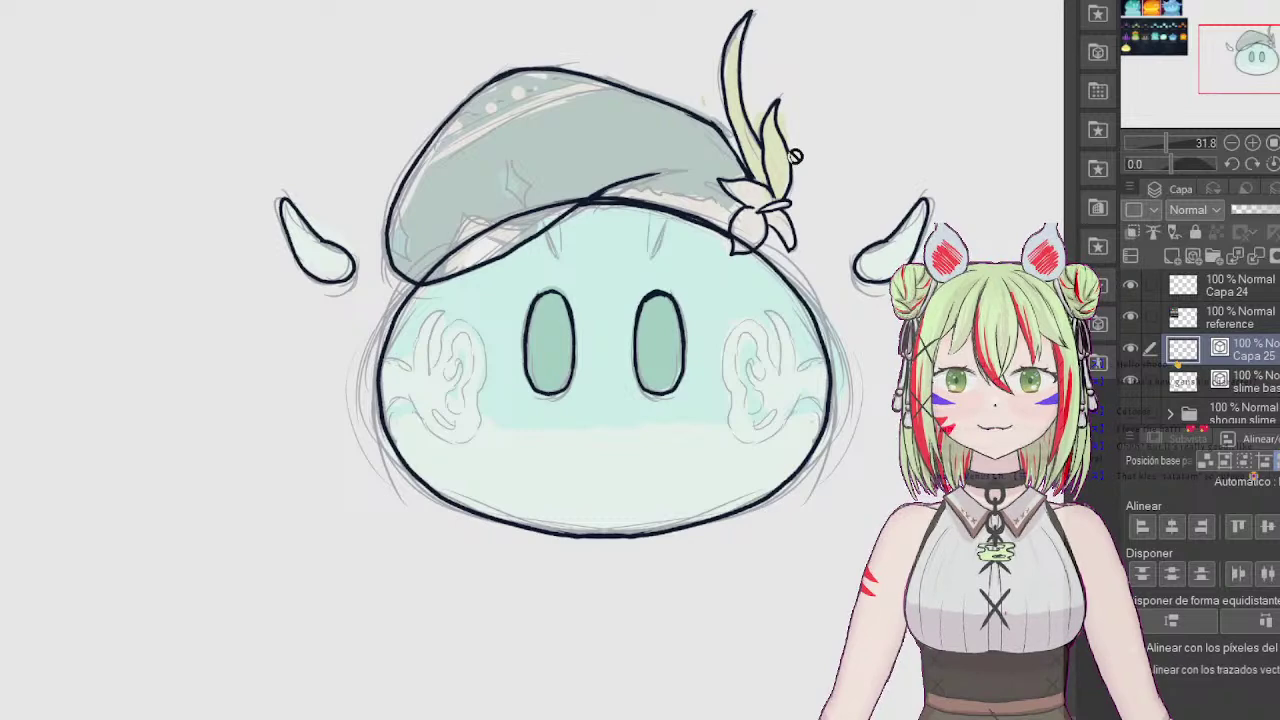
scroll(1204, 350, down, 1)
scroll(1266, 356, down, 1)
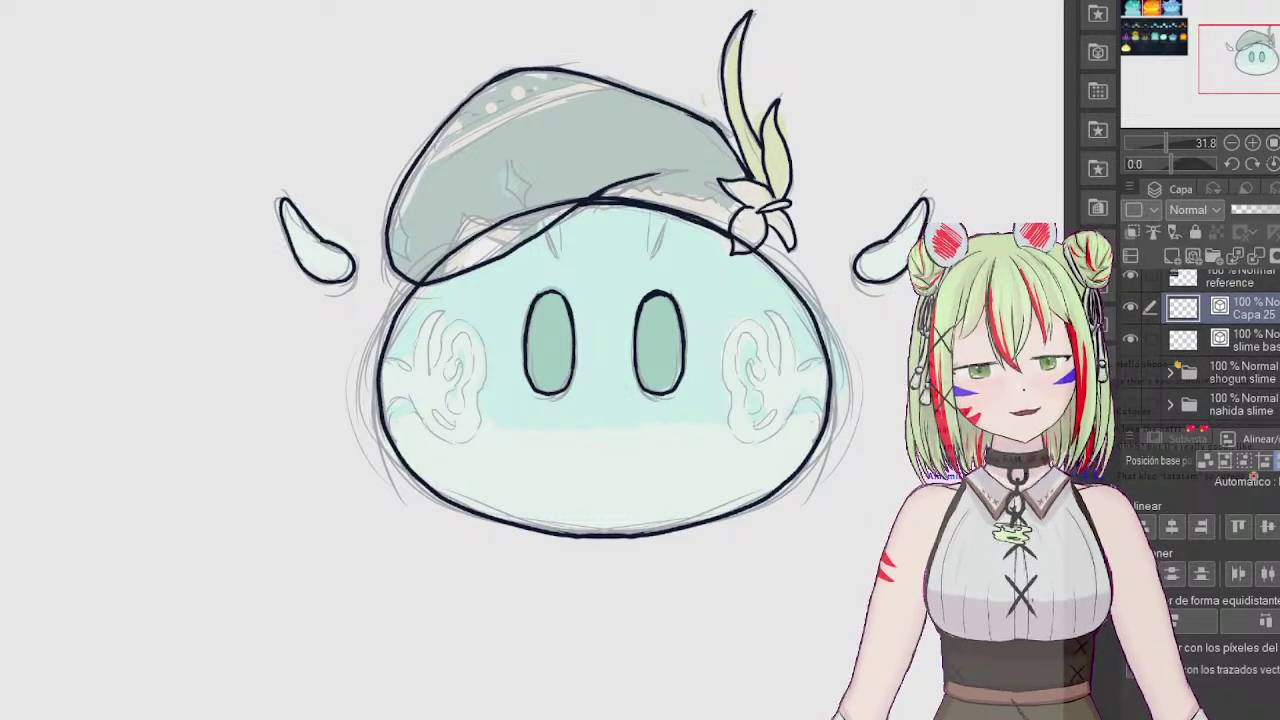
scroll(1266, 356, up, 1)
click(1266, 356)
click(1175, 258)
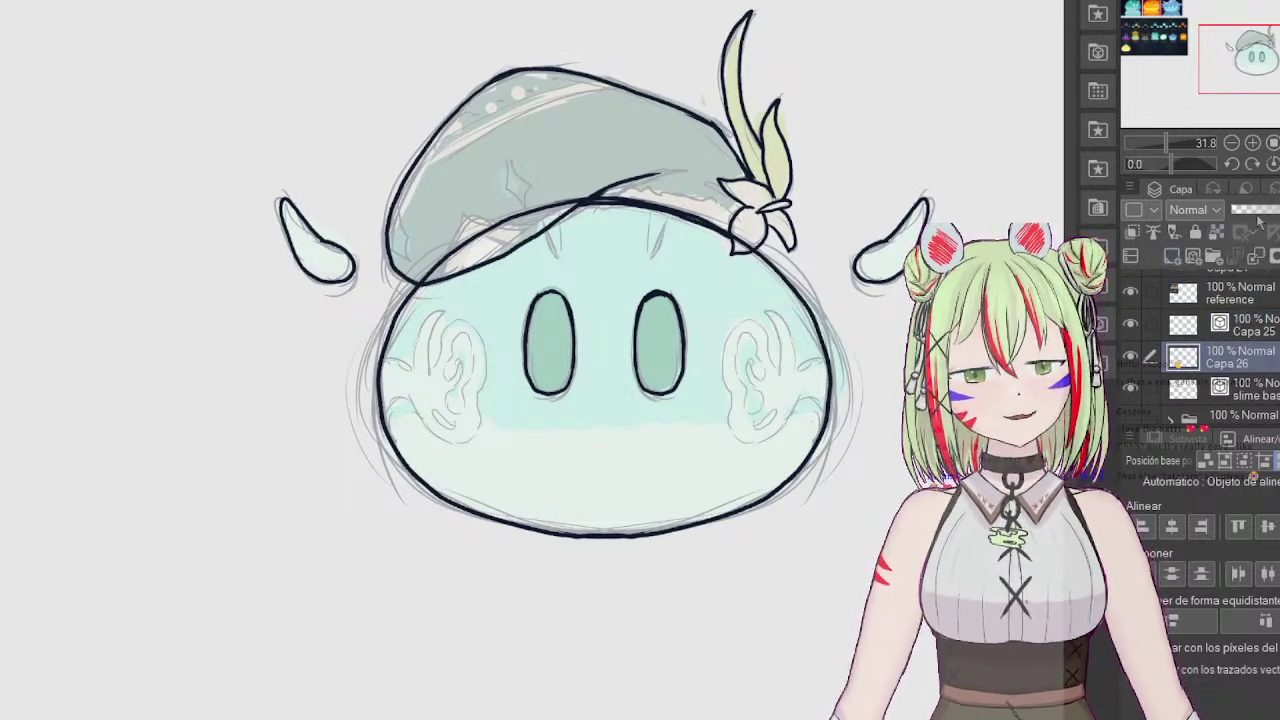
Step: Show the reference layer inside the venti slime folder and reactivate the vector layer with the beret lineart
scroll(1210, 345, down, 3)
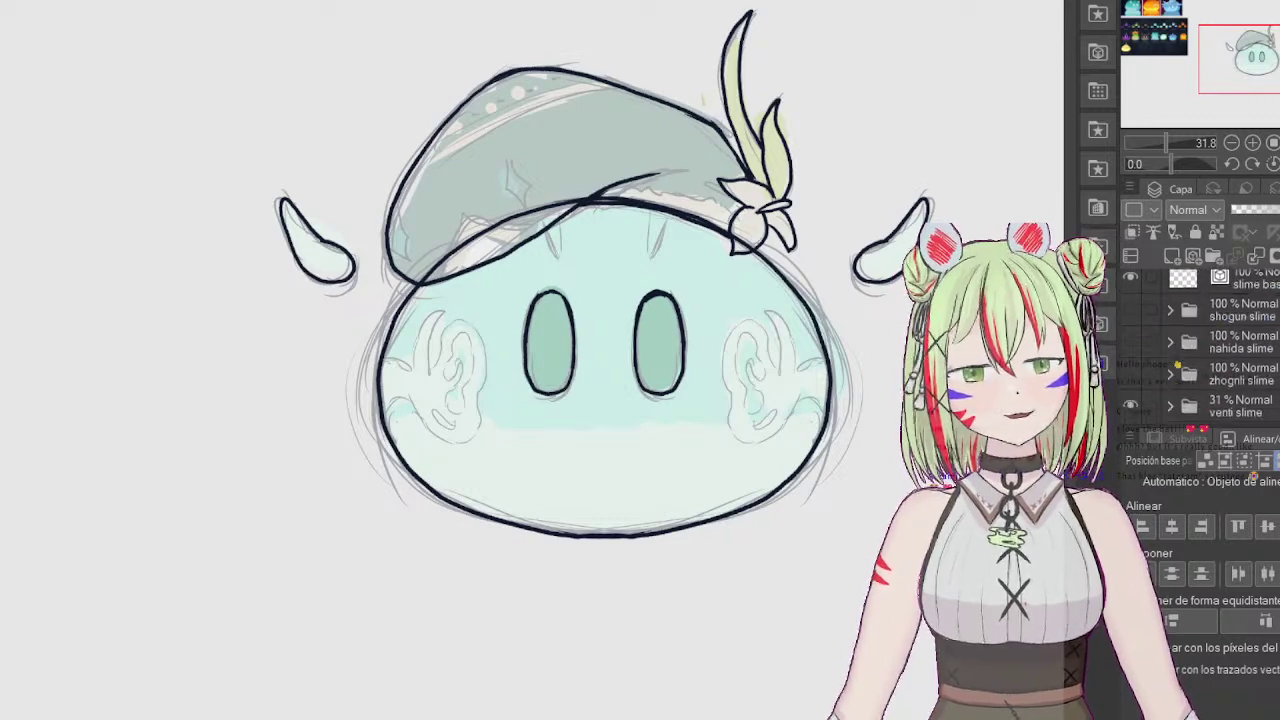
scroll(1210, 340, down, 1)
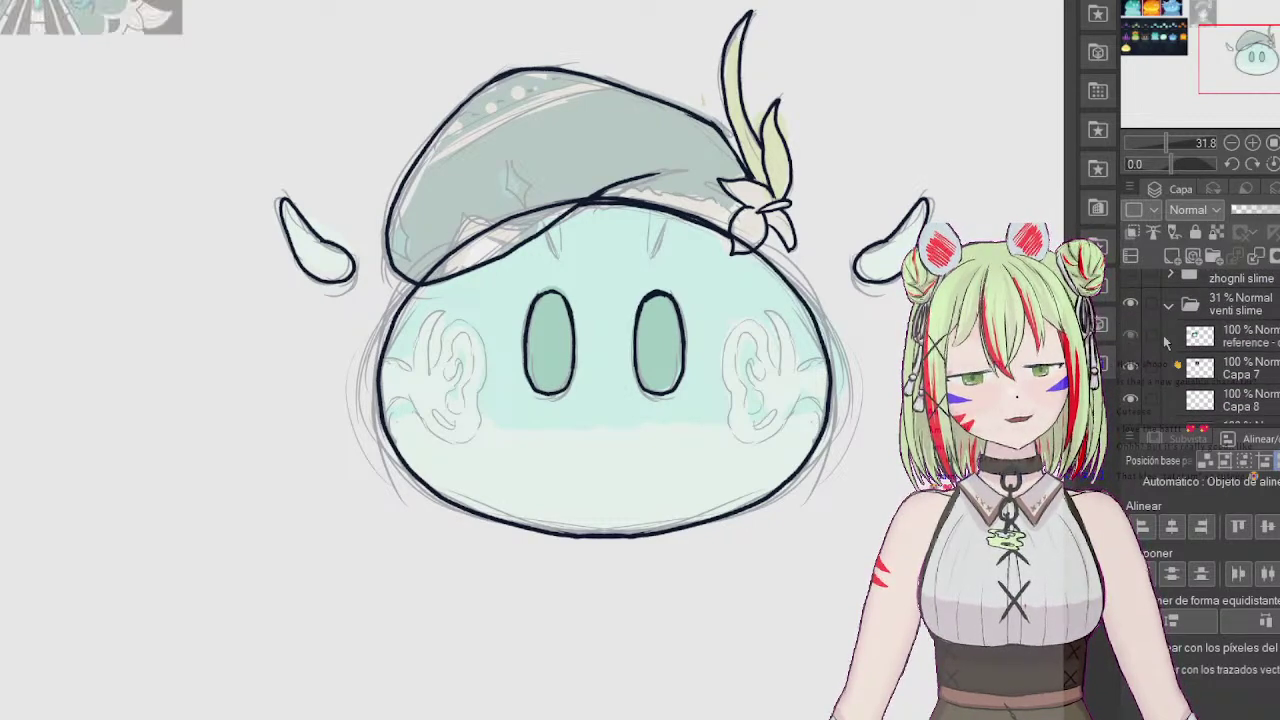
scroll(1131, 370, up, 4)
click(1248, 350)
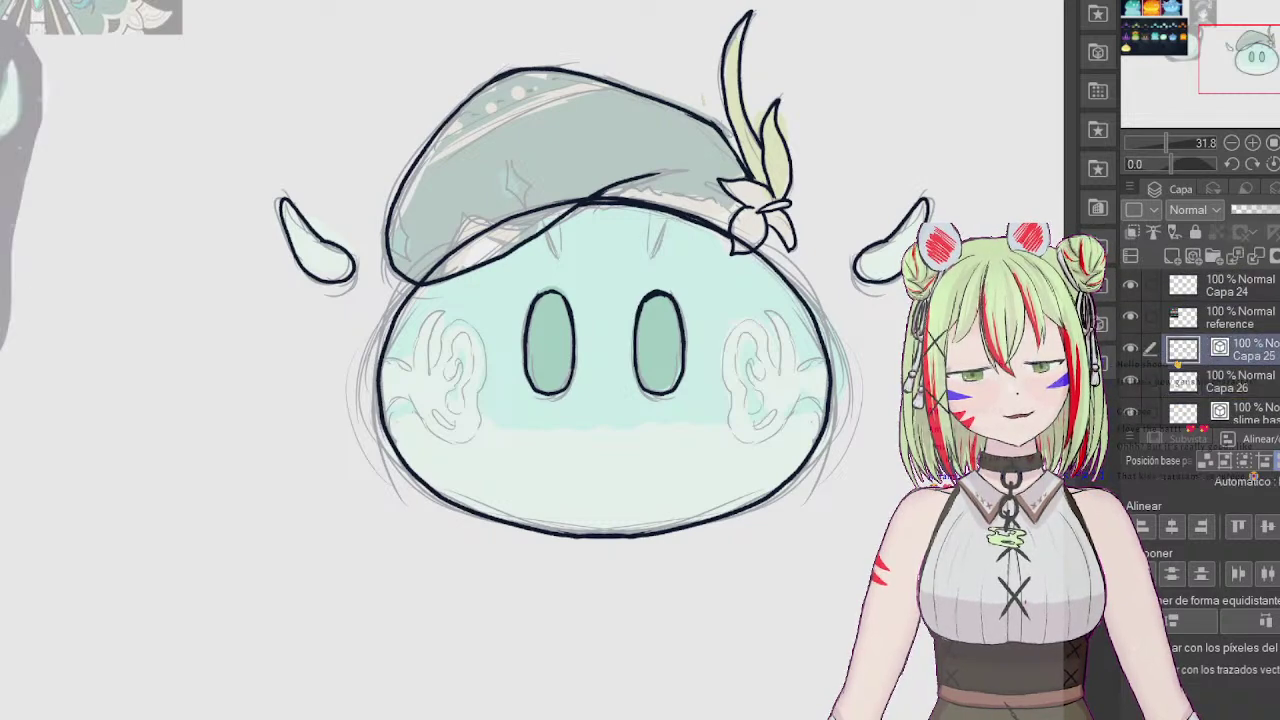
mouse_move(1266, 60)
mouse_down()
mouse_move(1234, 43)
mouse_move(1250, 52)
mouse_up()
Step: Turn the symmetry ruler in the venti slime folder back on
scroll(1200, 345, down, 5)
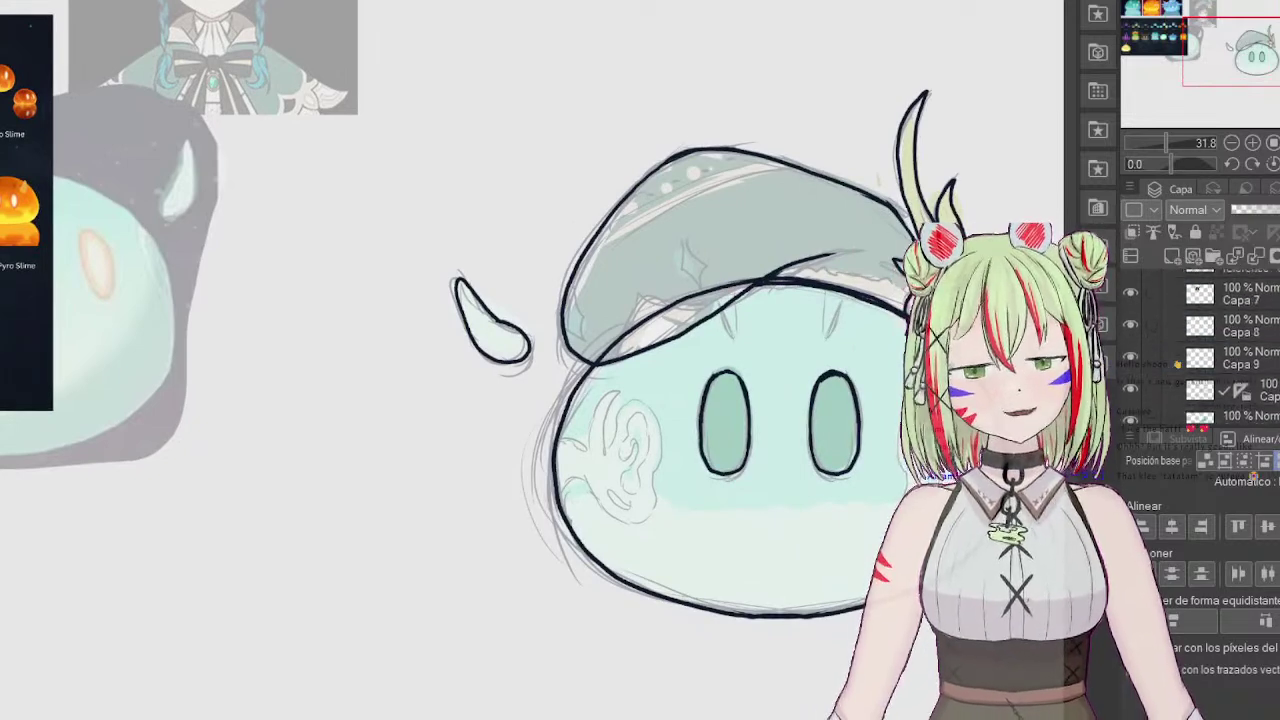
scroll(1230, 345, up, 2)
scroll(1230, 345, down, 2)
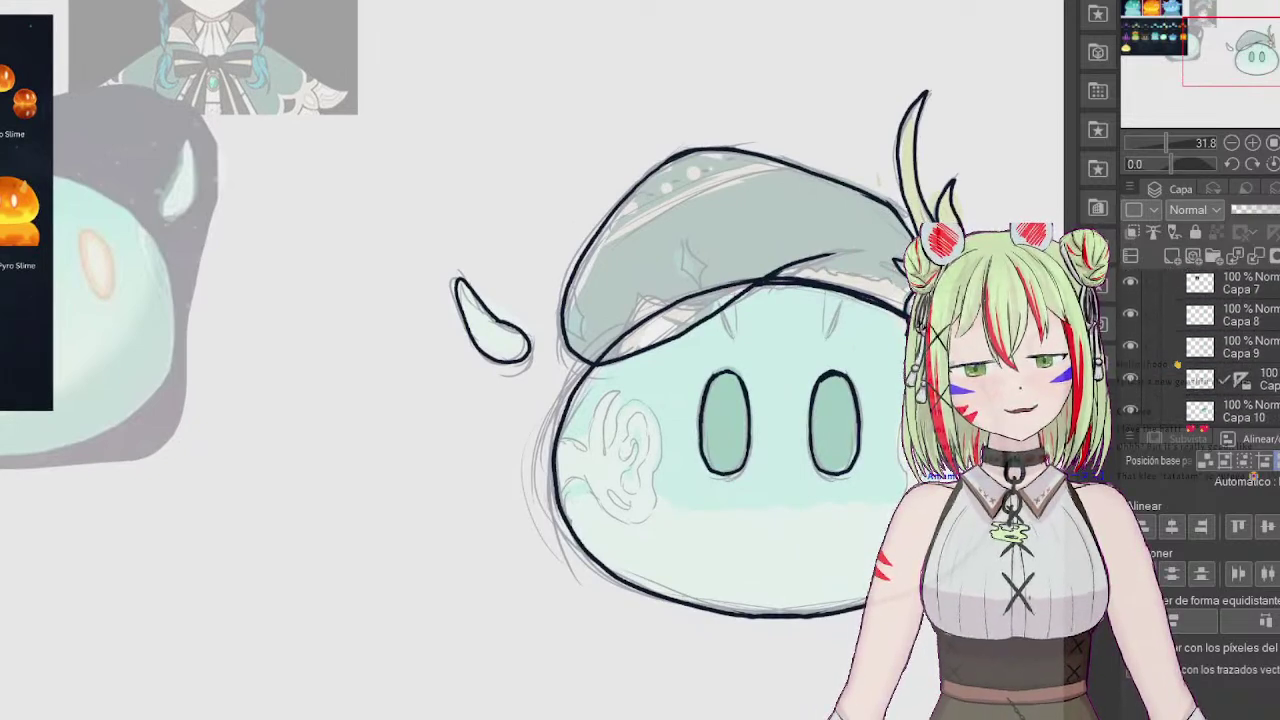
scroll(1230, 345, up, 1)
scroll(1240, 350, down, 1)
click(1240, 362)
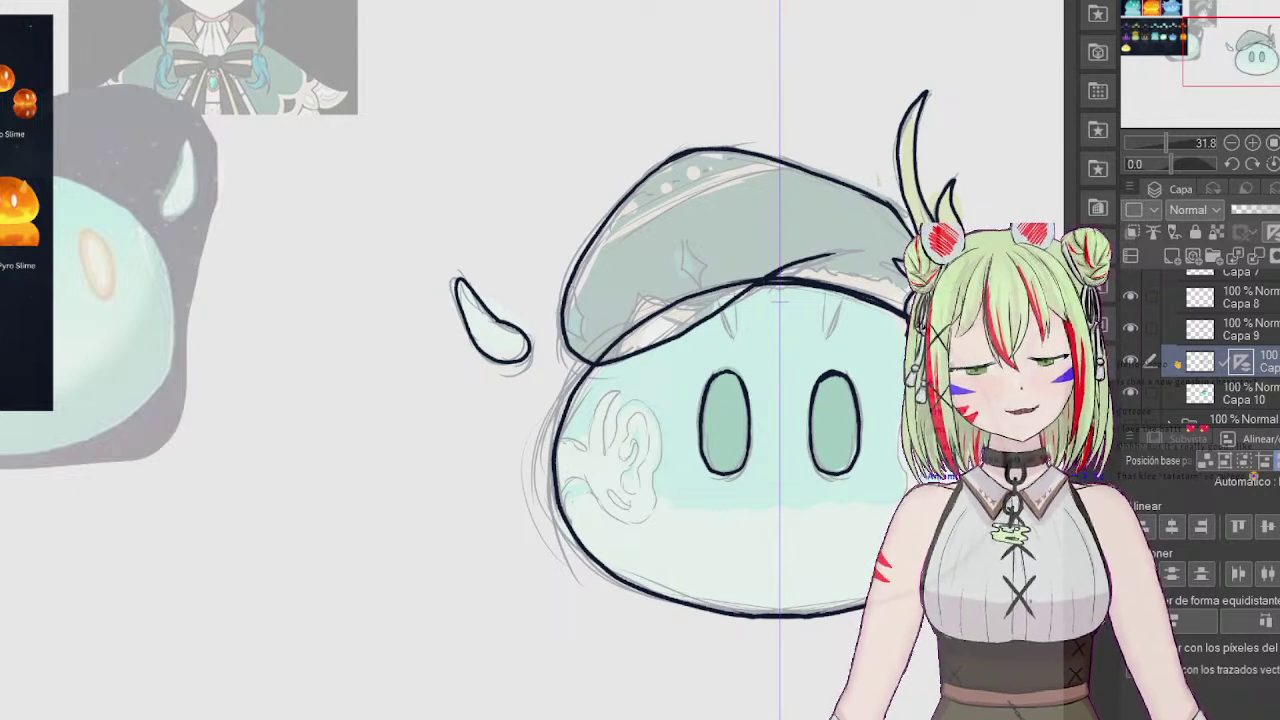
Step: Set the venti slime folder's opacity to 28%
scroll(1230, 340, up, 4)
click(1240, 323)
click(1278, 210)
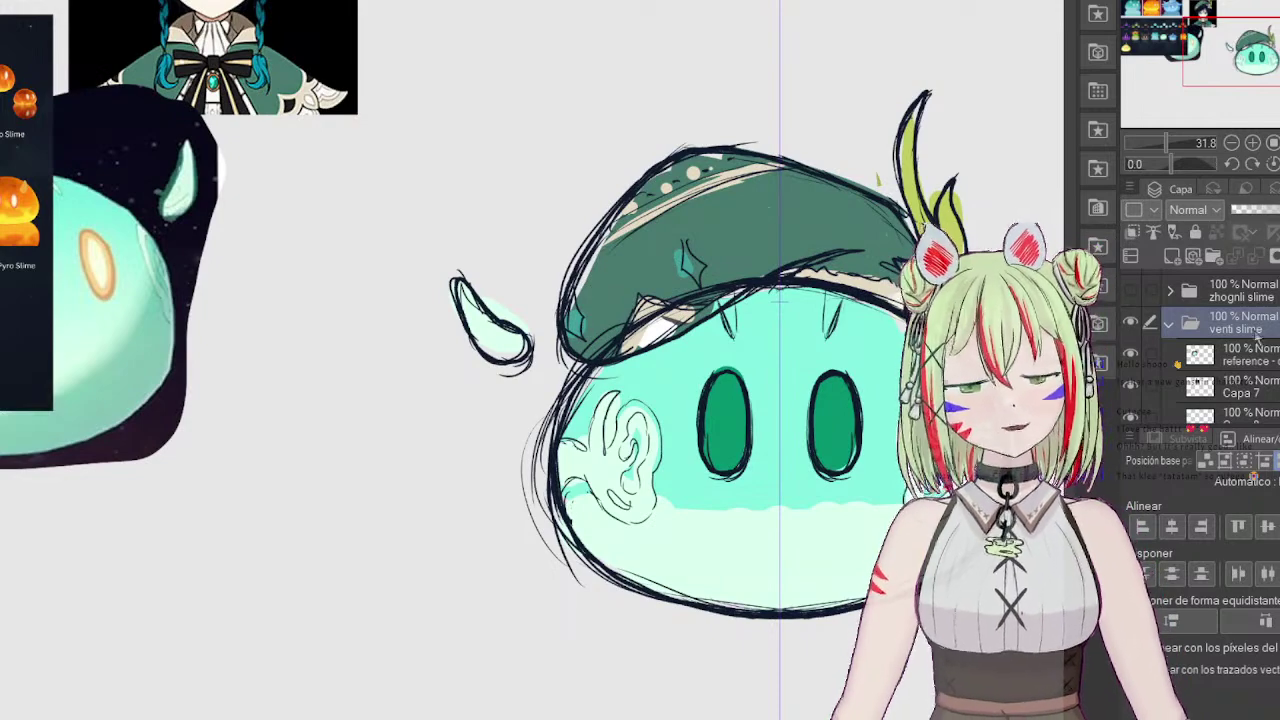
mouse_move(1260, 212)
mouse_down()
mouse_move(1236, 213)
mouse_move(1250, 214)
mouse_up()
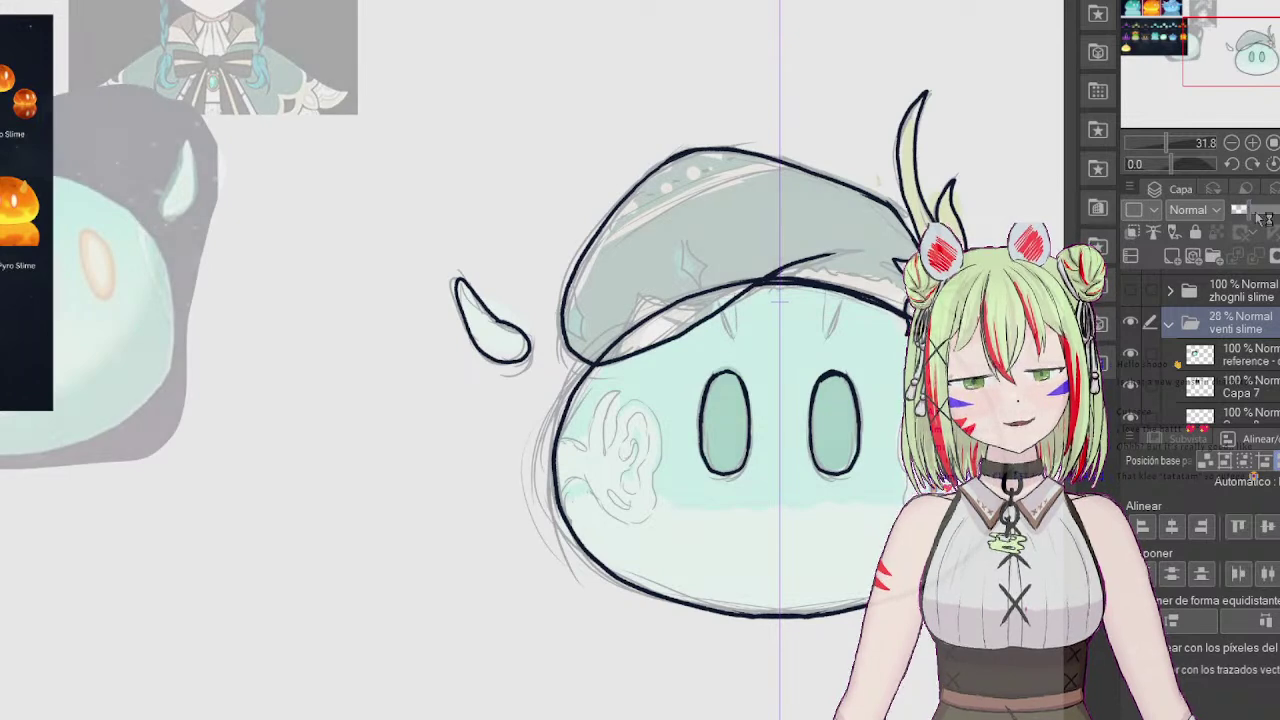
Step: Create a raster layer and place it directly below the slime base layer
scroll(1240, 340, up, 5)
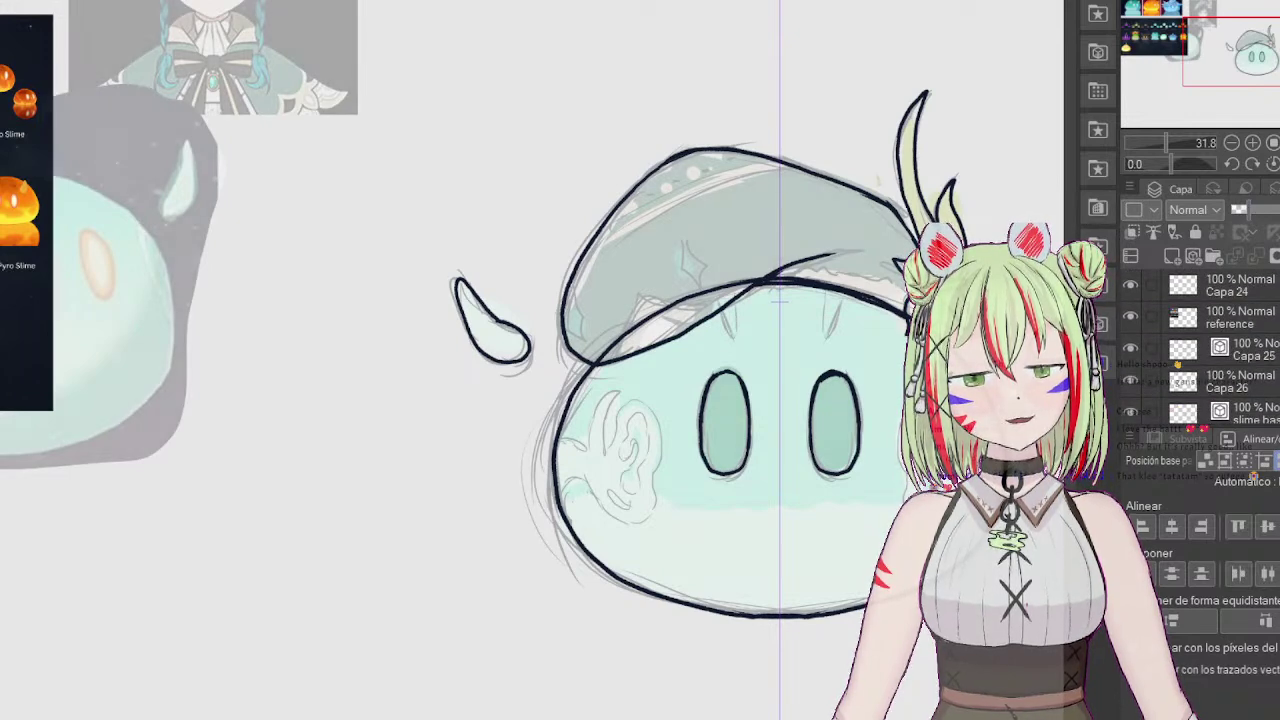
scroll(1200, 350, down, 2)
click(1200, 350)
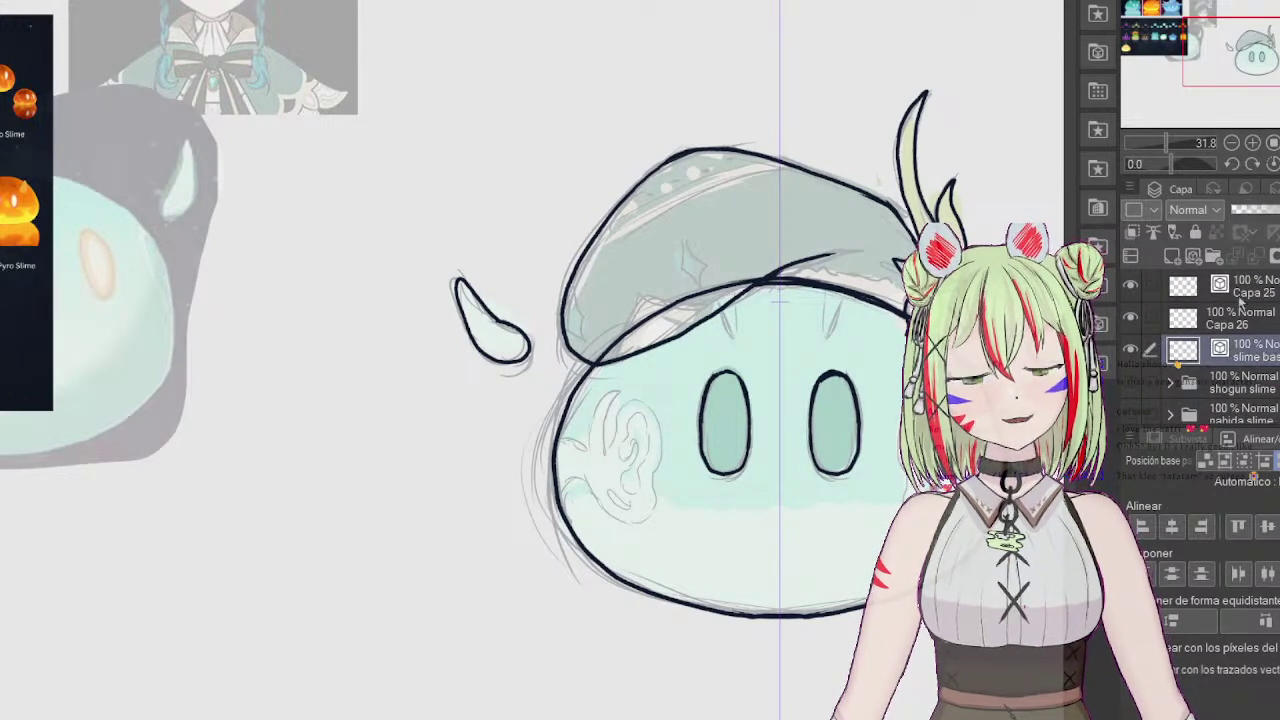
click(1190, 258)
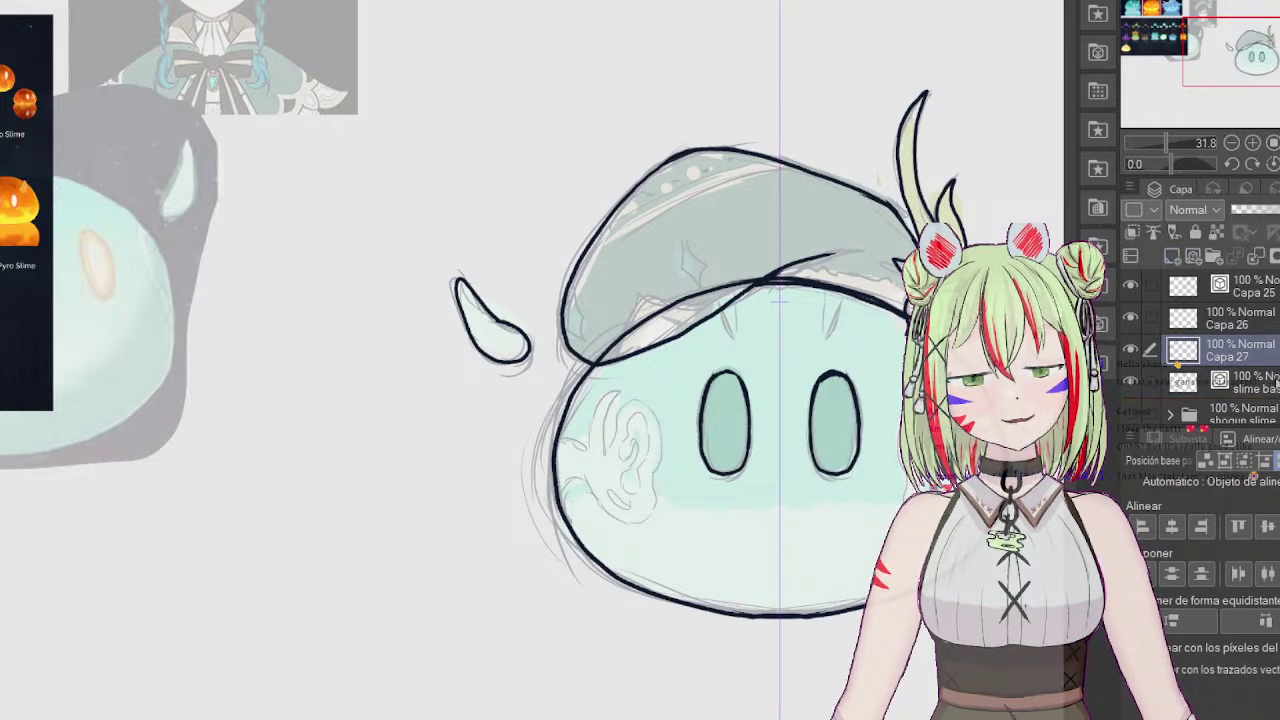
drag(1274, 362, 1272, 395)
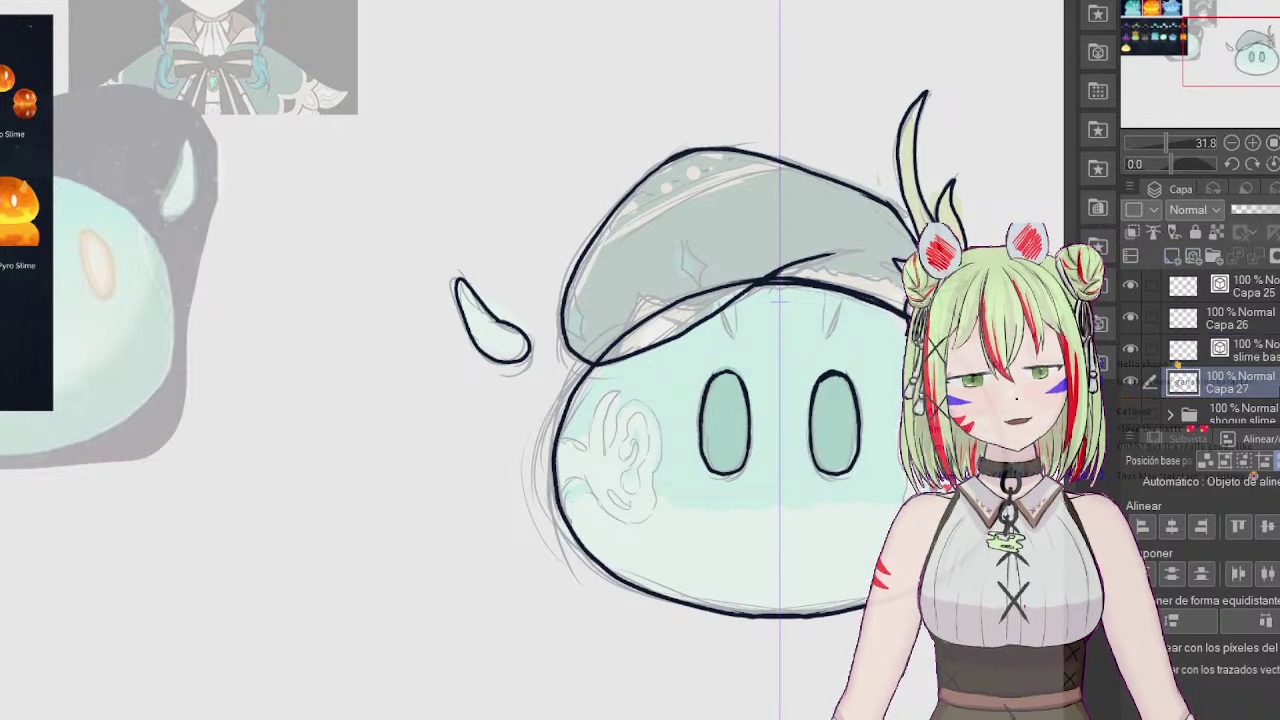
Step: Paint the mirrored hand-shaped cheek markings in pale mint on Capa 27, following the sketch
drag(1240, 46, 1252, 54)
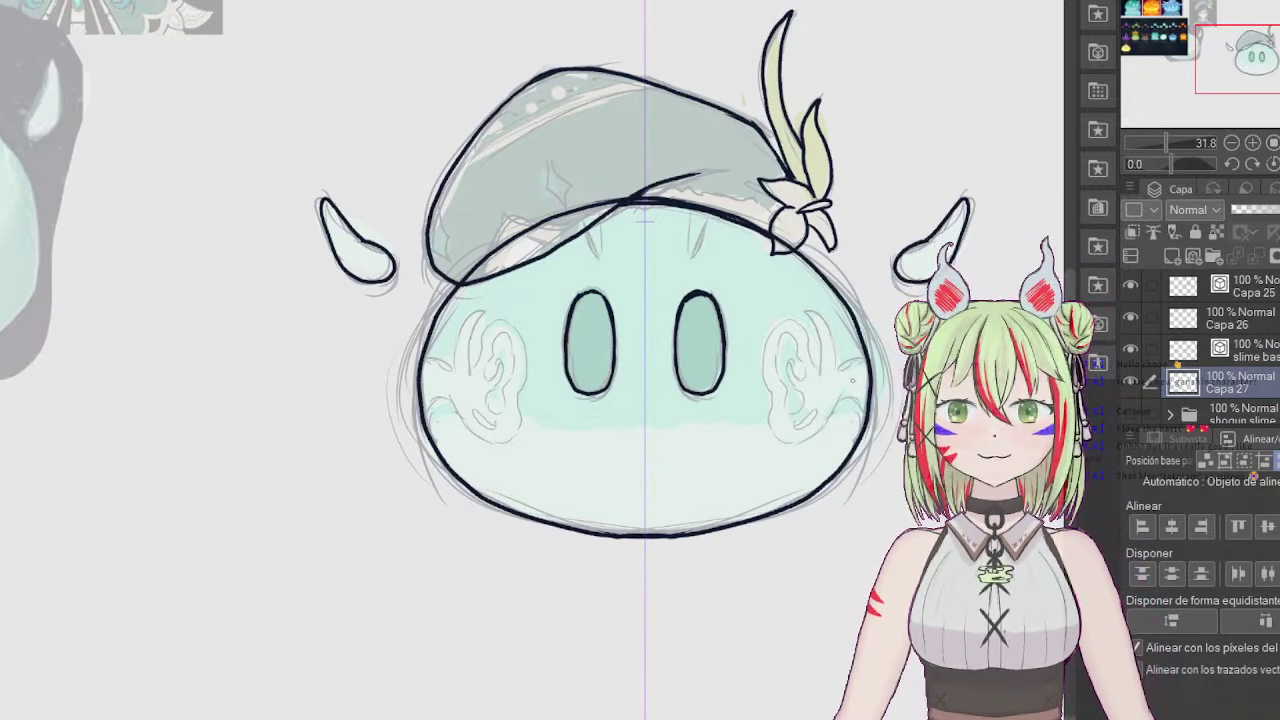
mouse_move(860, 367)
mouse_down()
mouse_move(836, 373)
mouse_move(868, 388)
mouse_up()
mouse_move(808, 436)
mouse_down()
mouse_move(790, 440)
mouse_move(773, 412)
mouse_move(765, 352)
mouse_move(788, 322)
mouse_move(806, 332)
mouse_move(811, 363)
mouse_move(819, 330)
mouse_move(806, 312)
mouse_up()
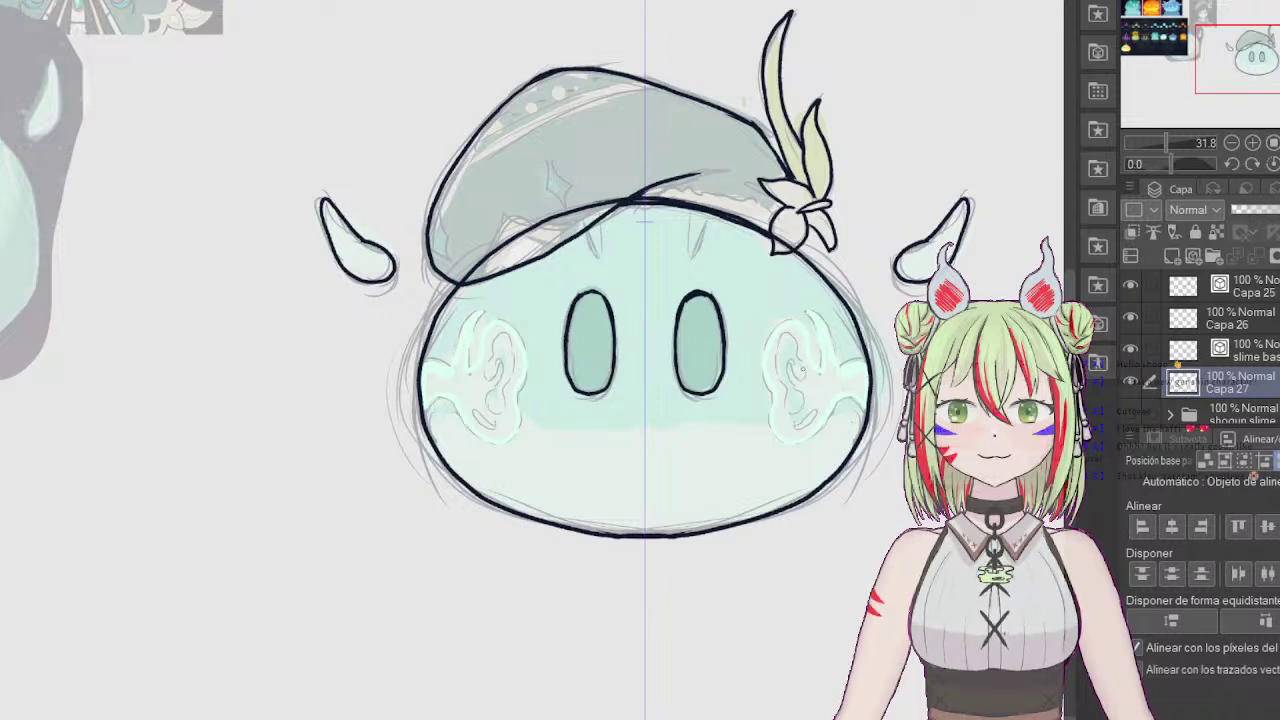
mouse_move(790, 366)
mouse_down()
mouse_move(798, 378)
mouse_move(795, 336)
mouse_move(776, 364)
mouse_move(788, 414)
mouse_move(803, 401)
mouse_move(789, 372)
mouse_up()
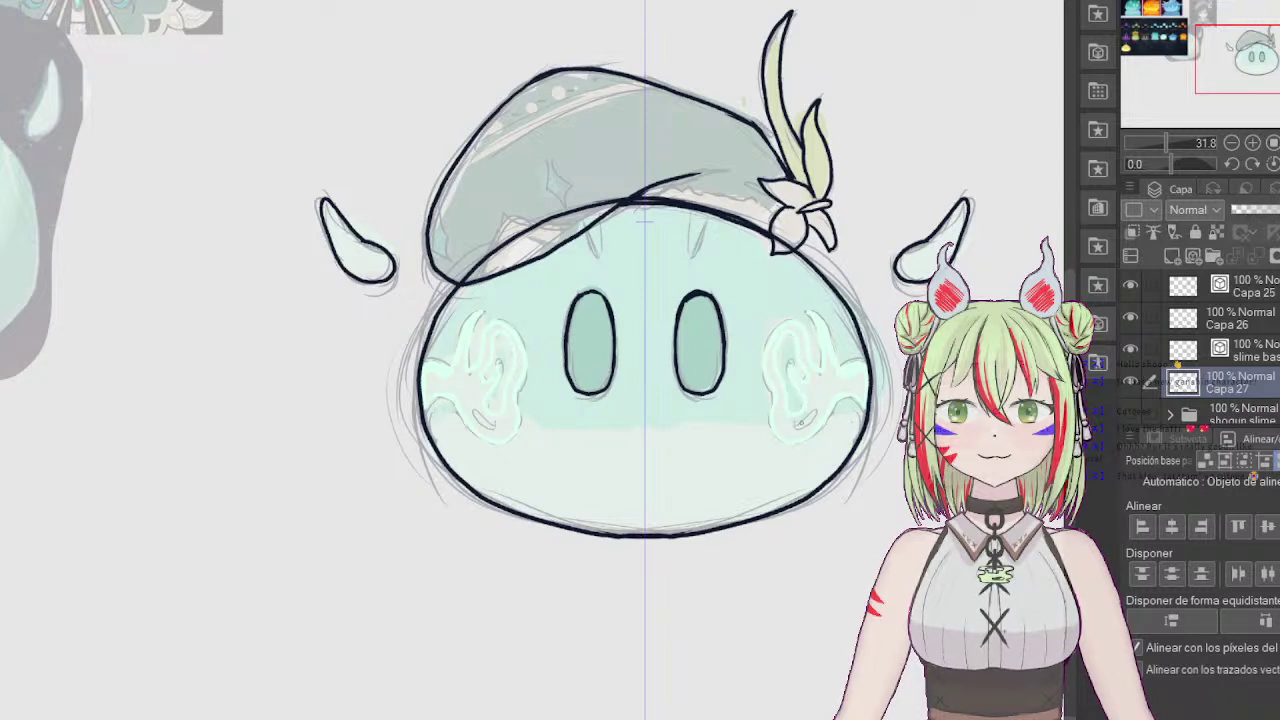
mouse_move(802, 426)
mouse_down()
mouse_move(815, 412)
mouse_move(798, 420)
mouse_up()
click(851, 377)
click(808, 338)
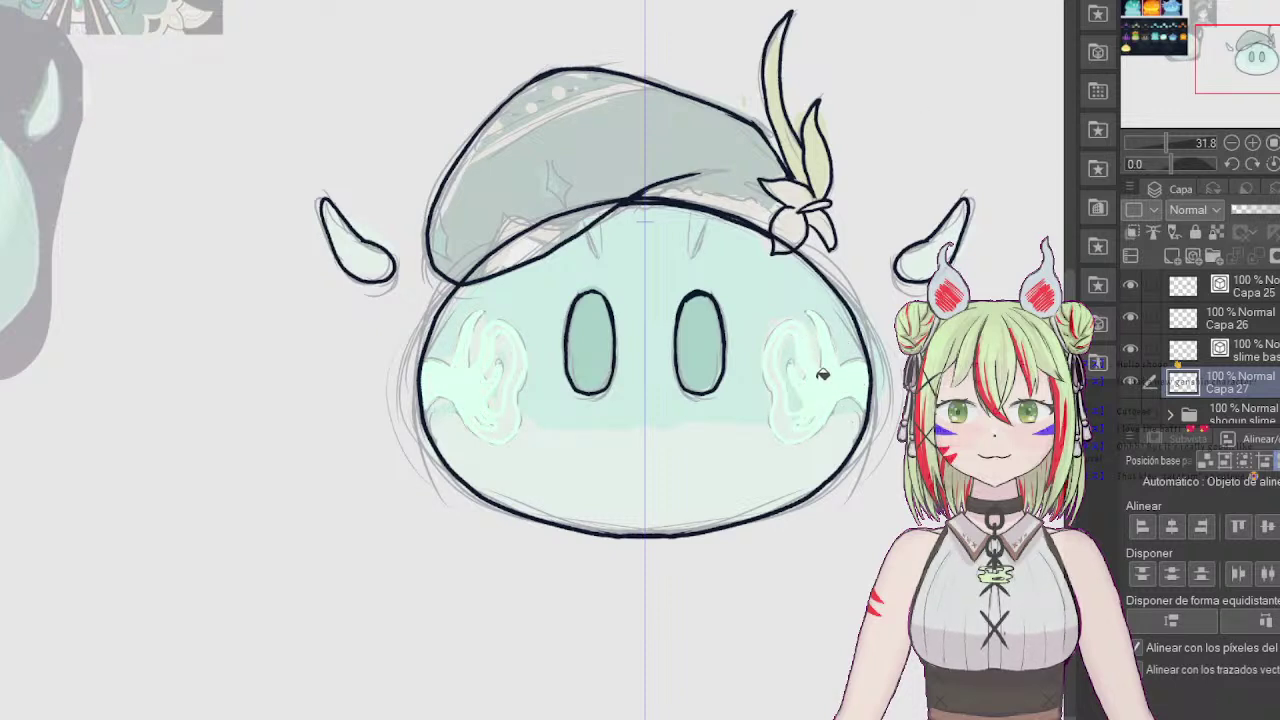
click(796, 428)
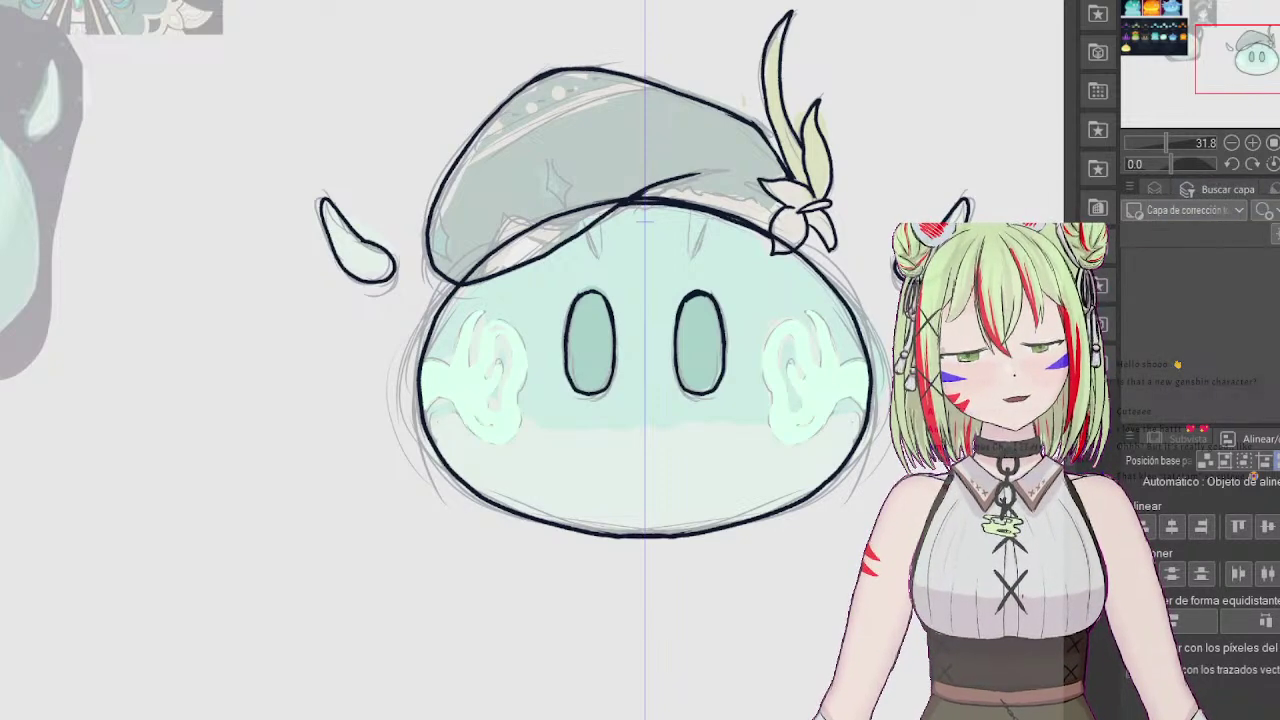
Step: Give the markings layer a dark navy border effect with a thickness of 2.0
click(1218, 189)
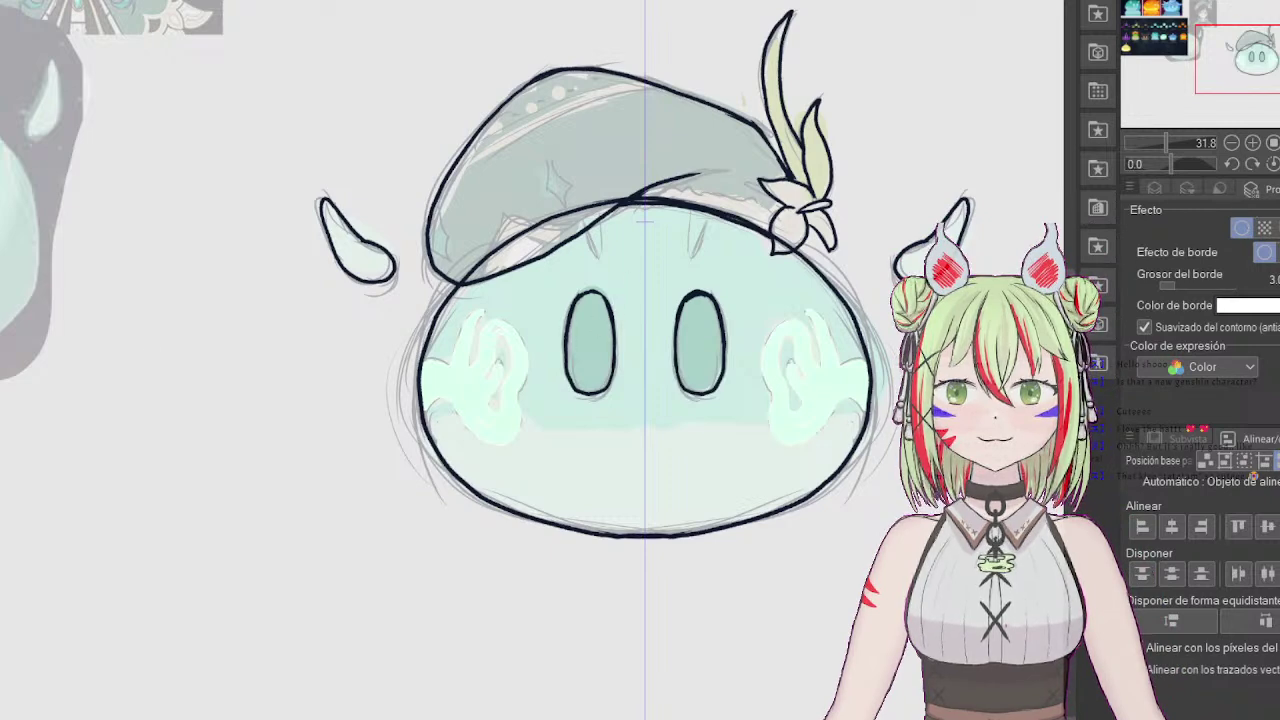
click(619, 281)
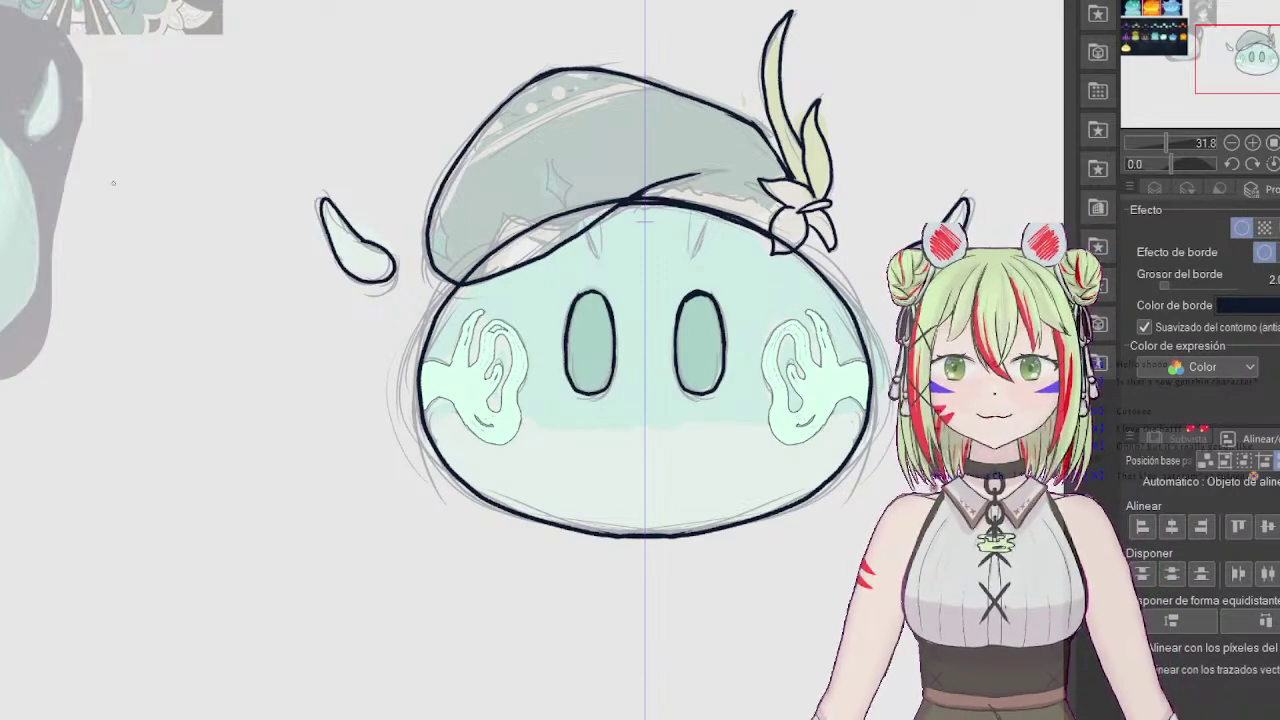
click(1155, 189)
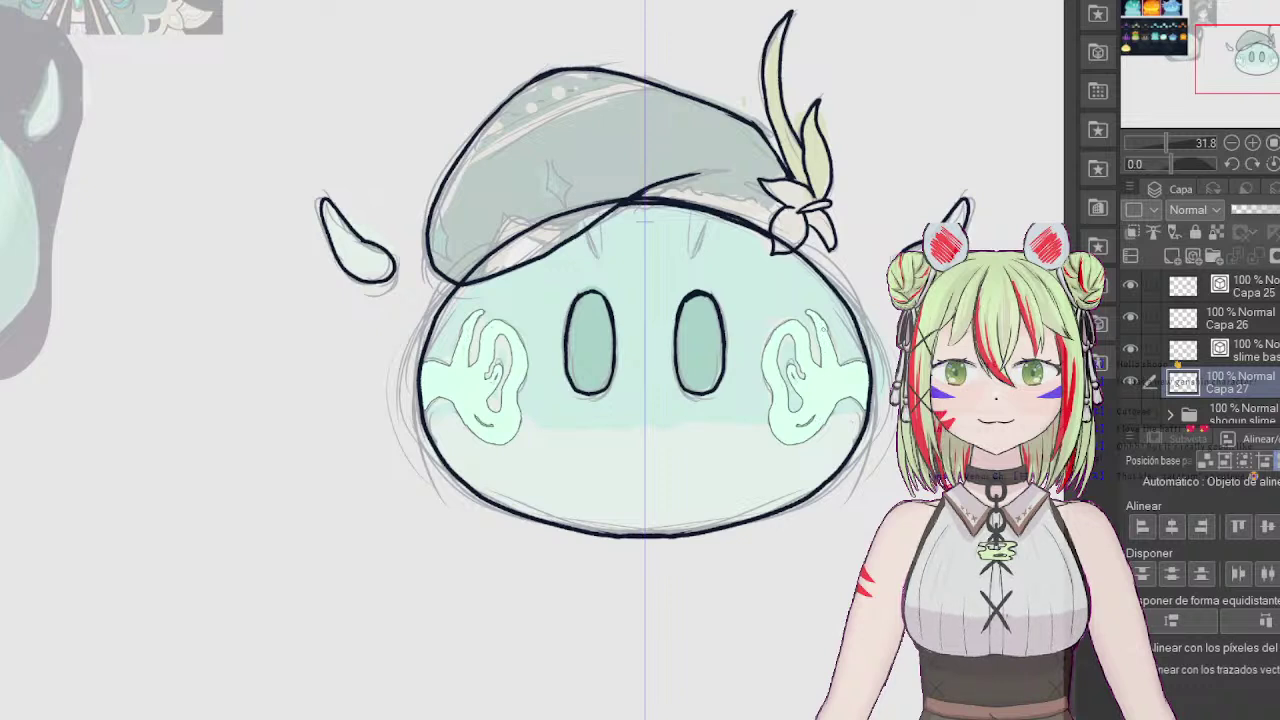
Step: Refine the inner gaps of the cheek markings and paint two mirrored mint spikes on the forehead below the beret
key(ctrl+z)
drag(803, 424, 808, 420)
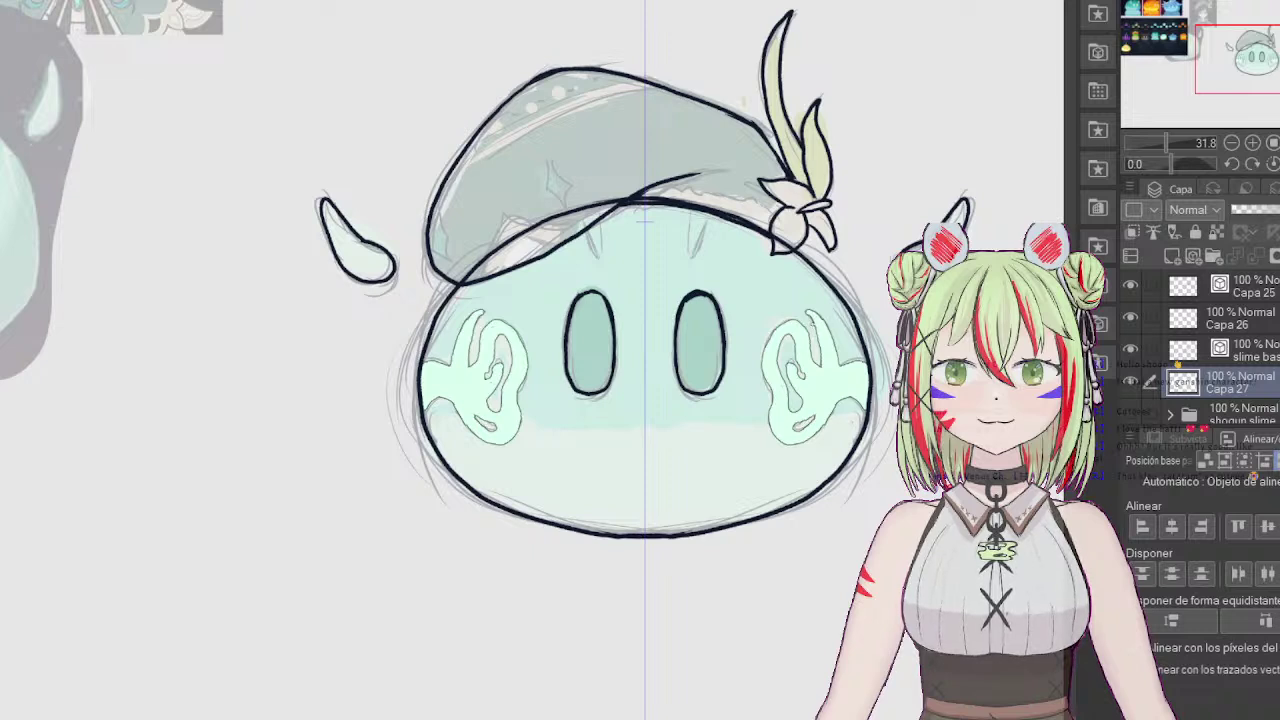
mouse_move(811, 321)
mouse_down()
mouse_move(825, 361)
mouse_move(813, 326)
mouse_up()
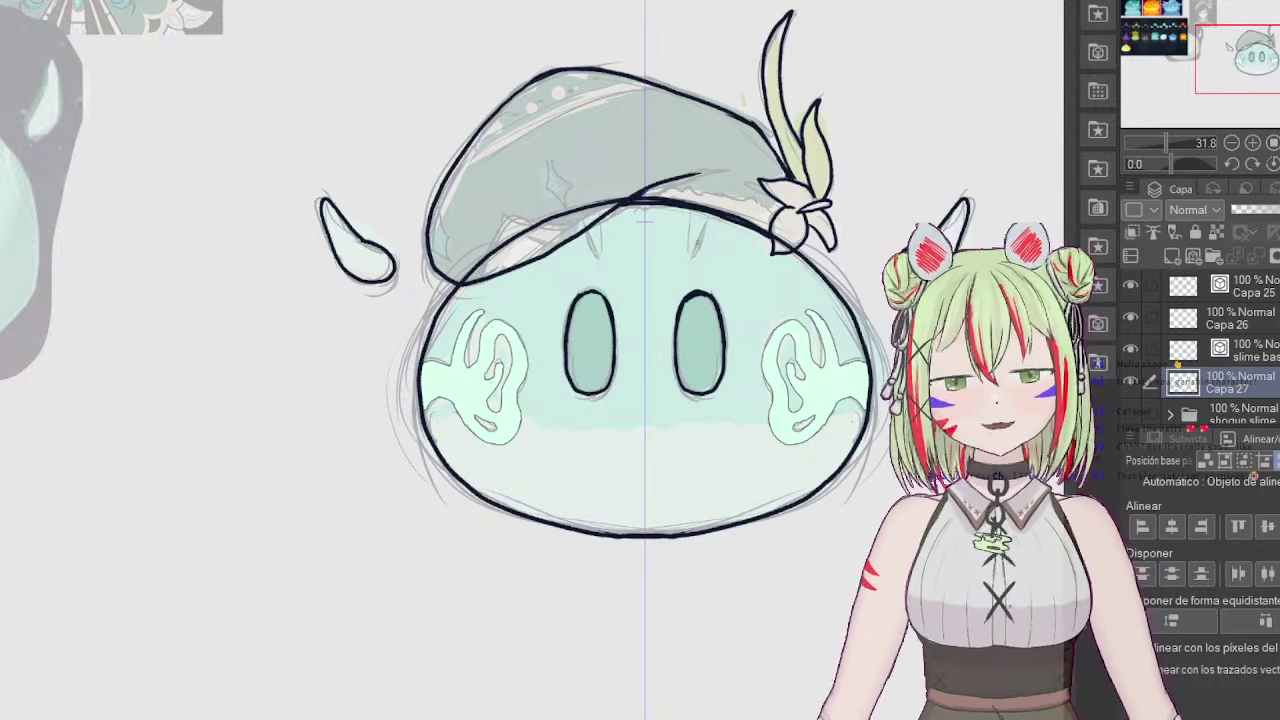
mouse_move(690, 236)
mouse_down()
mouse_move(694, 255)
mouse_move(709, 217)
mouse_move(692, 210)
mouse_move(705, 215)
mouse_move(701, 234)
mouse_up()
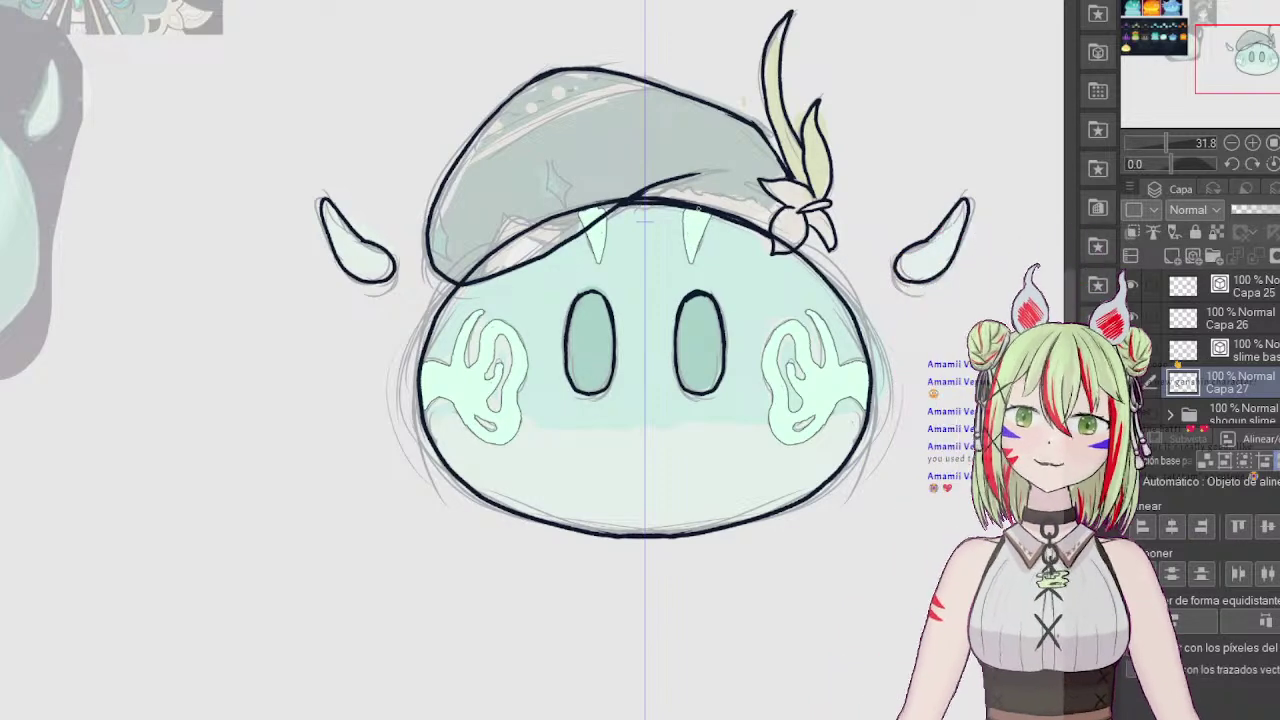
Step: Move the flat color sketch on Capa 10 of the venti slime folder to the empty area at the lineart's lower left
click(1270, 316)
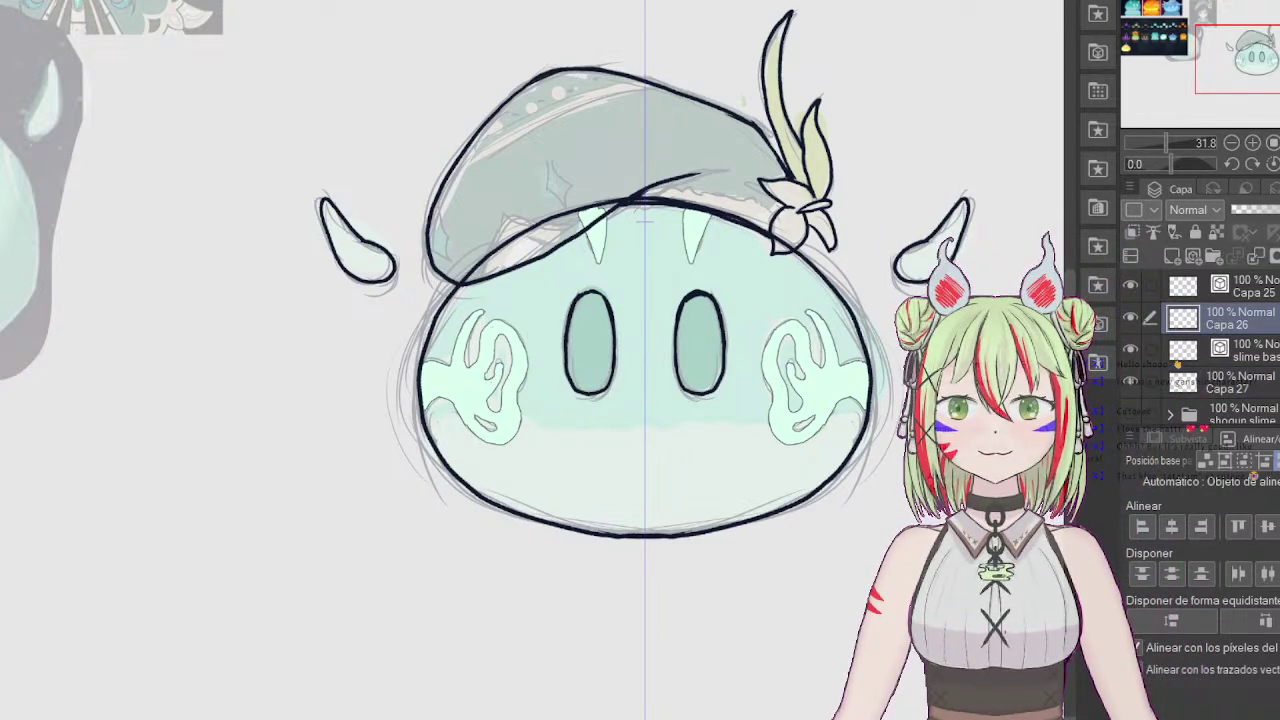
scroll(1200, 345, down, 5)
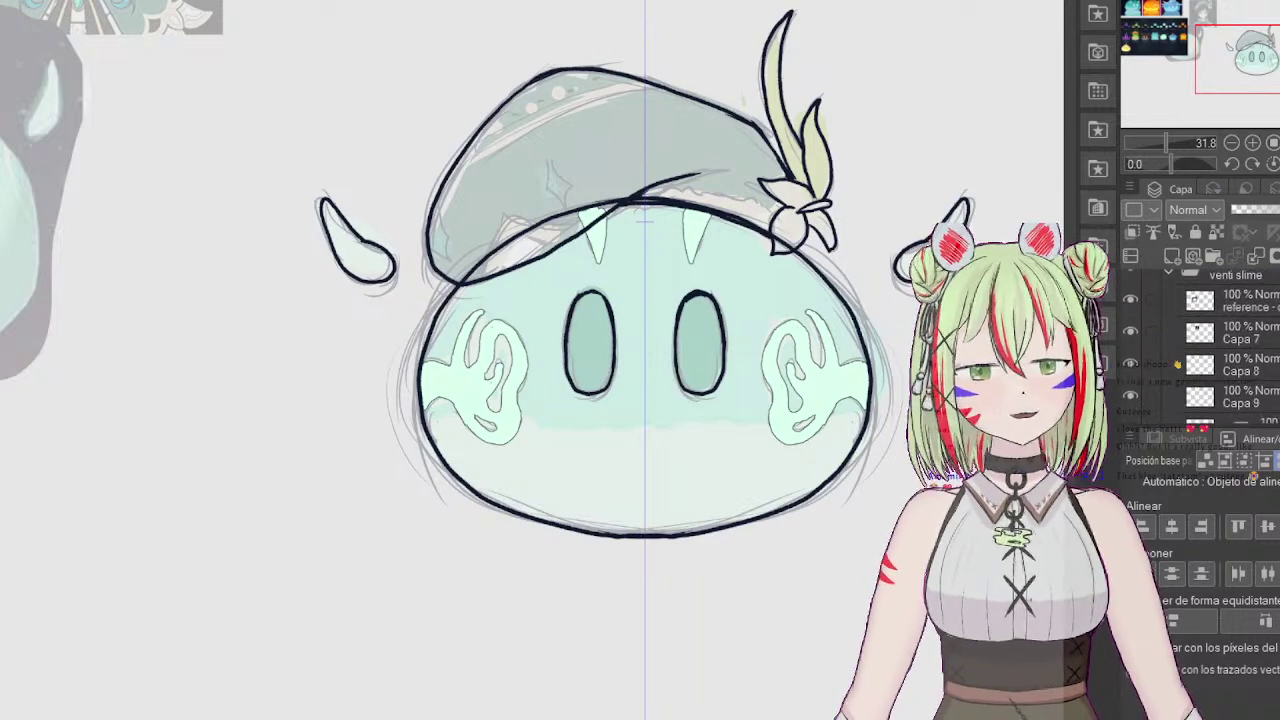
scroll(1200, 345, down, 3)
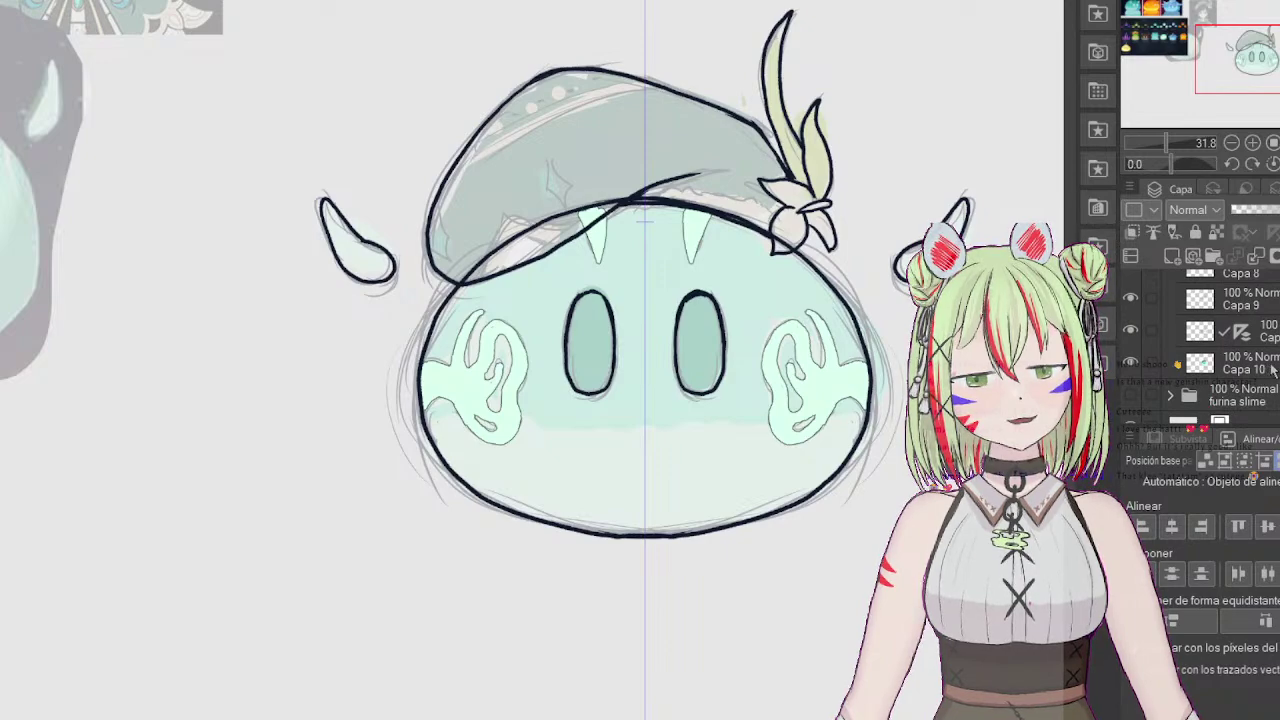
click(1270, 366)
key(ctrl+t)
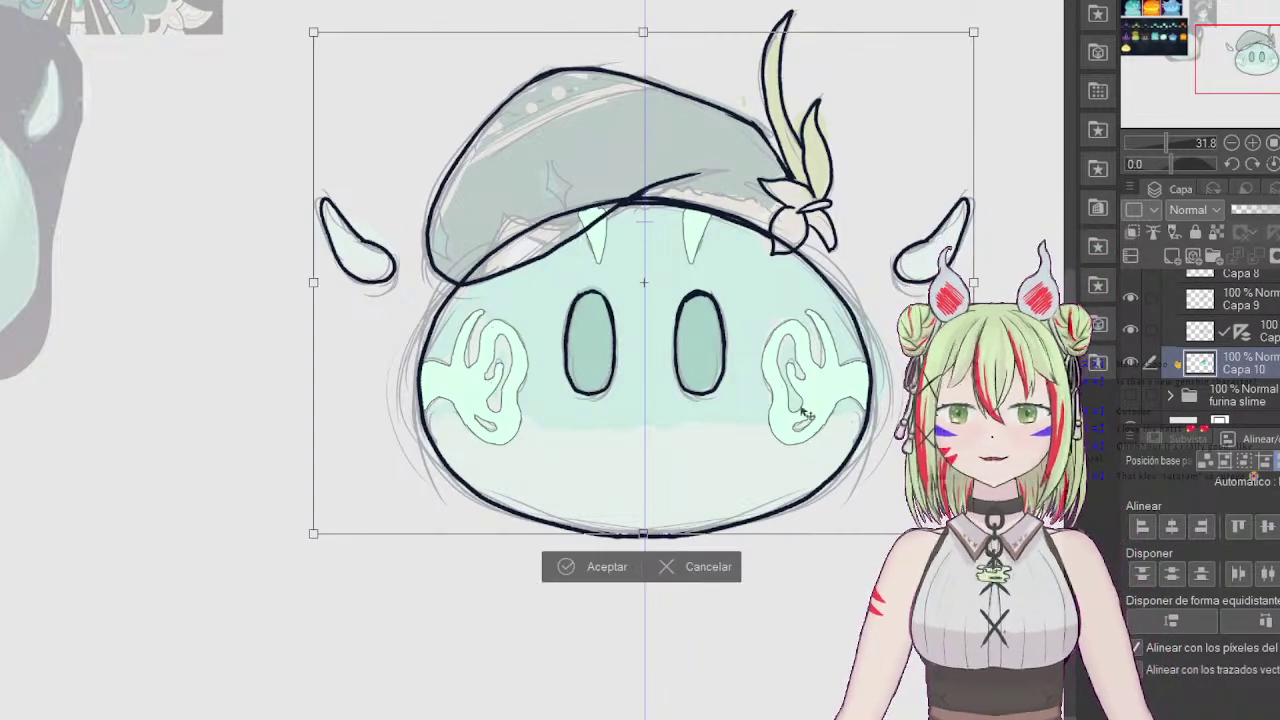
drag(802, 412, 326, 660)
click(128, 713)
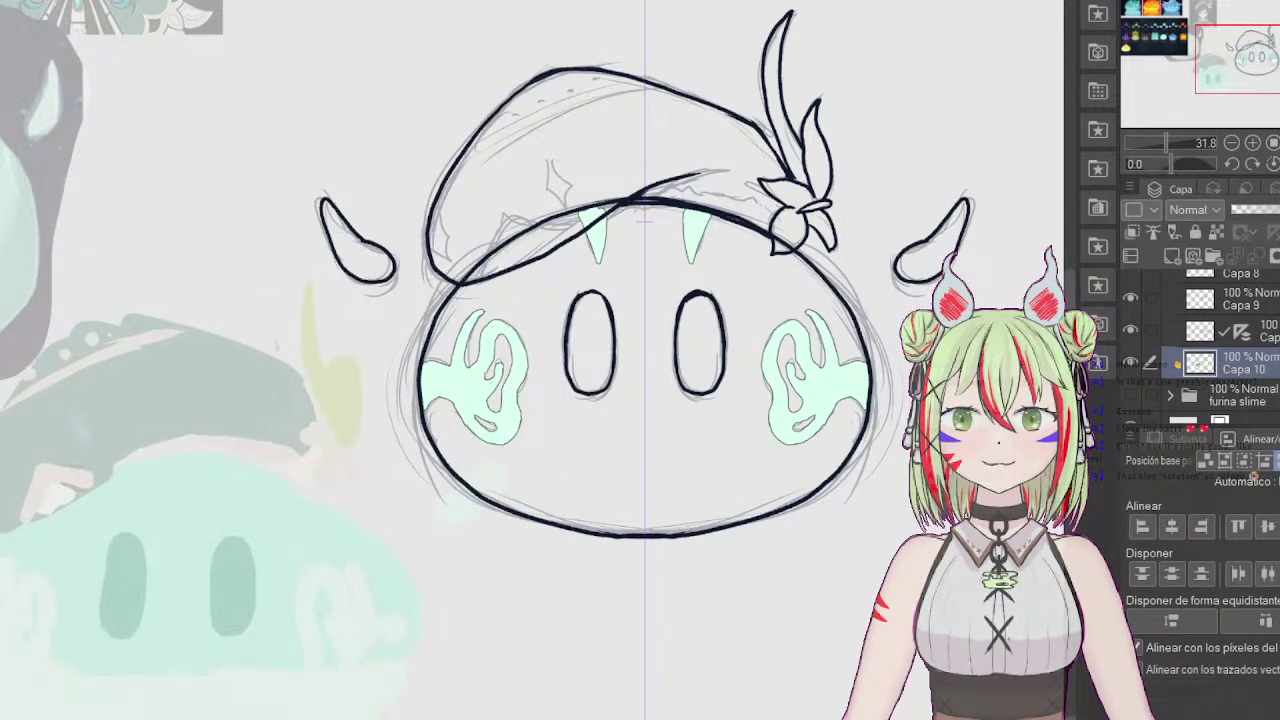
Step: Take Capa 10 out of the venti slime folder and place it directly above that folder
scroll(1240, 345, down, 1)
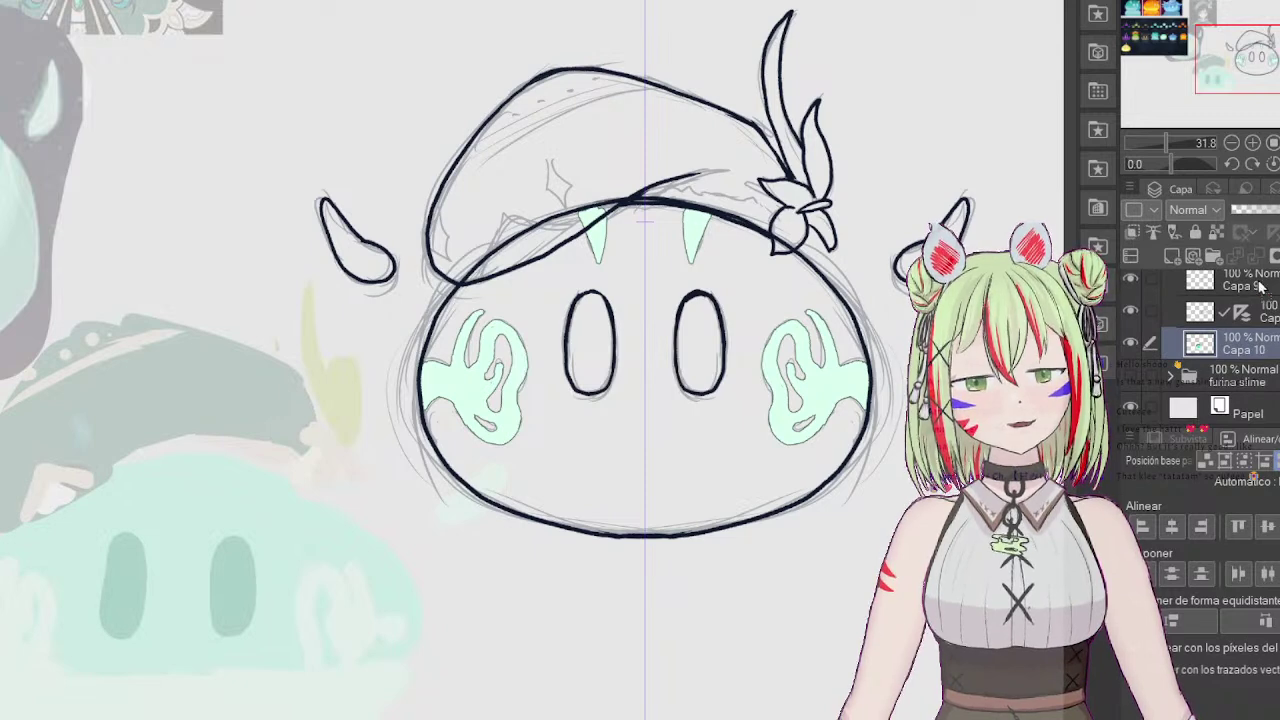
drag(1243, 340, 1187, 264)
drag(600, 400, 617, 374)
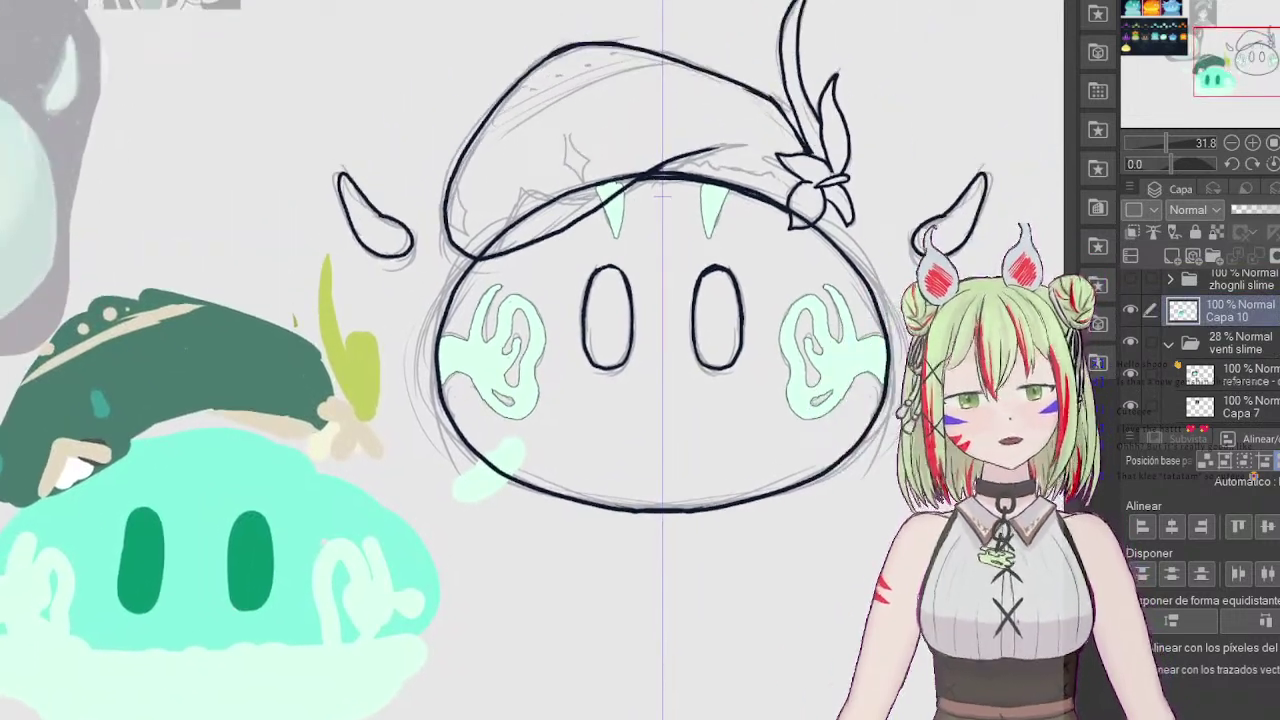
Step: Activate Capa 26 and paint the first patches of the beret with the color sketch's dark green
scroll(1220, 350, up, 2)
scroll(1187, 264, up, 2)
click(1240, 380)
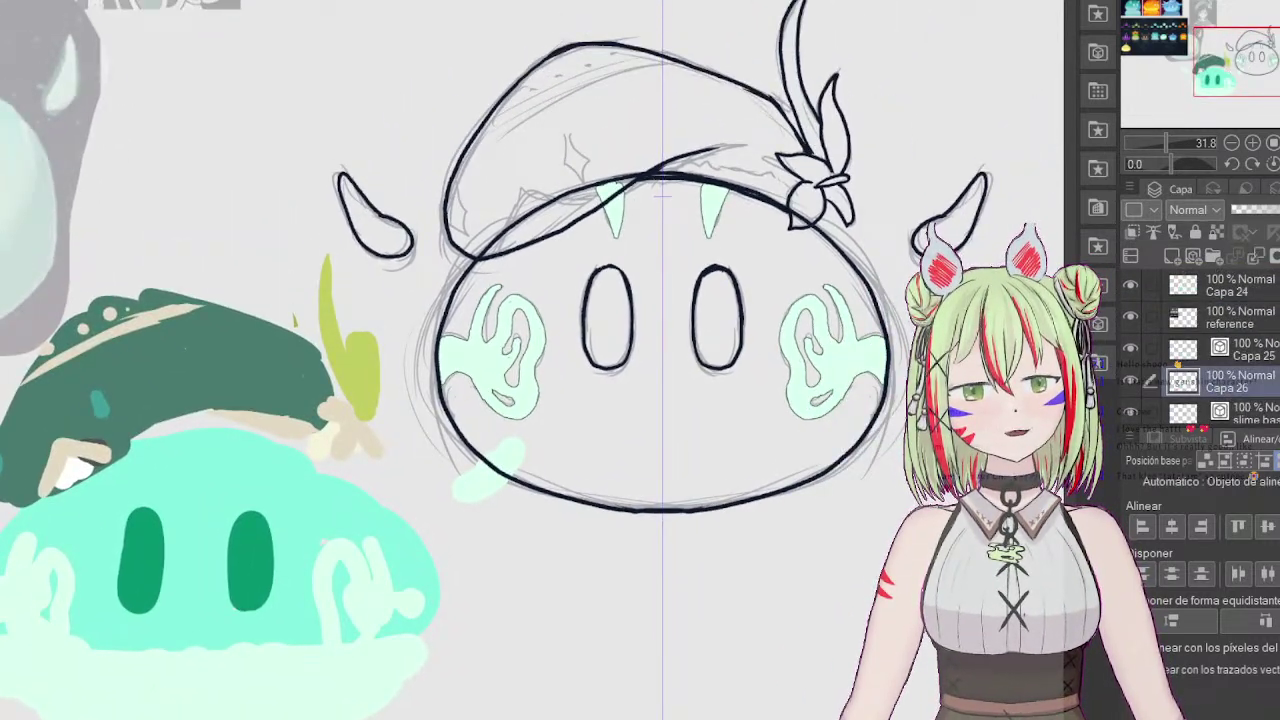
scroll(1240, 380, down, 1)
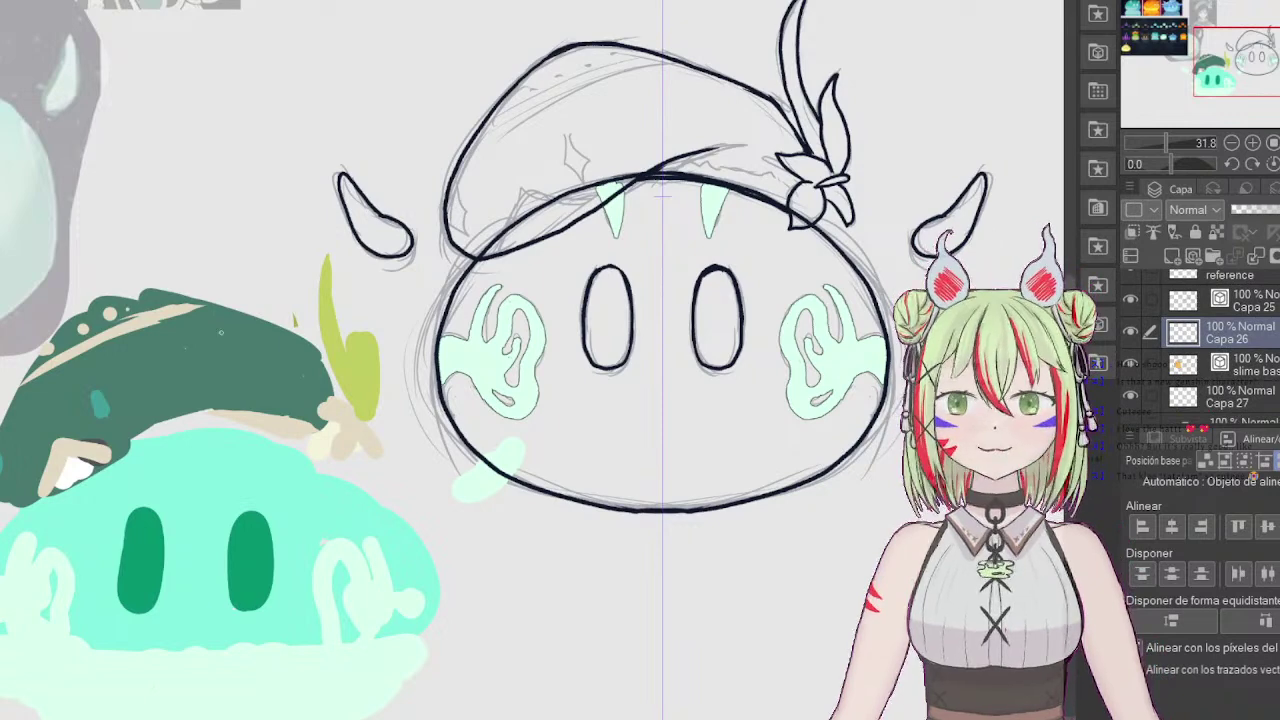
mouse_move(558, 139)
mouse_down()
mouse_move(523, 168)
mouse_move(599, 96)
mouse_move(536, 135)
mouse_move(514, 194)
mouse_up()
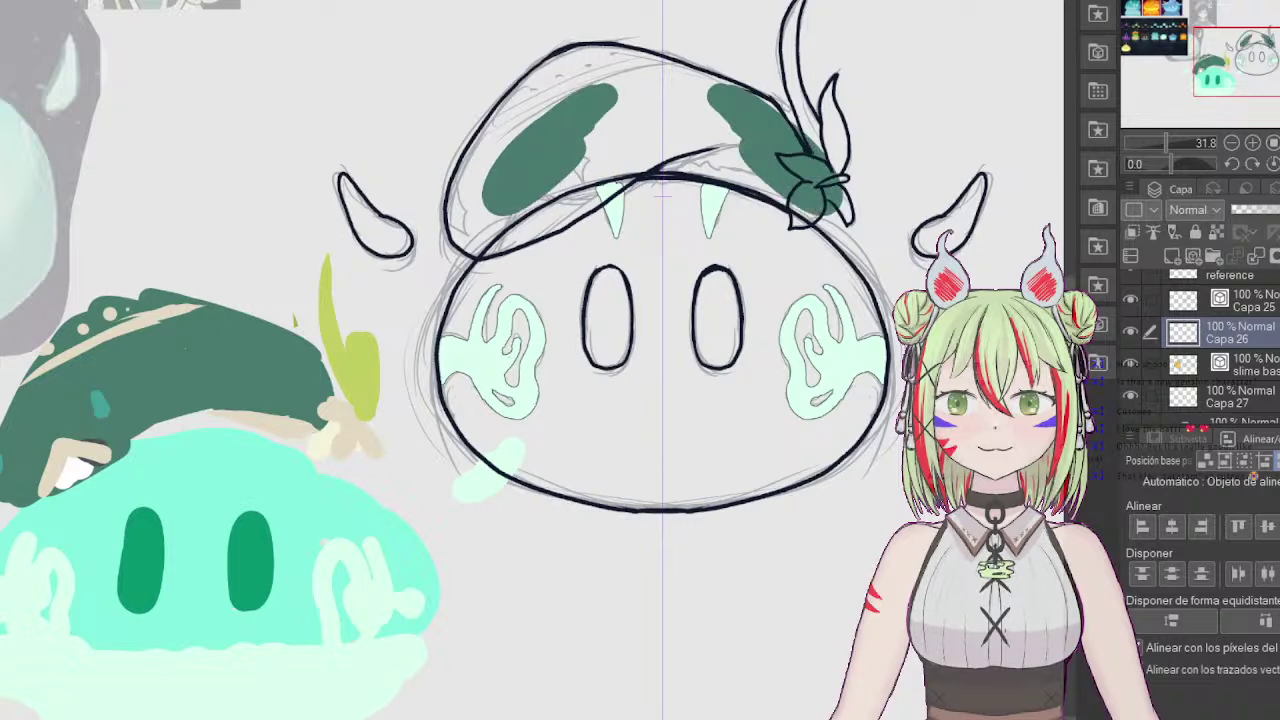
Step: Turn off the symmetry ruler in the venti slime folder and reactivate Capa 26
scroll(1238, 388, down, 8)
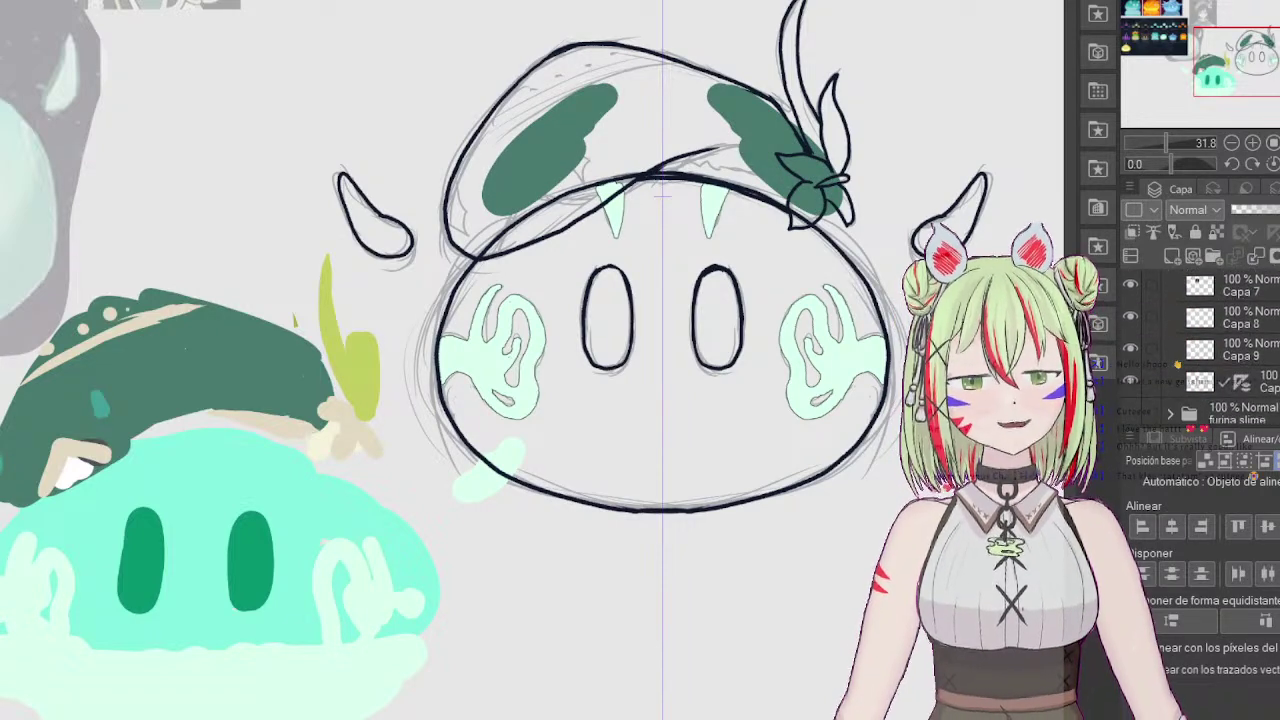
click(1240, 372)
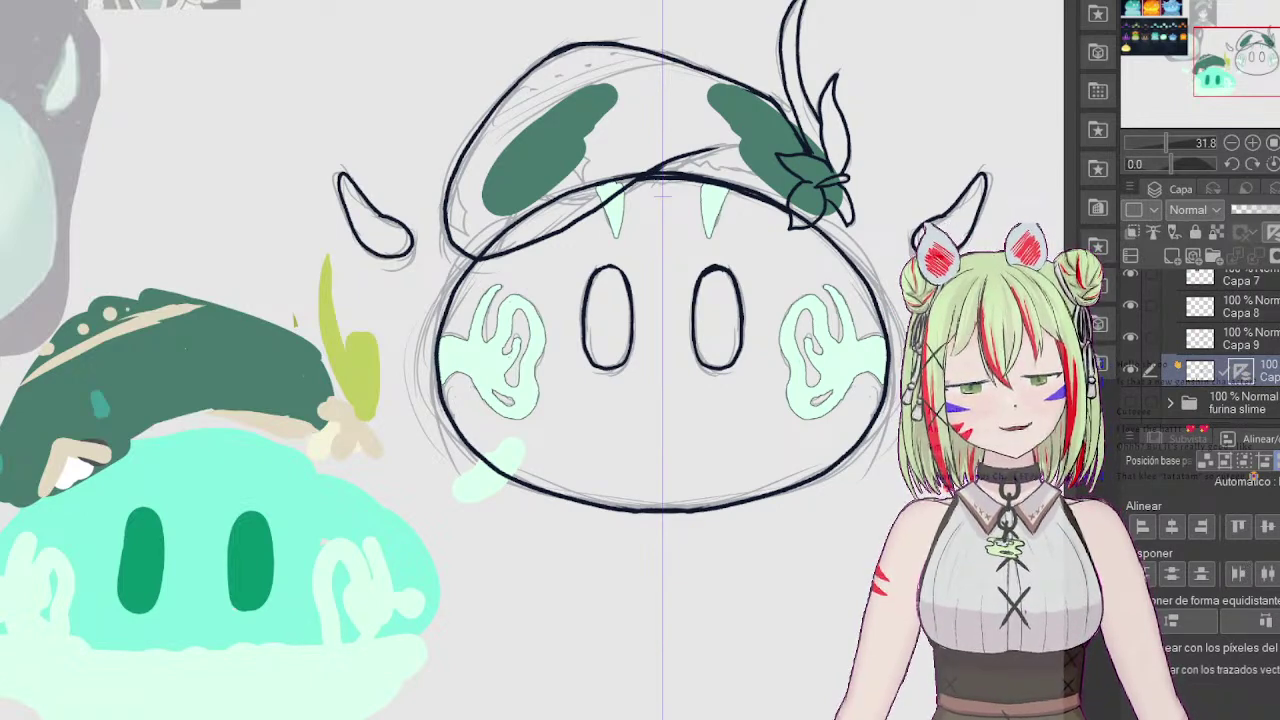
scroll(1200, 345, down, 10)
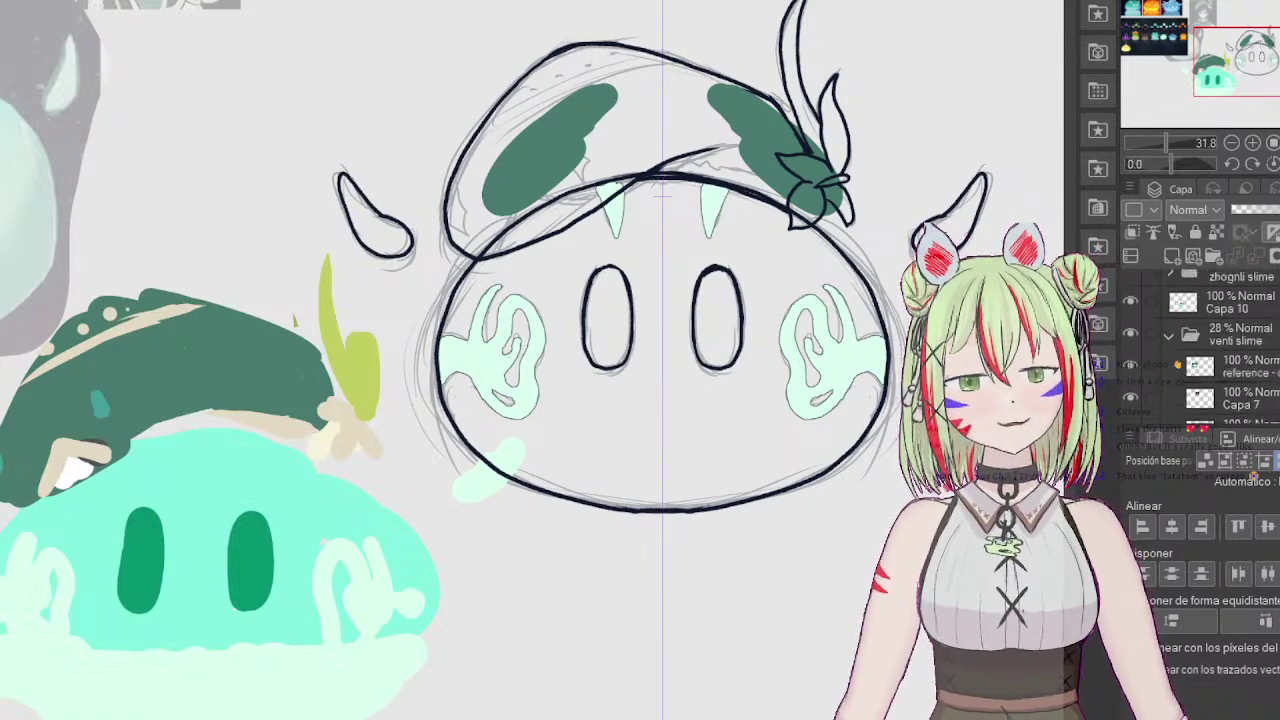
click(1275, 386)
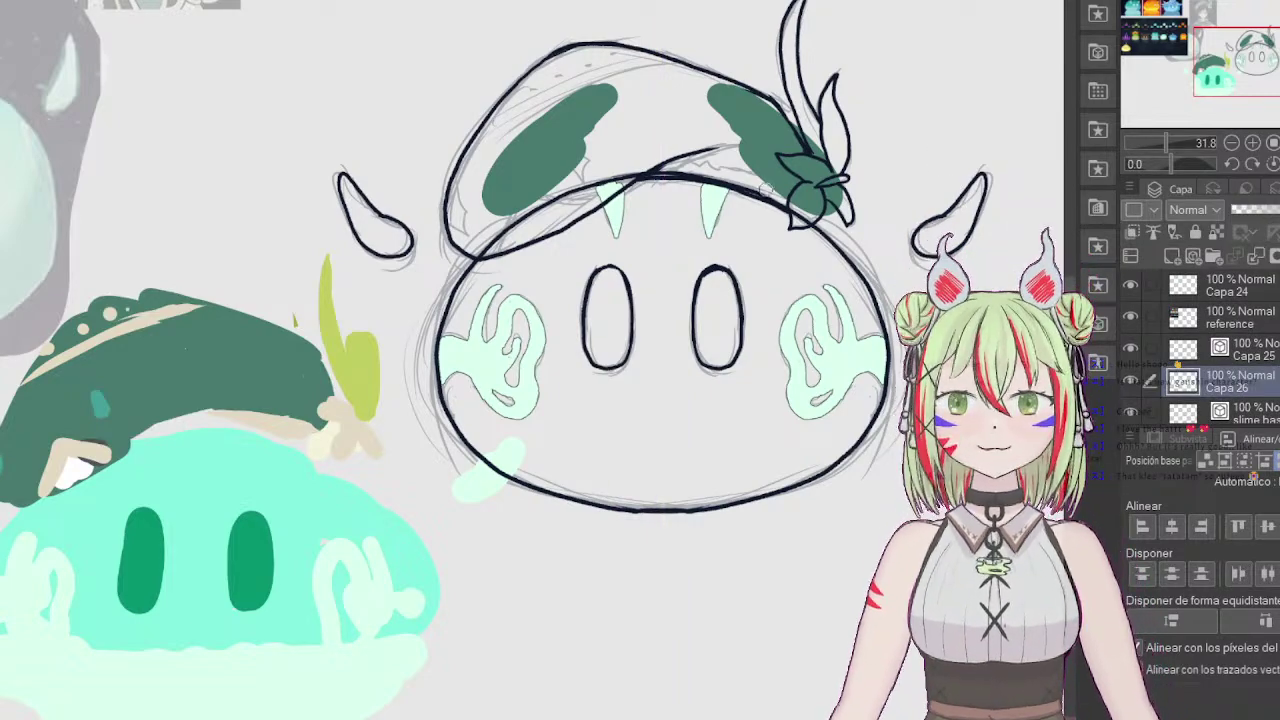
Step: Erase the green overlapping the flower and fill the rest of the beret with dark green up to its outline
mouse_move(784, 182)
mouse_down()
mouse_move(817, 124)
mouse_move(800, 212)
mouse_move(822, 155)
mouse_move(824, 225)
mouse_move(839, 198)
mouse_move(844, 232)
mouse_up()
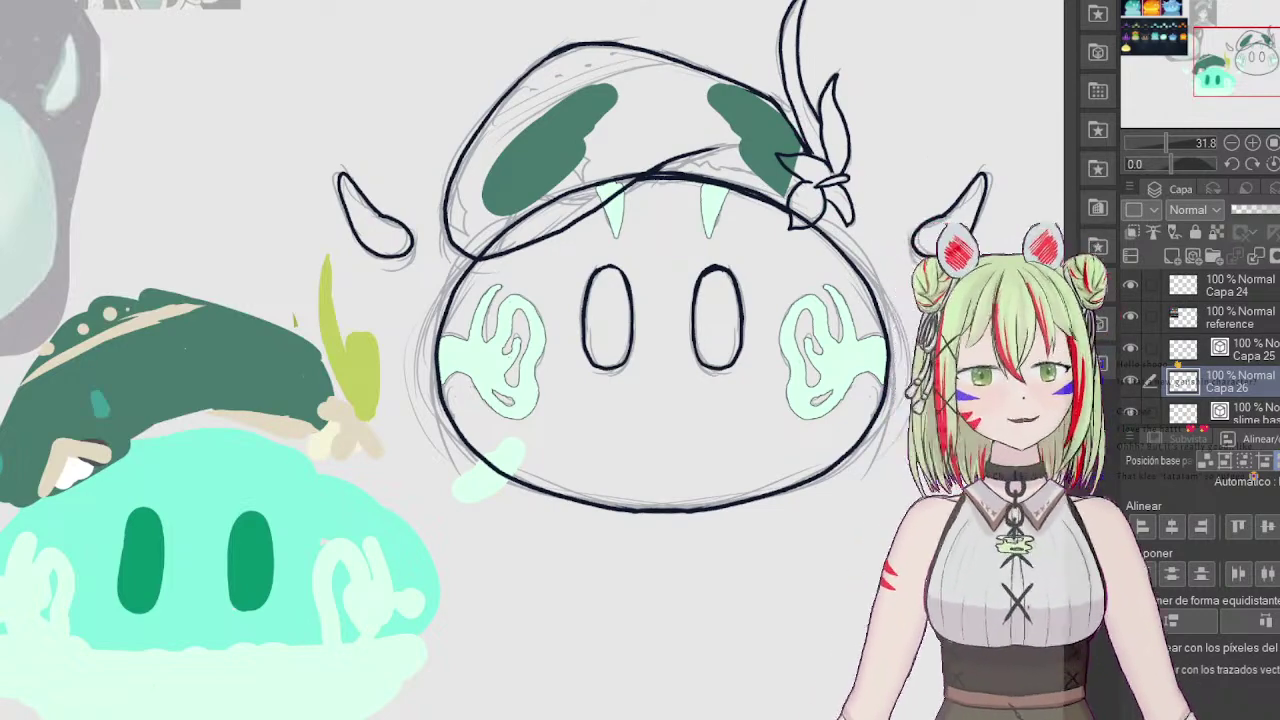
mouse_move(640, 150)
mouse_down()
mouse_move(657, 116)
mouse_move(572, 207)
mouse_move(488, 238)
mouse_move(463, 218)
mouse_move(497, 205)
mouse_move(465, 231)
mouse_move(492, 241)
mouse_move(545, 217)
mouse_move(520, 234)
mouse_move(575, 185)
mouse_move(569, 142)
mouse_move(496, 167)
mouse_move(460, 221)
mouse_move(462, 192)
mouse_move(503, 136)
mouse_move(473, 179)
mouse_move(568, 83)
mouse_move(479, 170)
mouse_move(490, 137)
mouse_move(592, 63)
mouse_move(517, 108)
mouse_move(580, 57)
mouse_move(695, 87)
mouse_move(610, 69)
mouse_move(570, 89)
mouse_move(736, 113)
mouse_move(690, 117)
mouse_move(629, 157)
mouse_up()
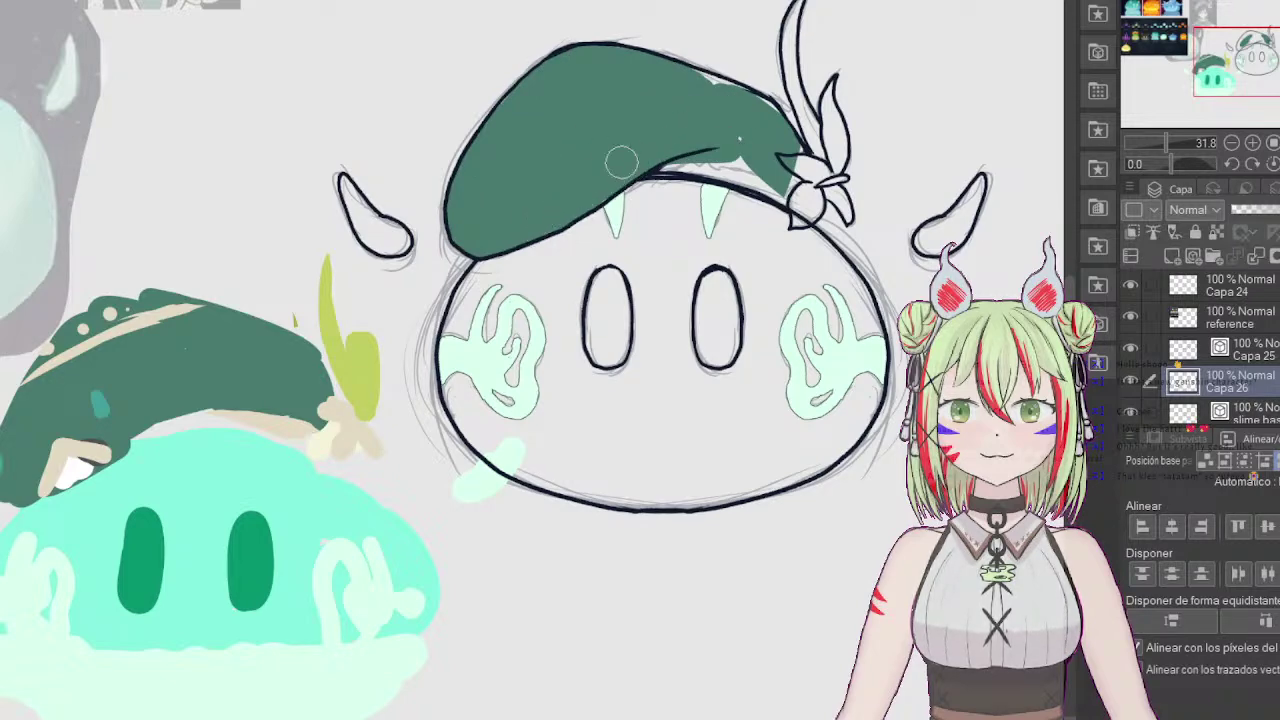
mouse_move(718, 148)
mouse_down()
mouse_move(699, 160)
mouse_move(752, 170)
mouse_move(736, 169)
mouse_up()
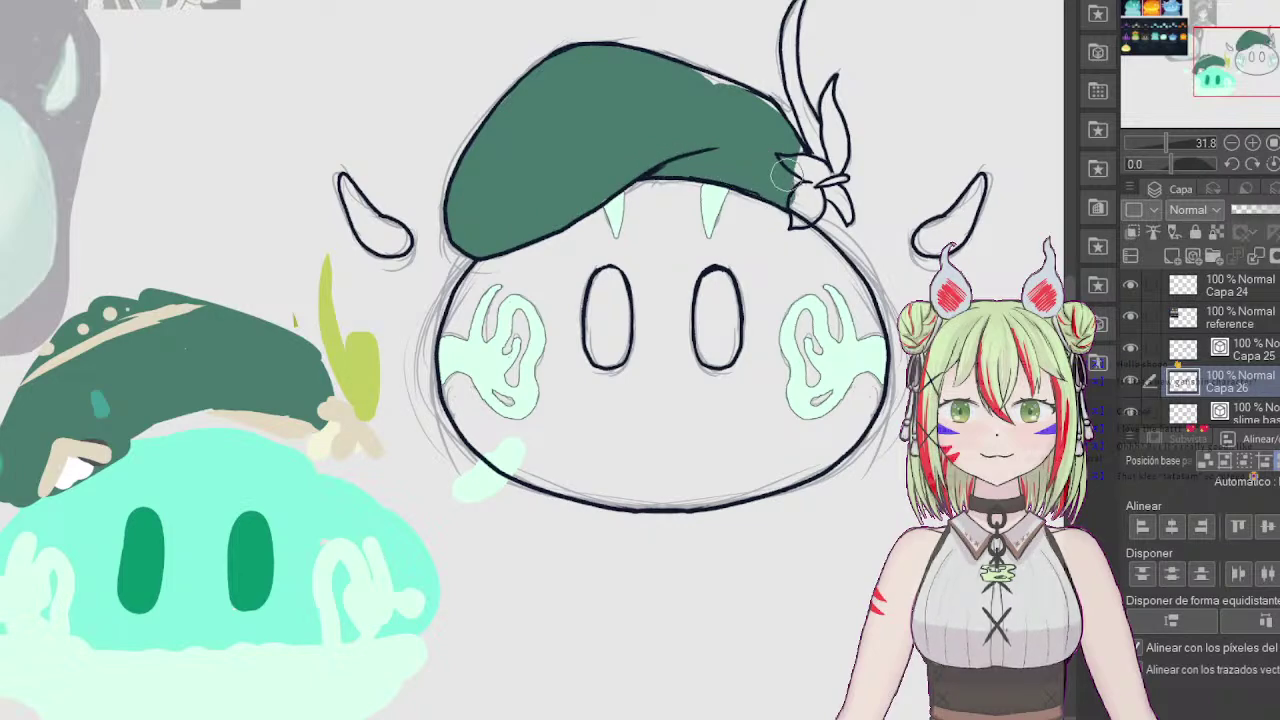
drag(787, 174, 797, 168)
mouse_move(728, 97)
mouse_down()
mouse_move(702, 82)
mouse_move(747, 102)
mouse_up()
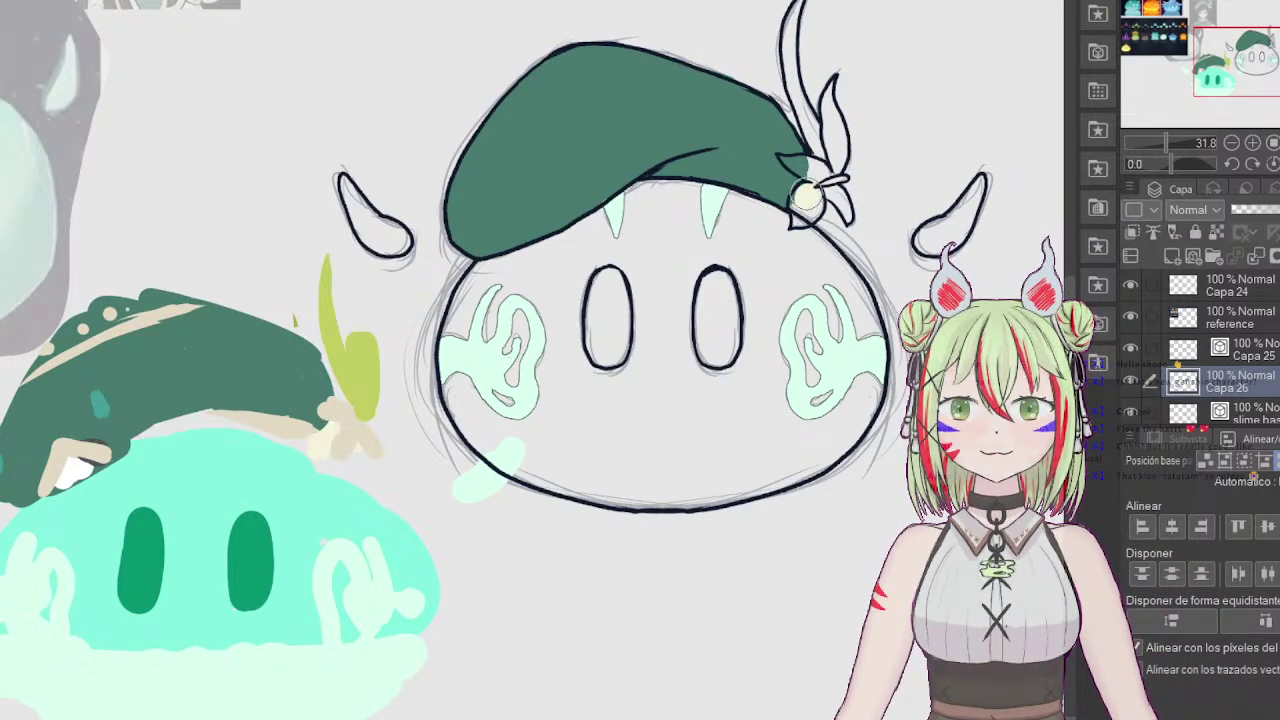
Step: Paint the beret's flower pale cream and its two leaves yellow-green
mouse_move(805, 195)
mouse_down()
mouse_move(798, 218)
mouse_move(813, 172)
mouse_move(786, 160)
mouse_move(800, 157)
mouse_up()
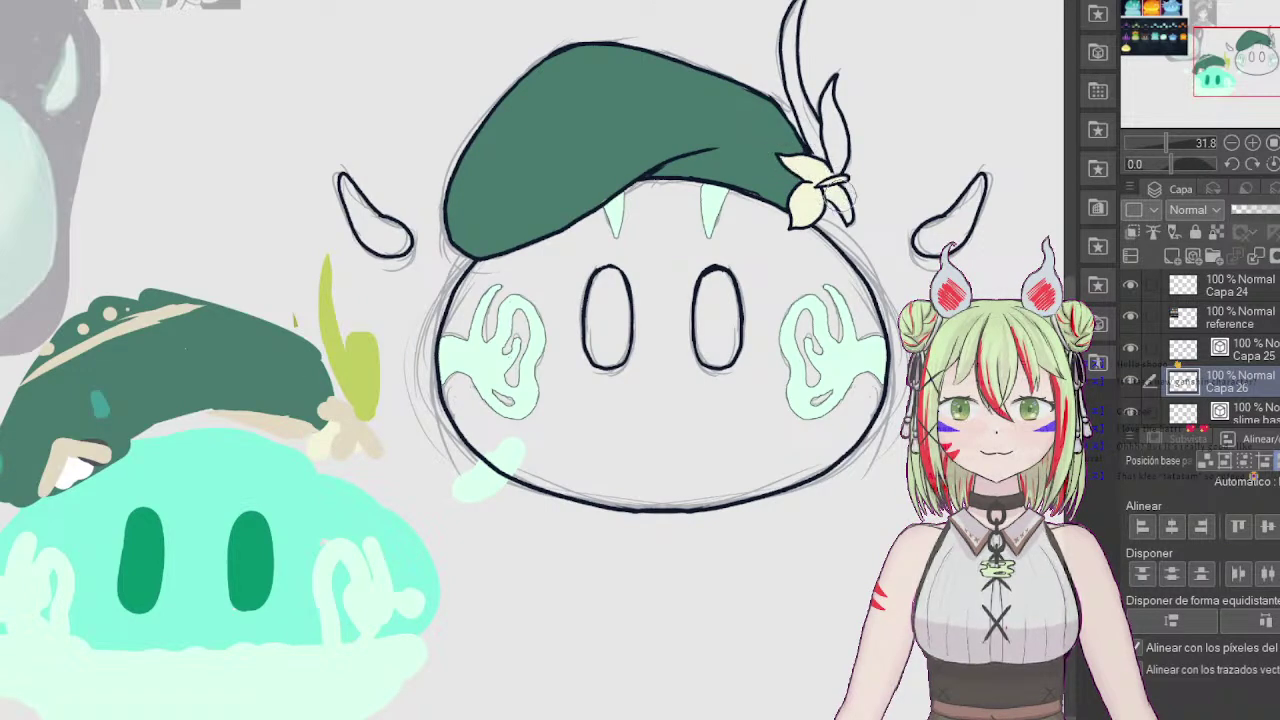
drag(850, 217, 834, 172)
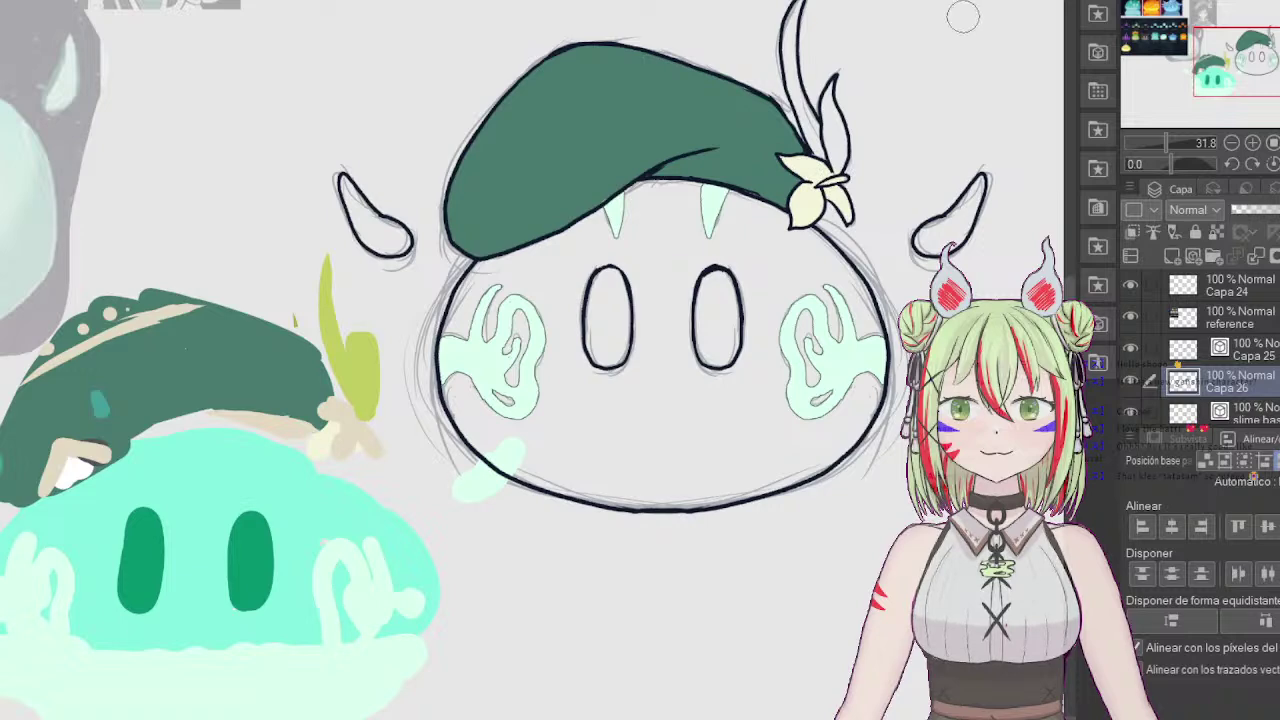
drag(923, 3, 886, 66)
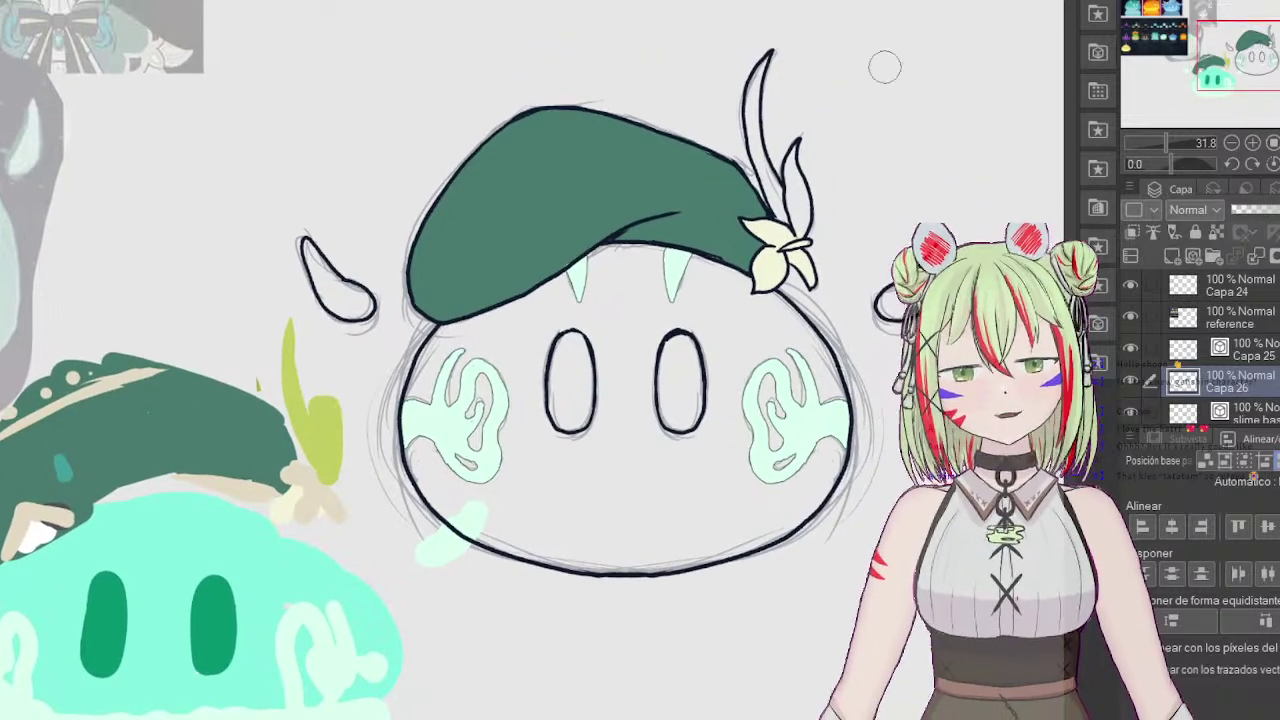
mouse_move(768, 60)
mouse_down()
mouse_move(757, 116)
mouse_move(752, 82)
mouse_move(753, 131)
mouse_move(793, 213)
mouse_up()
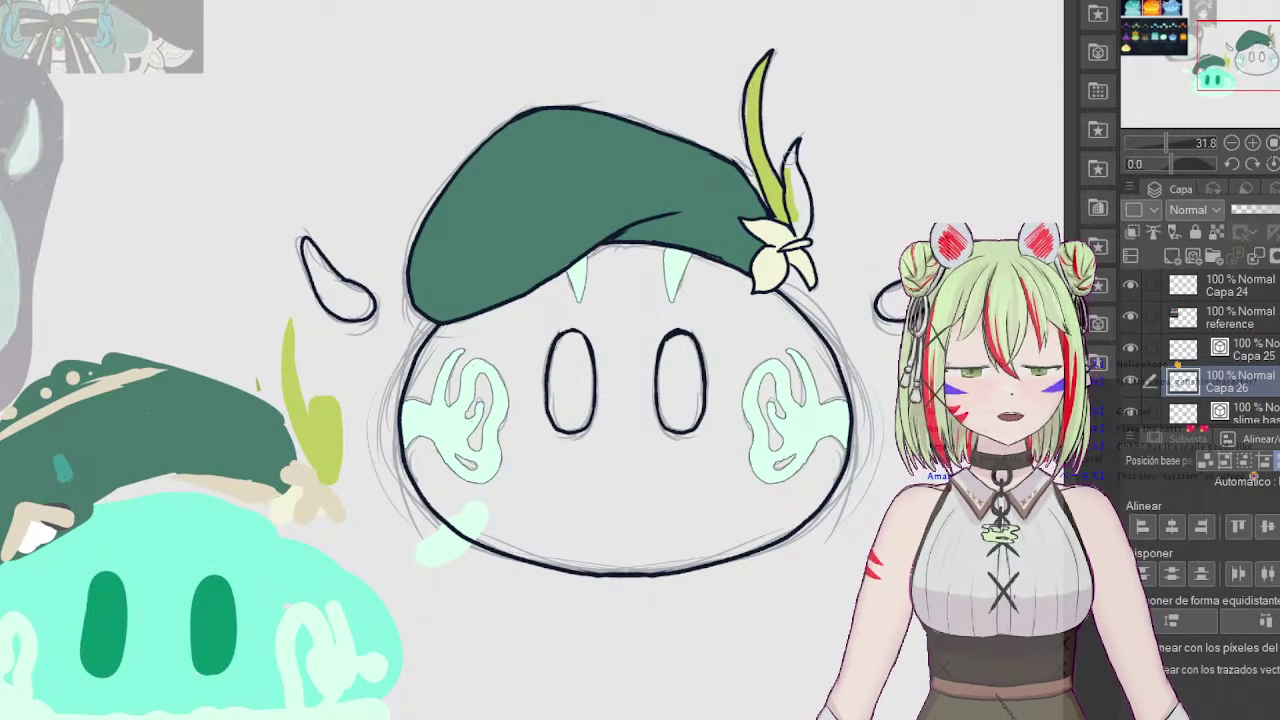
drag(798, 184, 801, 222)
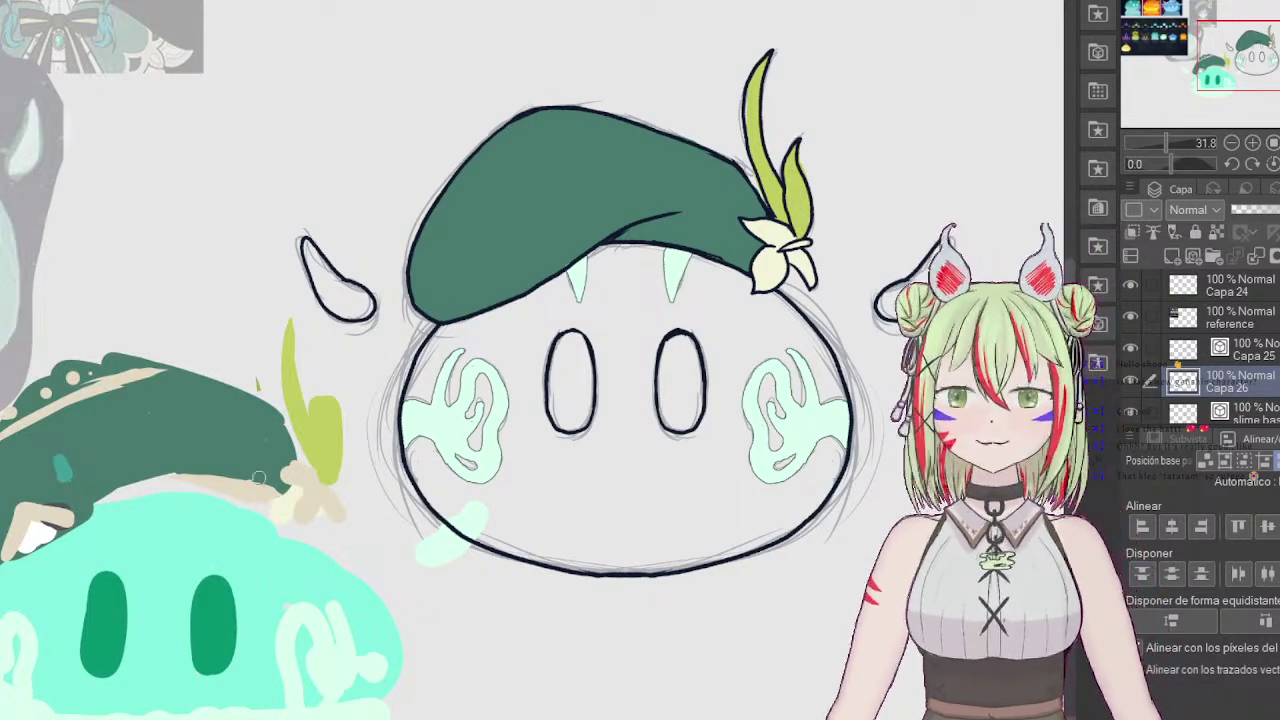
Step: Paint a beige trim along the beret's lower edge between the fold and the flower
mouse_move(684, 239)
mouse_down()
mouse_move(619, 236)
mouse_move(678, 242)
mouse_move(615, 236)
mouse_move(732, 258)
mouse_up()
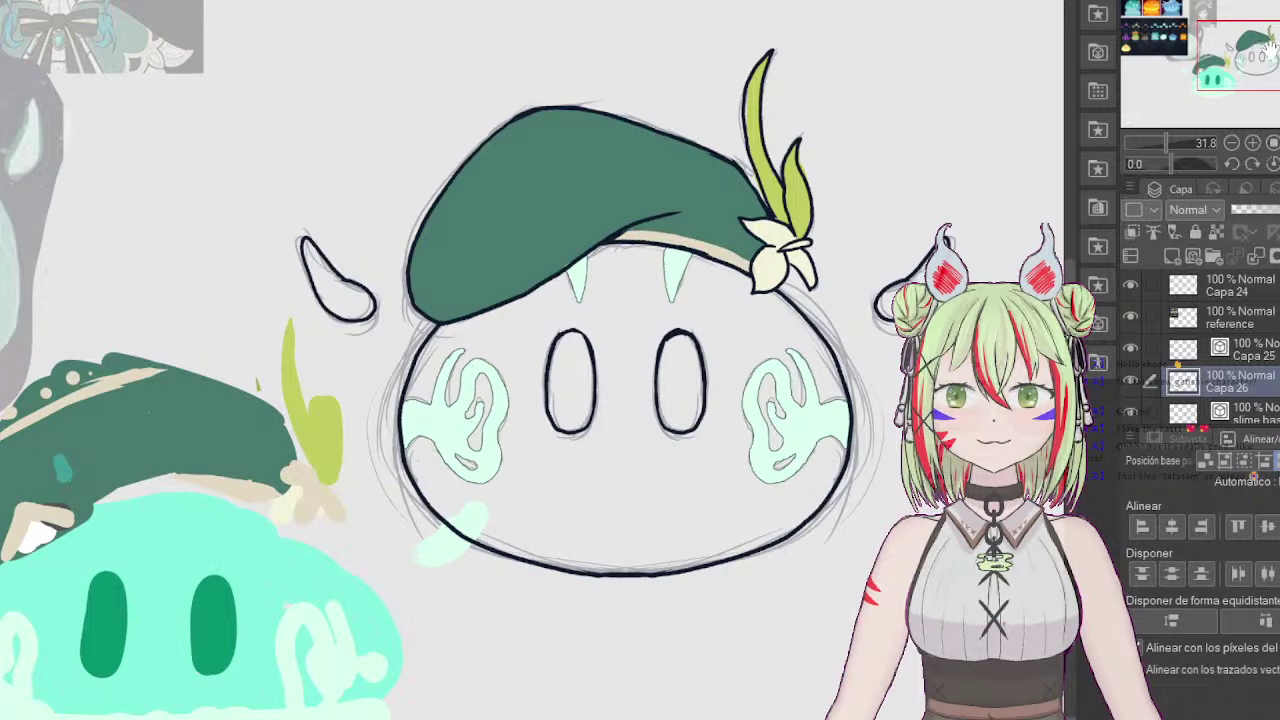
Step: Paint a beige flap with a cream inside on the beret's lower edge and a teal diamond above it
drag(1270, 48, 1262, 32)
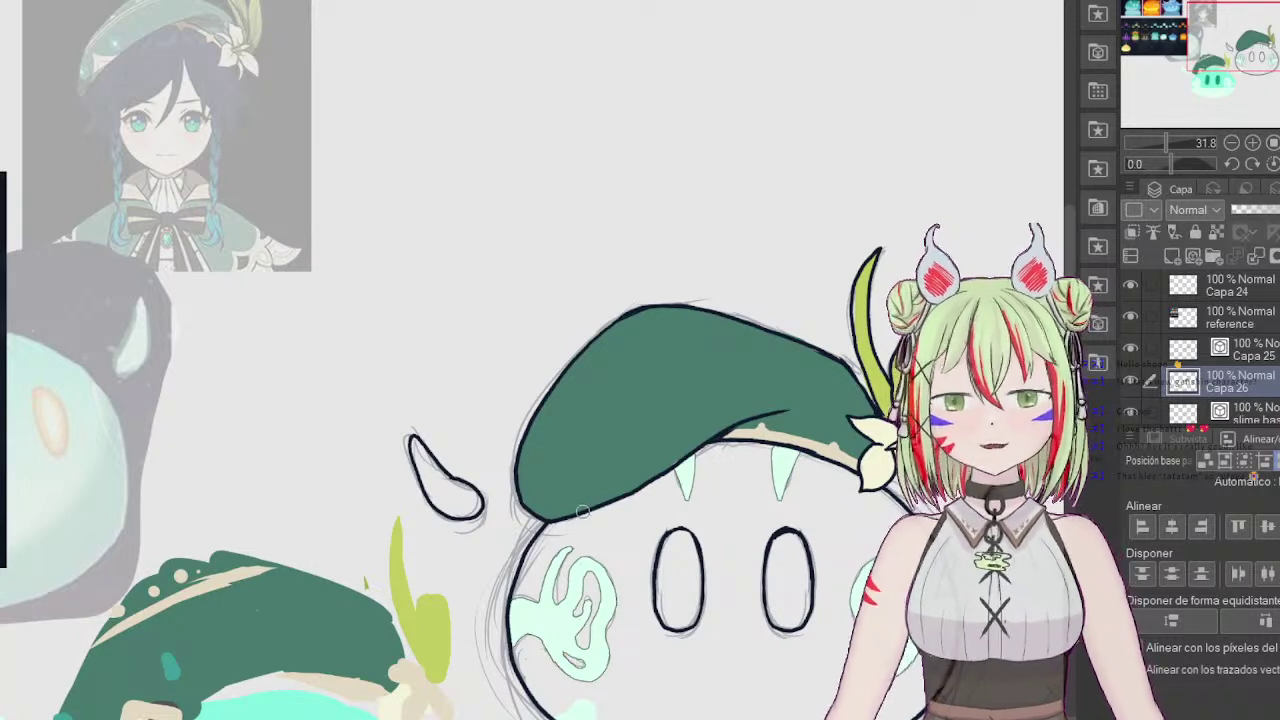
mouse_move(590, 500)
mouse_down()
mouse_move(600, 465)
mouse_move(661, 472)
mouse_up()
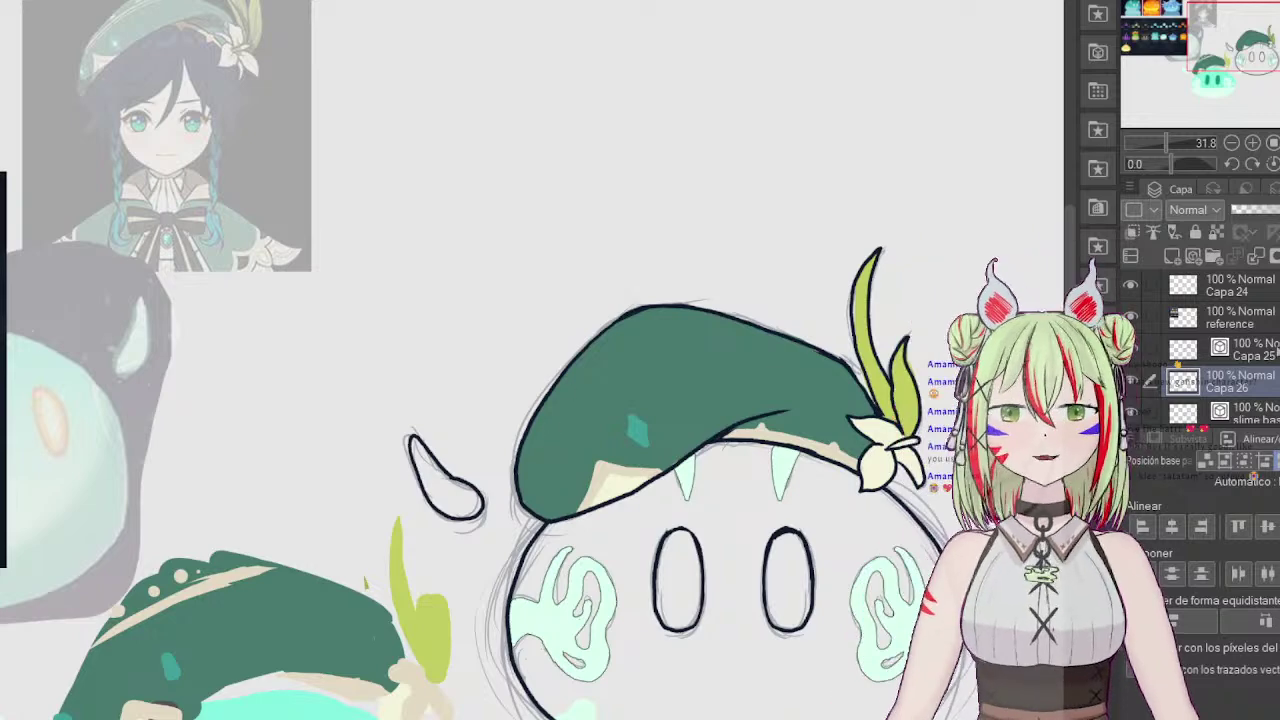
Step: Activate Capa 25 and redraw the dark outline around the beret's rounded lower-left end
click(1245, 350)
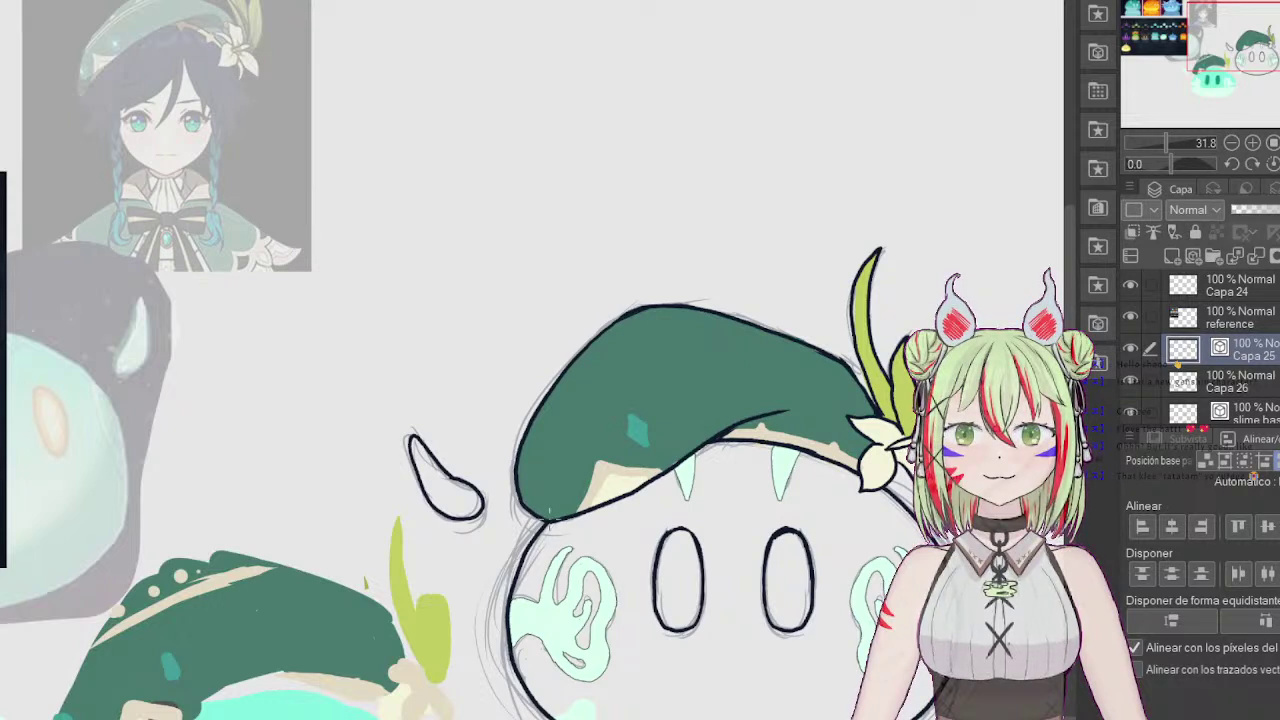
mouse_move(549, 520)
mouse_down()
mouse_move(523, 473)
mouse_move(565, 386)
mouse_up()
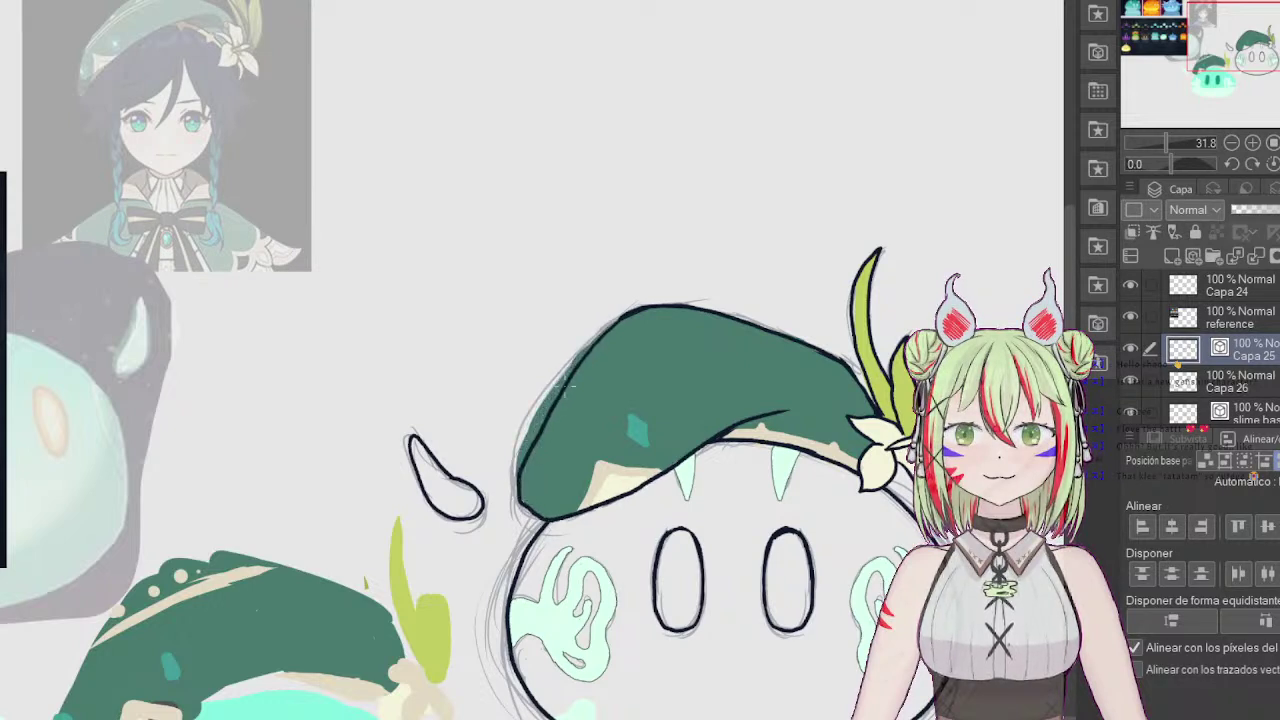
mouse_move(520, 482)
mouse_down()
mouse_move(551, 525)
mouse_move(583, 521)
mouse_up()
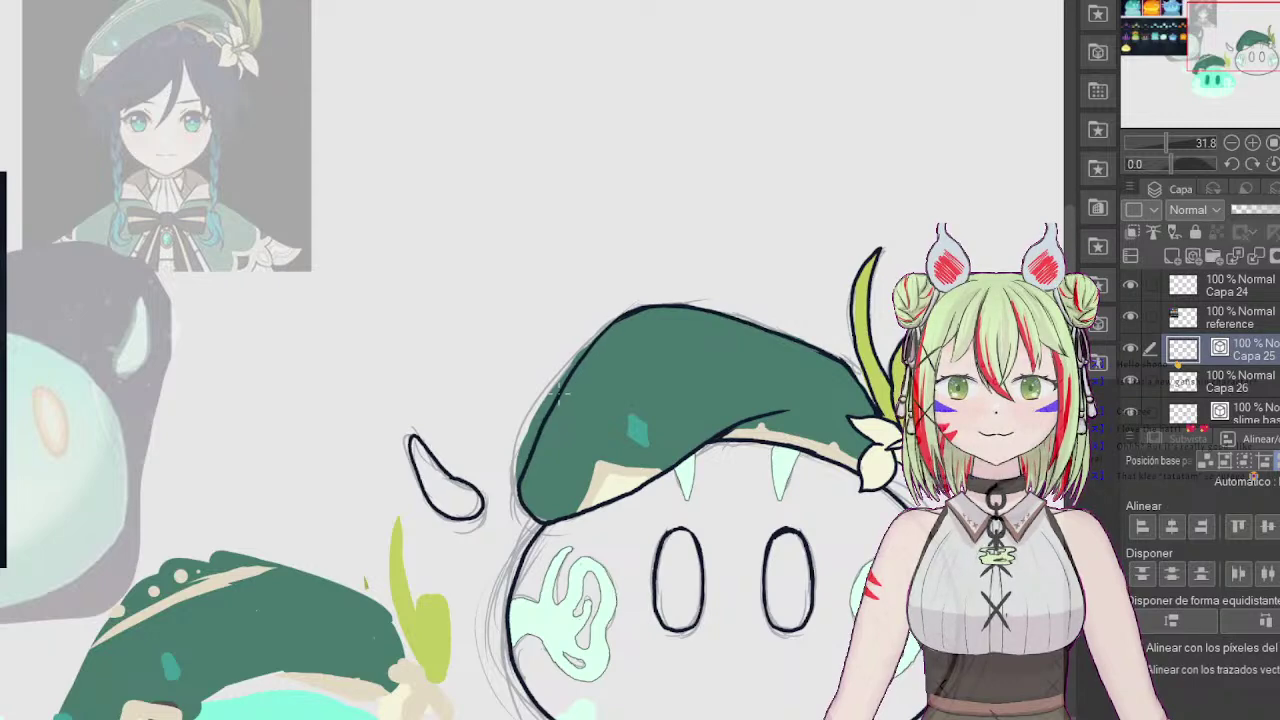
drag(527, 496, 548, 524)
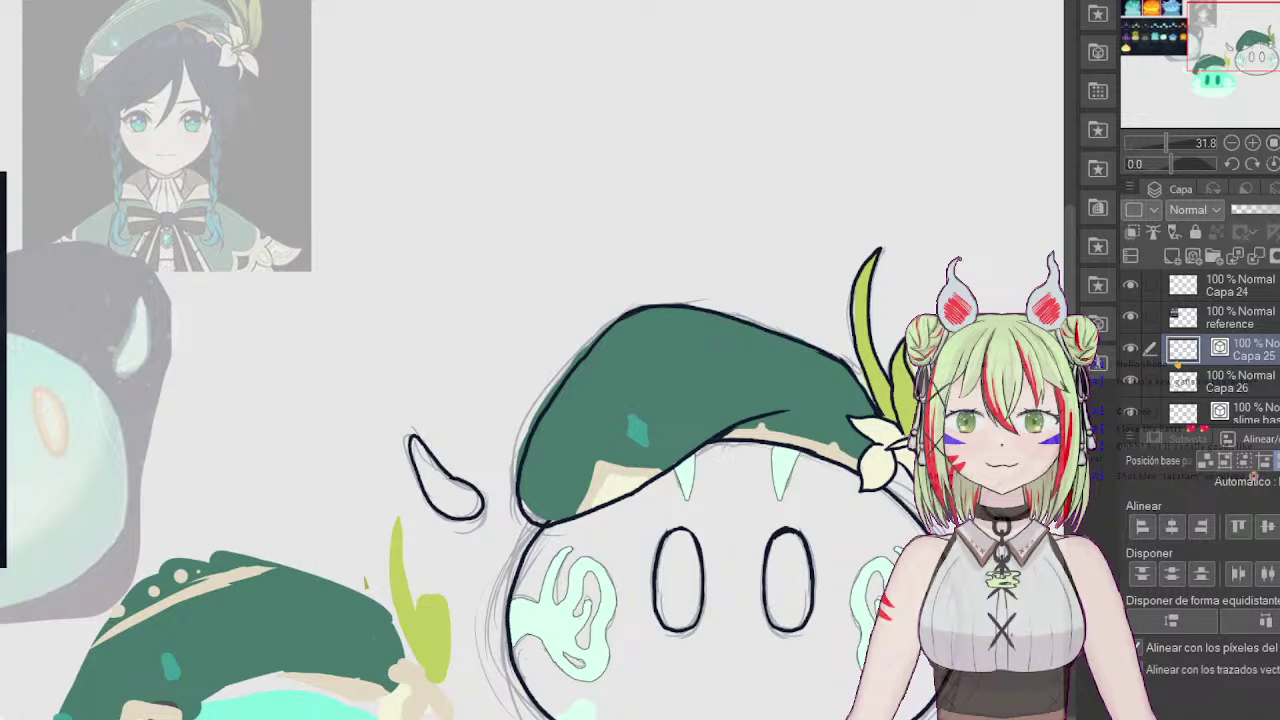
drag(525, 508, 540, 430)
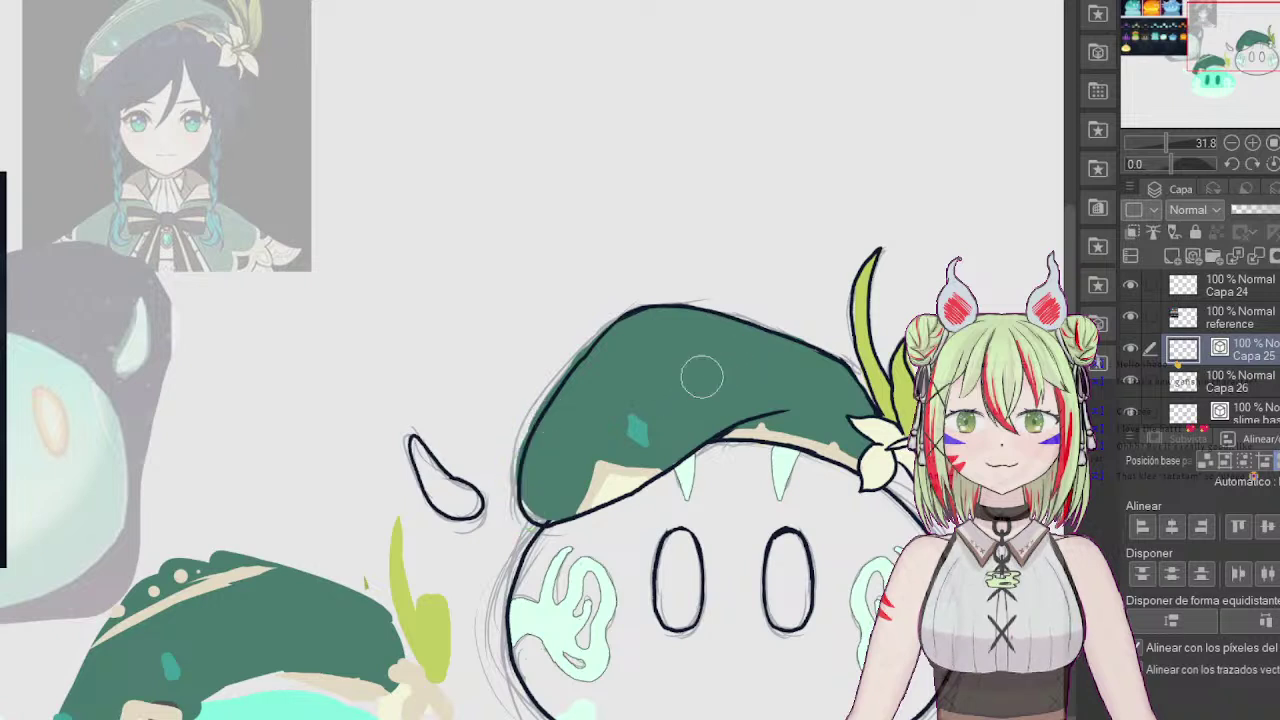
drag(515, 525, 660, 462)
drag(600, 450, 714, 433)
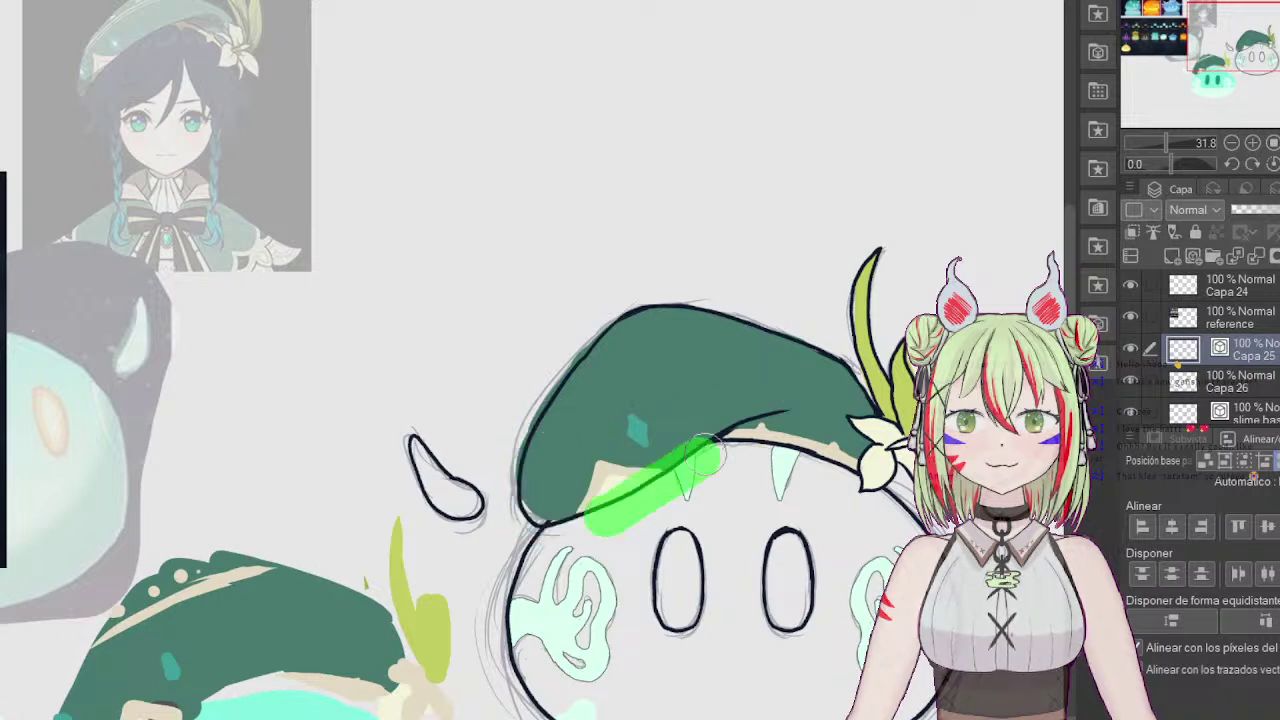
key(ctrl+z)
drag(830, 368, 549, 331)
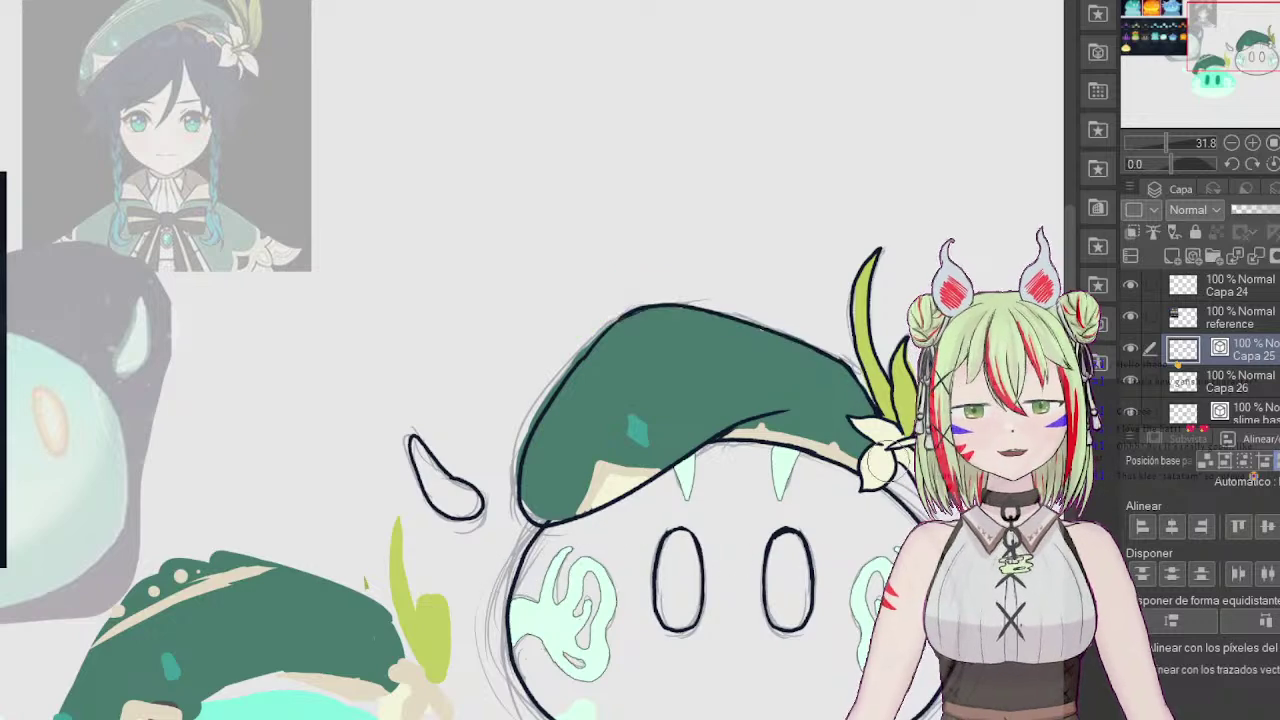
Step: Outline the beret's beige trim with its pointed studs and draw dark lines around the folded flap and its inner border
mouse_move(854, 464)
mouse_down()
mouse_move(806, 453)
mouse_move(748, 437)
mouse_up()
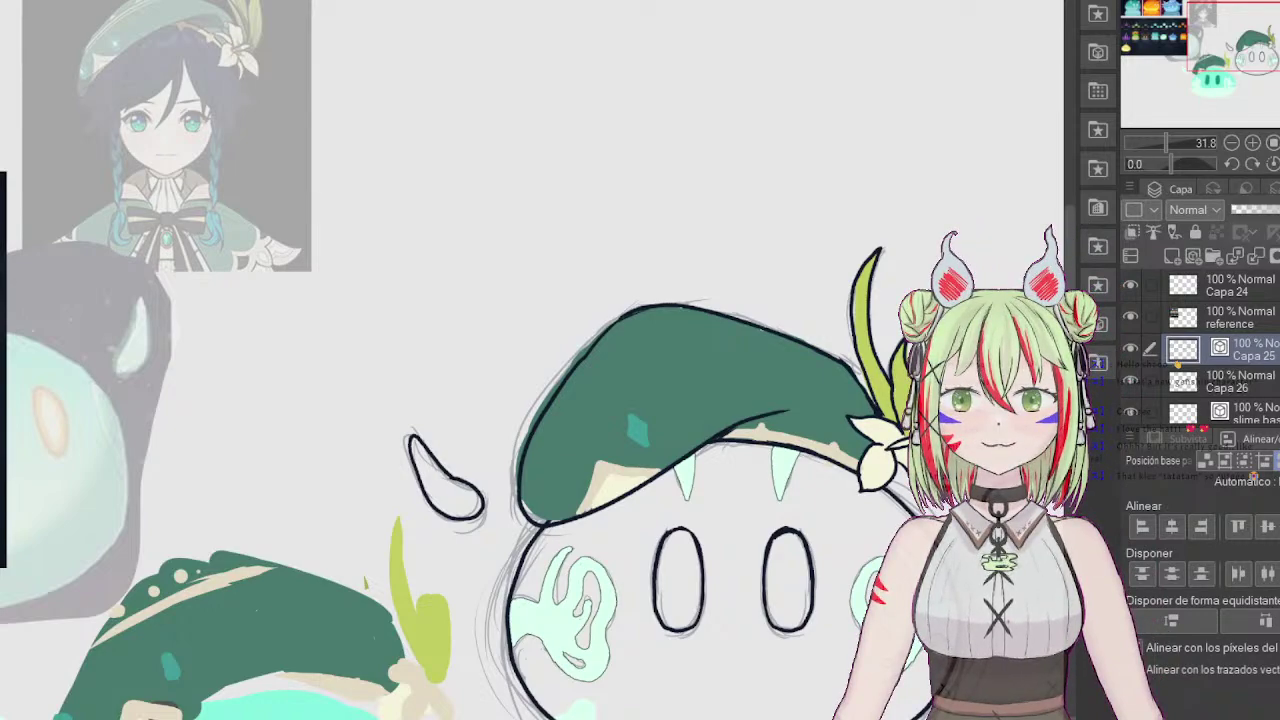
drag(1250, 51, 1260, 57)
drag(1165, 143, 1175, 143)
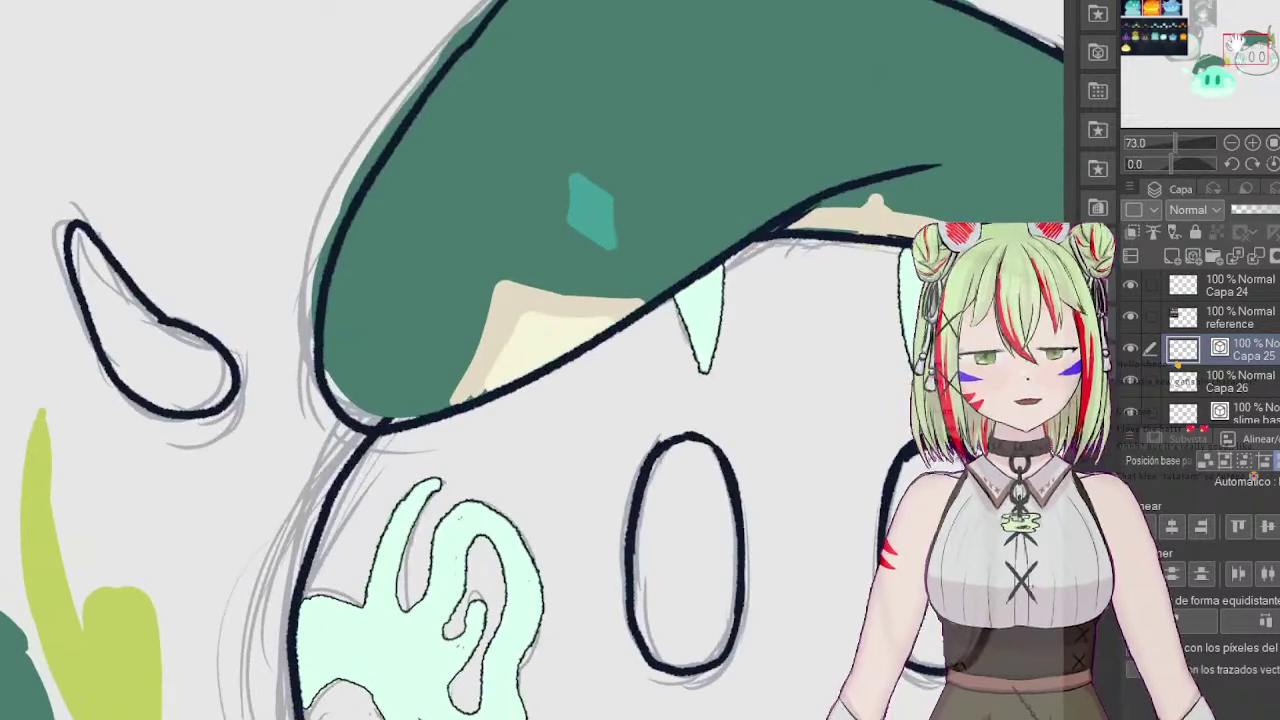
drag(1243, 42, 1258, 43)
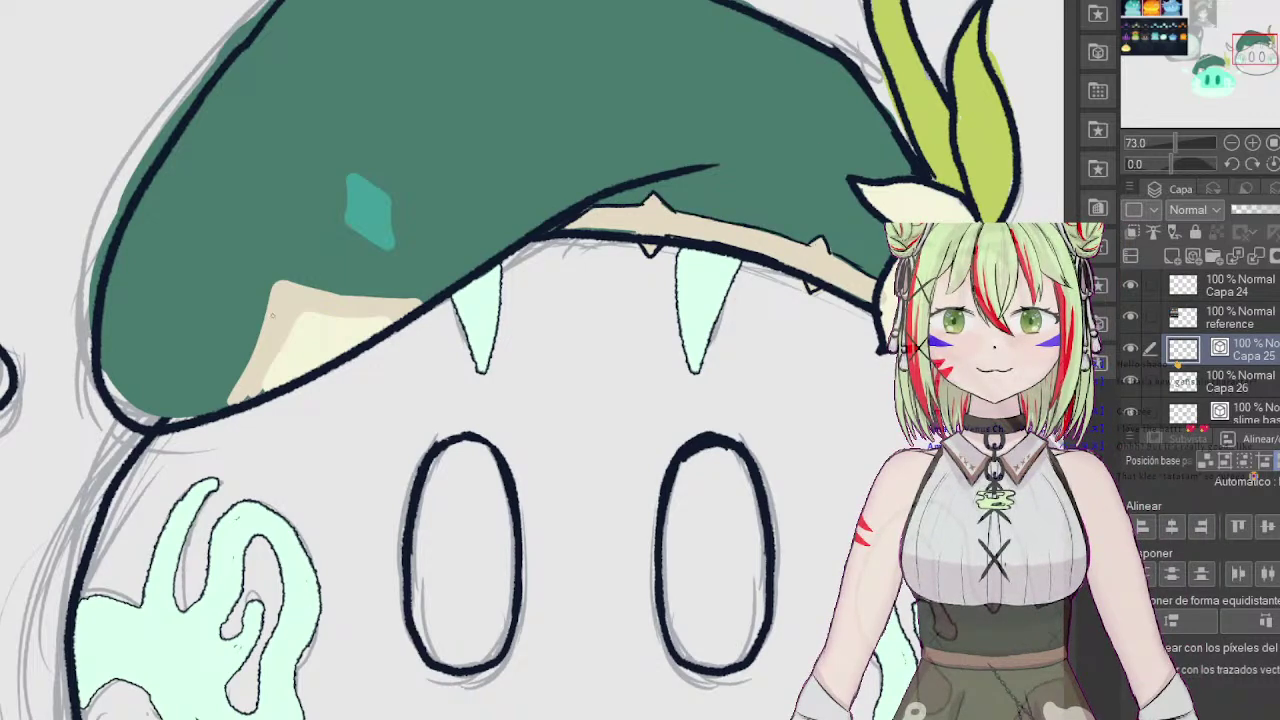
mouse_move(211, 412)
mouse_down()
mouse_move(263, 262)
mouse_move(395, 290)
mouse_move(359, 282)
mouse_move(445, 291)
mouse_up()
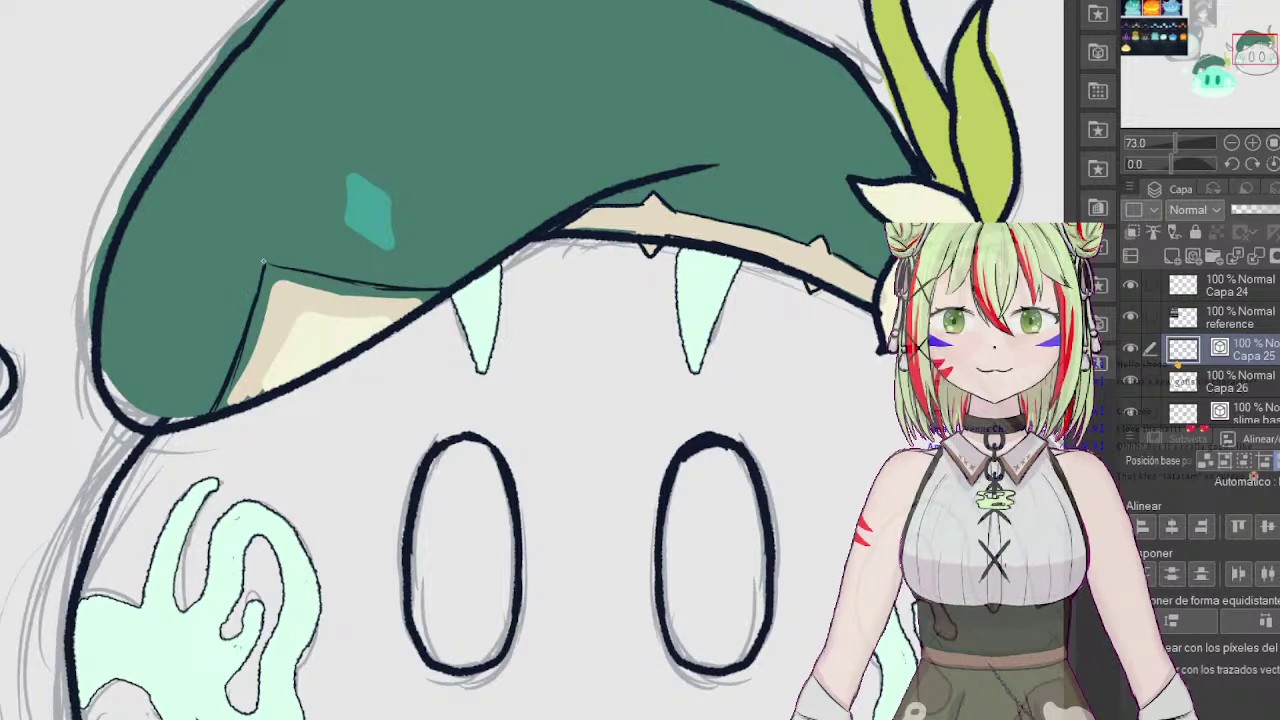
drag(246, 320, 206, 403)
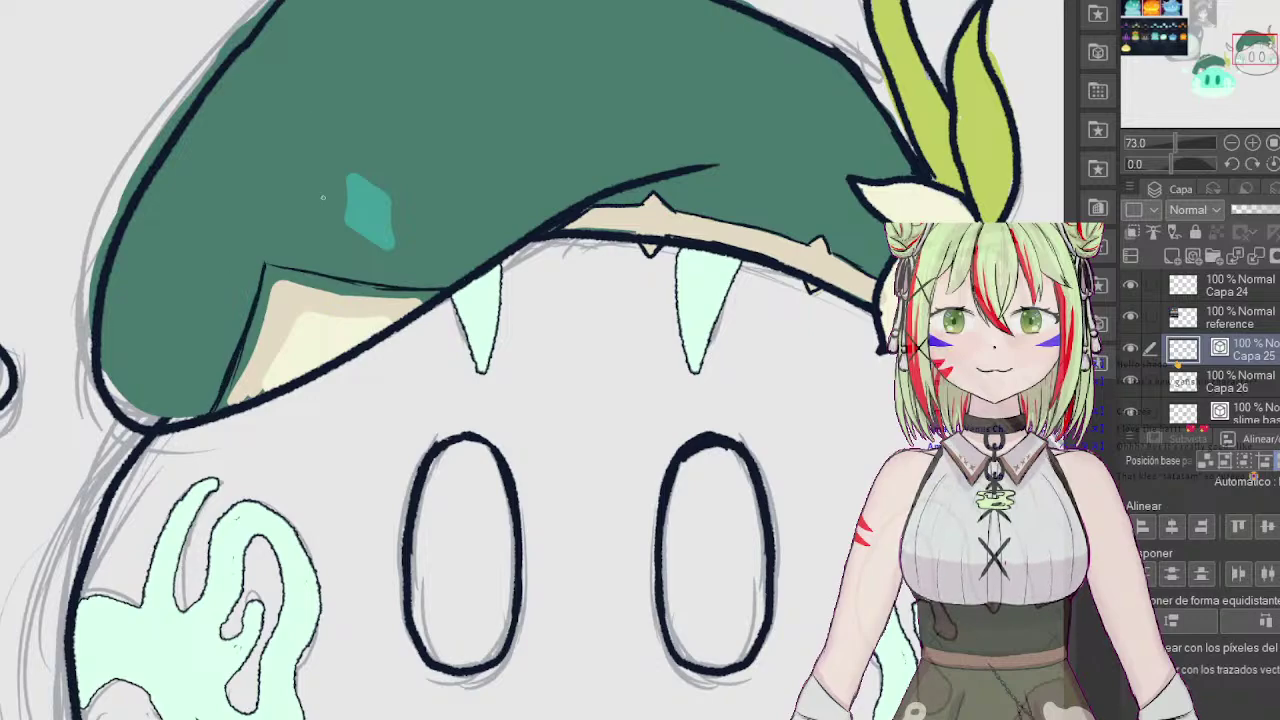
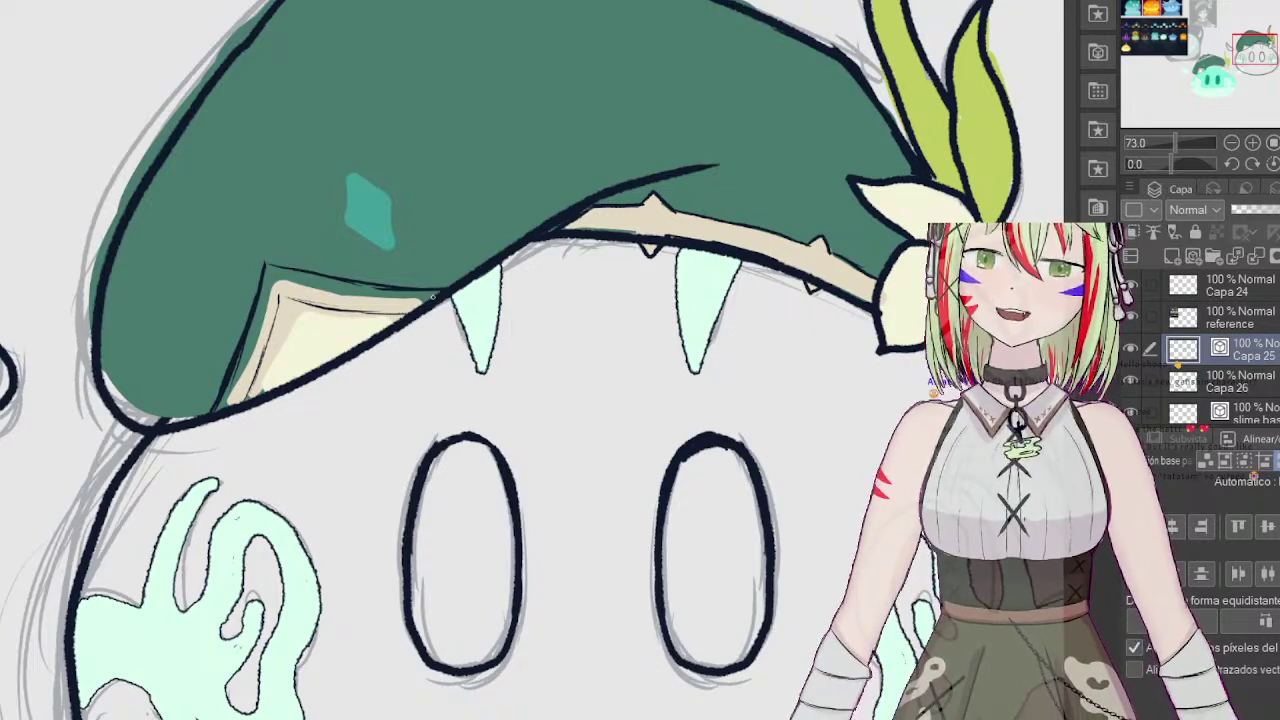
Step: On Capa 26, clean up the color spilling past the outlines of the beret and its leaves
mouse_move(1261, 47)
mouse_down()
mouse_move(1272, 34)
mouse_move(1254, 41)
mouse_move(1275, 44)
mouse_move(1247, 41)
mouse_up()
scroll(1245, 358, down, 1)
click(1245, 360)
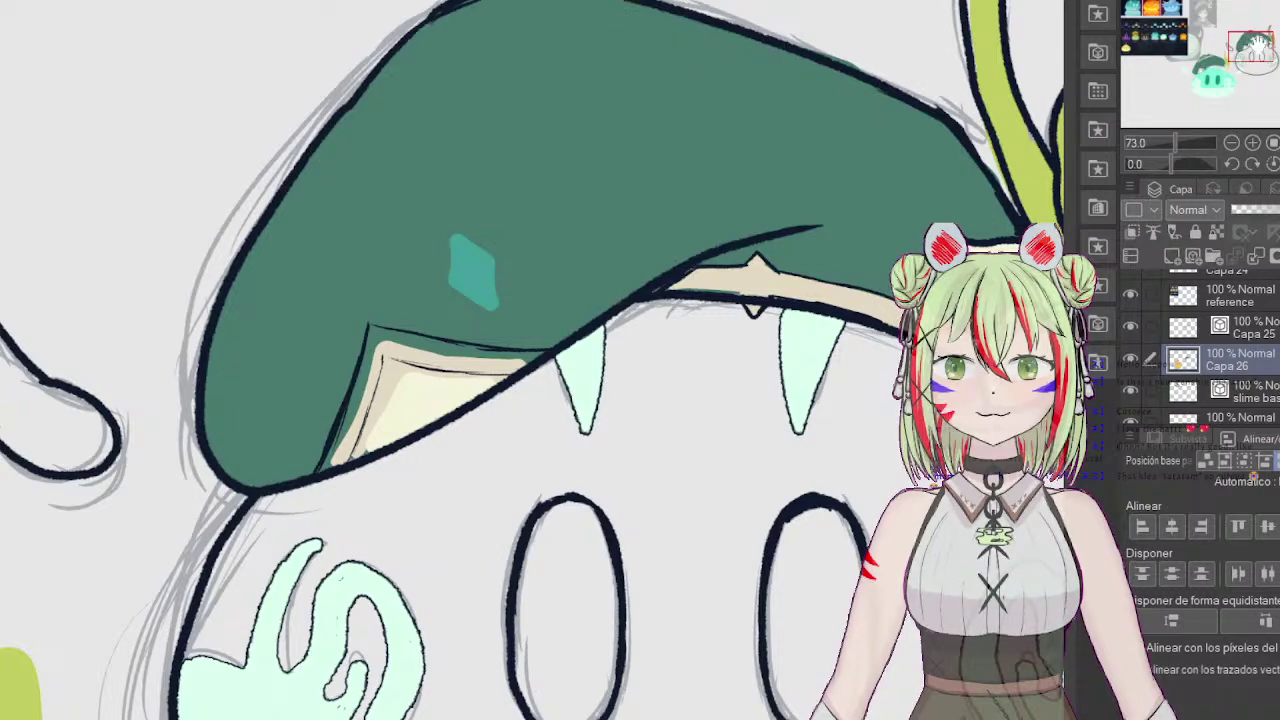
drag(1233, 44, 1247, 42)
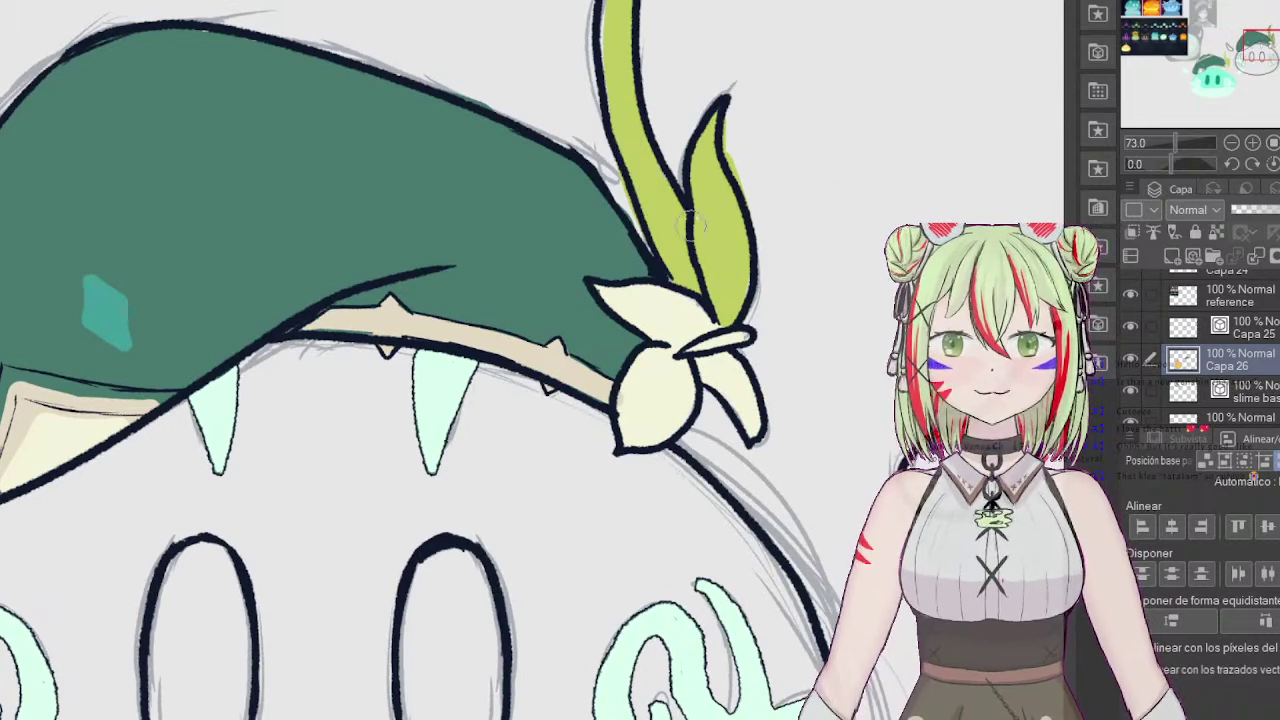
drag(1248, 54, 1245, 45)
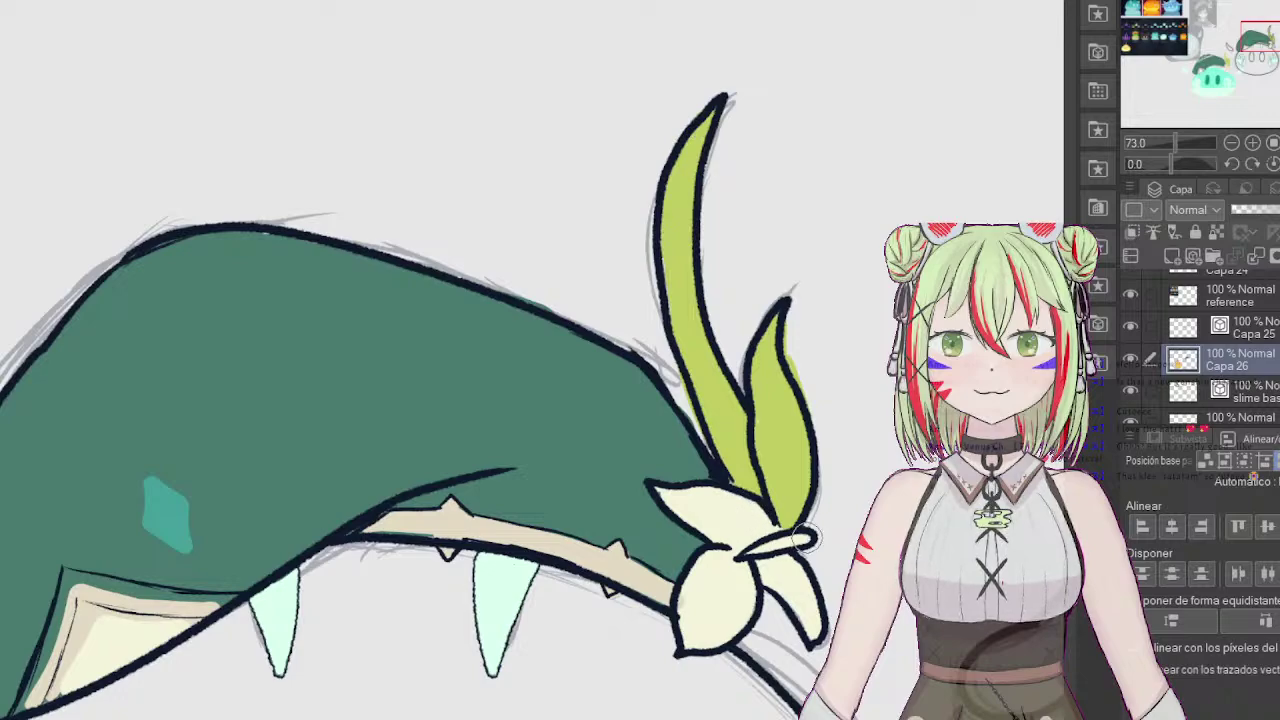
drag(1249, 29, 1245, 52)
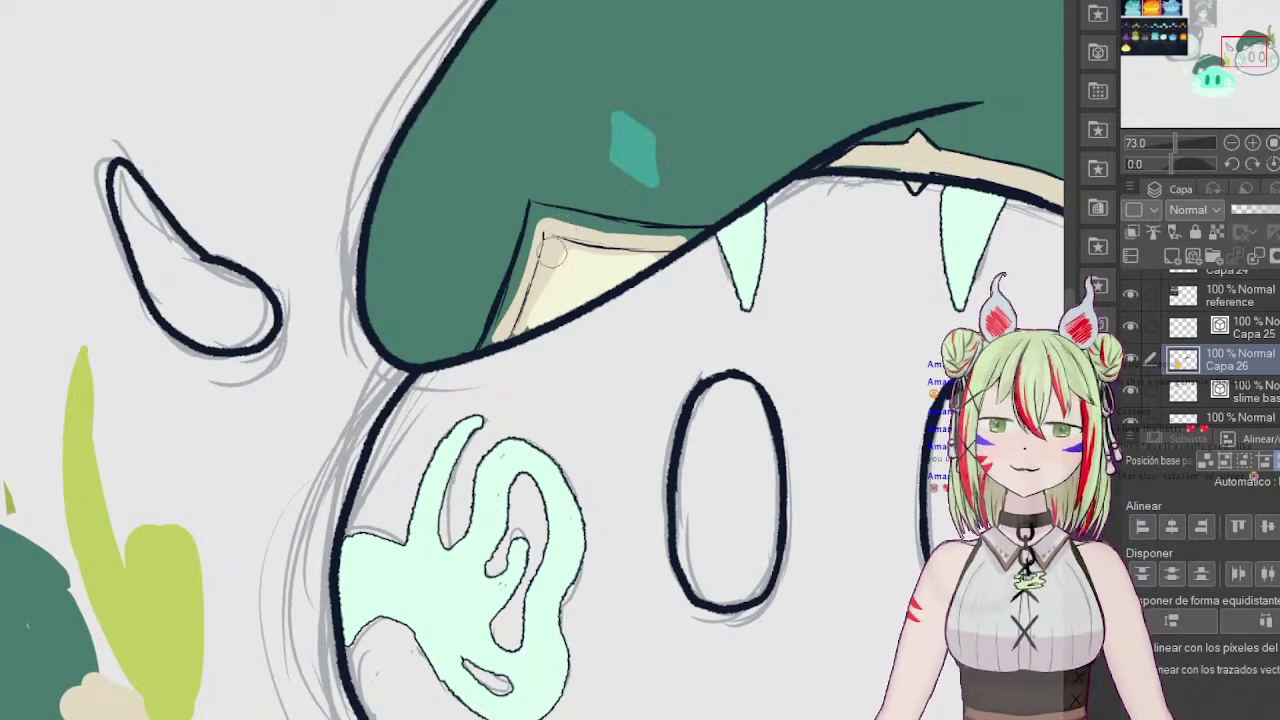
Step: Fill the beret flap's border with beige and its inside with cream up to the drawn lines
drag(552, 243, 487, 343)
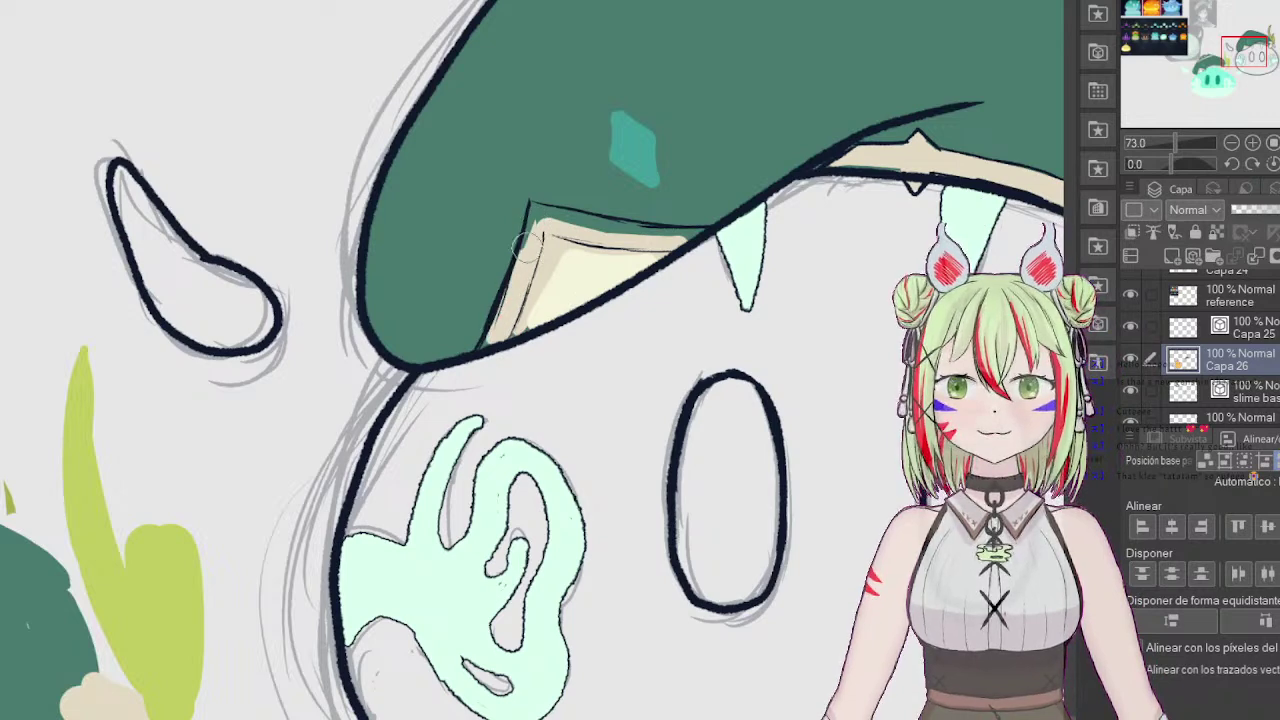
drag(538, 208, 698, 231)
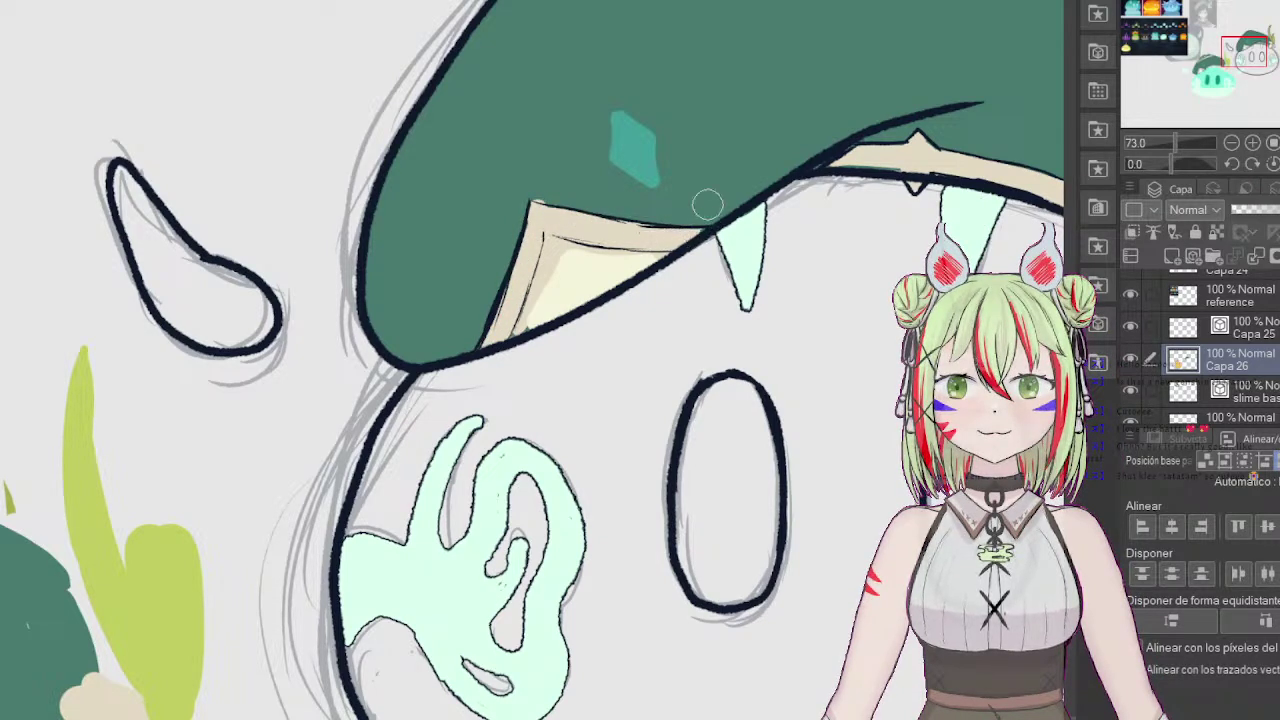
drag(545, 232, 516, 336)
drag(555, 247, 663, 259)
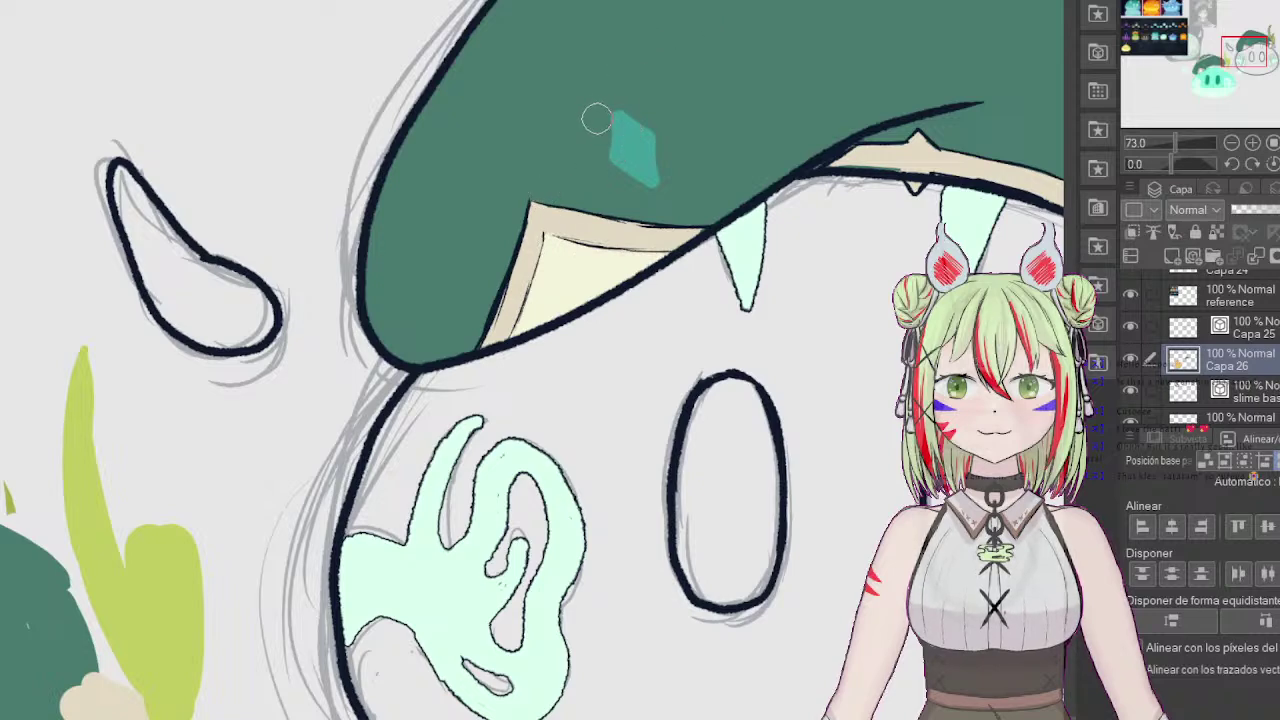
Step: Reshape the beret's teal diamond with sharper corners and paint a second teal diamond near the beret's left outline
mouse_move(596, 114)
mouse_down()
mouse_move(601, 154)
mouse_move(649, 182)
mouse_move(643, 127)
mouse_move(611, 104)
mouse_up()
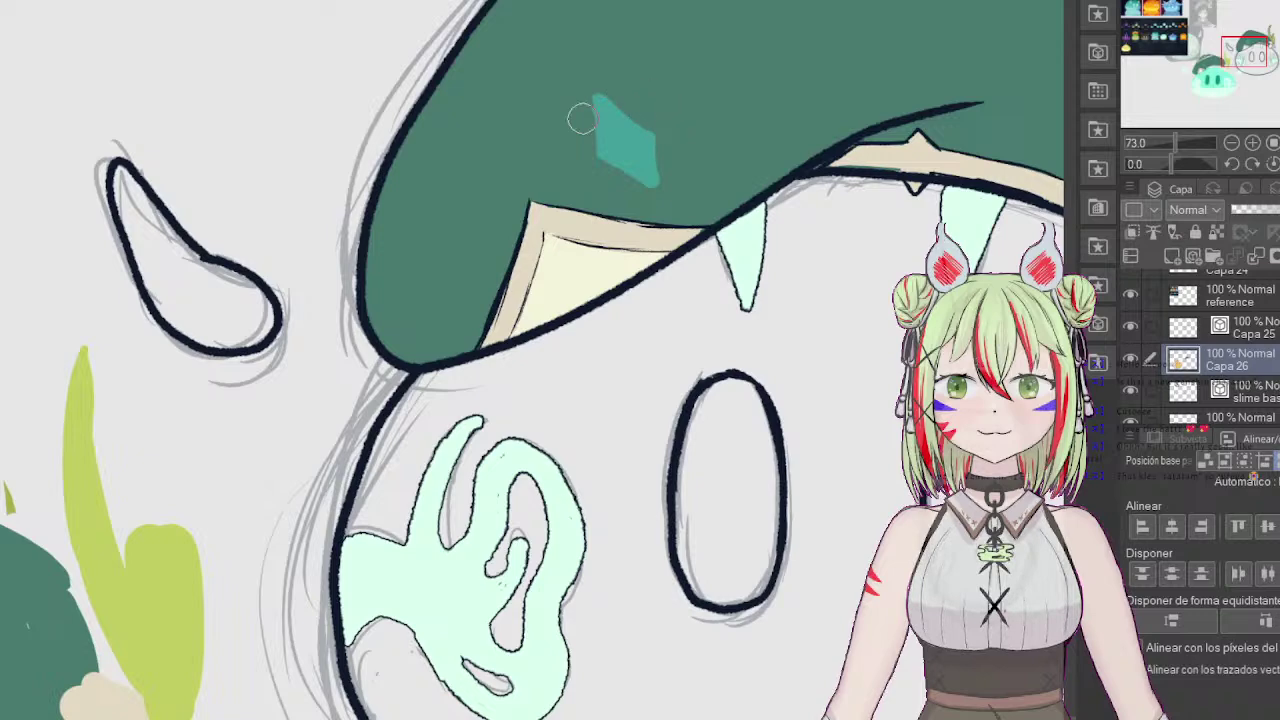
drag(579, 69, 583, 136)
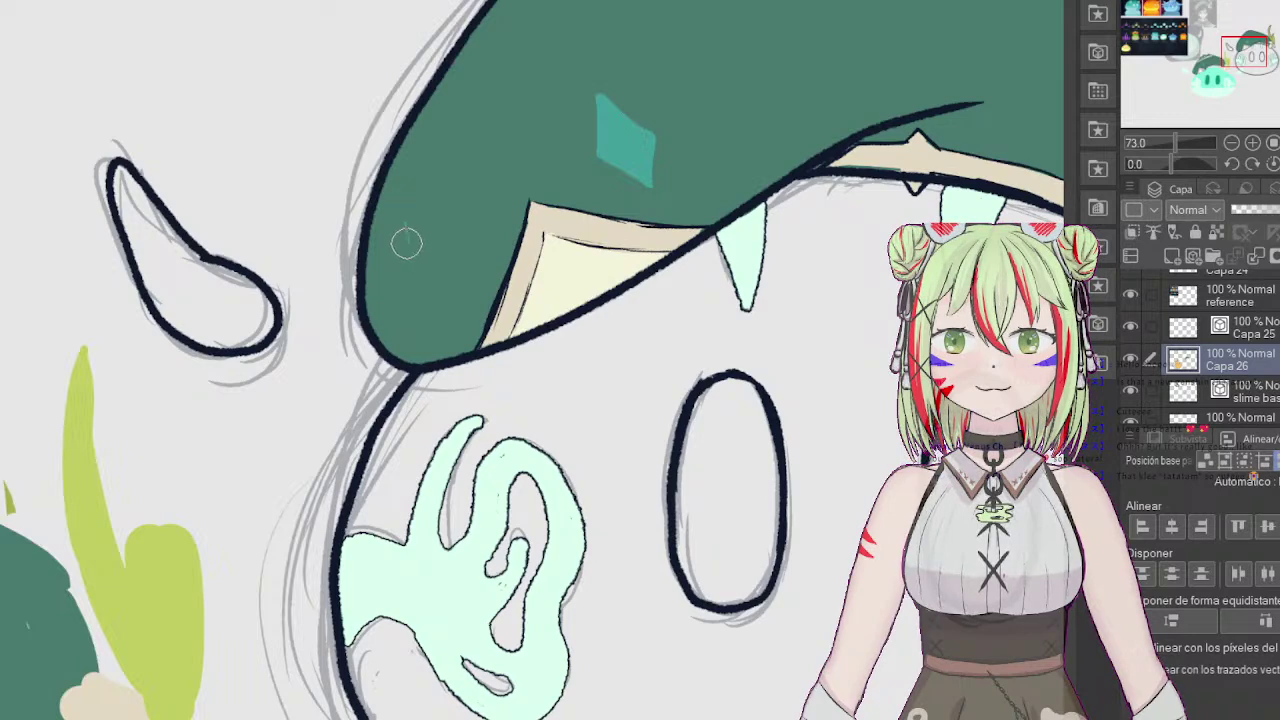
mouse_move(405, 215)
mouse_down()
mouse_move(400, 270)
mouse_move(444, 308)
mouse_move(435, 243)
mouse_move(402, 213)
mouse_move(422, 260)
mouse_up()
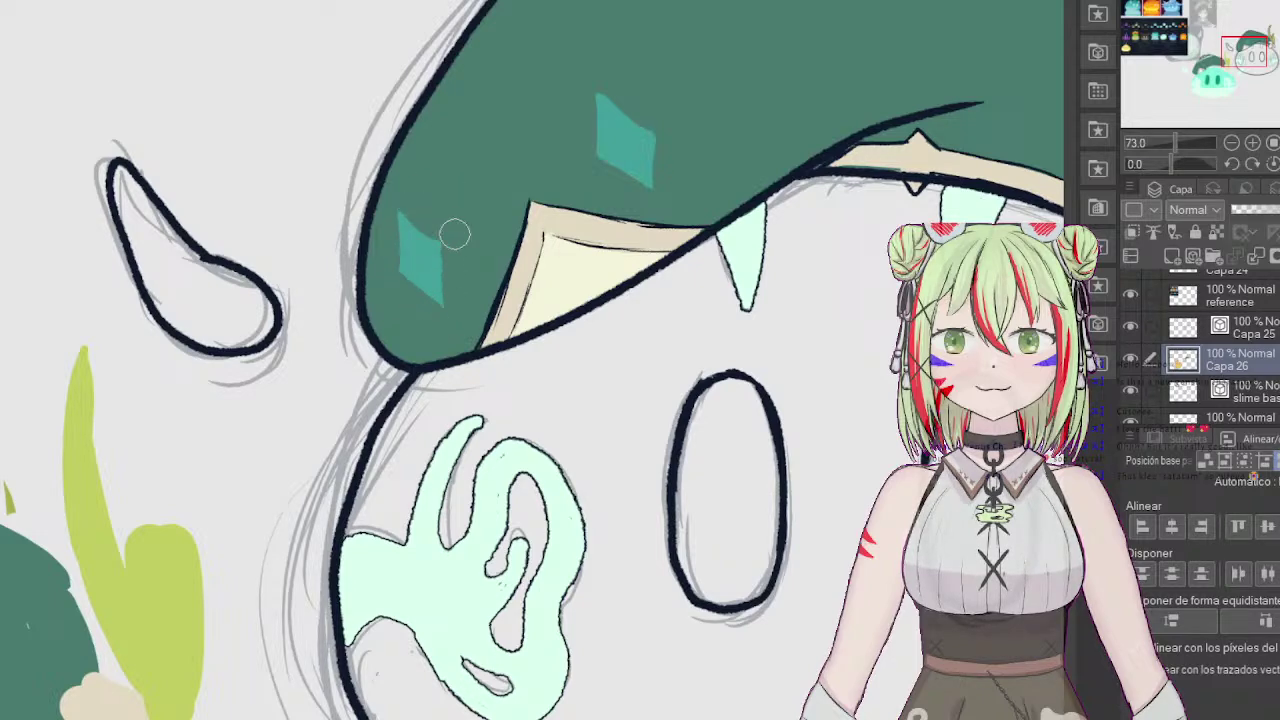
Step: Fill the beret trim's studs with beige and strengthen their outlines on Capa 25
drag(1247, 47, 1257, 31)
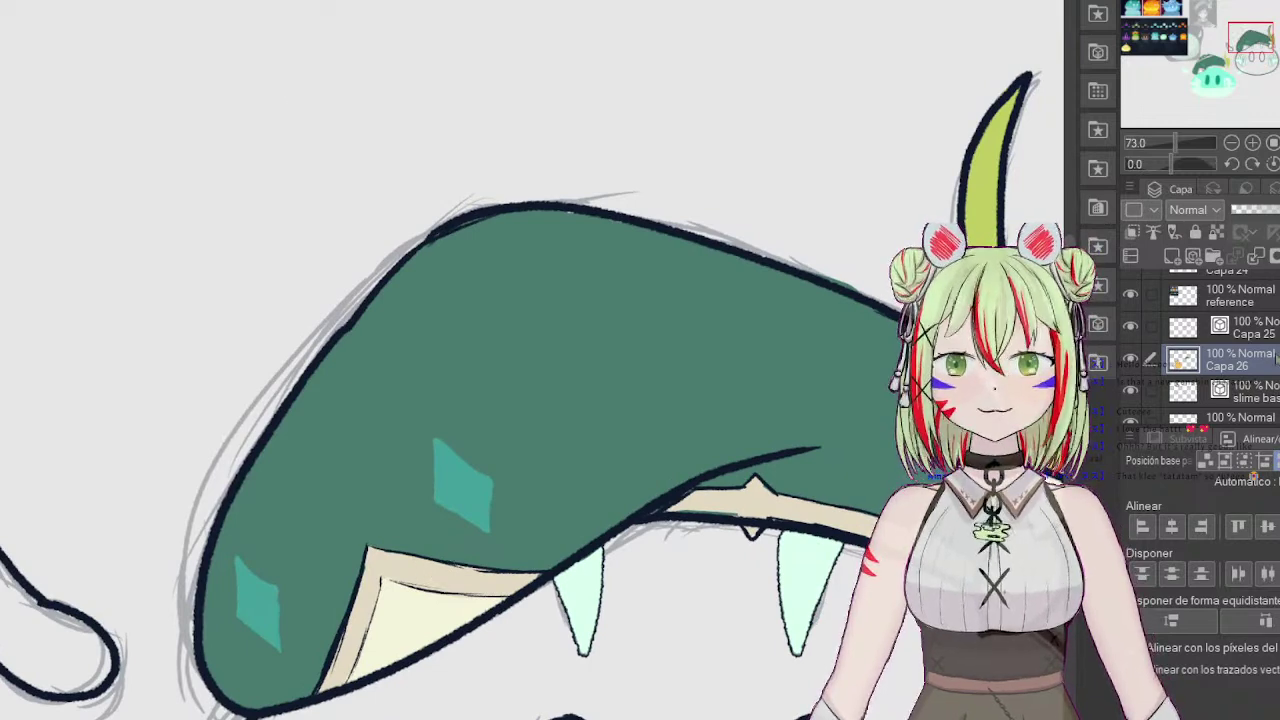
click(1252, 328)
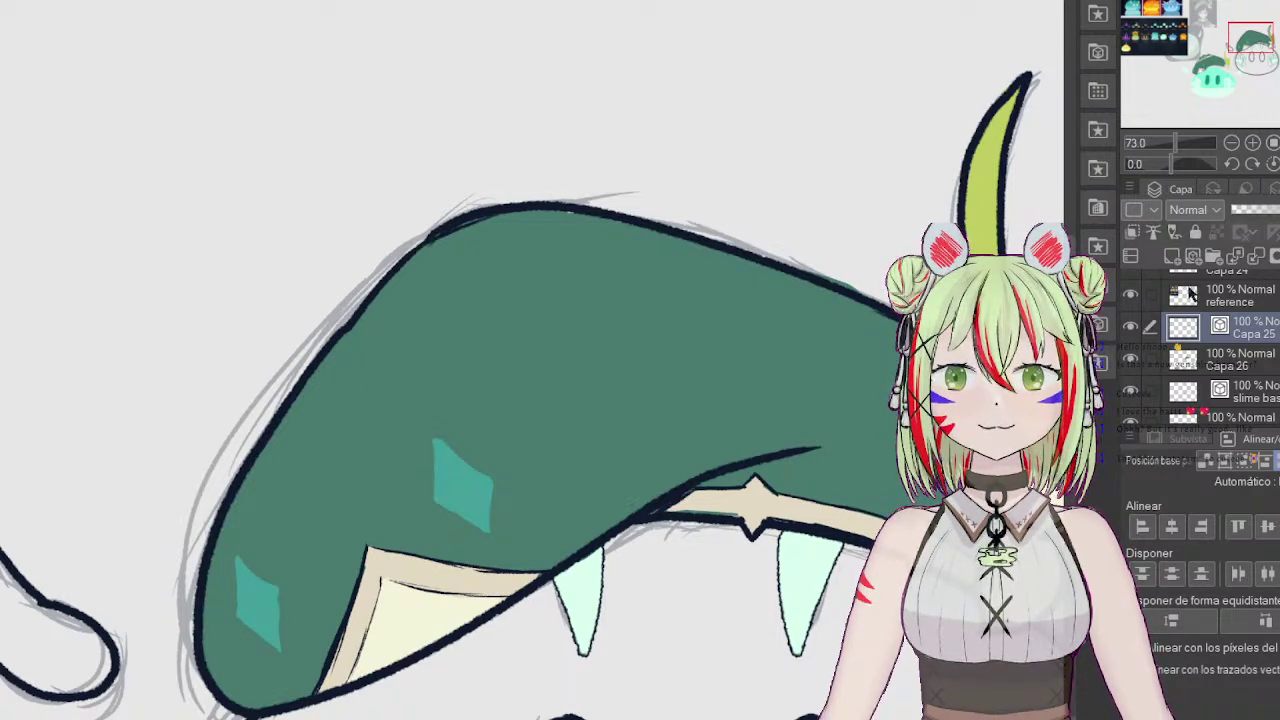
Step: On Capa 26, paint one thick and one thin beige stripe across the beret's upper left, with four dots above them
click(1270, 364)
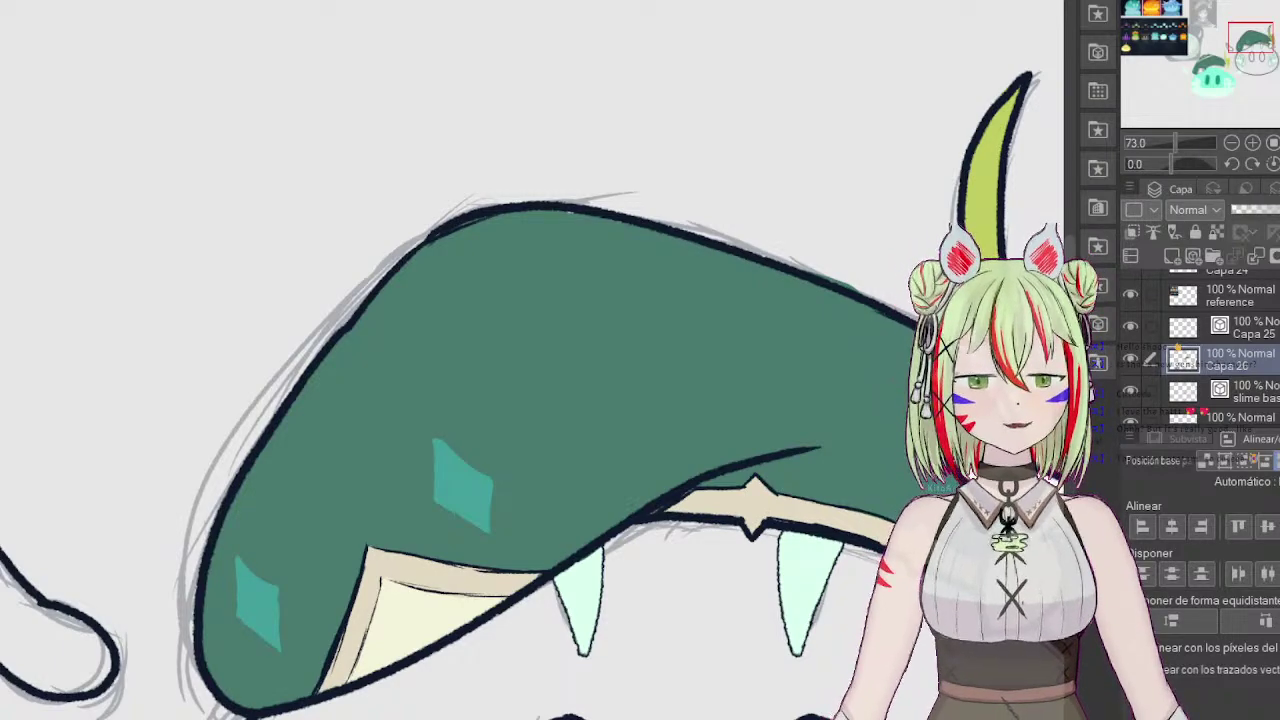
mouse_move(395, 610)
mouse_down()
mouse_move(395, 630)
mouse_move(336, 651)
mouse_move(354, 651)
mouse_up()
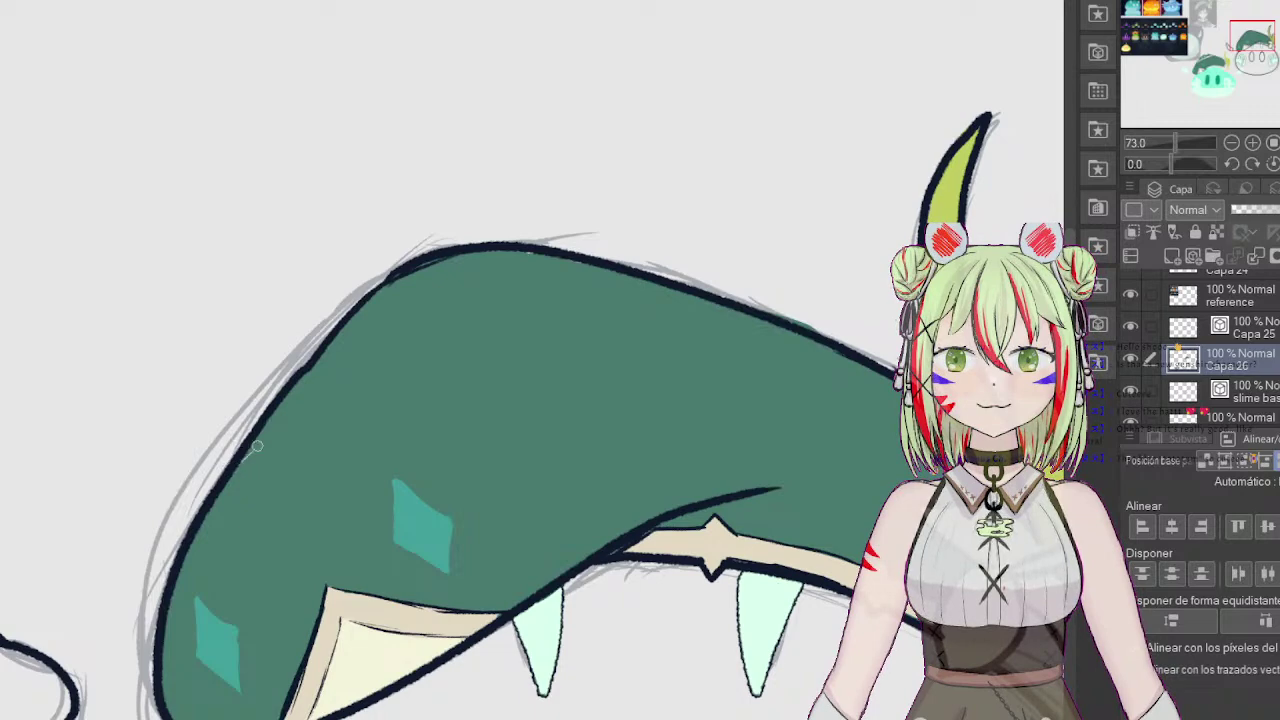
mouse_move(257, 446)
mouse_down()
mouse_move(477, 305)
mouse_move(587, 266)
mouse_move(421, 338)
mouse_move(229, 472)
mouse_up()
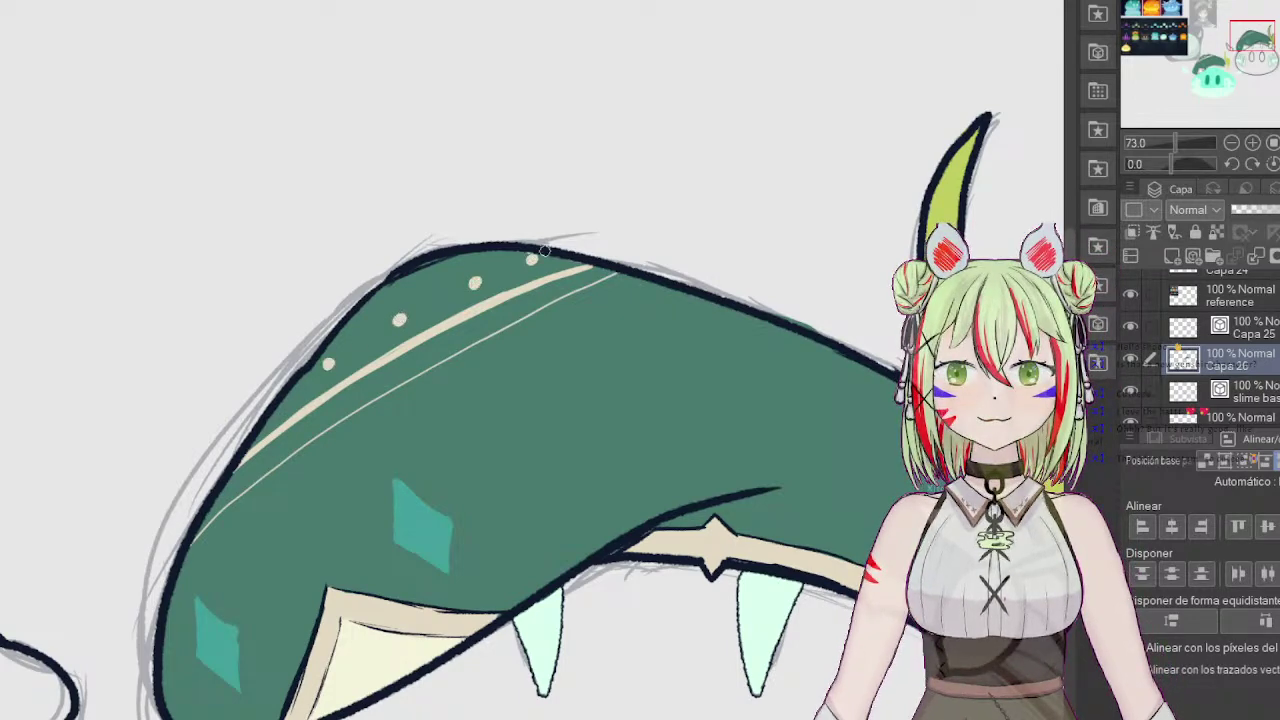
Step: Create a new layer directly beneath Capa 27 for the slime's body color
drag(1244, 47, 1247, 59)
drag(1170, 147, 1172, 147)
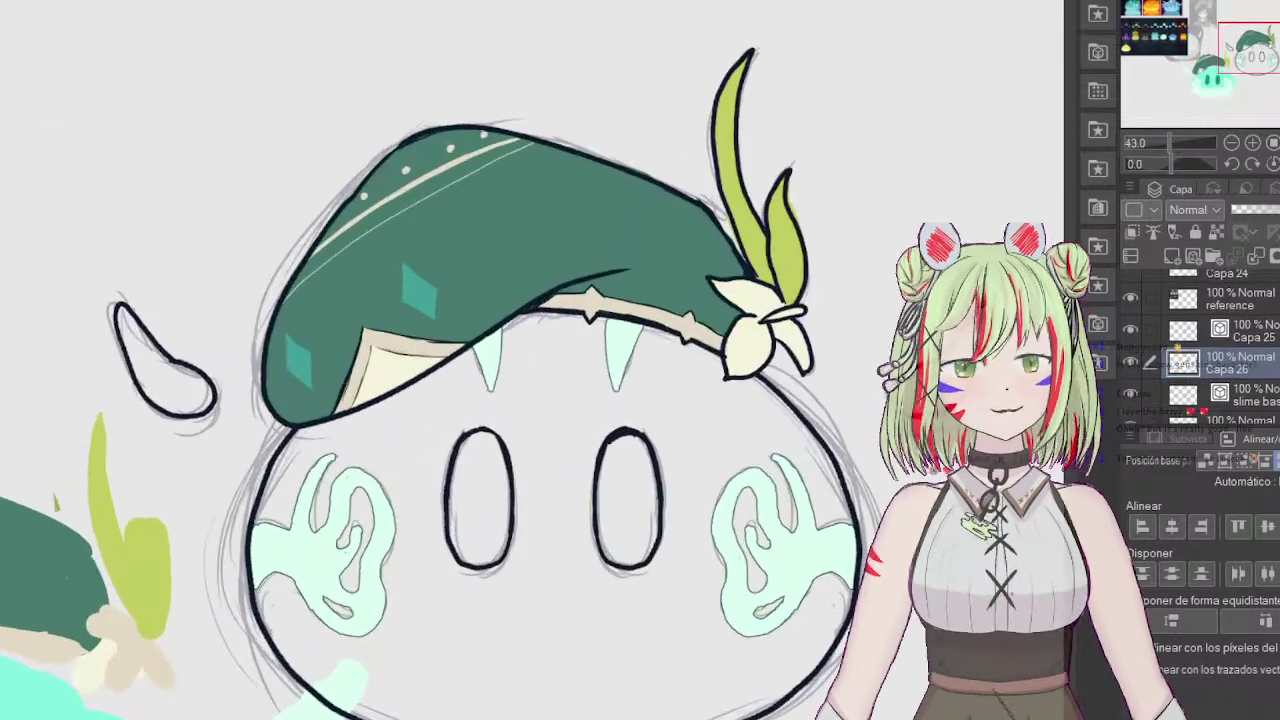
scroll(1274, 345, down, 2)
click(1250, 341)
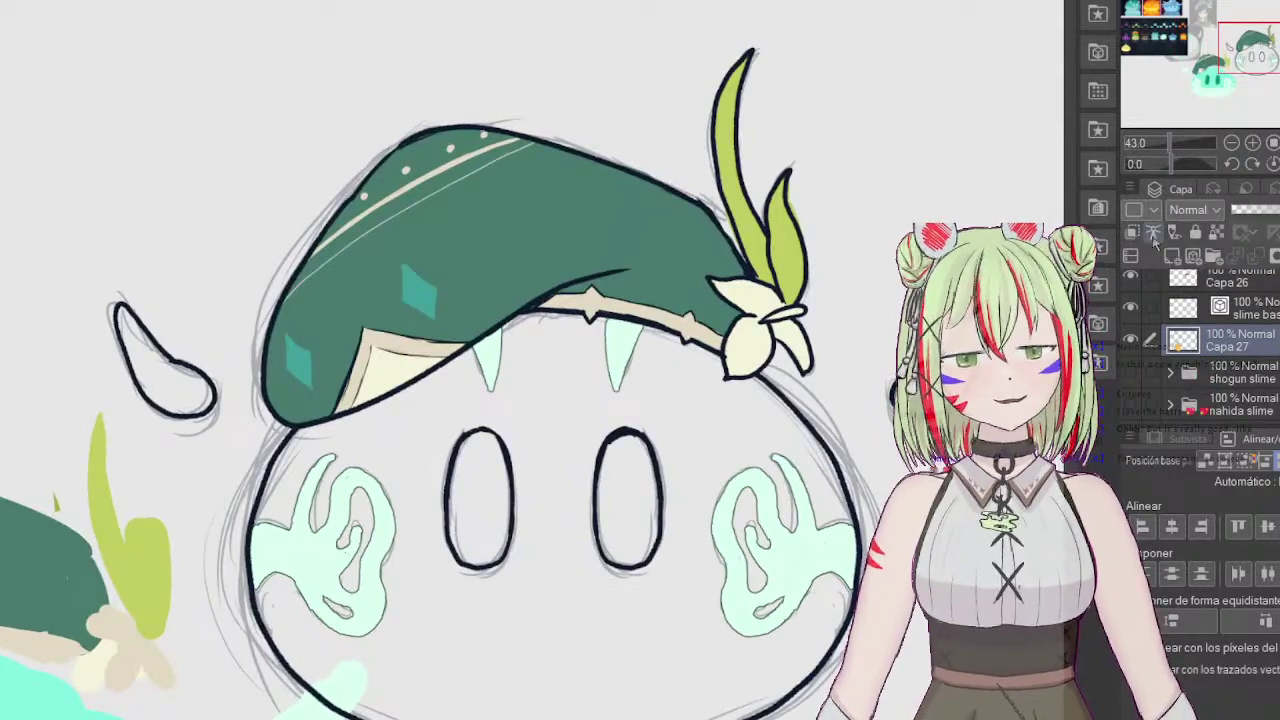
key(ctrl+shift+n)
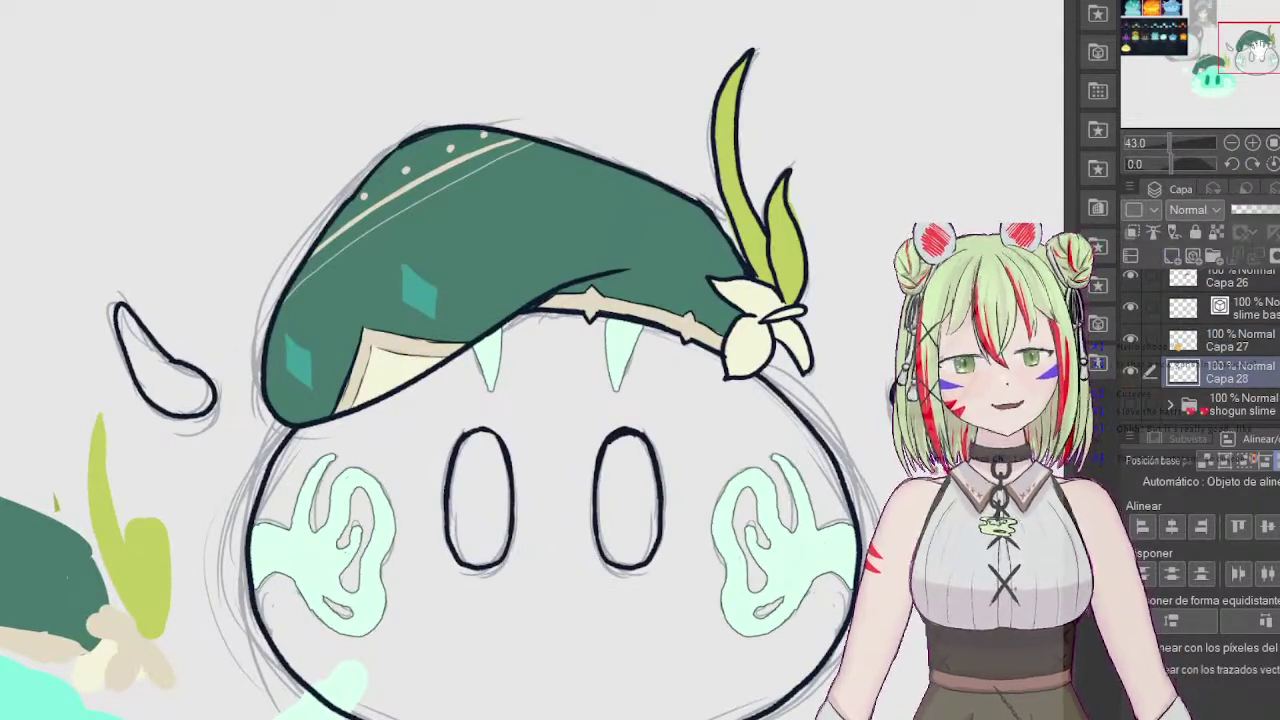
Step: Paint a pale mint band along the bottom of the slime's body on Capa 28, inside the outline
drag(300, 650, 766, 220)
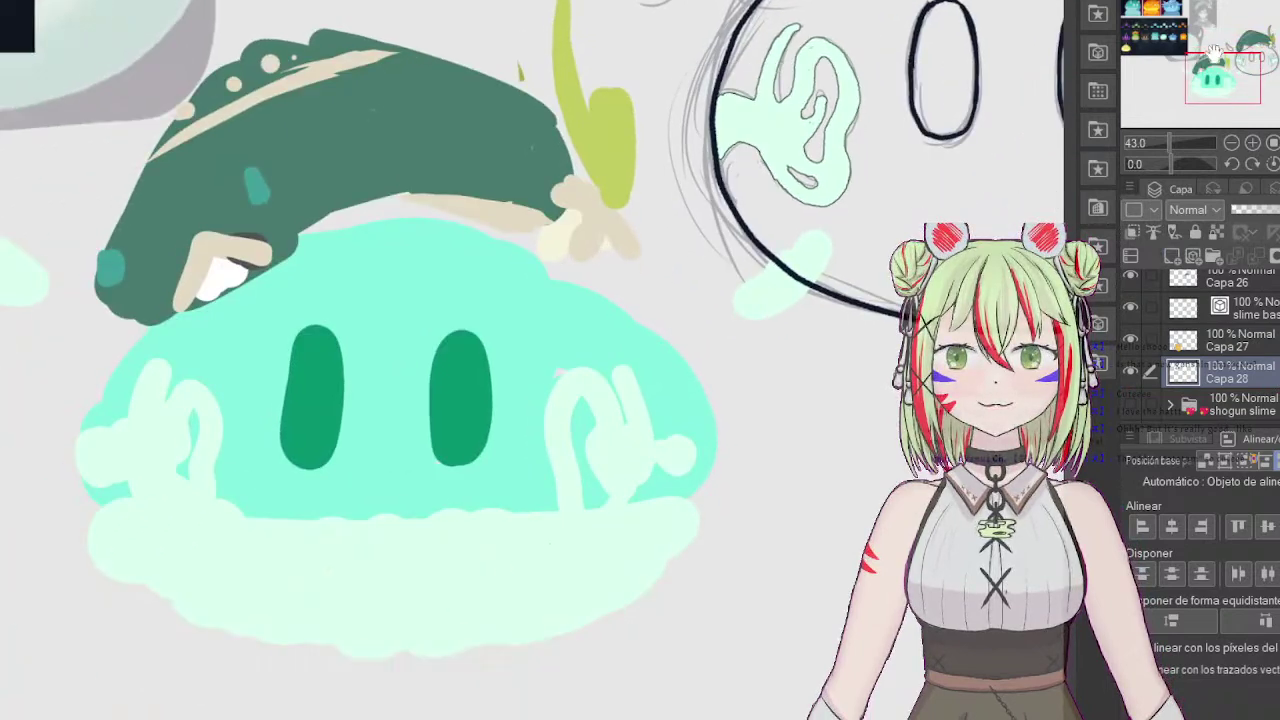
drag(1228, 79, 1262, 62)
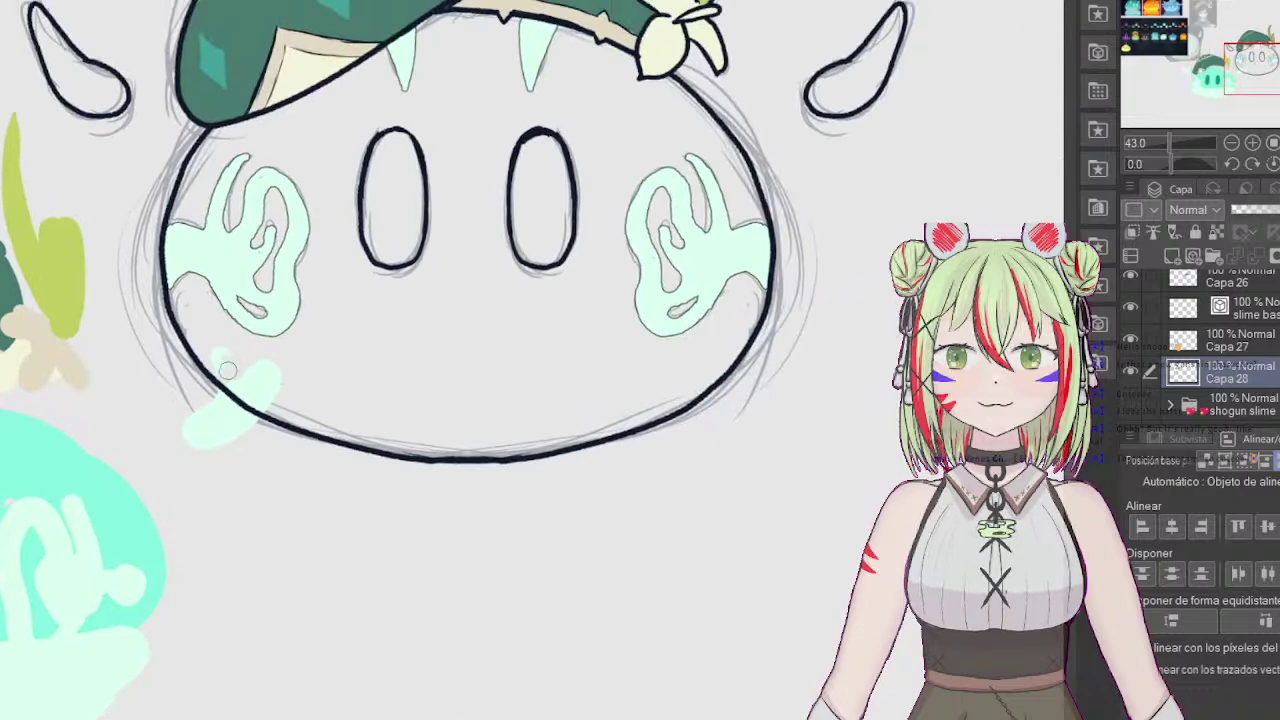
mouse_move(227, 370)
mouse_down()
mouse_move(259, 399)
mouse_move(293, 387)
mouse_up()
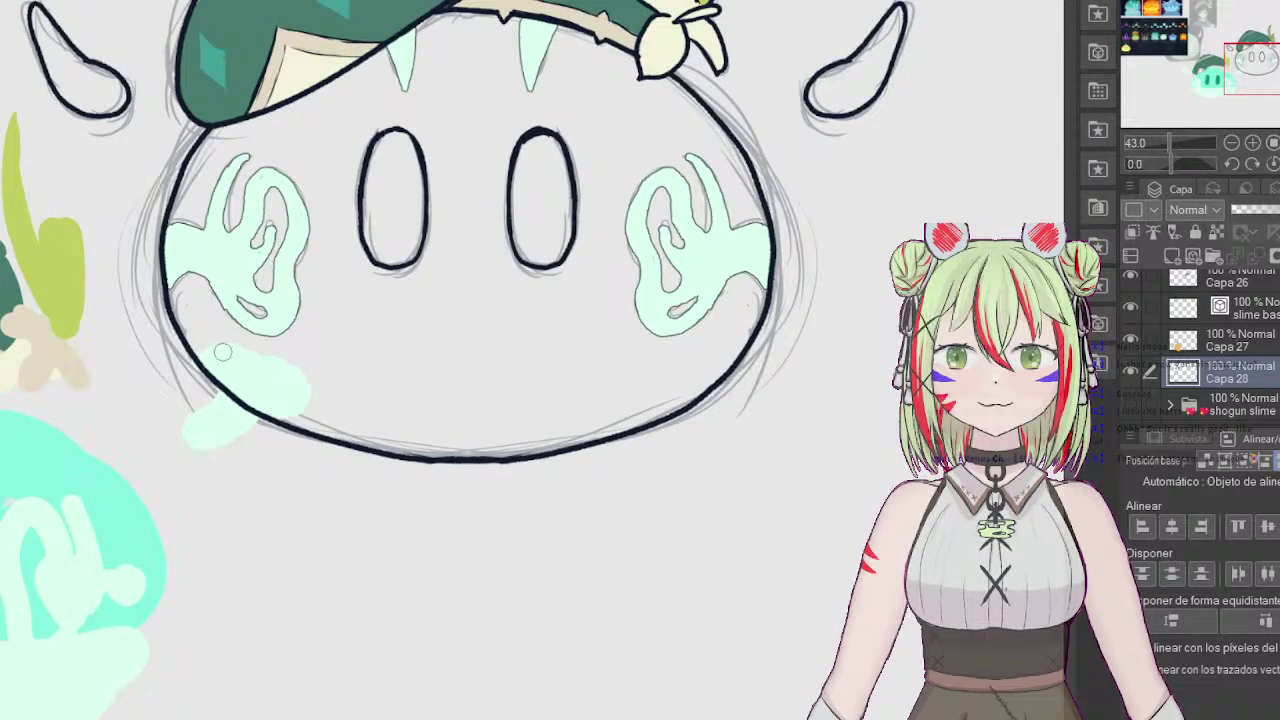
scroll(1246, 330, down, 1)
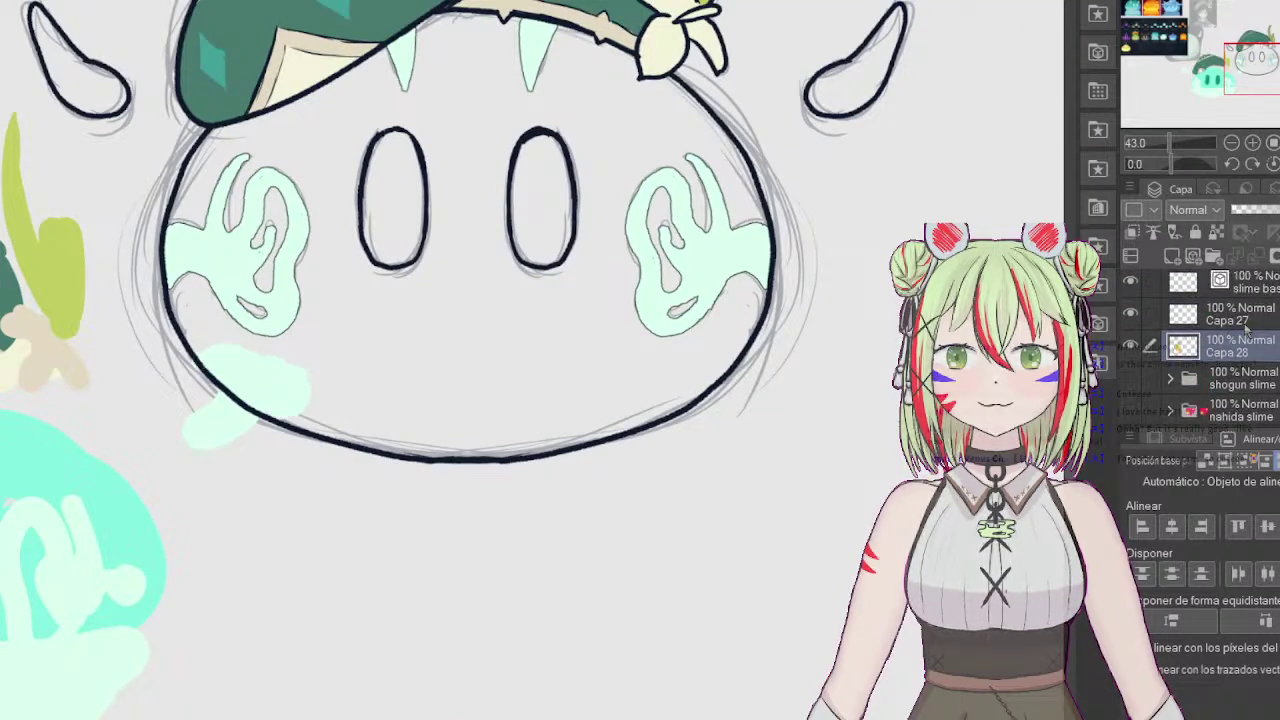
mouse_move(262, 368)
mouse_down()
mouse_move(448, 389)
mouse_move(623, 370)
mouse_move(736, 331)
mouse_move(724, 363)
mouse_move(740, 349)
mouse_move(656, 383)
mouse_move(649, 397)
mouse_move(684, 403)
mouse_move(657, 409)
mouse_move(638, 388)
mouse_move(672, 387)
mouse_move(578, 402)
mouse_move(277, 400)
mouse_move(474, 424)
mouse_move(608, 415)
mouse_move(599, 407)
mouse_move(575, 436)
mouse_move(492, 452)
mouse_move(348, 437)
mouse_move(386, 444)
mouse_up()
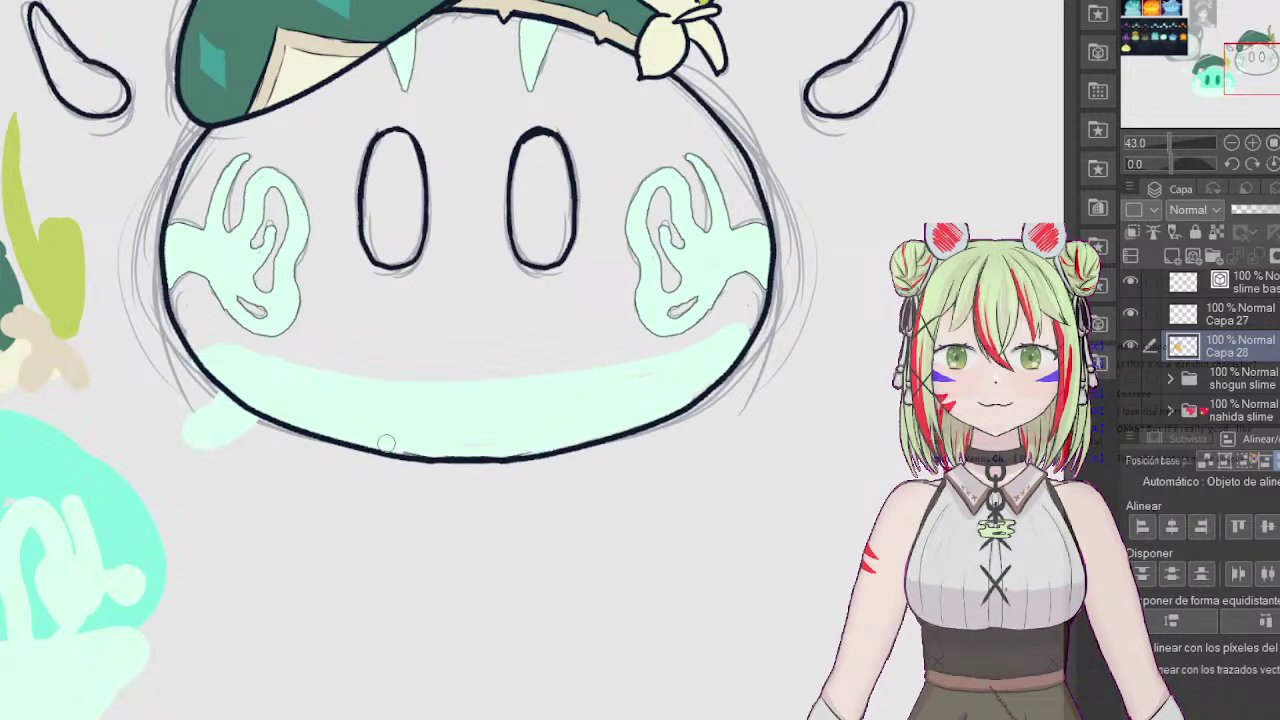
mouse_move(753, 318)
mouse_down()
mouse_move(652, 359)
mouse_move(494, 378)
mouse_move(263, 352)
mouse_up()
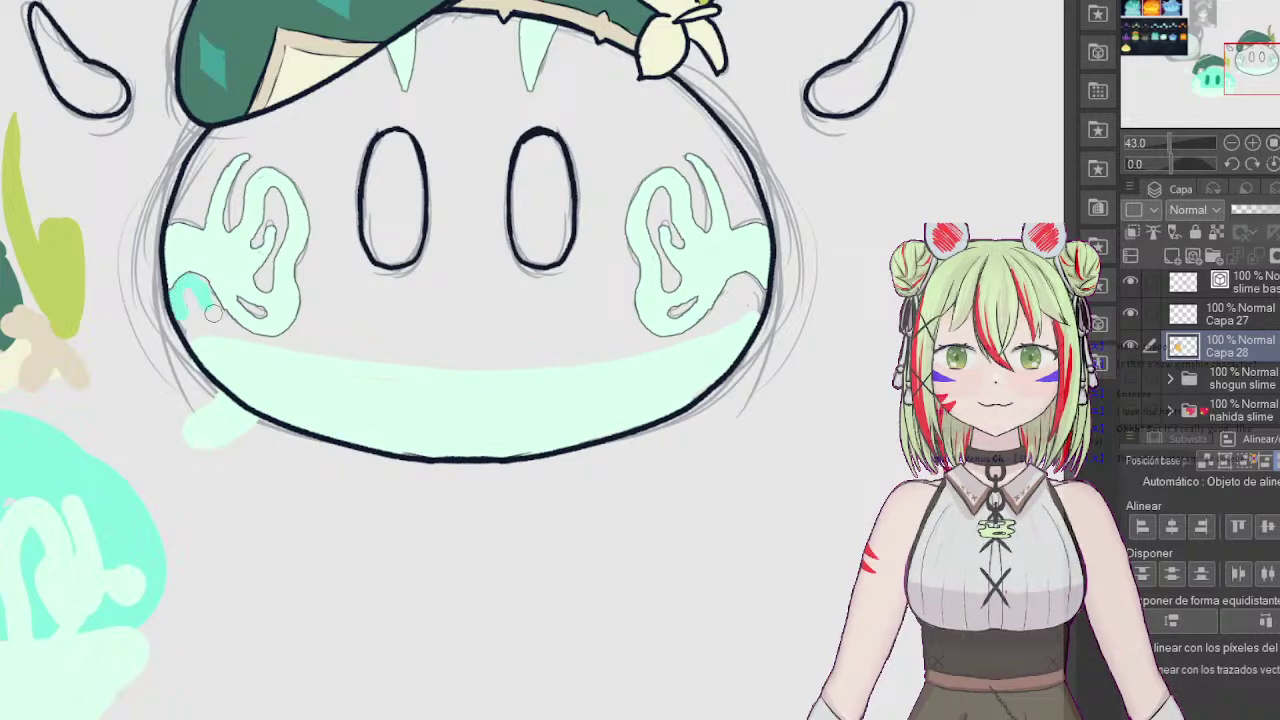
Step: Fill the rest of the slime's body above the pale band with aqua on Capa 28, up to the beret
drag(201, 306, 179, 320)
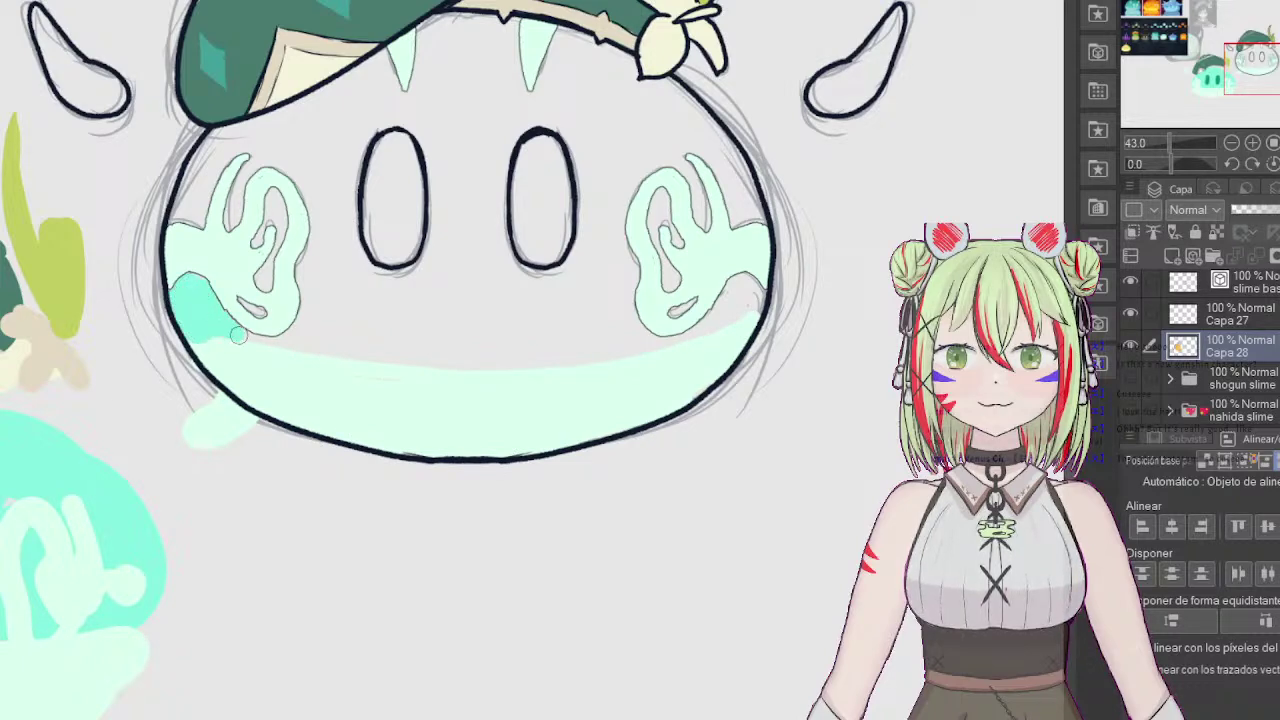
mouse_move(252, 307)
mouse_down()
mouse_move(286, 222)
mouse_move(352, 177)
mouse_move(372, 201)
mouse_move(294, 233)
mouse_move(480, 97)
mouse_move(446, 92)
mouse_move(242, 204)
mouse_move(404, 48)
mouse_move(207, 162)
mouse_move(246, 107)
mouse_move(218, 131)
mouse_move(162, 260)
mouse_move(196, 260)
mouse_move(243, 147)
mouse_up()
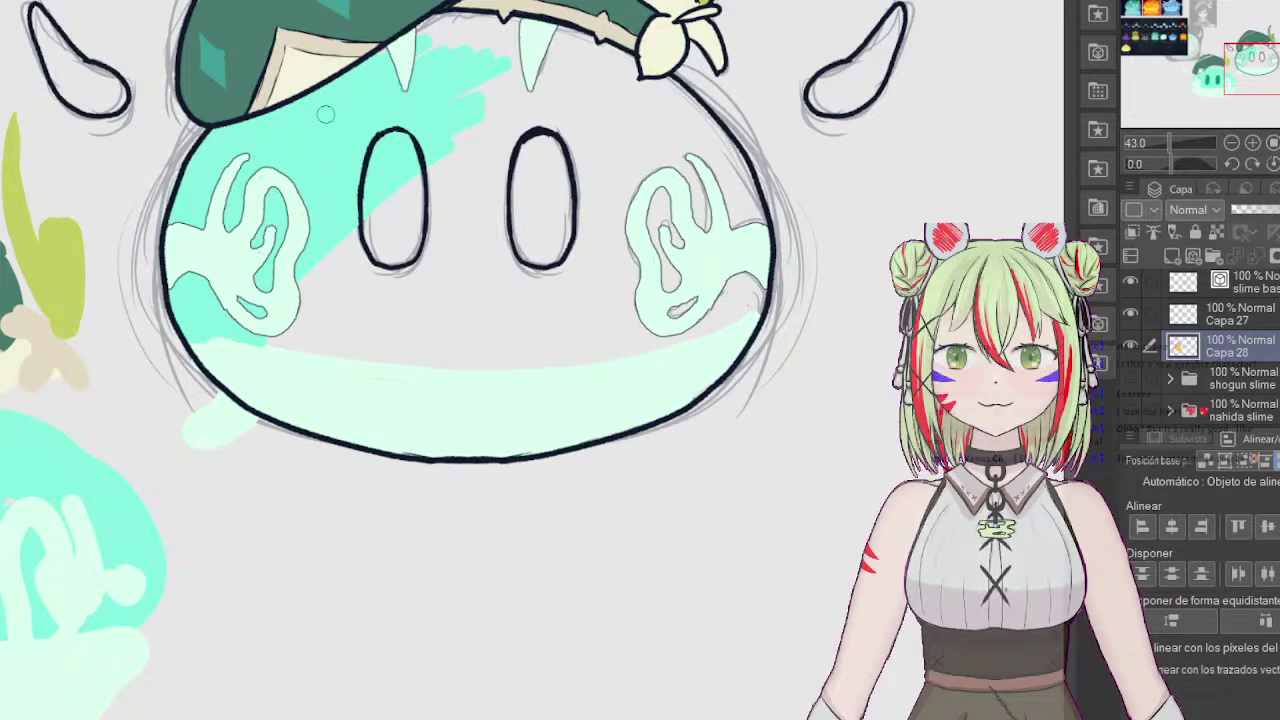
mouse_move(545, 175)
mouse_down()
mouse_move(388, 198)
mouse_move(336, 234)
mouse_move(517, 234)
mouse_move(572, 211)
mouse_move(279, 300)
mouse_move(560, 311)
mouse_move(398, 314)
mouse_up()
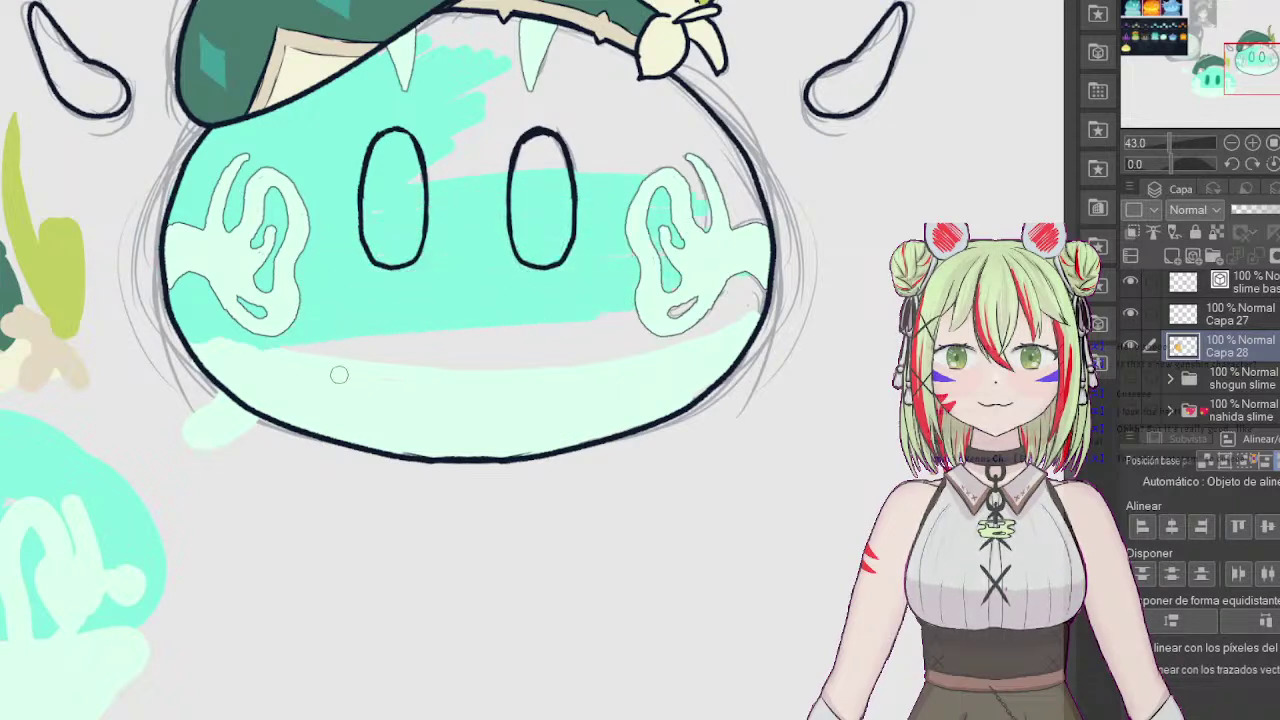
mouse_move(294, 332)
mouse_down()
mouse_move(625, 357)
mouse_move(428, 354)
mouse_move(419, 343)
mouse_move(442, 331)
mouse_move(687, 338)
mouse_move(754, 297)
mouse_move(705, 313)
mouse_up()
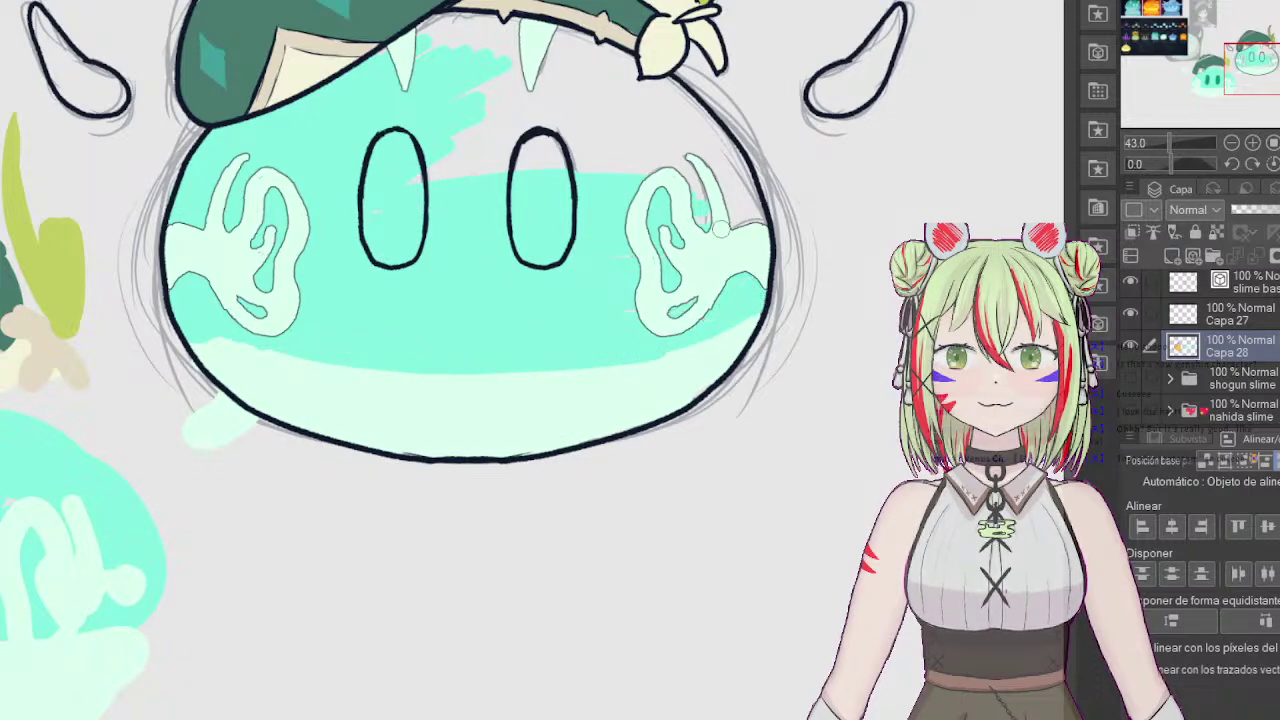
mouse_move(715, 212)
mouse_down()
mouse_move(757, 176)
mouse_move(754, 204)
mouse_move(723, 213)
mouse_move(738, 217)
mouse_move(741, 176)
mouse_move(688, 106)
mouse_move(620, 60)
mouse_move(467, 20)
mouse_move(537, 26)
mouse_move(455, 31)
mouse_move(407, 57)
mouse_move(465, 62)
mouse_move(408, 98)
mouse_move(485, 126)
mouse_move(427, 162)
mouse_move(513, 178)
mouse_move(481, 179)
mouse_move(603, 157)
mouse_move(667, 119)
mouse_move(661, 95)
mouse_move(725, 187)
mouse_move(614, 66)
mouse_move(631, 149)
mouse_move(673, 205)
mouse_move(528, 53)
mouse_move(587, 133)
mouse_move(489, 99)
mouse_move(483, 177)
mouse_move(403, 163)
mouse_move(611, 47)
mouse_up()
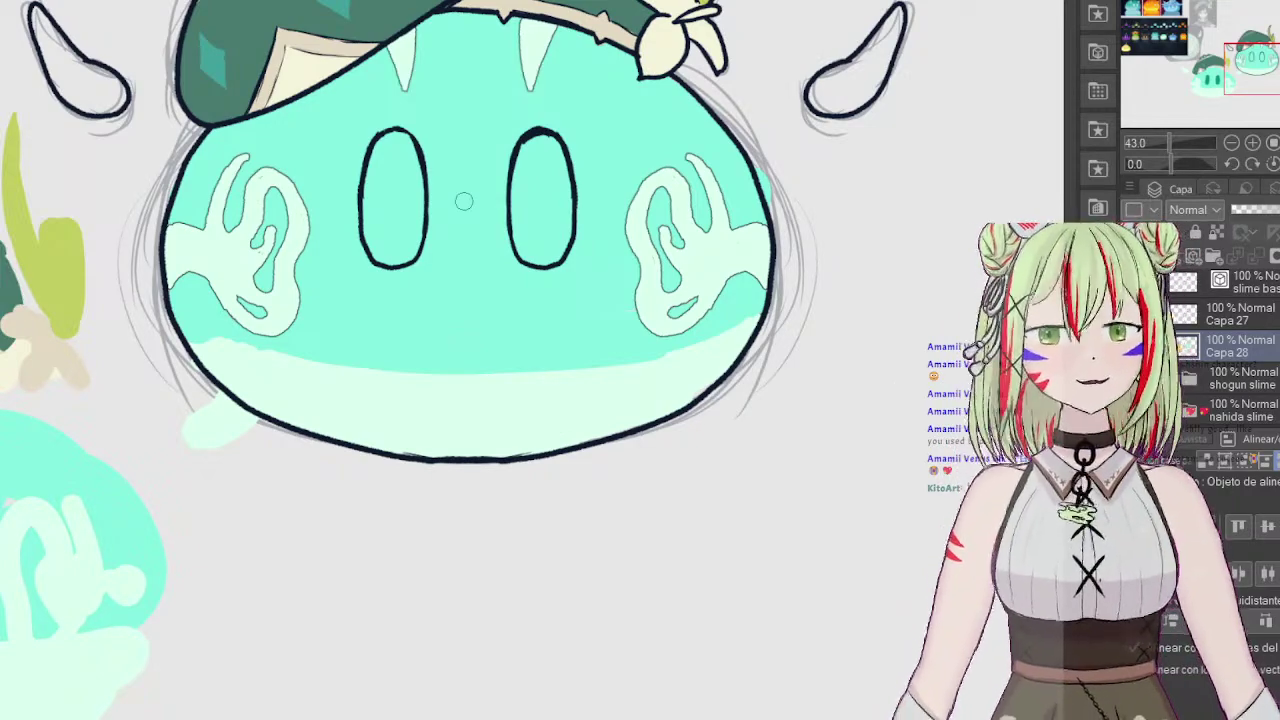
Step: Fill the floating drops beside the slime with pale mint and both eyes with the reference's dark green
drag(1273, 63, 1269, 52)
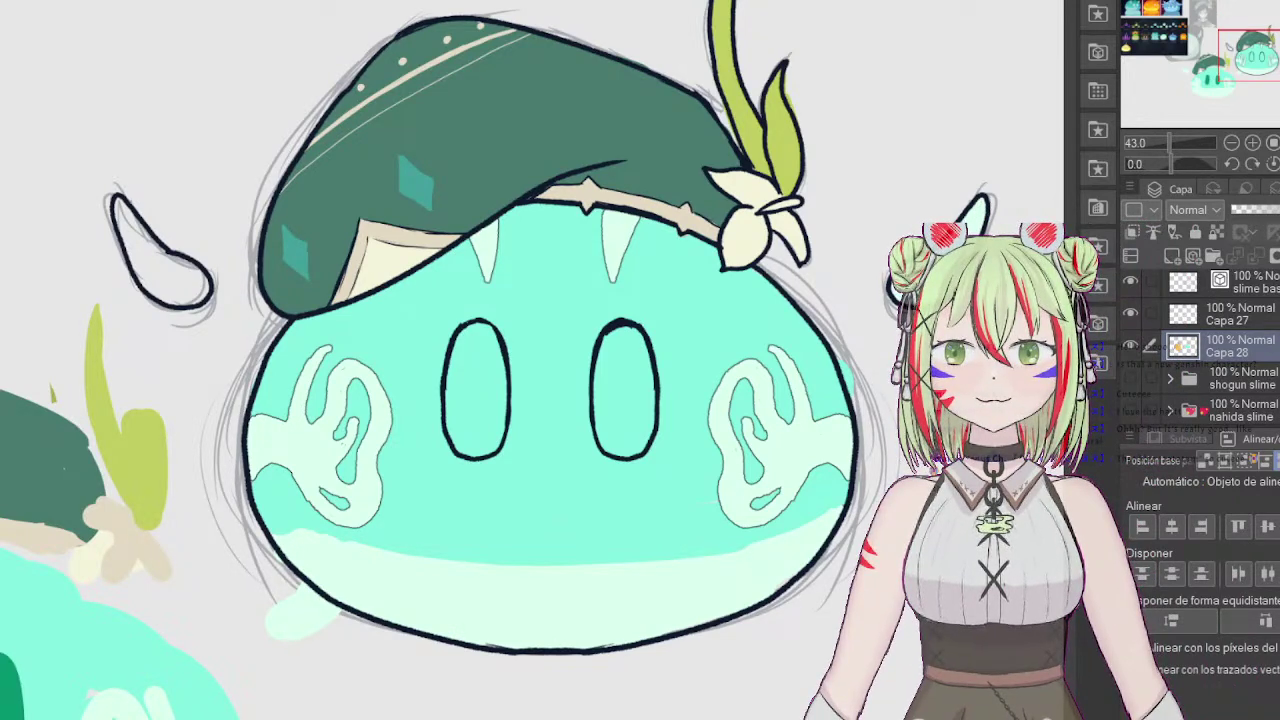
mouse_move(118, 210)
mouse_down()
mouse_move(199, 276)
mouse_move(146, 250)
mouse_up()
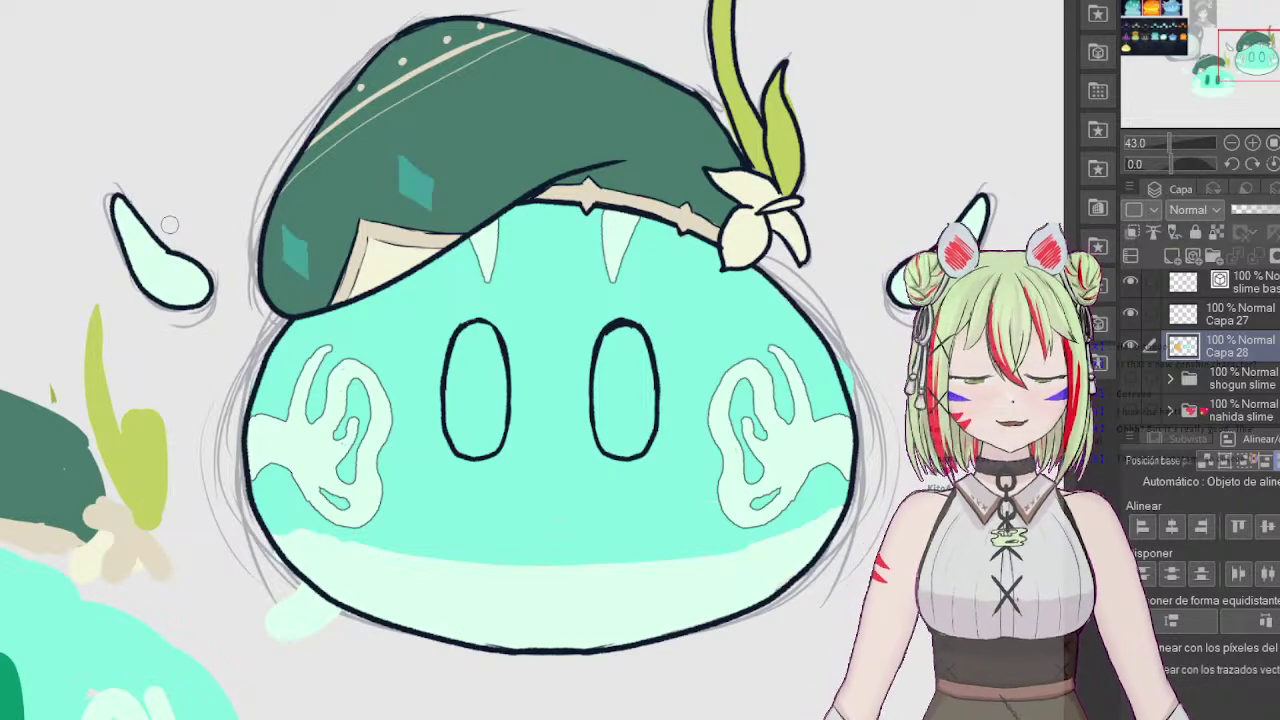
drag(1243, 62, 1228, 80)
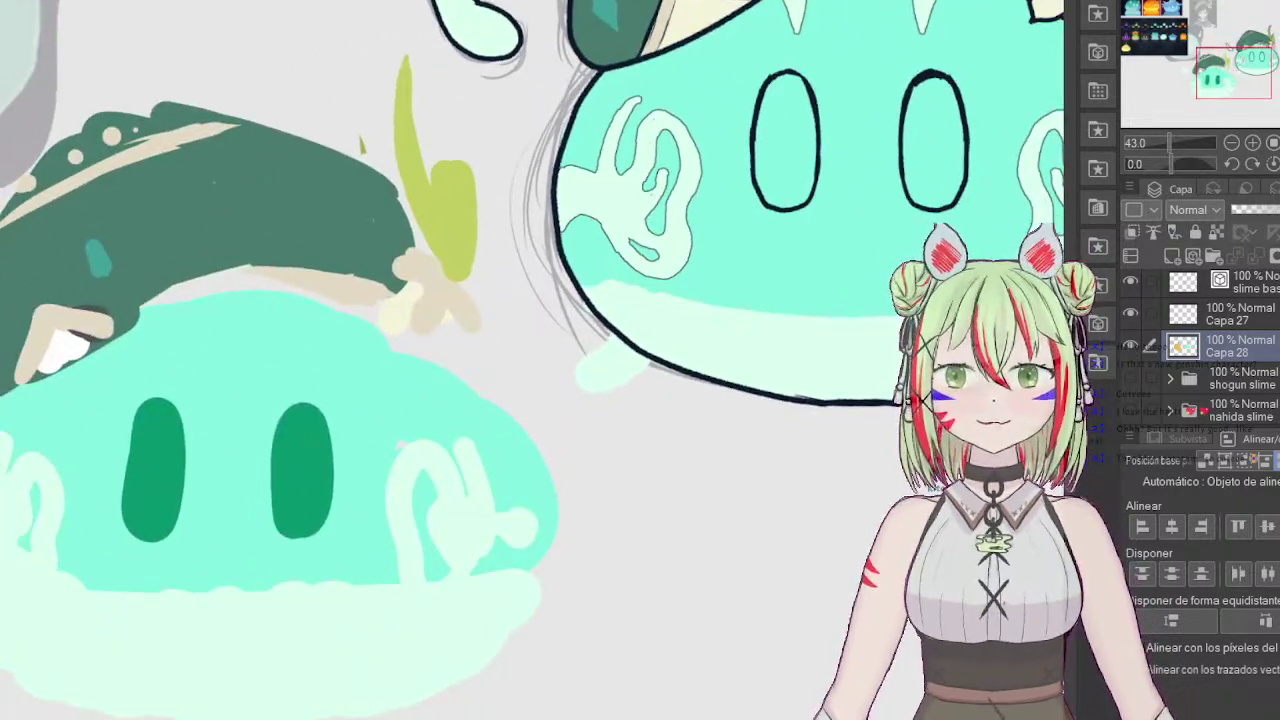
mouse_move(755, 132)
mouse_down()
mouse_move(779, 168)
mouse_move(762, 118)
mouse_move(796, 90)
mouse_move(777, 186)
mouse_move(765, 157)
mouse_move(803, 133)
mouse_up()
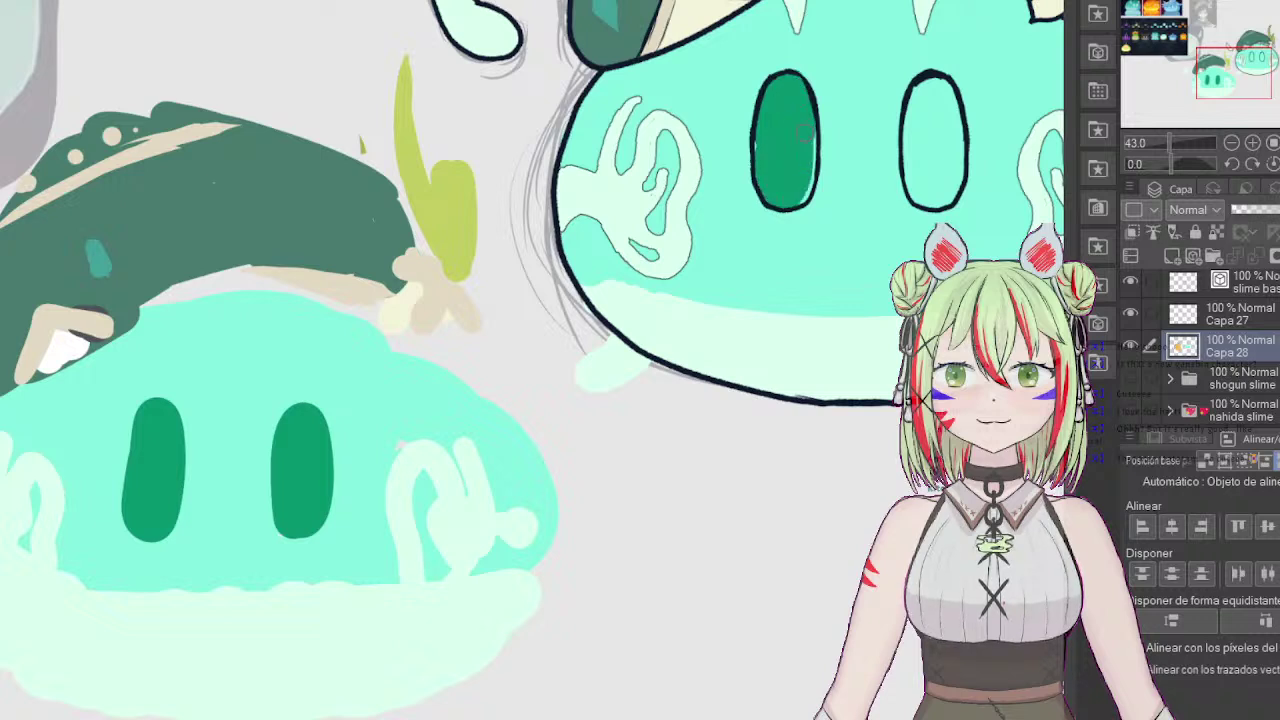
mouse_move(930, 120)
mouse_down()
mouse_move(915, 145)
mouse_move(910, 100)
mouse_move(960, 130)
mouse_move(936, 105)
mouse_move(925, 160)
mouse_move(955, 145)
mouse_up()
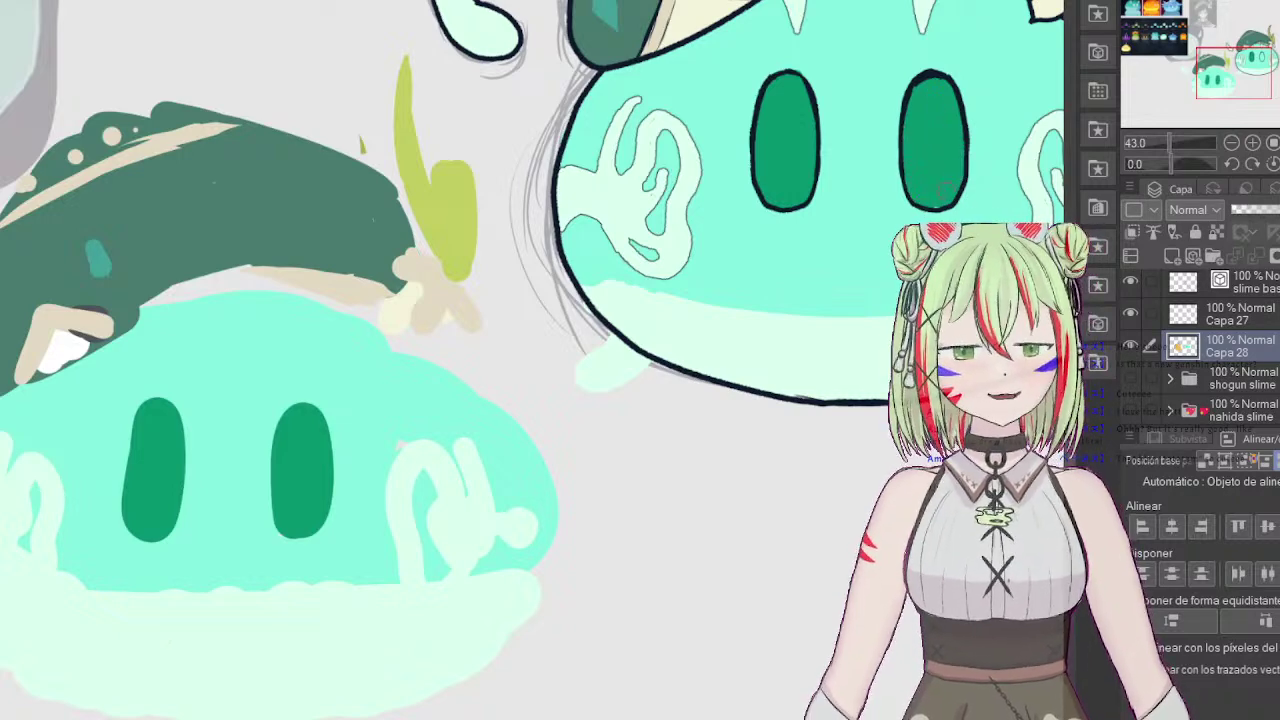
Step: Blend the boundary between the aqua body and pale mint base into a soft gradient with transparent pixels locked, undoing the smear across the eyes
drag(1229, 52, 1243, 44)
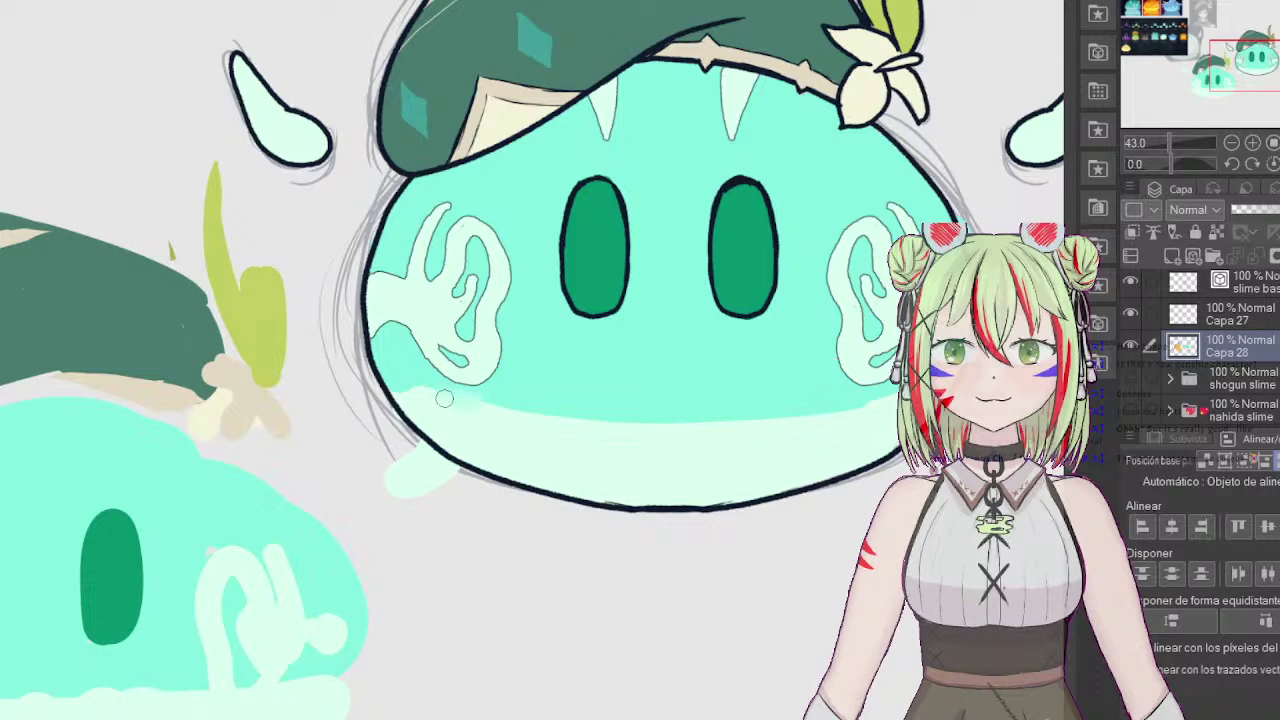
drag(406, 387, 570, 427)
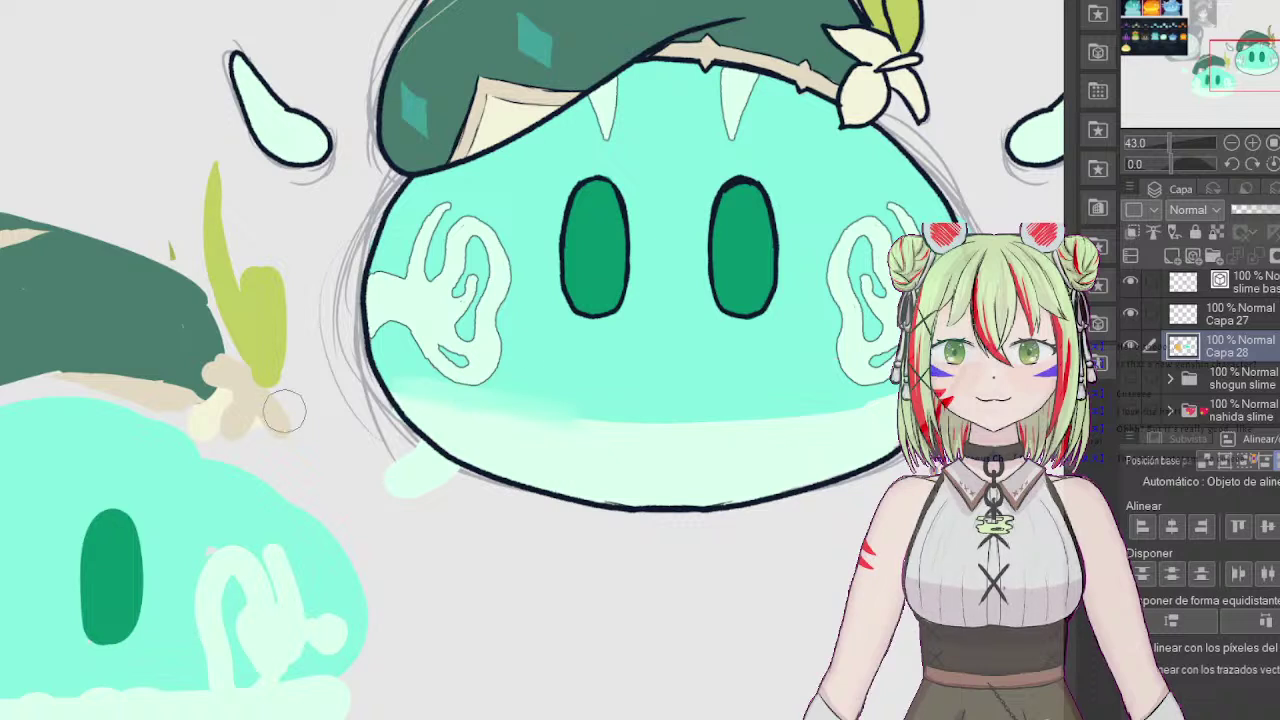
mouse_move(406, 382)
mouse_down()
mouse_move(584, 419)
mouse_move(806, 409)
mouse_up()
drag(568, 423, 875, 398)
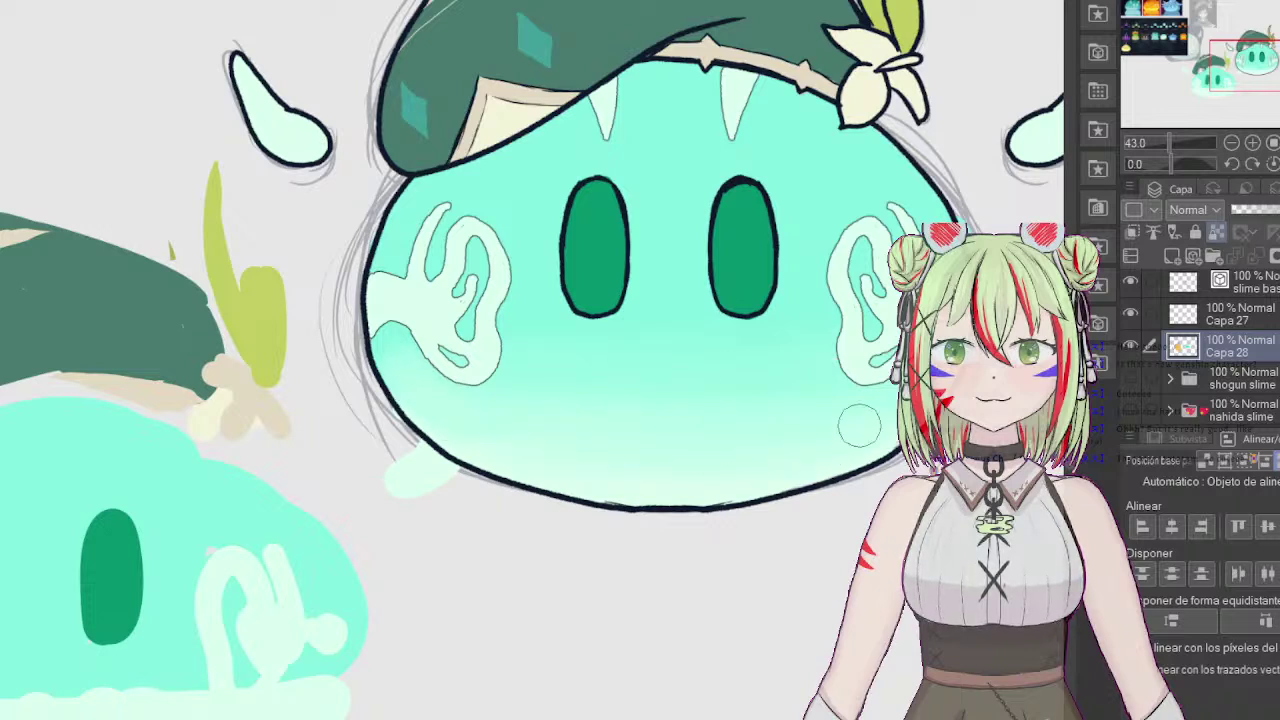
drag(505, 300, 785, 302)
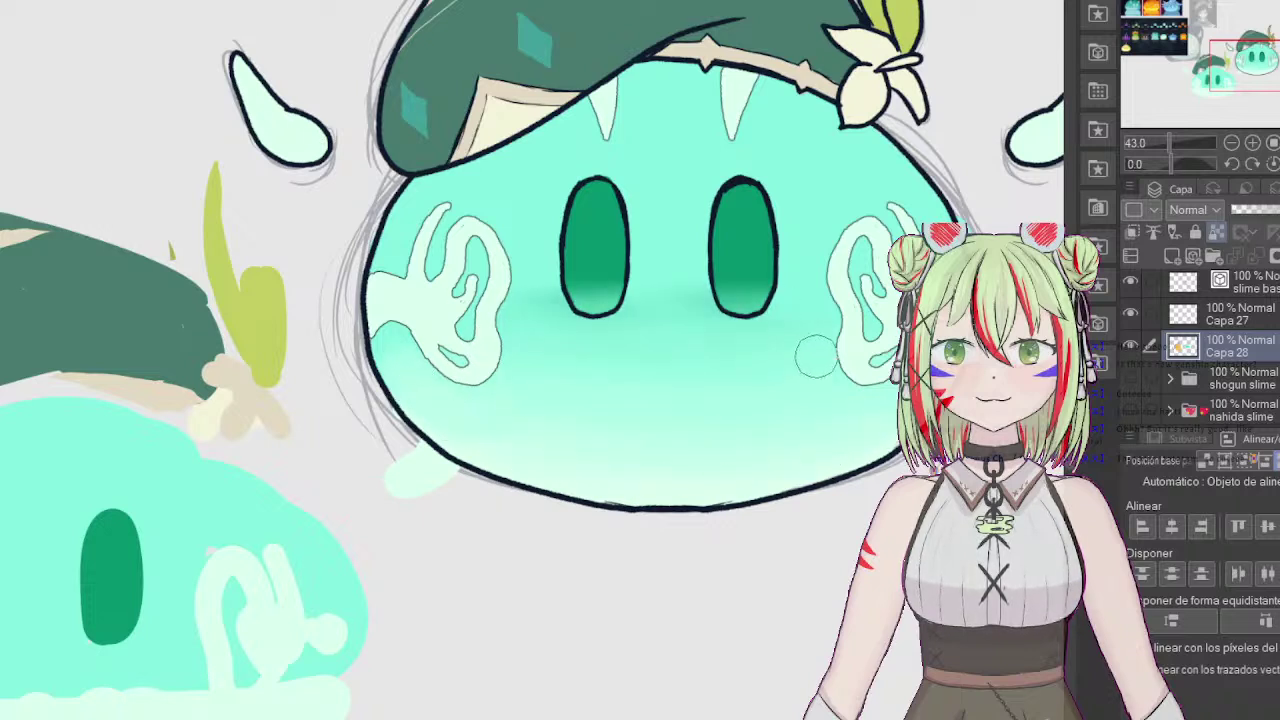
key(ctrl+z)
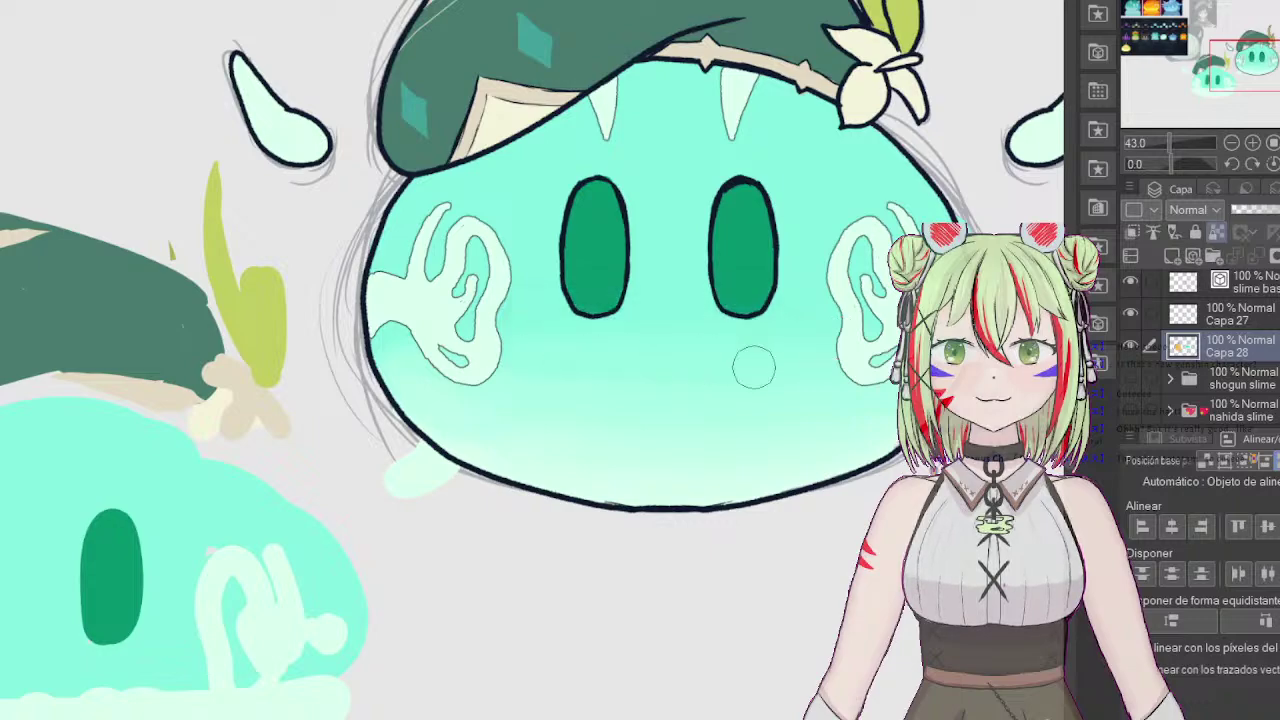
Step: Scatter small pale dots across the slime's body on a new layer above Capa 28 and set its opacity to 63%
drag(1233, 77, 1260, 61)
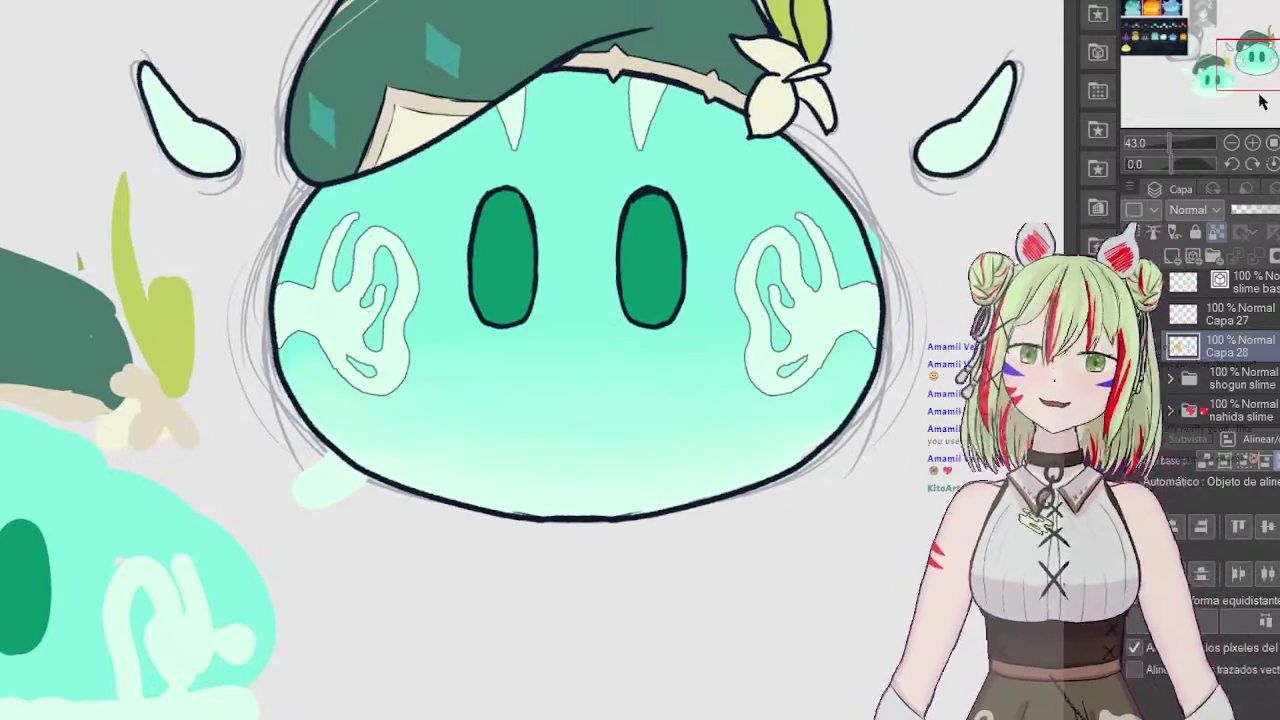
drag(1228, 68, 1132, 15)
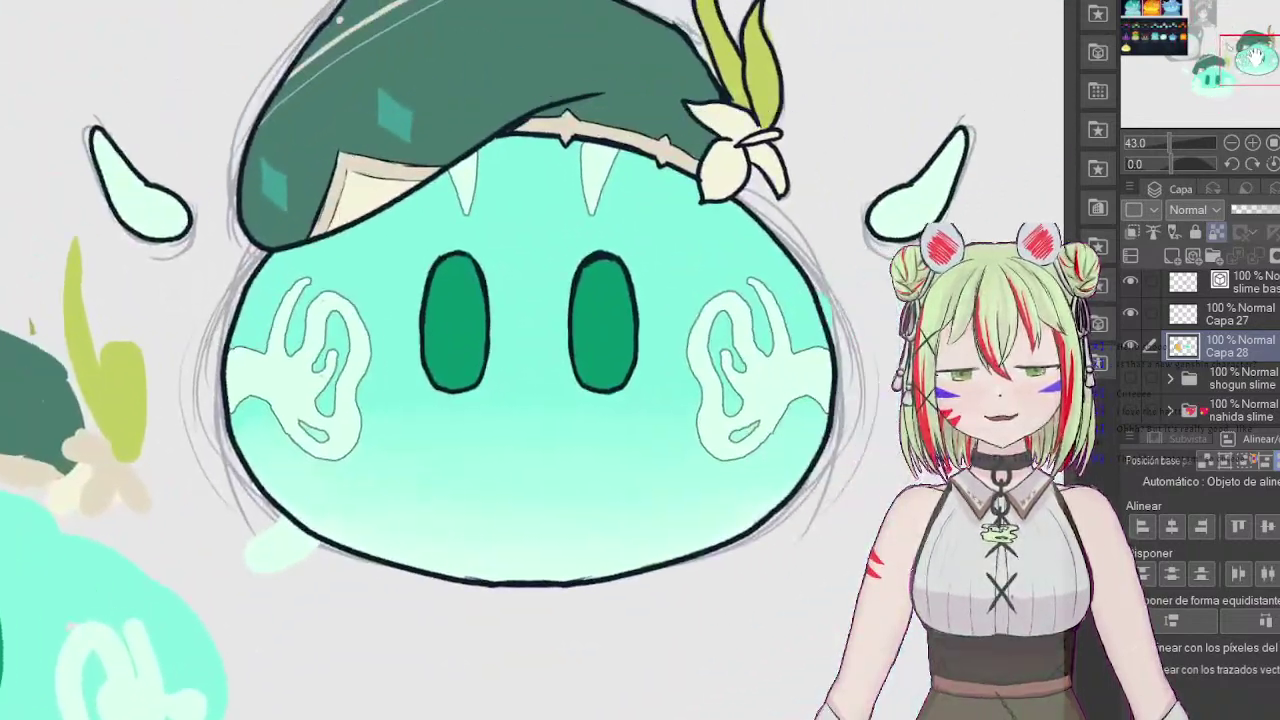
drag(1256, 57, 1258, 49)
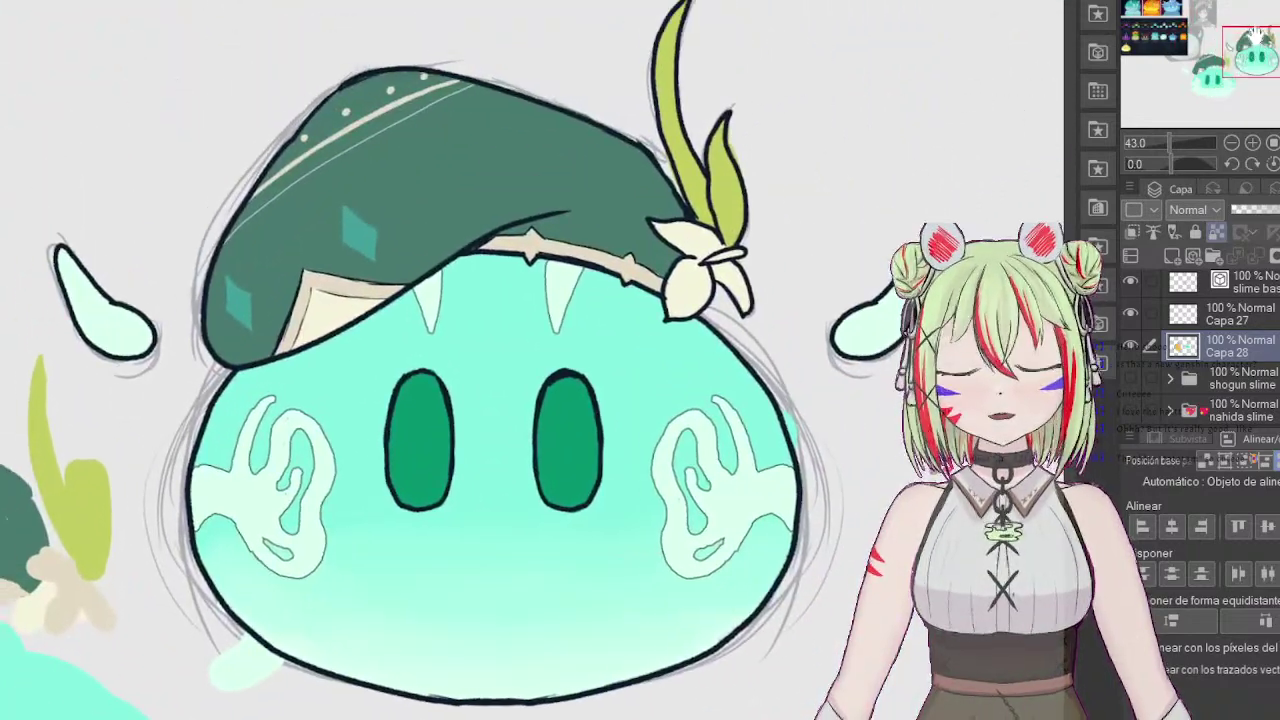
click(1172, 256)
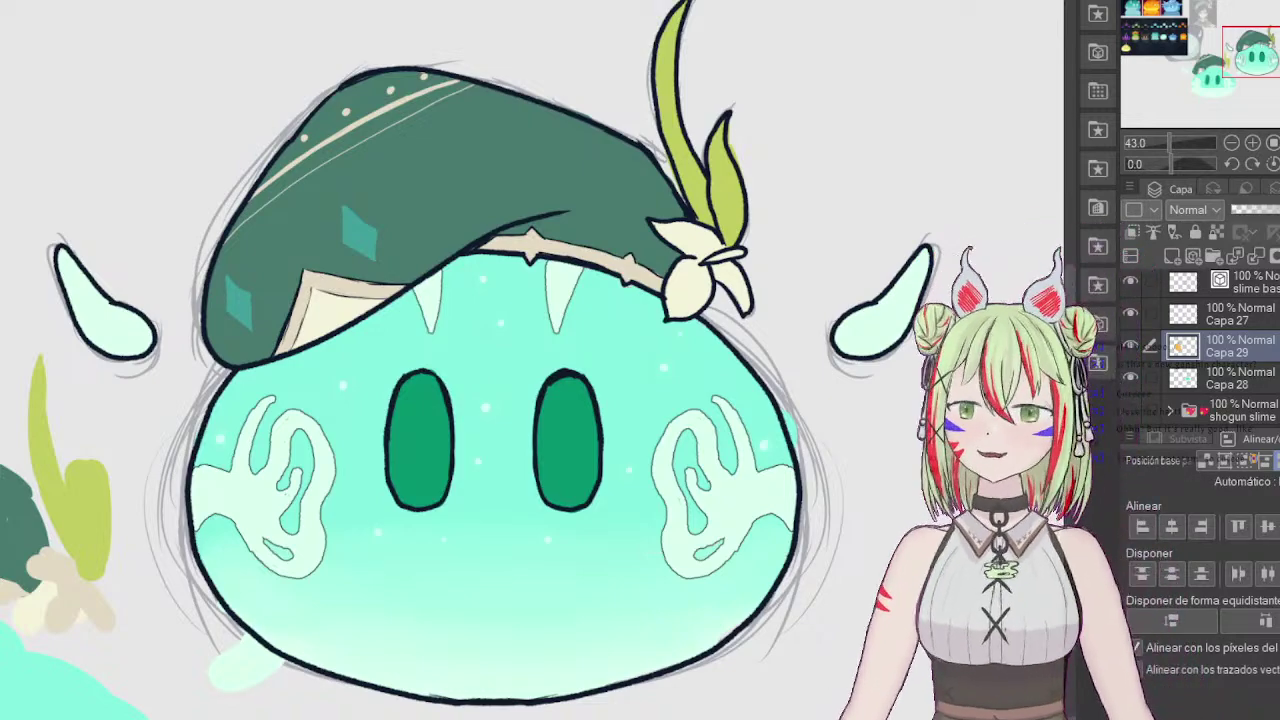
drag(1262, 208, 1274, 211)
mouse_move(1252, 57)
mouse_down()
mouse_move(1253, 74)
mouse_move(1258, 60)
mouse_up()
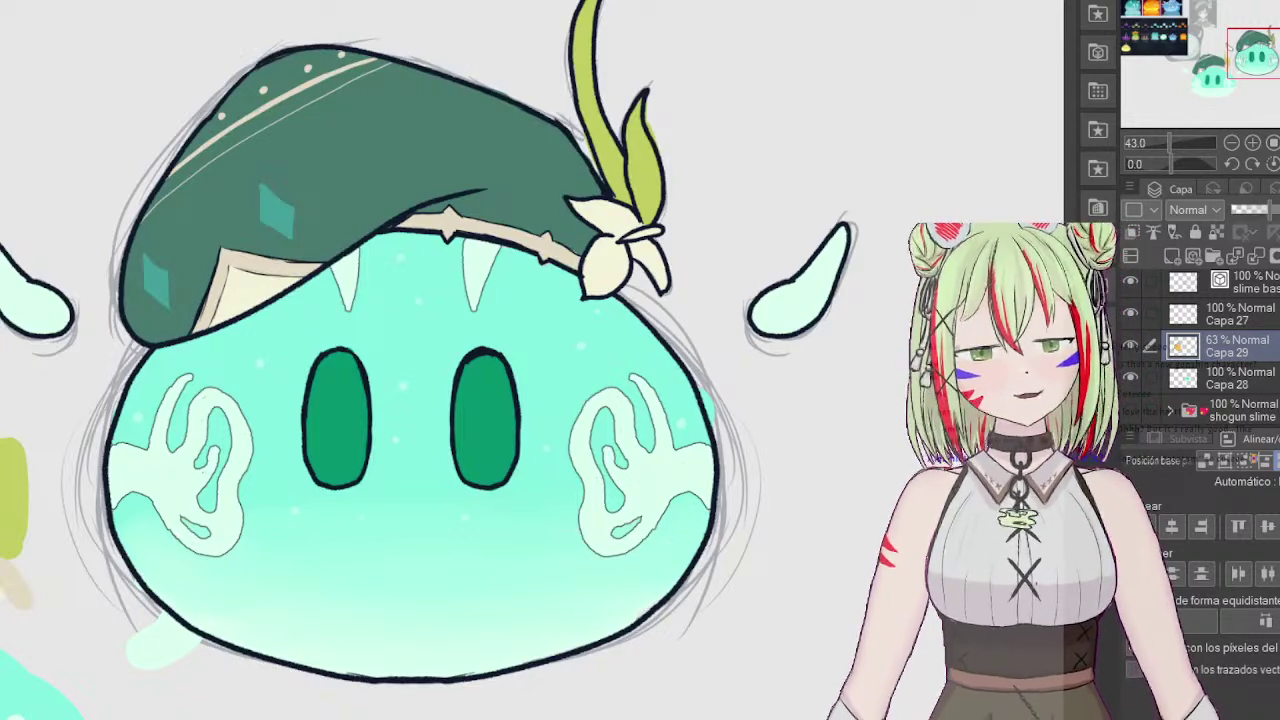
Step: Redraw the beret's upper-right outline on Capa 25 as a lower, smoother curve down to the flower and erase the old line
scroll(1240, 345, up, 3)
click(1245, 325)
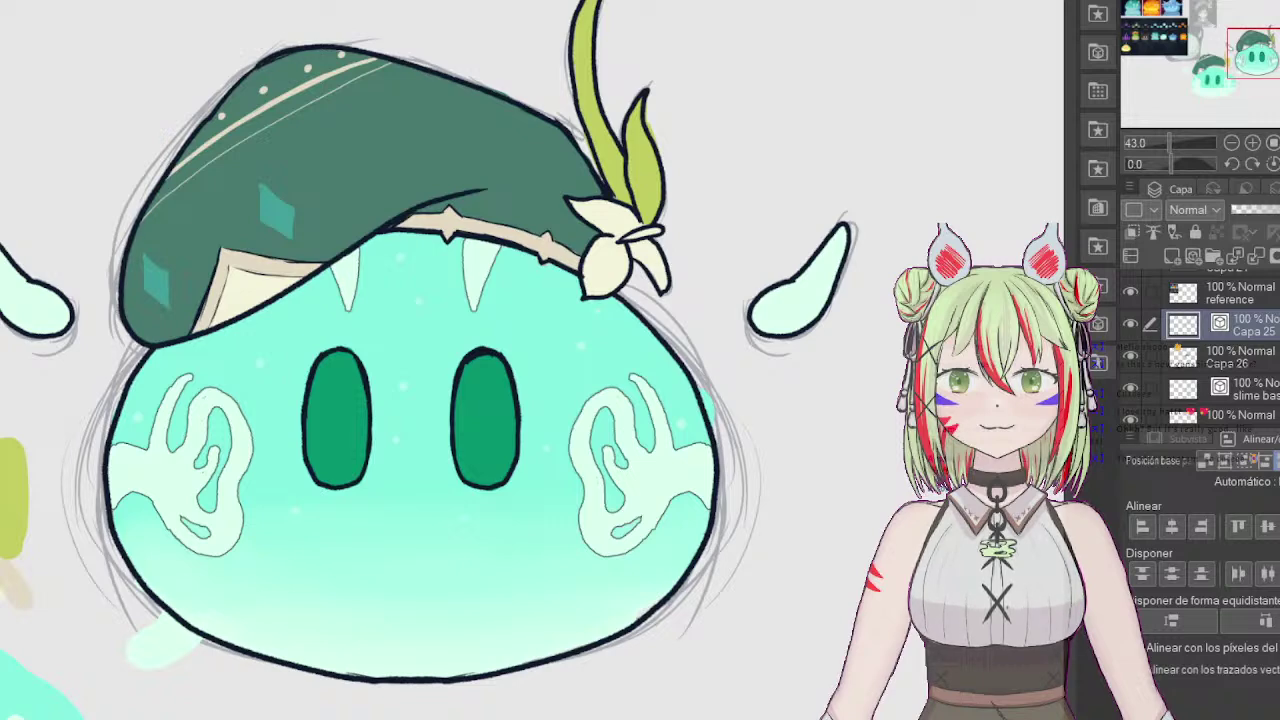
drag(382, 57, 576, 168)
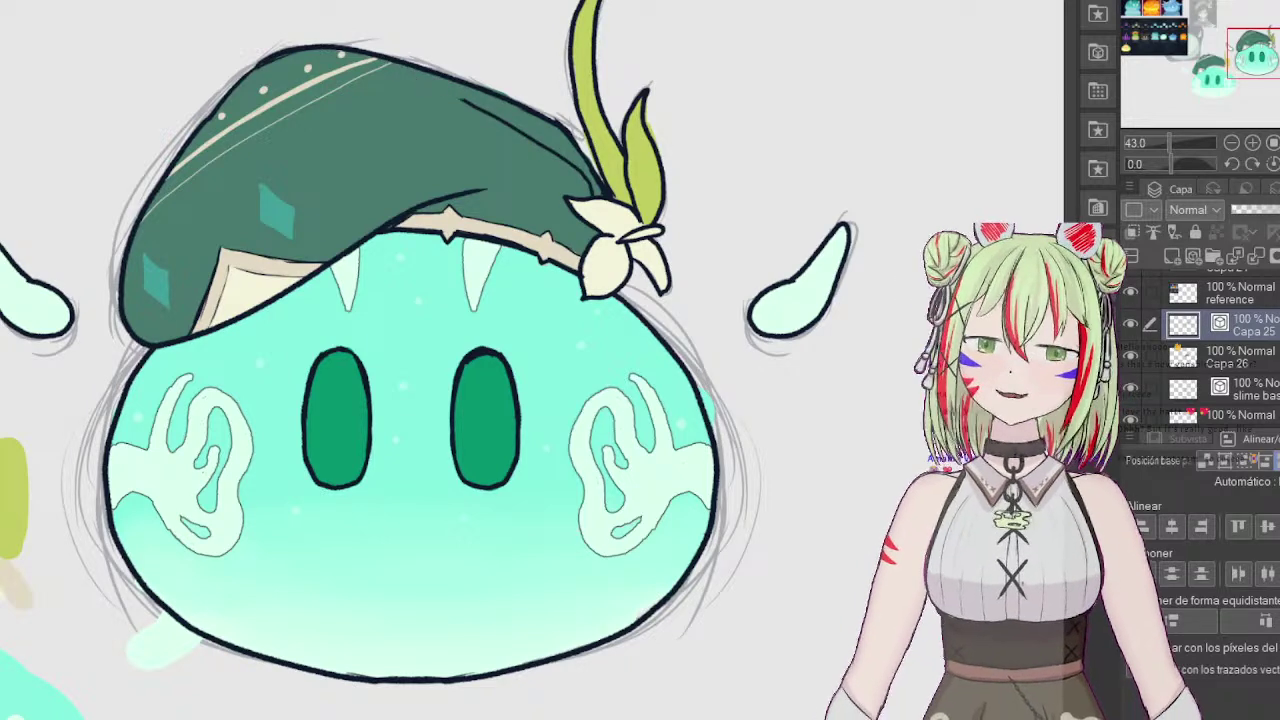
drag(470, 95, 597, 183)
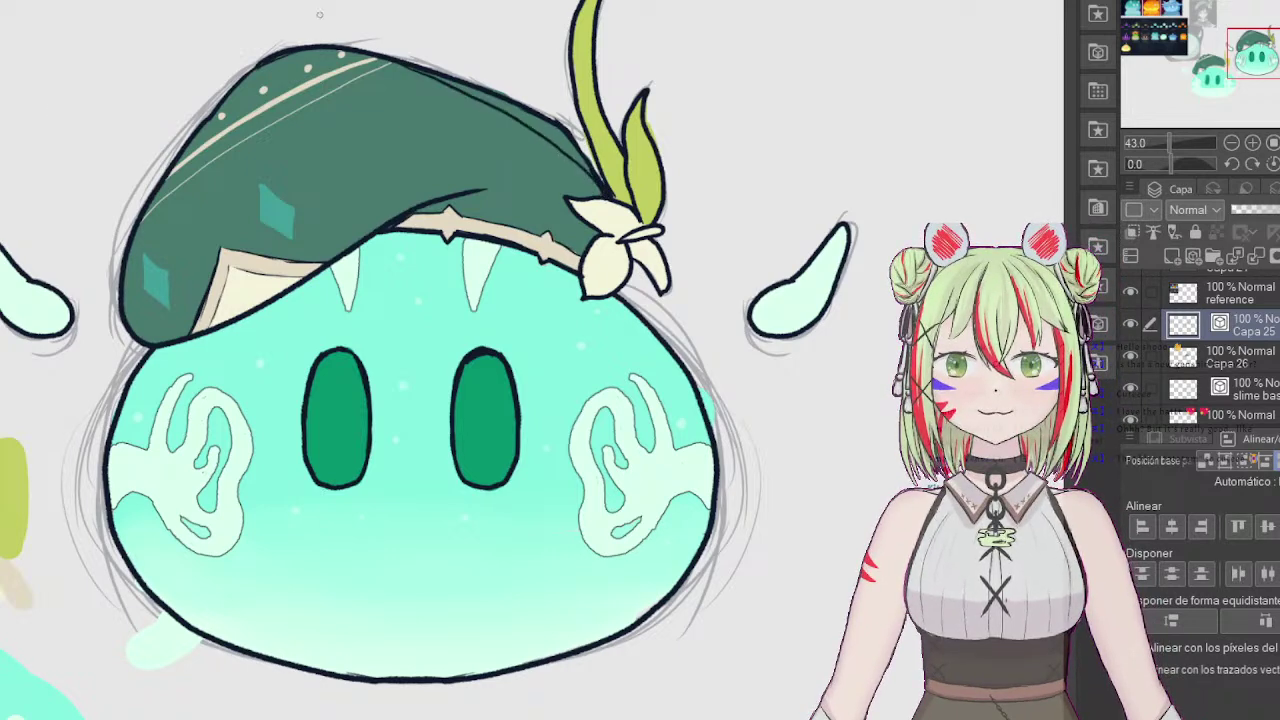
mouse_move(549, 104)
mouse_down()
mouse_move(409, 55)
mouse_move(562, 122)
mouse_move(594, 167)
mouse_move(562, 121)
mouse_move(597, 177)
mouse_up()
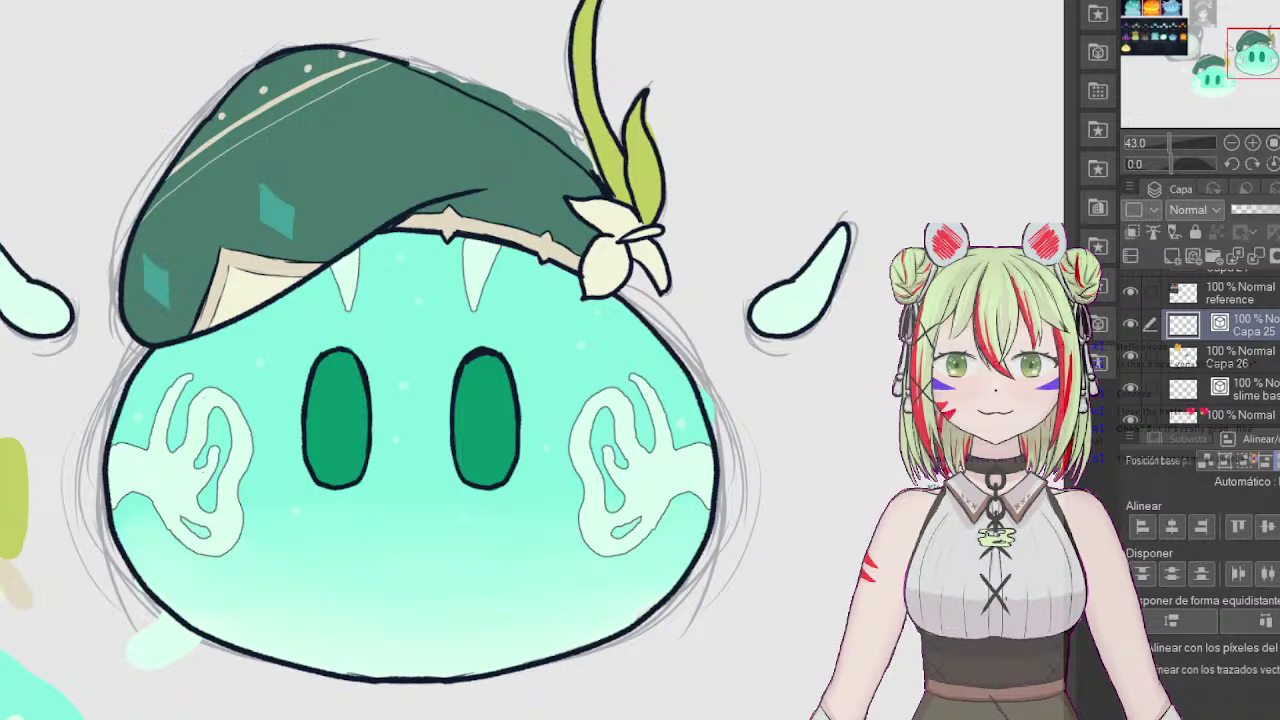
drag(405, 60, 536, 136)
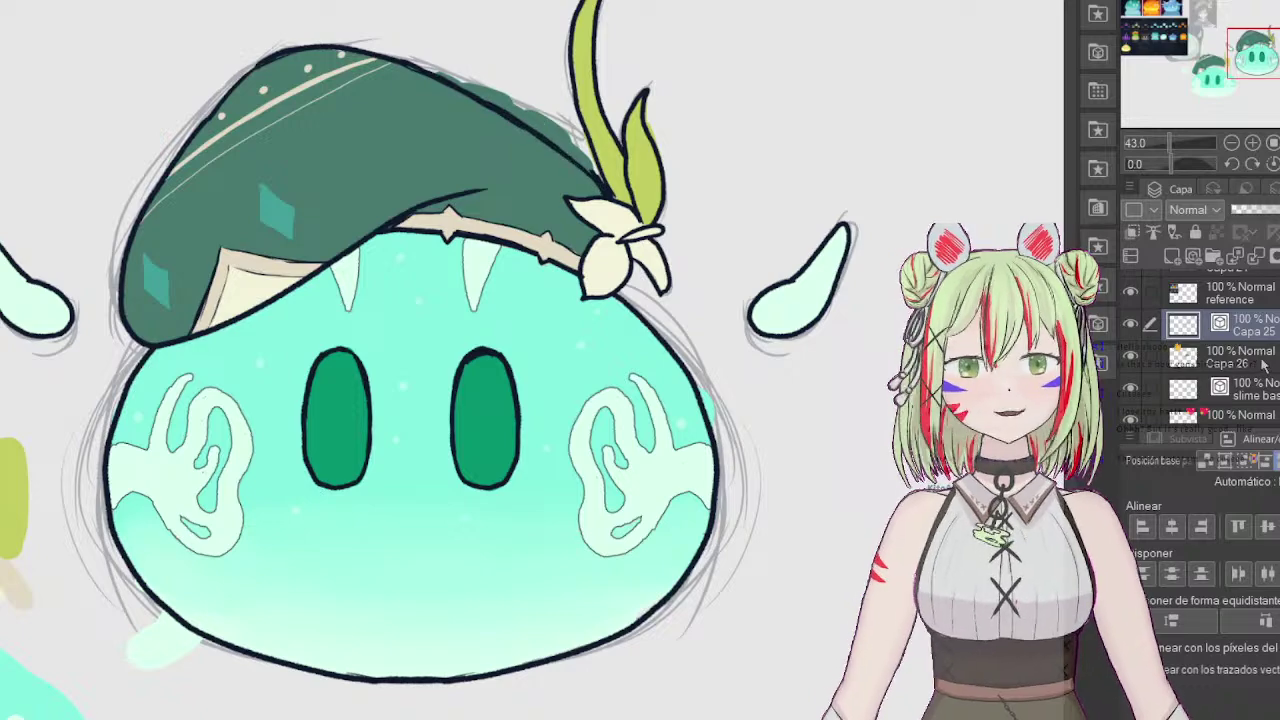
Step: Erase the green on Capa 26 that spills outside the beret's redrawn upper-right outline
click(1260, 361)
drag(534, 114, 562, 132)
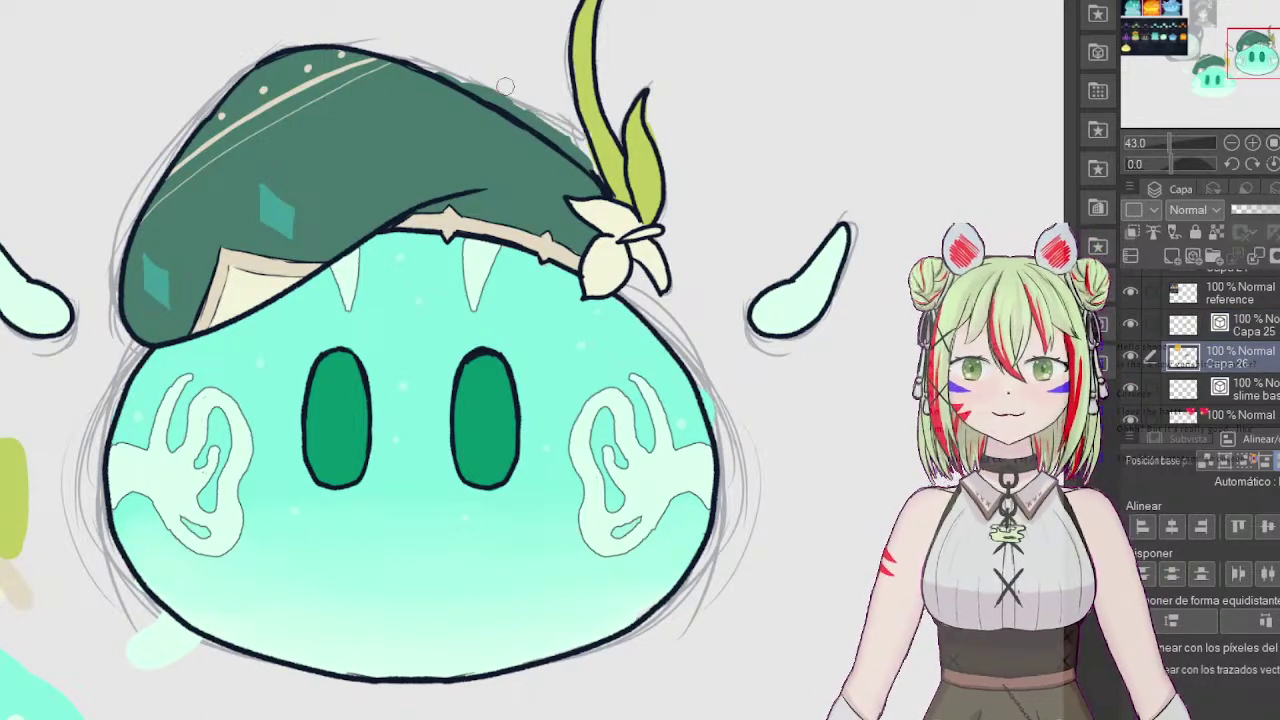
drag(488, 86, 595, 165)
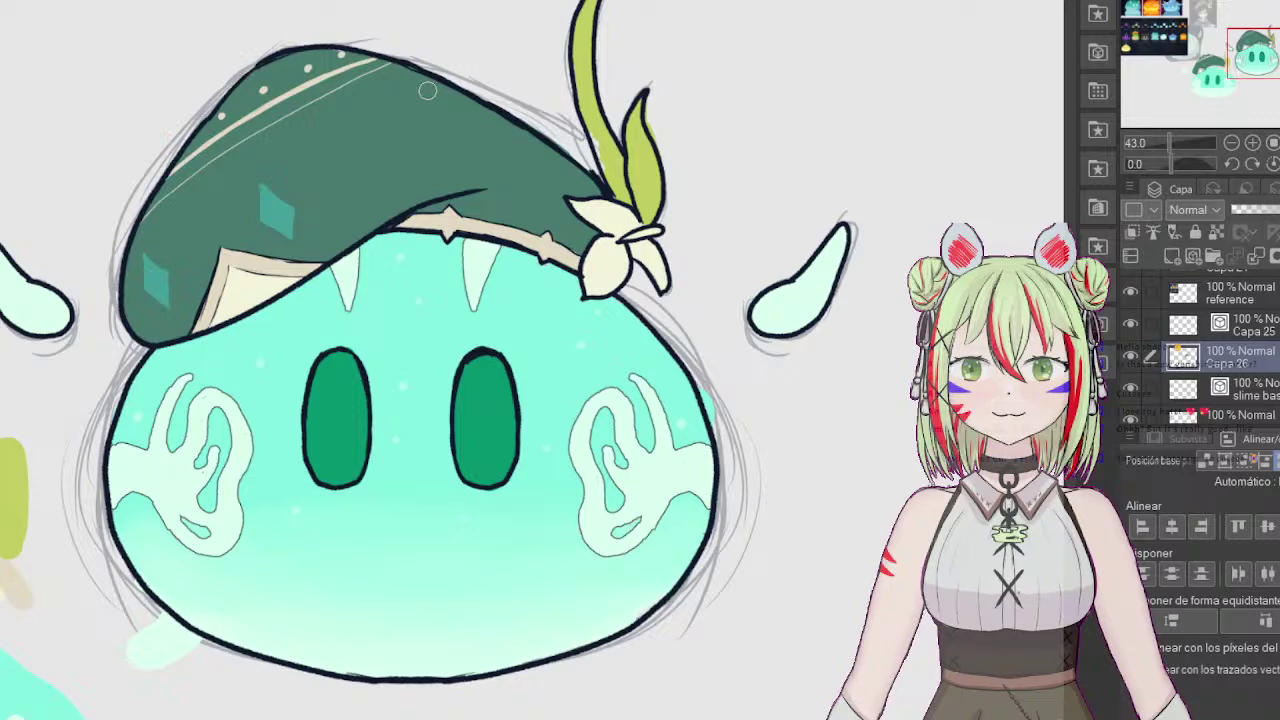
Step: Extend the beret's inner fold line further toward the flower on Capa 25
click(1279, 163)
click(1279, 163)
drag(1172, 141, 1167, 136)
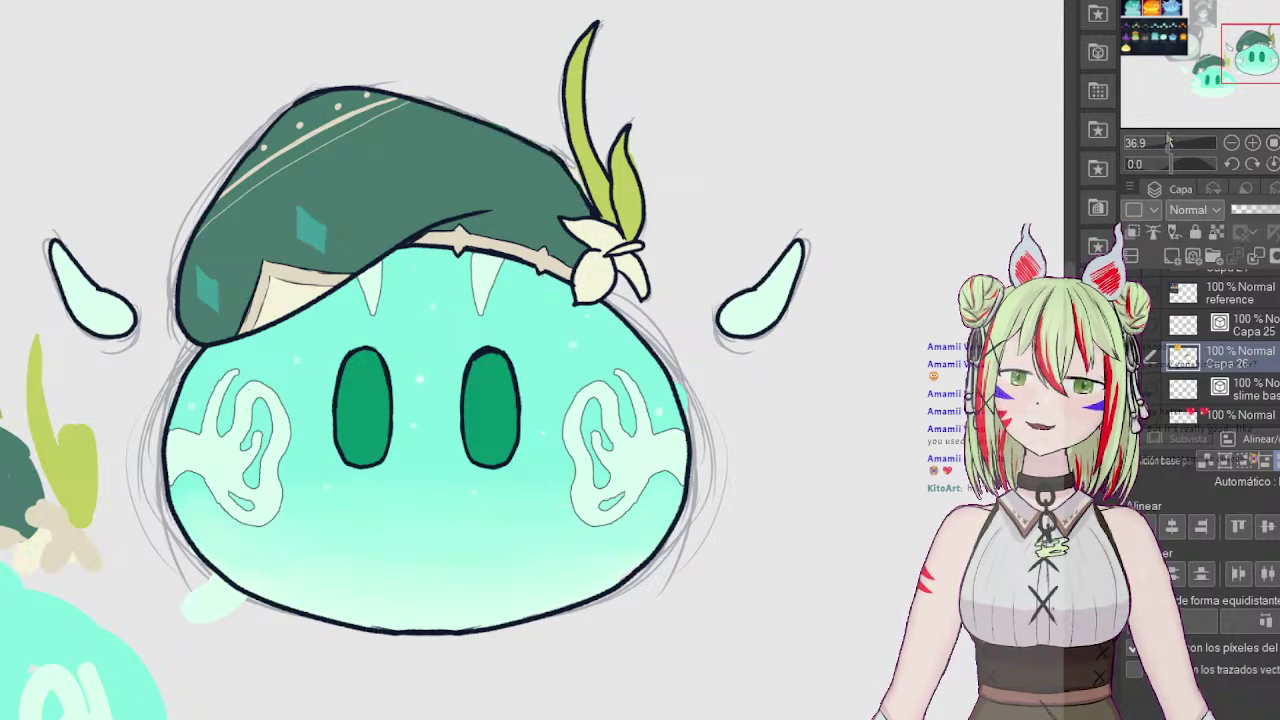
click(1238, 322)
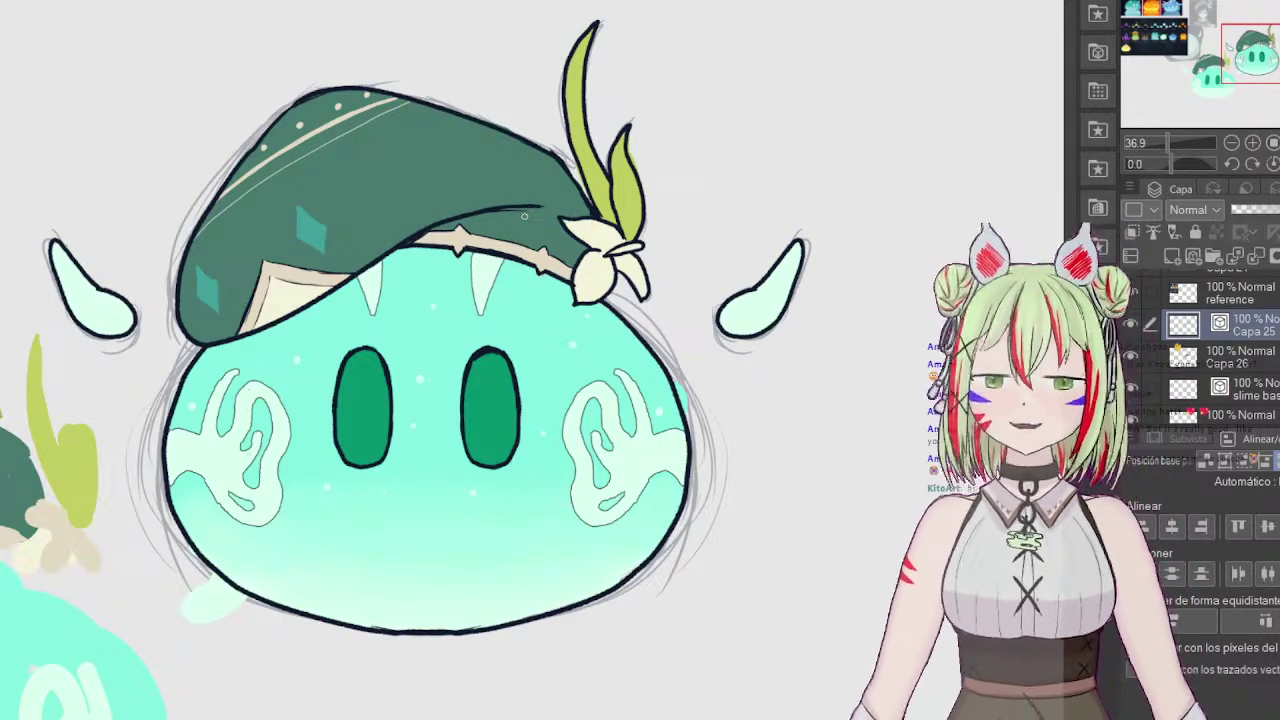
Step: Duplicate the slime base layer below Capa 26, move the copy above Capa 25 and hide it
scroll(1240, 350, down, 2)
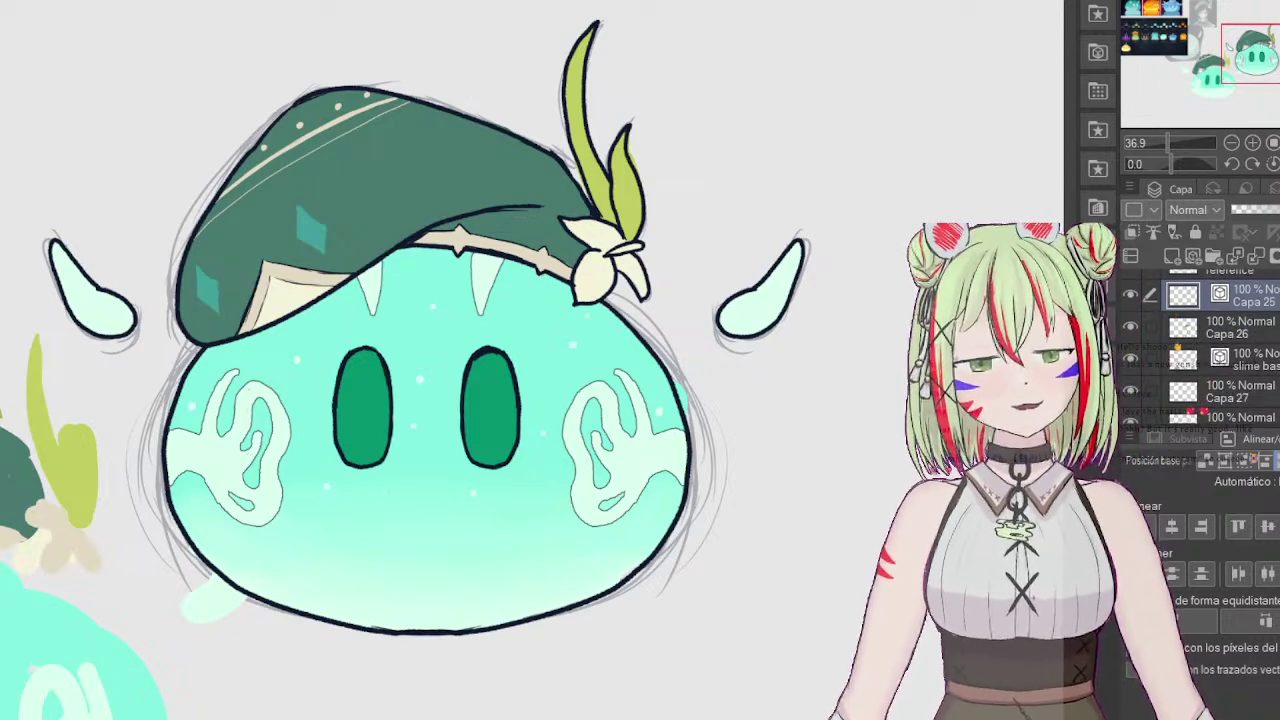
click(1250, 360)
key(ctrl+c)
key(ctrl+v)
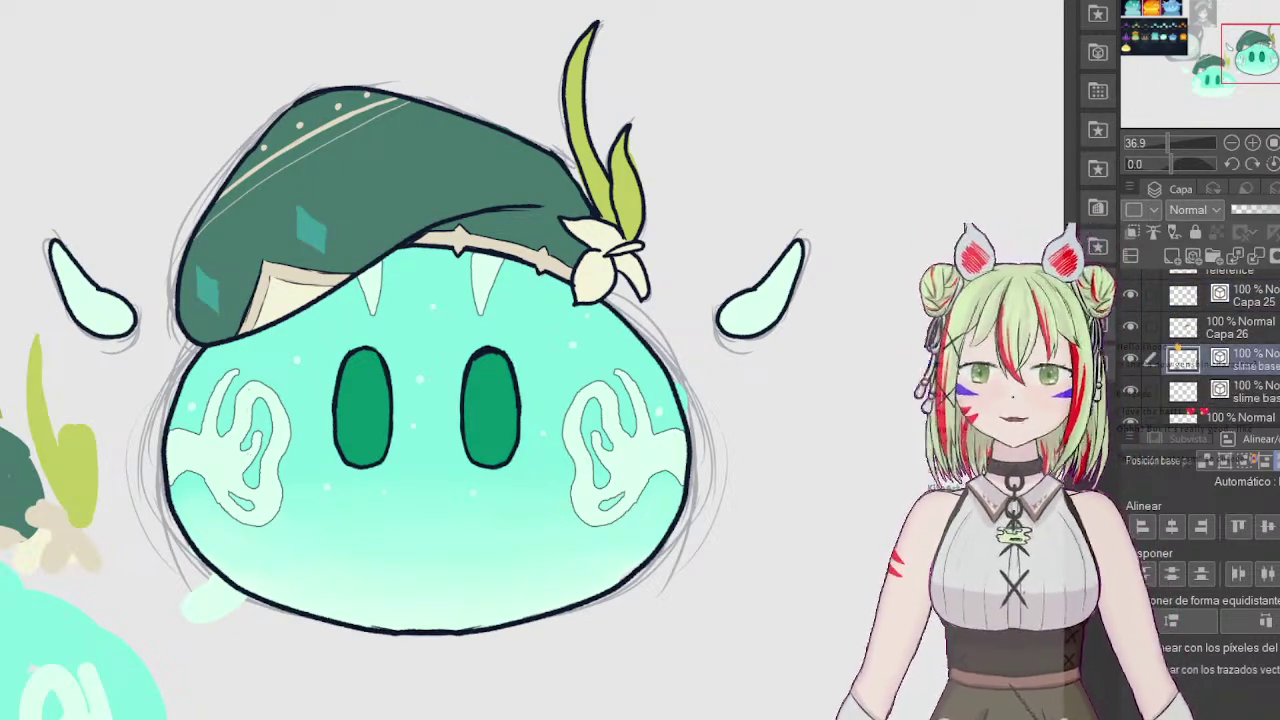
drag(1250, 360, 1250, 300)
scroll(1137, 318, down, 2)
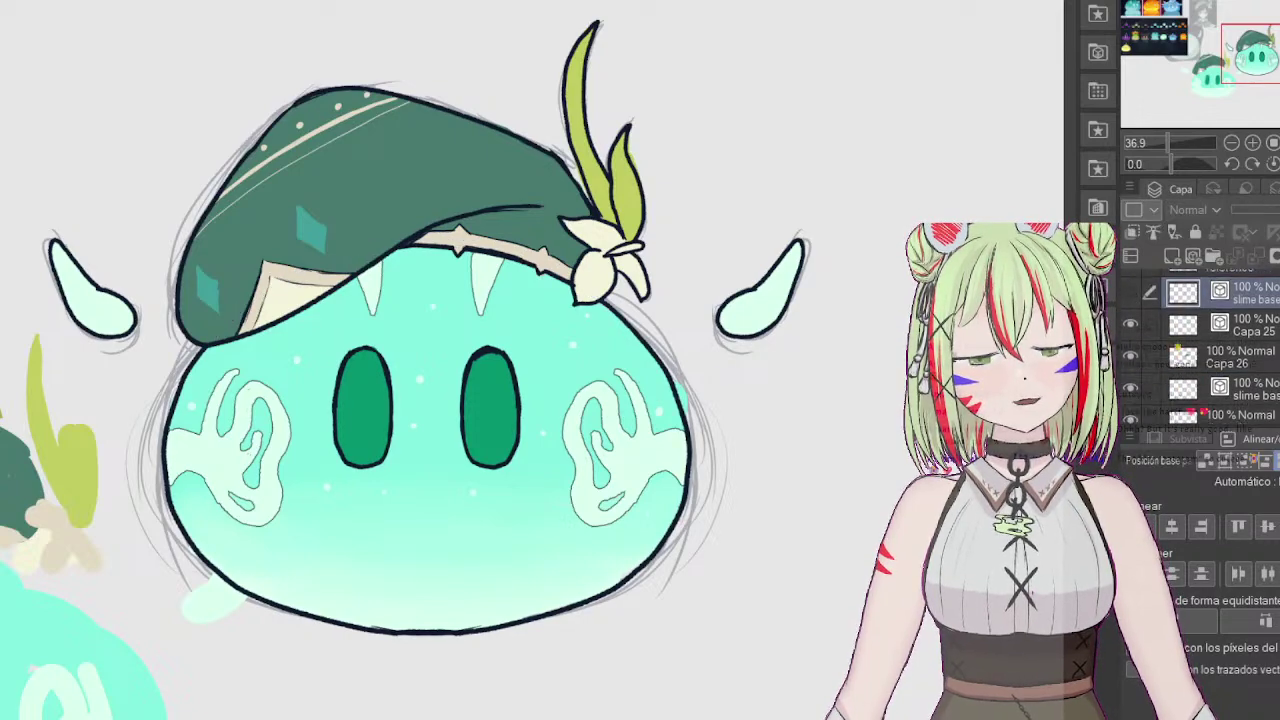
Step: Show the symmetry ruler and draw a small mirrored smile below the eyes on Capa 25
scroll(1205, 346, down, 10)
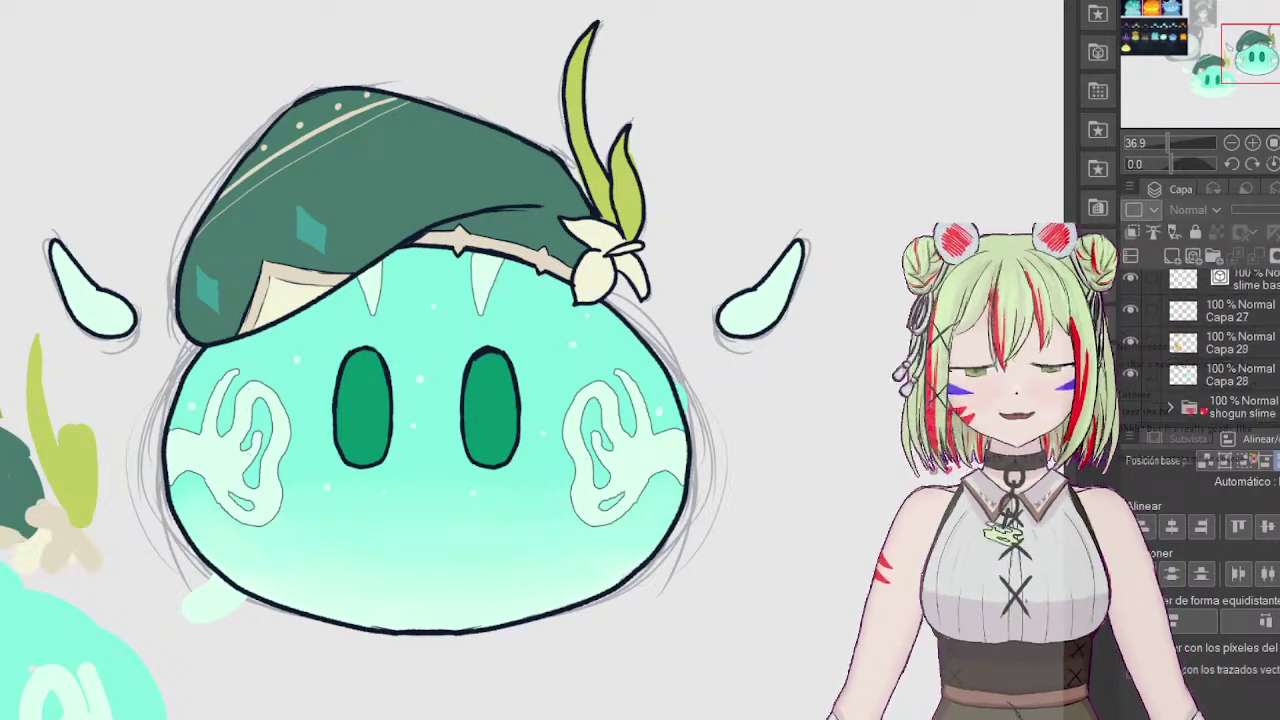
click(1200, 345)
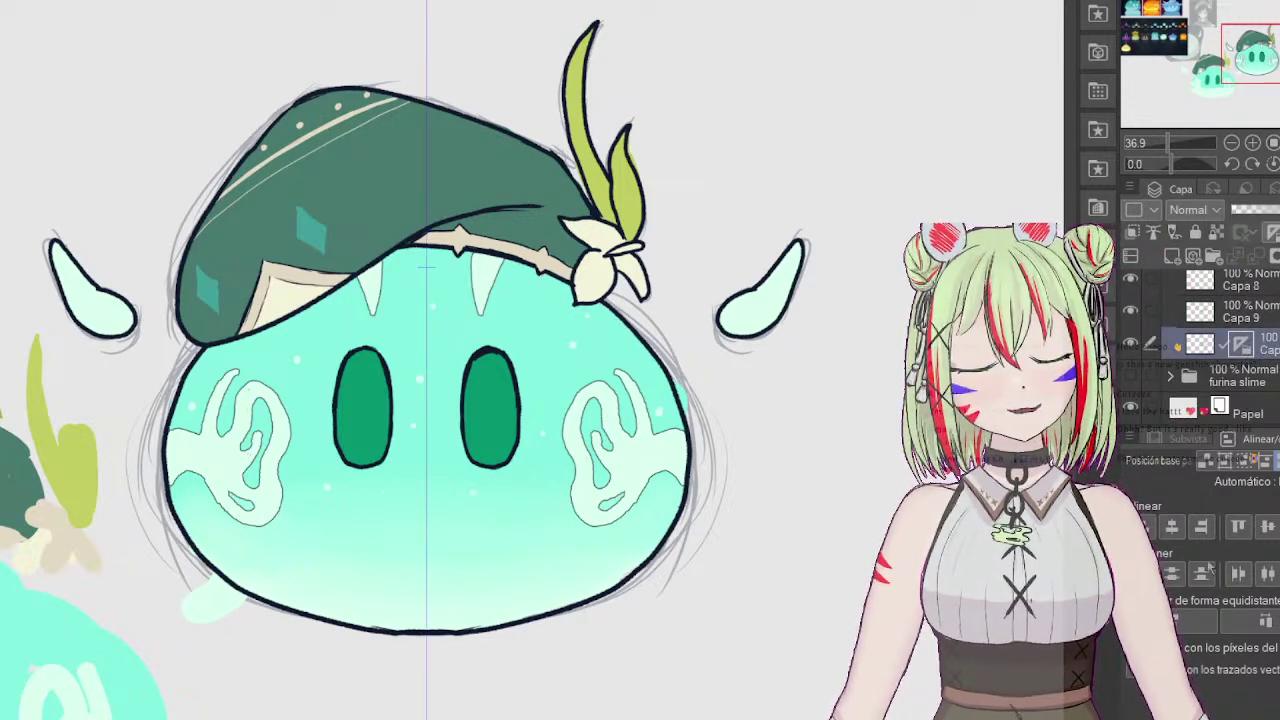
scroll(1250, 350, up, 10)
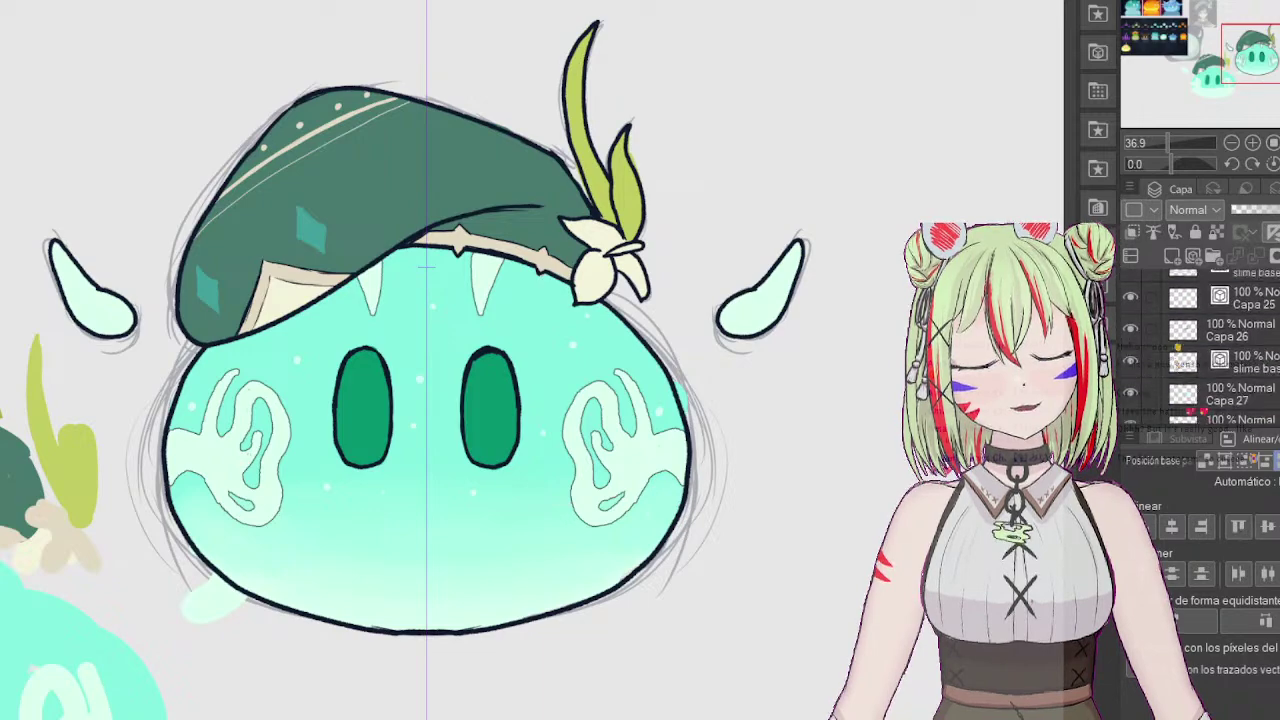
click(1256, 374)
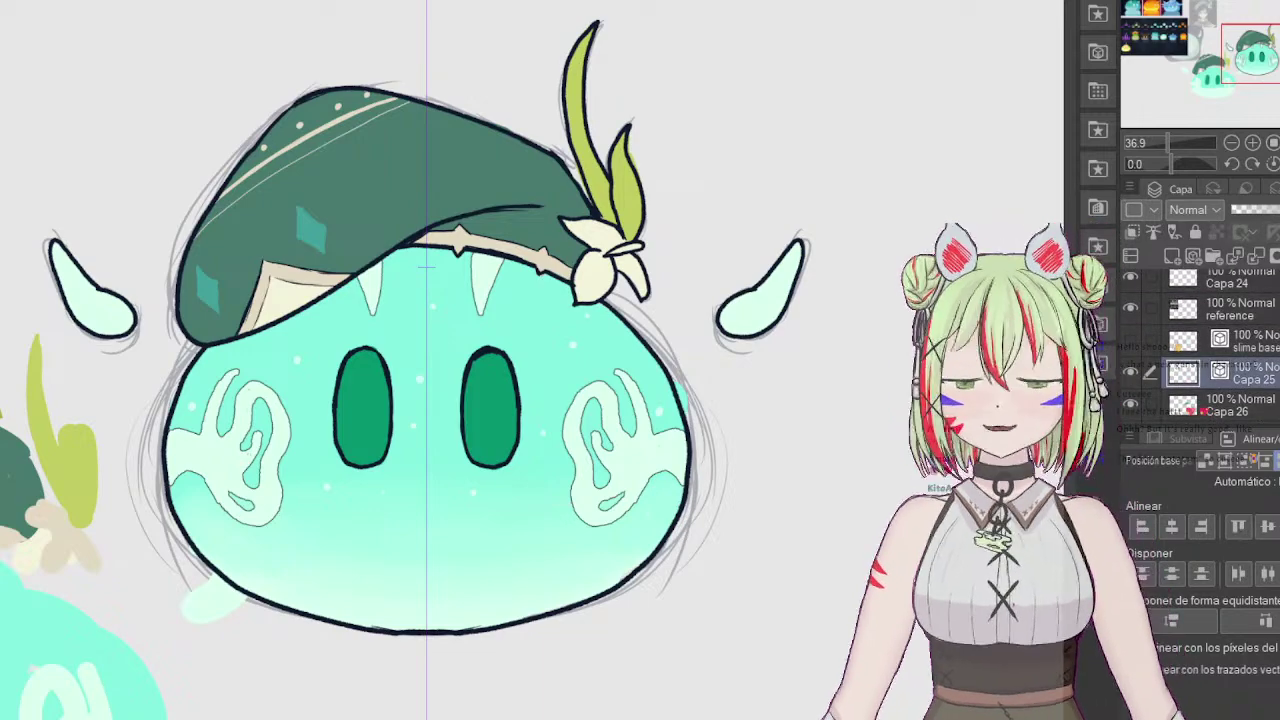
mouse_move(1269, 67)
mouse_down()
mouse_move(1216, 54)
mouse_move(1248, 72)
mouse_up()
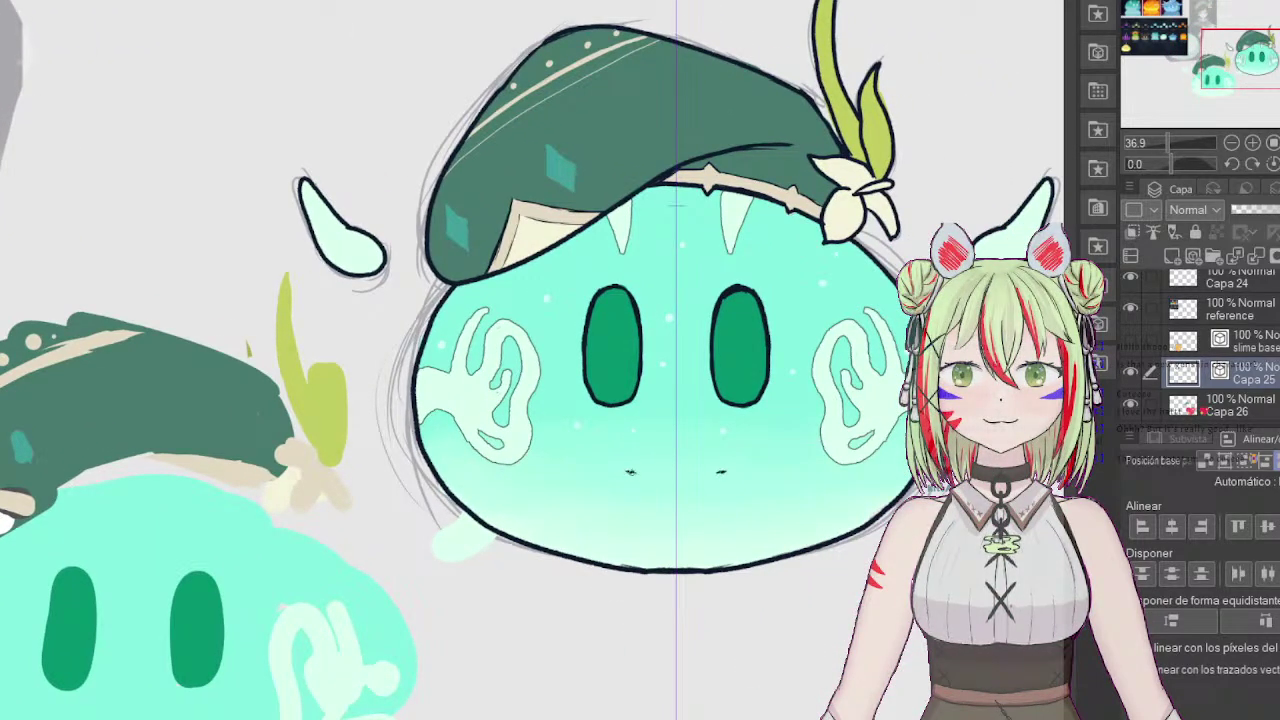
drag(654, 476, 642, 476)
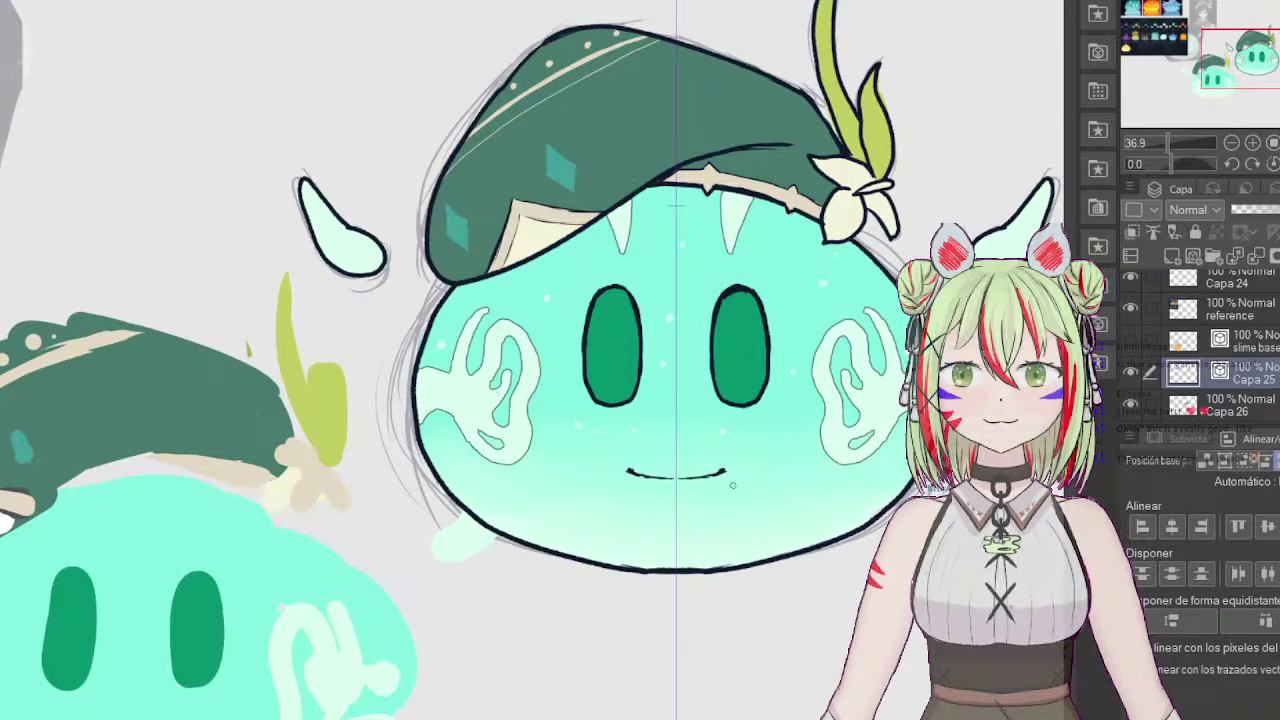
Step: Turn off the symmetry ruler in the venti slime folder and make Capa 25 the active layer again
scroll(1220, 350, down, 5)
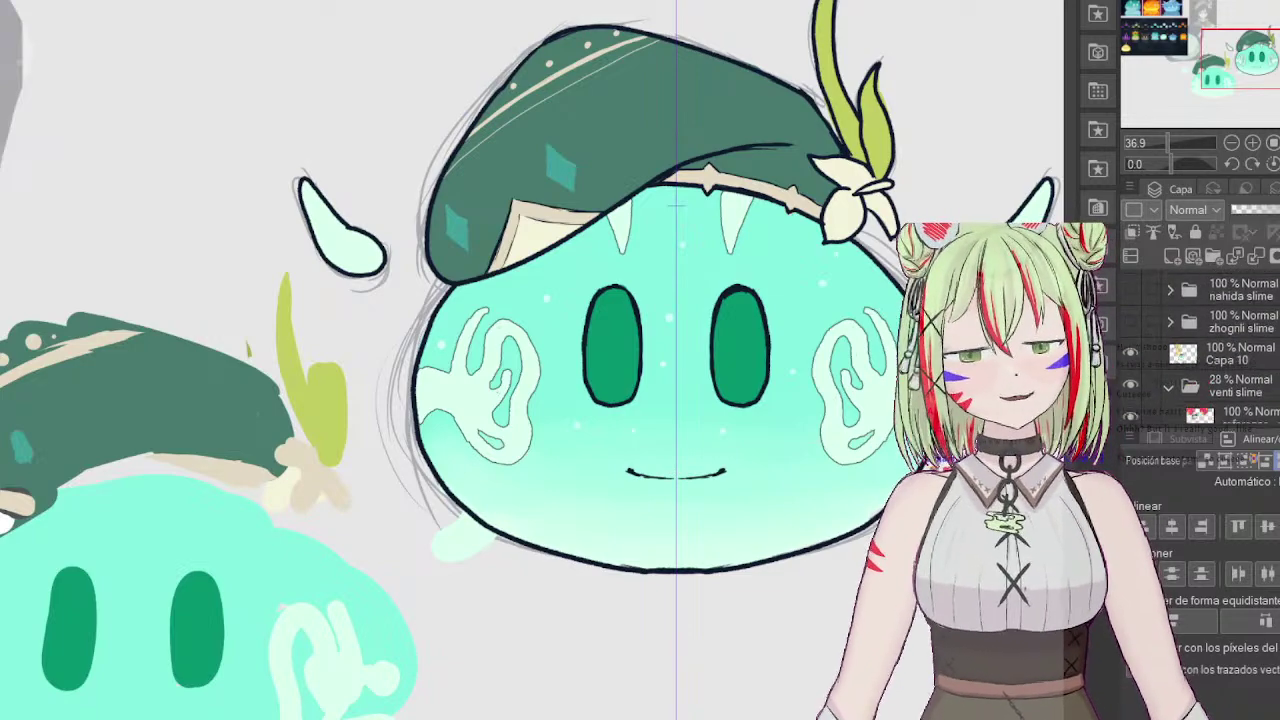
scroll(1242, 306, down, 4)
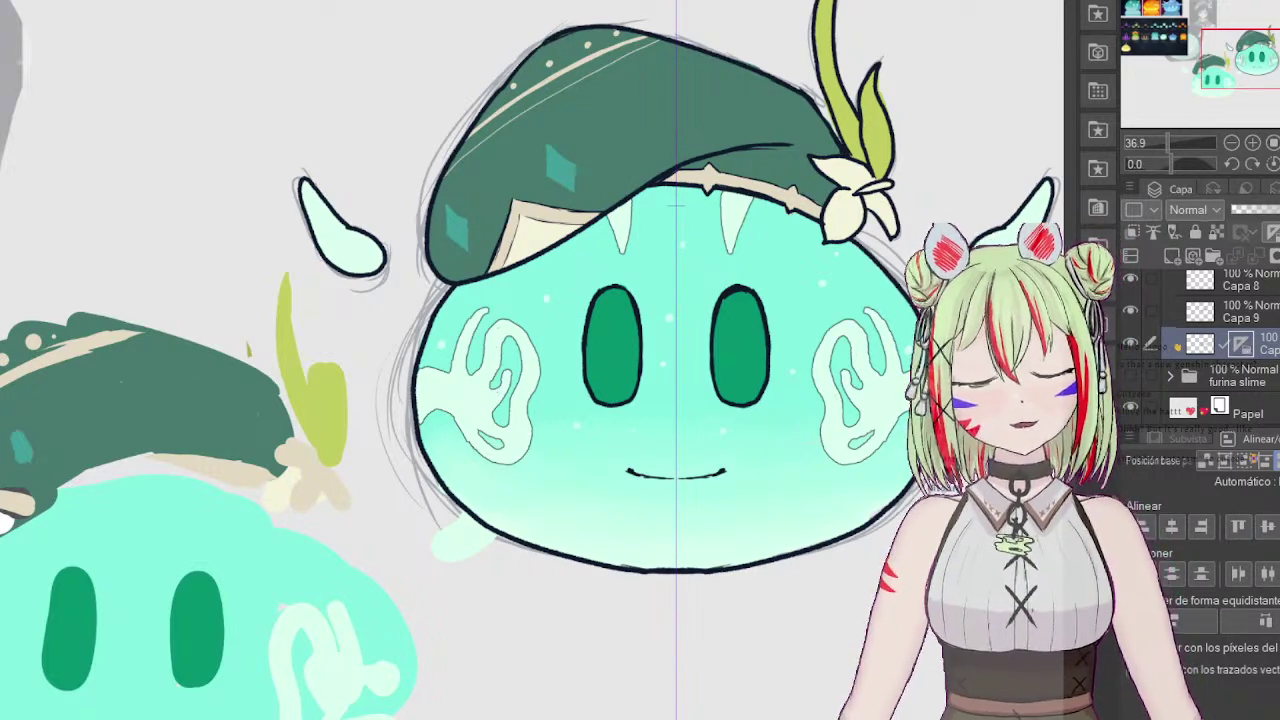
scroll(1200, 310, up, 1)
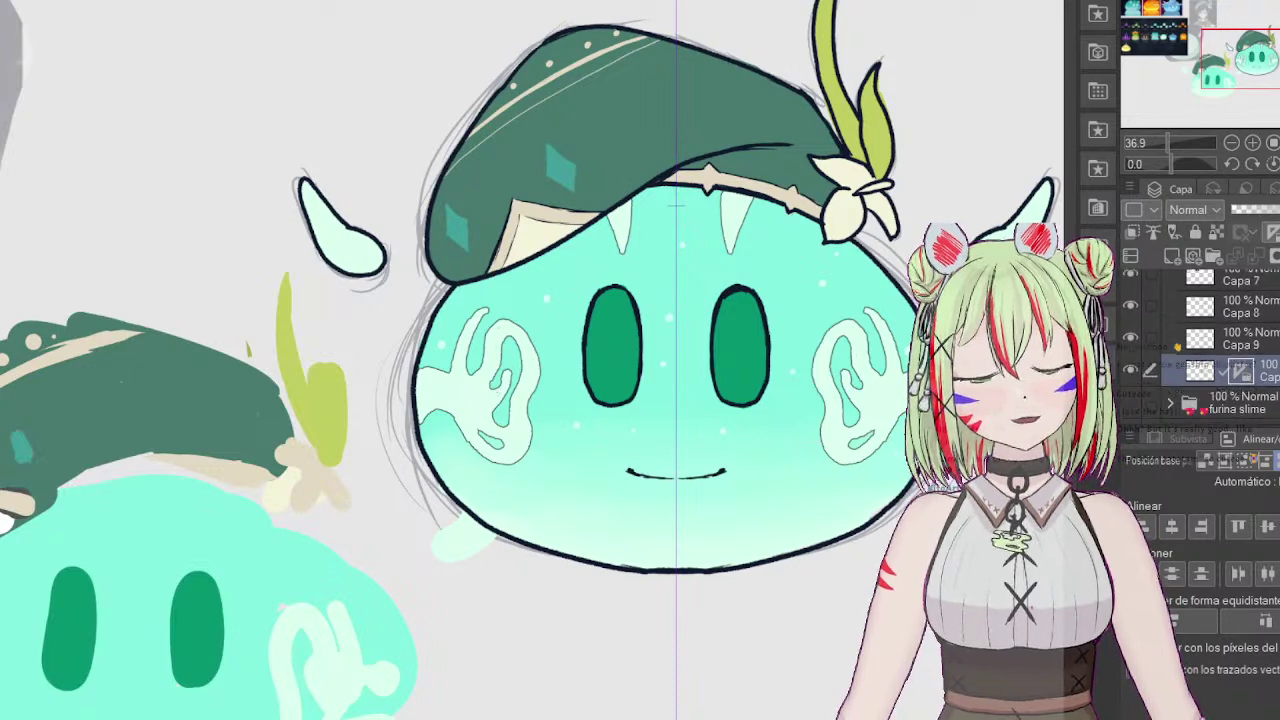
scroll(1200, 320, up, 1)
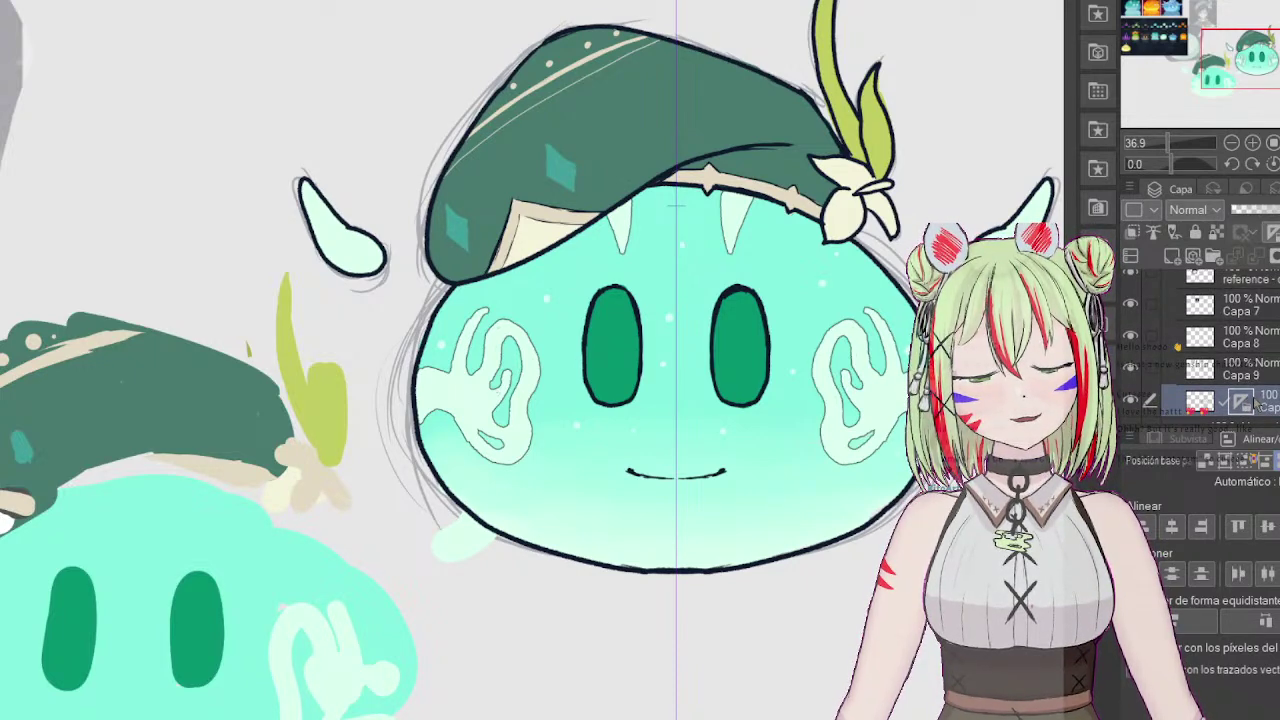
scroll(1254, 402, up, 10)
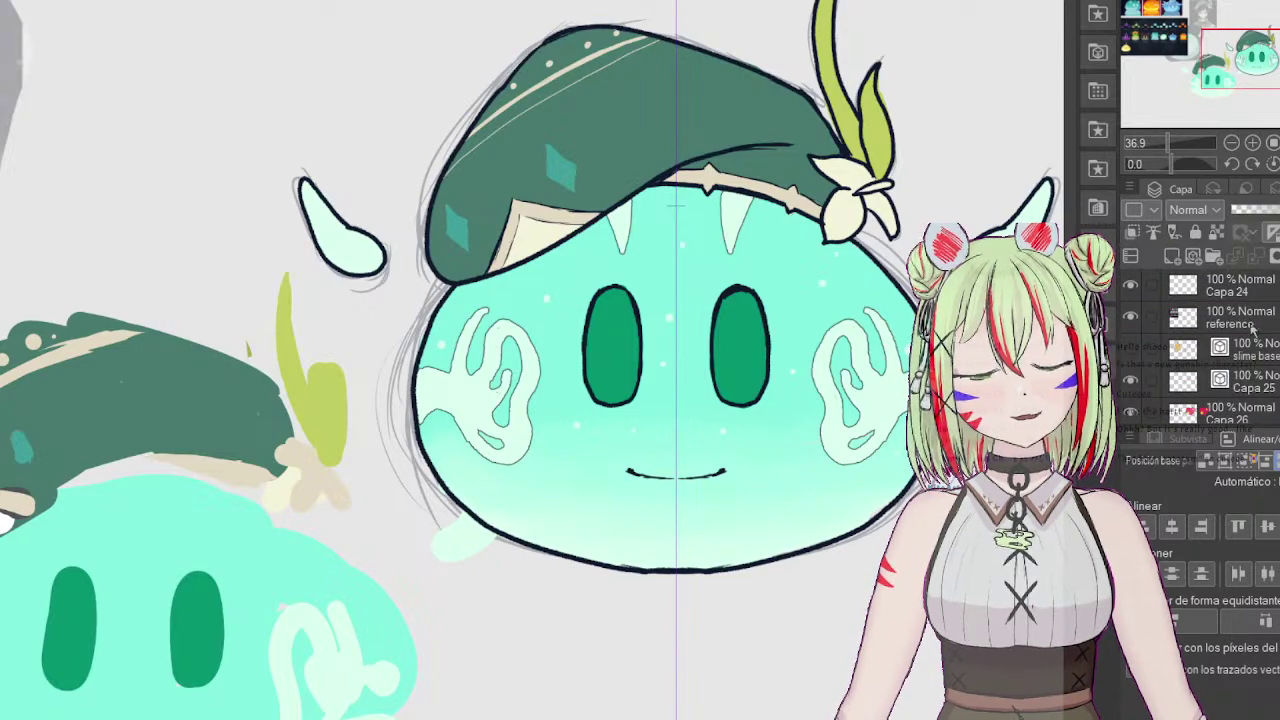
click(1252, 387)
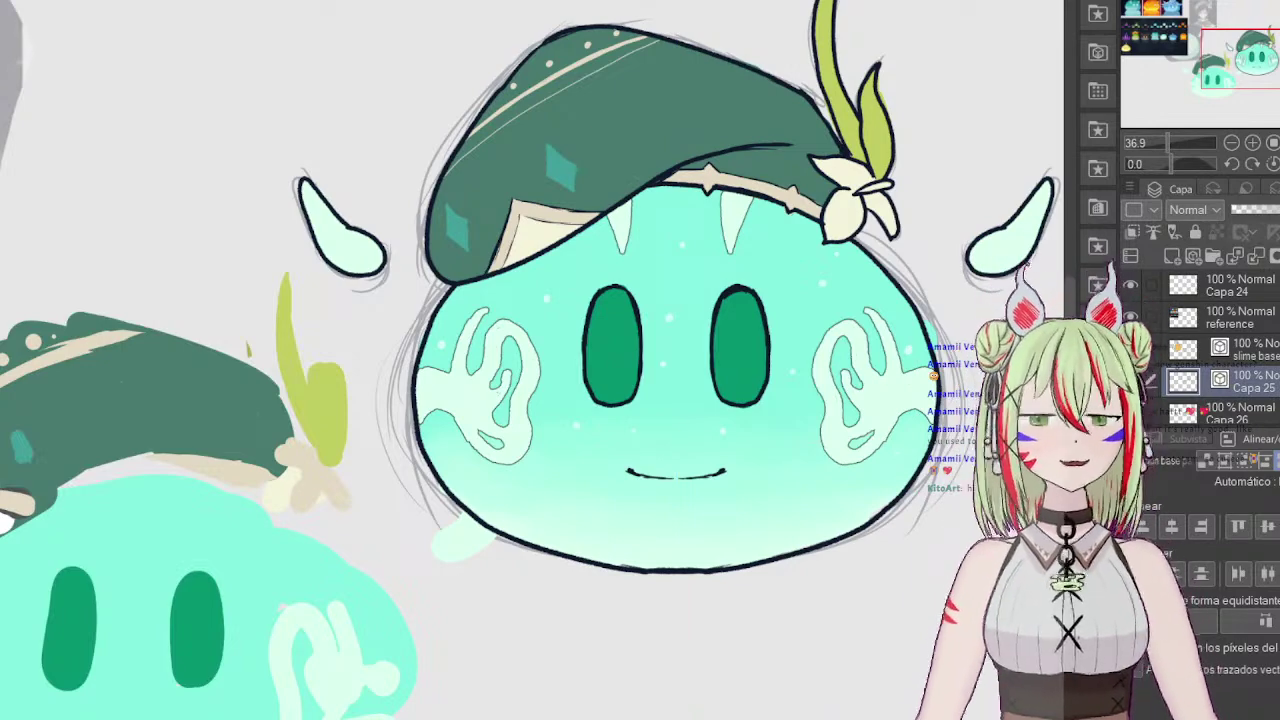
Step: Group the layers from Capa 25 down to Capa 28 into a new folder named venti_final form
scroll(1212, 330, down, 2)
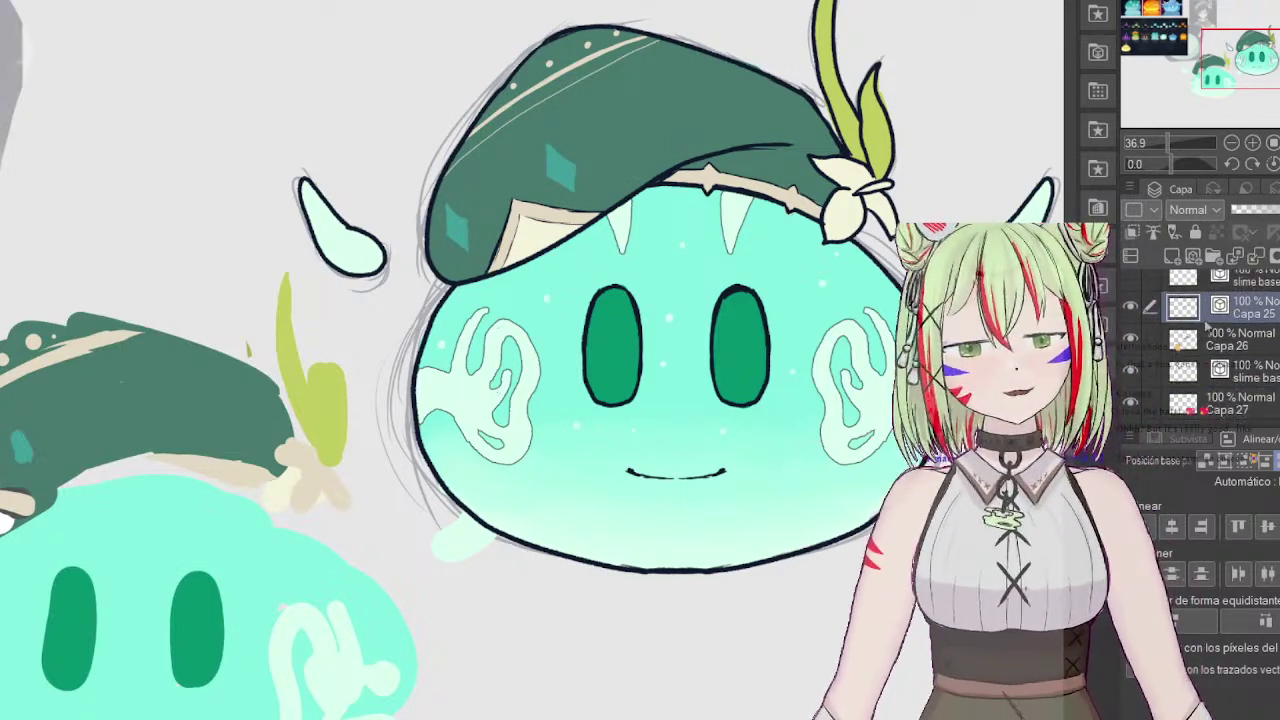
drag(1150, 339, 1154, 403)
scroll(1155, 381, down, 3)
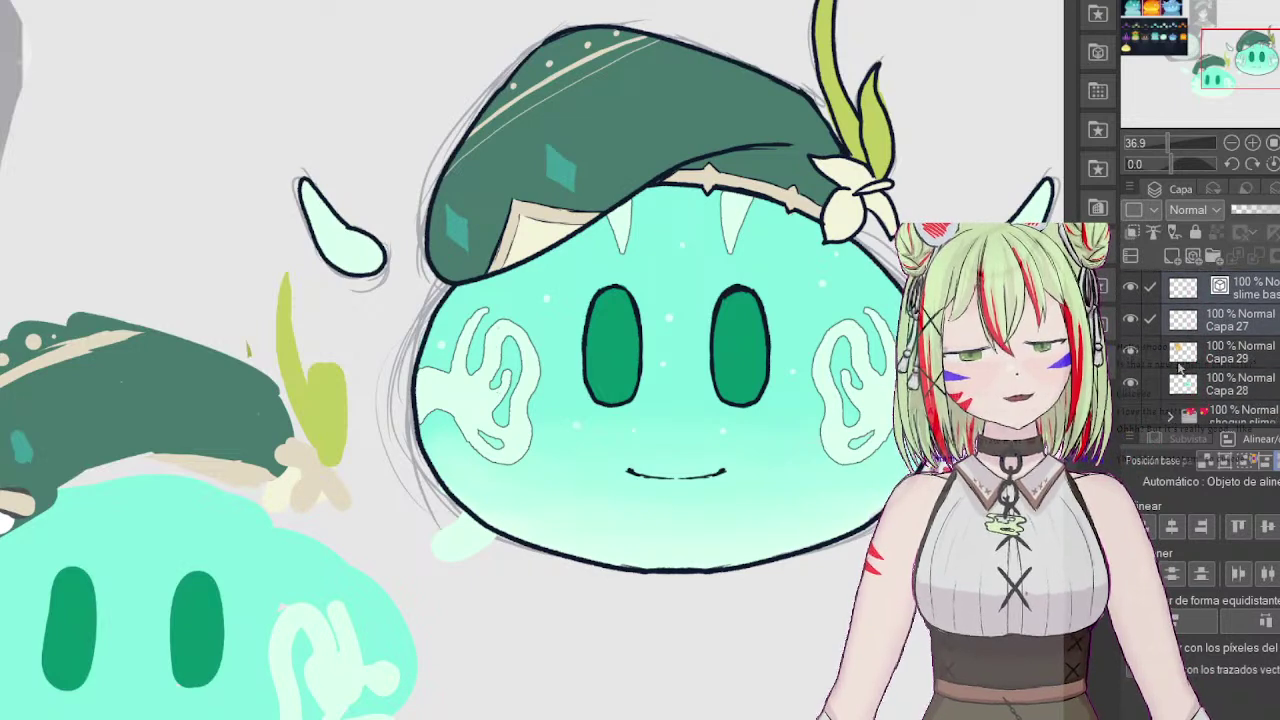
scroll(1200, 352, up, 4)
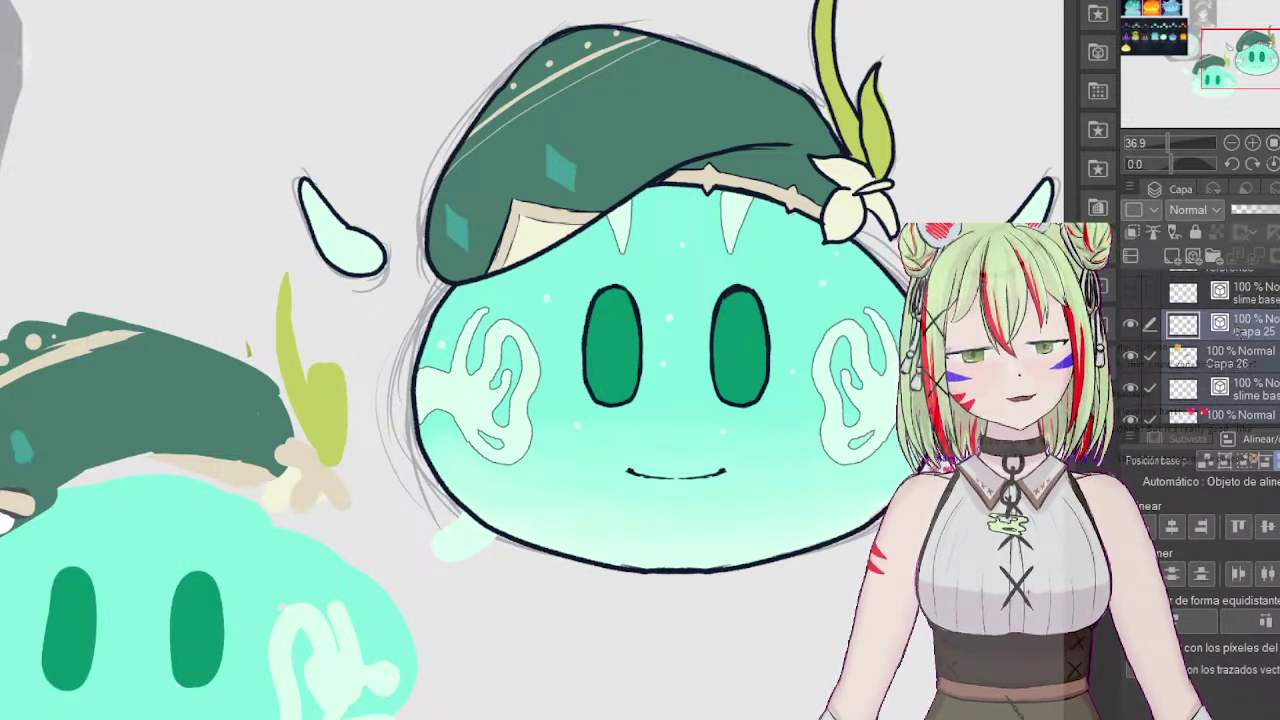
drag(1236, 328, 1213, 257)
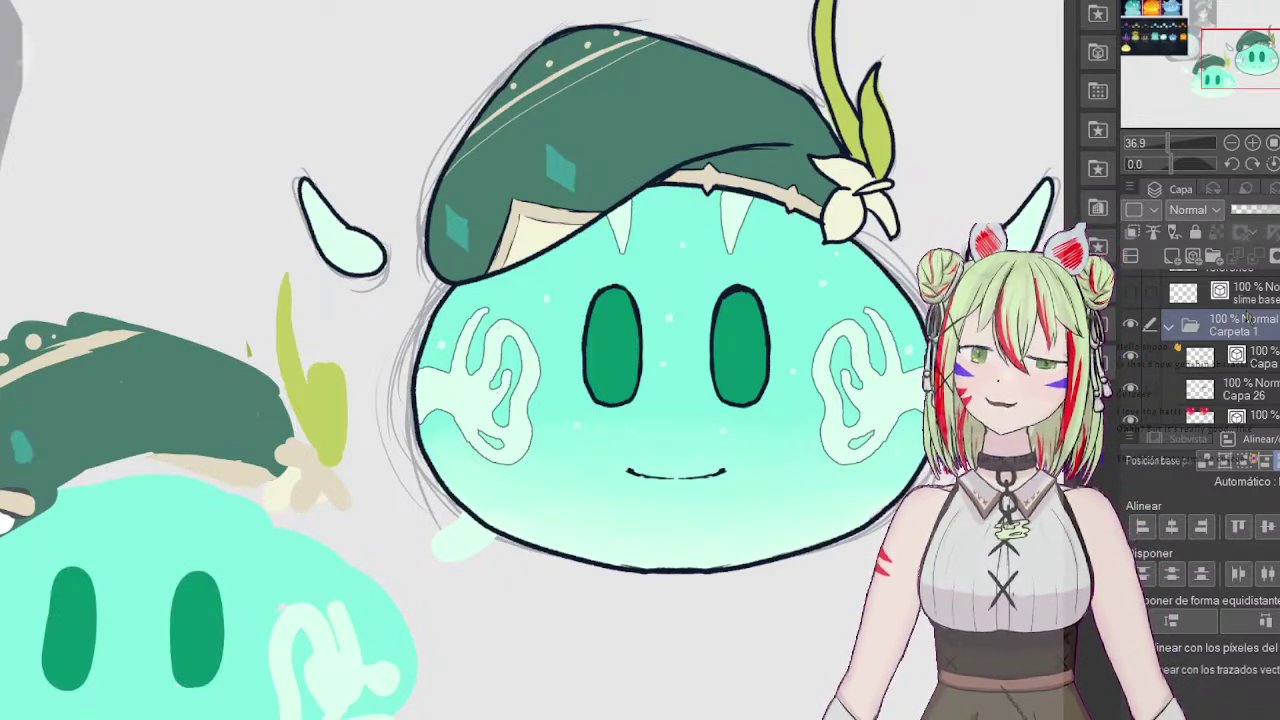
key(Return)
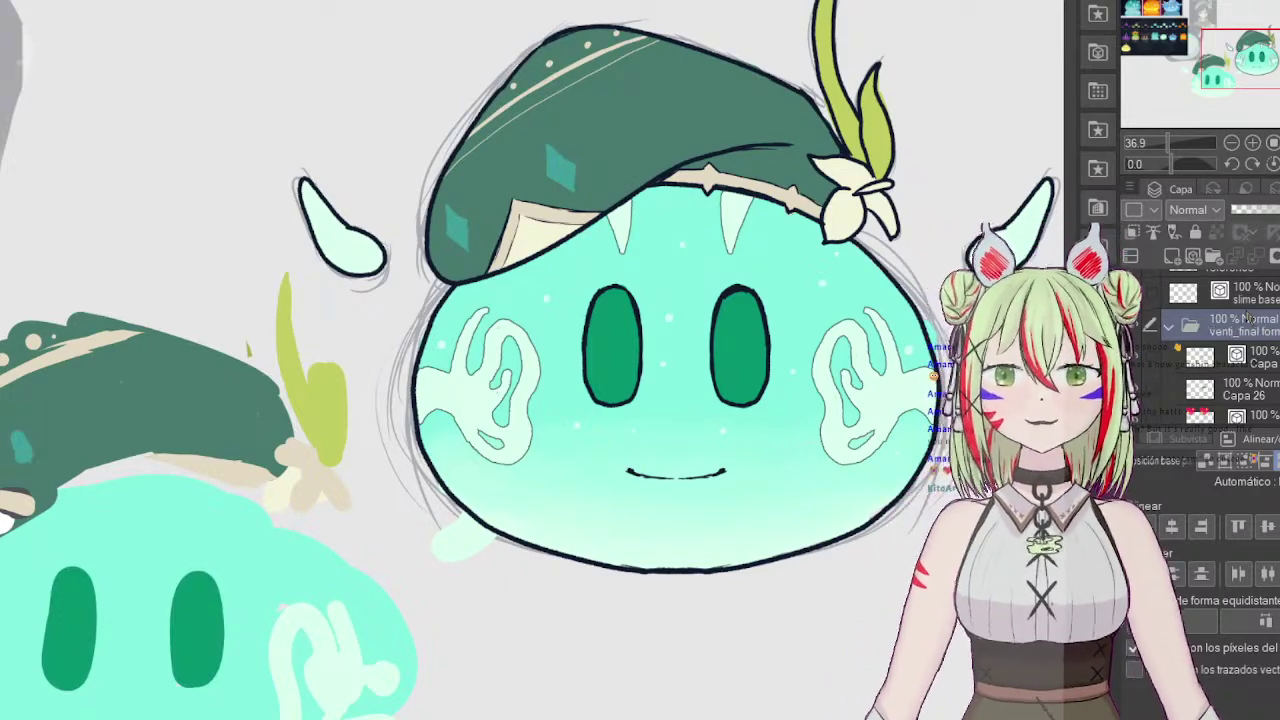
Step: Try placing Capa 26 below the slime base line layer inside the venti_final form folder
scroll(1220, 350, down, 5)
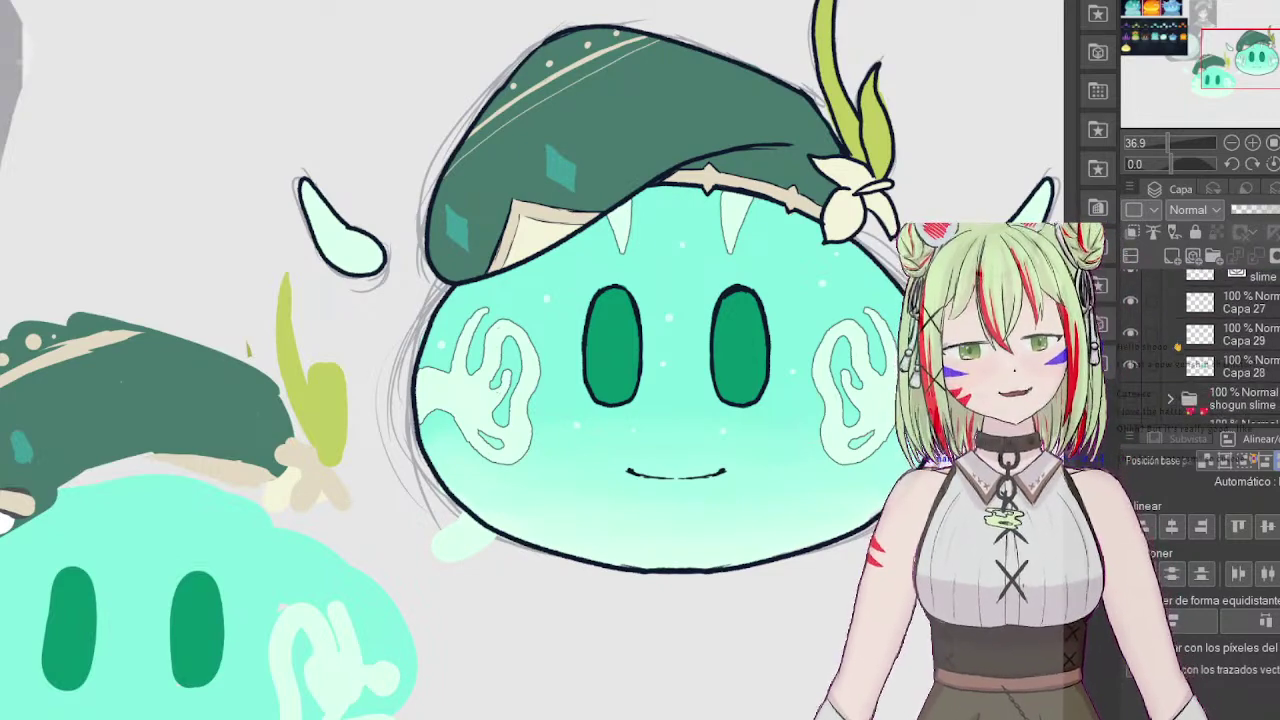
click(1252, 374)
scroll(1252, 374, up, 3)
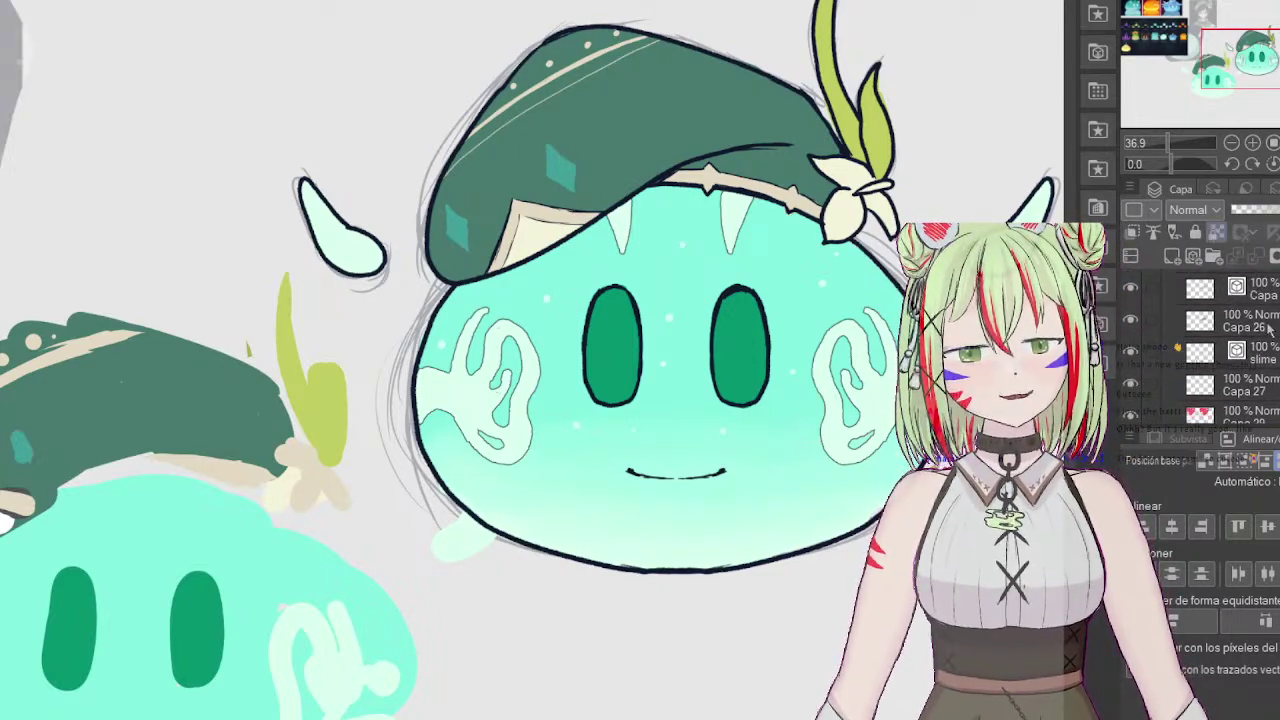
drag(1267, 324, 1266, 370)
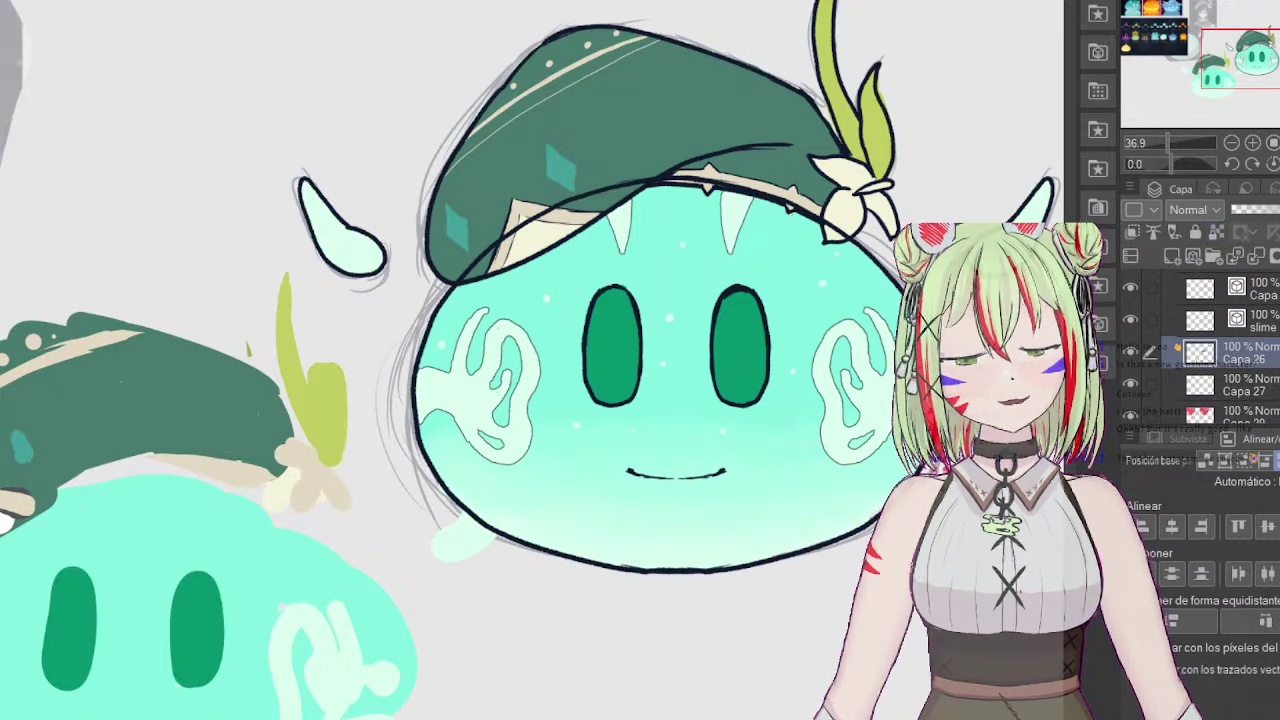
drag(1262, 350, 1262, 308)
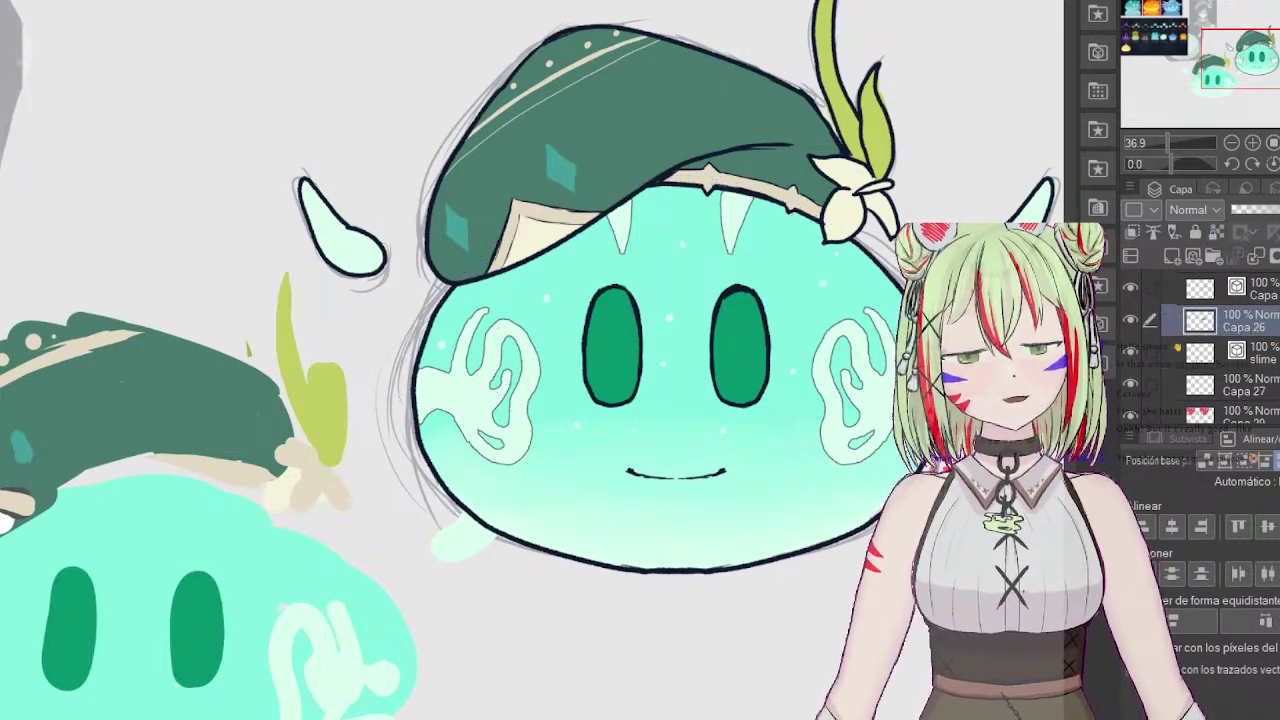
Step: Create a new layer above Capa 25 in the venti_final form folder, clip it and set its blending mode to Multiply
scroll(1262, 345, up, 3)
click(1243, 342)
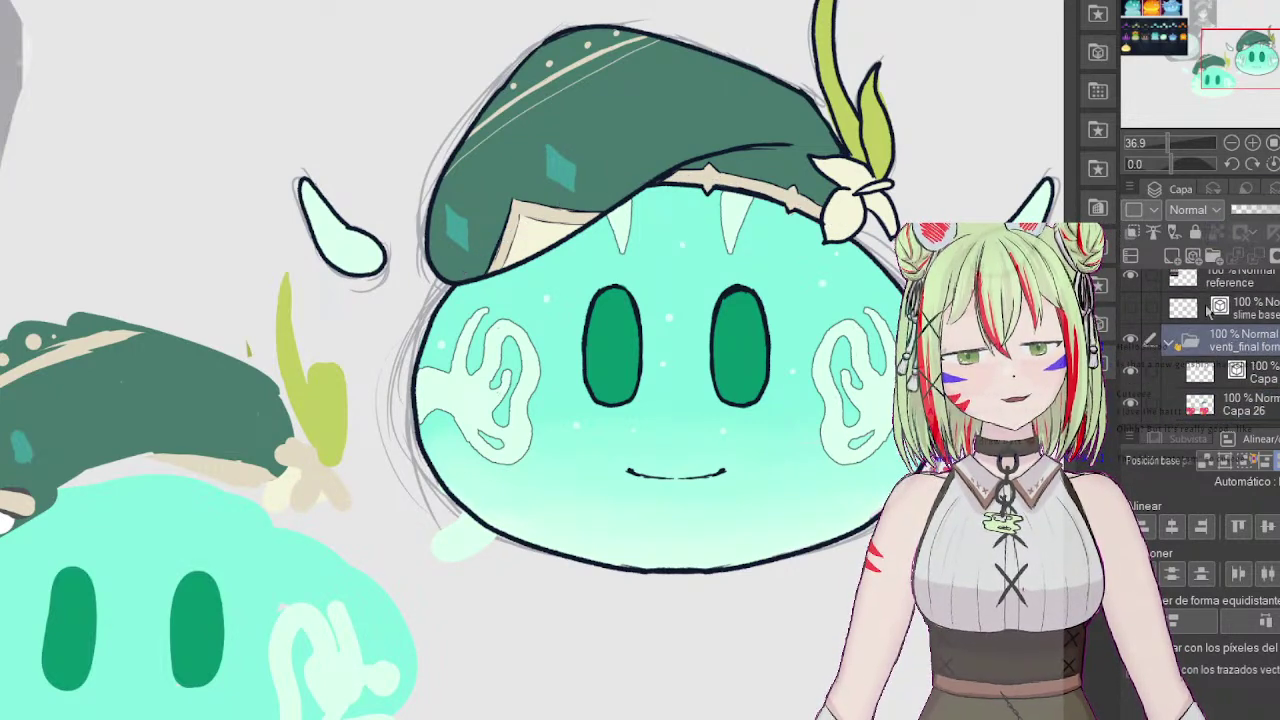
click(1172, 256)
click(1133, 232)
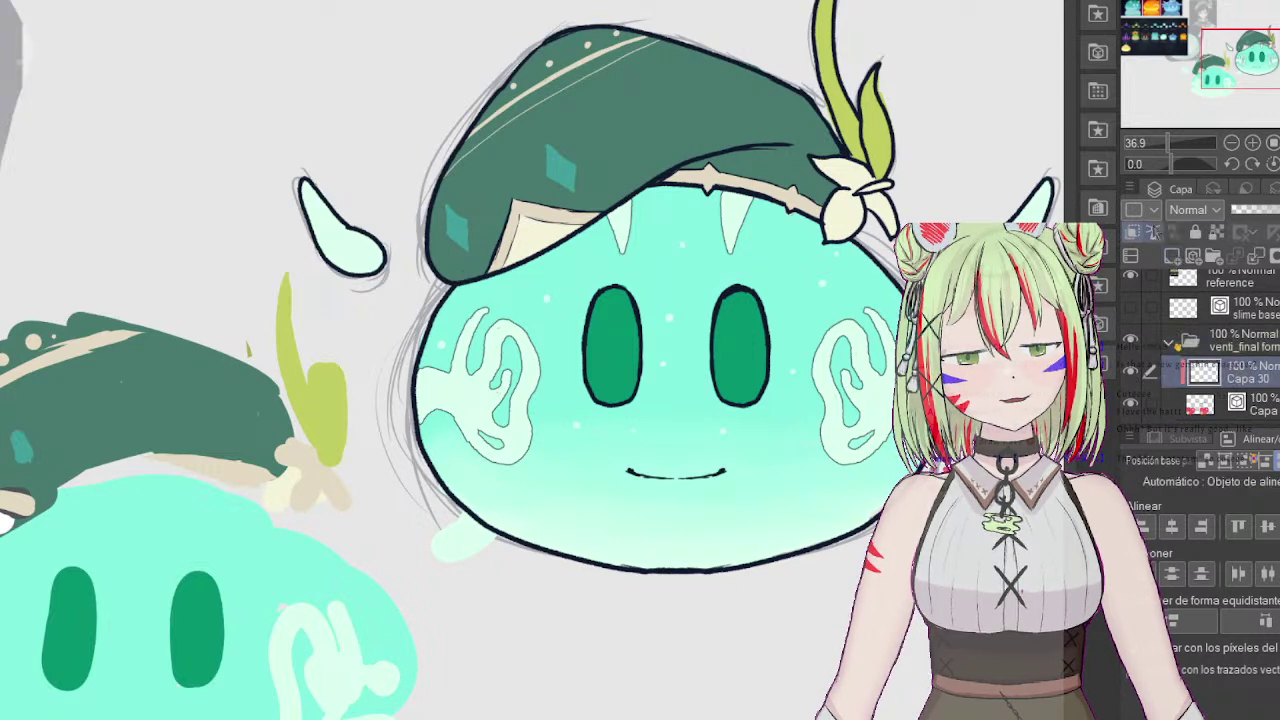
click(1242, 278)
Step: Hide Capa 10 and the venti slime sketch folder, and collapse that folder
scroll(1250, 340, down, 6)
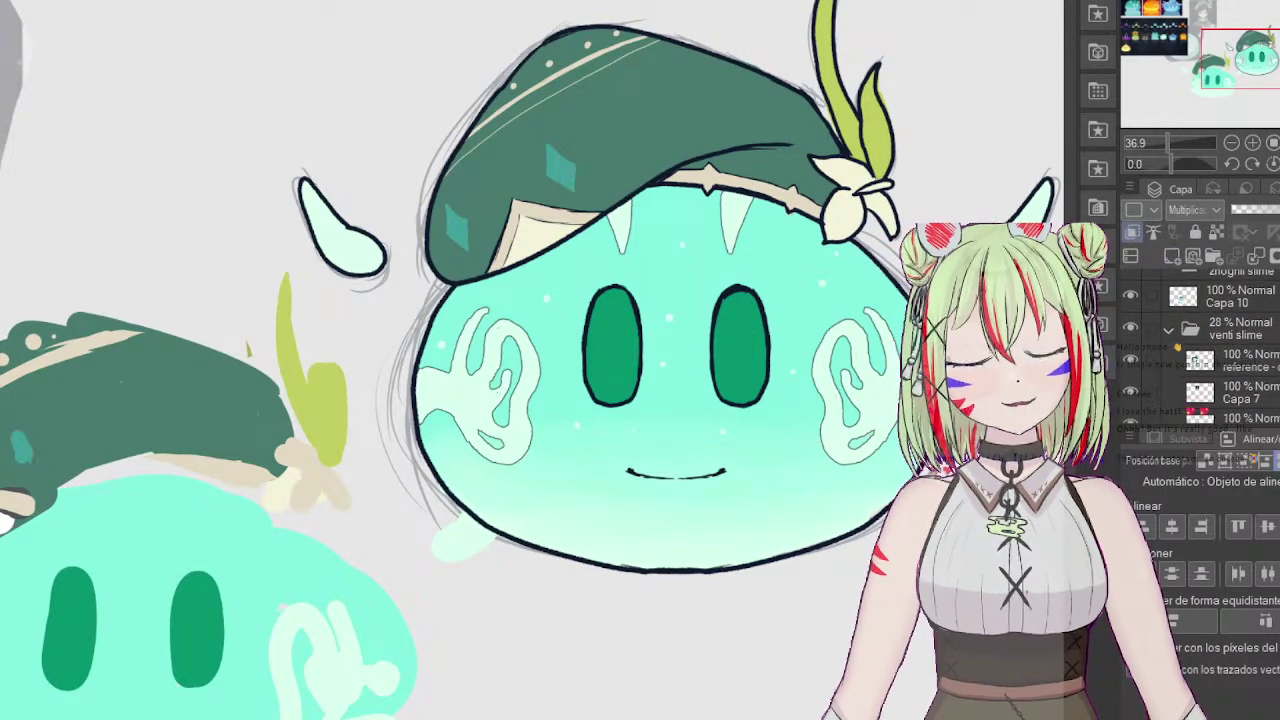
drag(1230, 296, 1205, 340)
click(1170, 298)
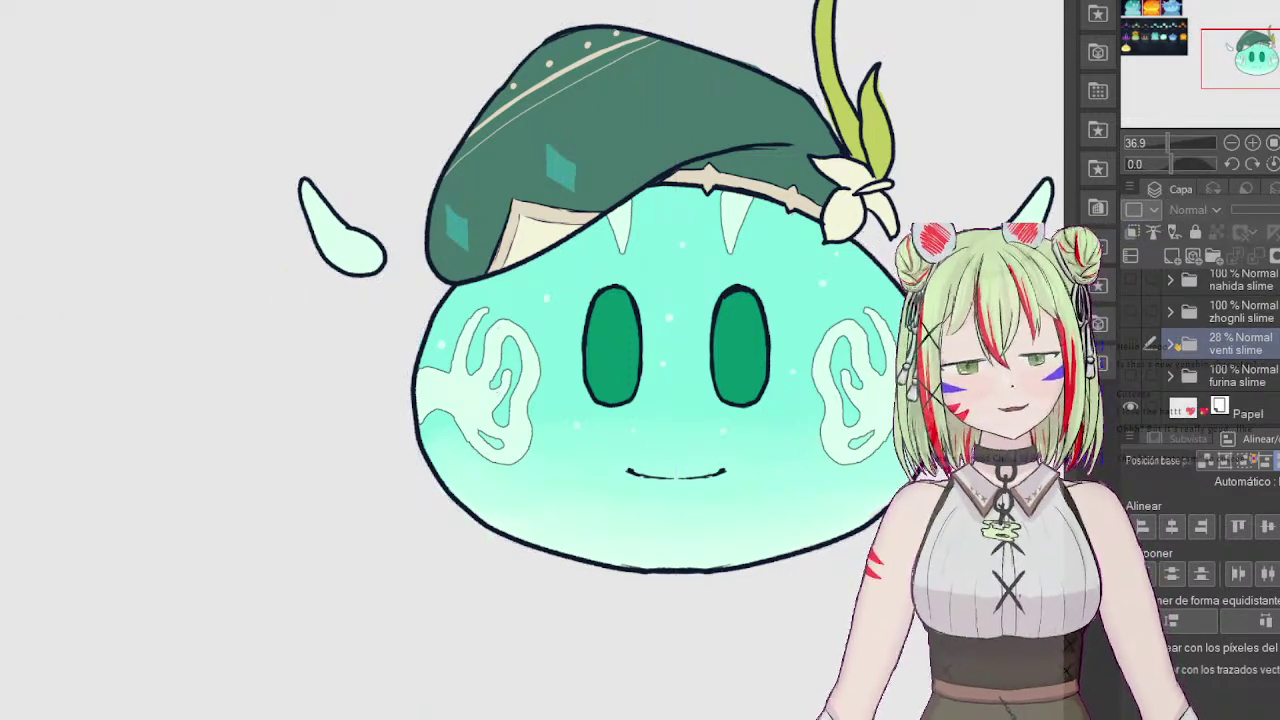
Step: Move the Multiply layer Capa 30 out of the venti_final form folder to clip directly above it, with the folder collapsed
scroll(1178, 347, up, 10)
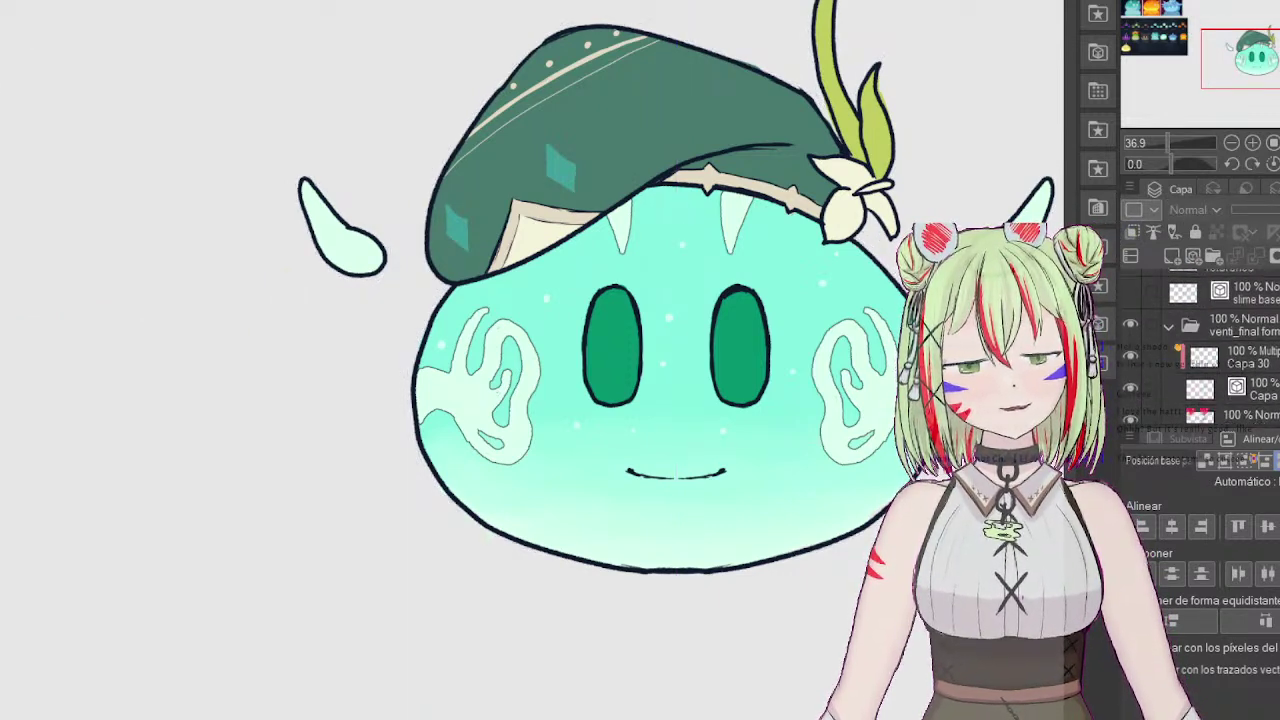
scroll(1220, 347, down, 2)
click(1246, 329)
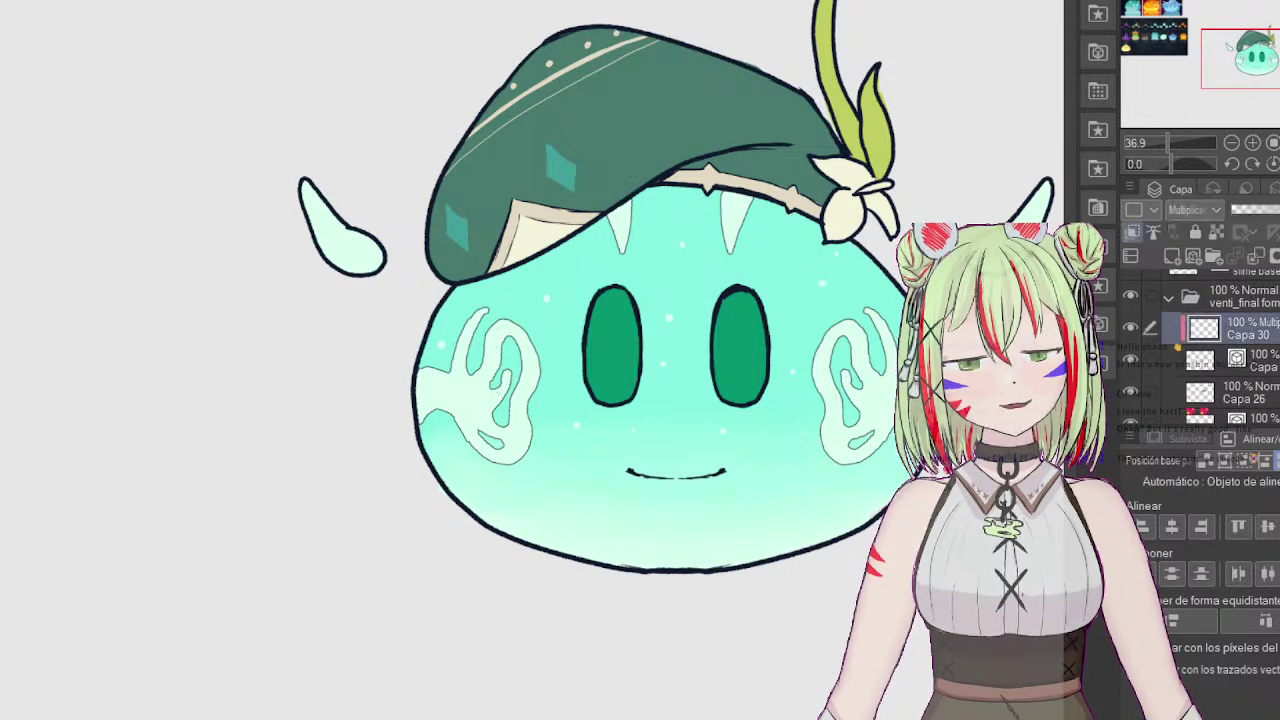
click(1244, 298)
scroll(1244, 328, up, 1)
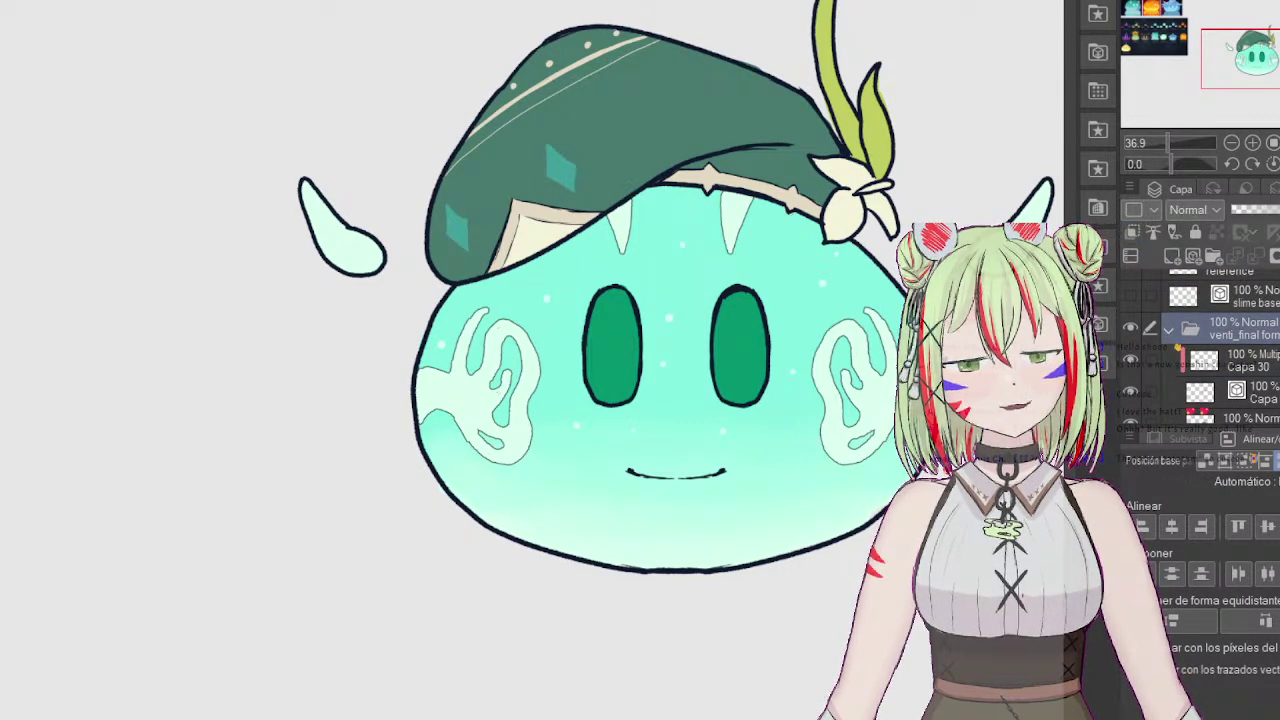
drag(1226, 362, 1226, 318)
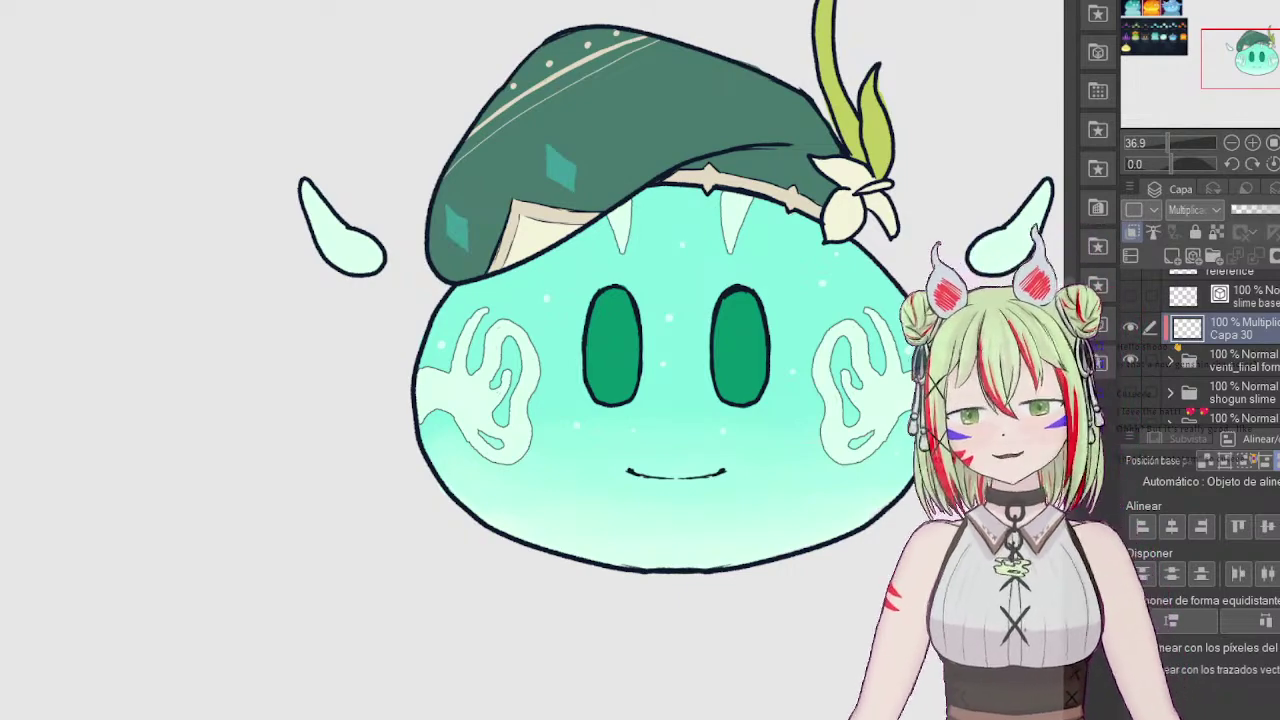
Step: Shade under the beret's brim and along the undersides of both floating droplets on Capa 30, reducing the layer's opacity to 28%
mouse_move(645, 194)
mouse_down()
mouse_move(563, 255)
mouse_move(456, 289)
mouse_move(536, 262)
mouse_move(644, 196)
mouse_move(655, 196)
mouse_move(599, 241)
mouse_move(503, 283)
mouse_move(584, 259)
mouse_move(680, 188)
mouse_move(617, 219)
mouse_move(690, 192)
mouse_move(737, 197)
mouse_move(665, 198)
mouse_move(790, 205)
mouse_up()
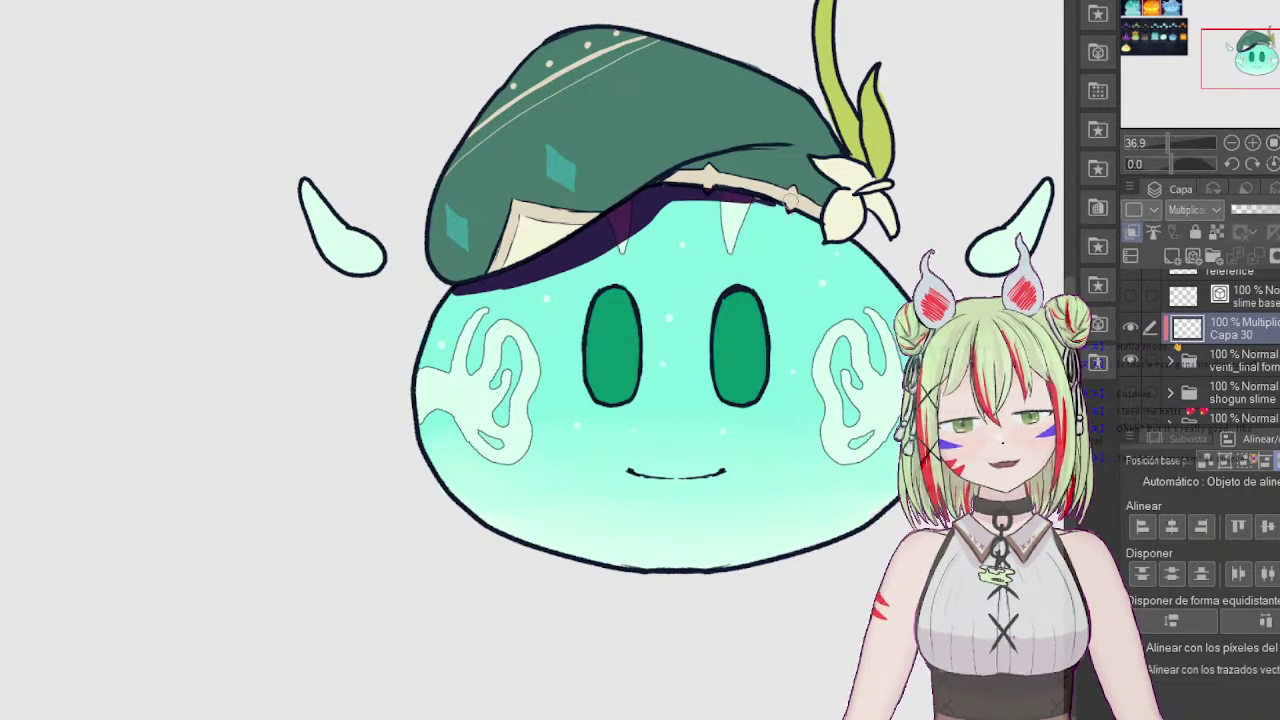
mouse_move(1250, 206)
mouse_down()
mouse_move(1272, 210)
mouse_move(1261, 208)
mouse_up()
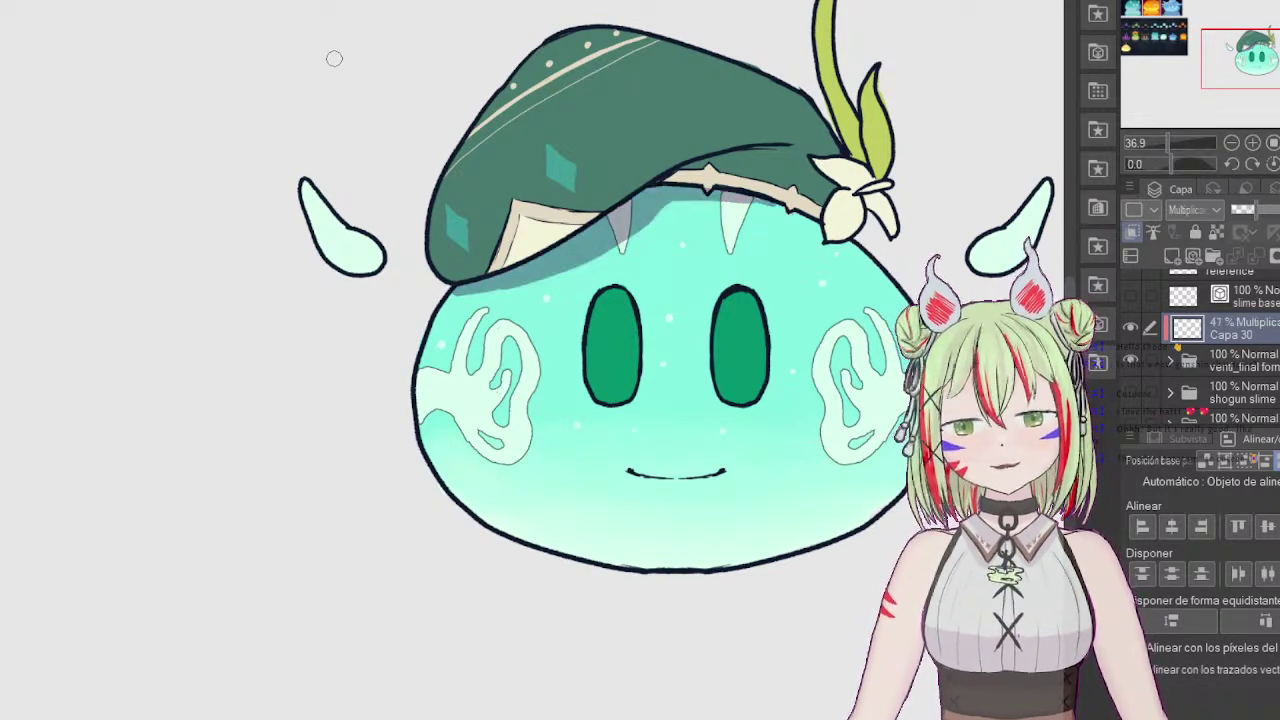
mouse_move(350, 266)
mouse_down()
mouse_move(382, 258)
mouse_move(330, 264)
mouse_move(375, 258)
mouse_up()
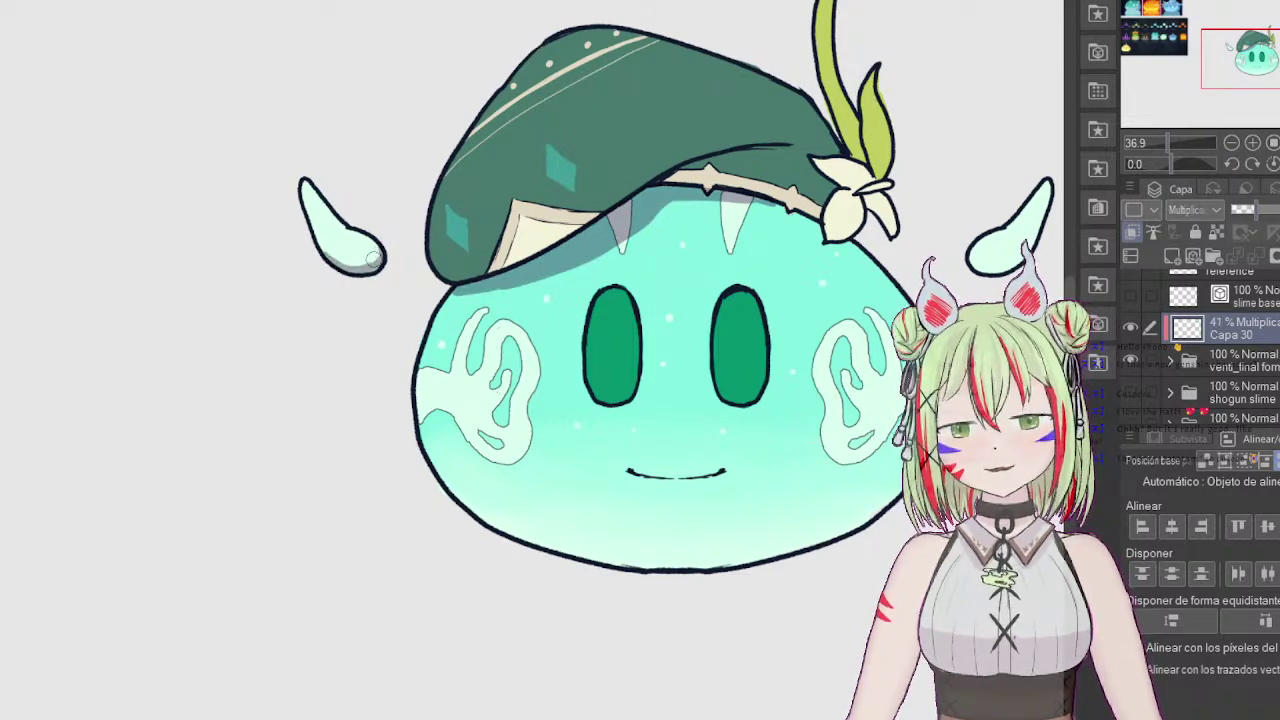
drag(1225, 75, 1235, 76)
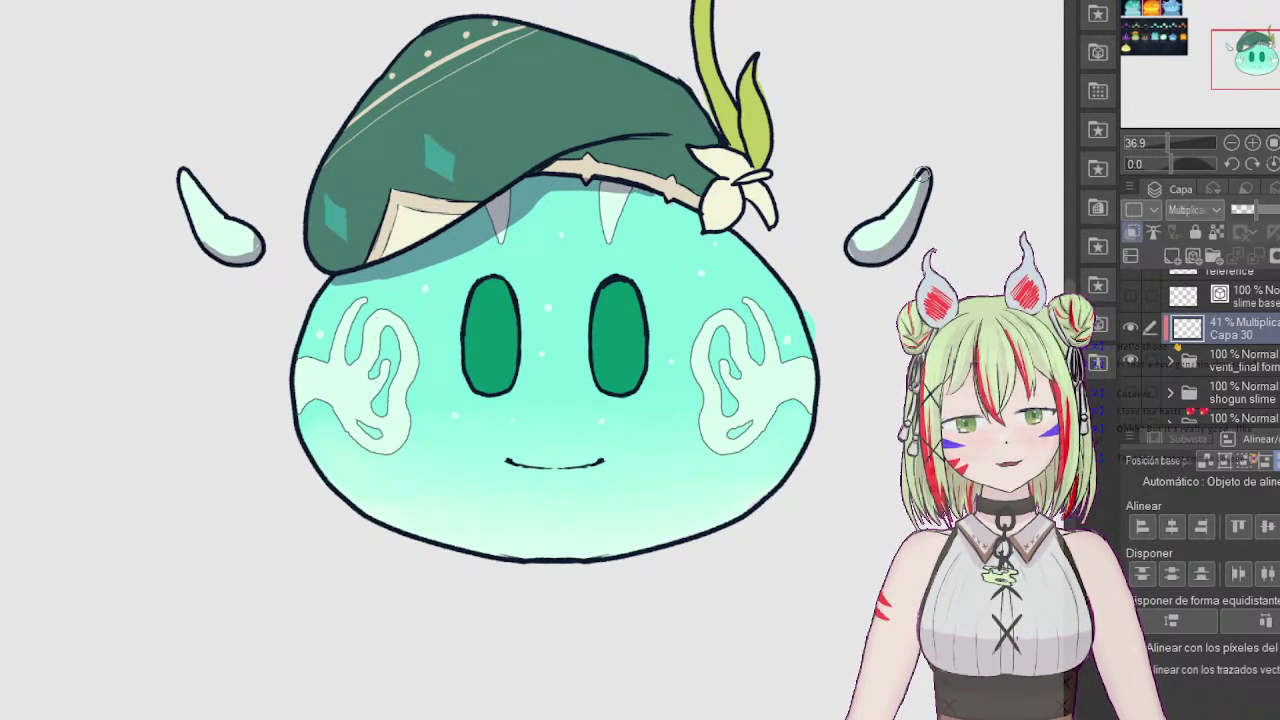
drag(1257, 212, 1250, 208)
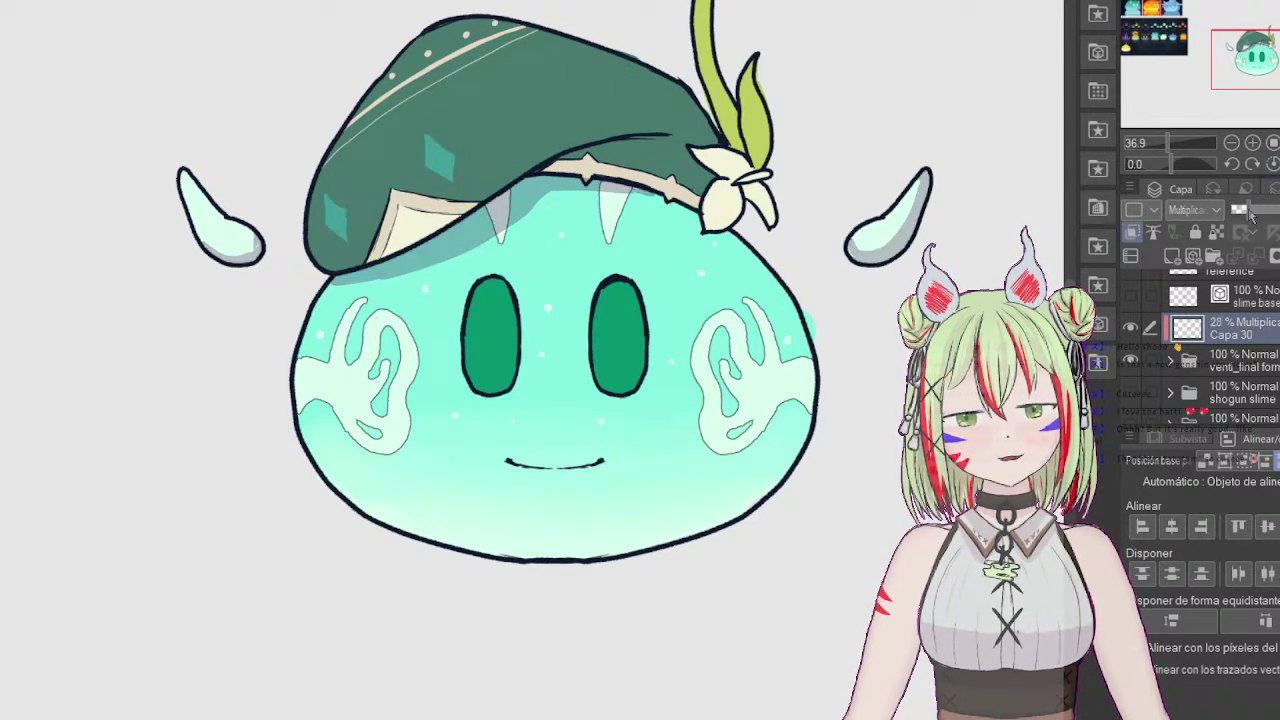
Step: Outline and fill a curved shadow down the flower side of the slime's body and along its lower edge, widening it towards the face
mouse_move(648, 194)
mouse_down()
mouse_move(711, 228)
mouse_move(742, 291)
mouse_move(733, 375)
mouse_move(674, 445)
mouse_move(391, 540)
mouse_up()
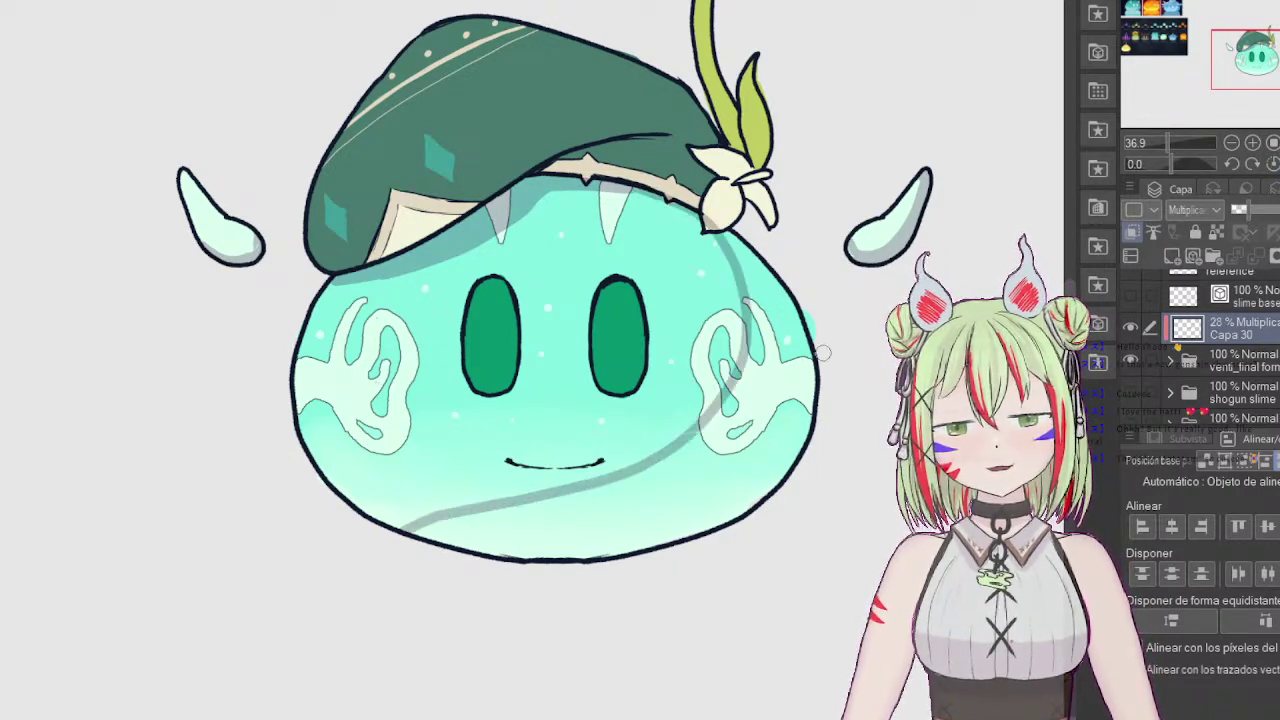
mouse_move(823, 353)
mouse_down()
mouse_move(746, 270)
mouse_move(799, 344)
mouse_move(807, 457)
mouse_move(818, 341)
mouse_move(810, 405)
mouse_move(701, 548)
mouse_move(704, 498)
mouse_move(814, 405)
mouse_move(733, 515)
mouse_move(678, 513)
mouse_move(745, 410)
mouse_move(682, 466)
mouse_move(785, 313)
mouse_move(778, 388)
mouse_up()
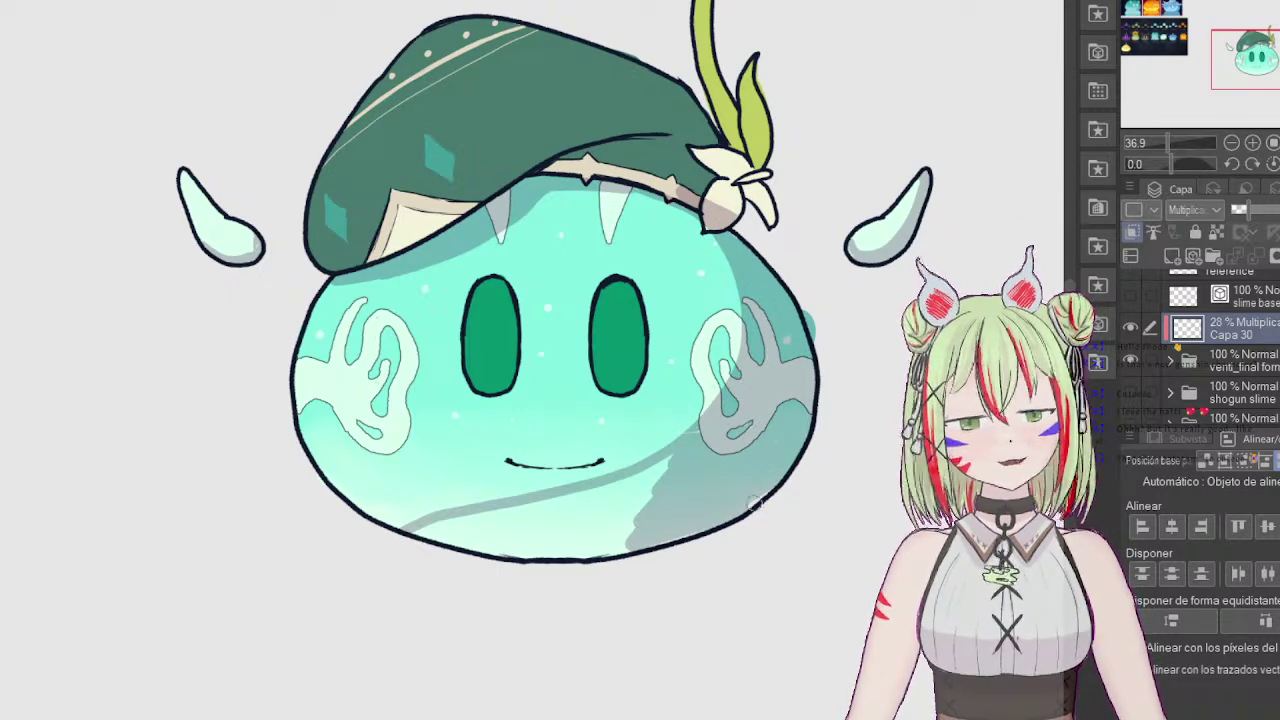
mouse_move(757, 506)
mouse_down()
mouse_move(637, 552)
mouse_move(668, 533)
mouse_move(424, 554)
mouse_move(435, 543)
mouse_move(417, 537)
mouse_move(570, 508)
mouse_move(644, 476)
mouse_move(671, 486)
mouse_move(633, 508)
mouse_move(541, 513)
mouse_up()
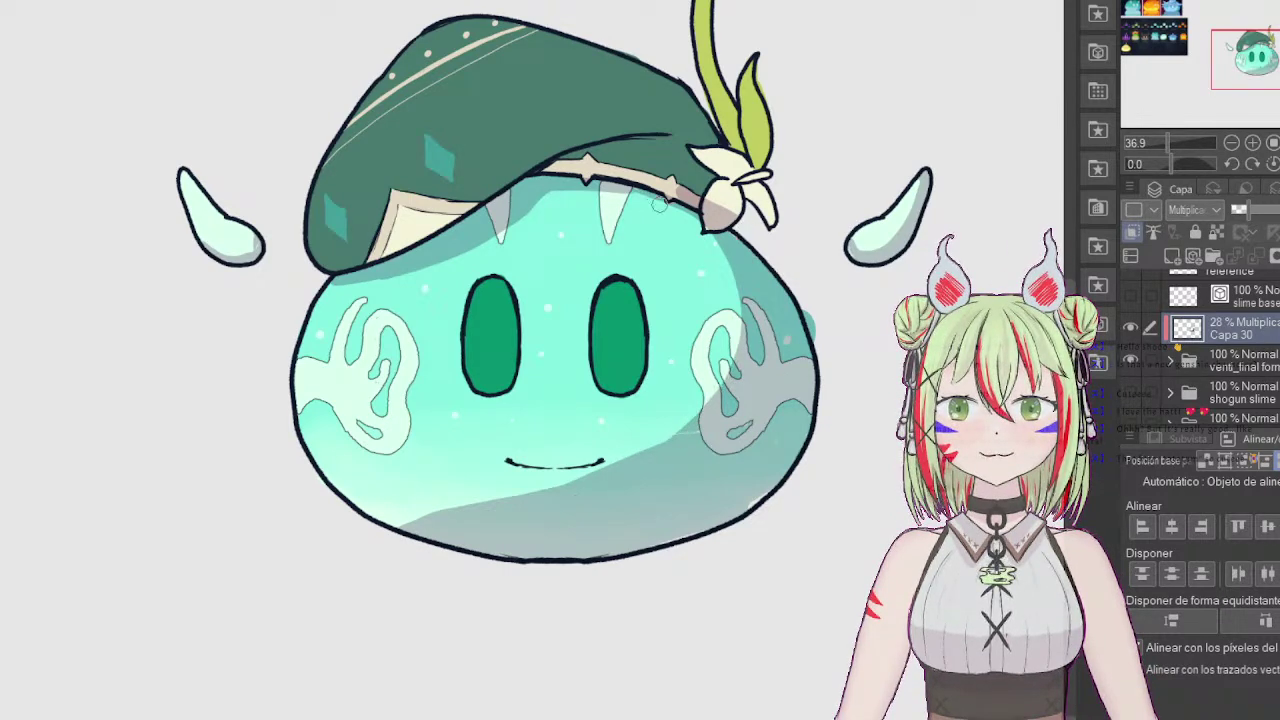
mouse_move(658, 205)
mouse_down()
mouse_move(700, 245)
mouse_move(698, 430)
mouse_up()
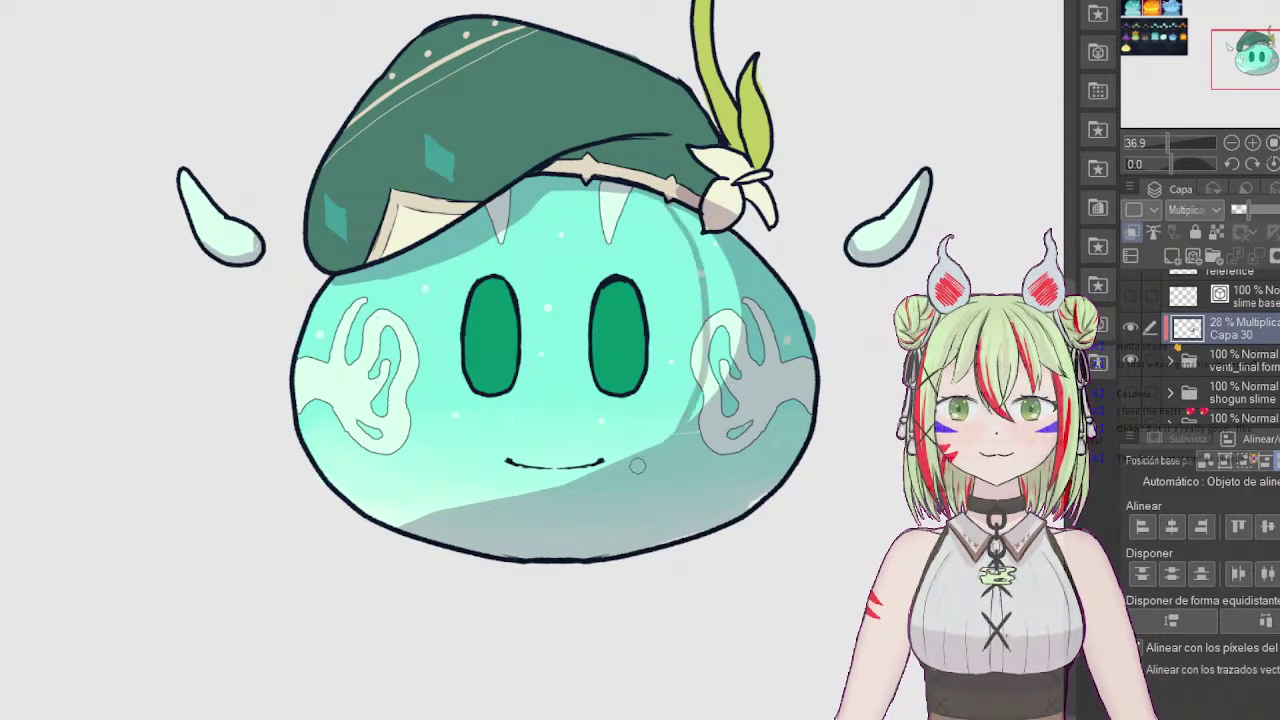
mouse_move(706, 214)
mouse_down()
mouse_move(704, 405)
mouse_move(716, 305)
mouse_move(705, 415)
mouse_move(717, 412)
mouse_up()
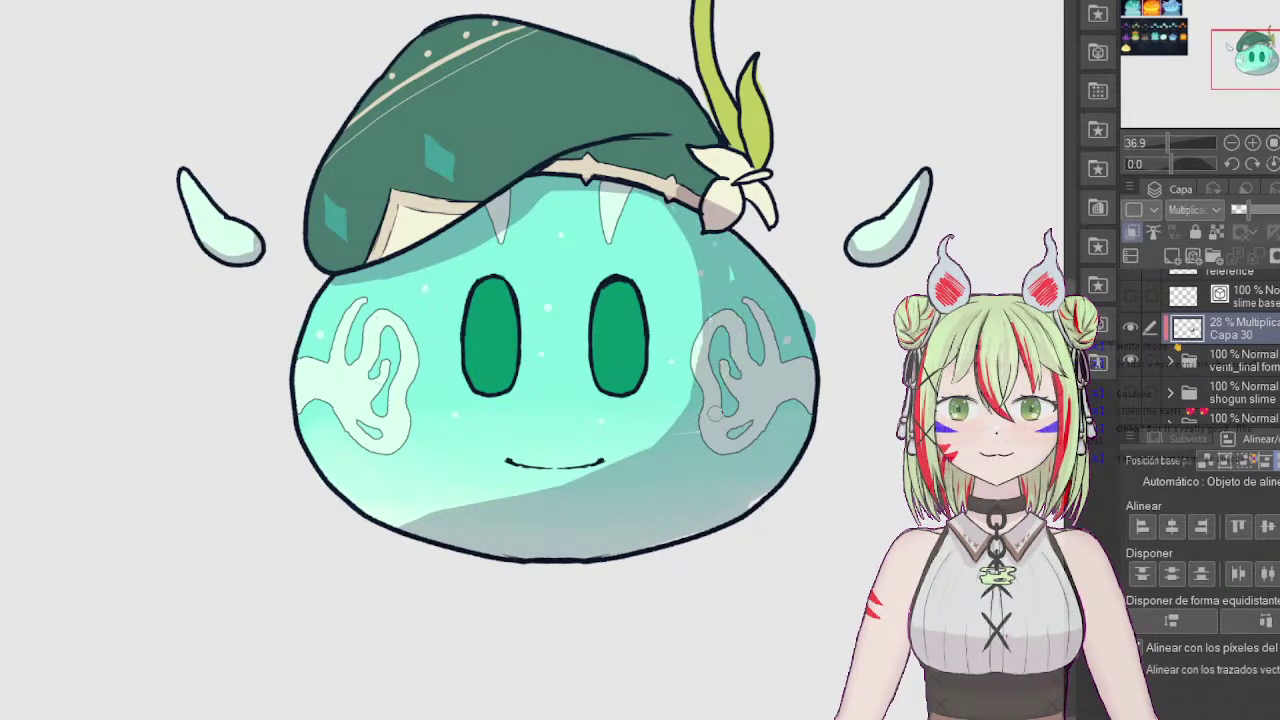
mouse_move(671, 213)
mouse_down()
mouse_move(624, 190)
mouse_move(521, 203)
mouse_move(711, 241)
mouse_up()
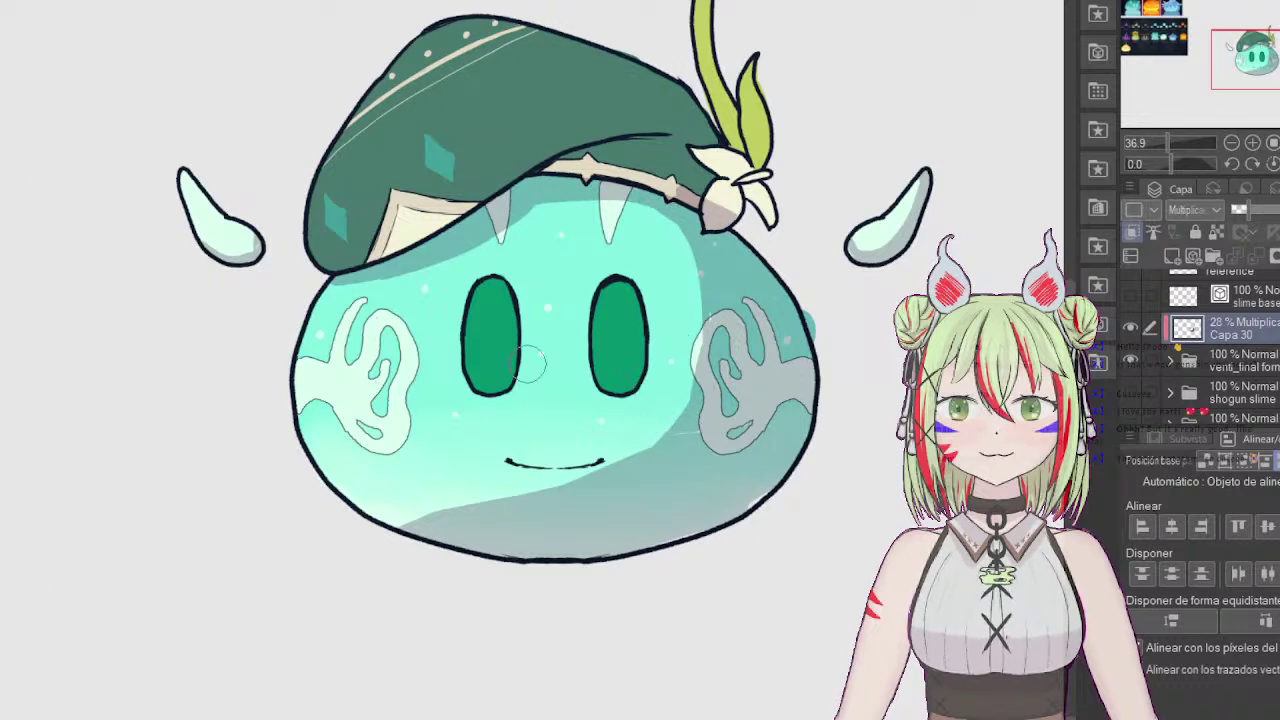
mouse_move(660, 437)
mouse_down()
mouse_move(556, 486)
mouse_move(444, 508)
mouse_up()
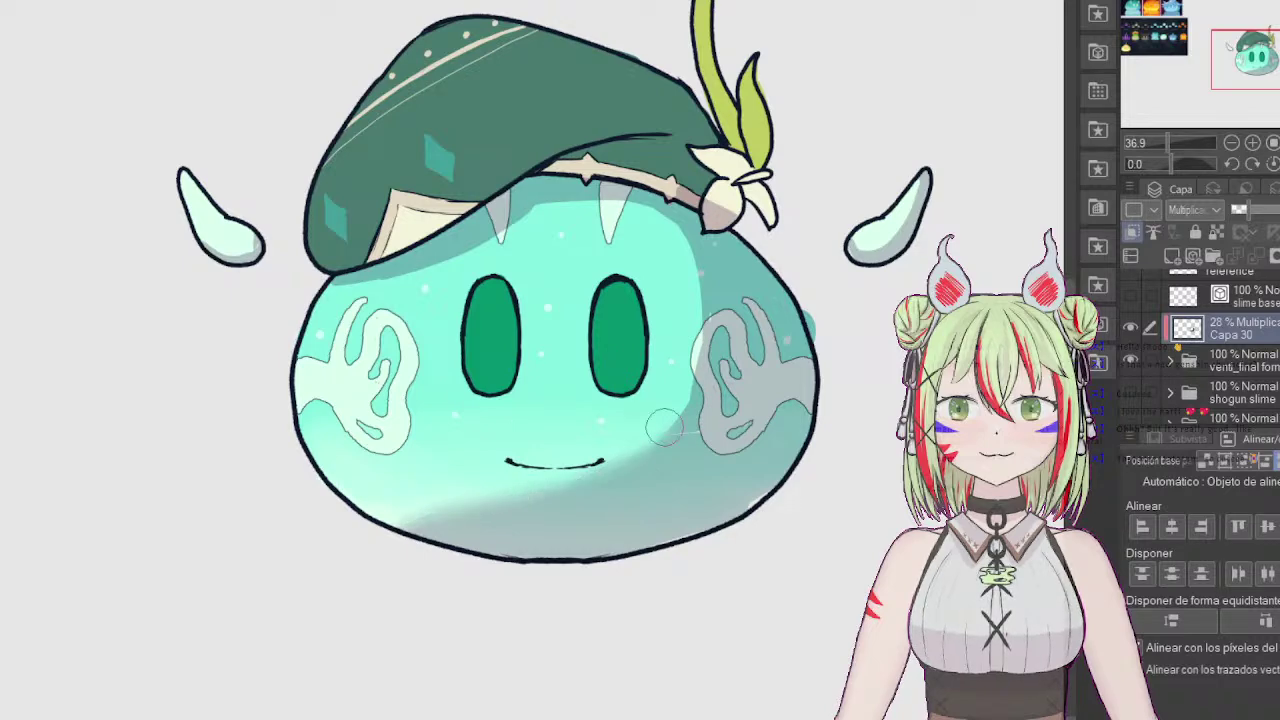
drag(624, 454, 698, 372)
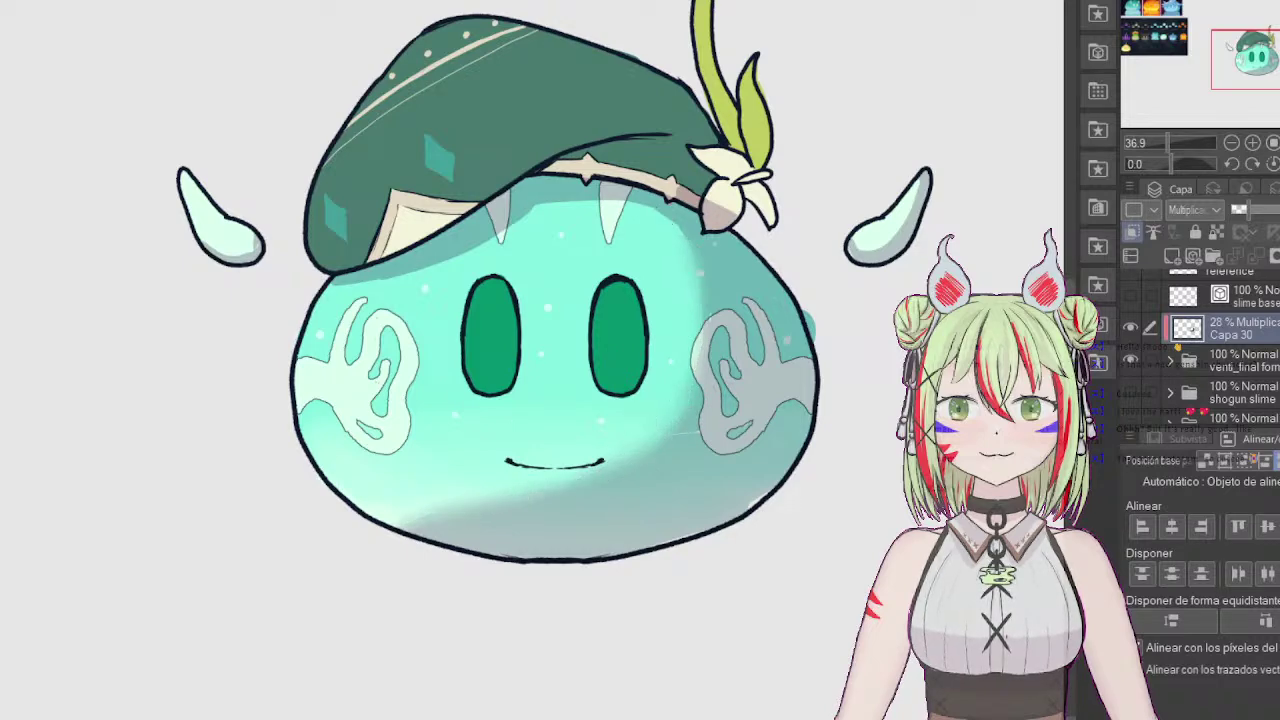
key(ctrl+z)
key(ctrl+z)
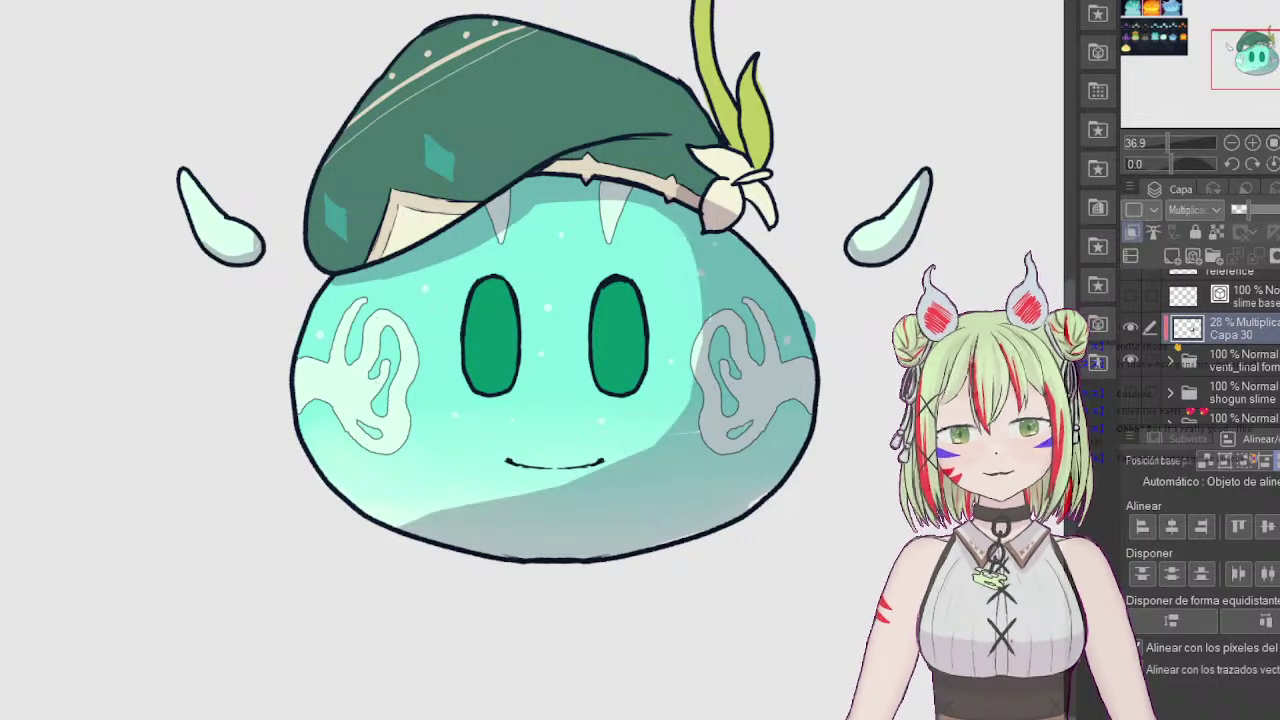
Step: Lower Capa 30's opacity to 17% and extend the shadow beneath the beret to join the body's side shadow in a smooth curve
click(1244, 210)
drag(1245, 206, 1238, 209)
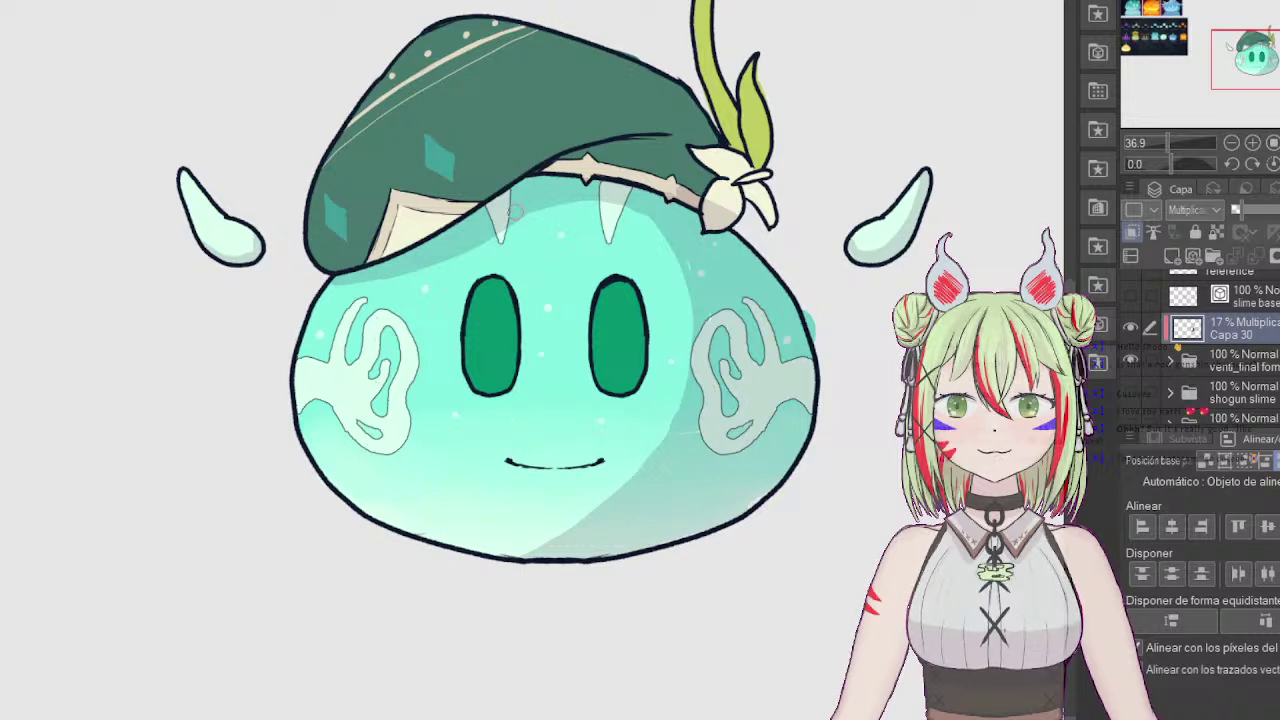
mouse_move(516, 211)
mouse_down()
mouse_move(616, 212)
mouse_move(673, 232)
mouse_up()
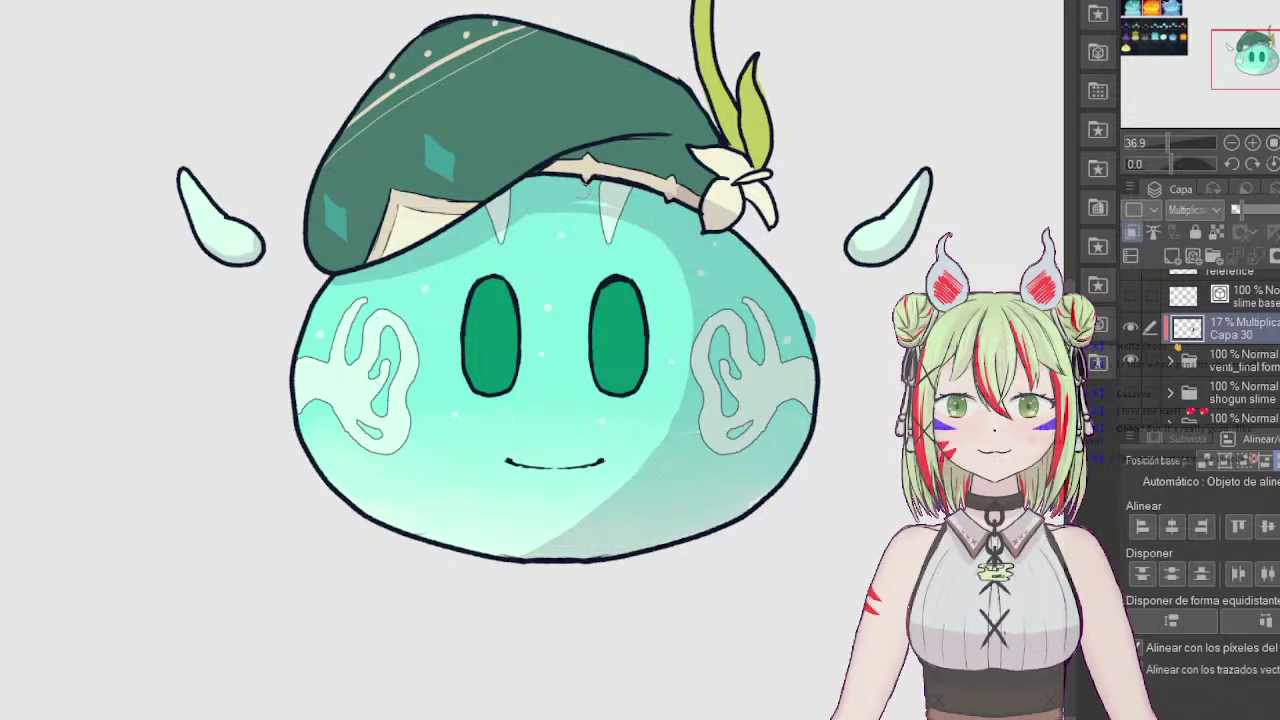
drag(497, 224, 710, 243)
drag(598, 203, 685, 398)
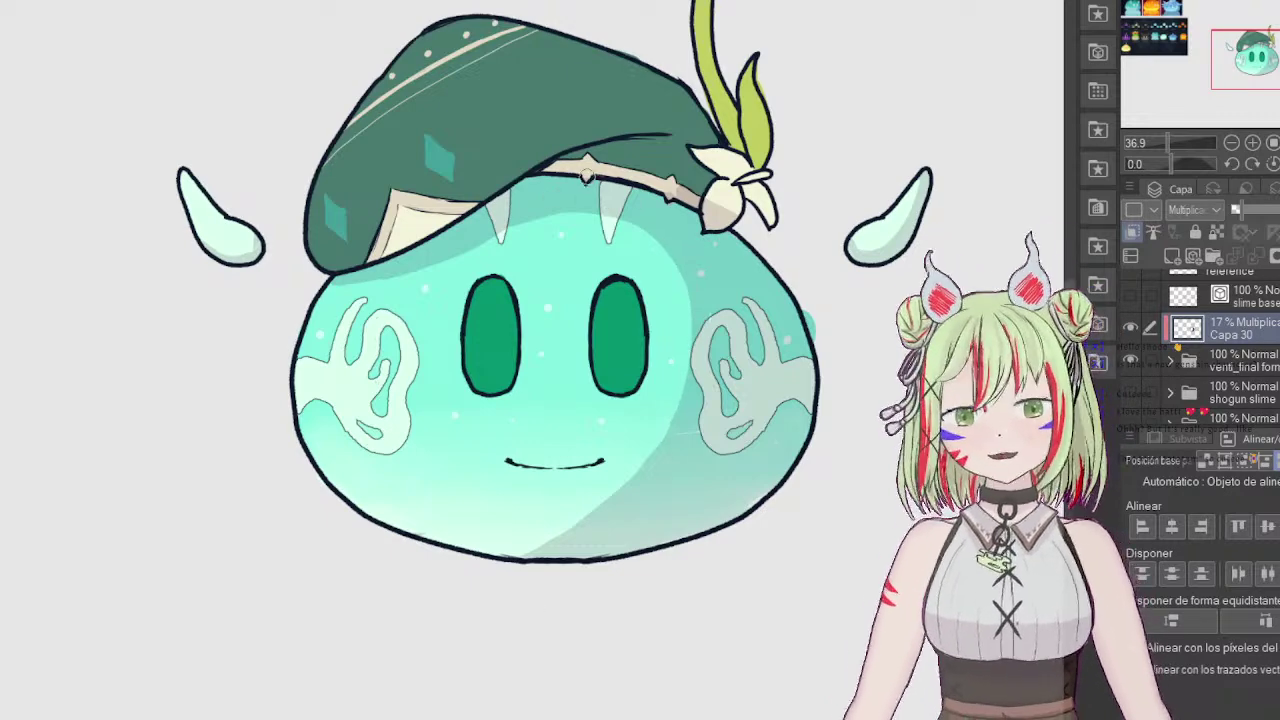
Step: Shade the beret's flower side and brim band, and the flower's stem, leaf and petals on Capa 30
mouse_move(566, 164)
mouse_down()
mouse_move(631, 150)
mouse_move(686, 155)
mouse_move(710, 175)
mouse_move(698, 195)
mouse_move(663, 156)
mouse_move(597, 158)
mouse_up()
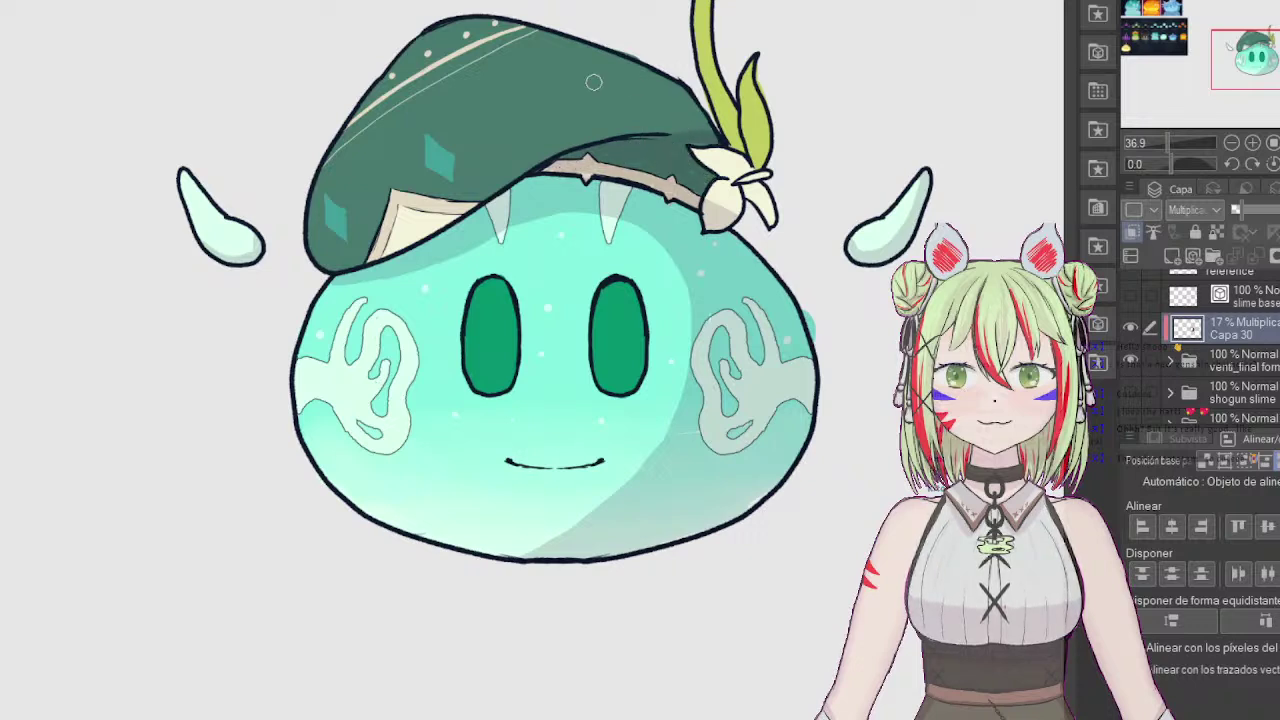
mouse_move(585, 78)
mouse_down()
mouse_move(430, 212)
mouse_move(326, 268)
mouse_move(556, 146)
mouse_move(553, 136)
mouse_move(506, 170)
mouse_move(609, 72)
mouse_move(635, 67)
mouse_move(702, 116)
mouse_move(680, 107)
mouse_move(687, 97)
mouse_move(683, 136)
mouse_move(663, 108)
mouse_move(590, 140)
mouse_move(635, 81)
mouse_move(562, 137)
mouse_move(605, 65)
mouse_up()
mouse_move(715, 2)
mouse_down()
mouse_move(685, 8)
mouse_move(546, 136)
mouse_move(572, 256)
mouse_up()
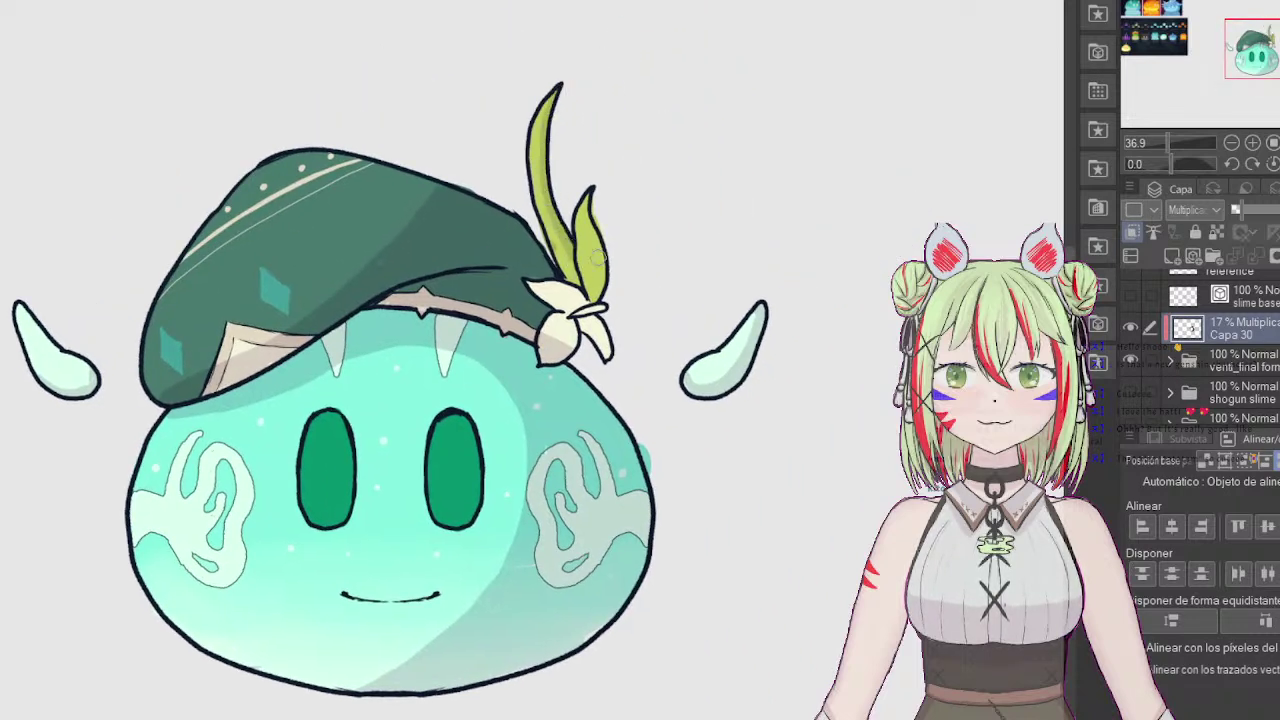
drag(591, 194, 592, 296)
mouse_move(595, 234)
mouse_down()
mouse_move(594, 262)
mouse_move(562, 238)
mouse_move(556, 200)
mouse_up()
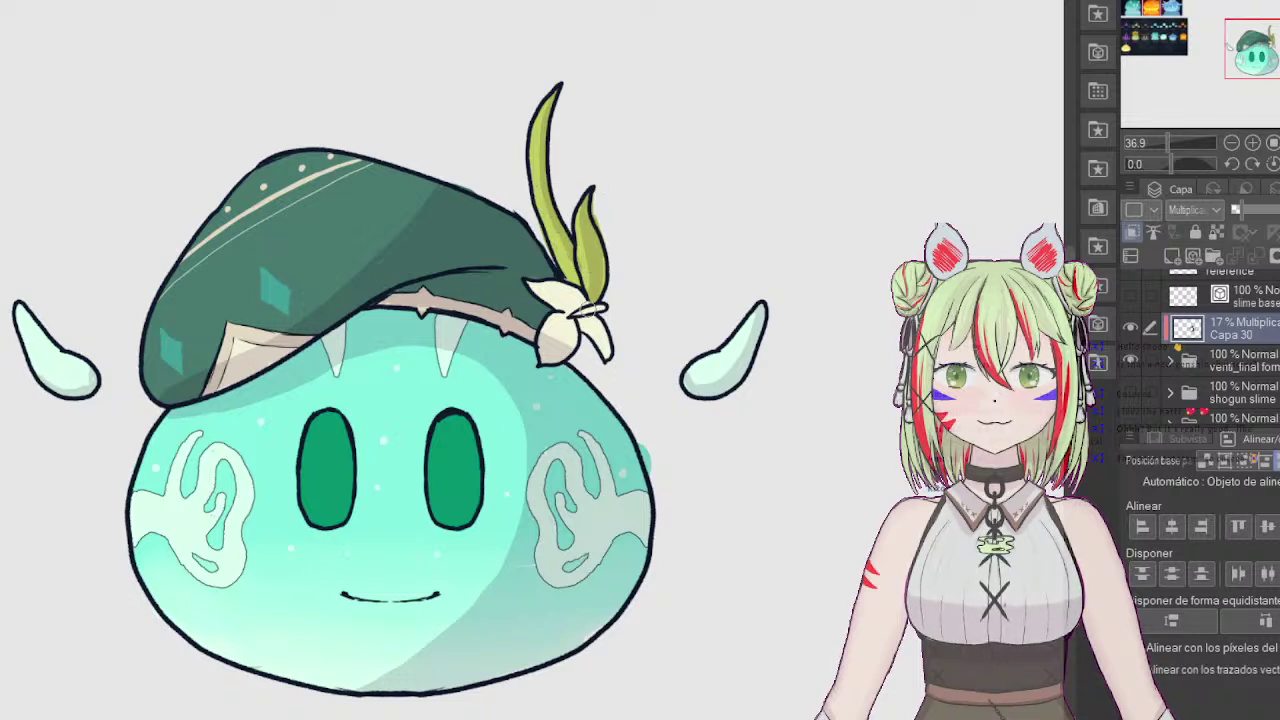
mouse_move(576, 322)
mouse_down()
mouse_move(598, 340)
mouse_move(564, 342)
mouse_move(563, 300)
mouse_move(607, 311)
mouse_move(616, 285)
mouse_move(597, 285)
mouse_up()
Step: In the venti_final form folder, create a layer above Capa 28, clip it and set its blending mode to Multiply
click(1171, 361)
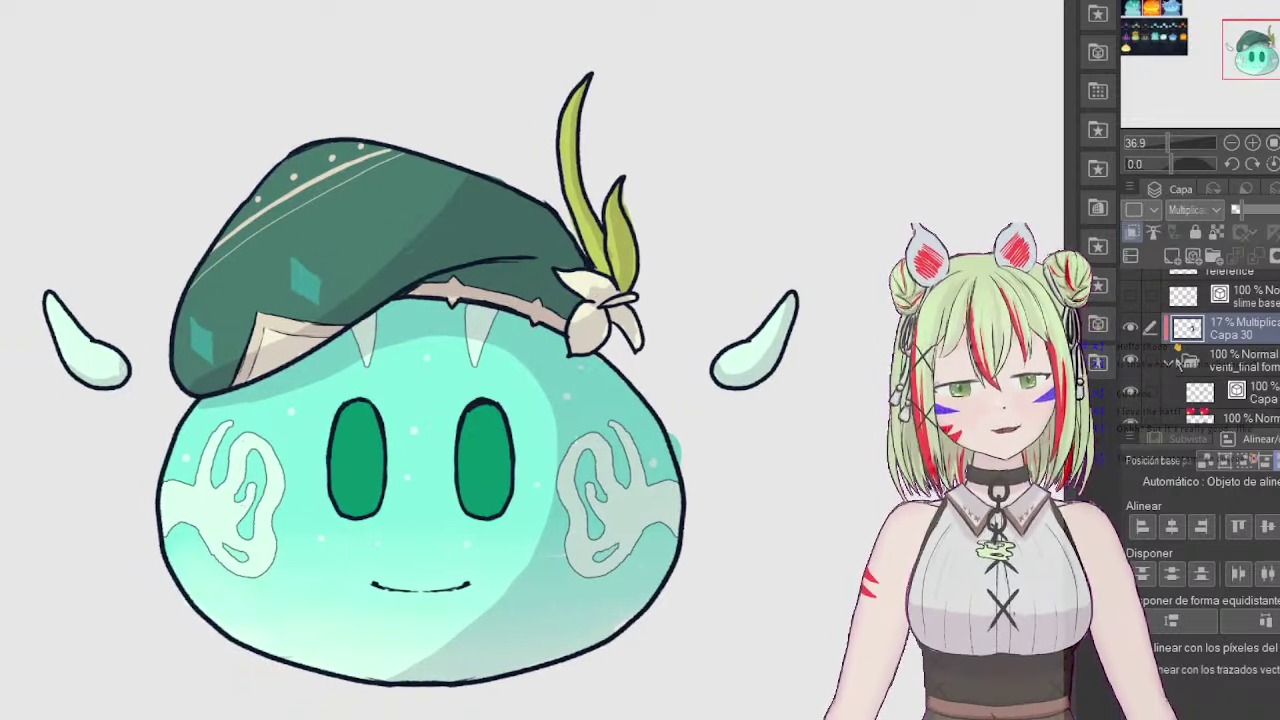
scroll(1190, 358, down, 4)
scroll(1150, 345, down, 1)
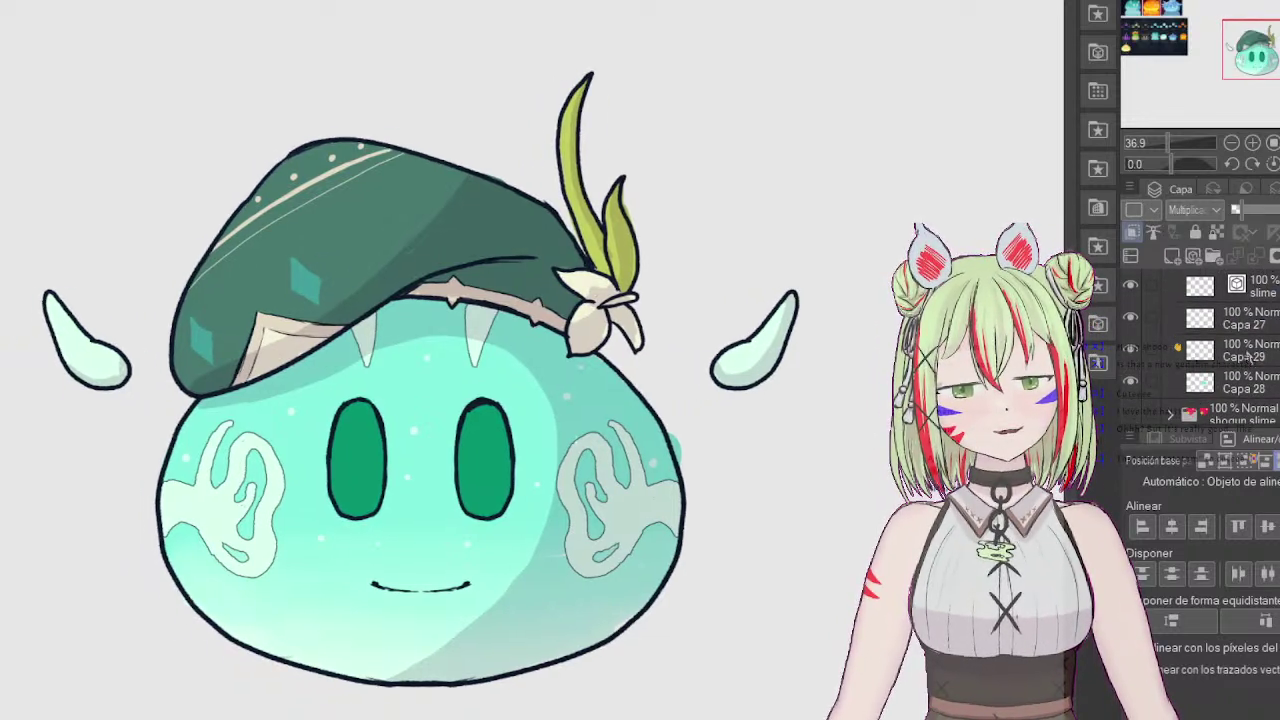
click(1145, 350)
click(1131, 349)
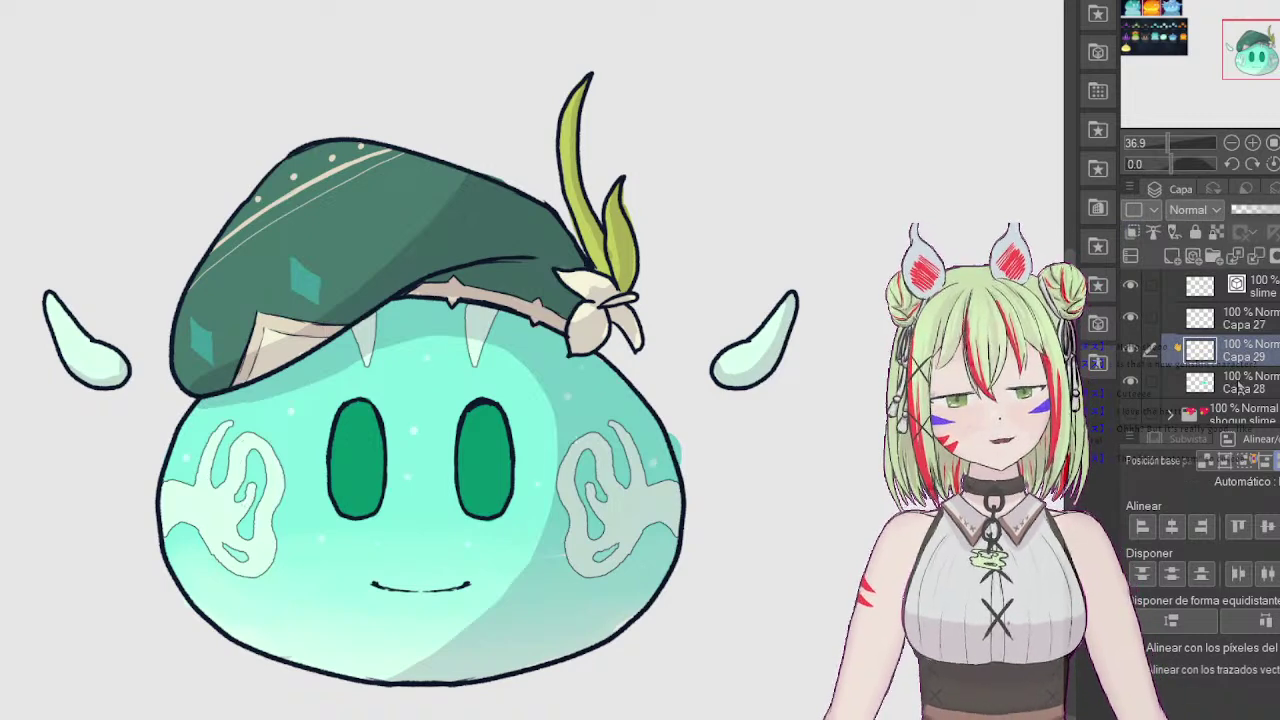
click(1241, 386)
click(1172, 257)
click(1137, 234)
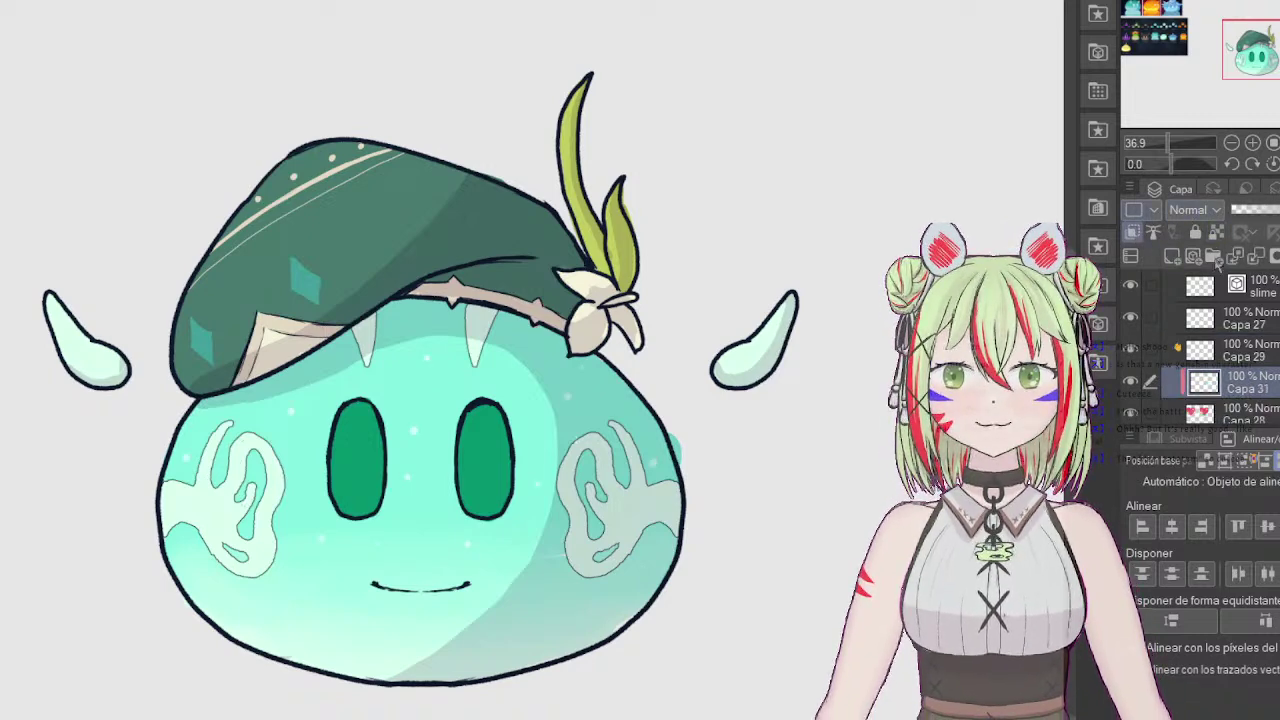
click(1224, 269)
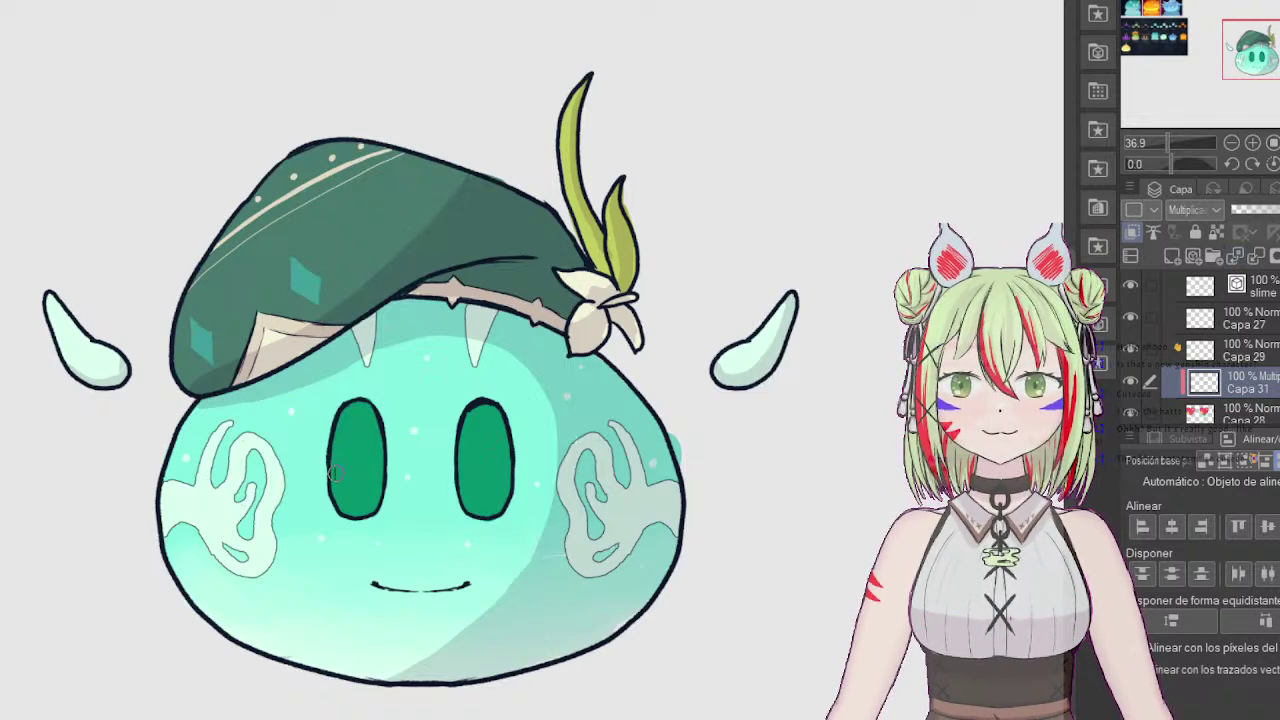
Step: Try shading the upper part of both eyes on Capa 31 around a rounded lower highlight, and undo the latest strokes
mouse_move(332, 469)
mouse_down()
mouse_move(338, 434)
mouse_move(384, 464)
mouse_move(383, 490)
mouse_up()
mouse_move(348, 411)
mouse_down()
mouse_move(337, 463)
mouse_move(374, 462)
mouse_move(351, 412)
mouse_move(368, 440)
mouse_move(362, 431)
mouse_move(340, 457)
mouse_move(333, 484)
mouse_move(336, 470)
mouse_move(372, 461)
mouse_up()
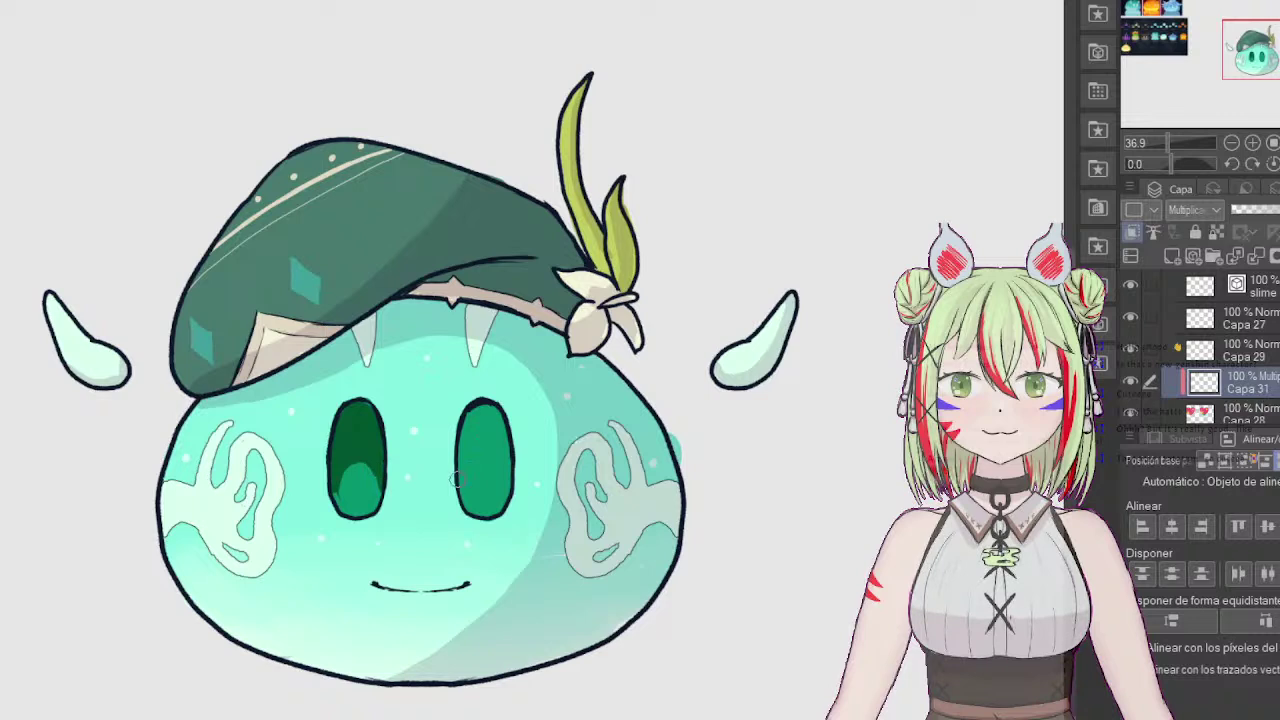
mouse_move(454, 478)
mouse_down()
mouse_move(480, 407)
mouse_move(504, 427)
mouse_move(508, 483)
mouse_move(482, 467)
mouse_move(460, 479)
mouse_move(500, 471)
mouse_move(484, 419)
mouse_move(476, 454)
mouse_up()
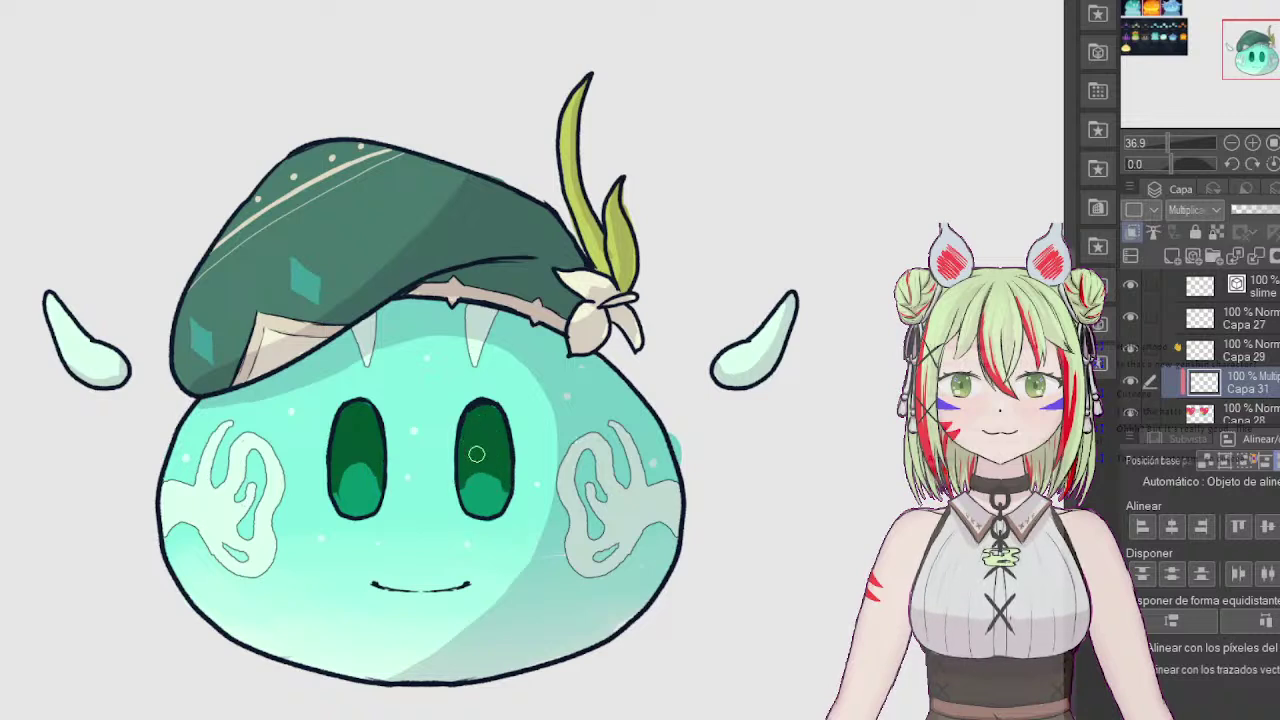
scroll(1228, 350, down, 10)
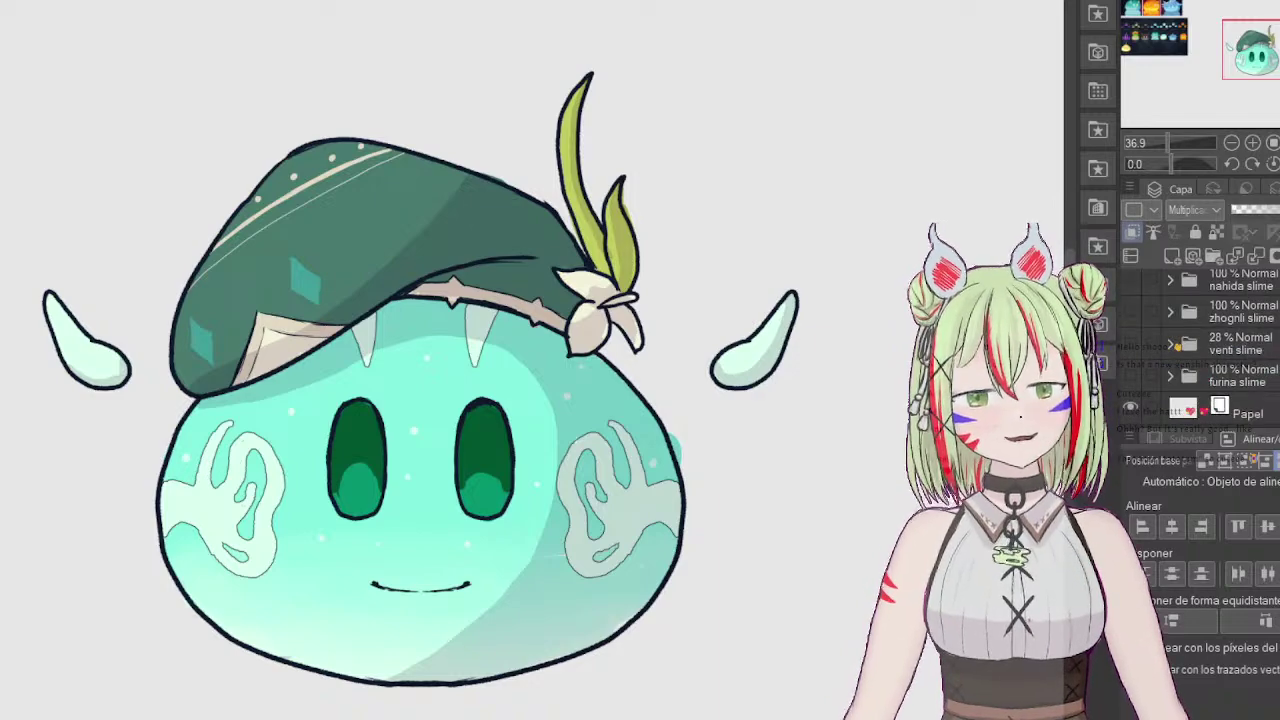
key(ctrl+z)
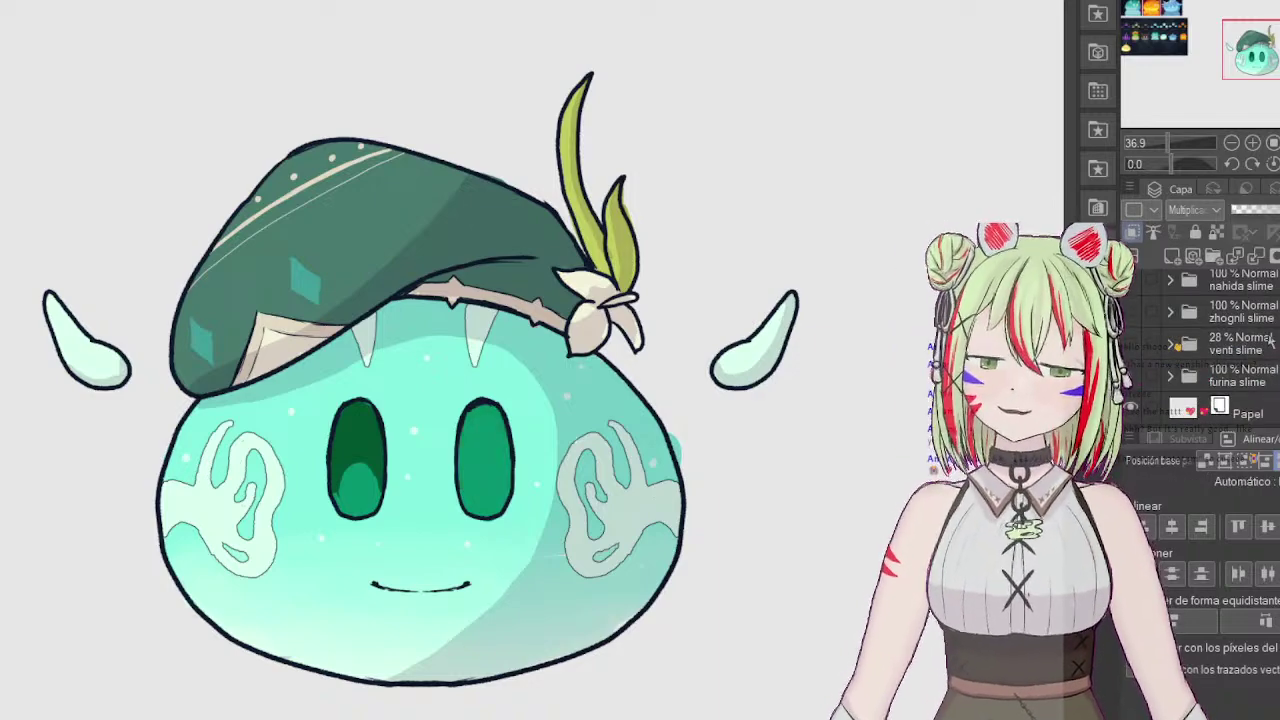
key(ctrl+z)
Step: Show and expand the venti slime sketch folder, enable the symmetry ruler on its lowest layer, and reselect Capa 31
click(1131, 344)
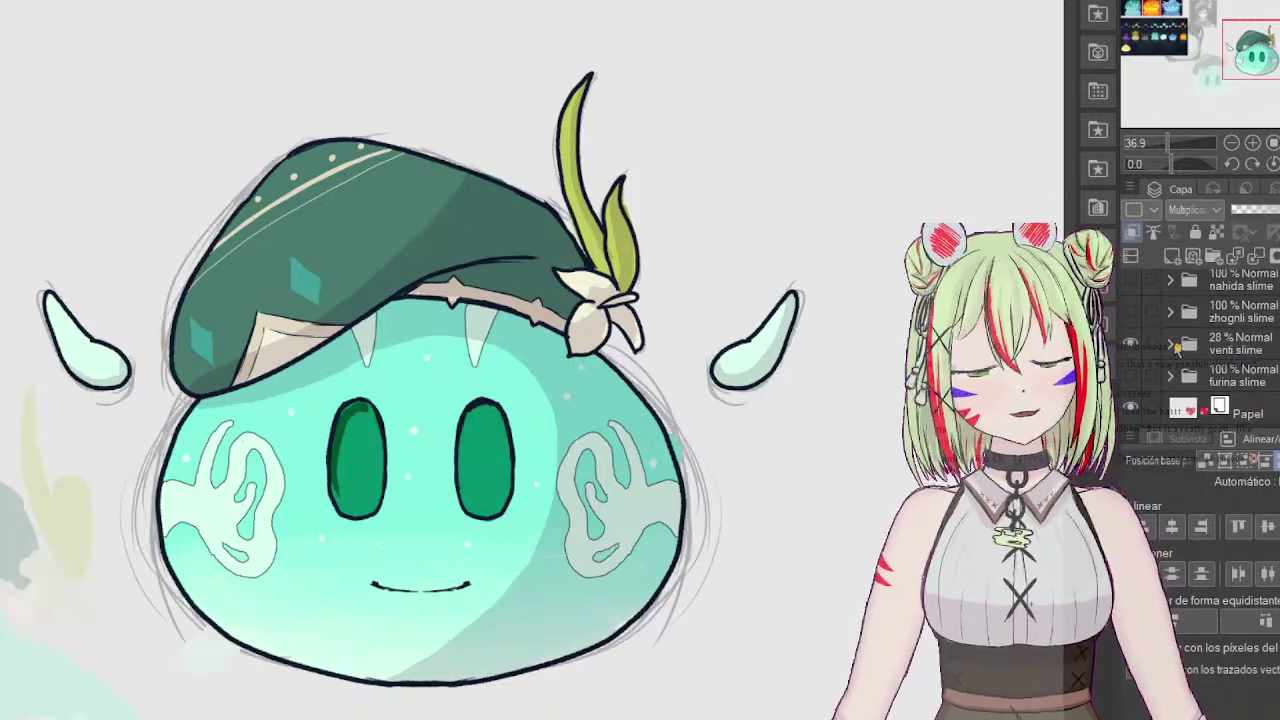
click(1170, 344)
scroll(1178, 346, down, 5)
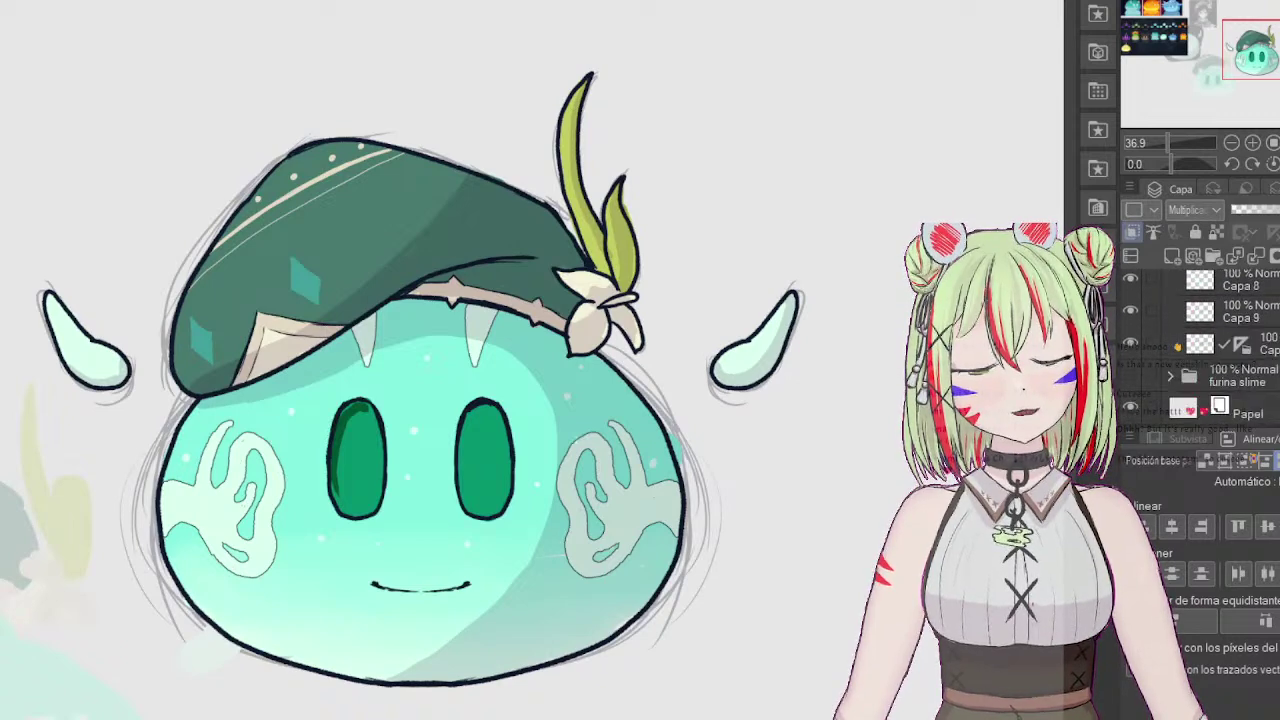
click(1215, 343)
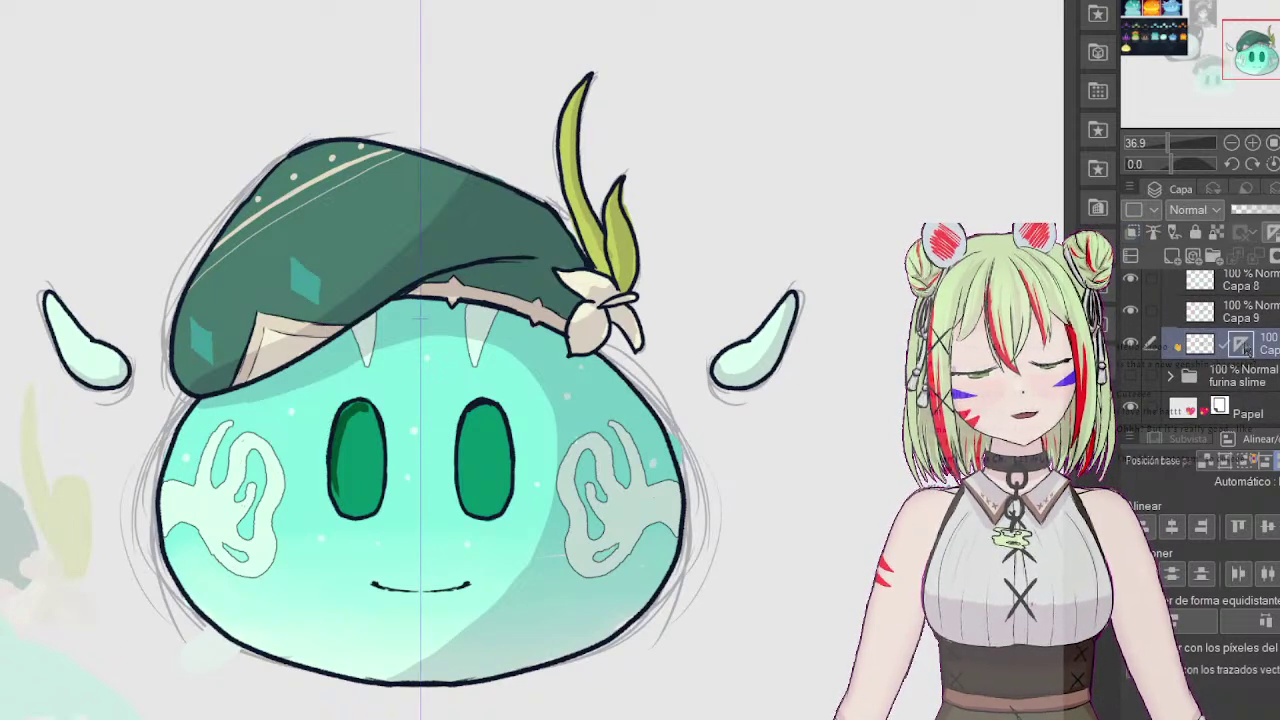
scroll(1219, 403, up, 3)
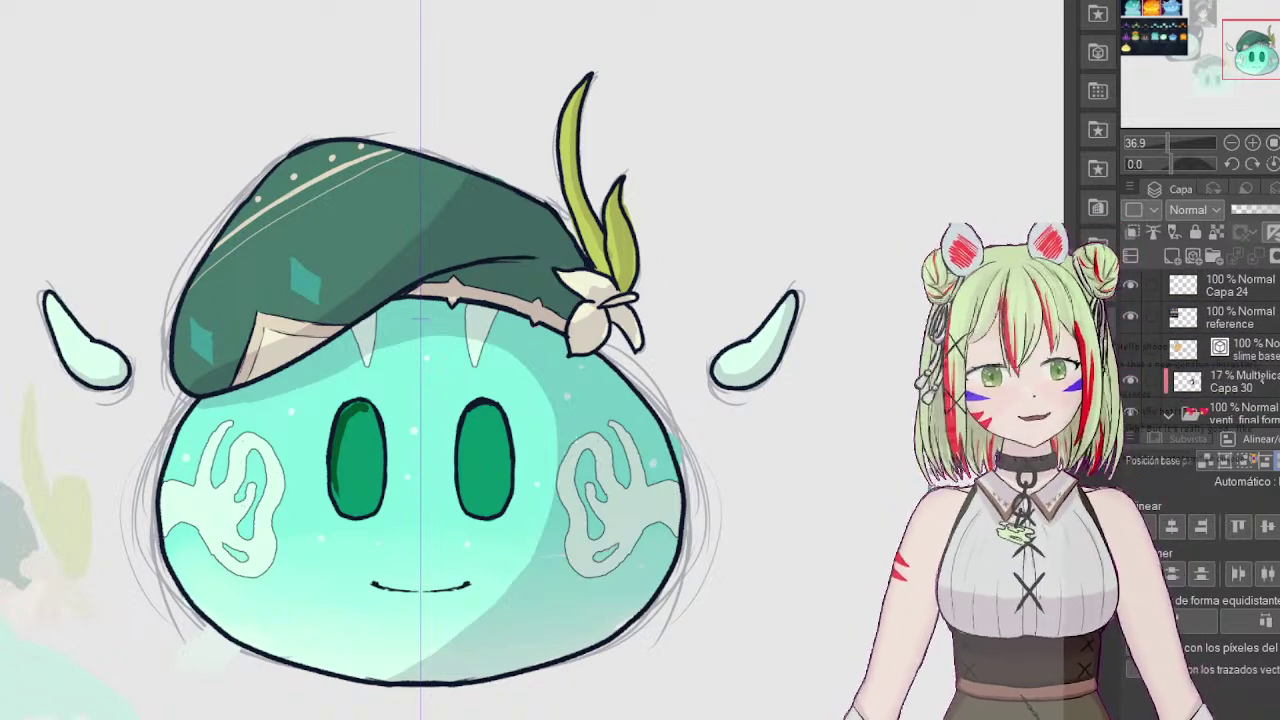
click(1275, 377)
scroll(1250, 360, down, 8)
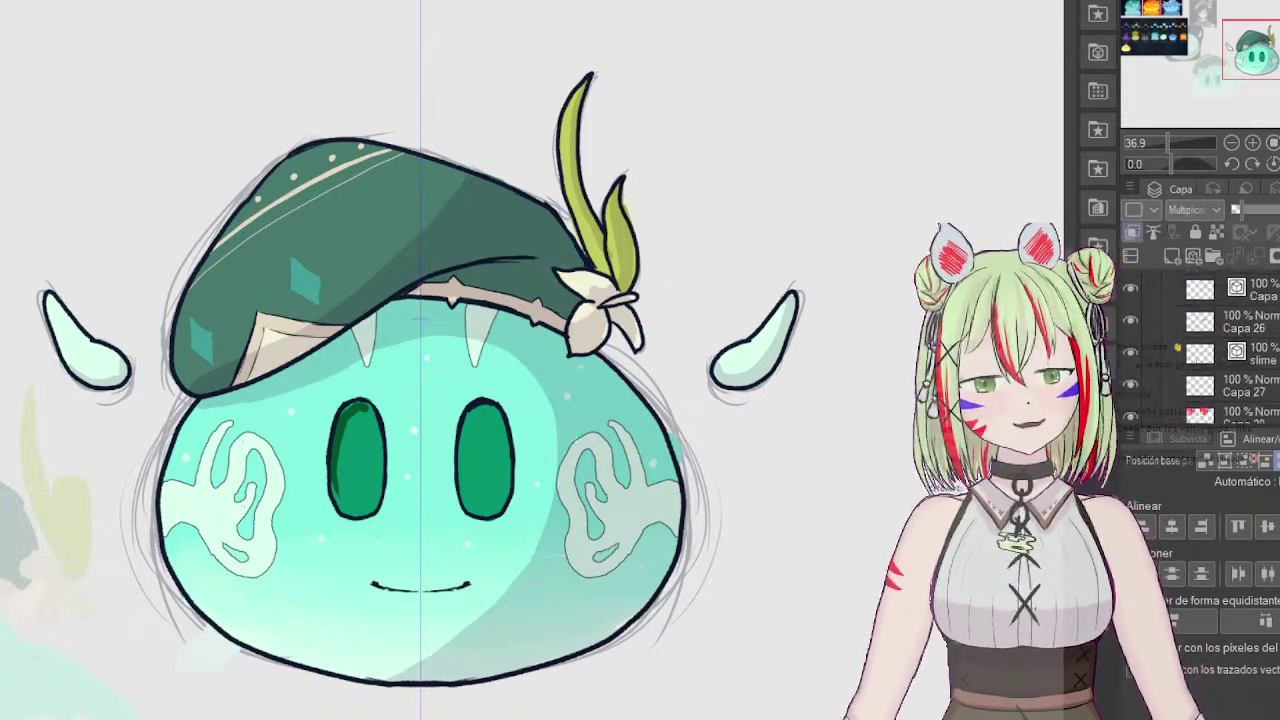
click(1255, 375)
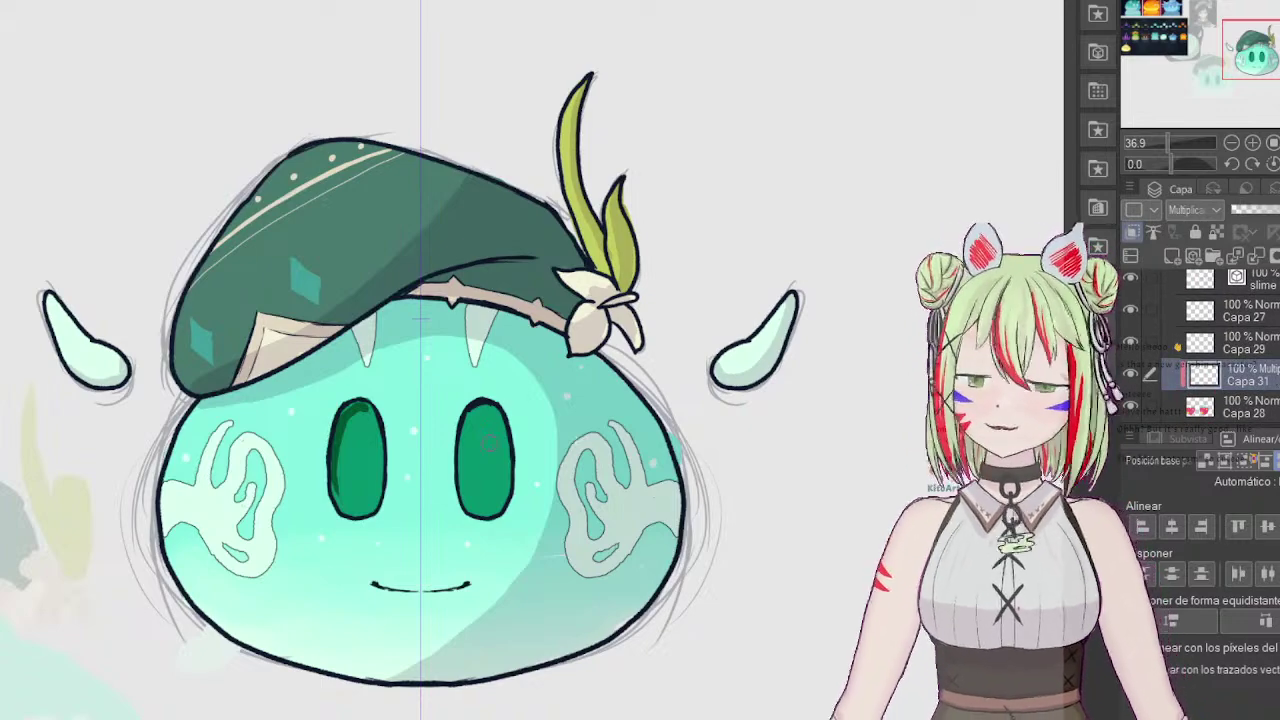
Step: Shade the upper part of both eyes dark green on Capa 31, leaving a rounded lighter area below
key(g)
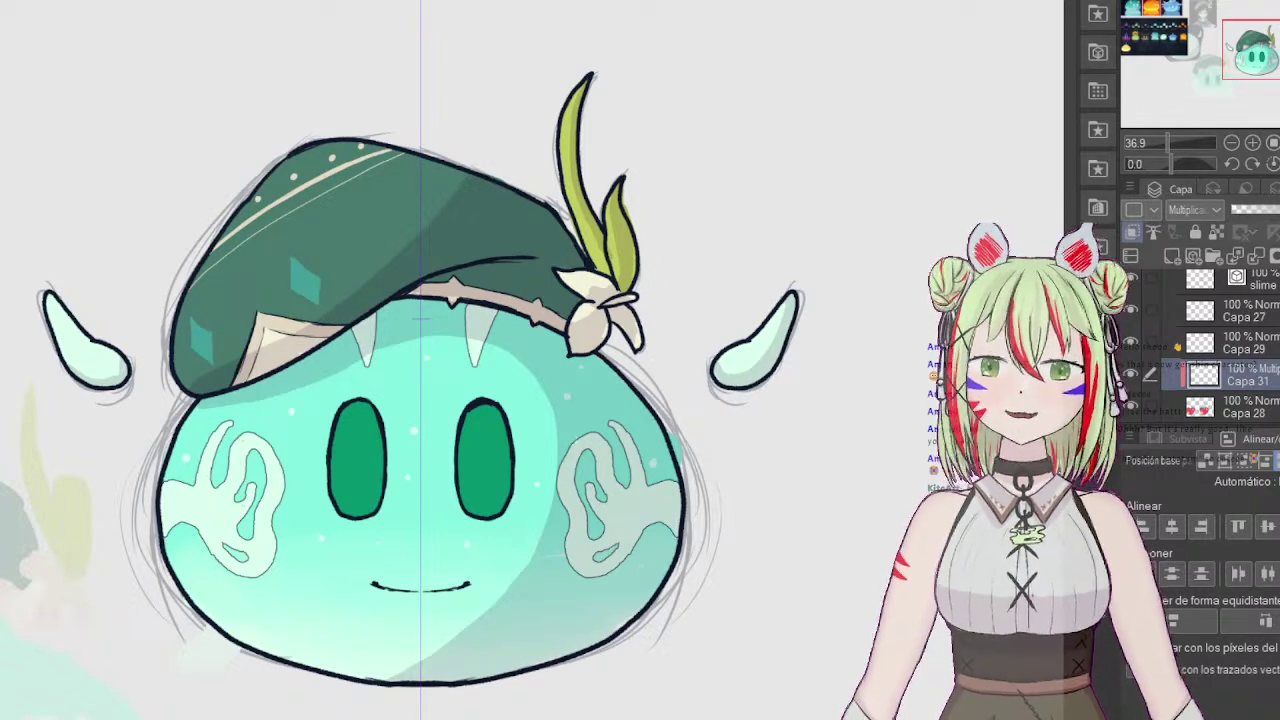
mouse_move(459, 467)
mouse_down()
mouse_move(483, 444)
mouse_move(509, 465)
mouse_move(487, 411)
mouse_move(472, 439)
mouse_move(492, 424)
mouse_move(497, 443)
mouse_move(459, 458)
mouse_move(475, 413)
mouse_move(496, 413)
mouse_move(477, 410)
mouse_move(463, 446)
mouse_up()
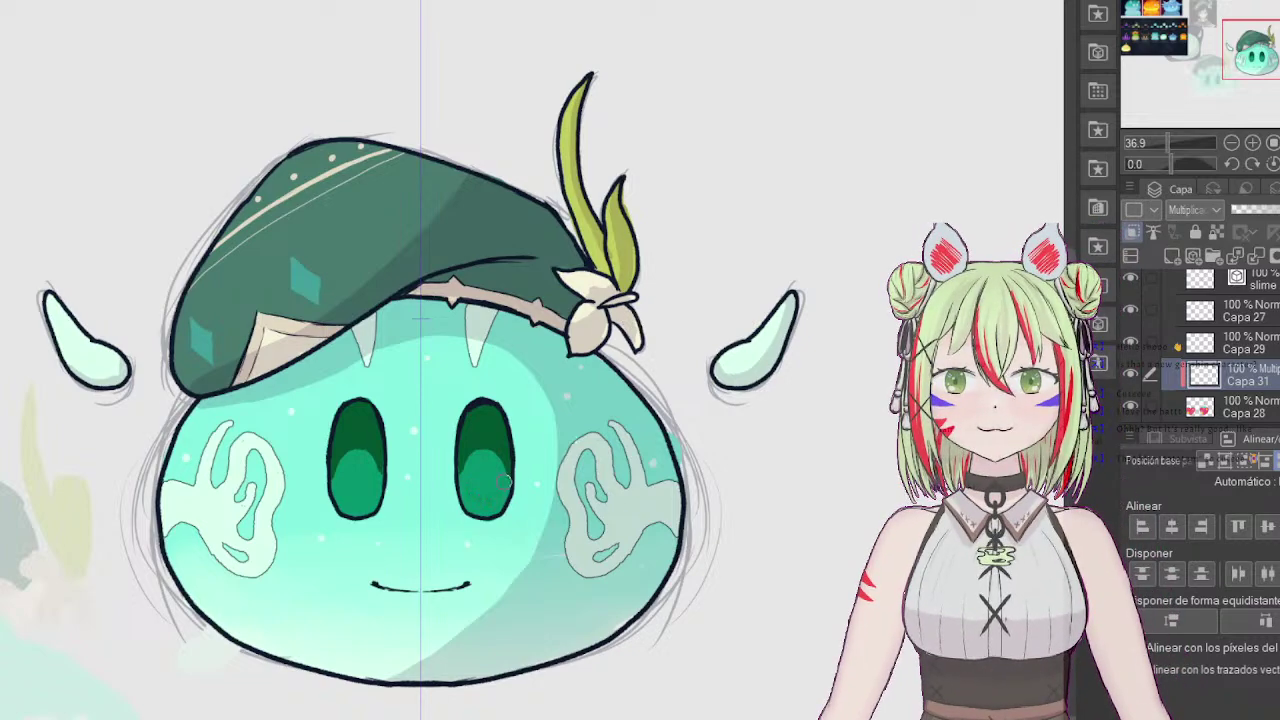
Step: Create a clipped layer above Capa 31 and paint a small pale vertical oval in the centre of each eye
click(1172, 256)
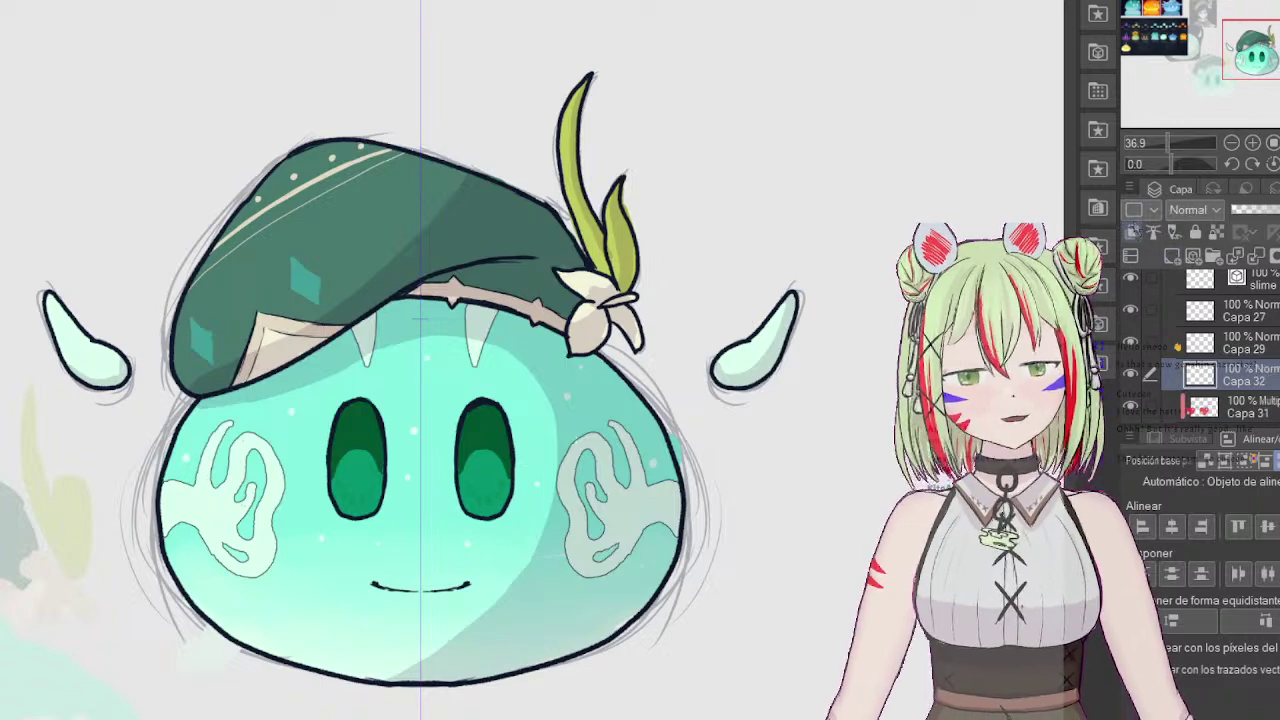
click(1132, 232)
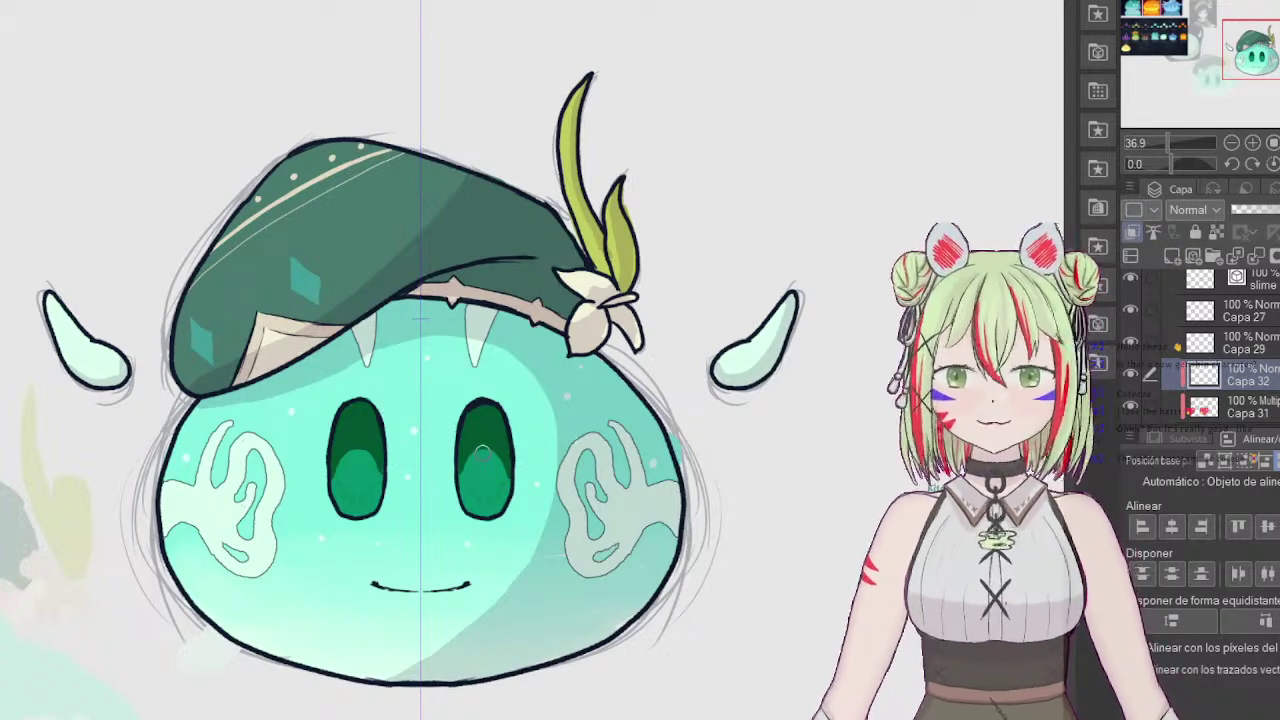
drag(482, 447, 485, 458)
click(481, 453)
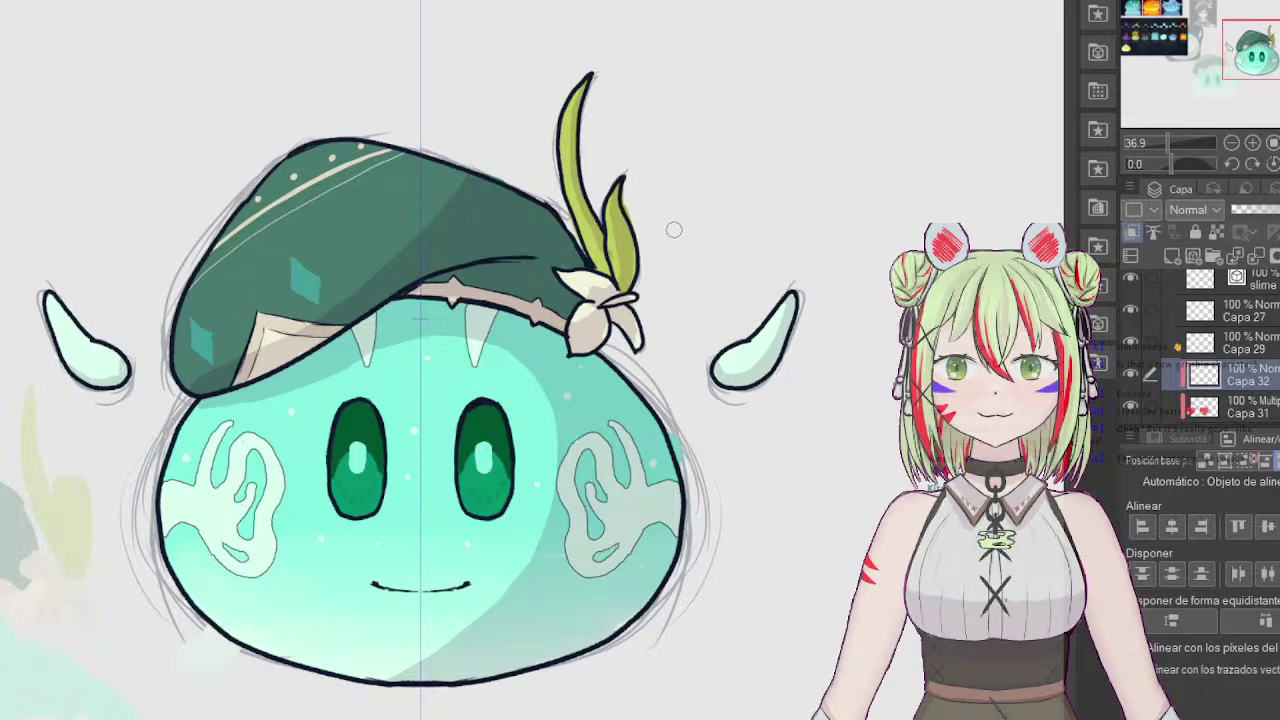
click(488, 443)
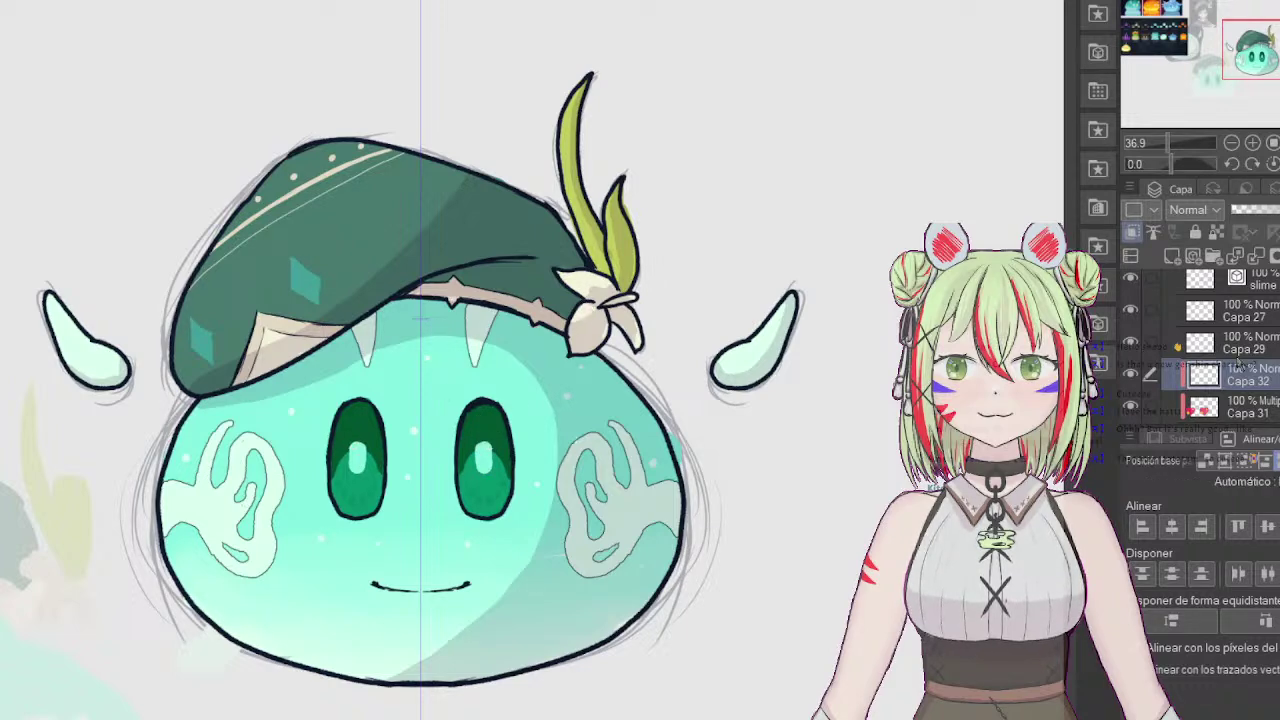
Step: Add an unclipped layer above Capa 32, and a clipped layer directly over Capa 32 with the Añadir blending mode
click(1172, 256)
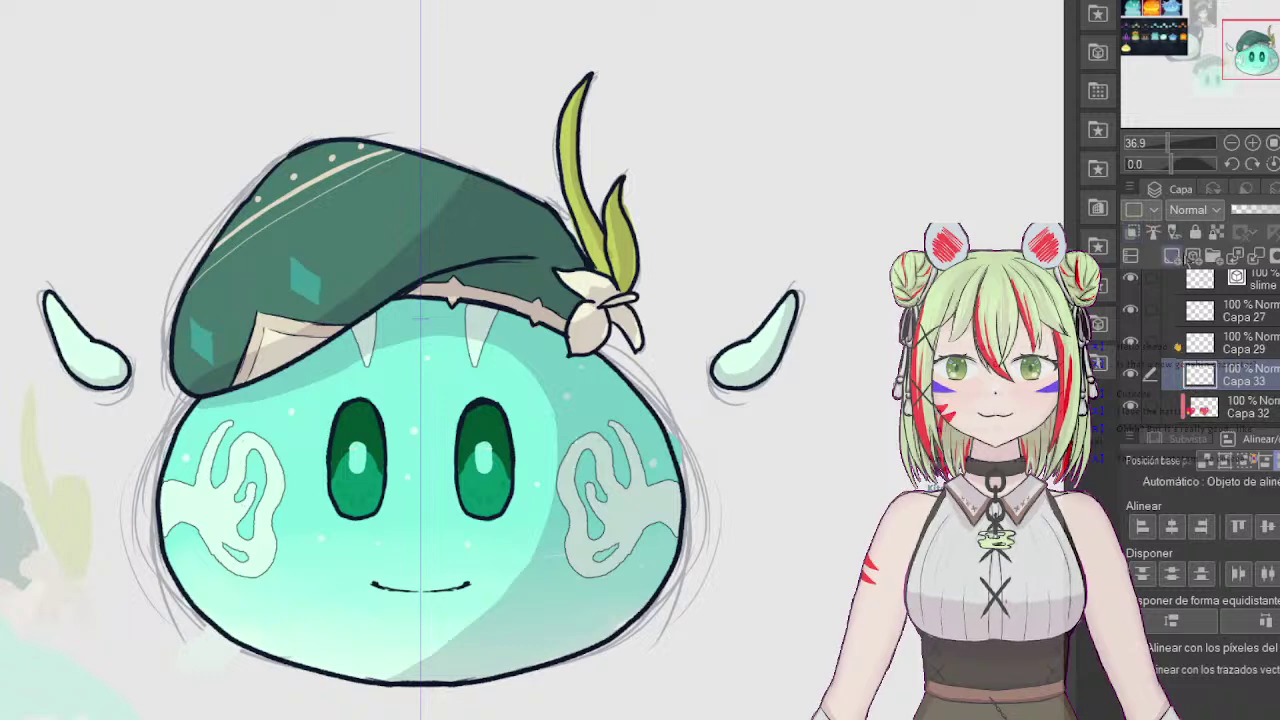
click(489, 443)
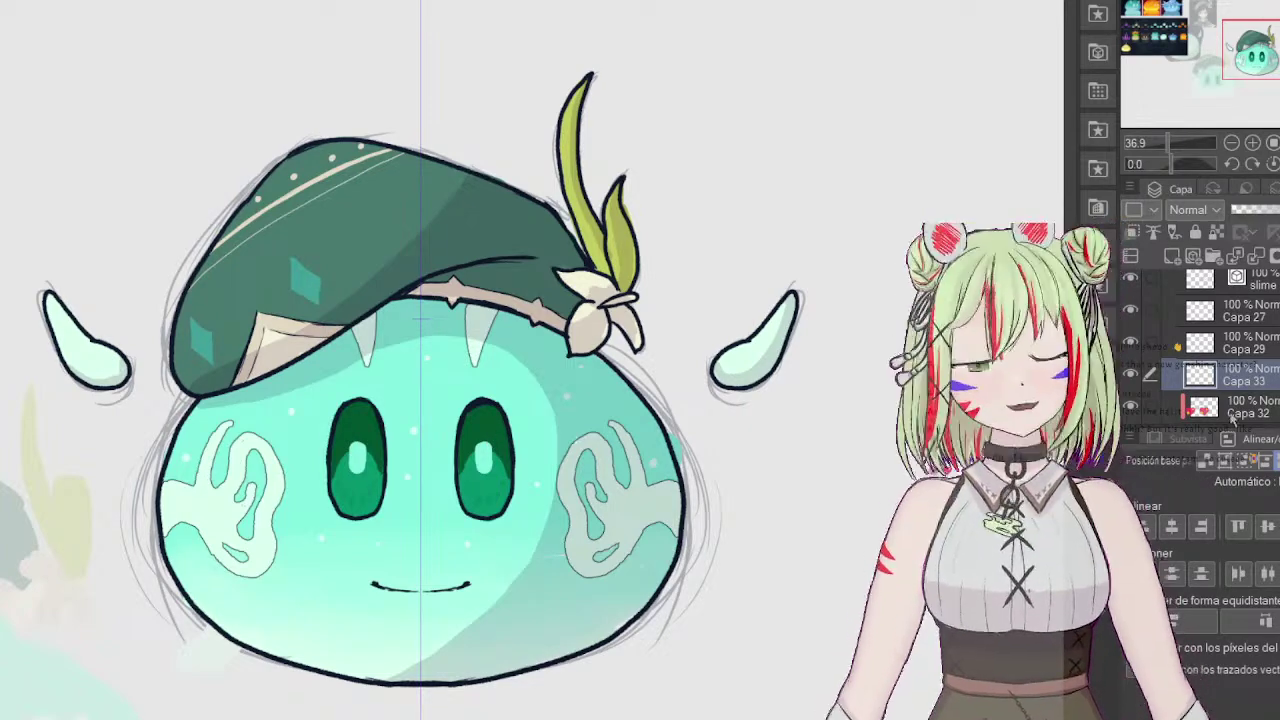
scroll(1245, 350, down, 2)
click(1248, 358)
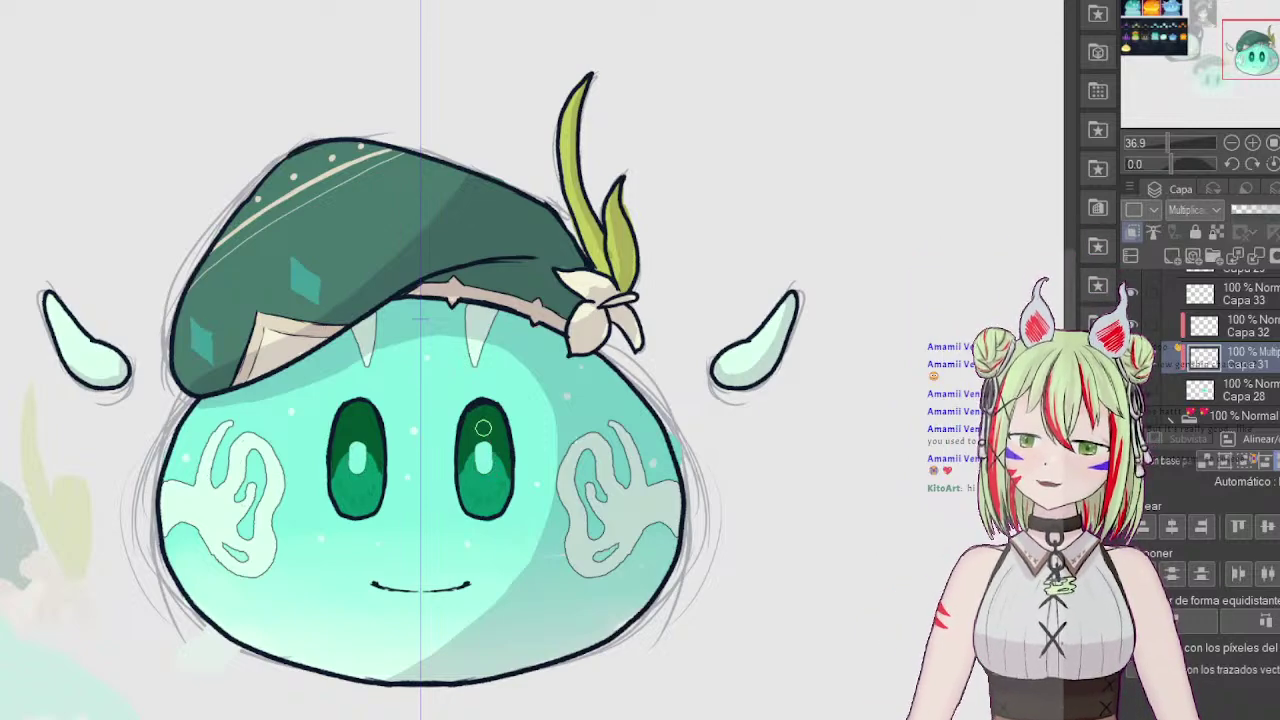
click(1262, 332)
click(1172, 256)
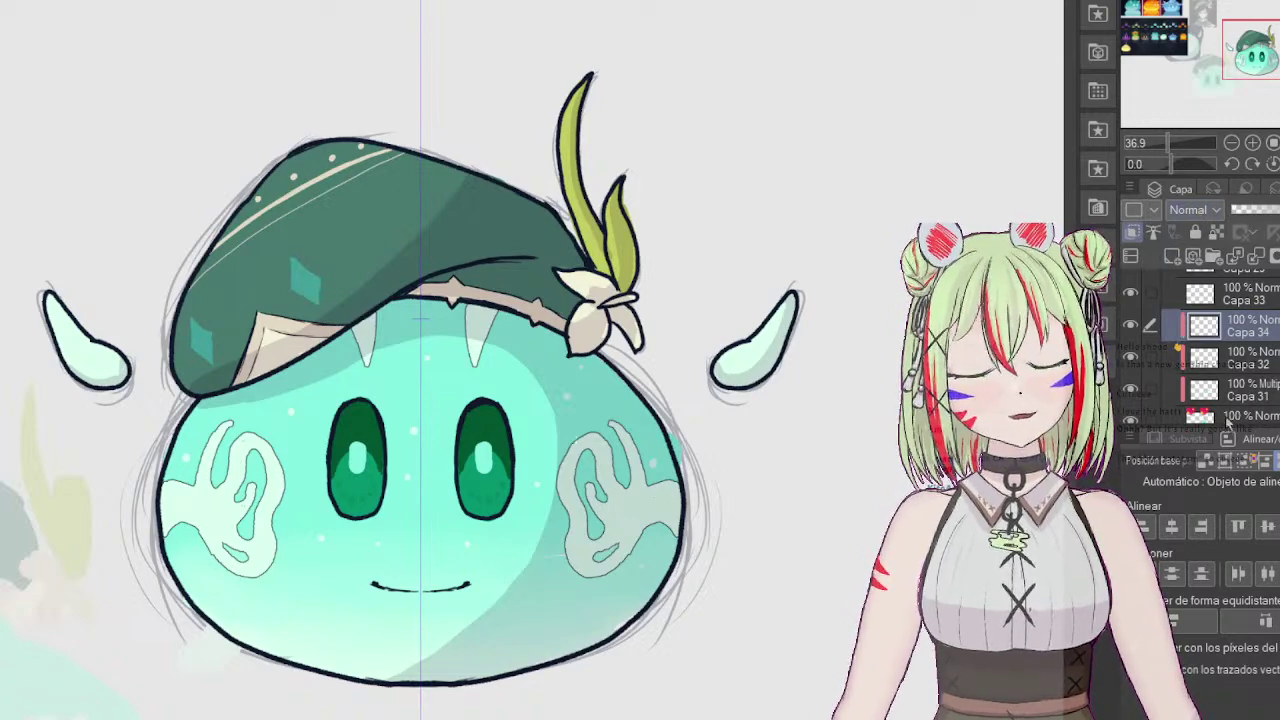
click(1227, 423)
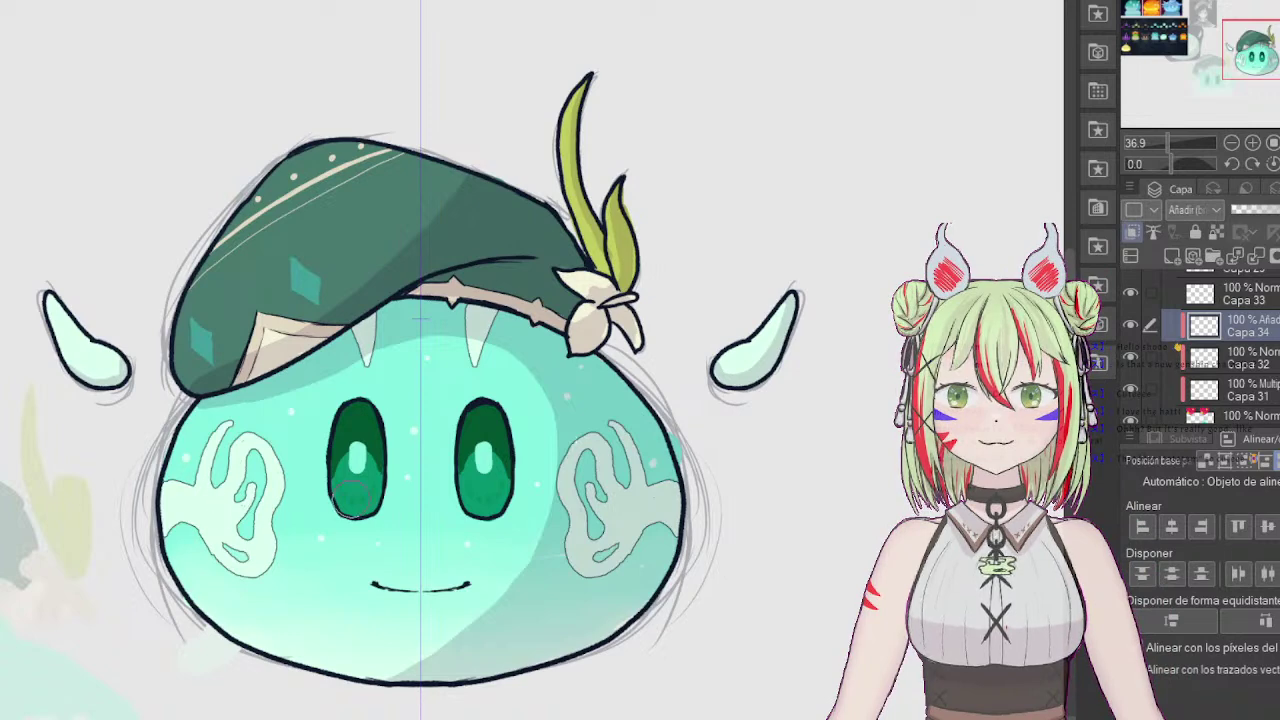
Step: Paint a soft glow over the lower part of both eyes on Capa 34 and set the layer's opacity to 63%
mouse_move(352, 492)
mouse_down()
mouse_move(369, 503)
mouse_move(351, 503)
mouse_move(360, 478)
mouse_move(362, 510)
mouse_move(346, 472)
mouse_move(388, 458)
mouse_up()
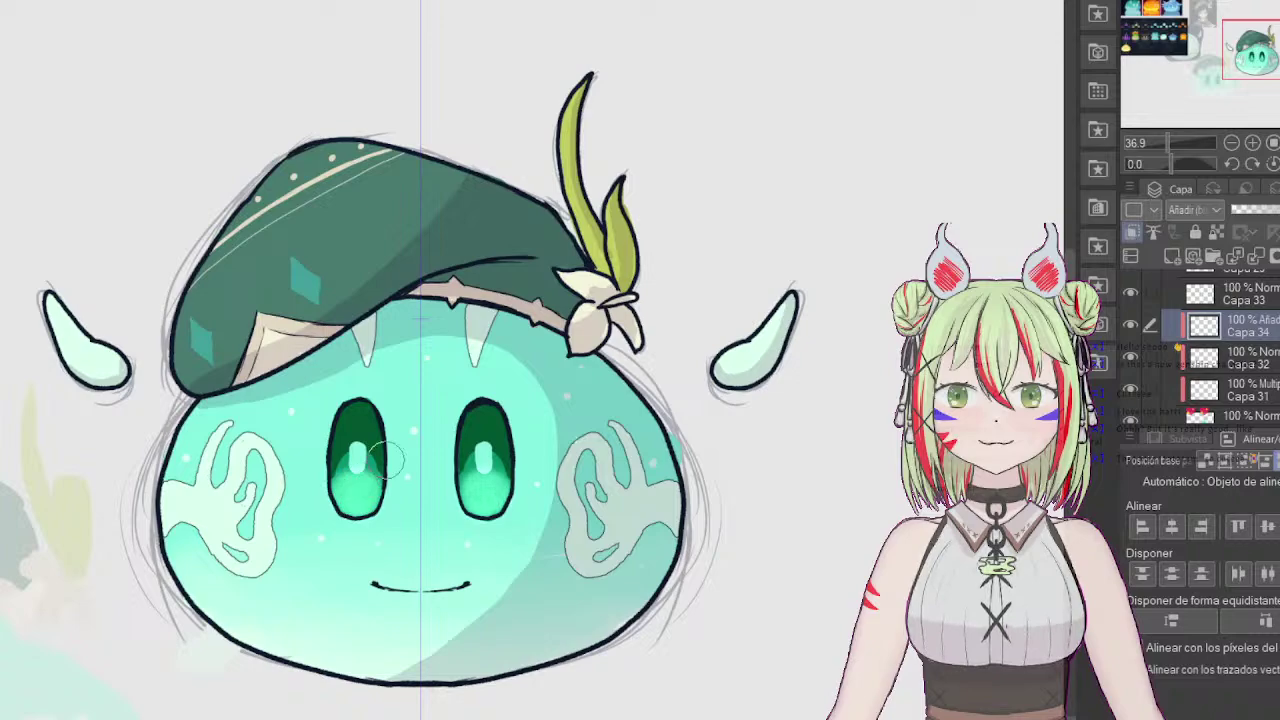
click(1262, 210)
drag(1266, 210, 1274, 210)
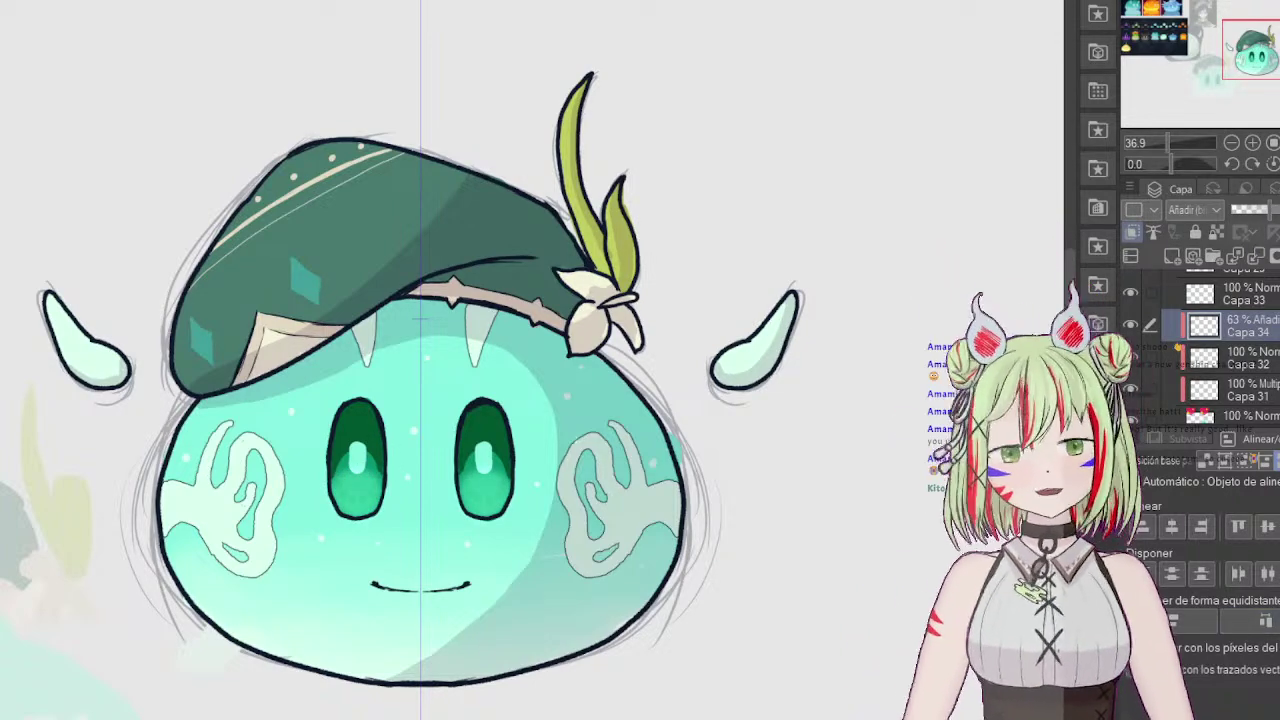
Step: Hide the venti slime sketch folder
scroll(1240, 350, down, 5)
scroll(1200, 340, down, 3)
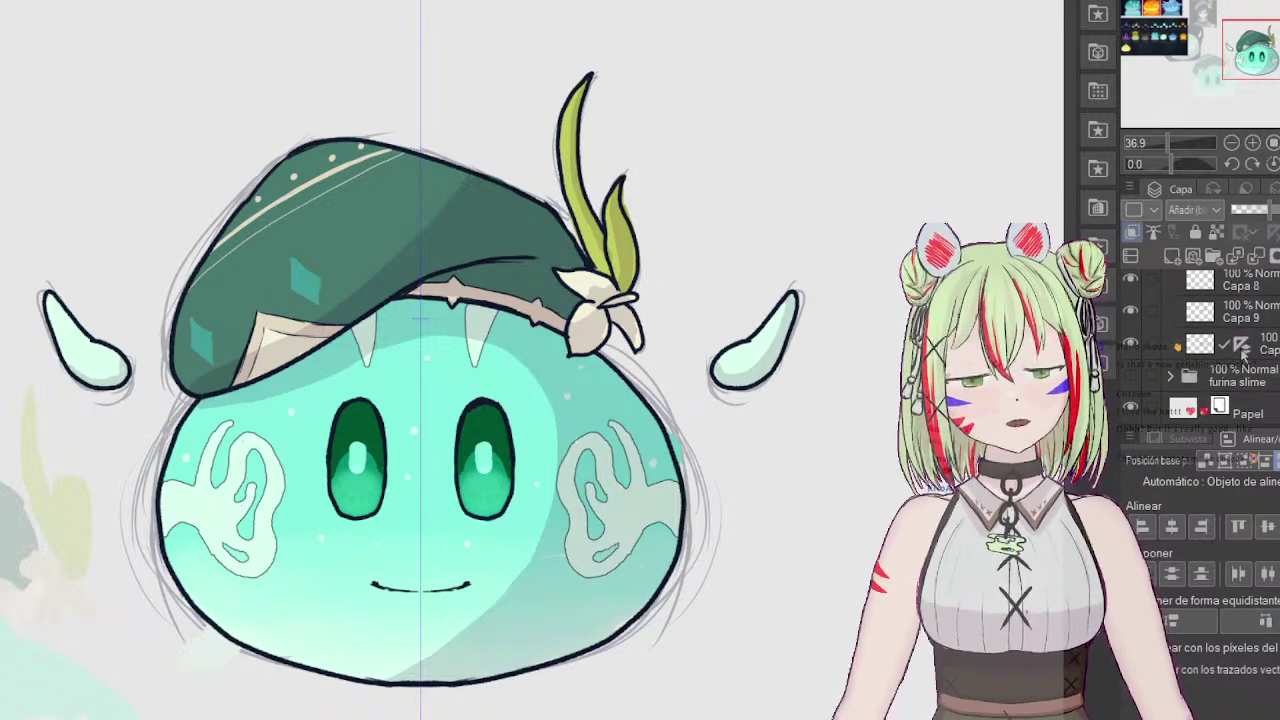
scroll(1133, 355, up, 3)
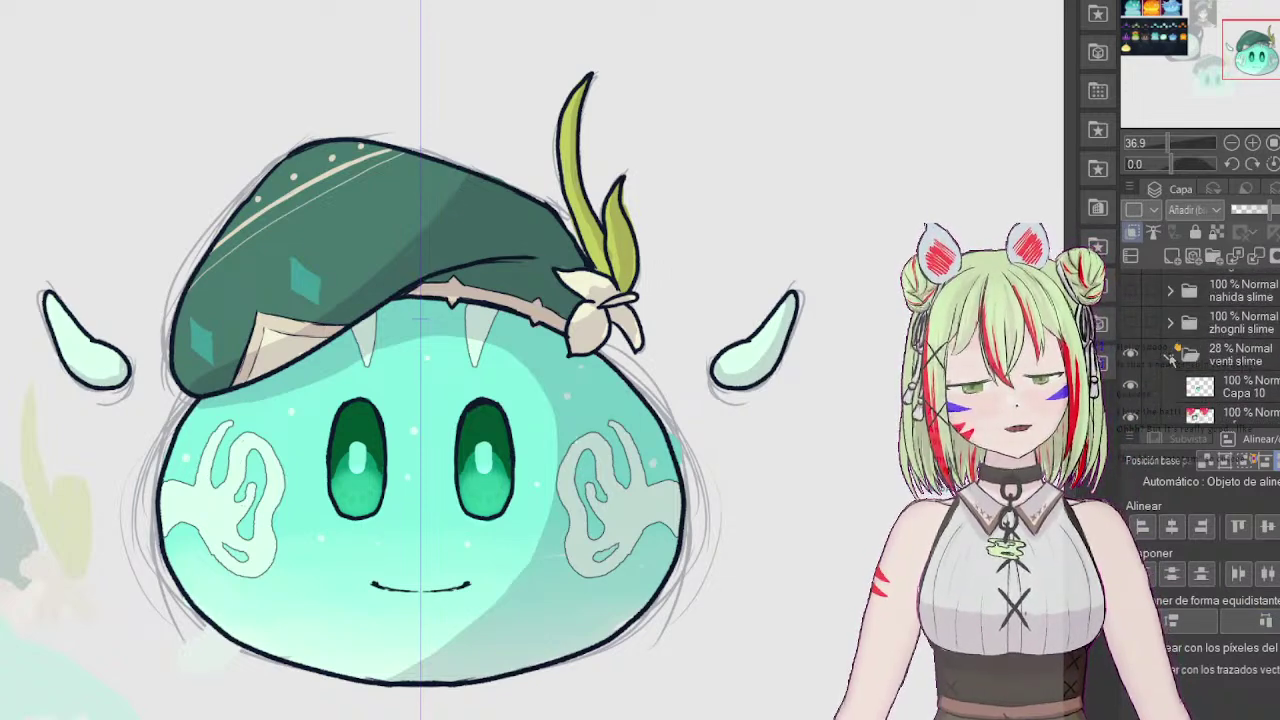
click(1132, 355)
Step: Select Capa 32 and dot tiny light sparkles over the dark part and pale centre of both eyes
scroll(1190, 350, up, 5)
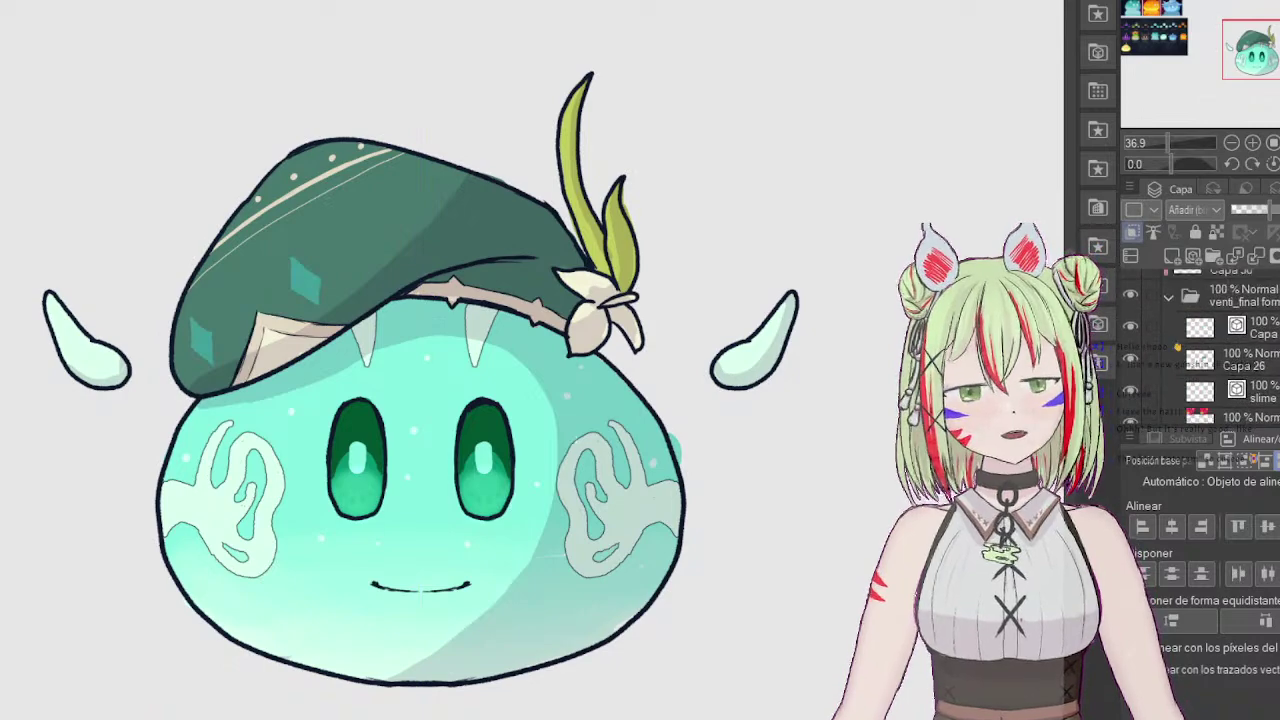
scroll(1200, 350, down, 1)
click(1240, 363)
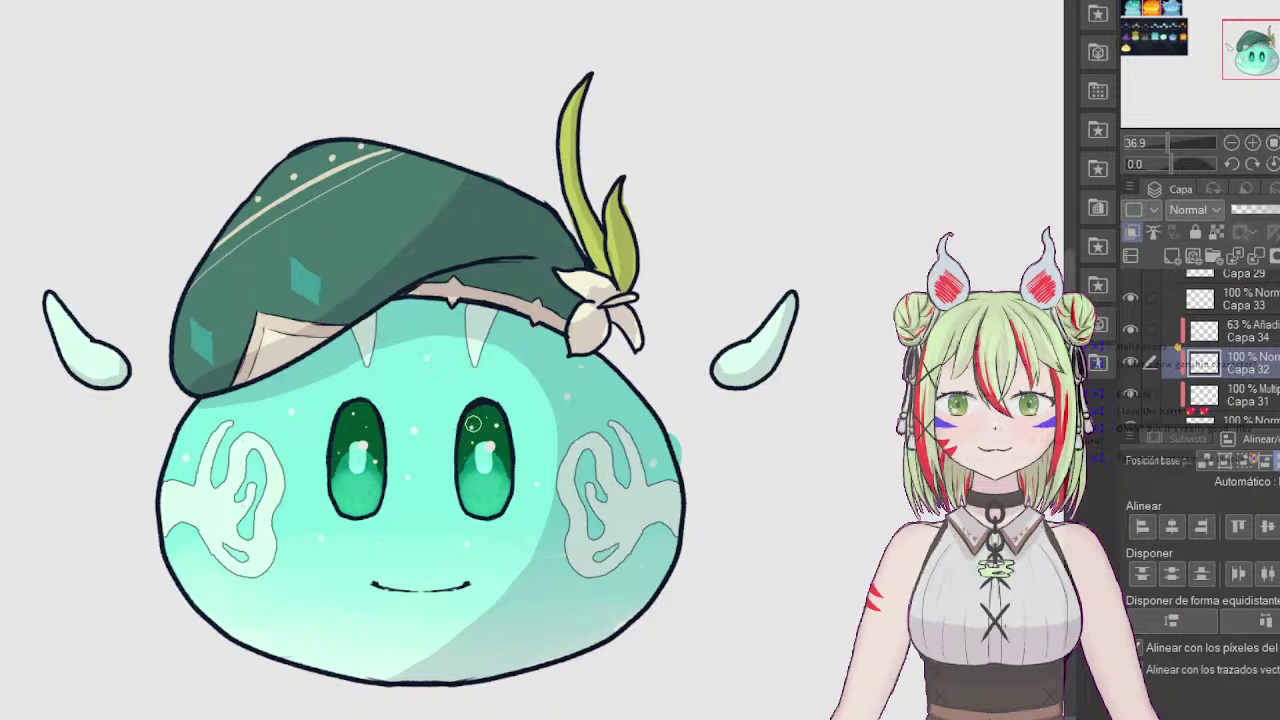
drag(1168, 141, 1162, 139)
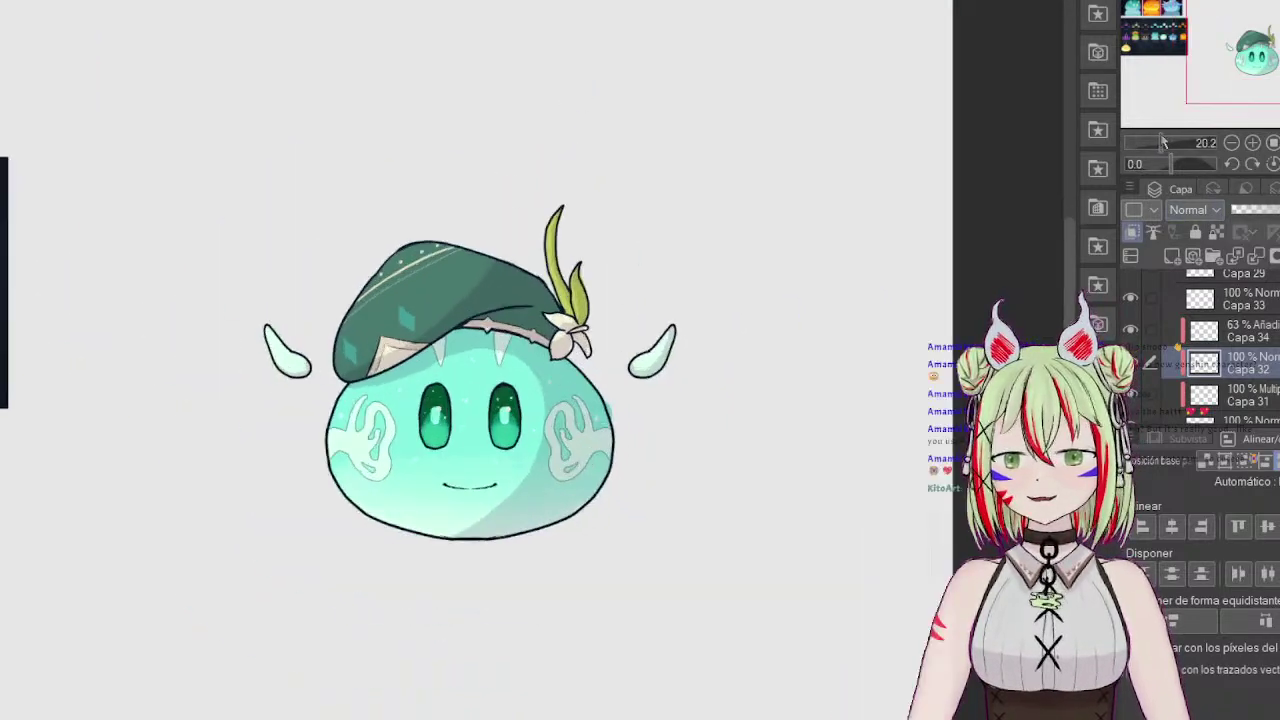